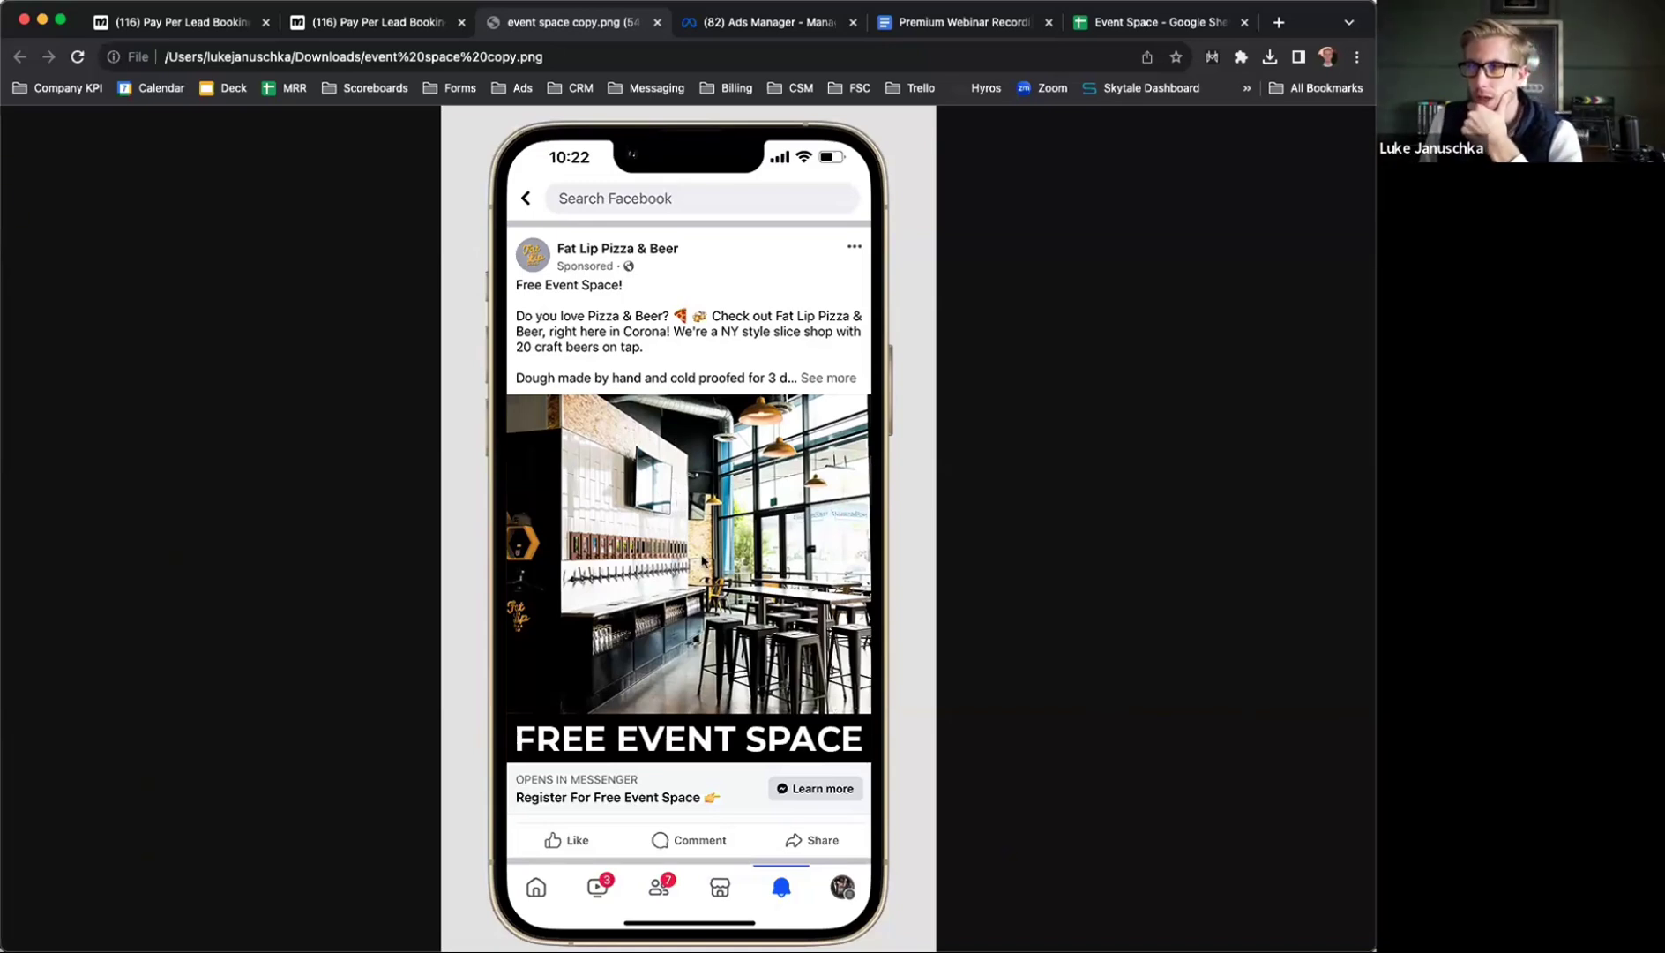
# Copy the Premium Webinar Recordings doc's share link, then go back to the event space copy.png image
pyautogui.scroll(-1, 703, 560)
pyautogui.scroll(1, 703, 559)
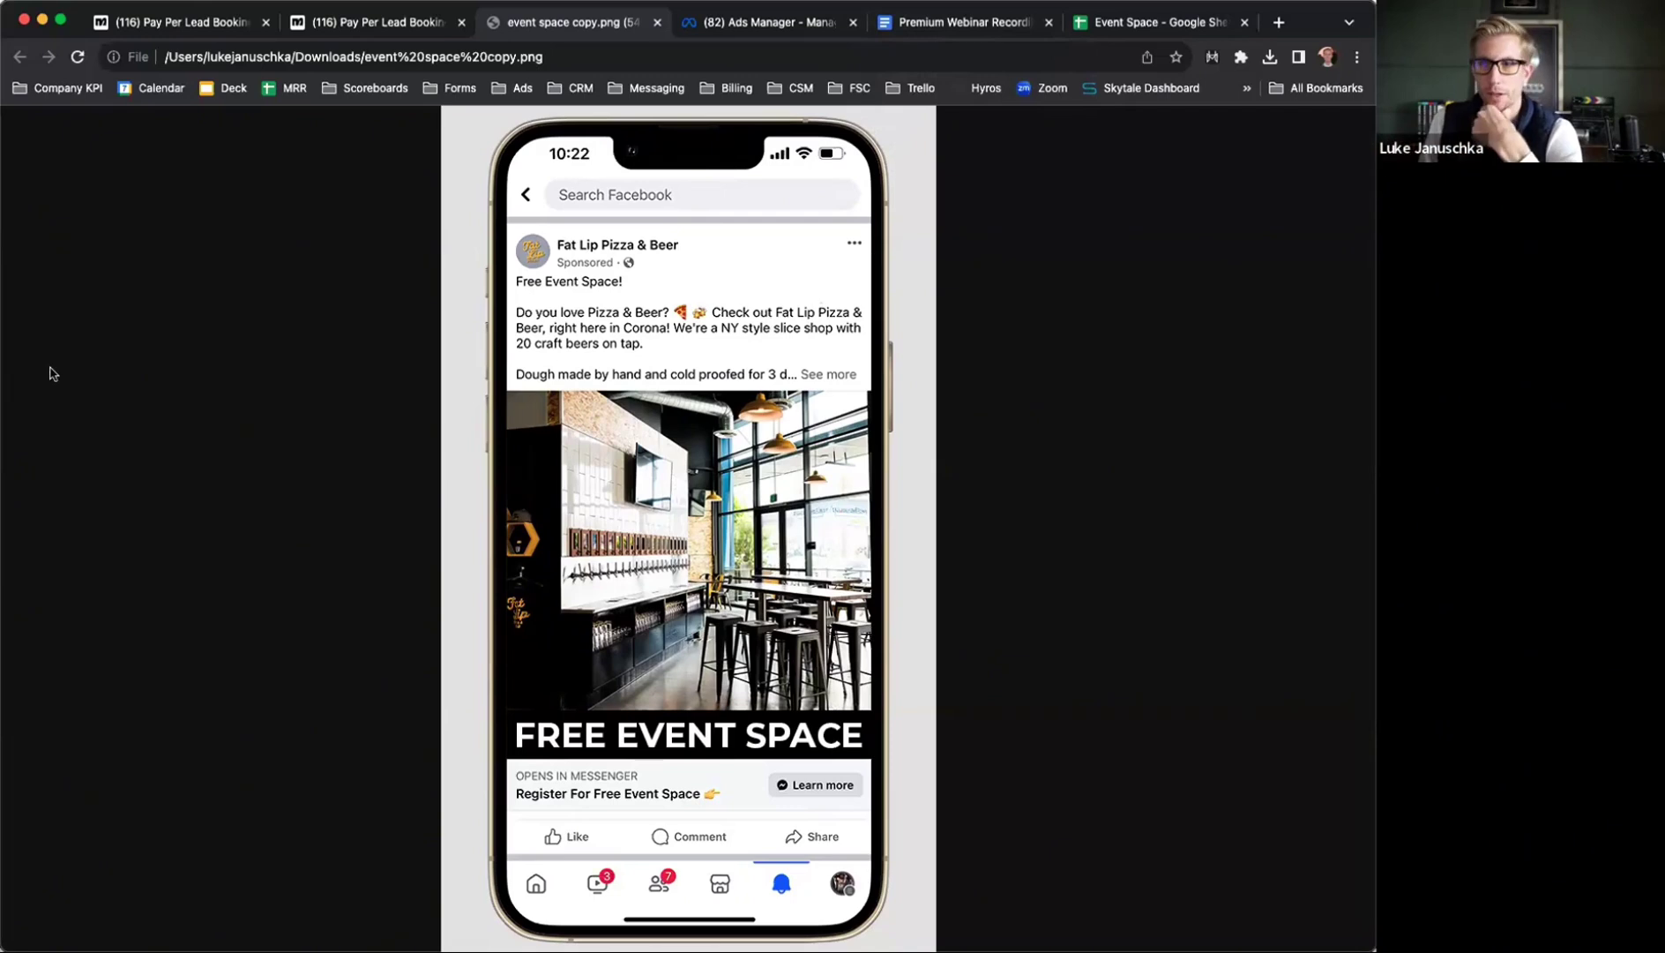
pyautogui.click(887, 27)
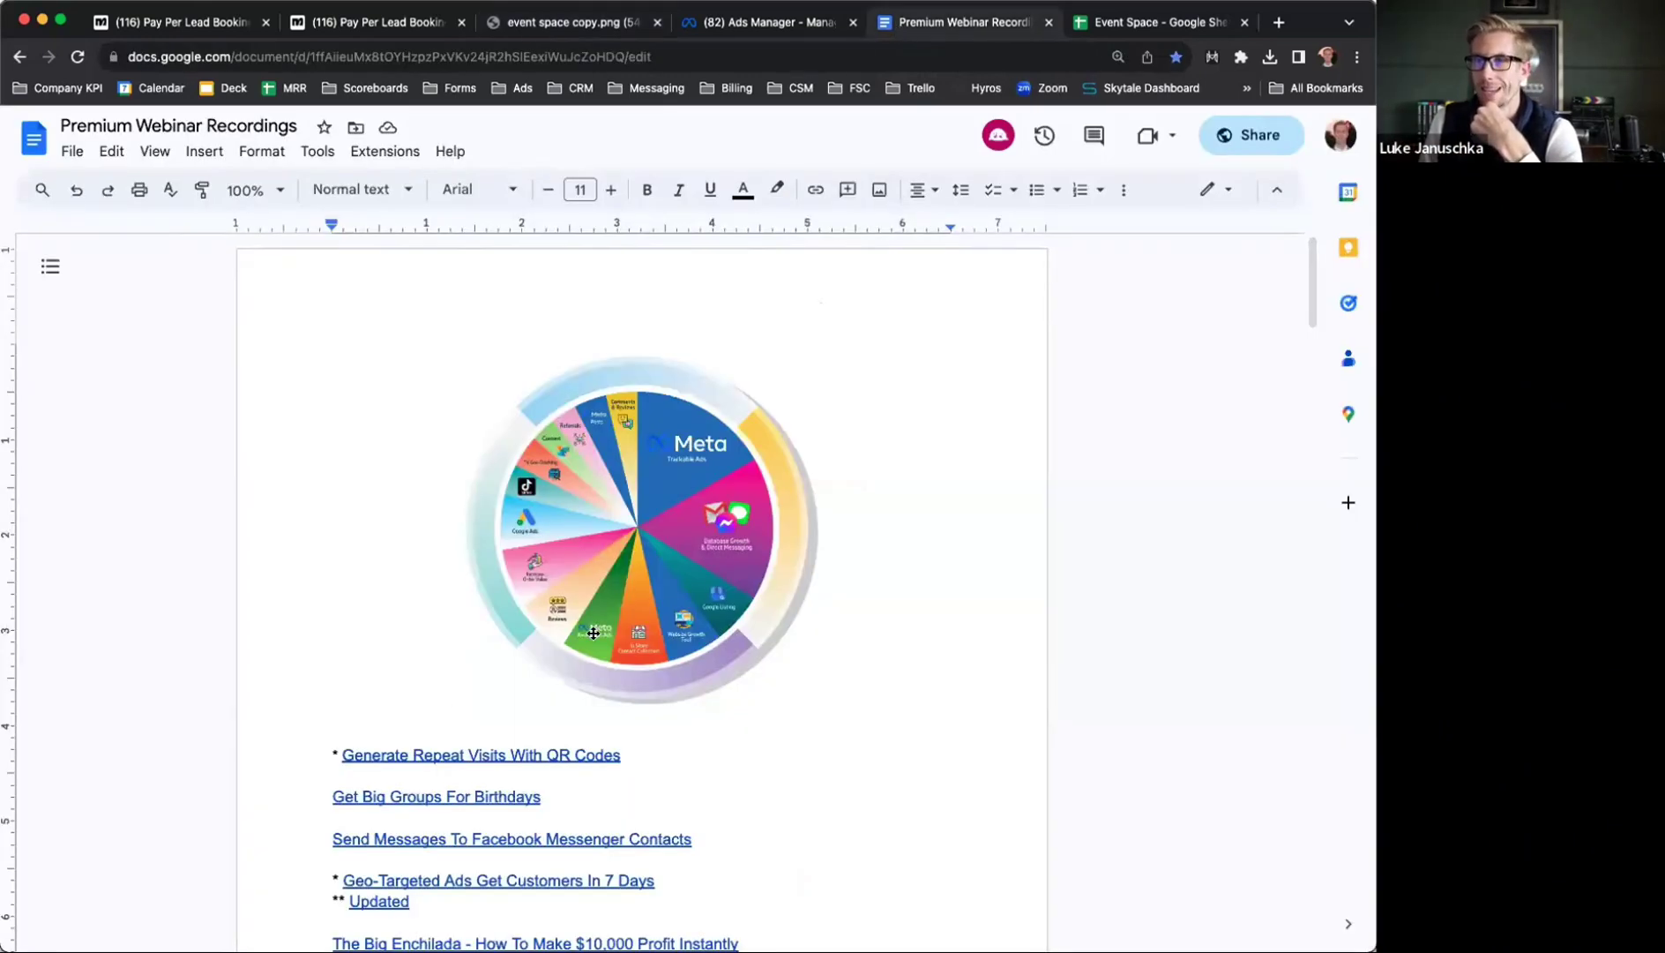
pyautogui.scroll(-15, 592, 633)
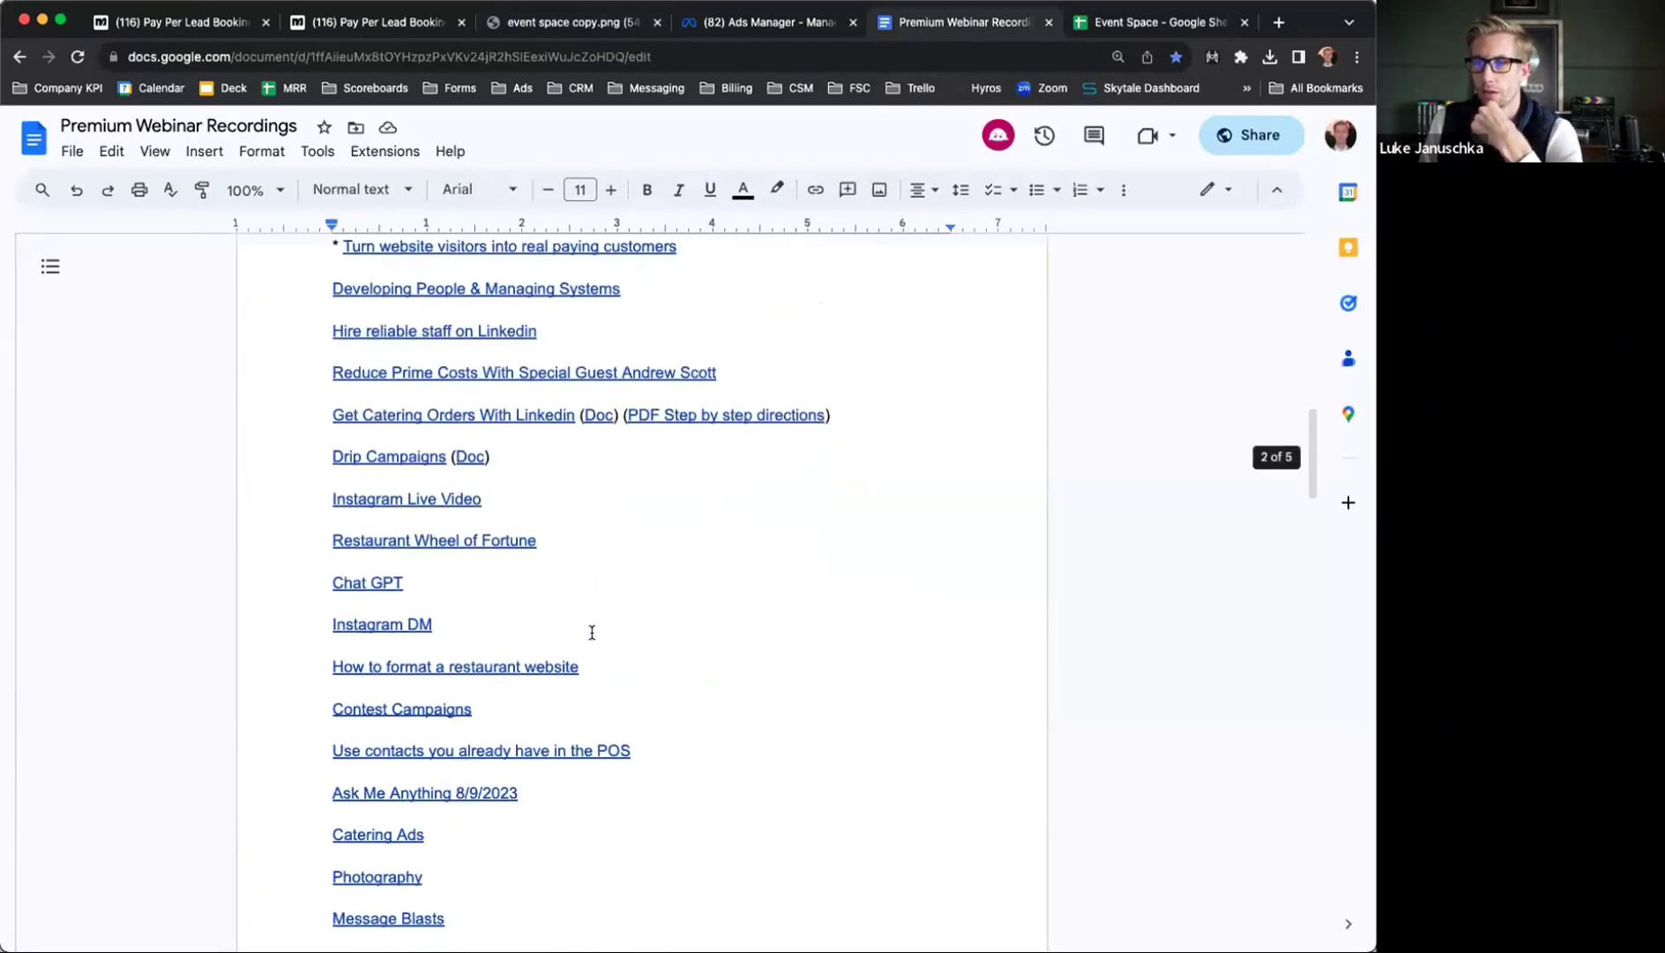
pyautogui.scroll(15, 592, 632)
pyautogui.click(1251, 135)
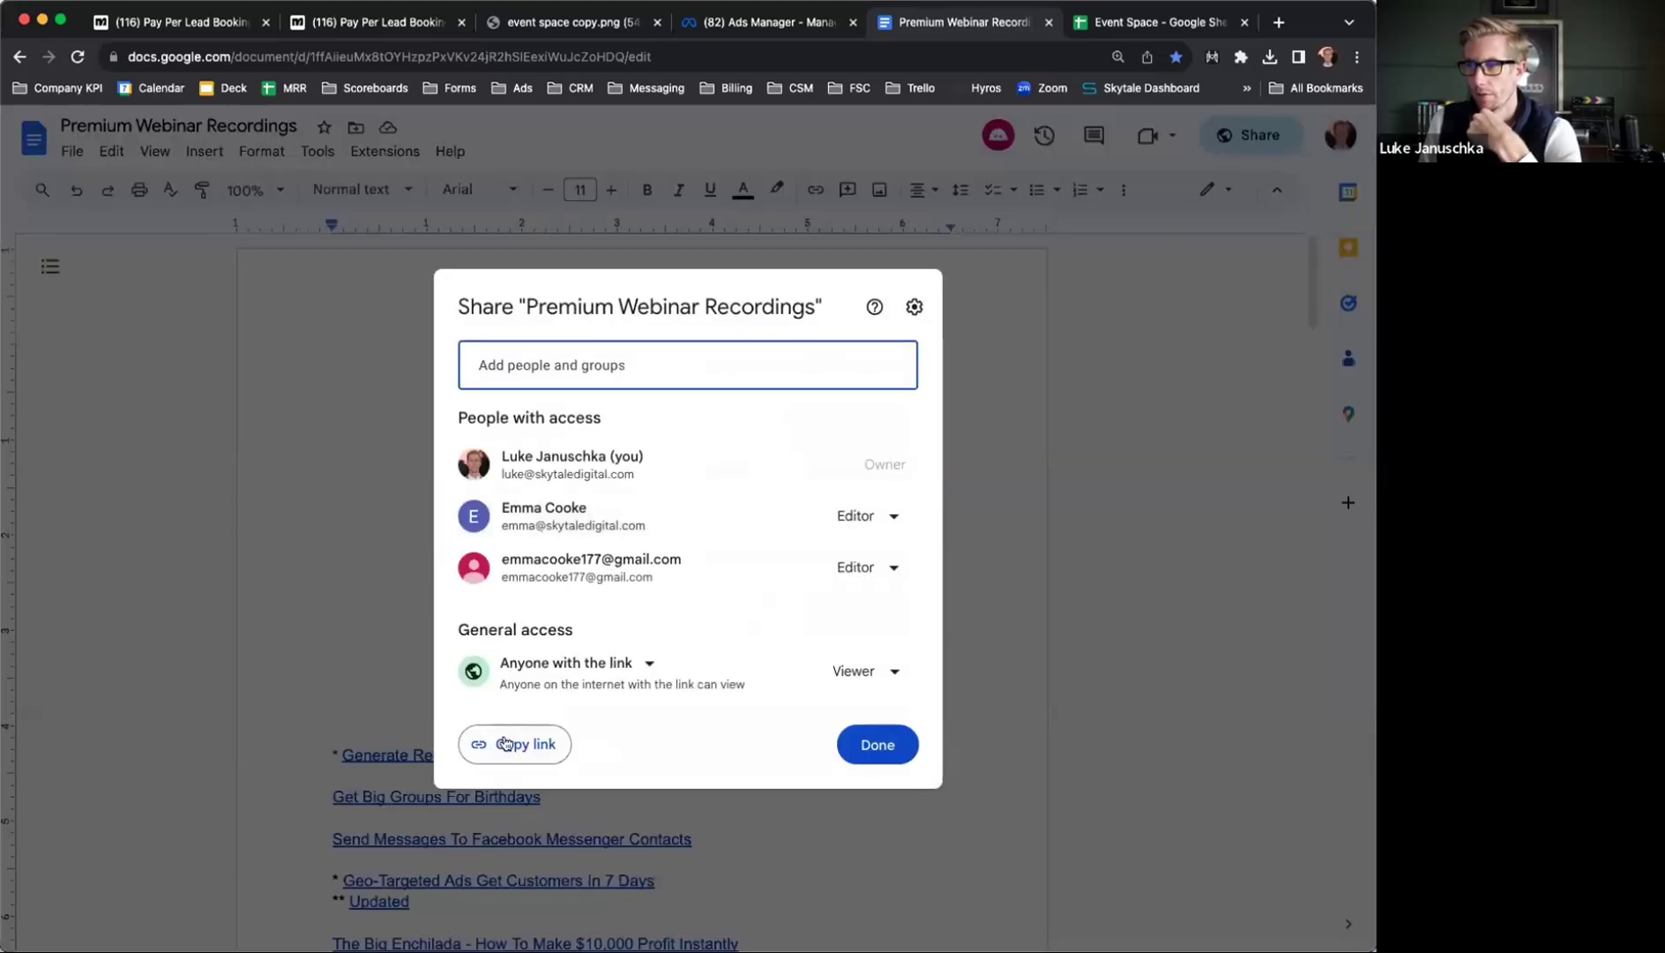
pyautogui.click(505, 743)
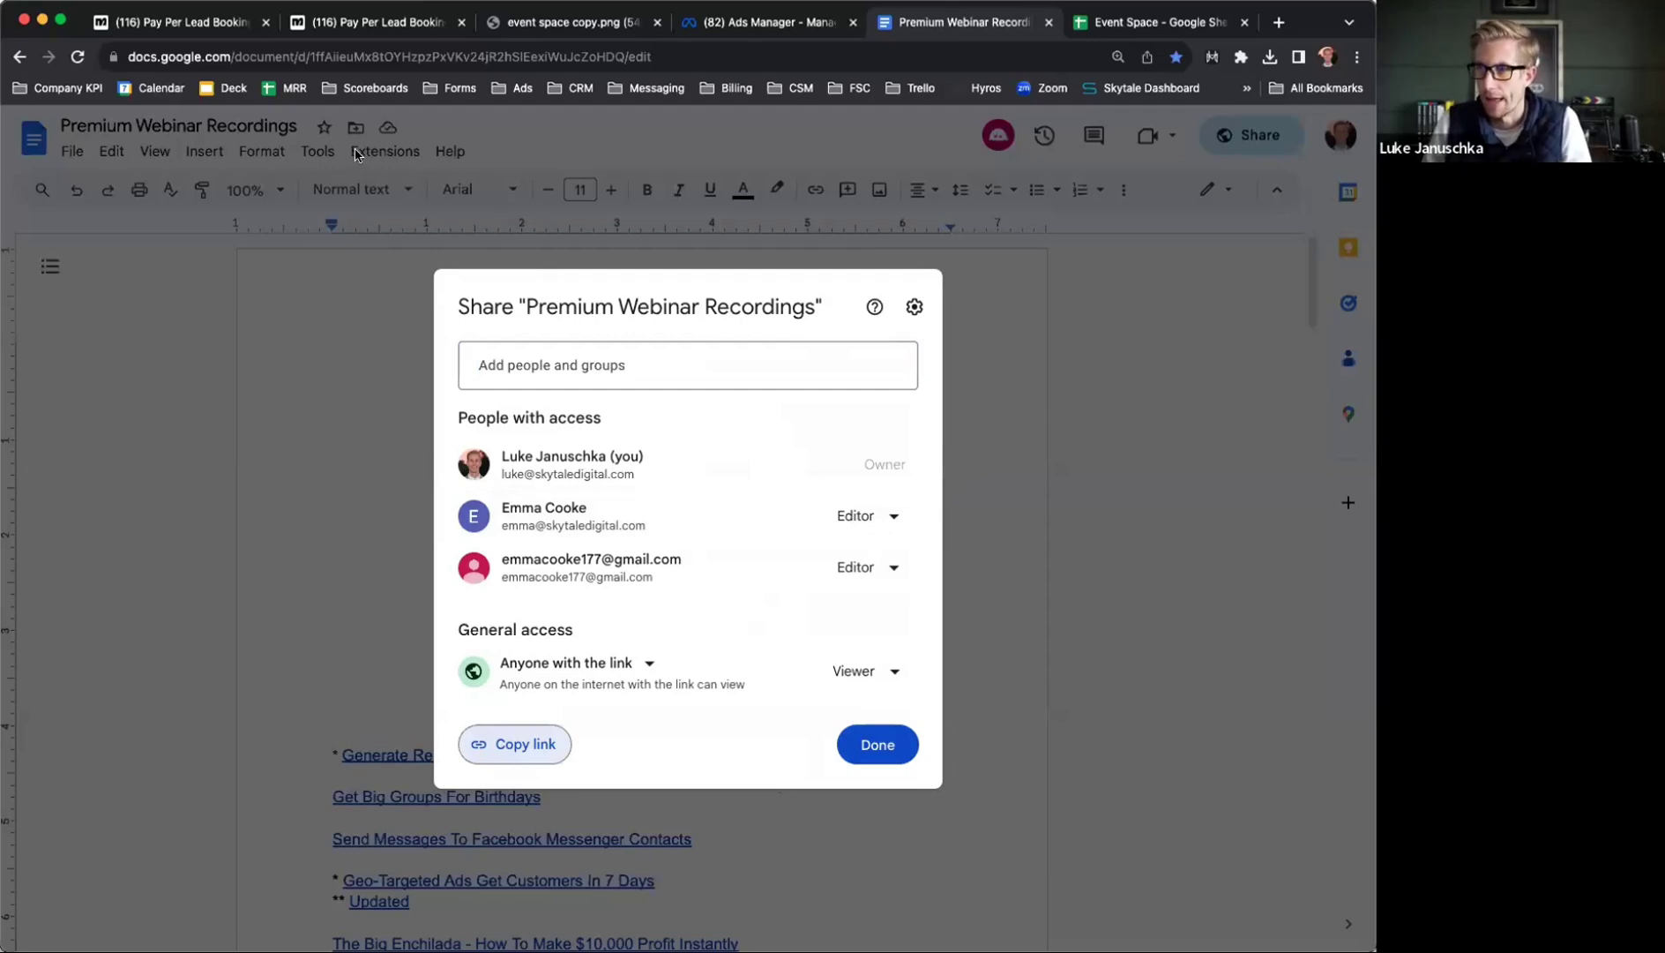
pyautogui.click(297, 428)
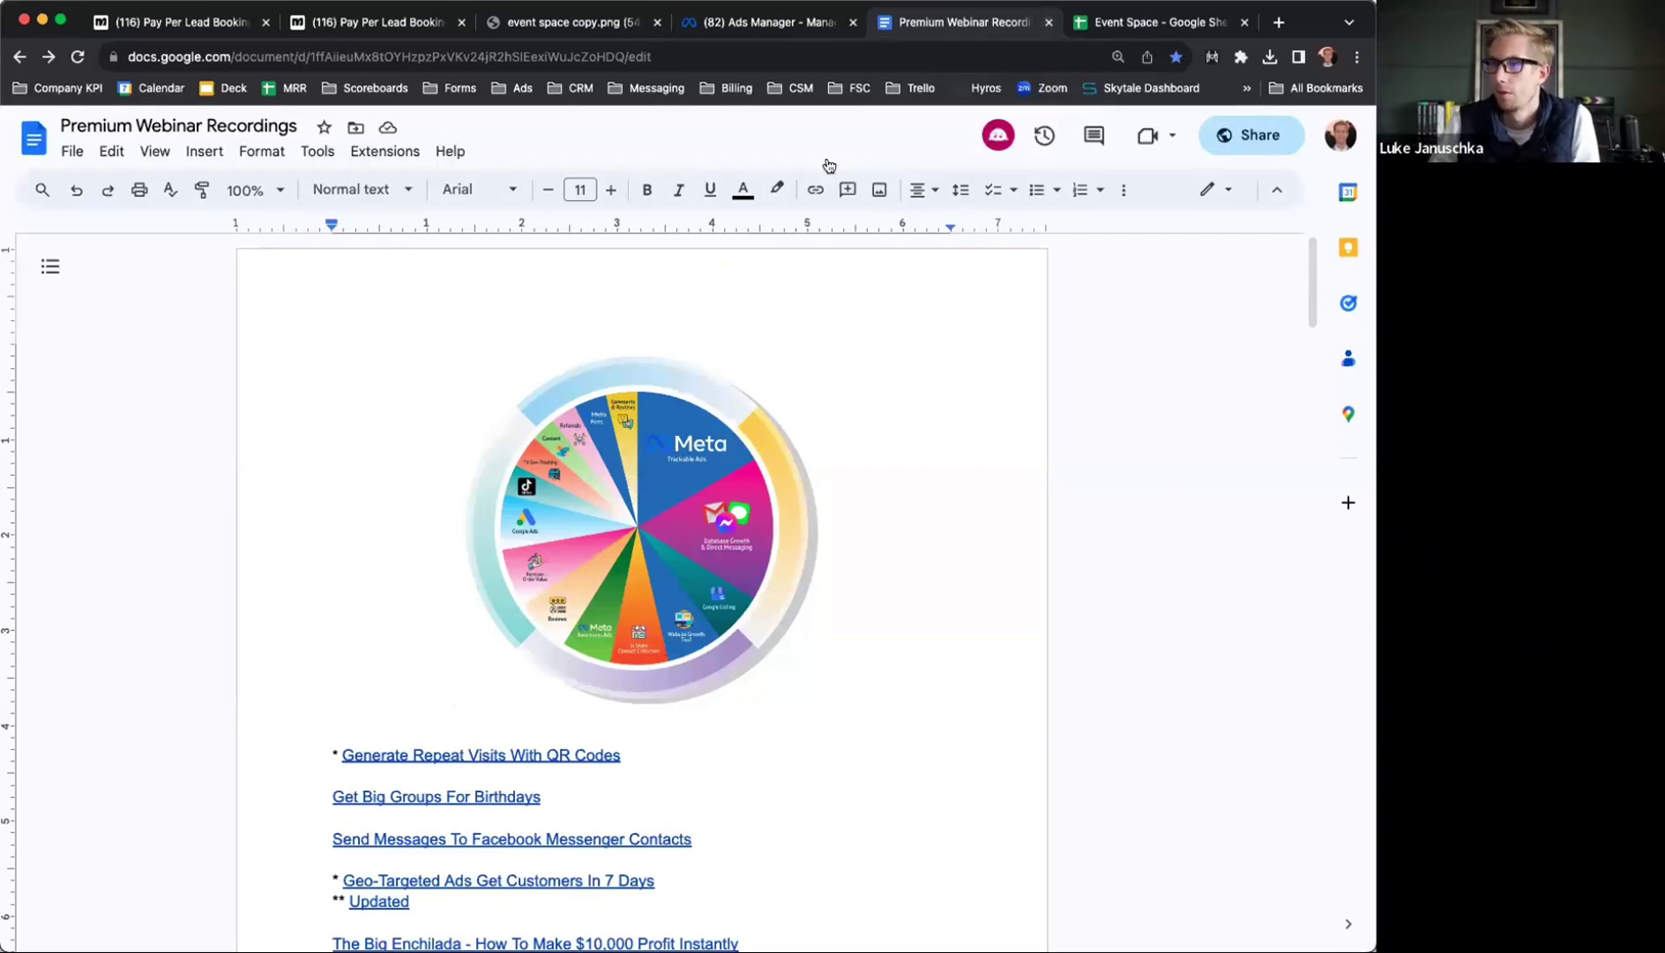
pyautogui.click(584, 25)
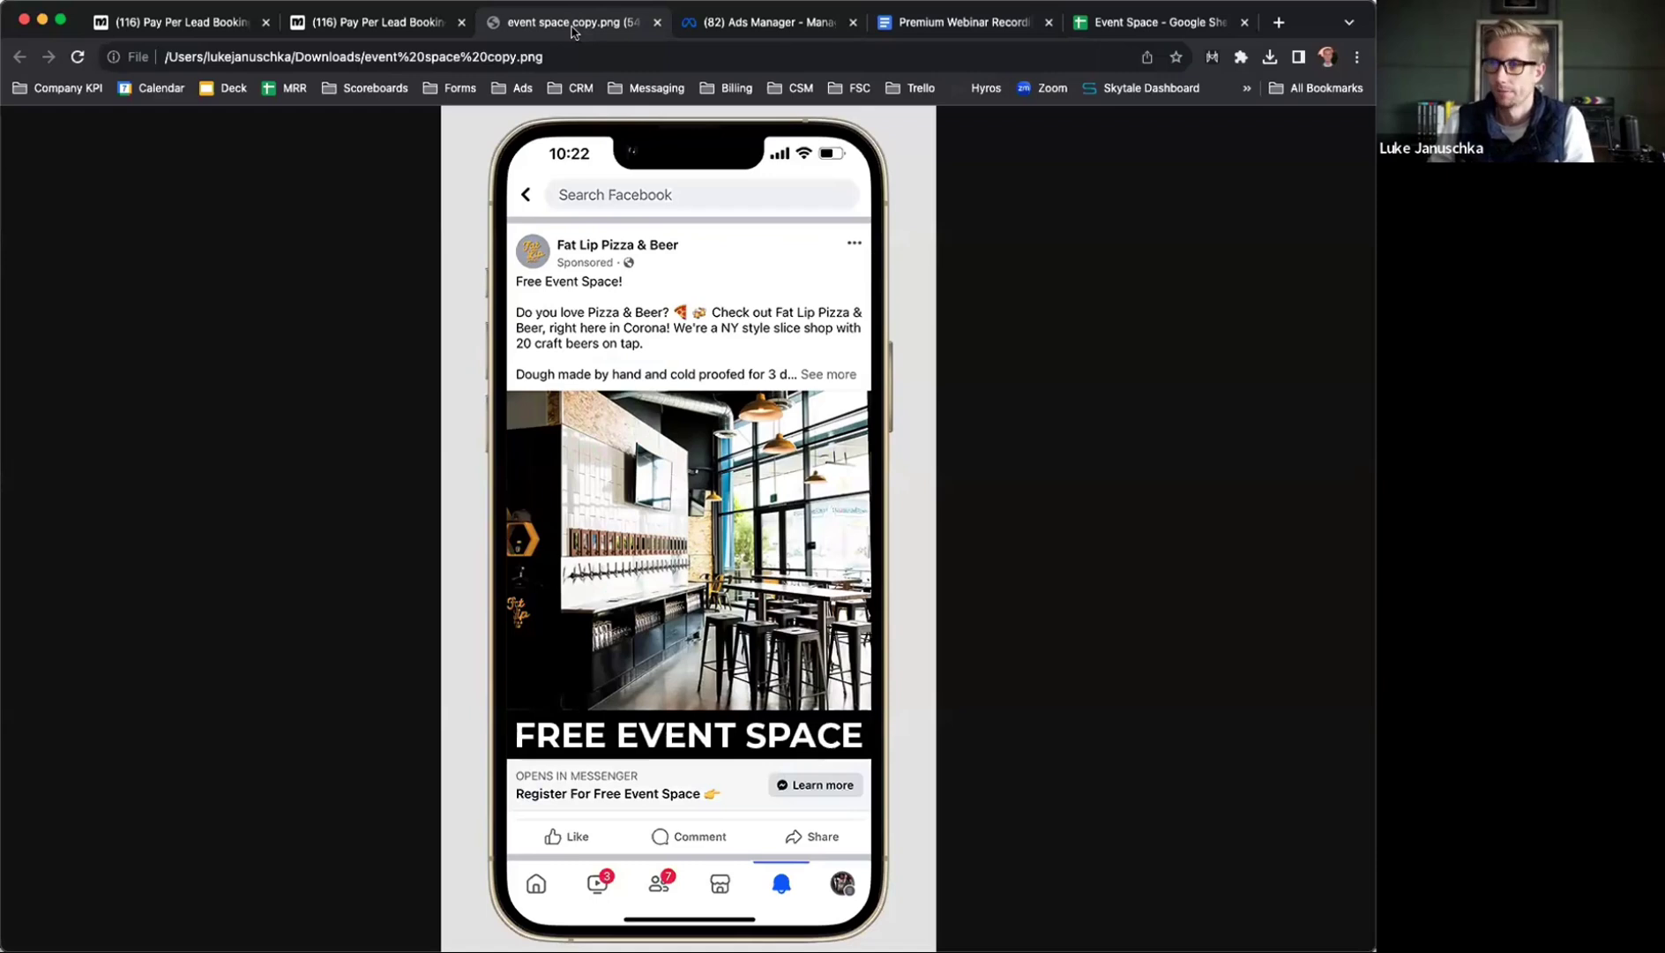
# Start a new campaign with the Engagement objective and a manual engagement setup
pyautogui.click(736, 24)
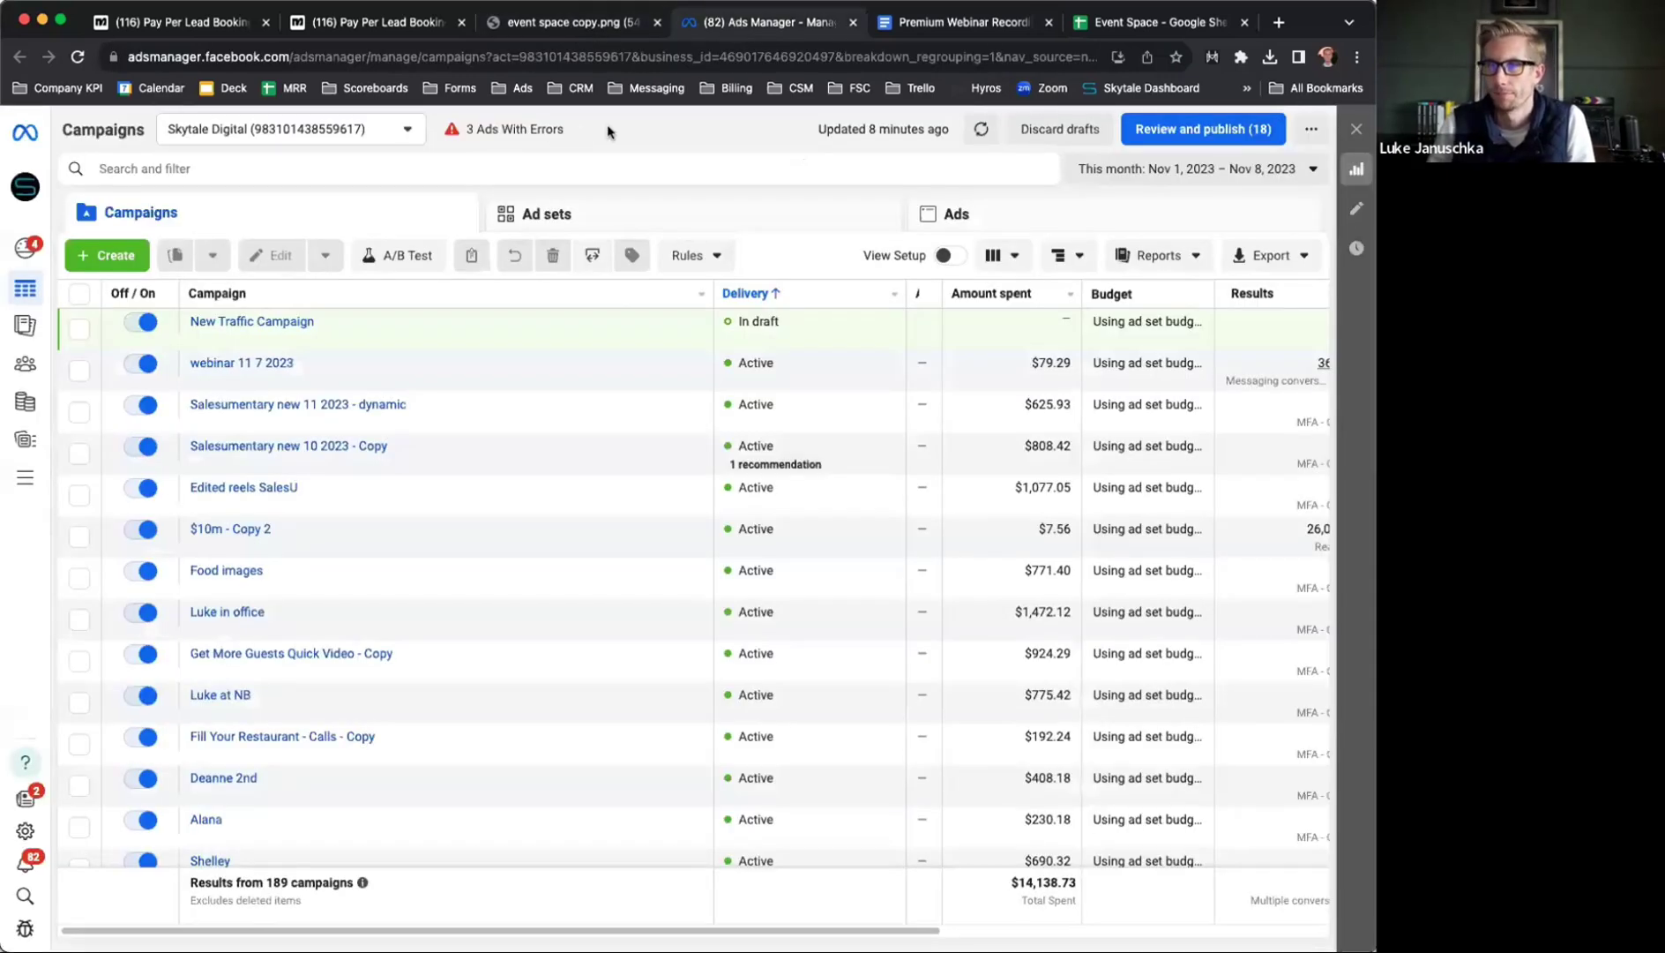
pyautogui.click(107, 255)
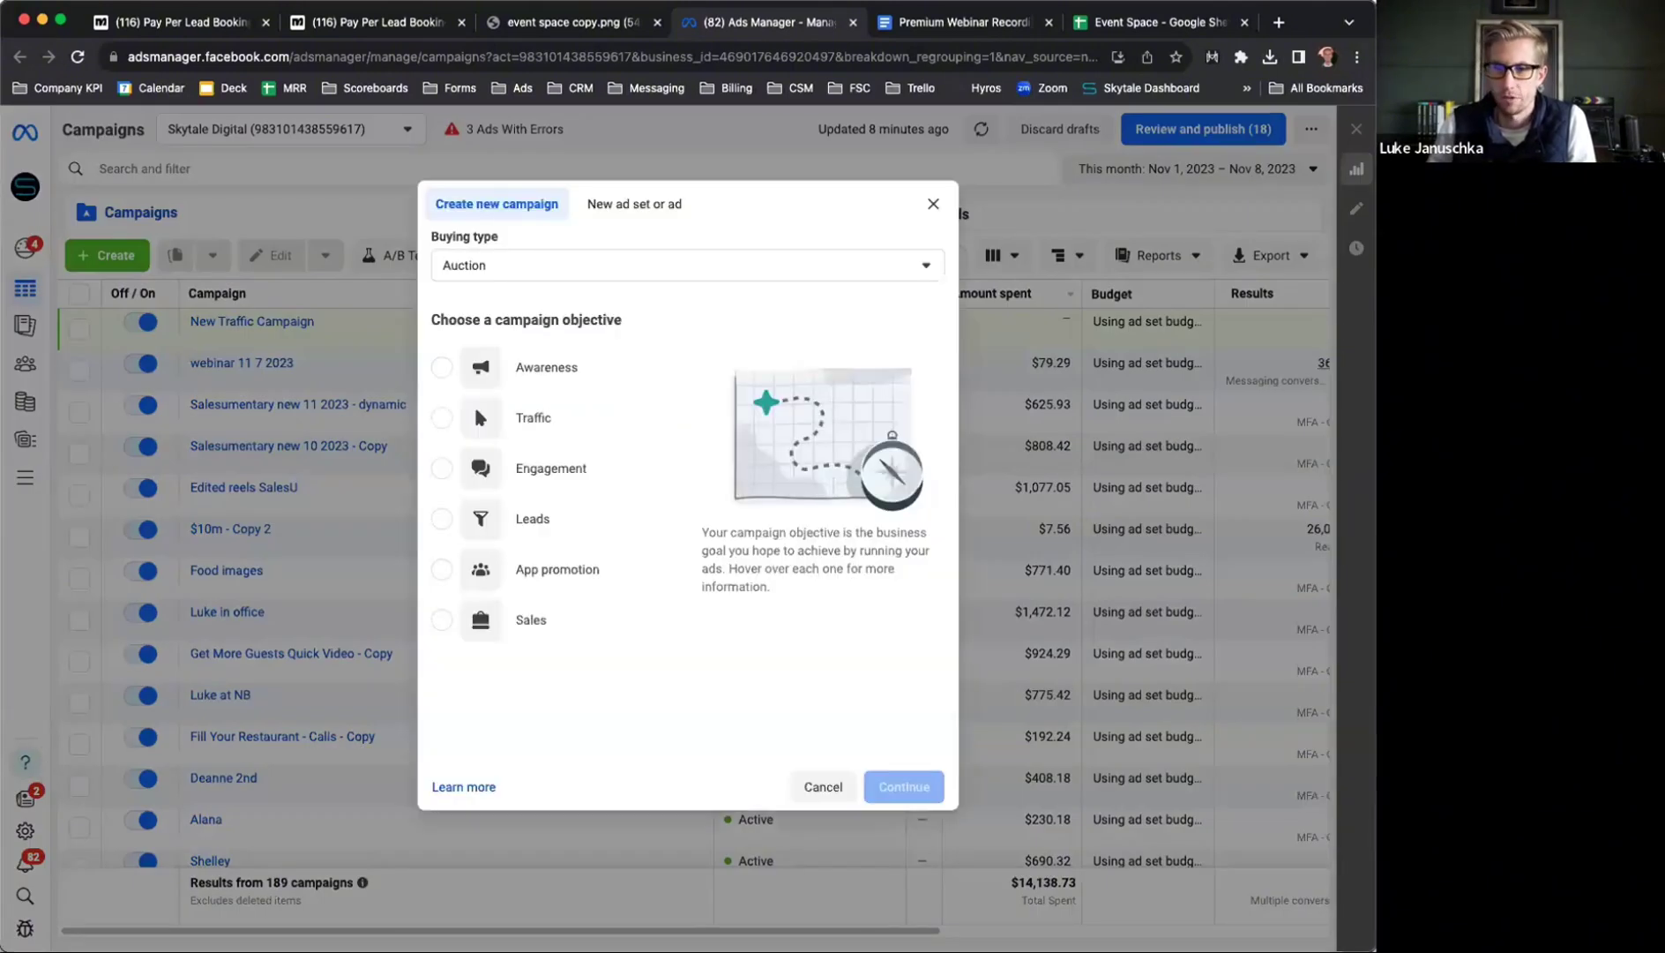
pyautogui.click(442, 468)
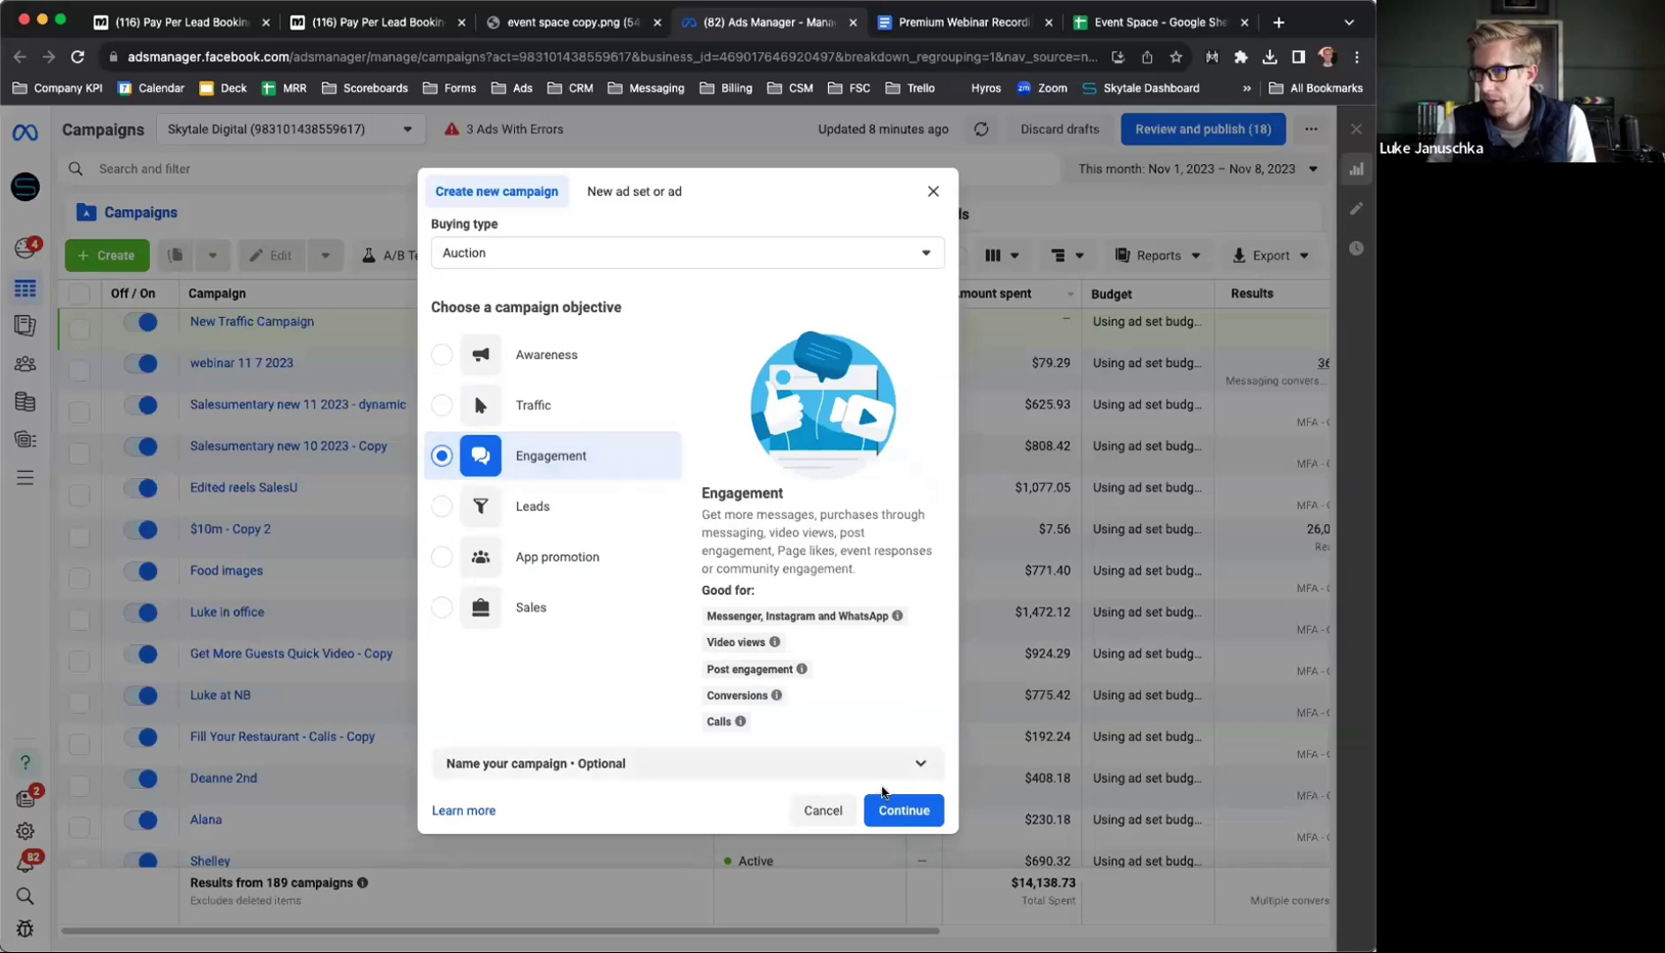
pyautogui.click(904, 810)
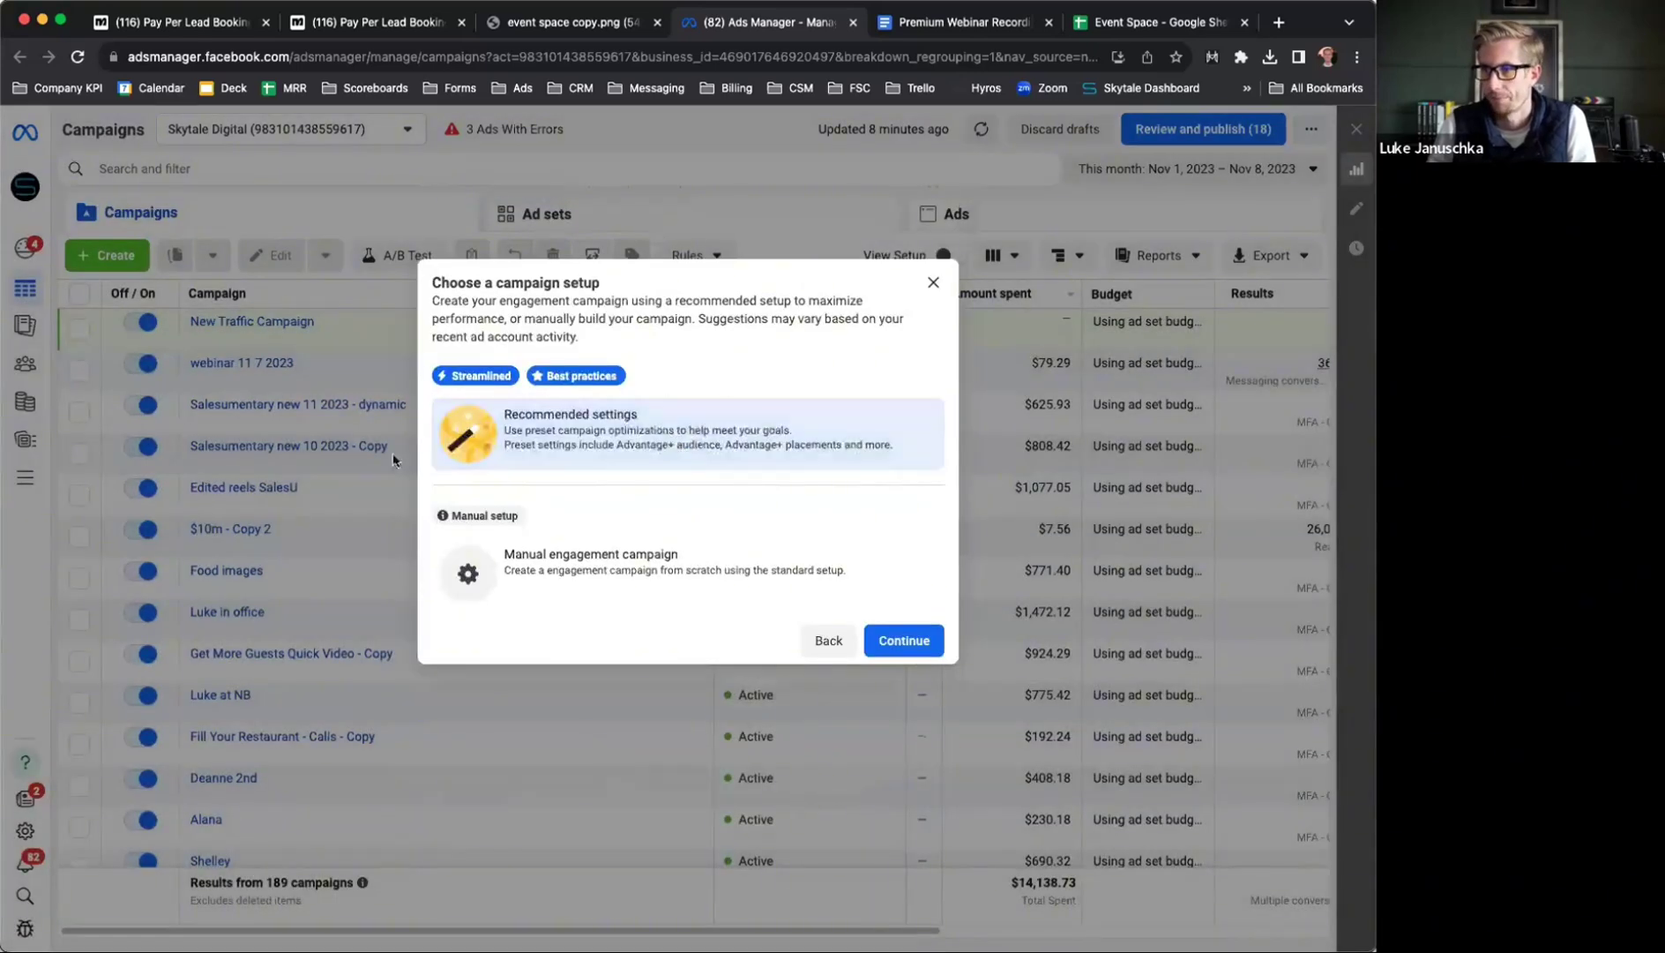
pyautogui.click(652, 580)
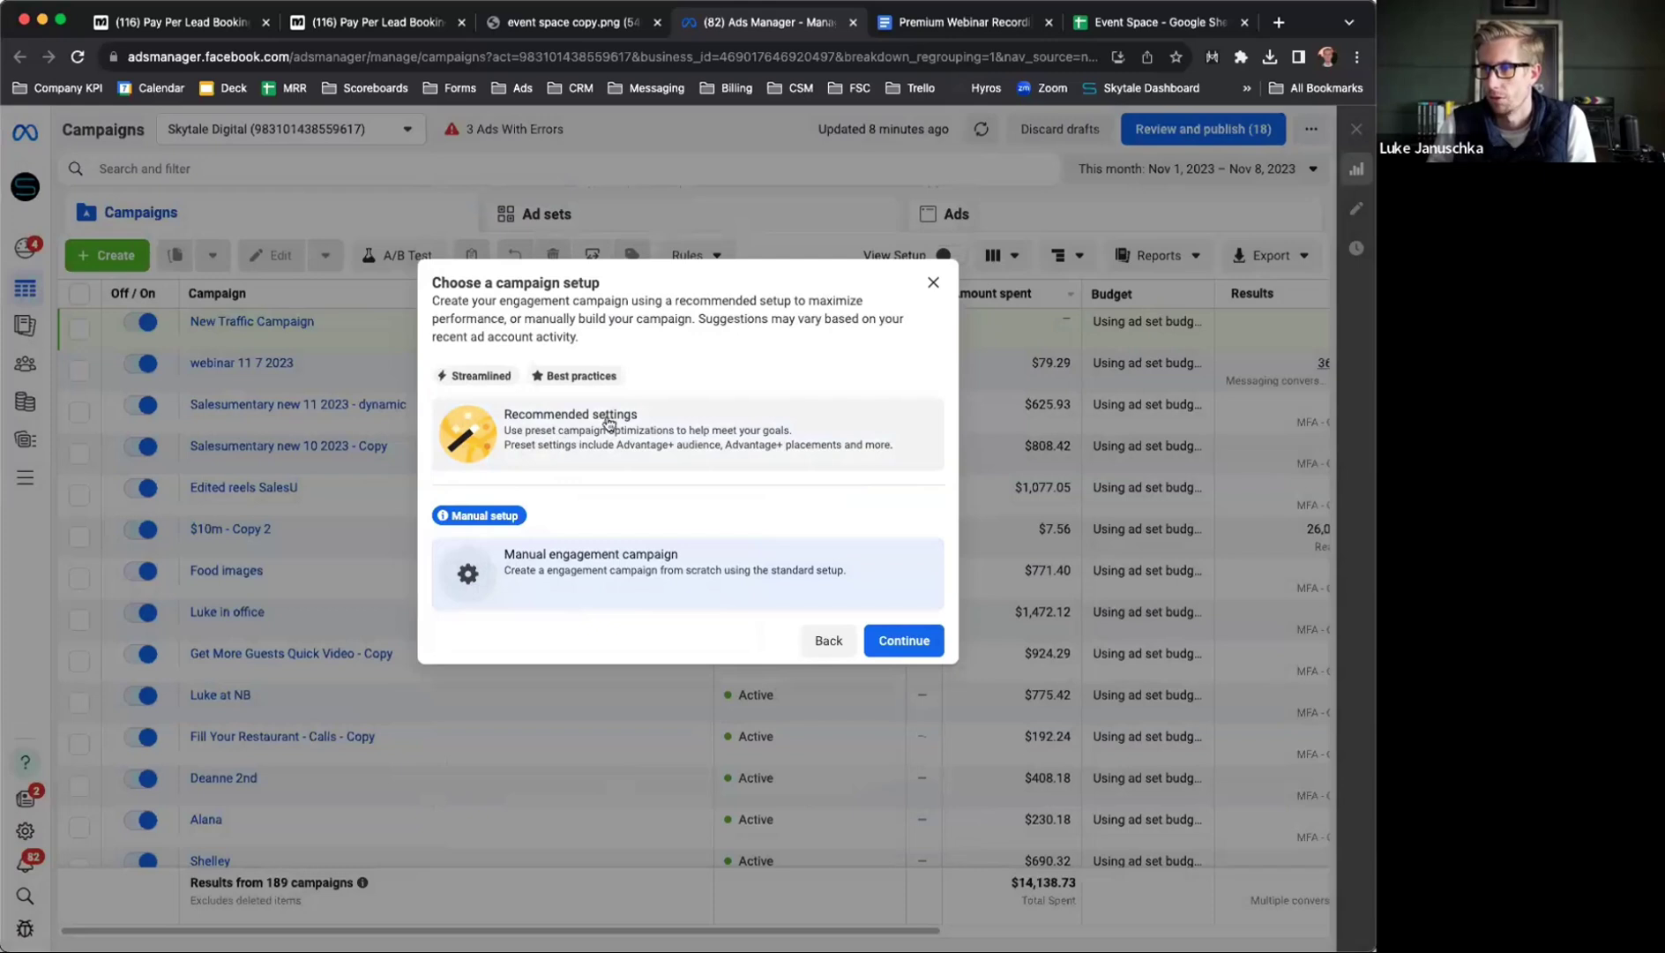
pyautogui.click(904, 641)
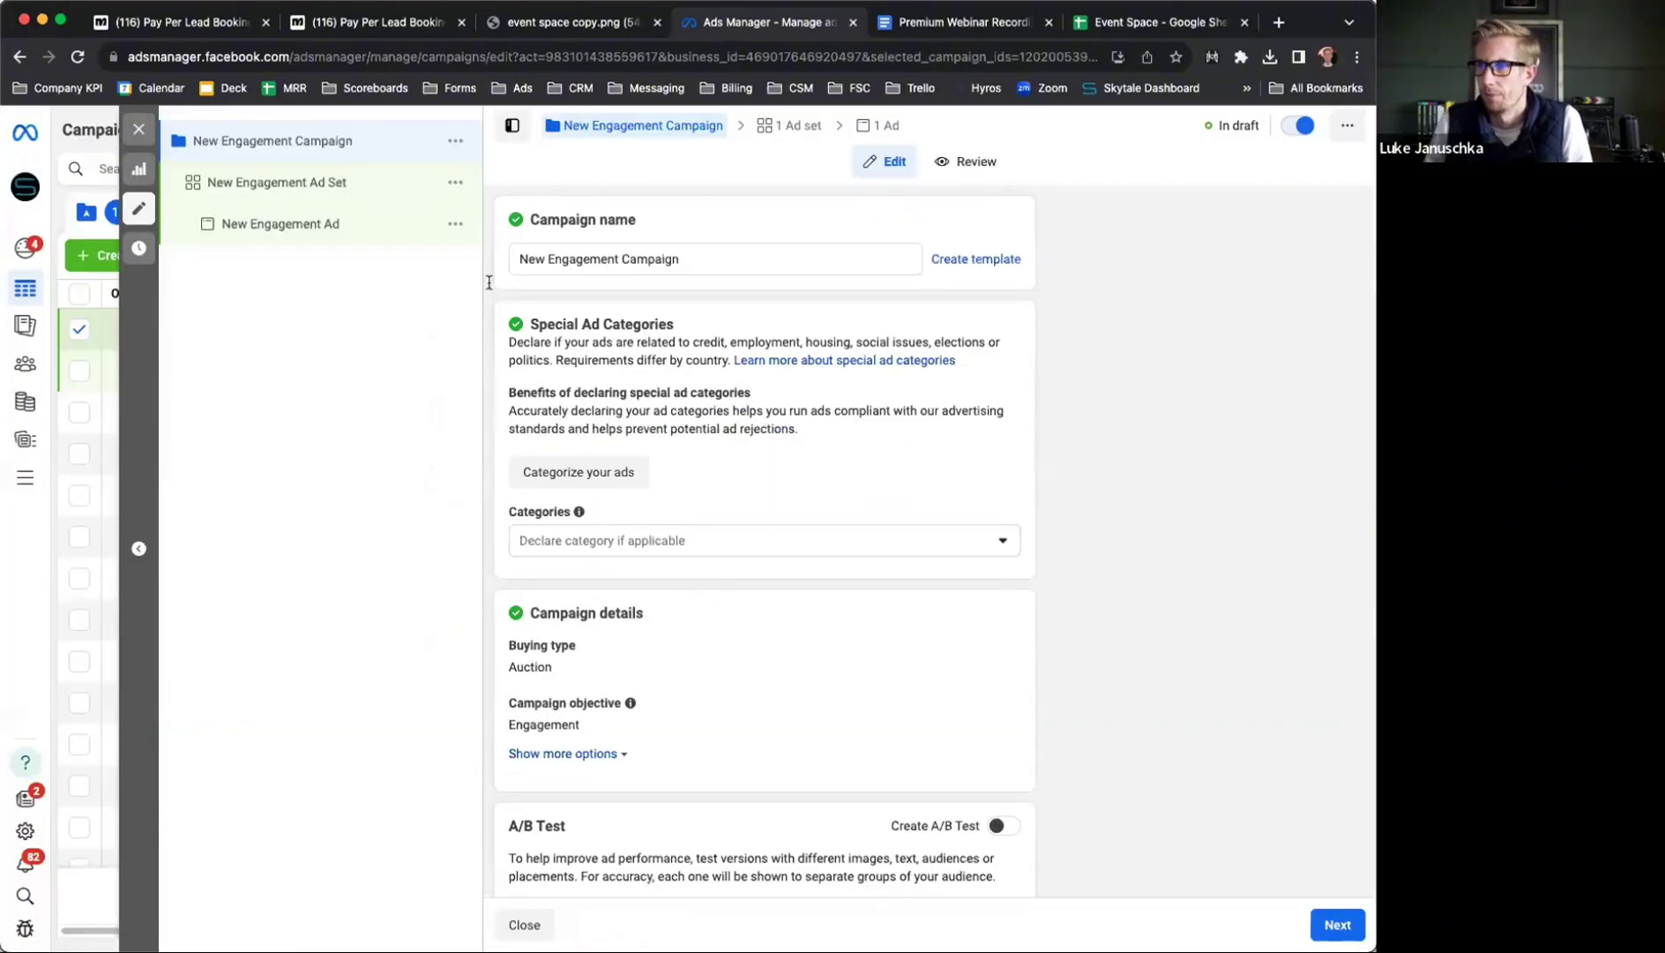
# Rename the campaign to 'Event Space' and continue to the ad set
pyautogui.click(534, 260)
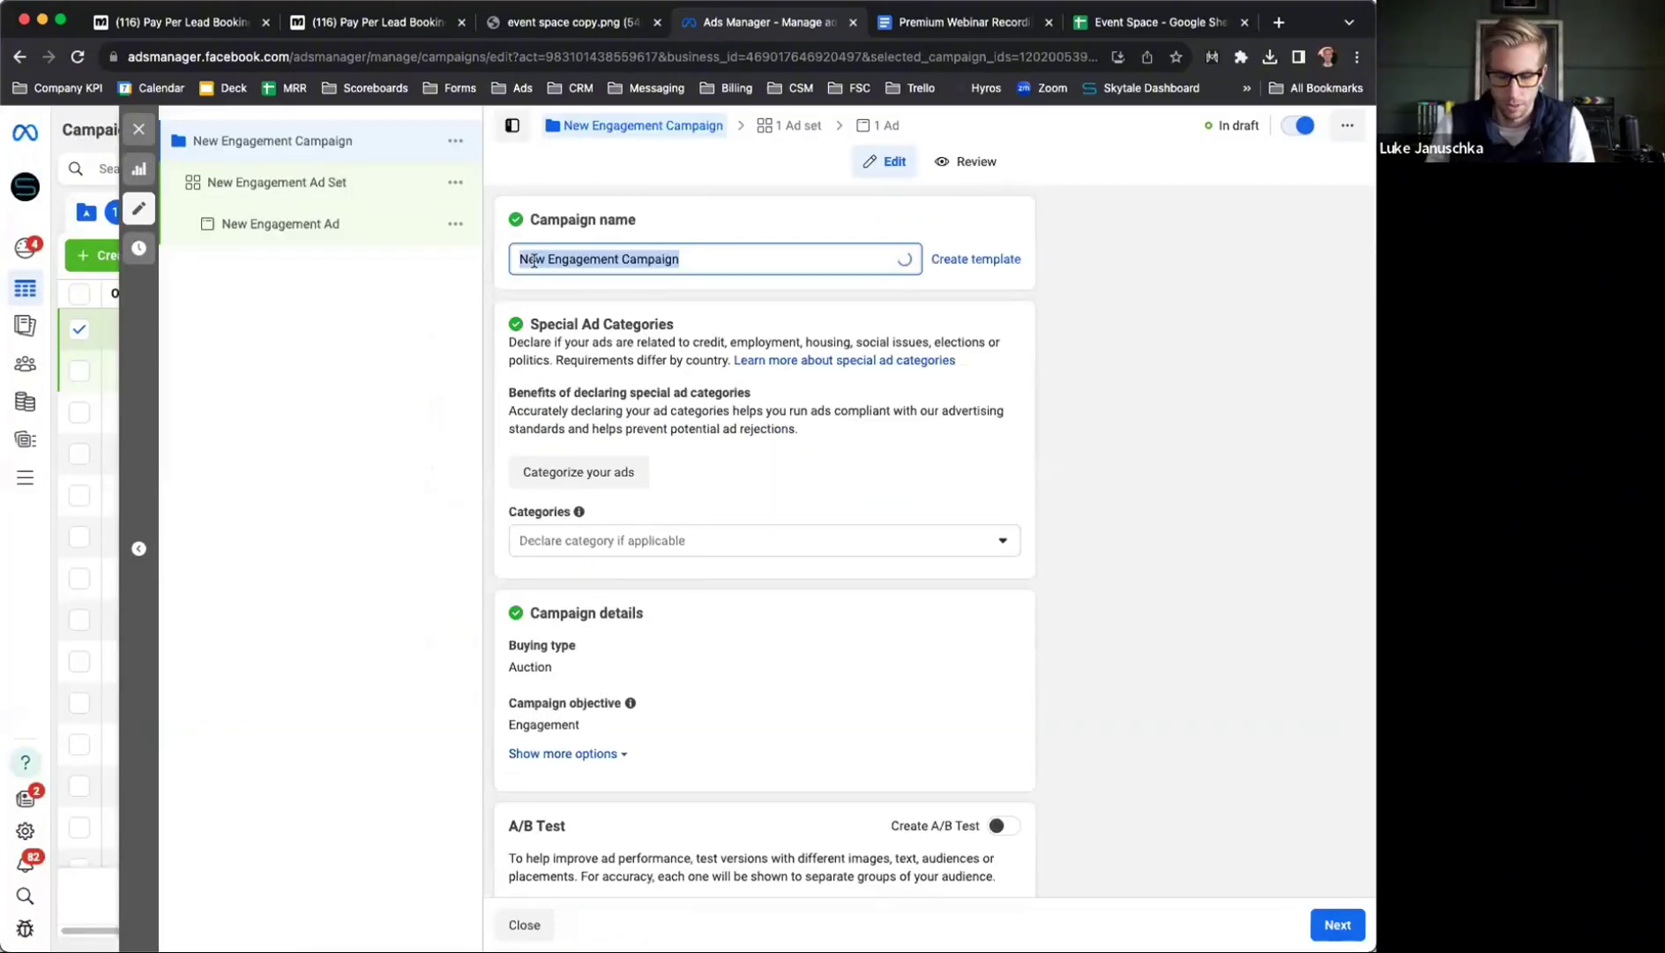
pyautogui.write('Event Space')
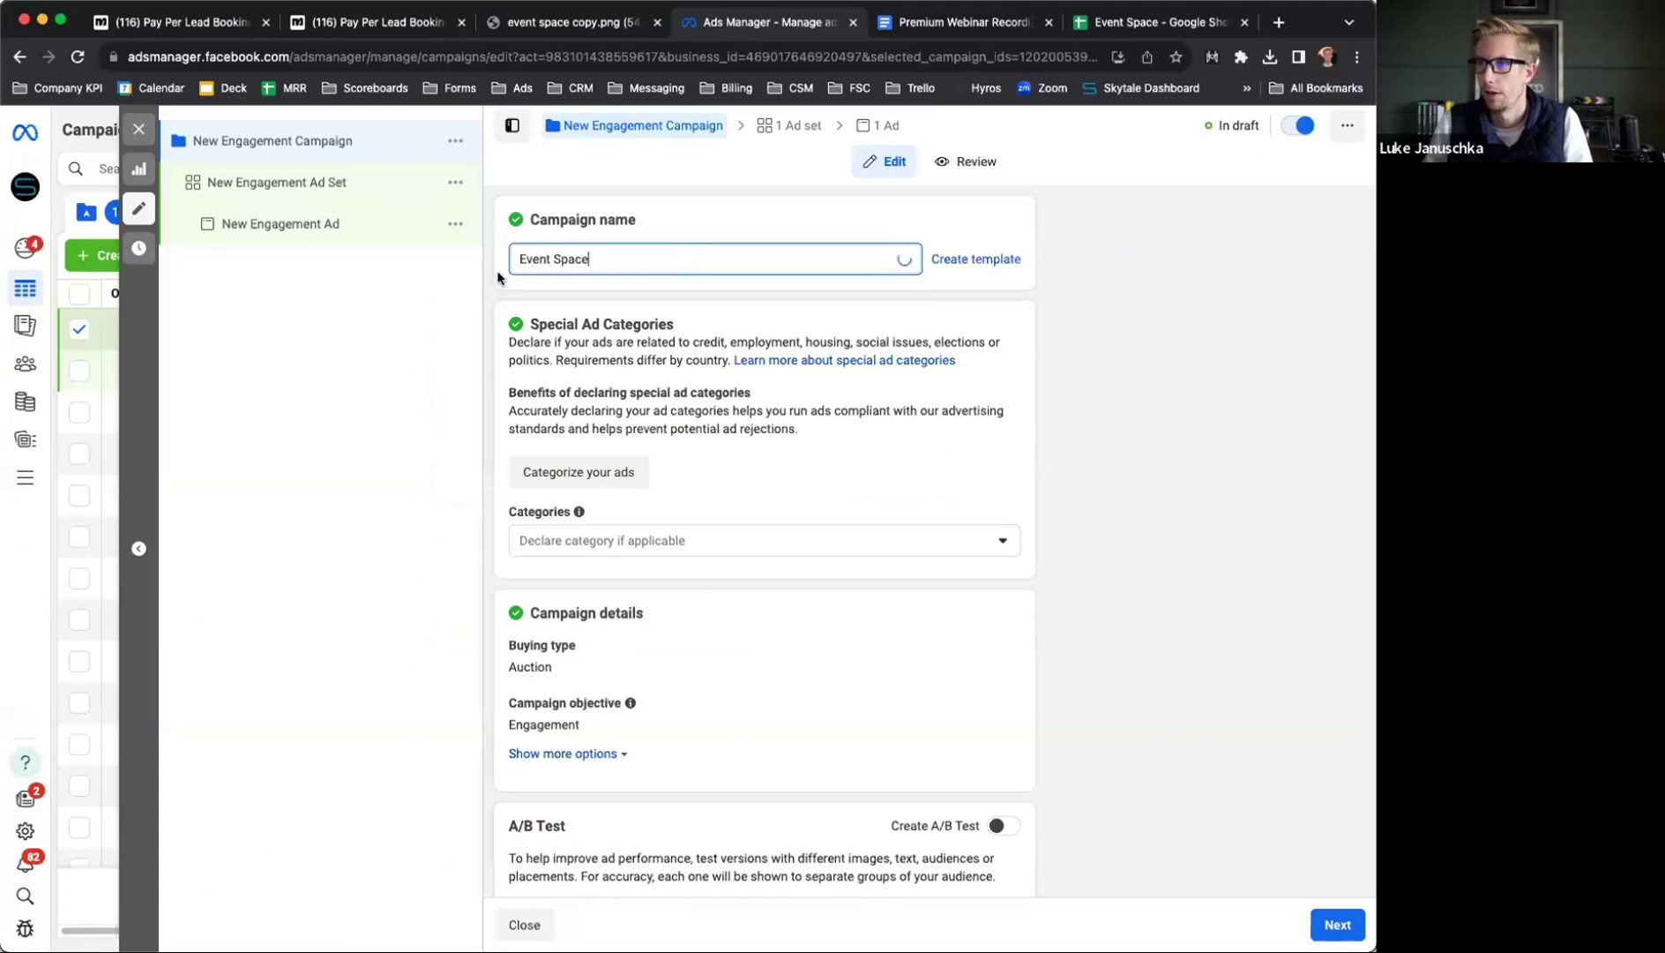
pyautogui.click(498, 278)
pyautogui.scroll(-3, 500, 279)
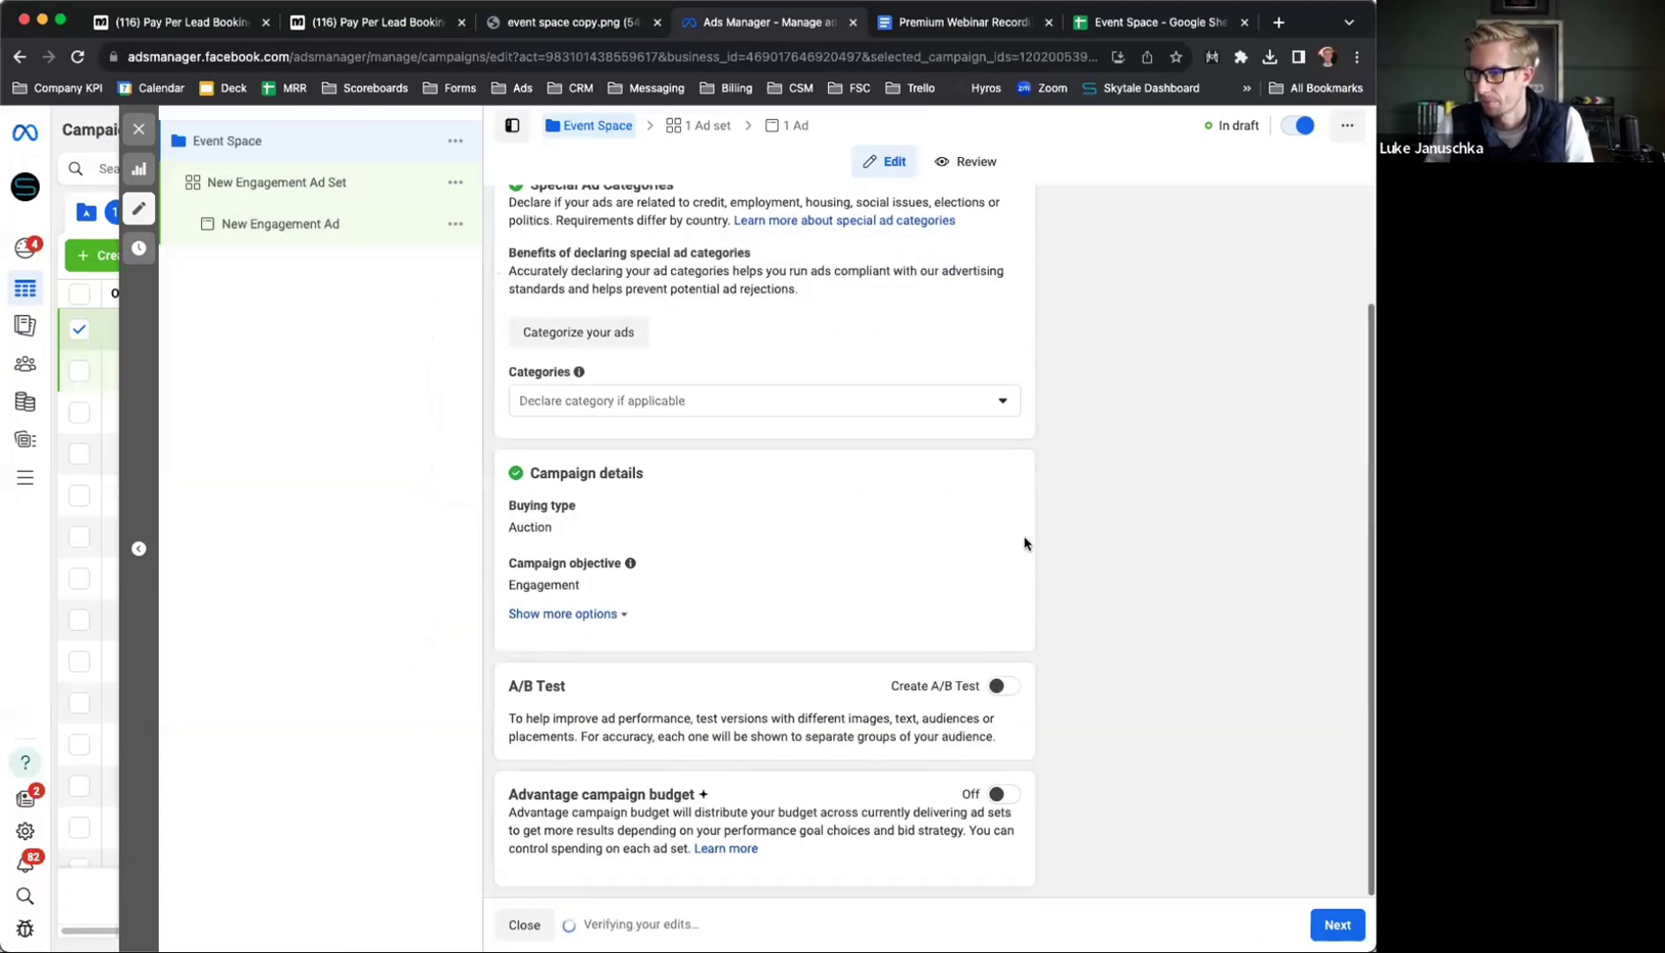
pyautogui.scroll(3, 1026, 543)
pyautogui.click(1323, 922)
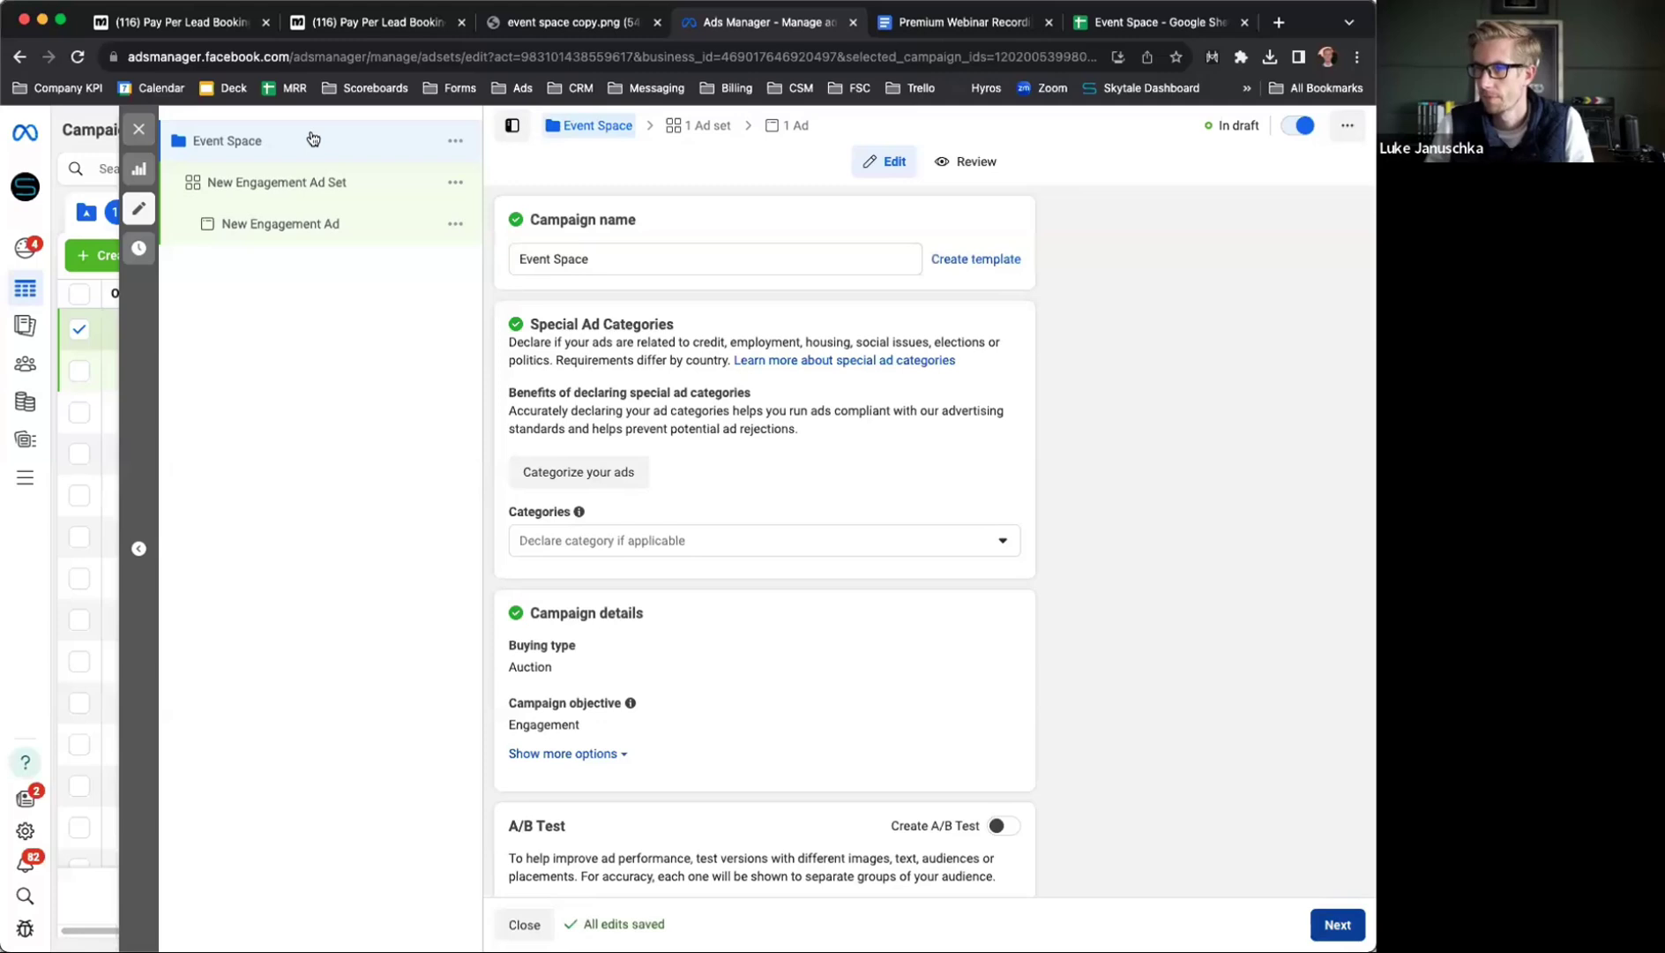
pyautogui.click(578, 256)
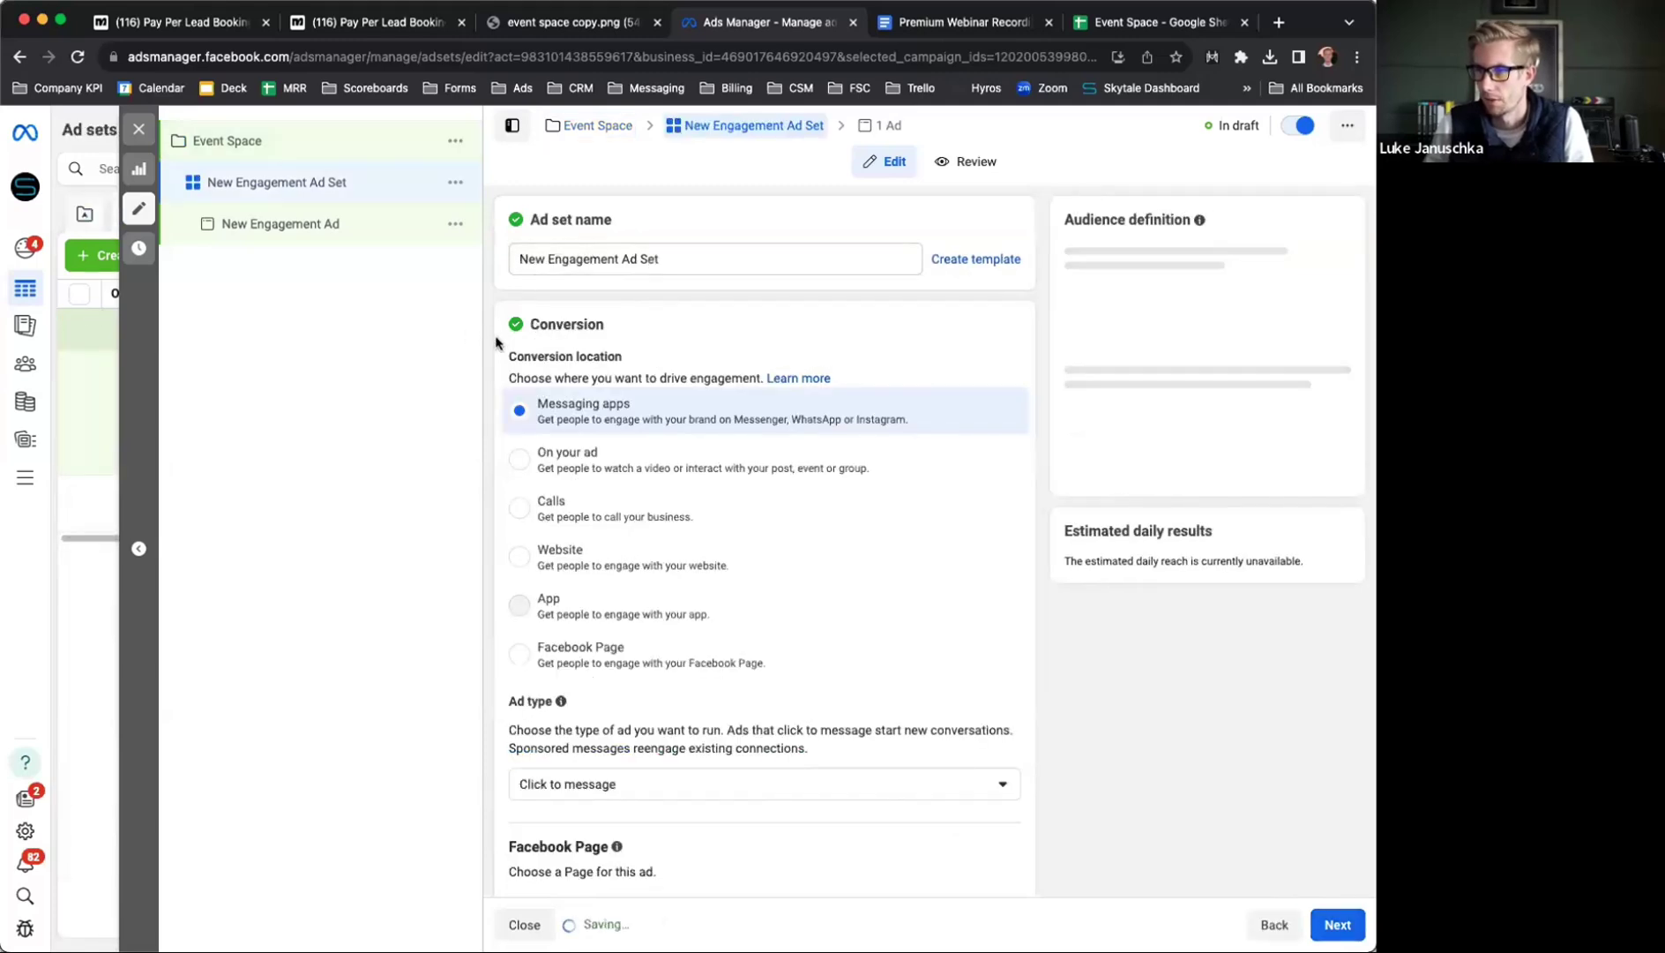
# Uncheck Instagram so Messenger is the only messaging app, keeping the $20.00 daily budget
pyautogui.scroll(-6, 491, 367)
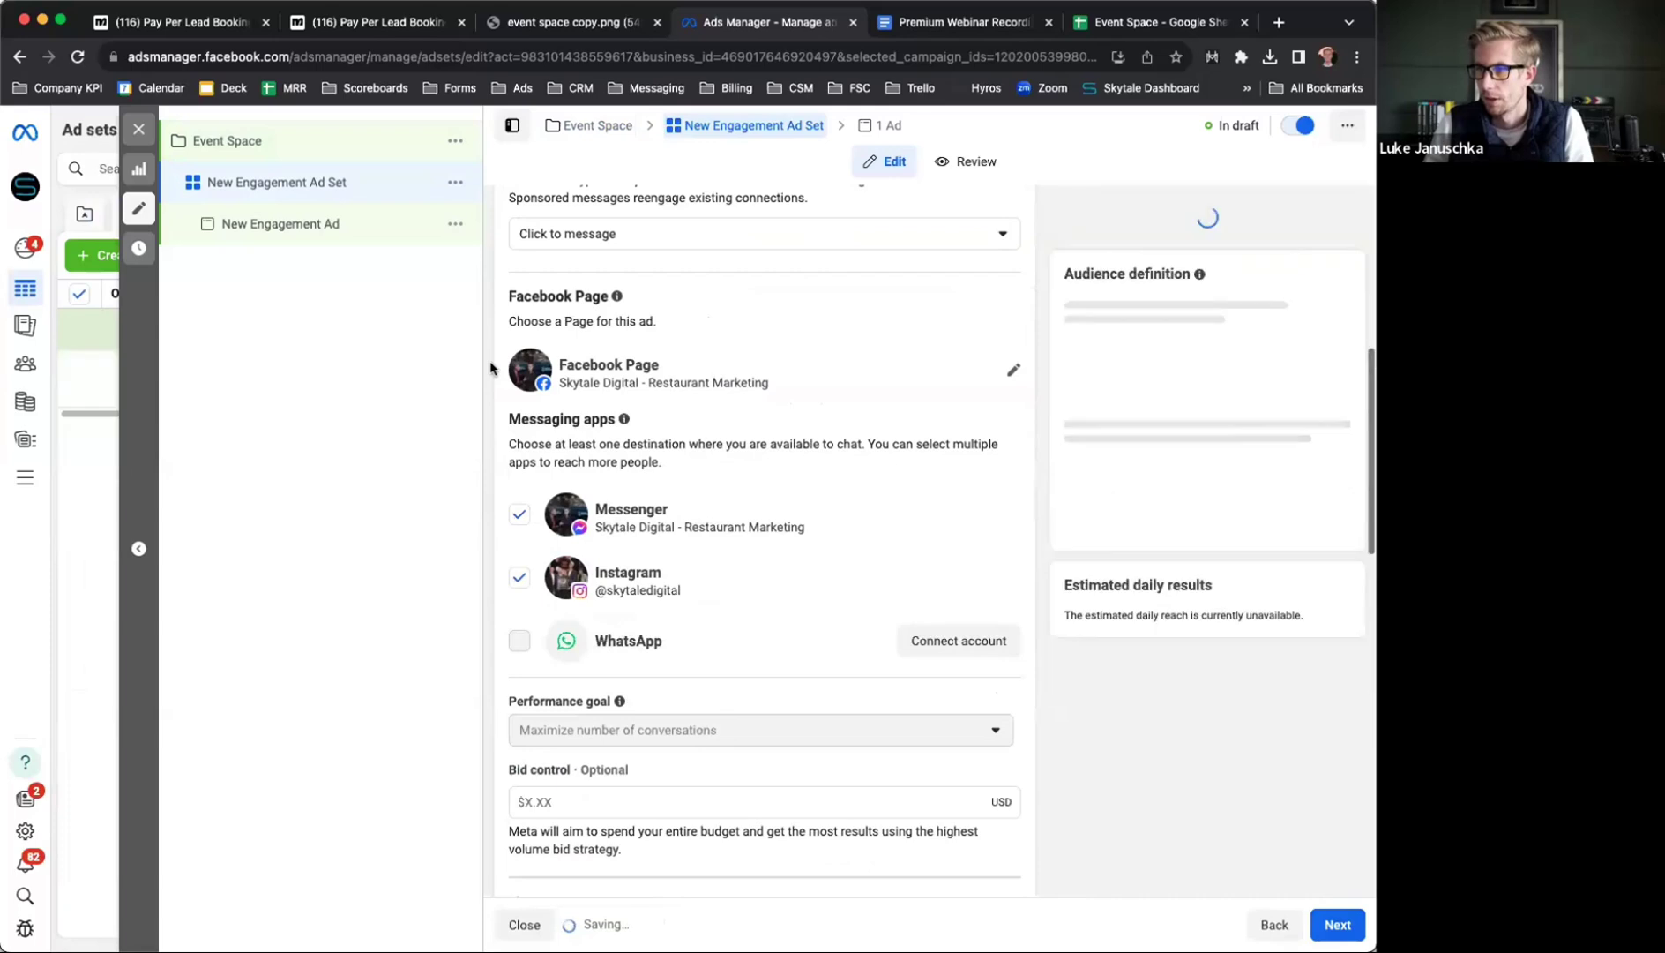
pyautogui.click(519, 574)
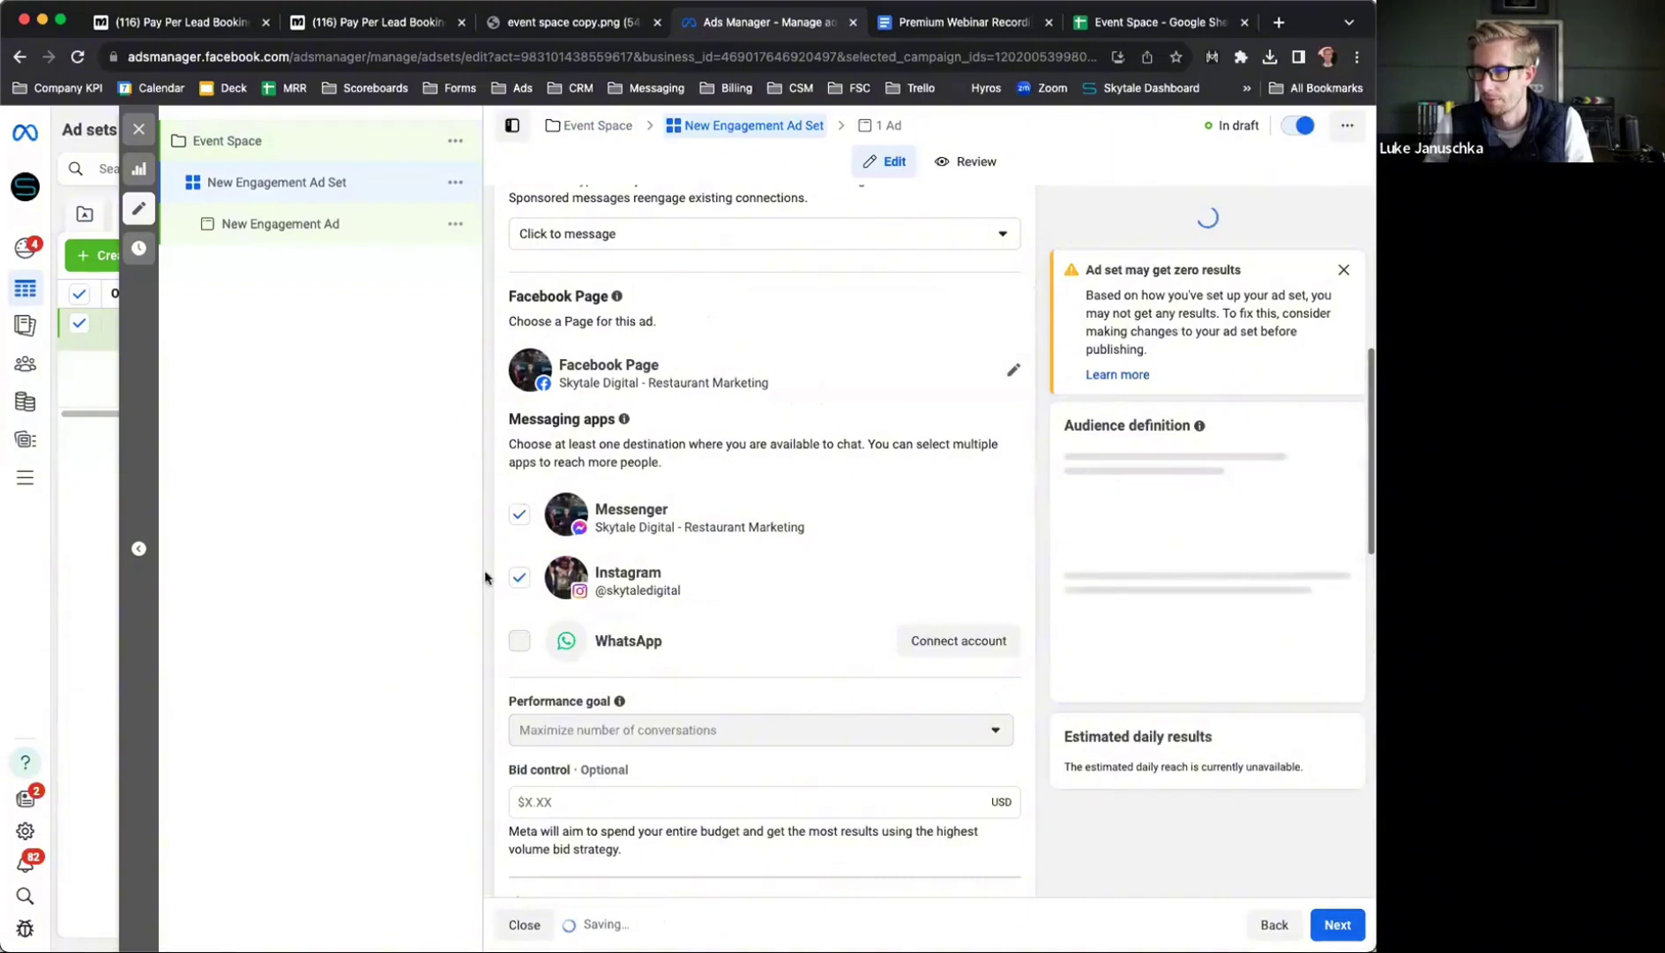
pyautogui.scroll(-7, 486, 578)
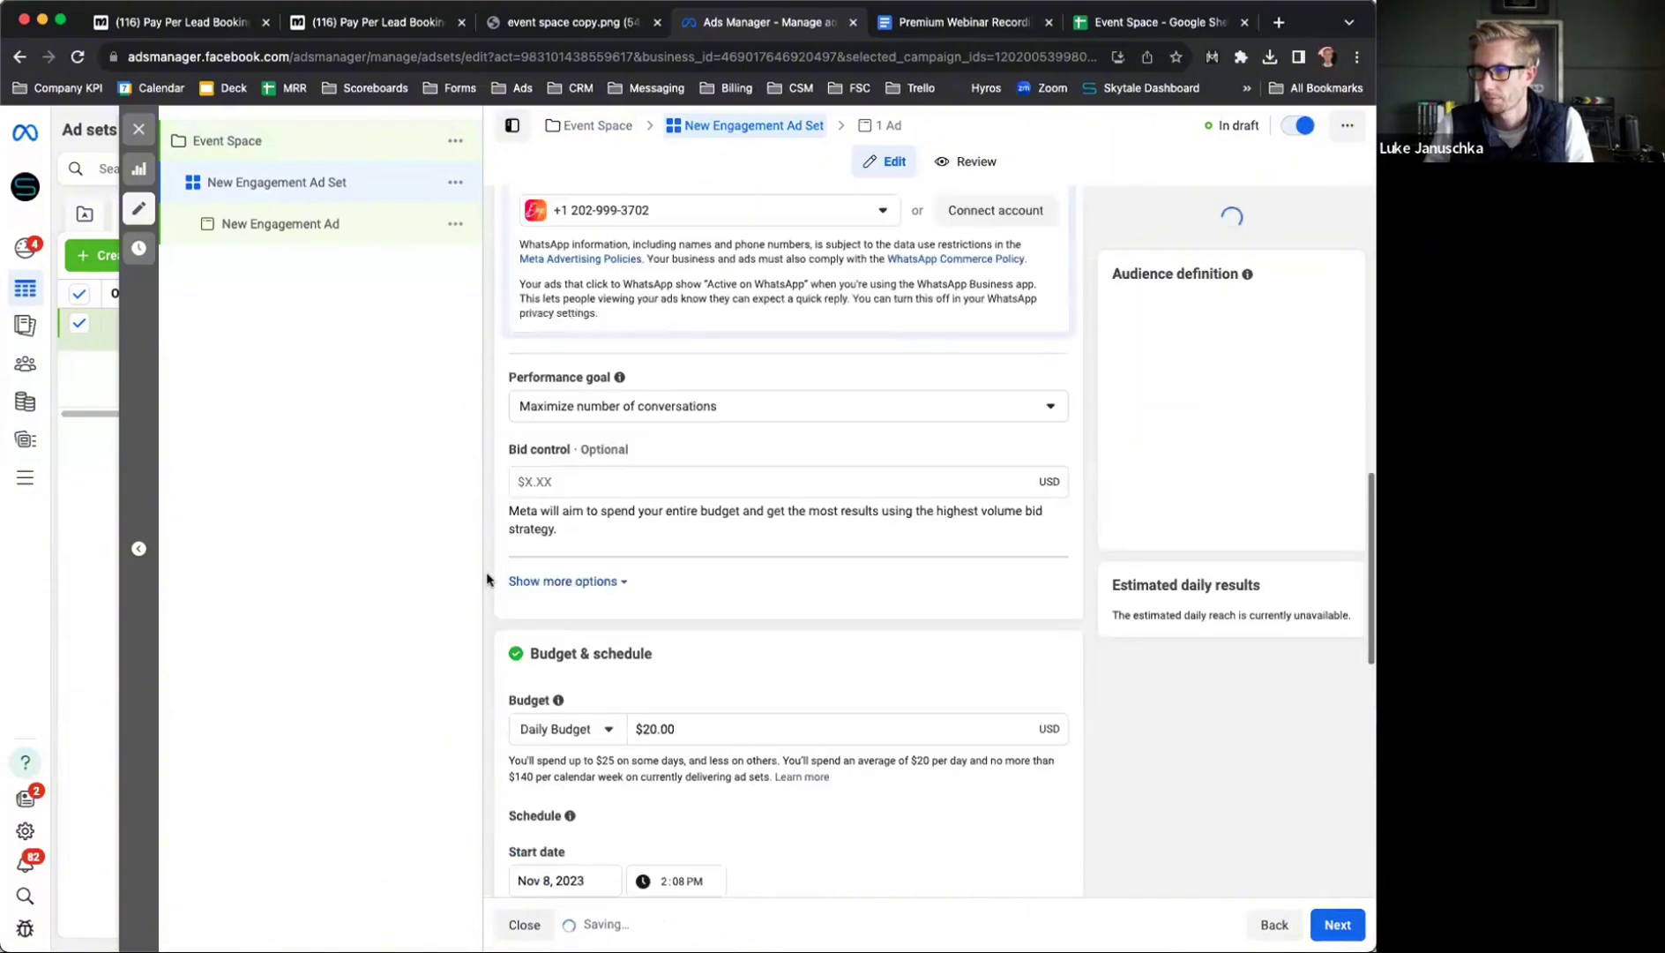
pyautogui.scroll(-2, 487, 578)
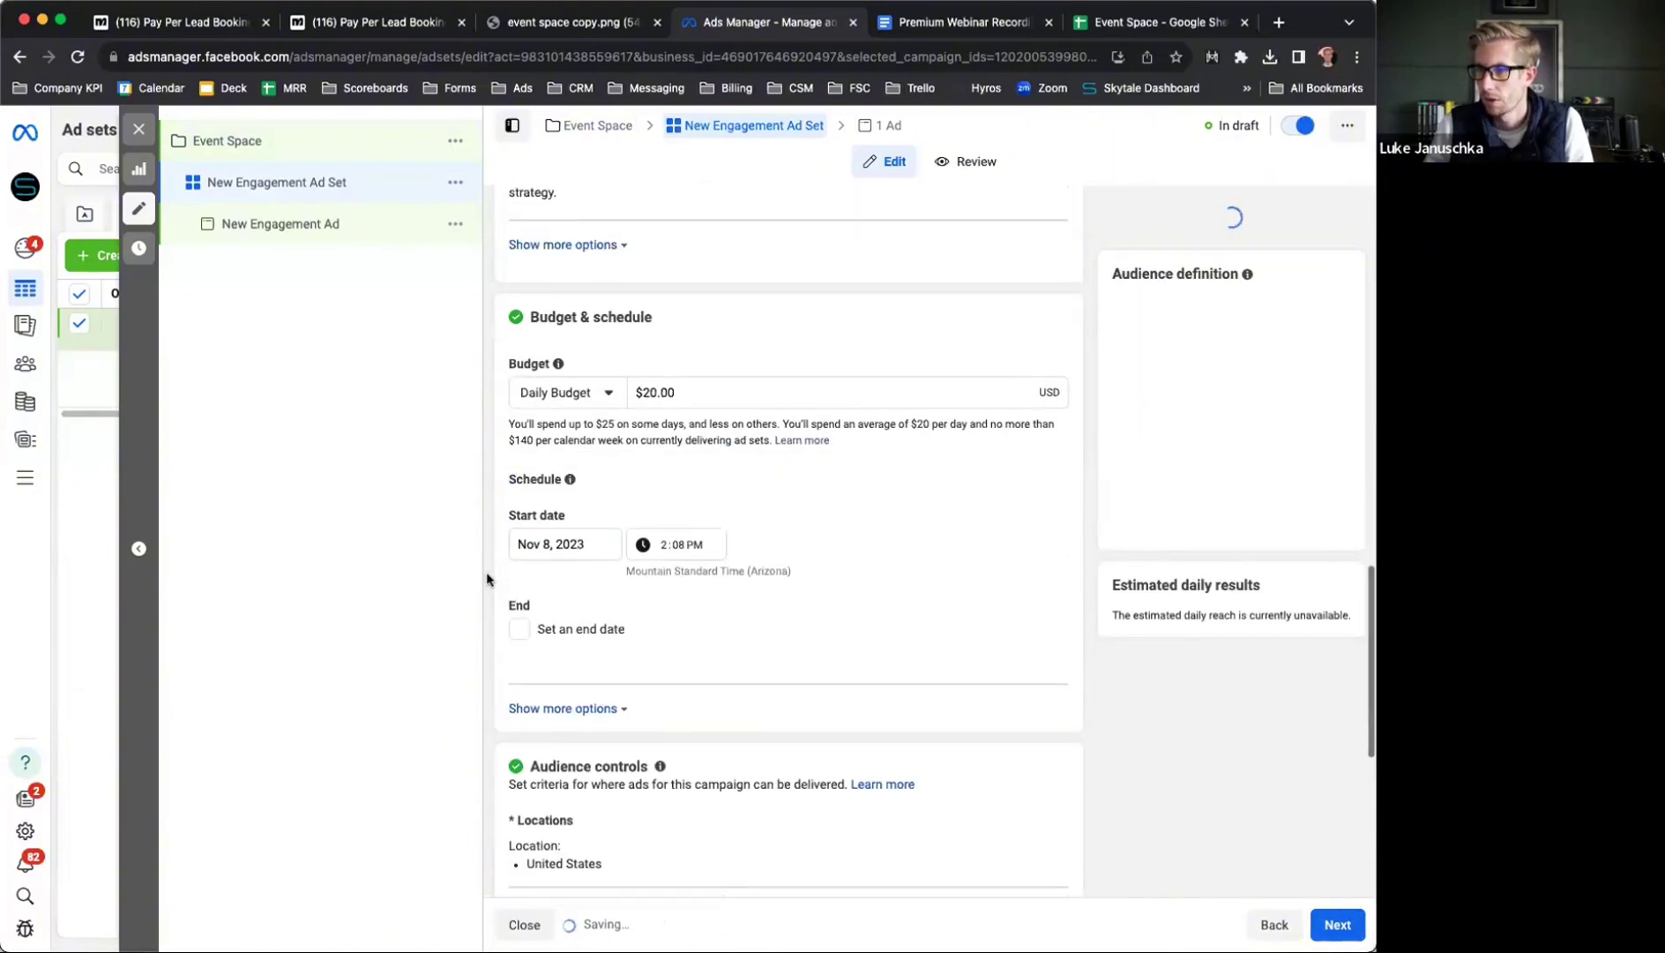
pyautogui.click(646, 391)
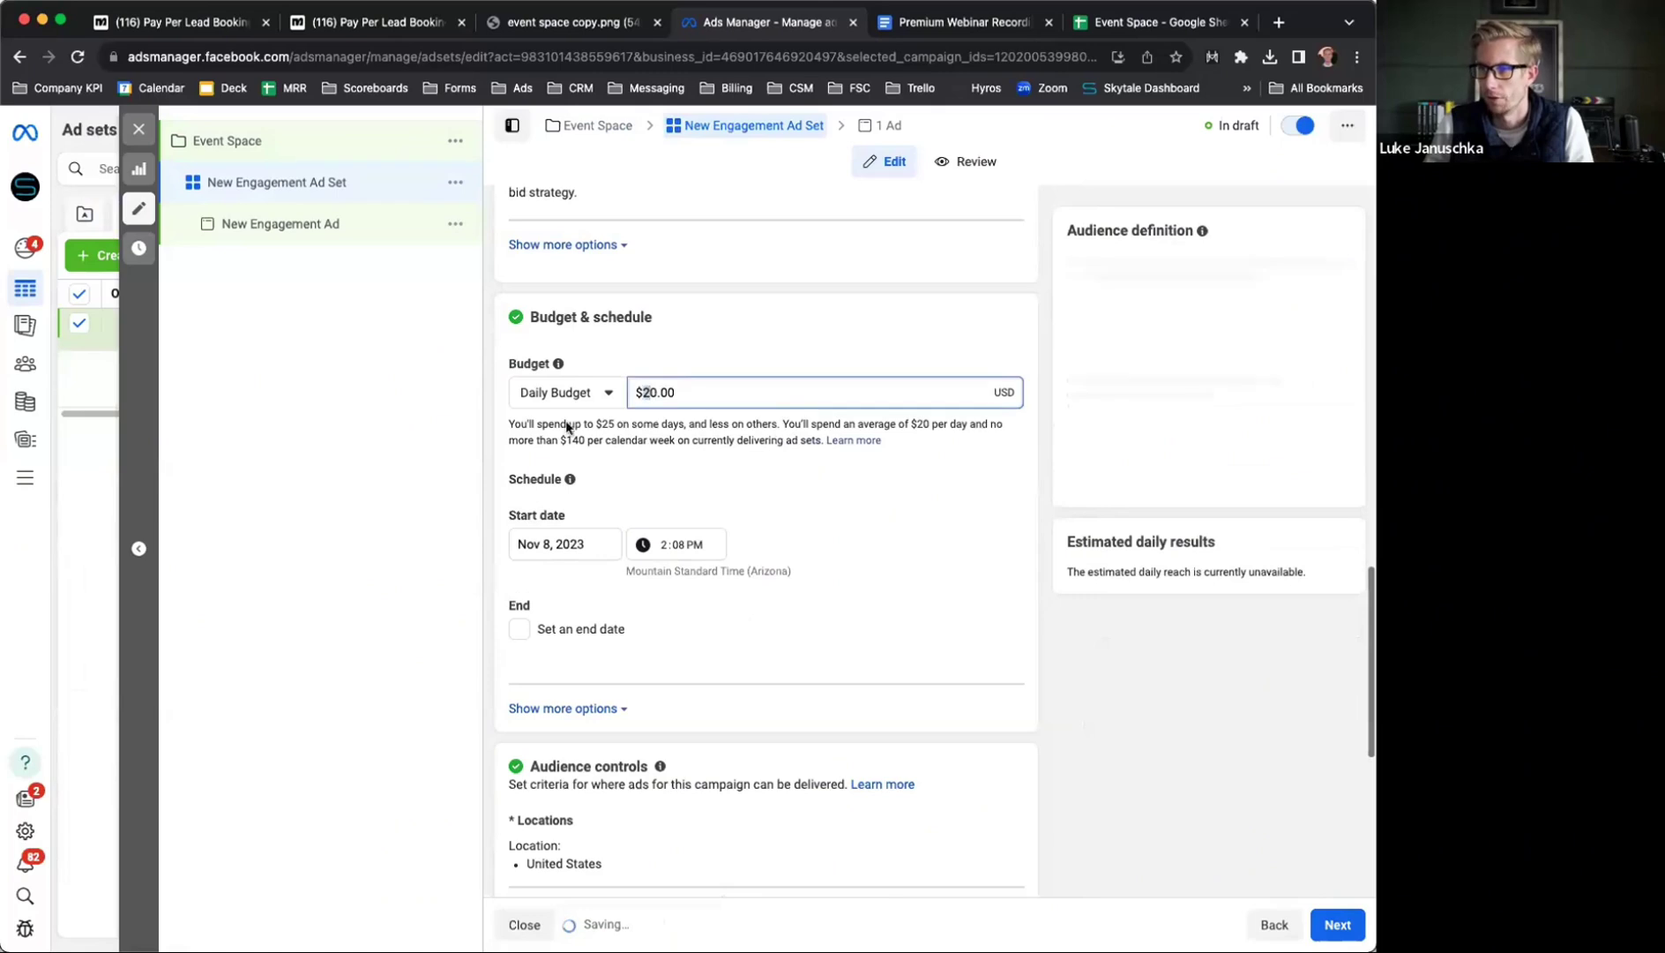
pyautogui.scroll(-1, 520, 562)
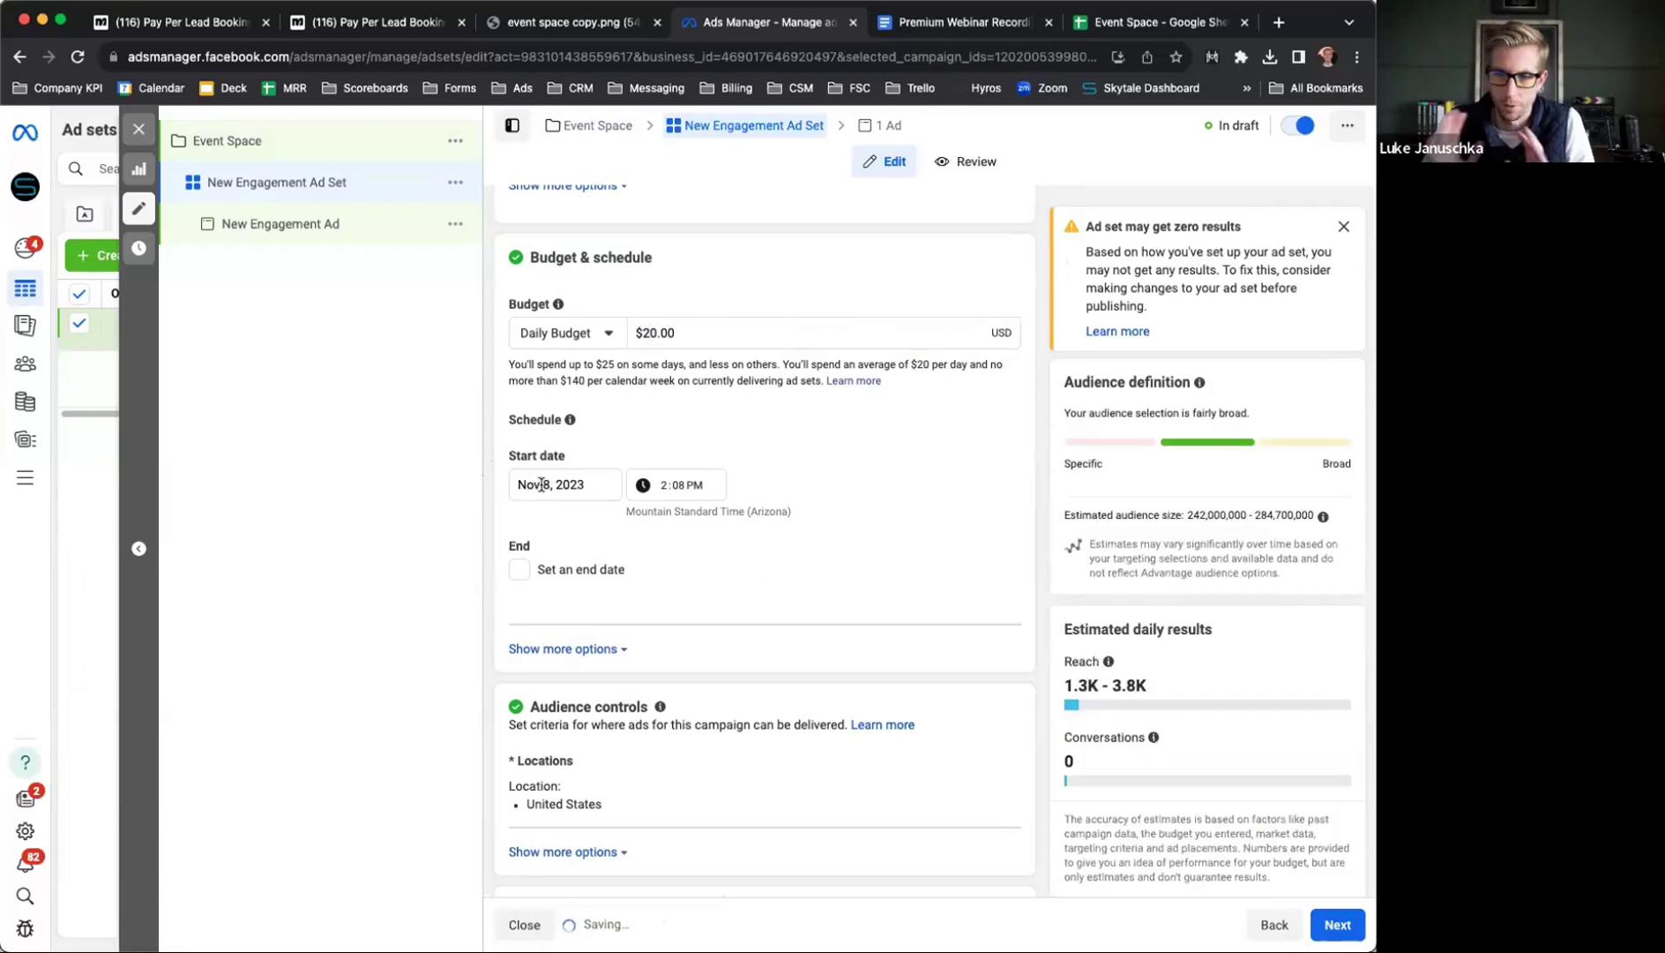
# Set the ad set start to Nov 9, 2023 at 10:08 AM
pyautogui.click(578, 485)
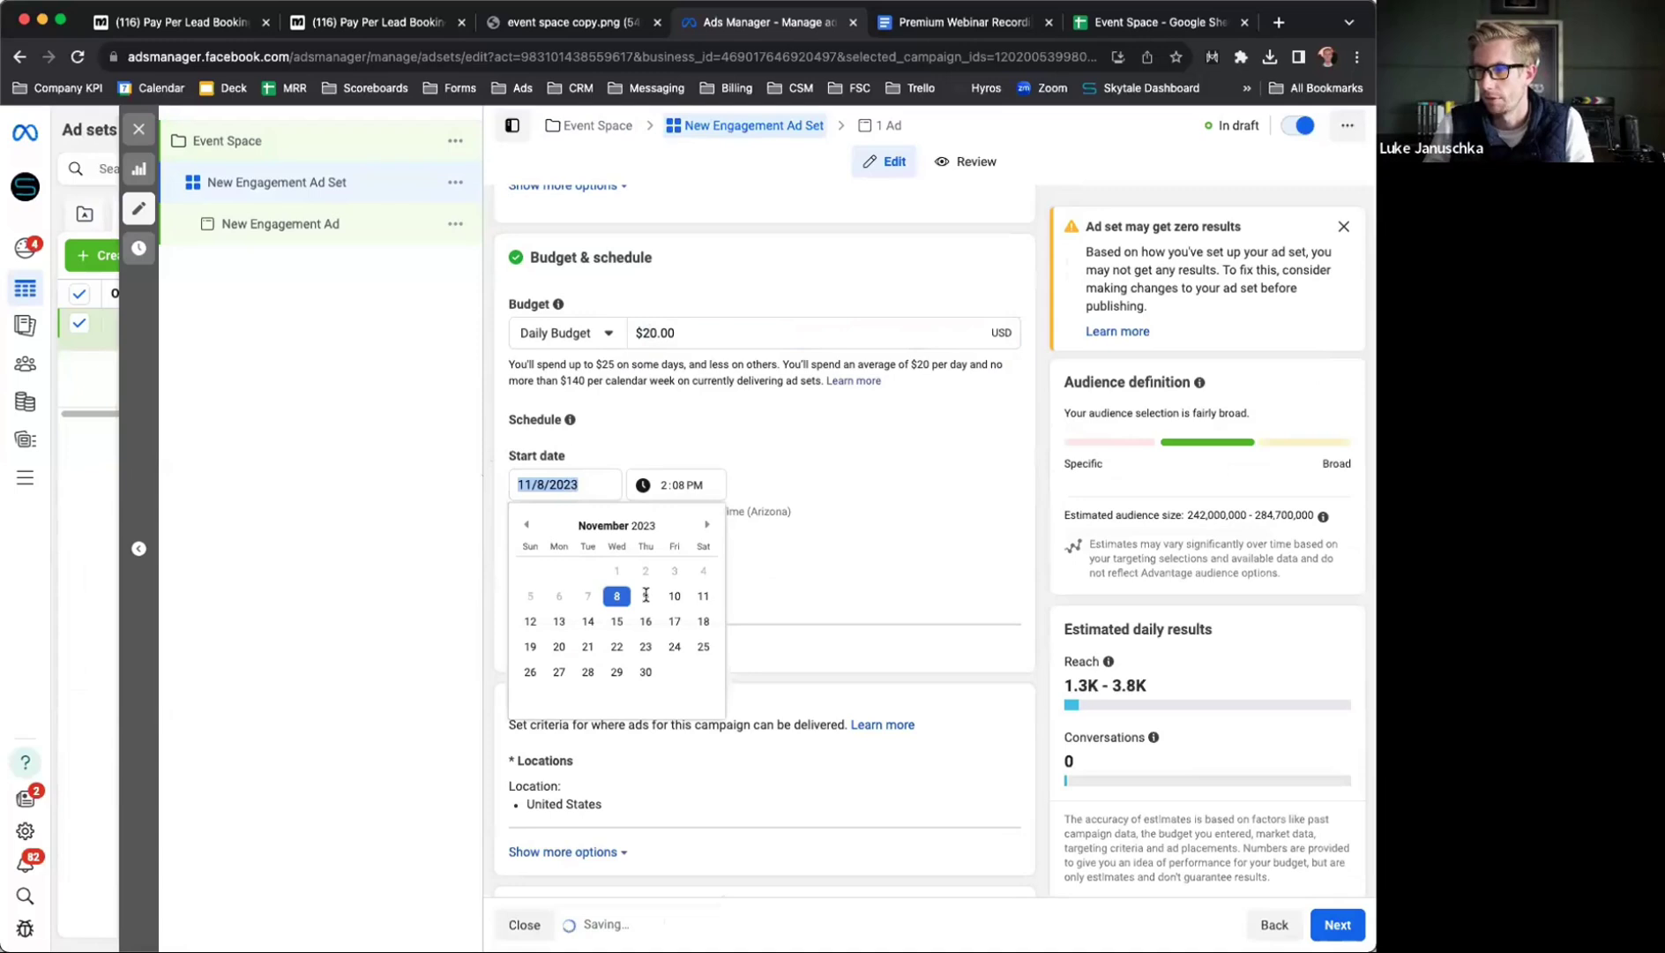
pyautogui.click(646, 596)
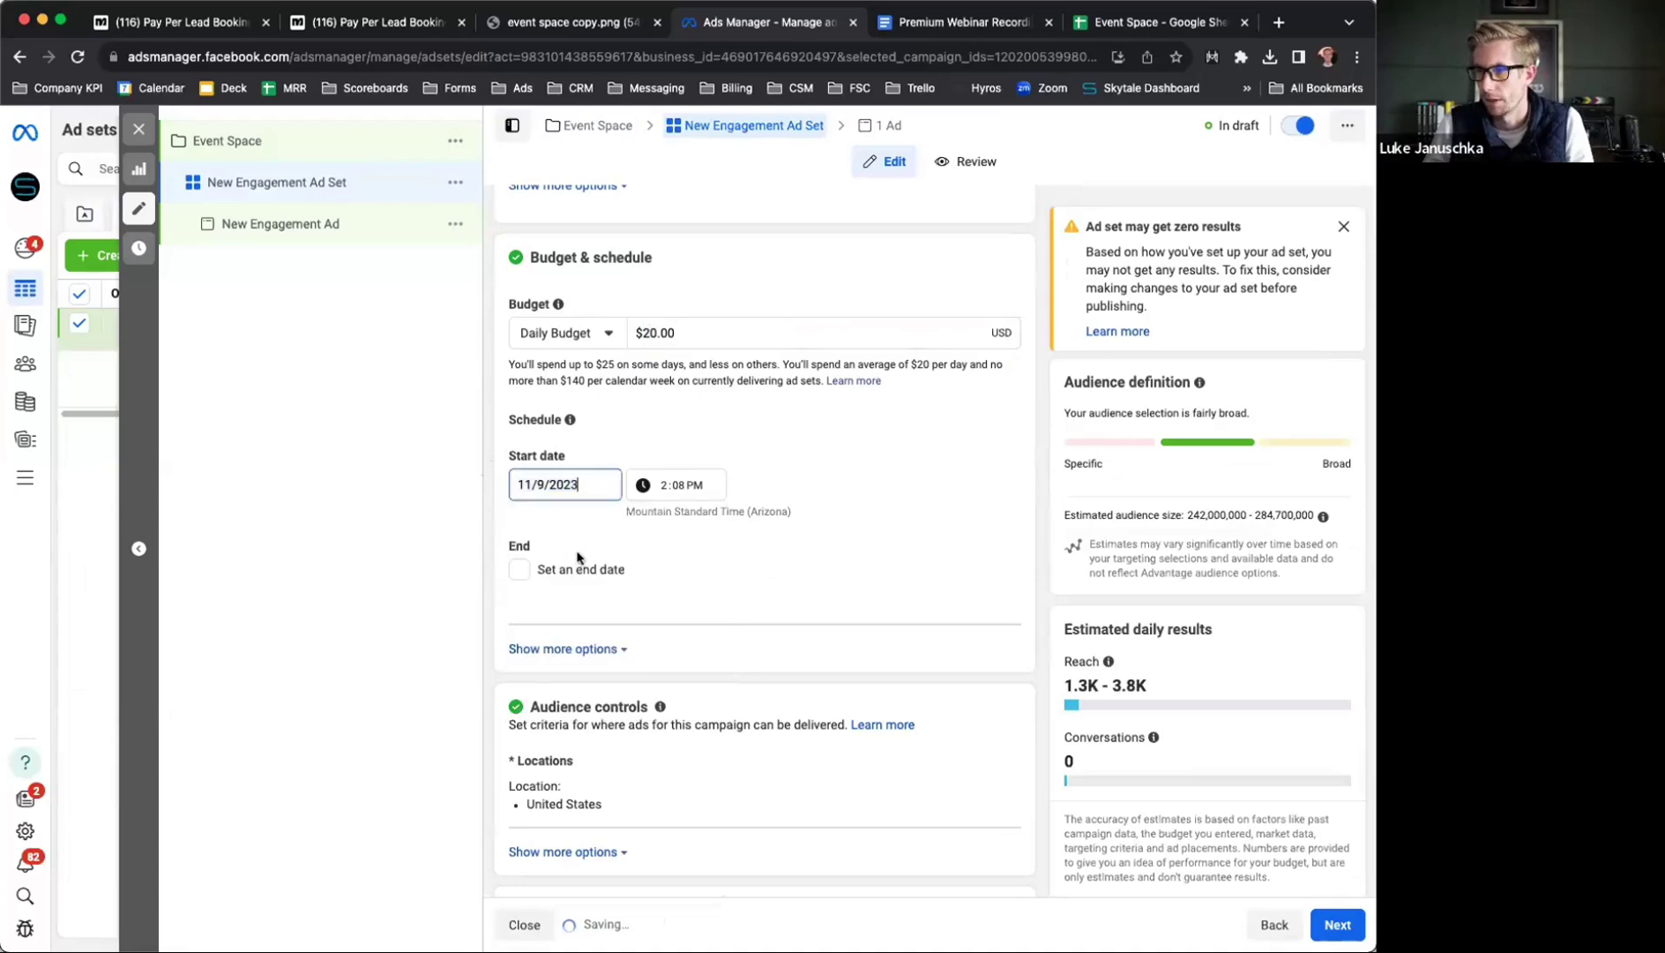
pyautogui.click(665, 491)
pyautogui.write('10')
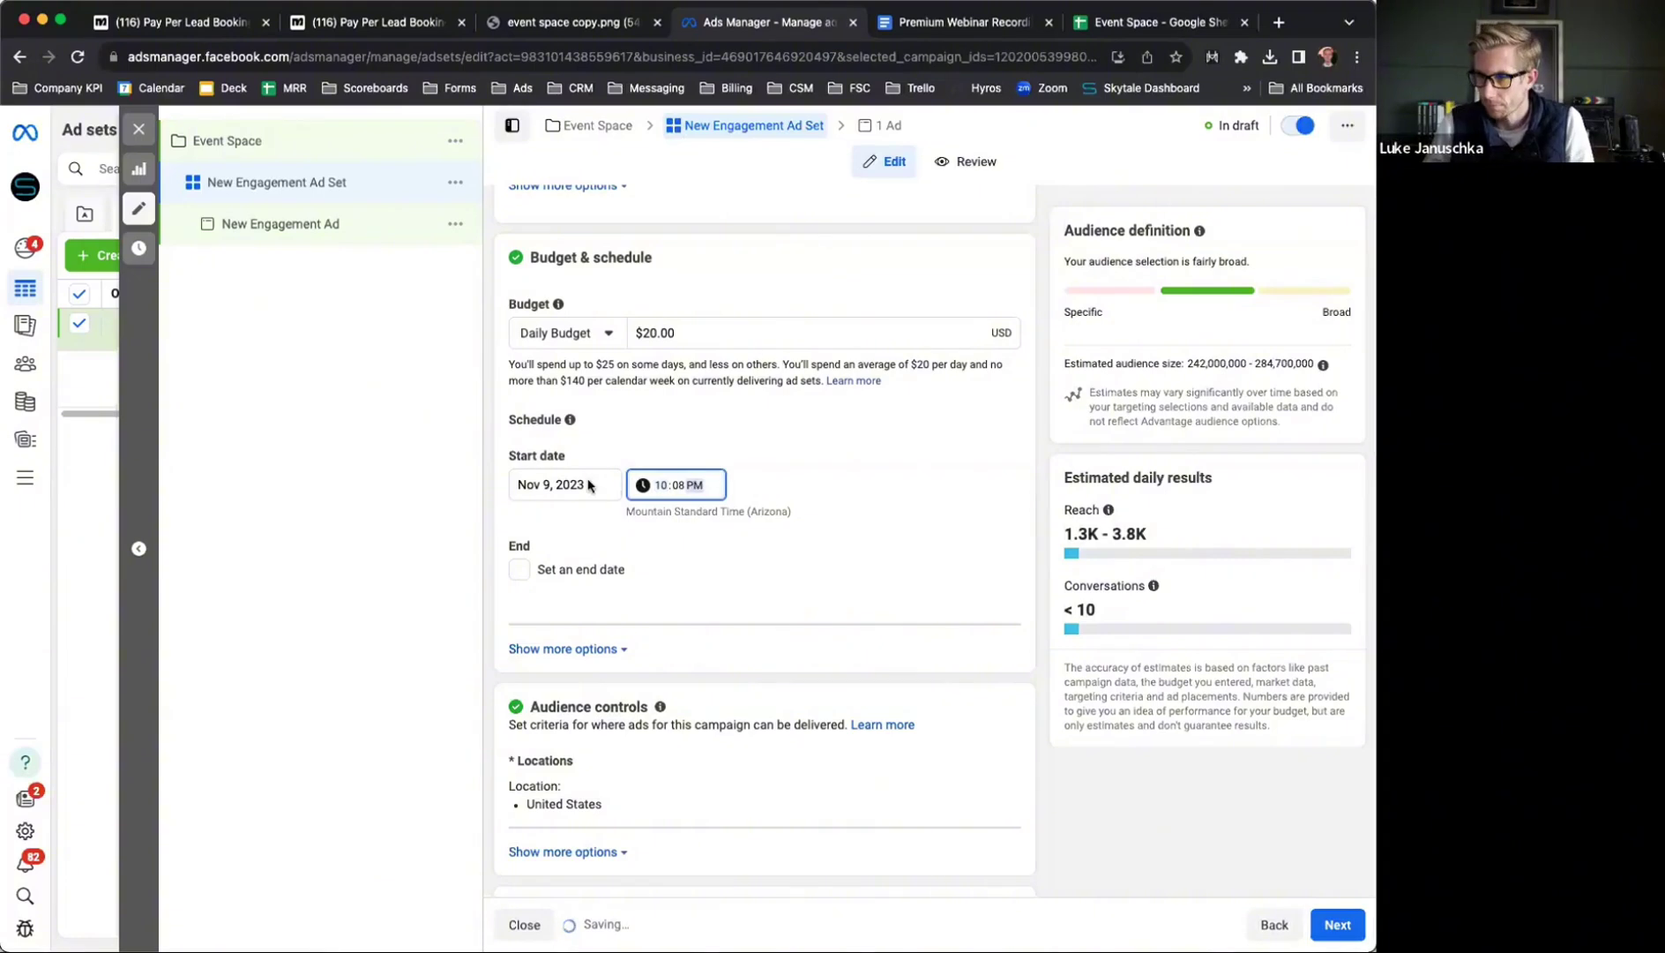
pyautogui.click(490, 486)
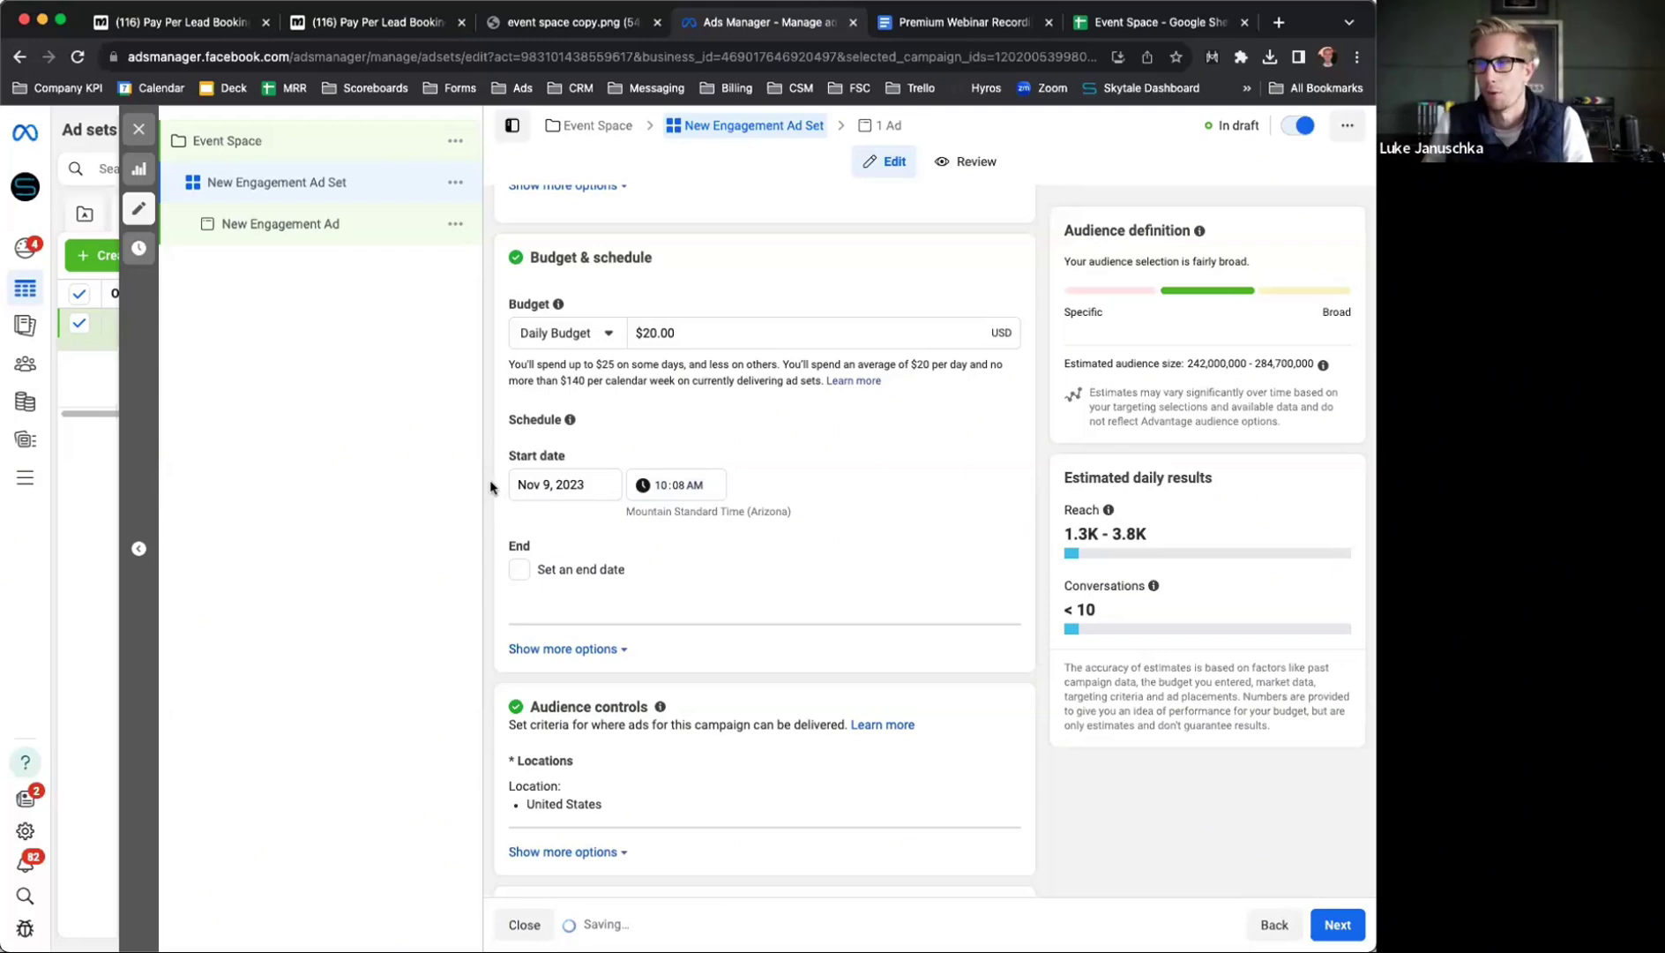
pyautogui.scroll(-5, 490, 487)
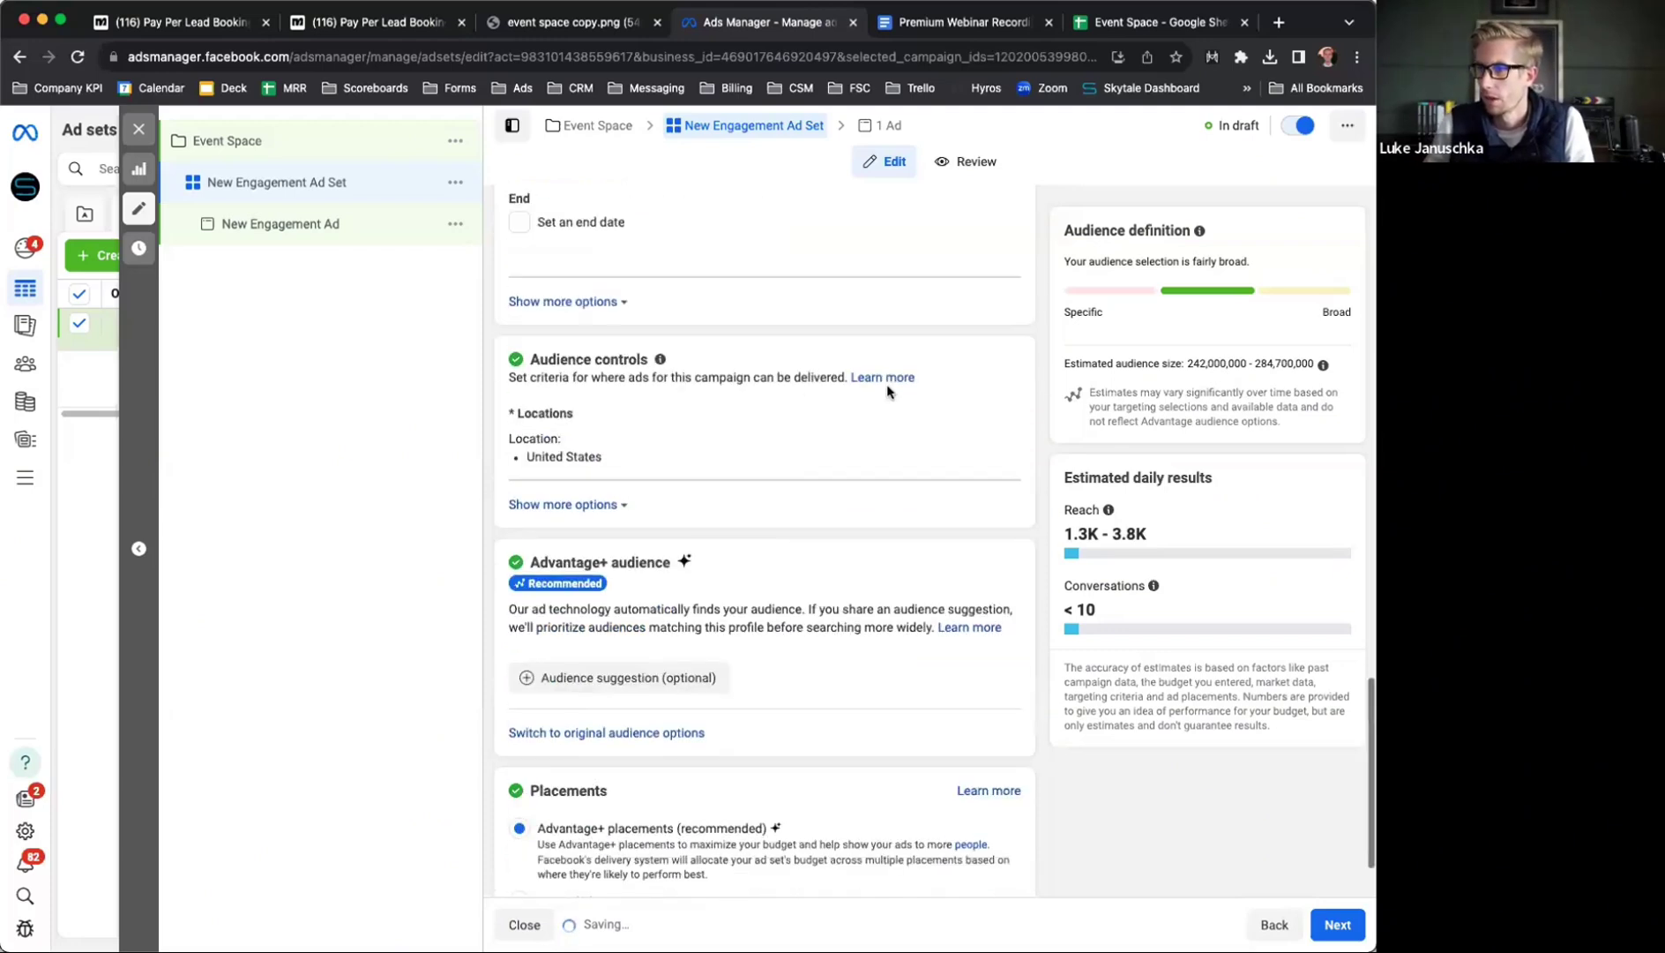
# Replace the United States location with the Skytale Digital - Restaurant Marketing place
pyautogui.click(994, 418)
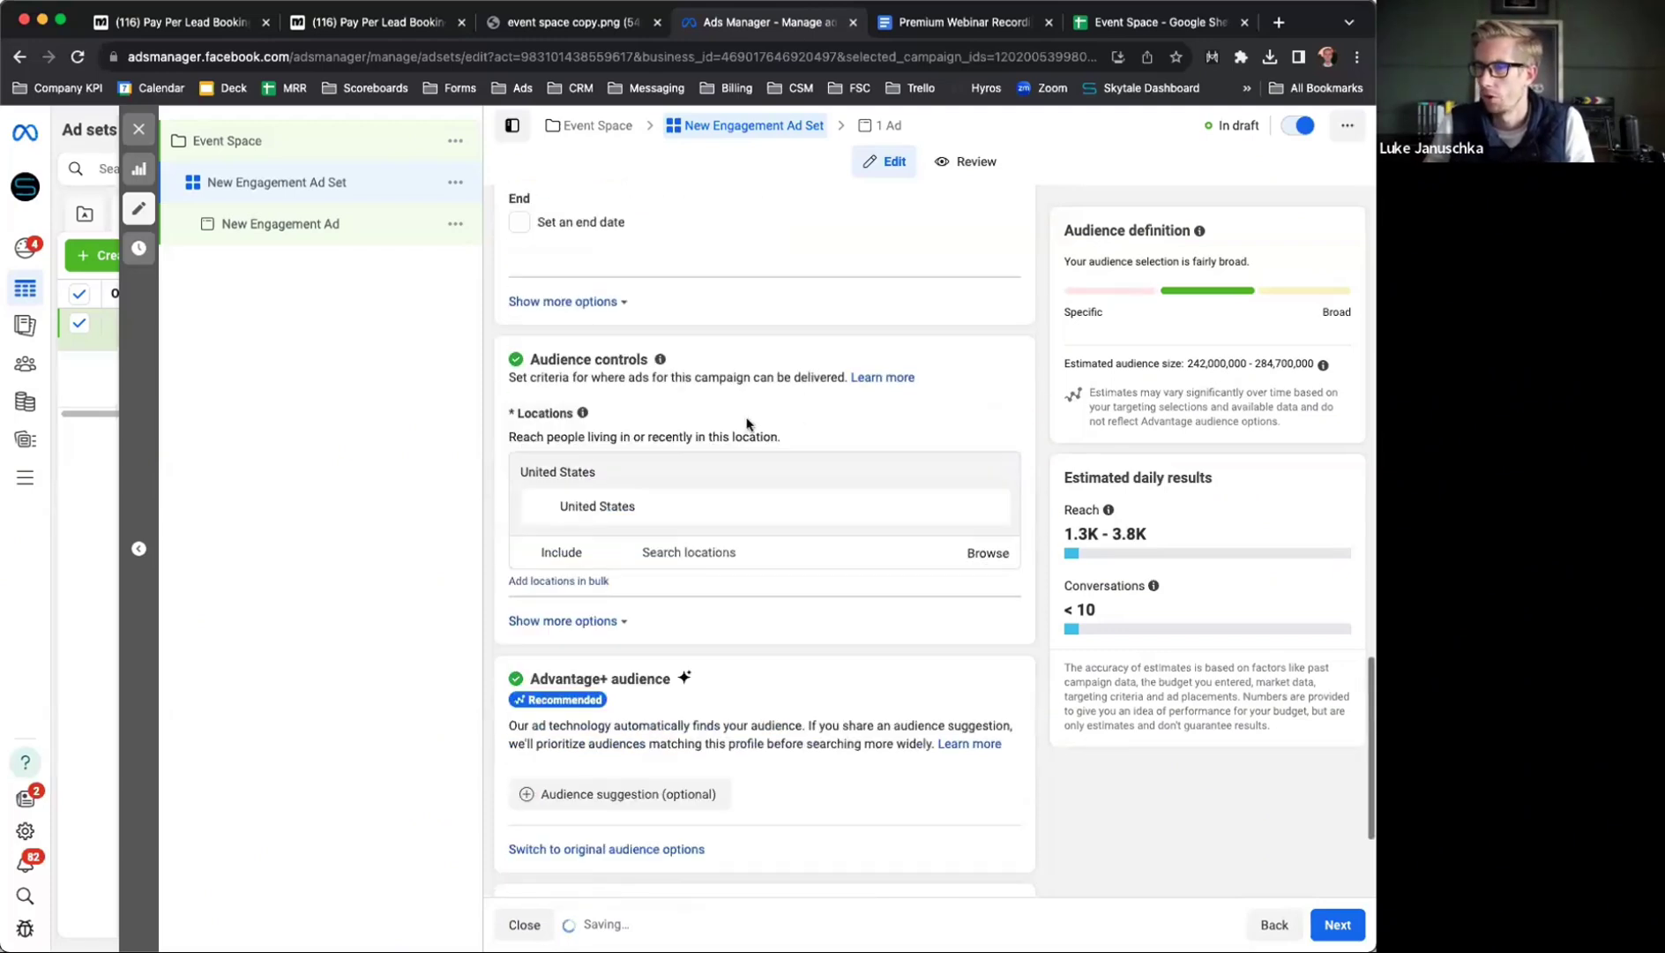
pyautogui.click(674, 551)
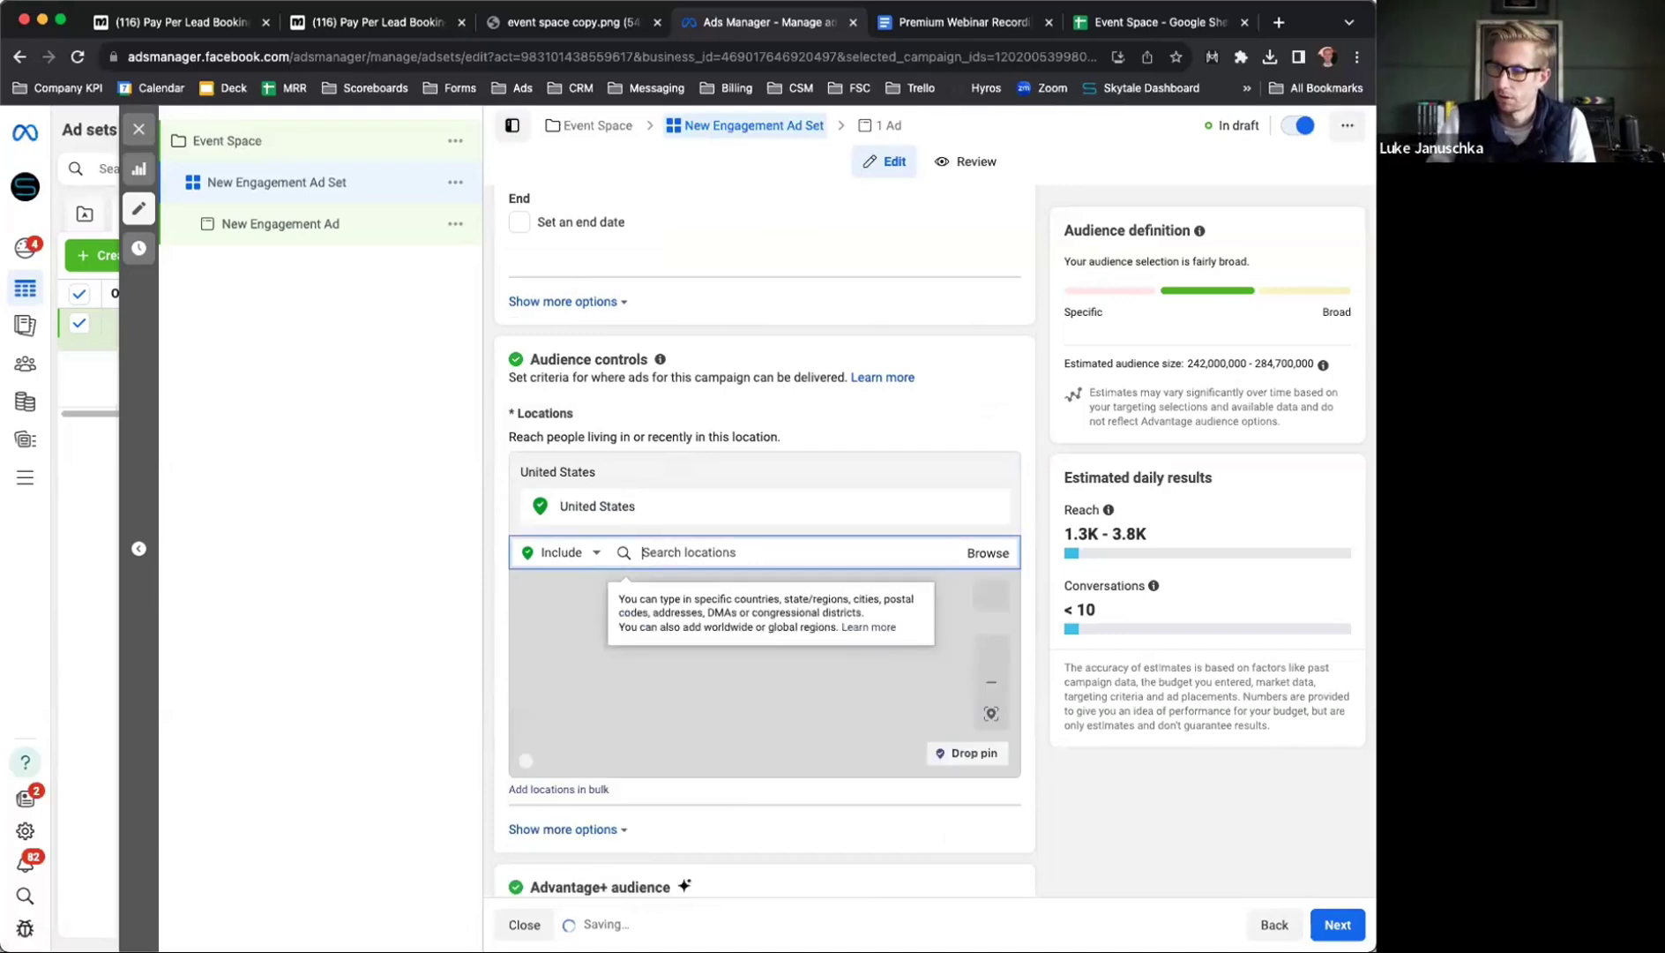
pyautogui.write('skytale digital')
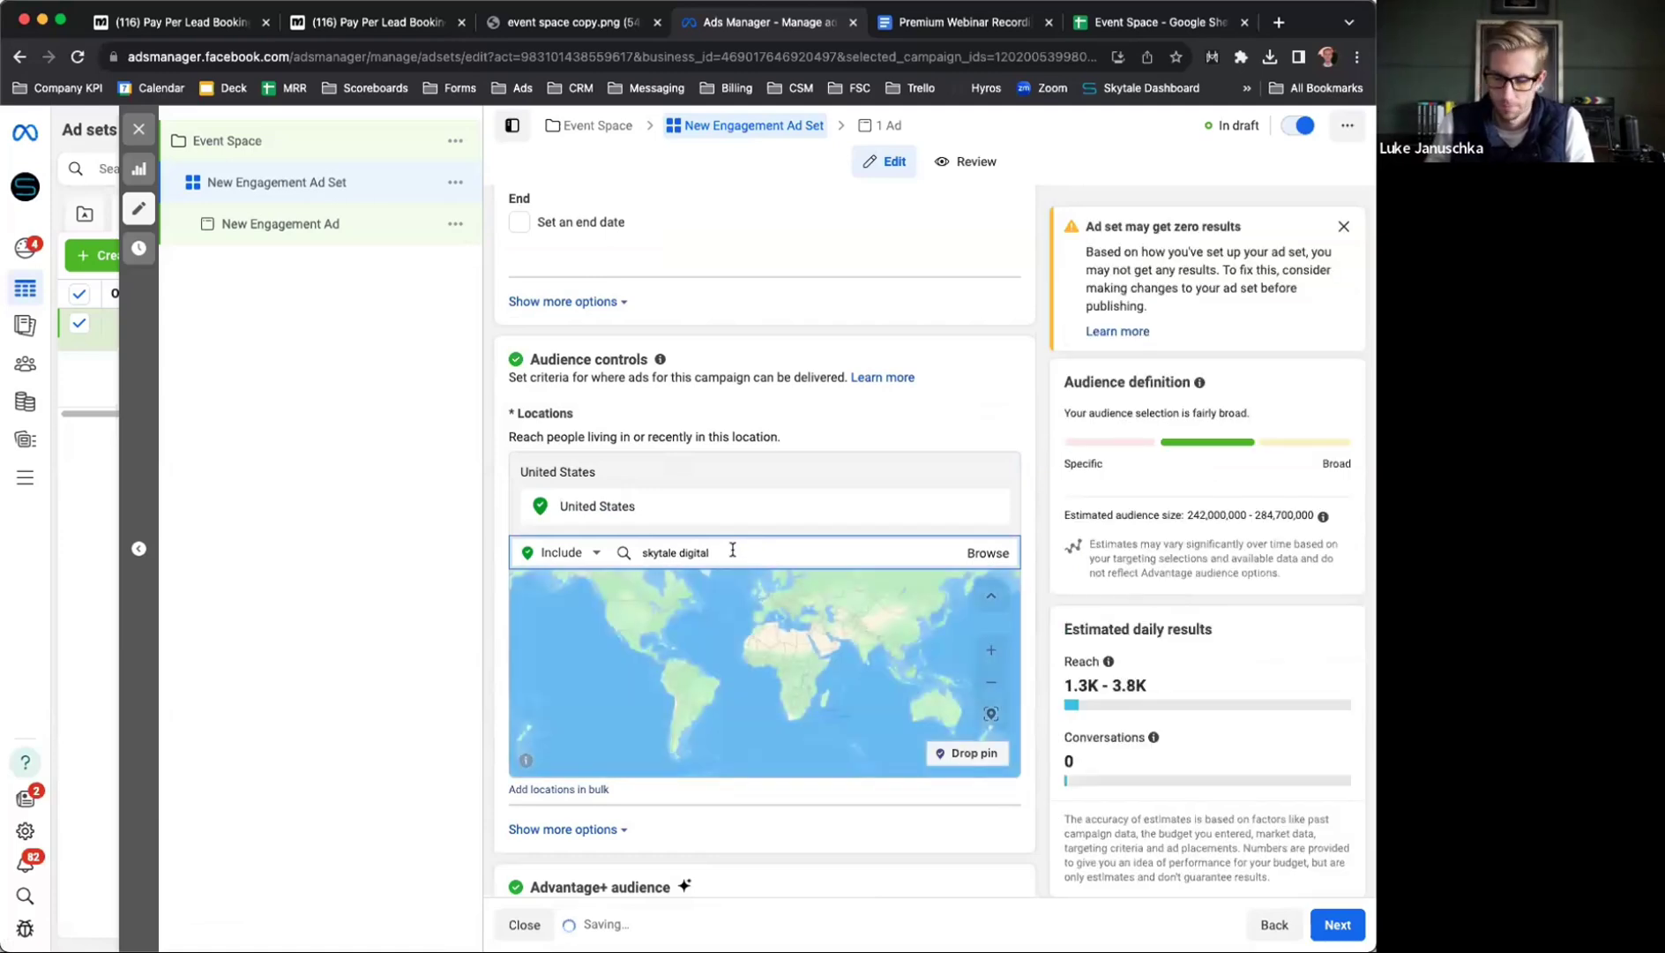
pyautogui.press('BackSpace')
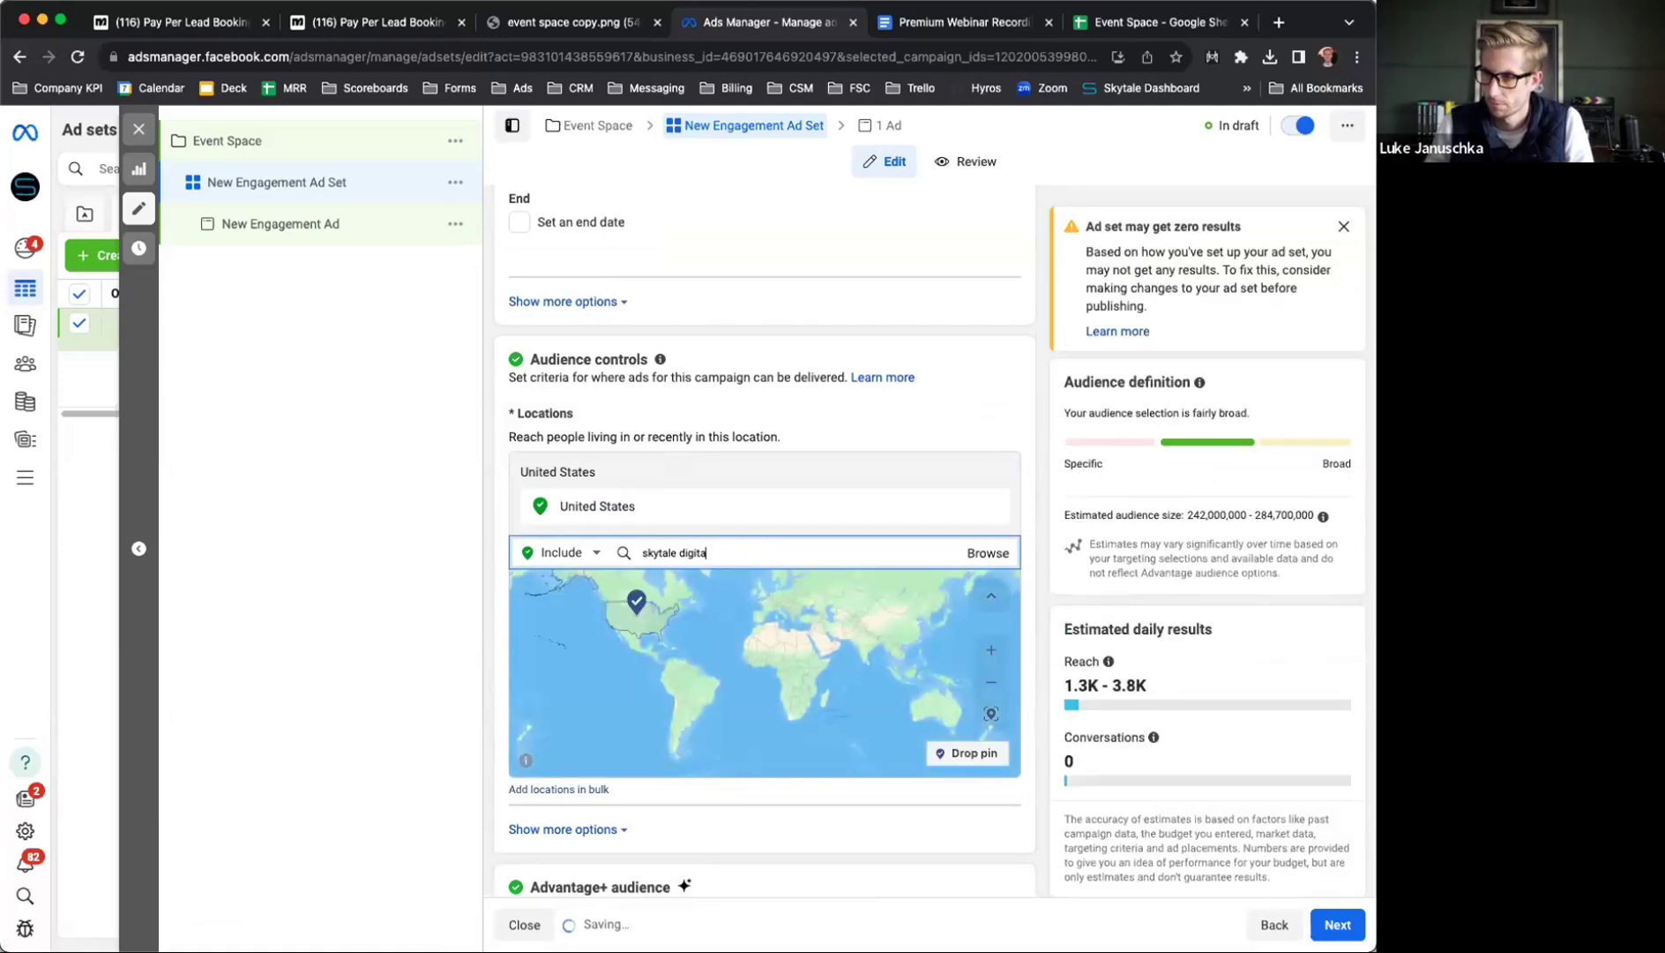
pyautogui.write('l')
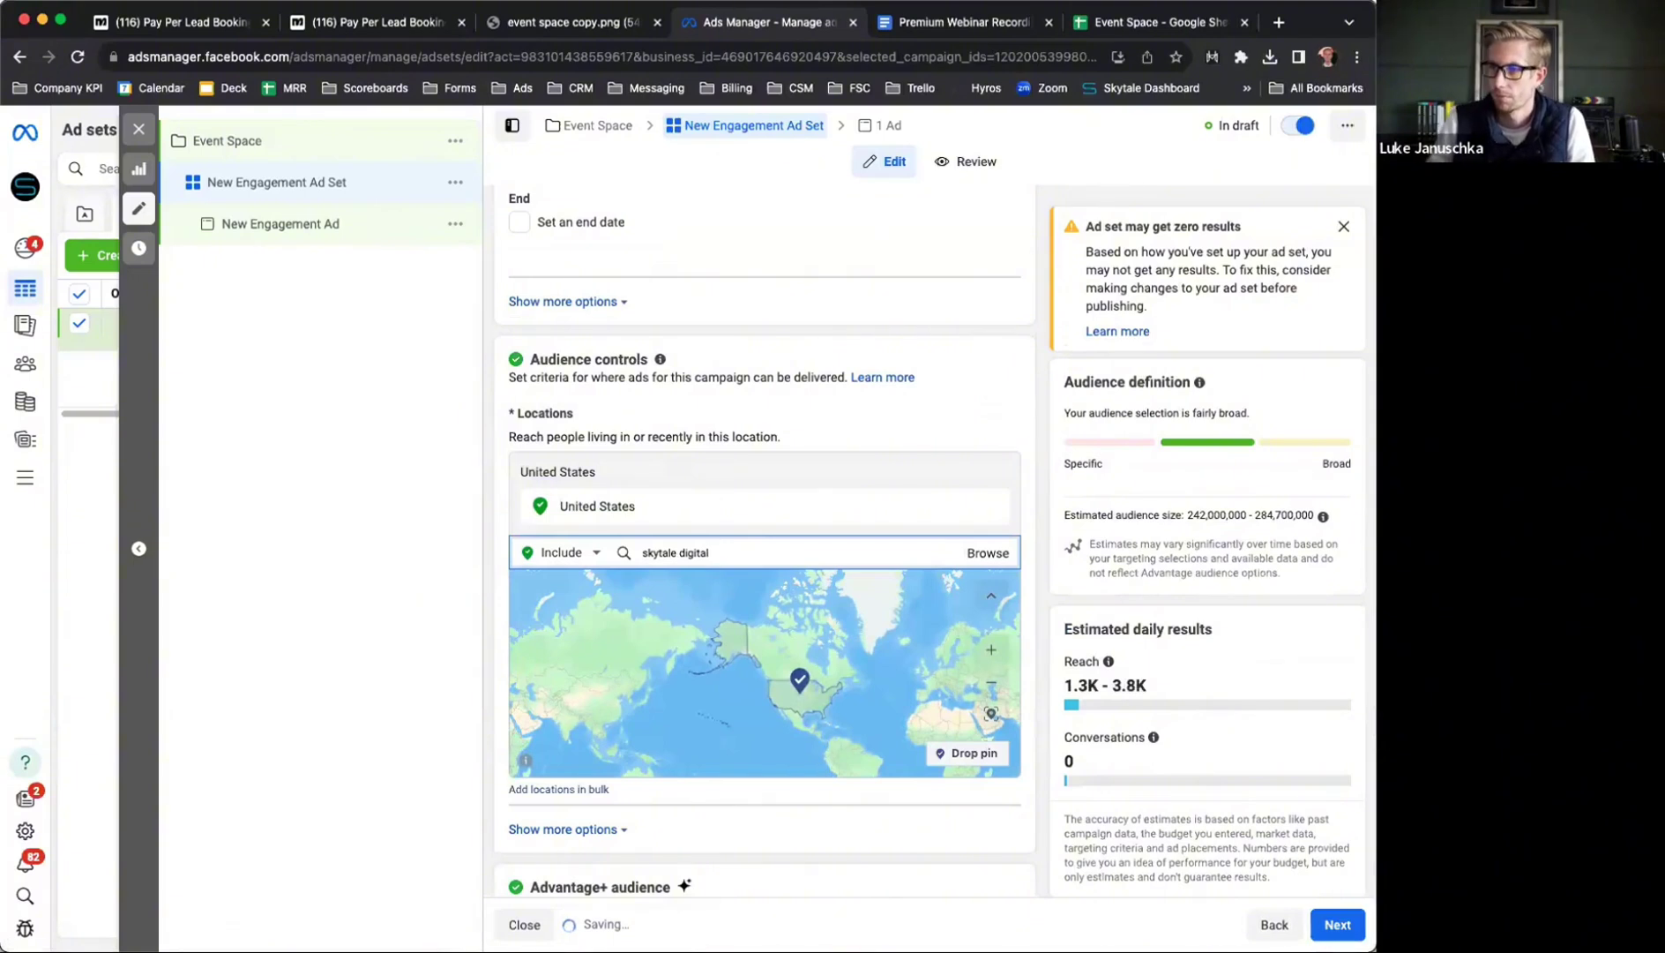
pyautogui.press('super+a')
pyautogui.write('skytal')
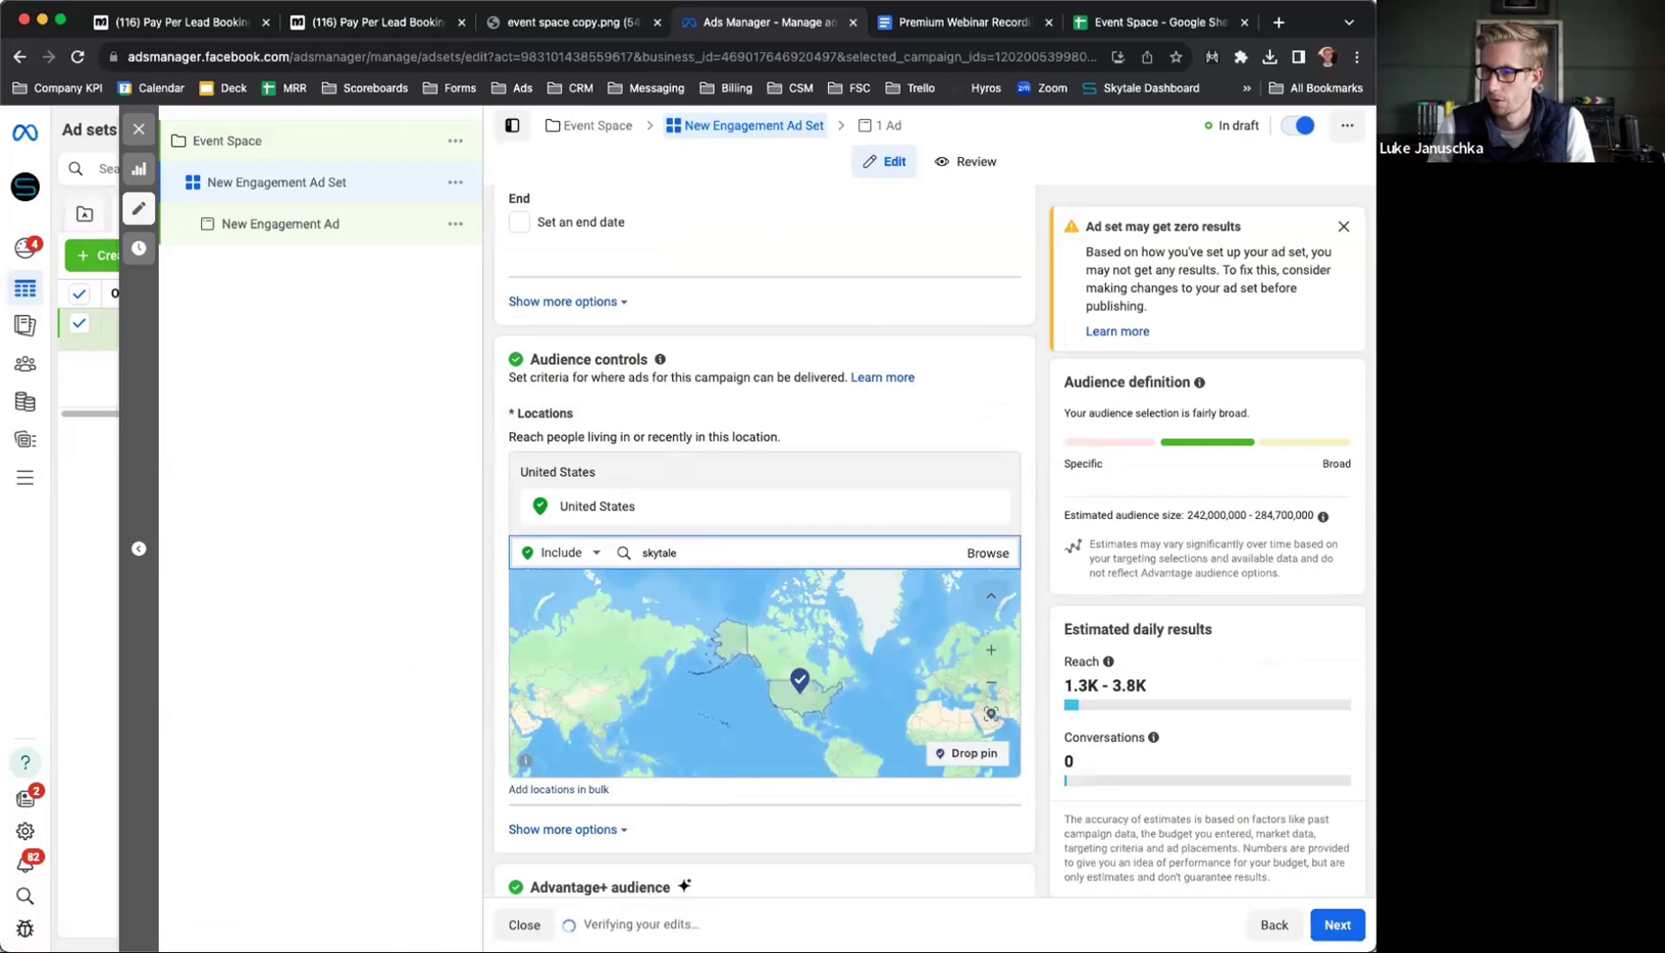
pyautogui.write('e digital')
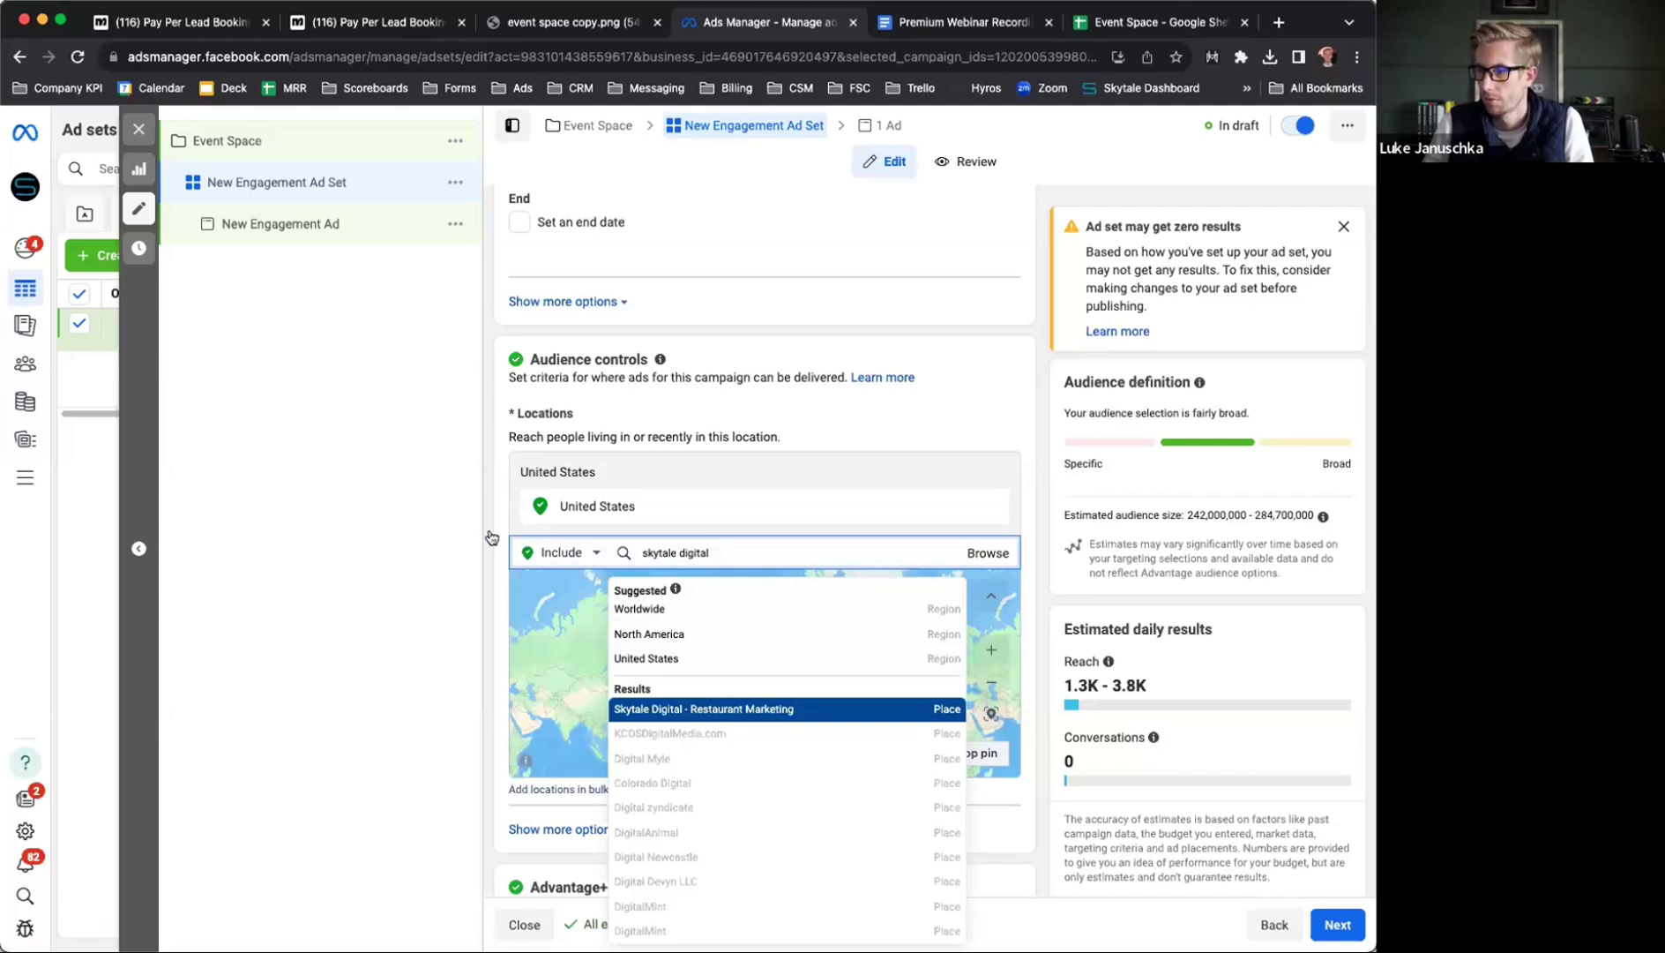
pyautogui.press('Return')
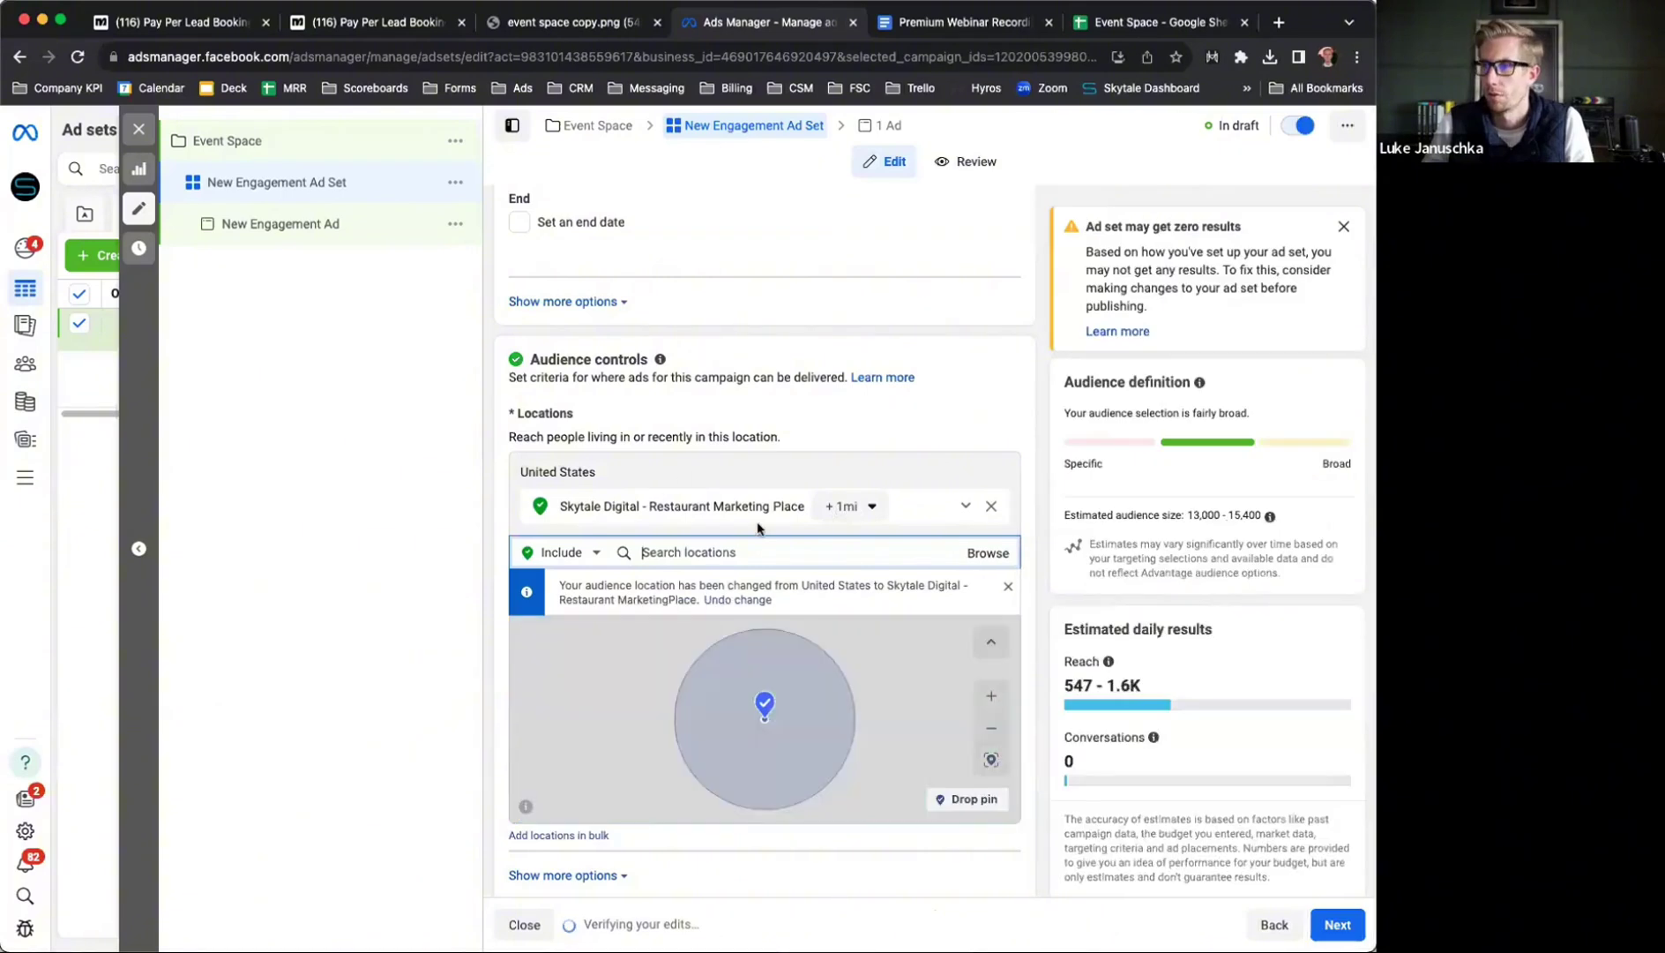
# Set the location's targeting radius to 10 miles
pyautogui.click(850, 506)
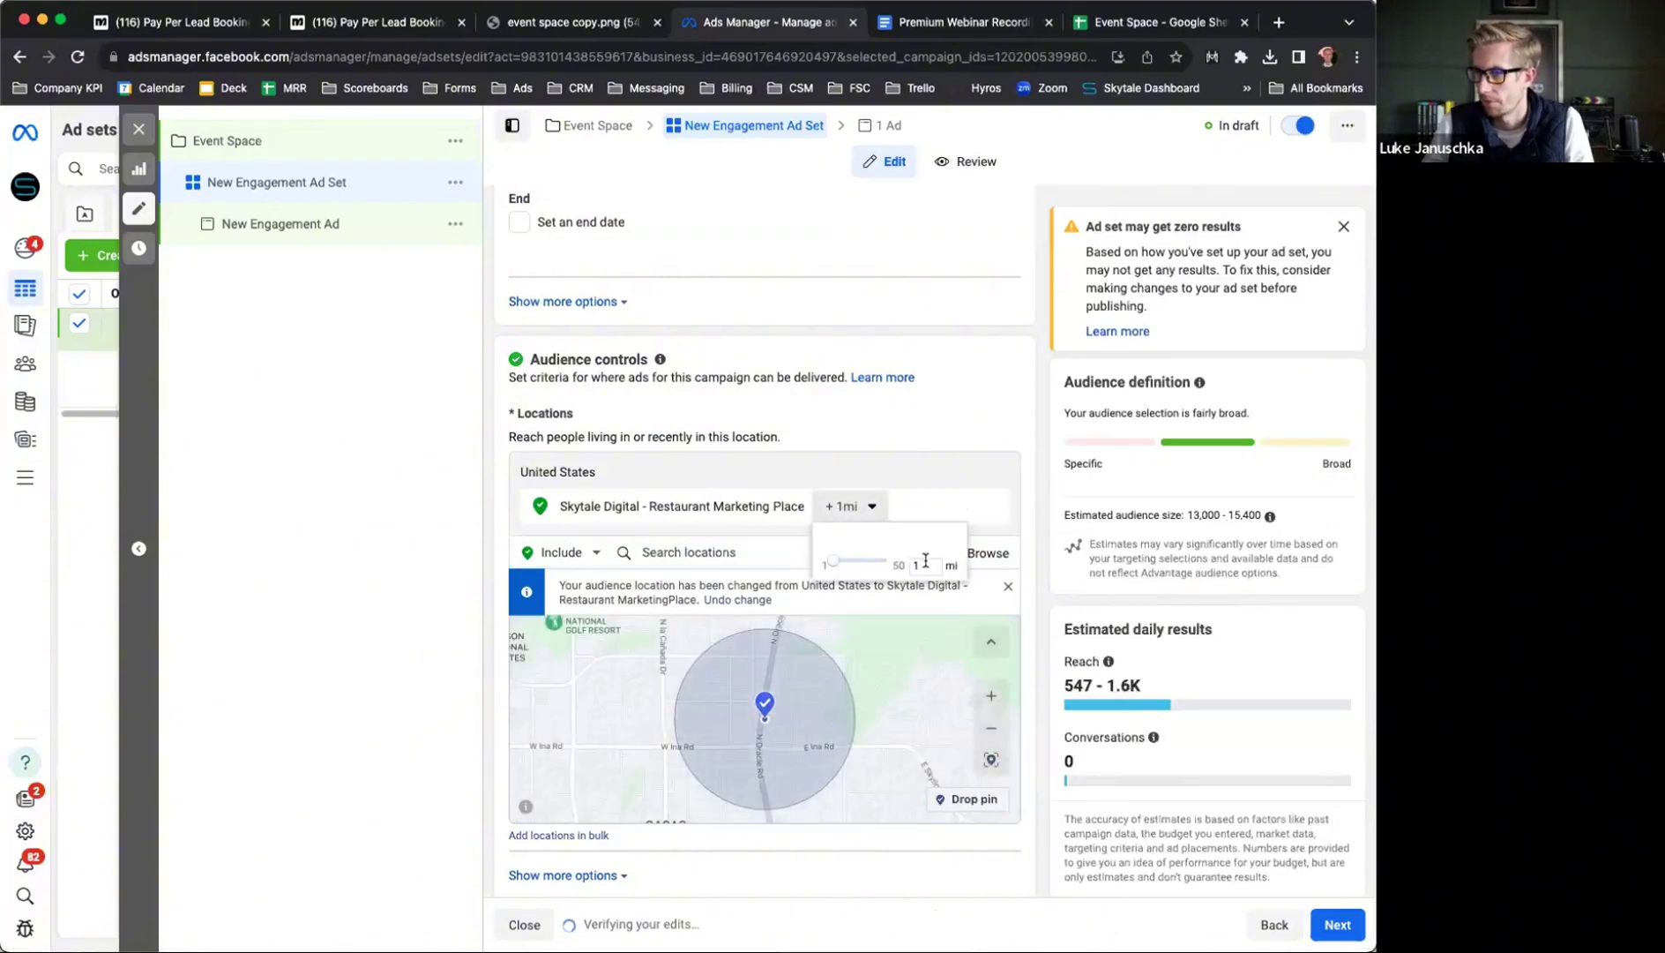
pyautogui.write('0')
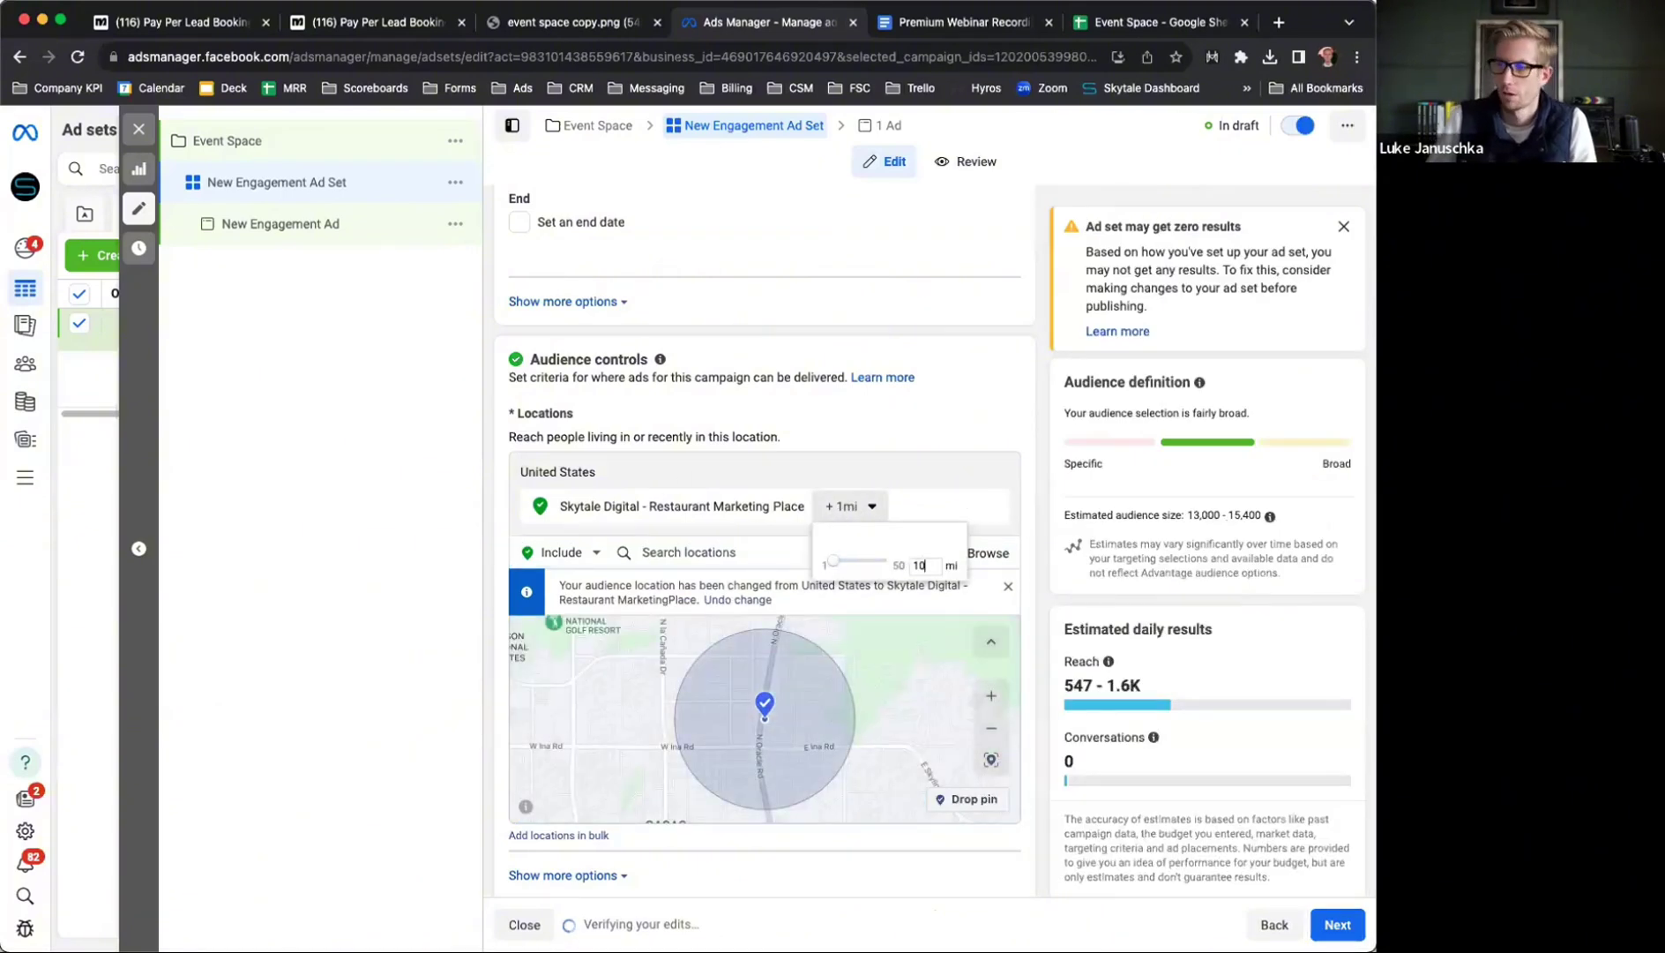
pyautogui.click(714, 514)
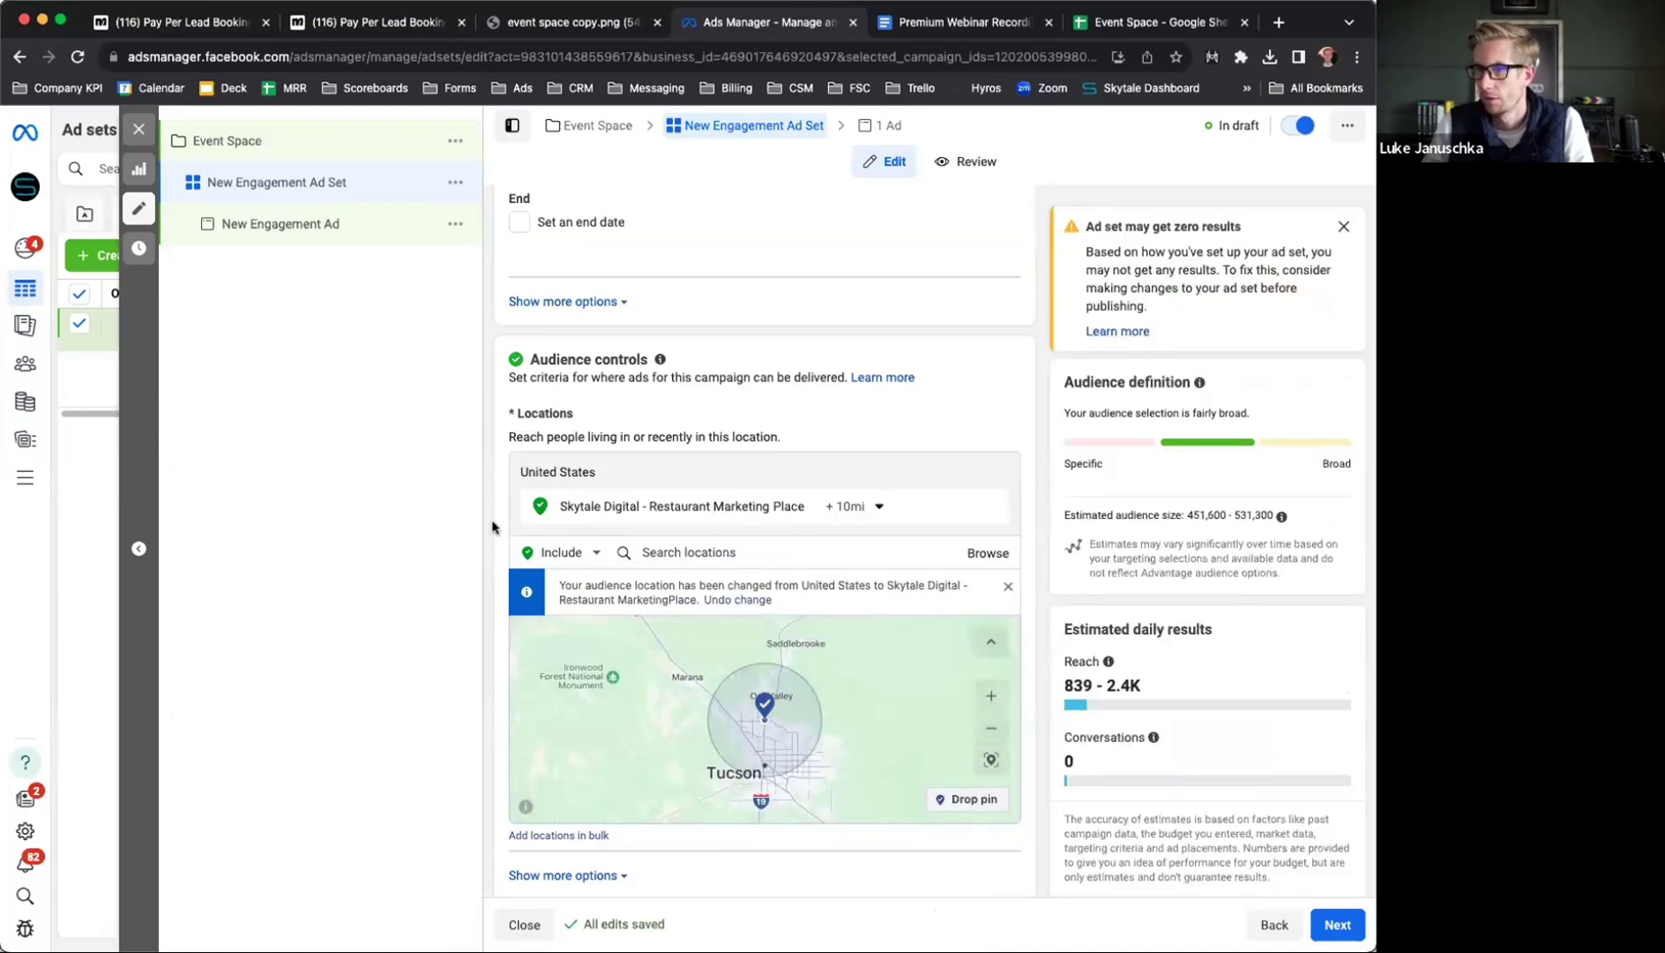
pyautogui.scroll(-5, 493, 527)
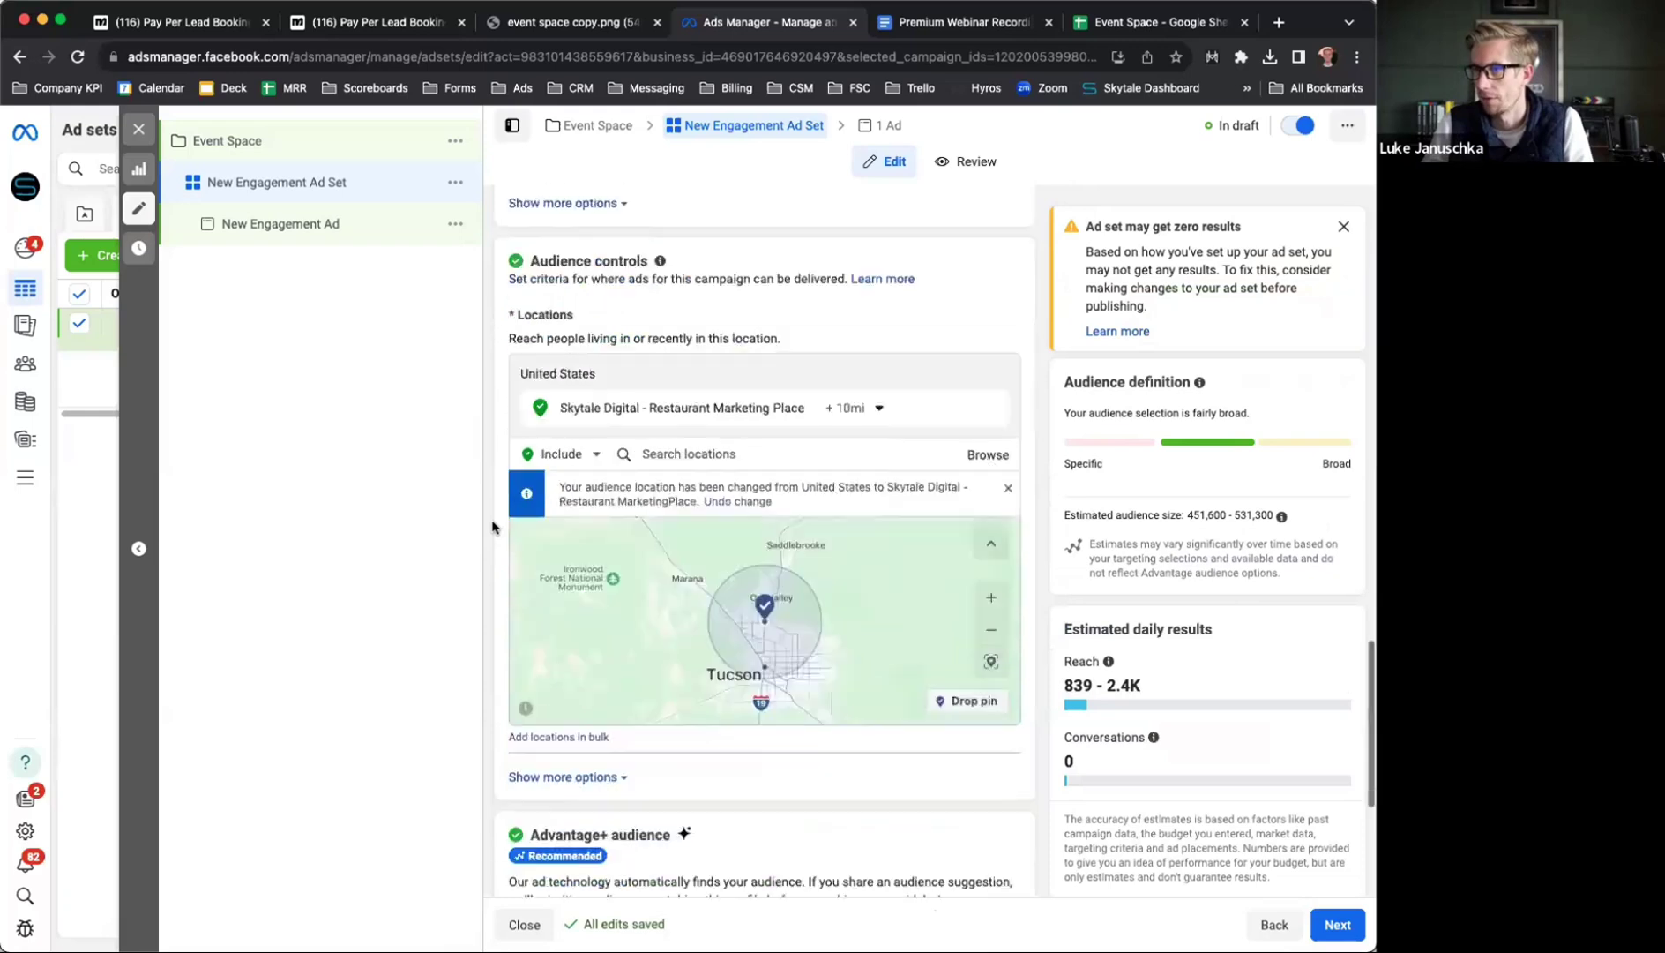
# In the ad creative section, choose Add image under Add media to bring up Select media
pyautogui.scroll(-1, 492, 526)
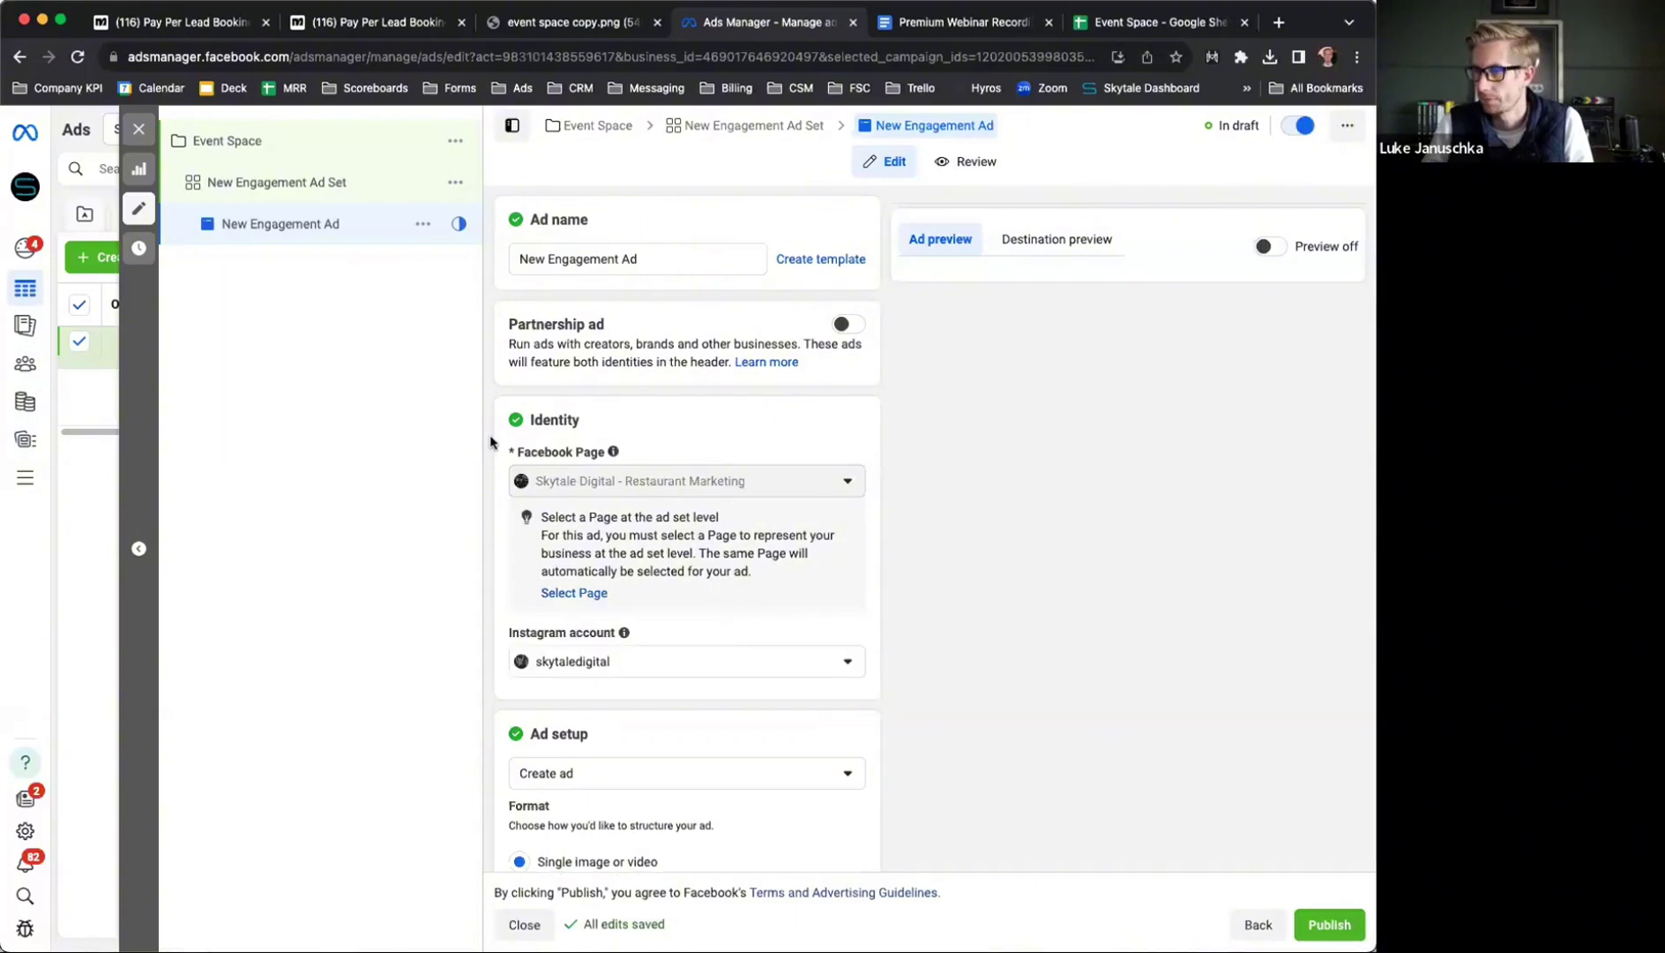
pyautogui.scroll(-6, 490, 441)
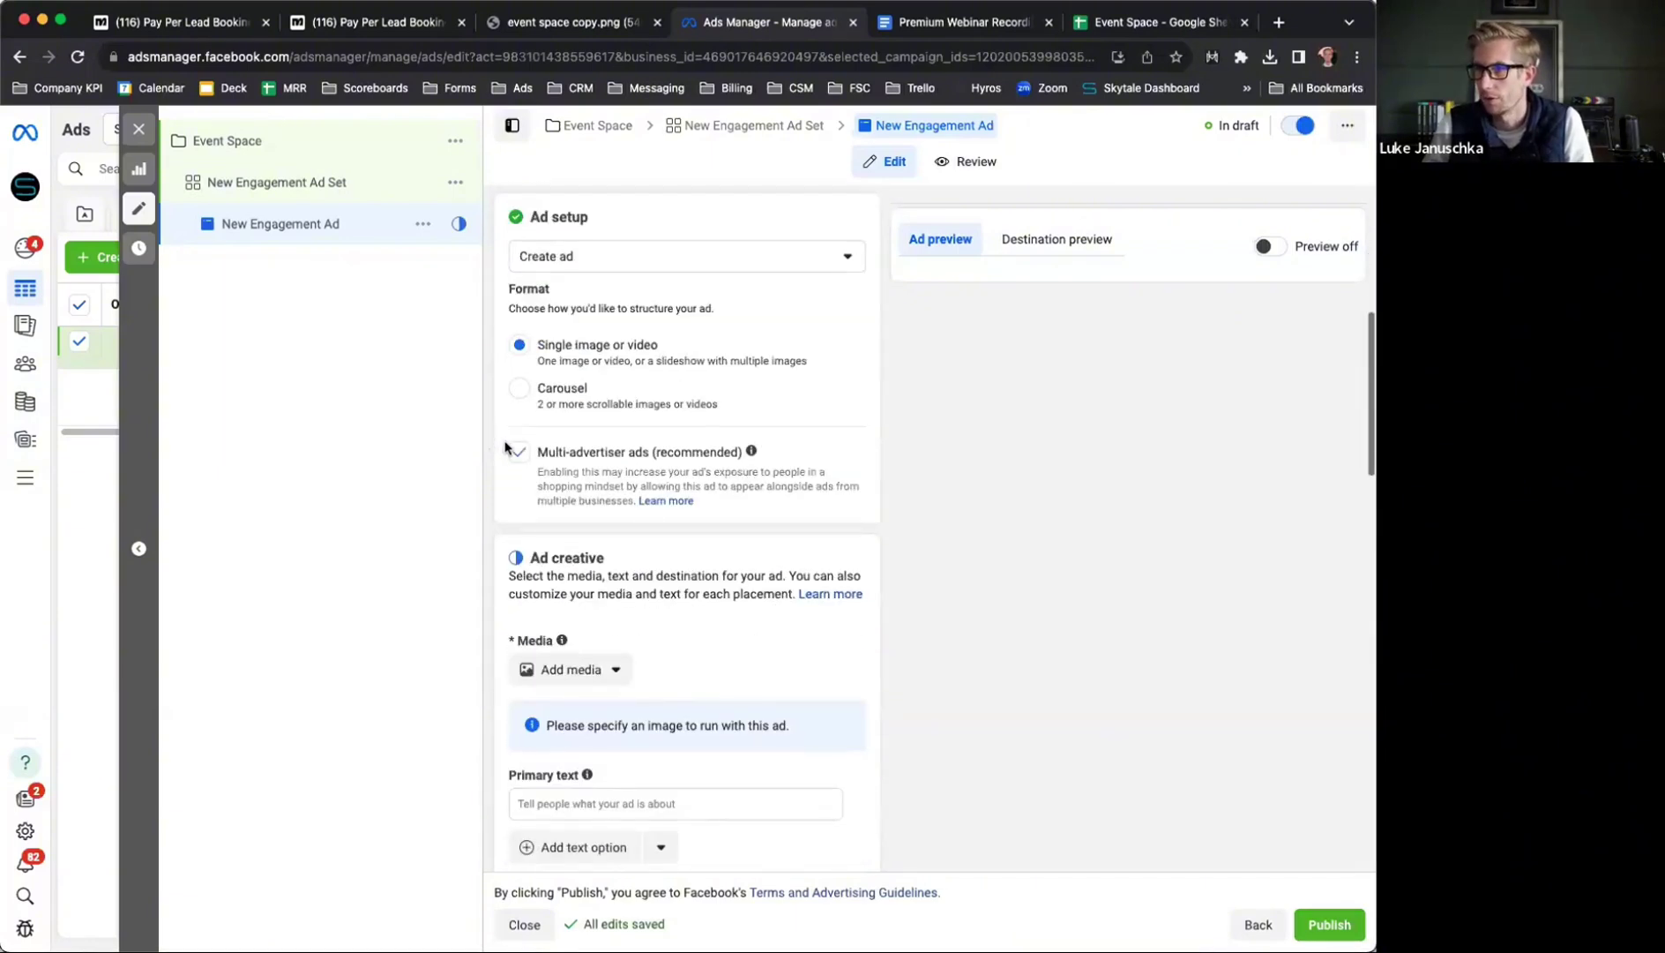
pyautogui.scroll(-3, 489, 456)
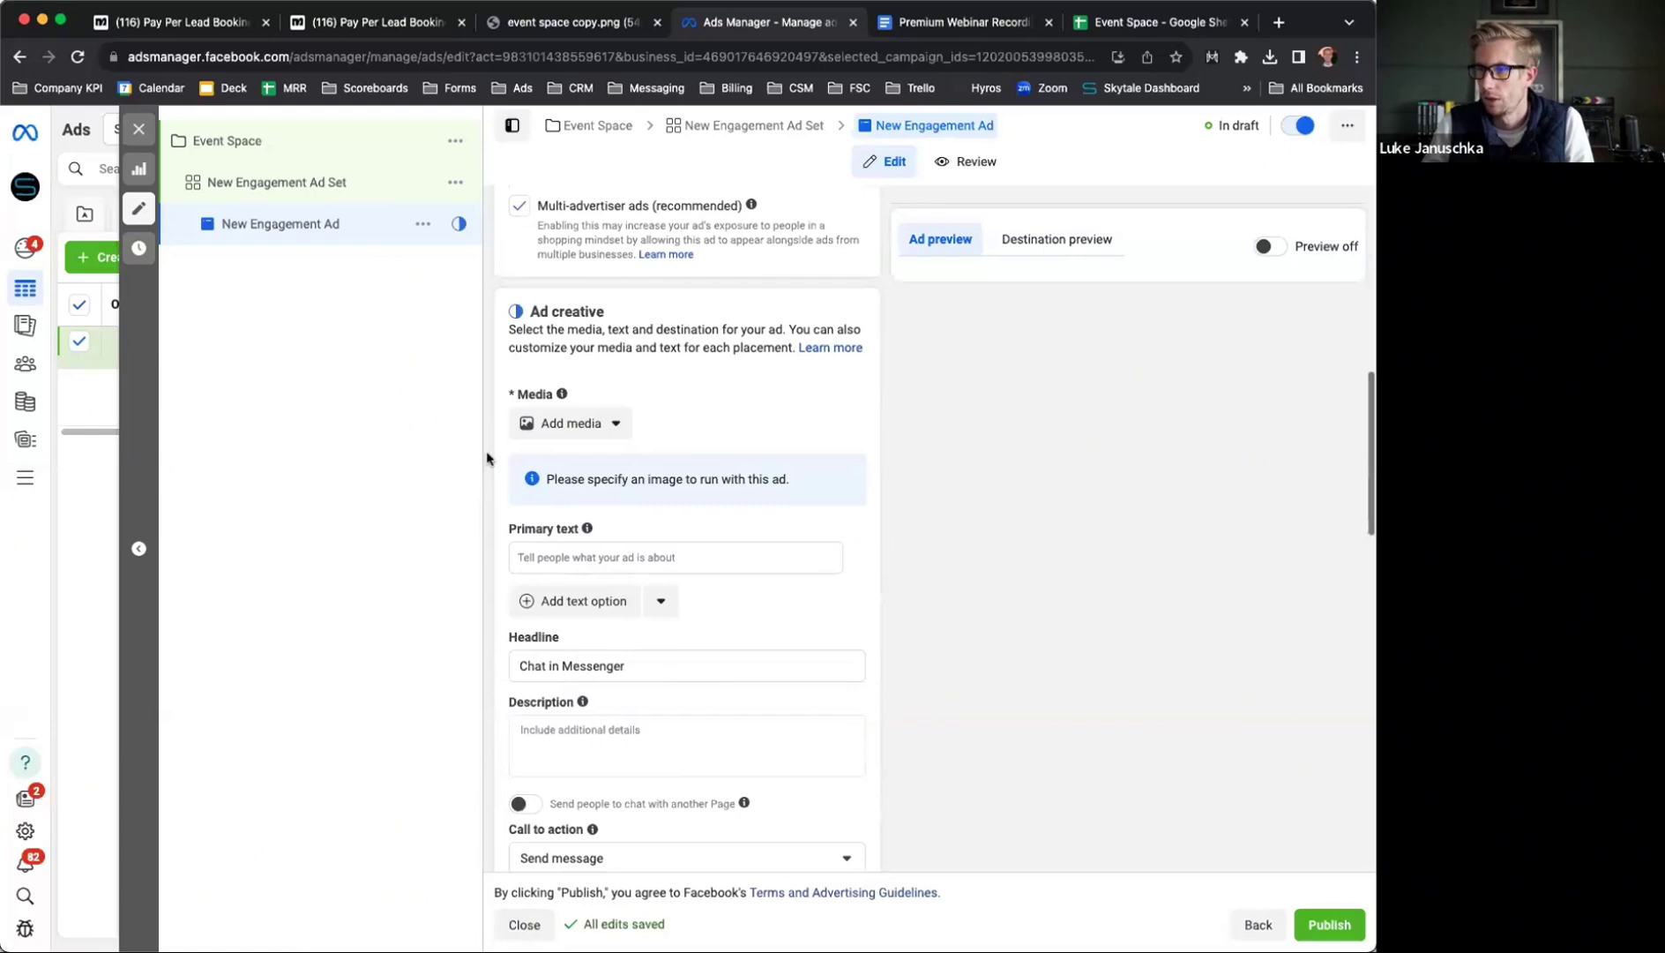
pyautogui.click(558, 425)
pyautogui.click(593, 459)
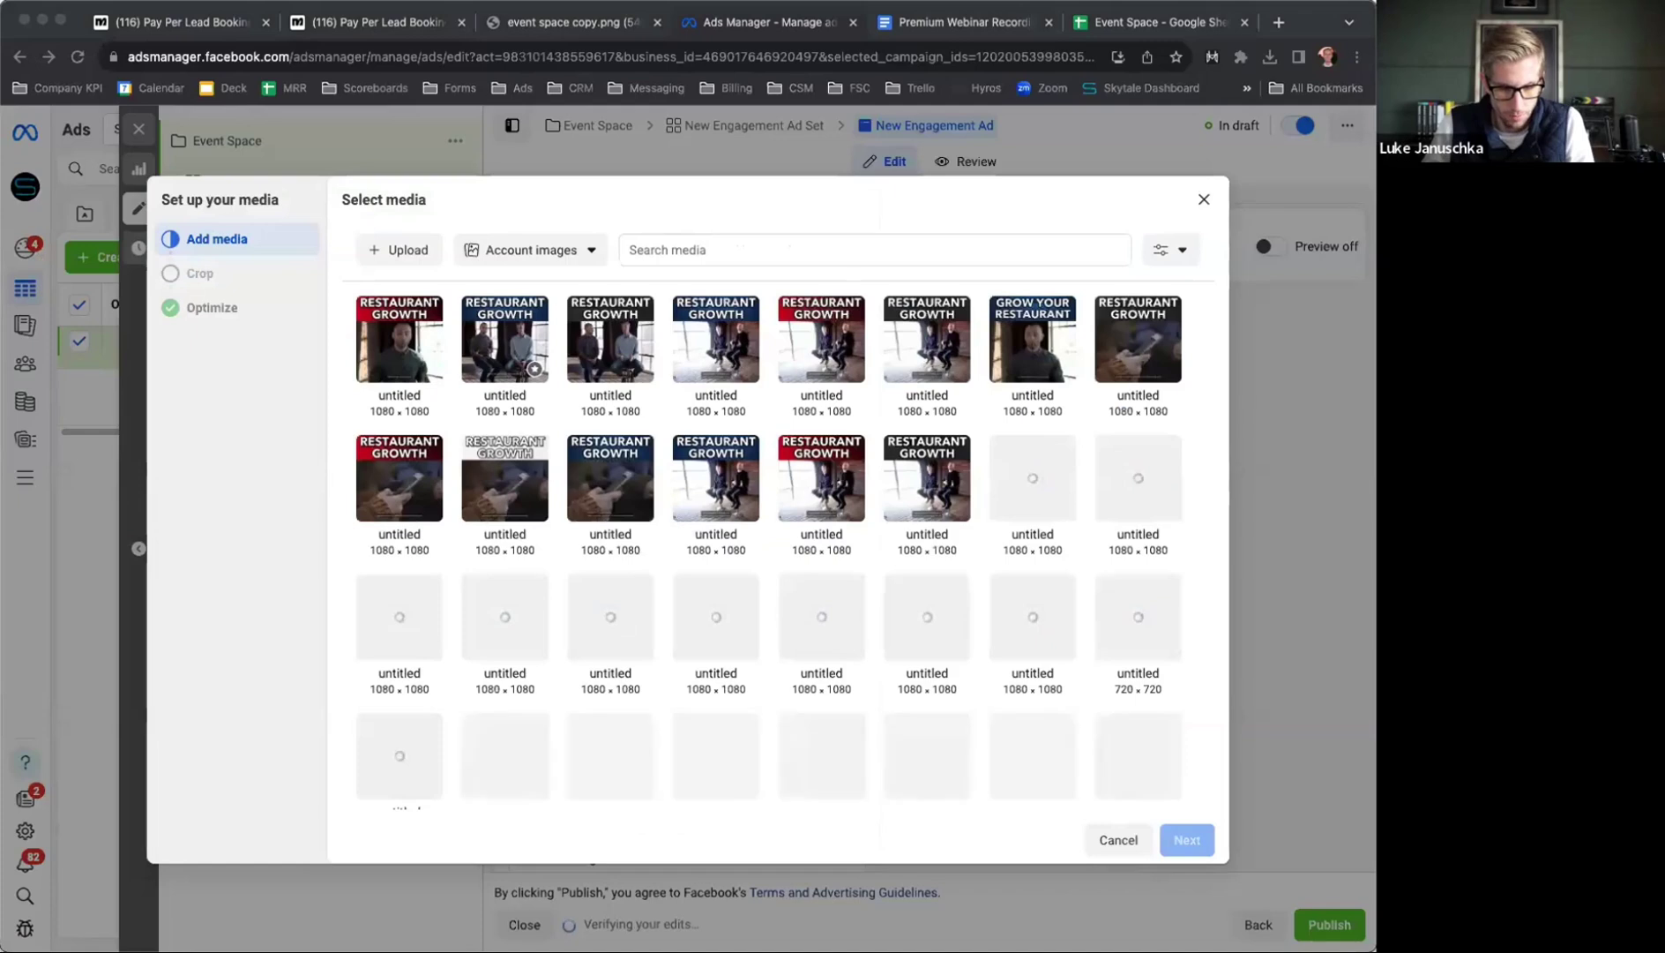
# Screenshot the Free Event Space mockup and upload the 596 × 596 image to the media library
pyautogui.click(536, 20)
pyautogui.press('super+shift+4')
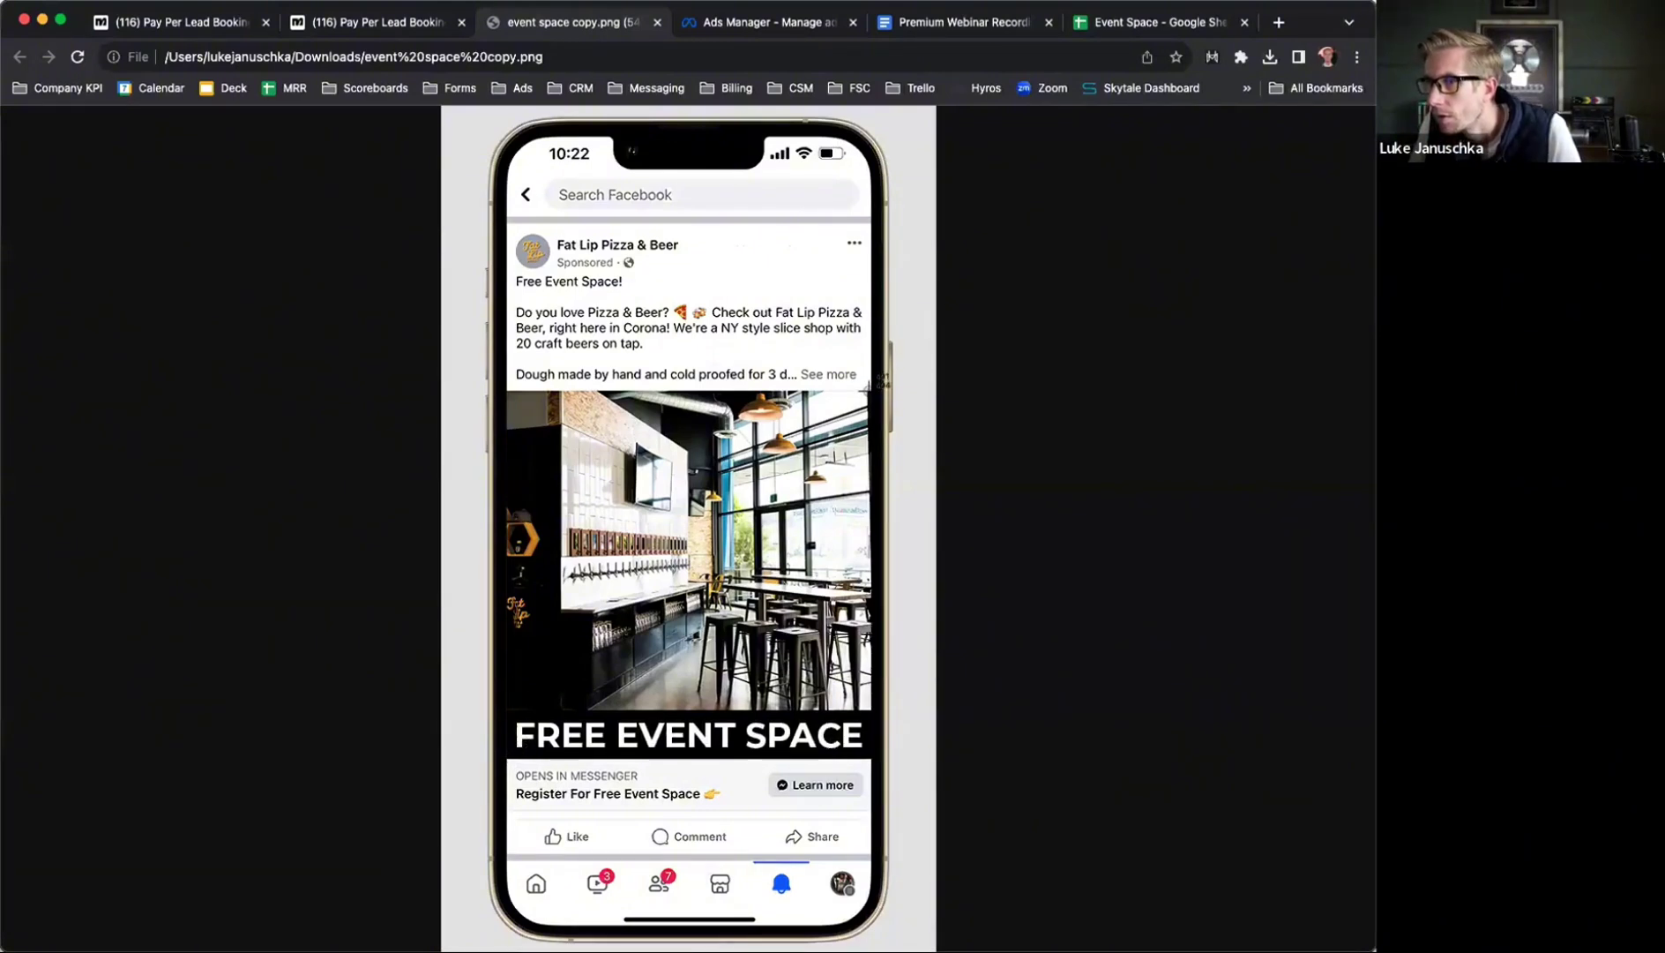
pyautogui.press('Escape')
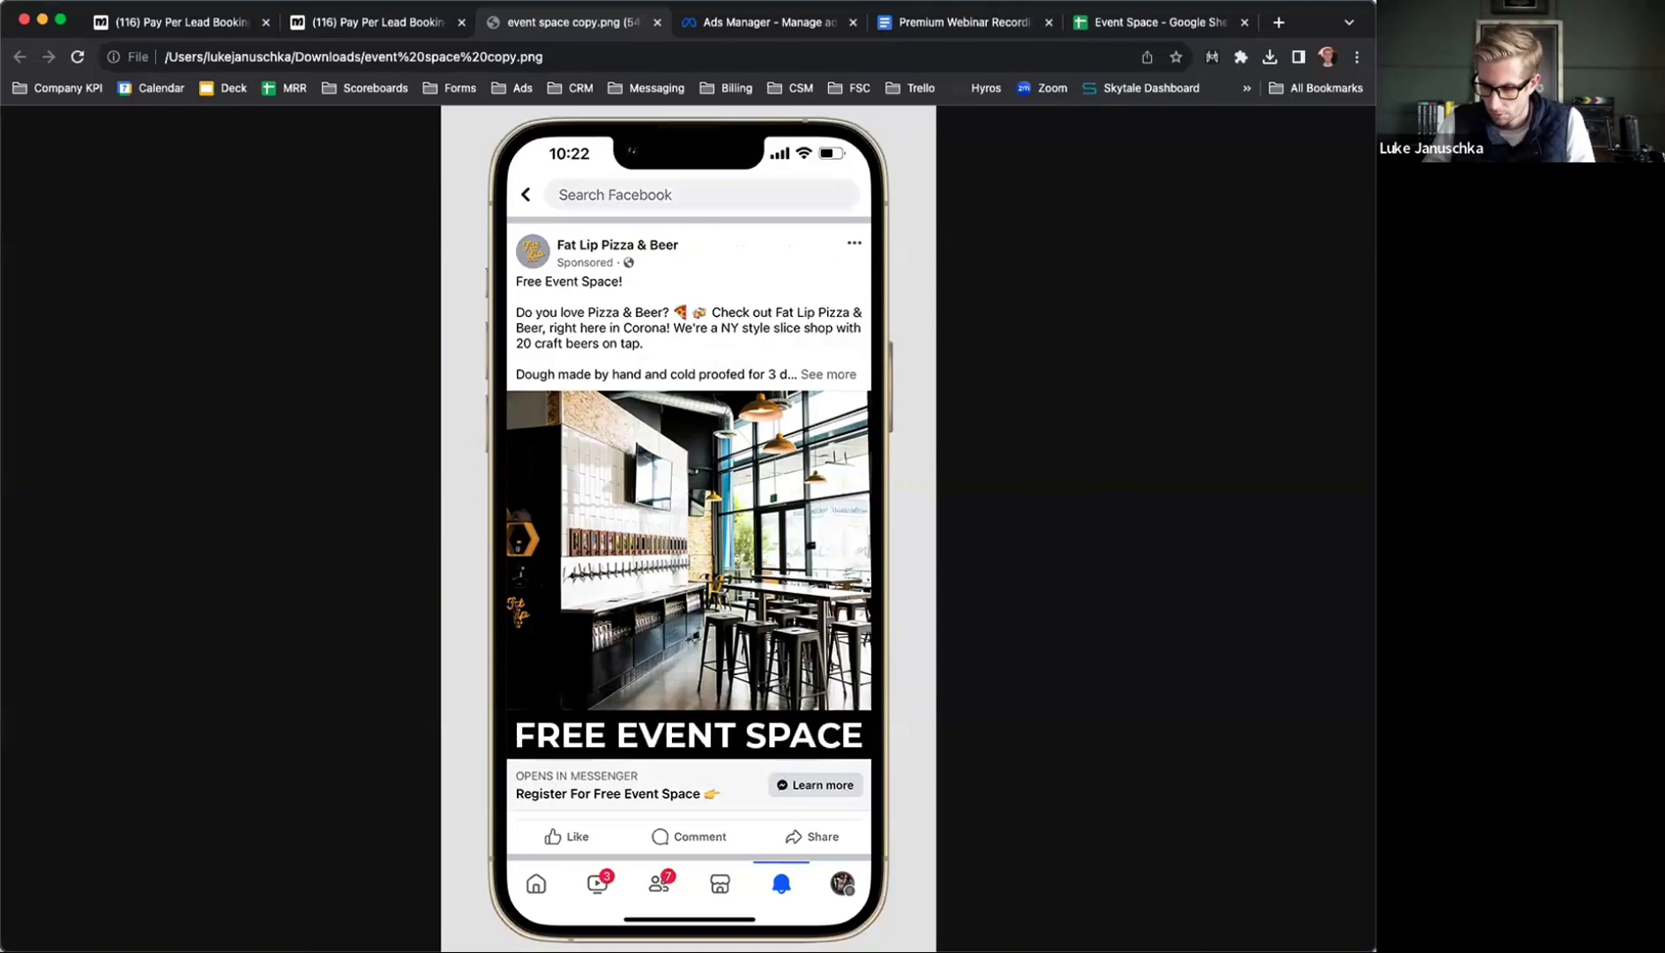
pyautogui.click(697, 26)
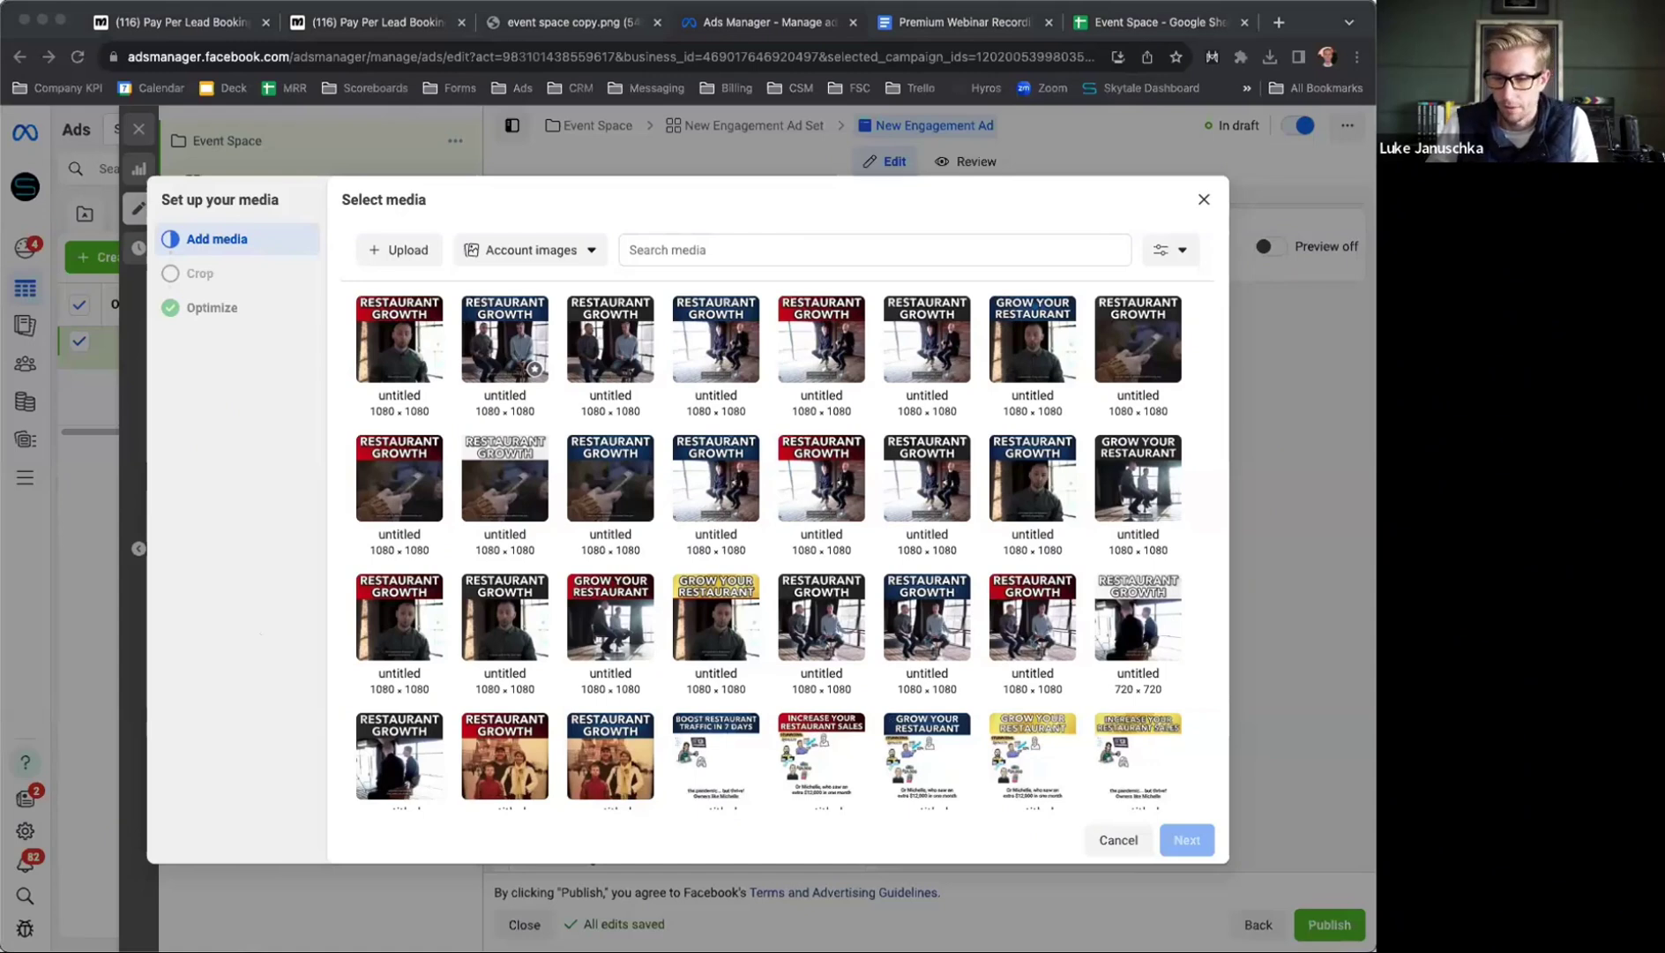
pyautogui.moveTo(632, 268); pyautogui.dragTo(629, 400)
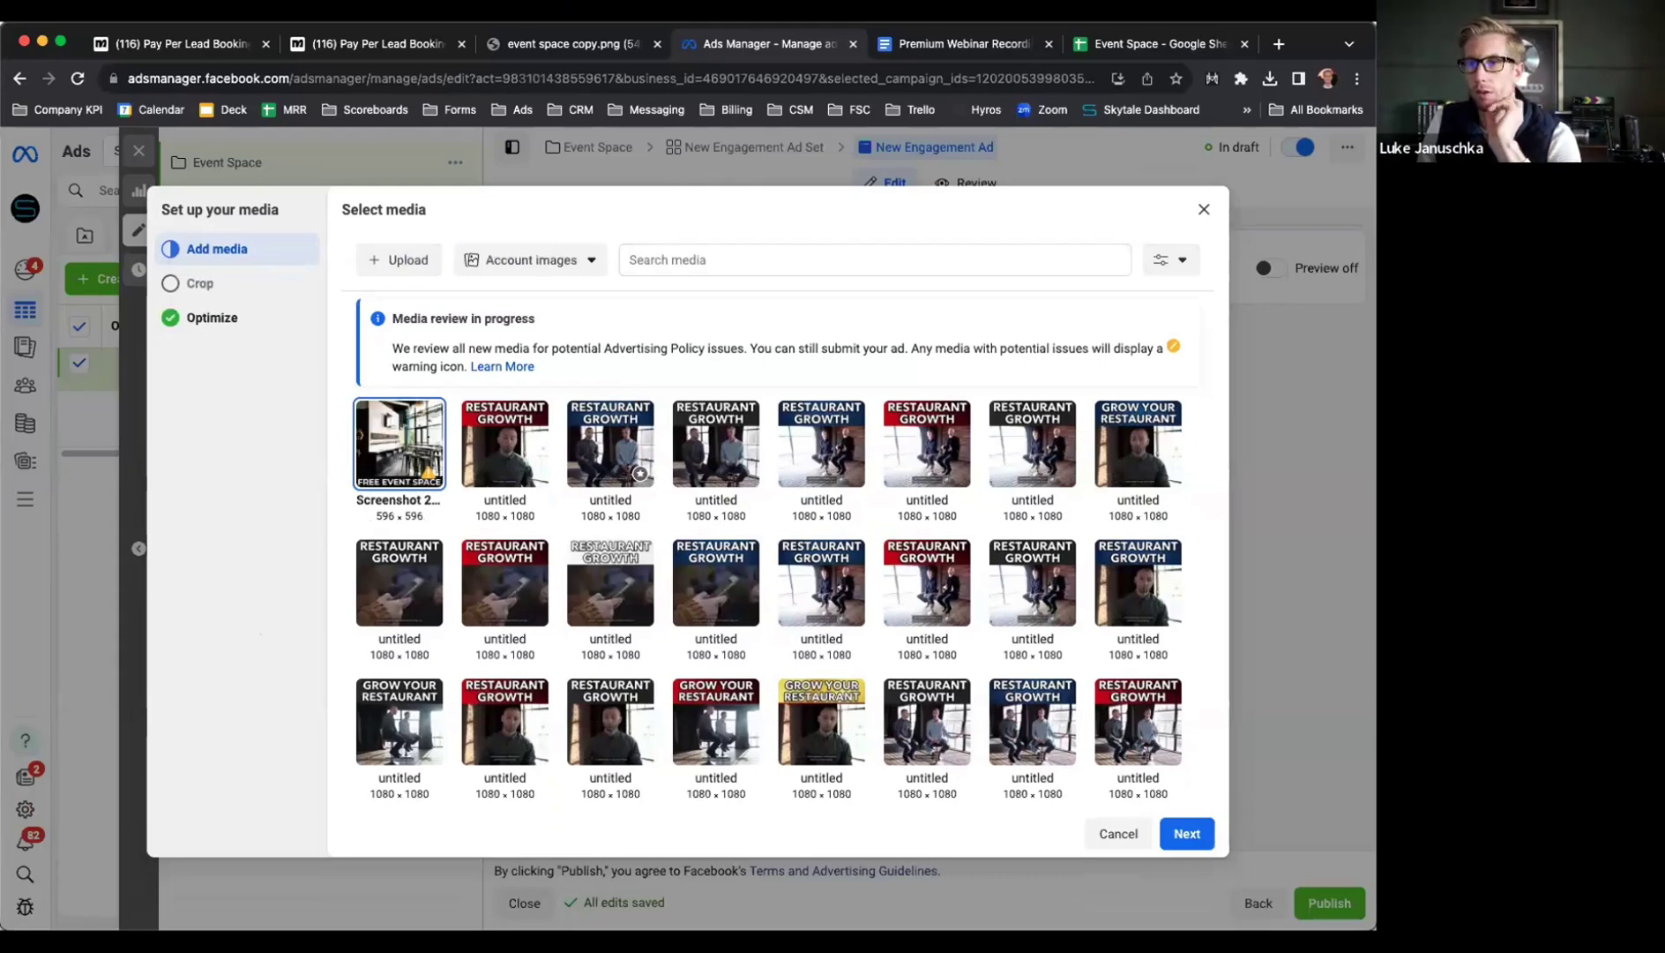
# Use the Free Event Space image with an Original search-results crop and default Advantage+ options
pyautogui.click(1182, 836)
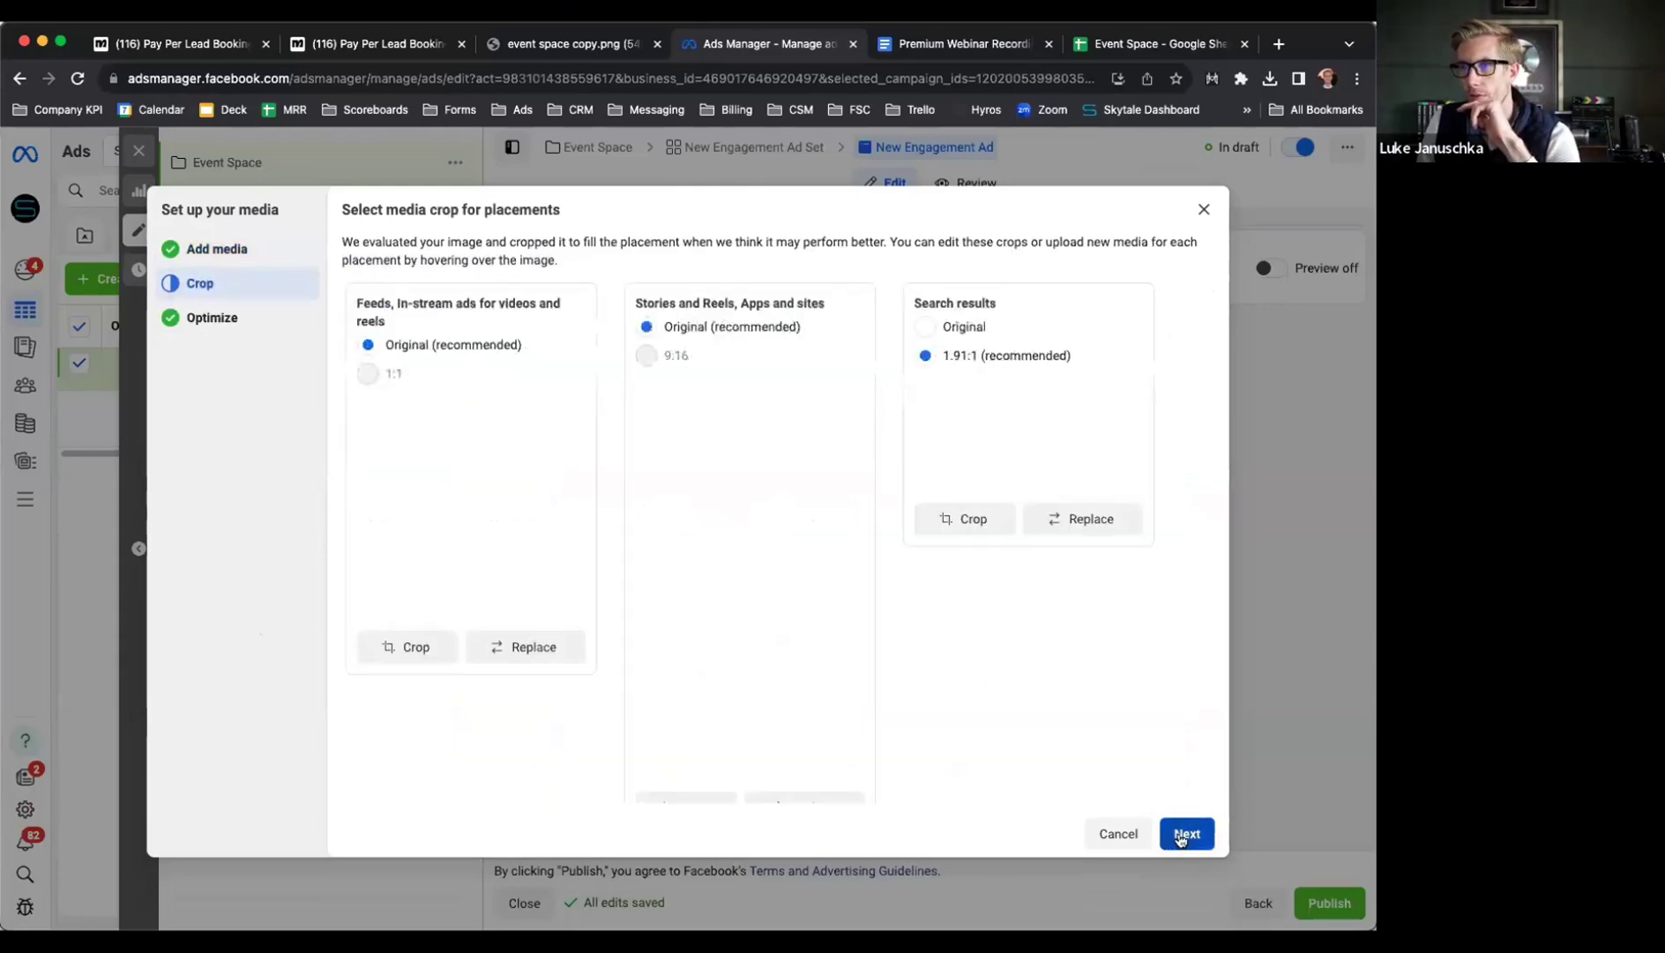
pyautogui.click(926, 326)
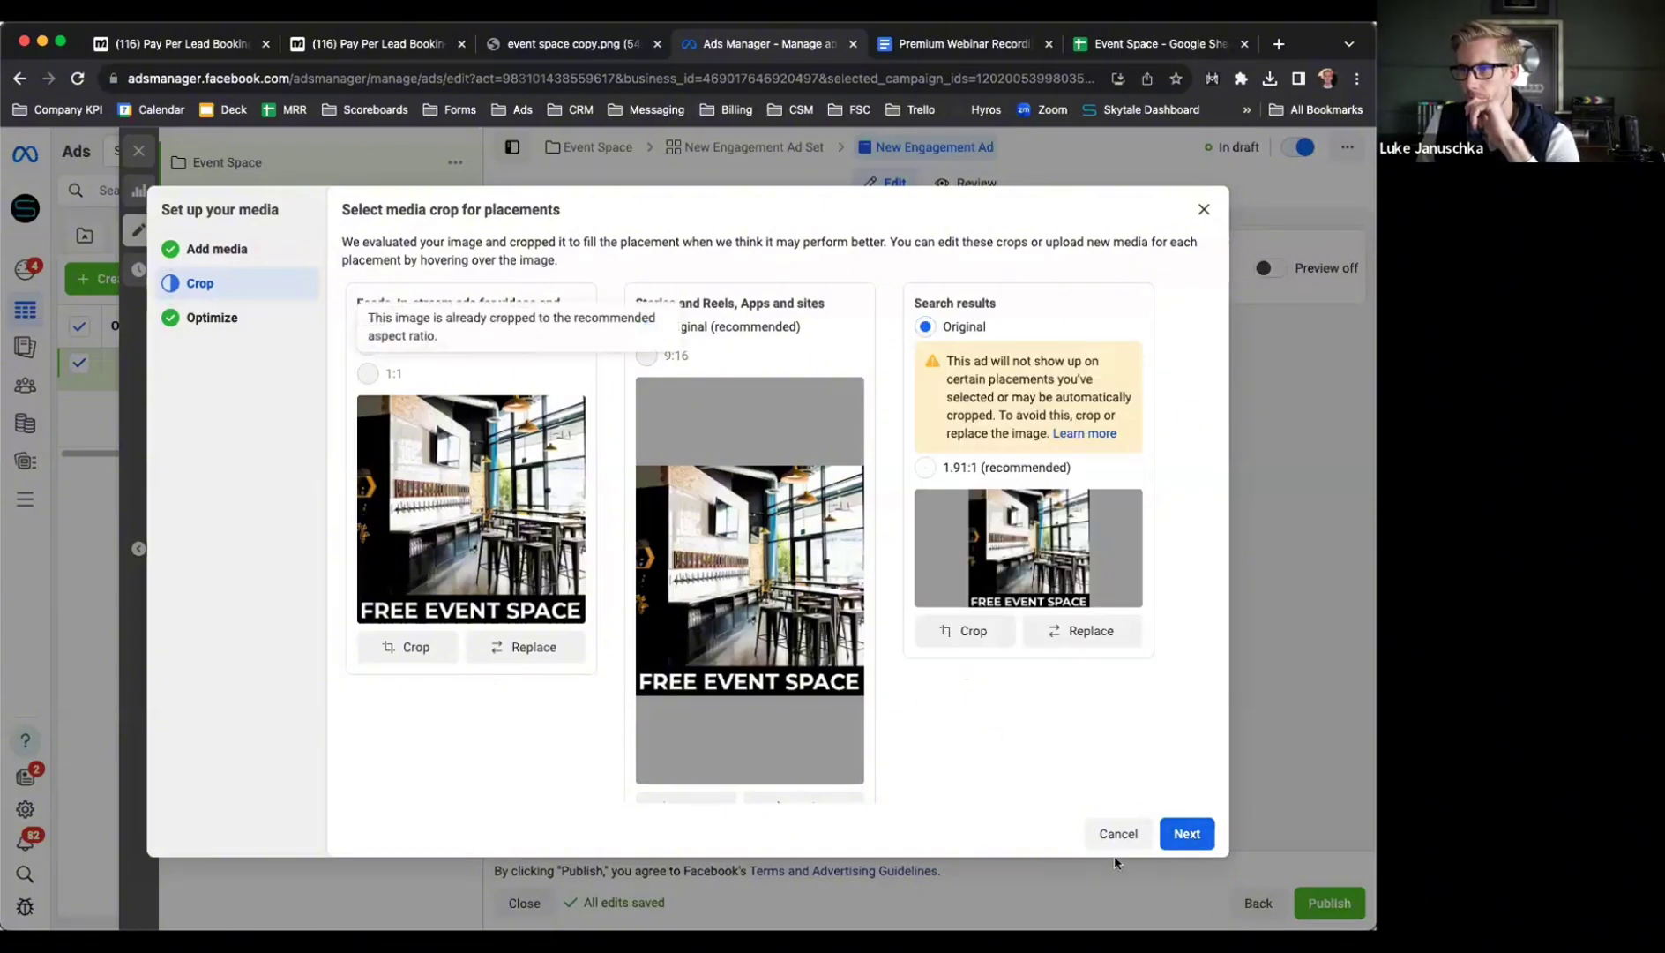
pyautogui.click(1186, 833)
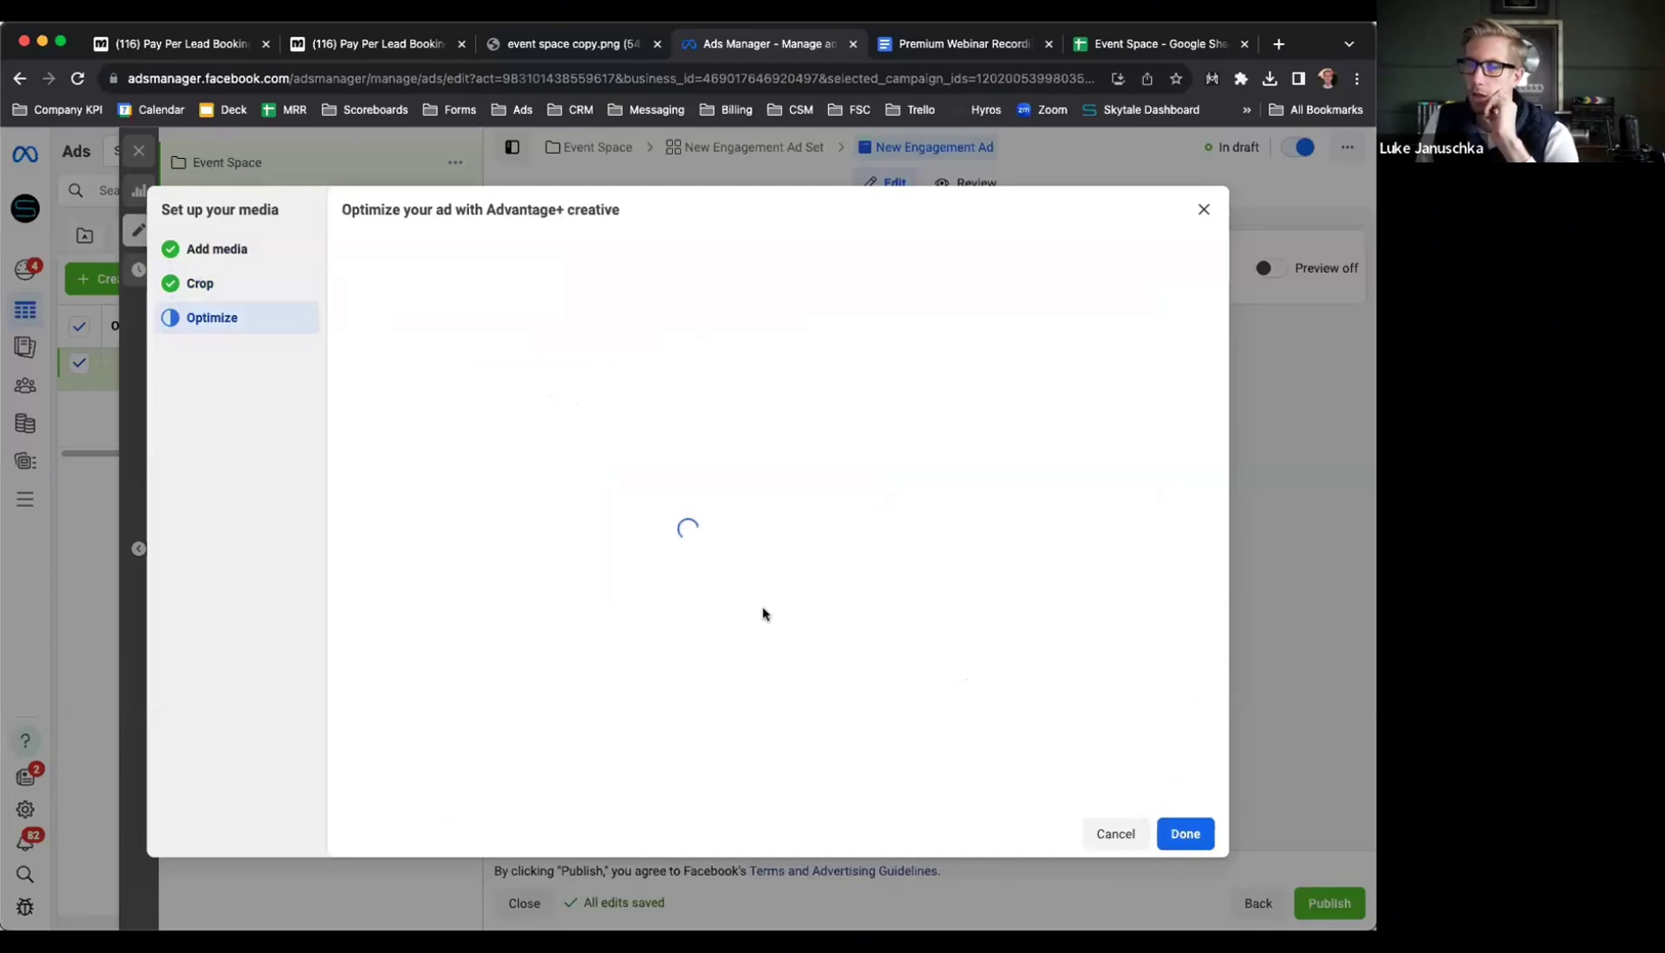
pyautogui.scroll(-2, 513, 261)
pyautogui.scroll(2, 410, 277)
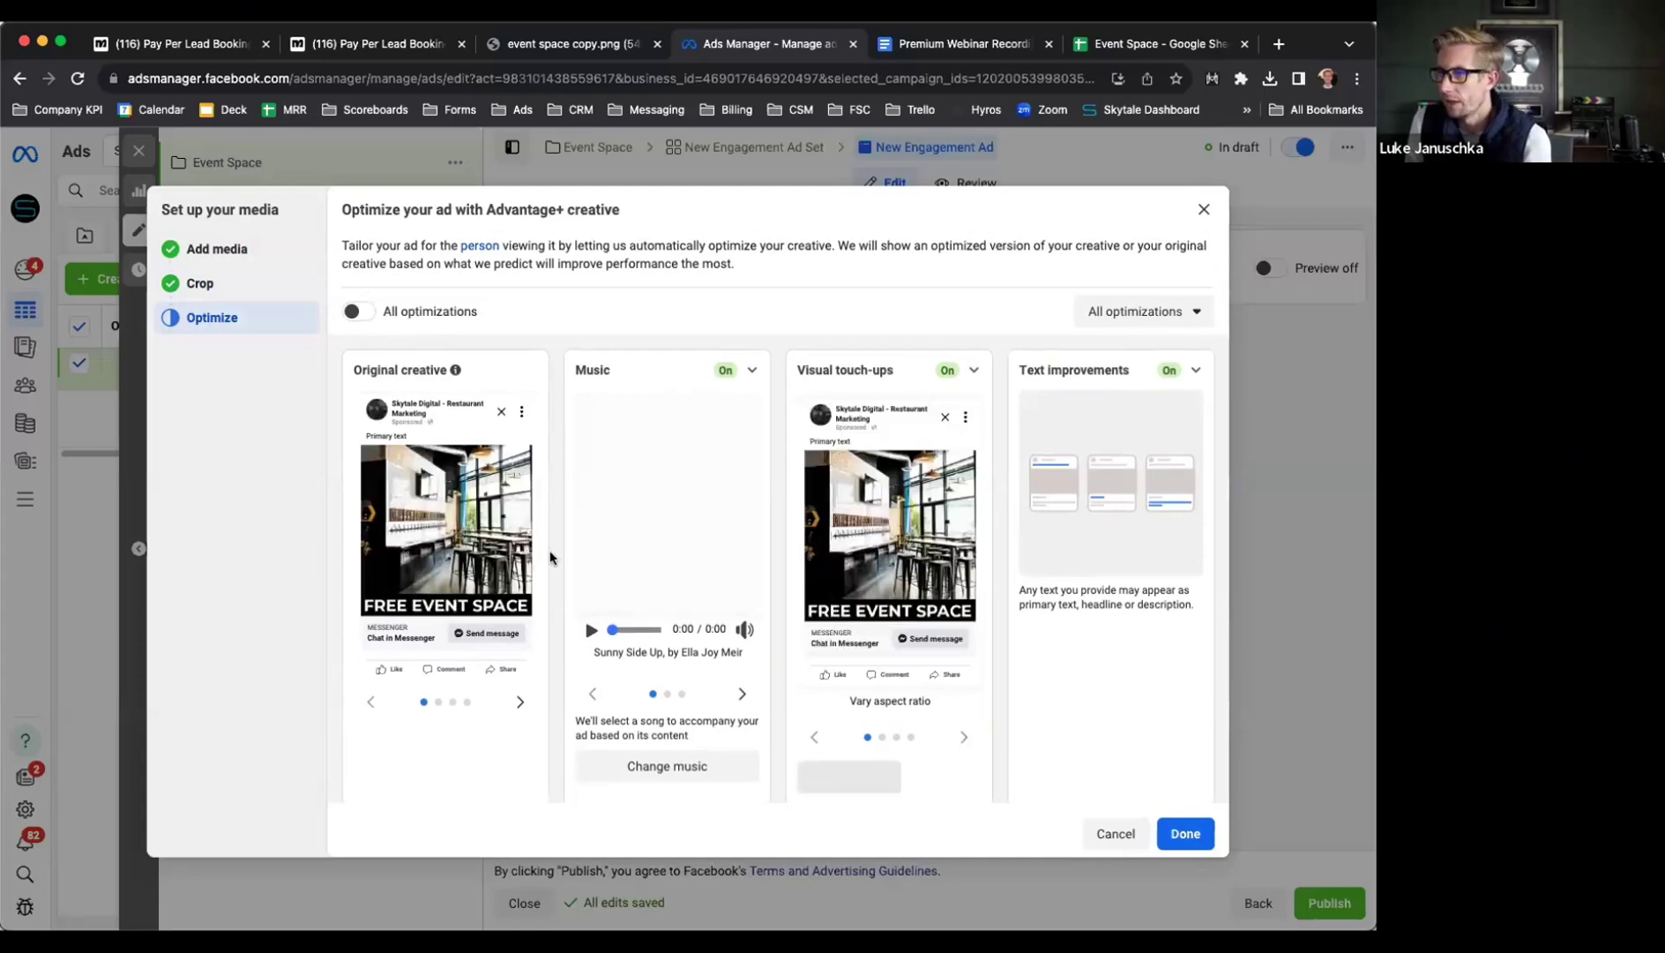
pyautogui.scroll(-10, 551, 557)
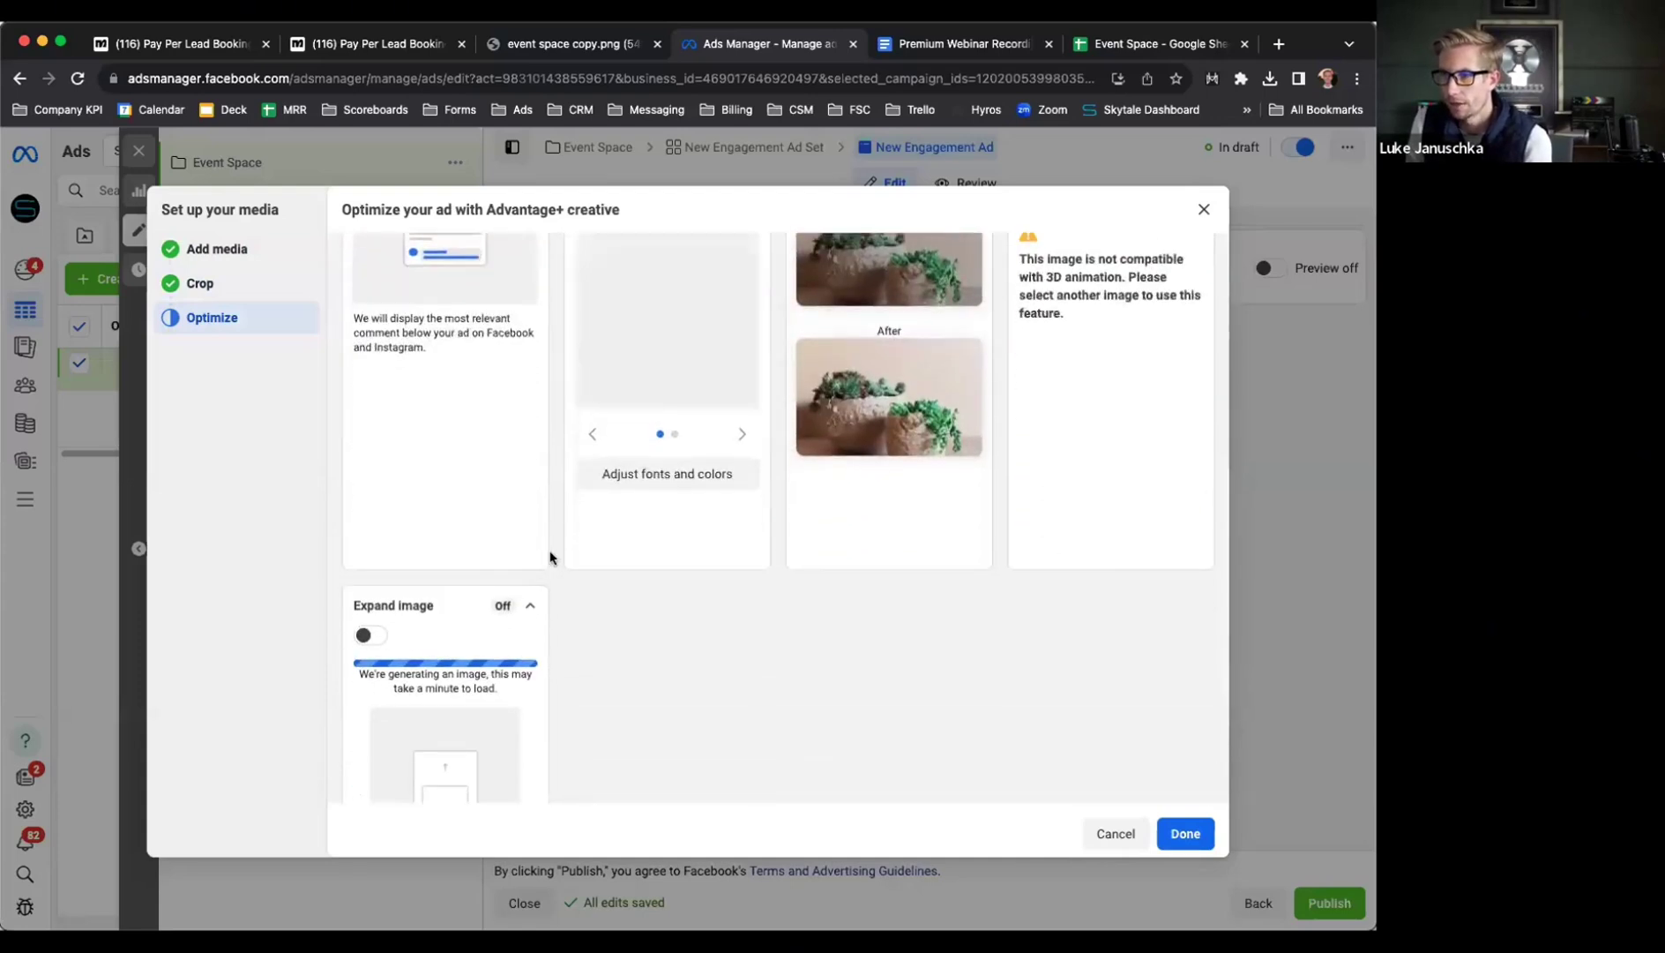
pyautogui.scroll(-3, 550, 558)
pyautogui.scroll(15, 551, 557)
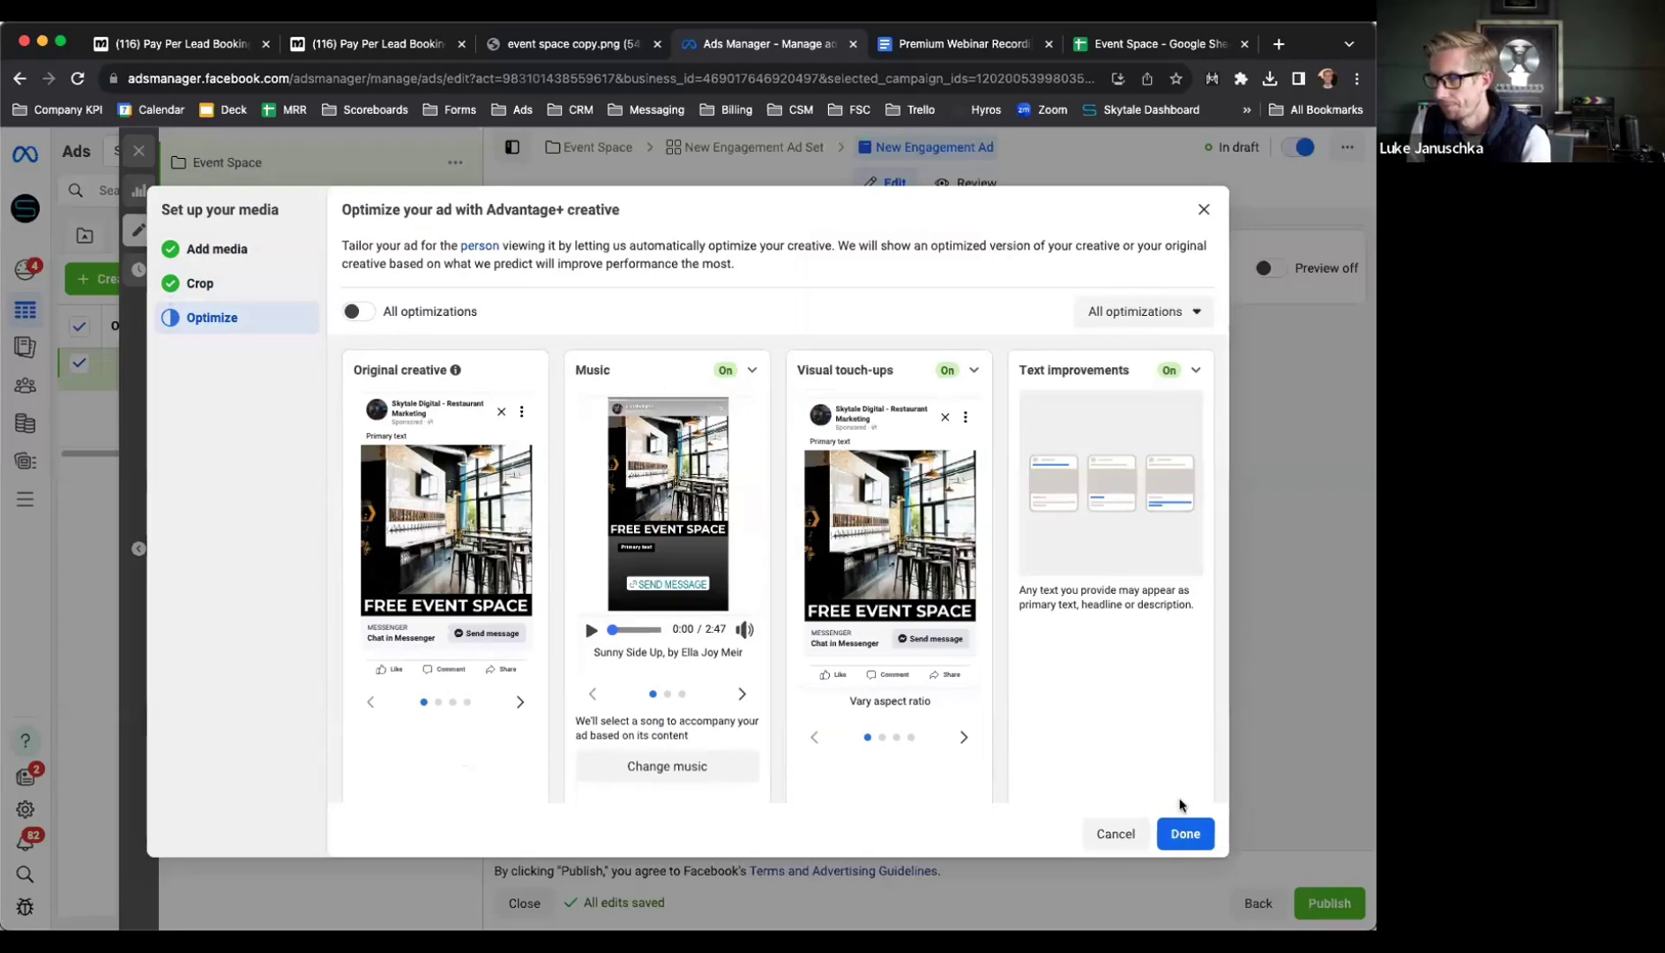
pyautogui.click(1182, 826)
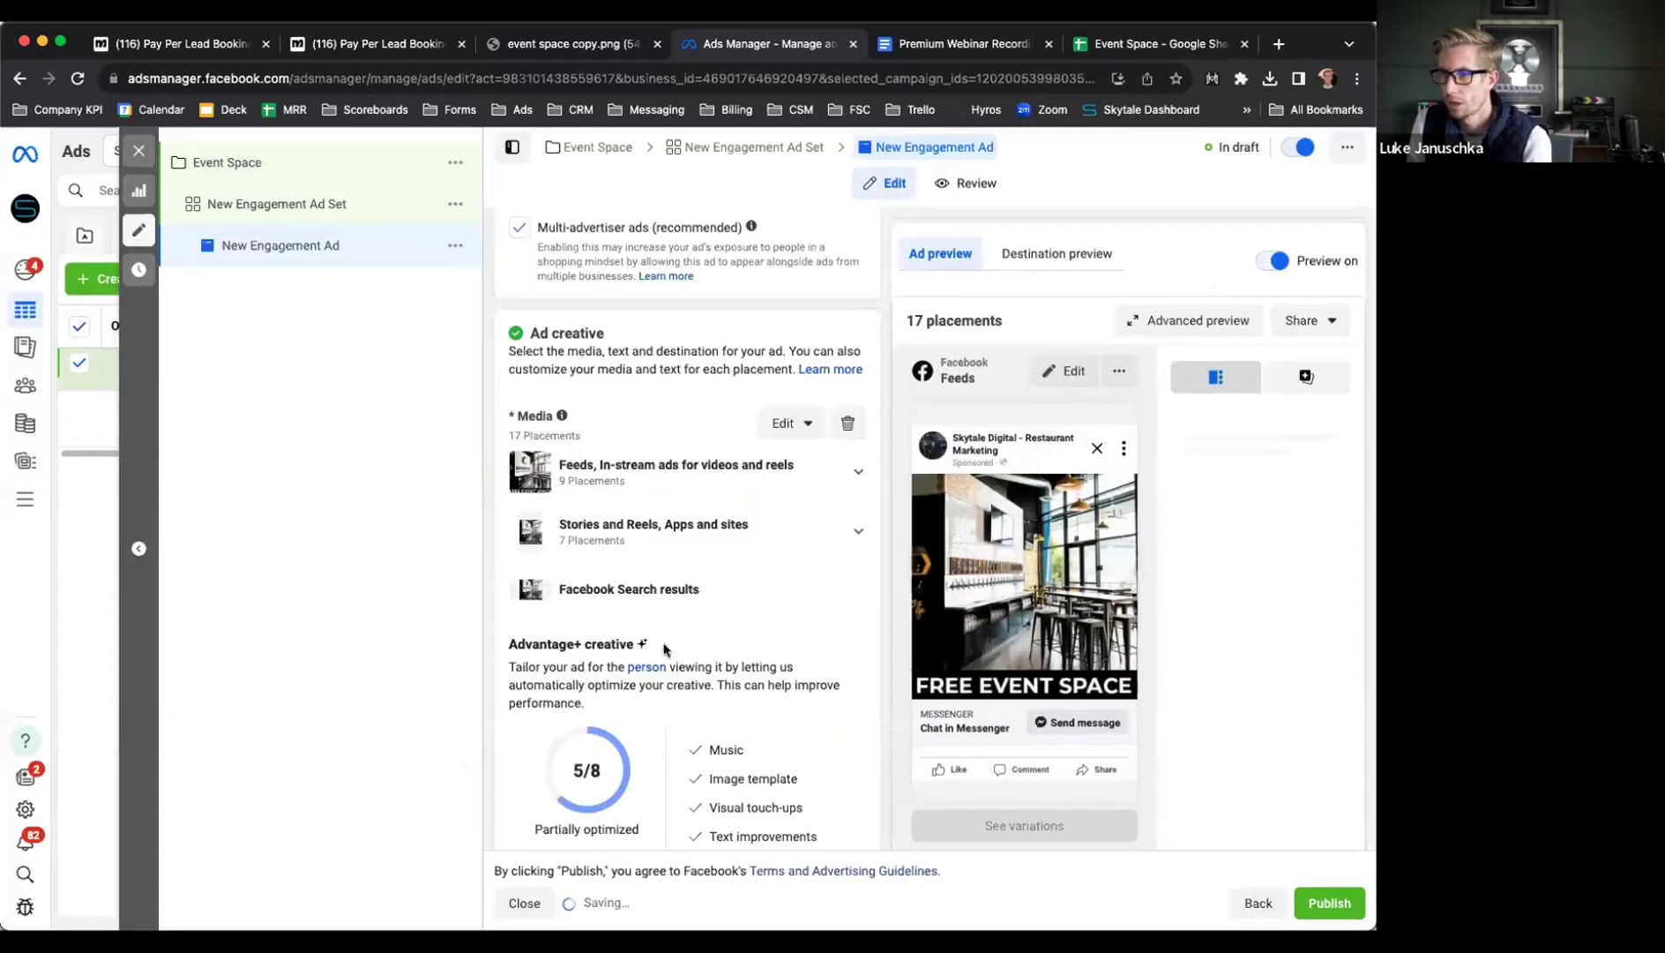
# Begin the primary text with the line 'FREE Event Space!'
pyautogui.scroll(-3, 613, 591)
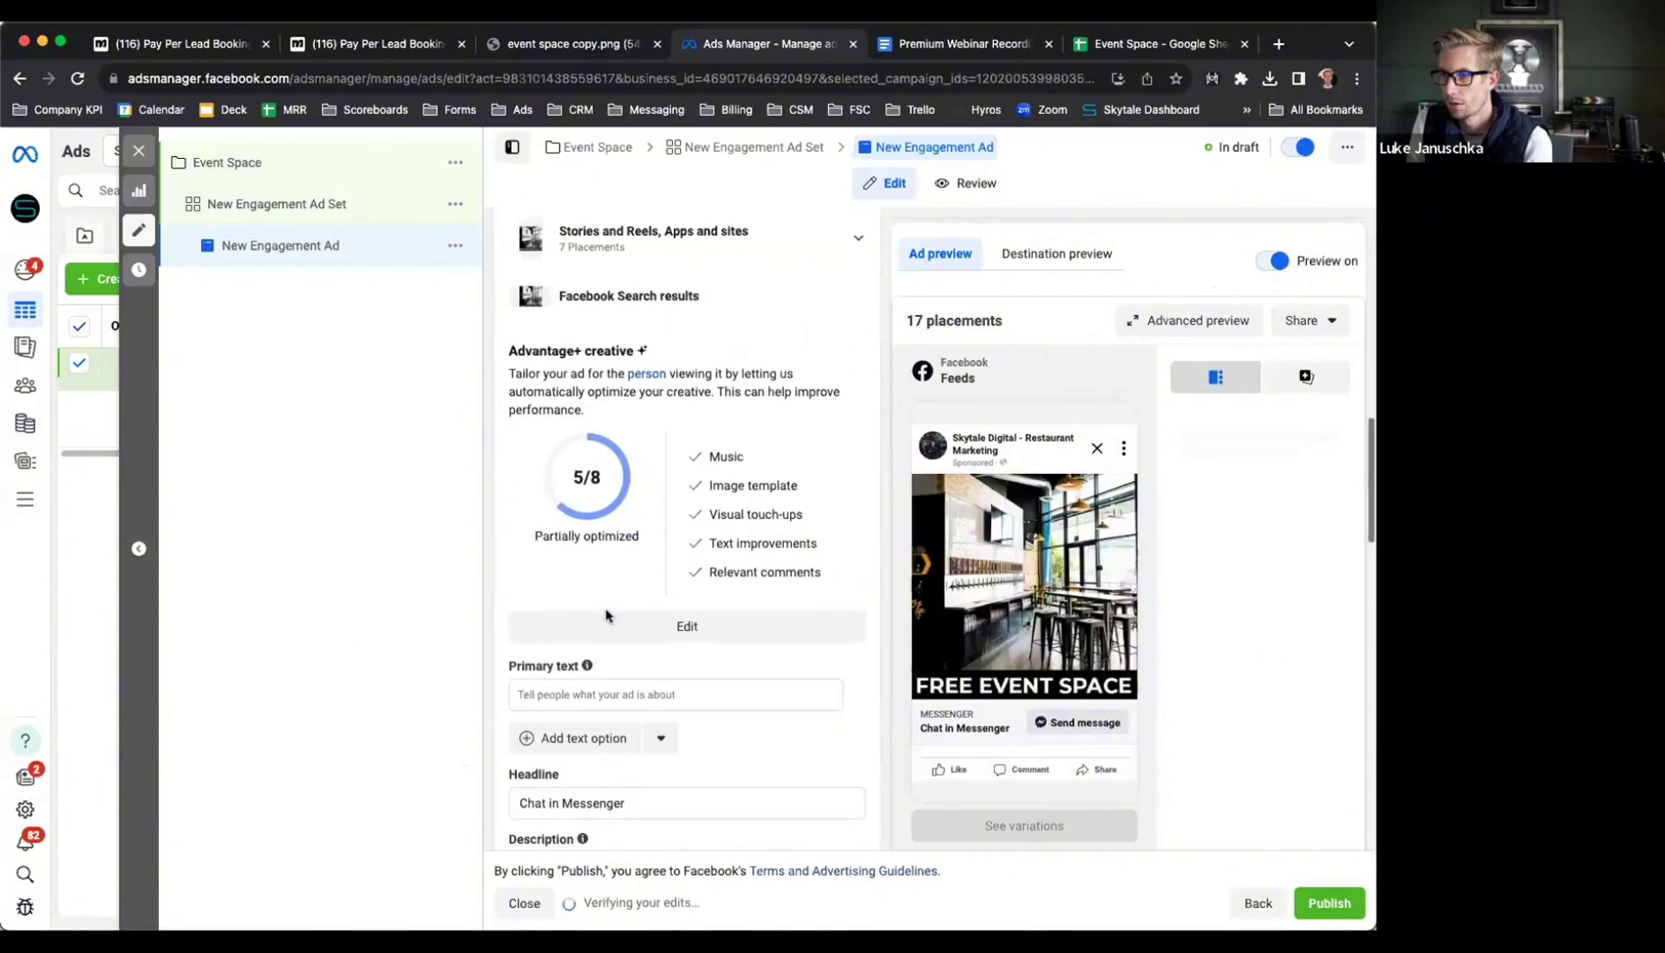
pyautogui.scroll(-2, 652, 639)
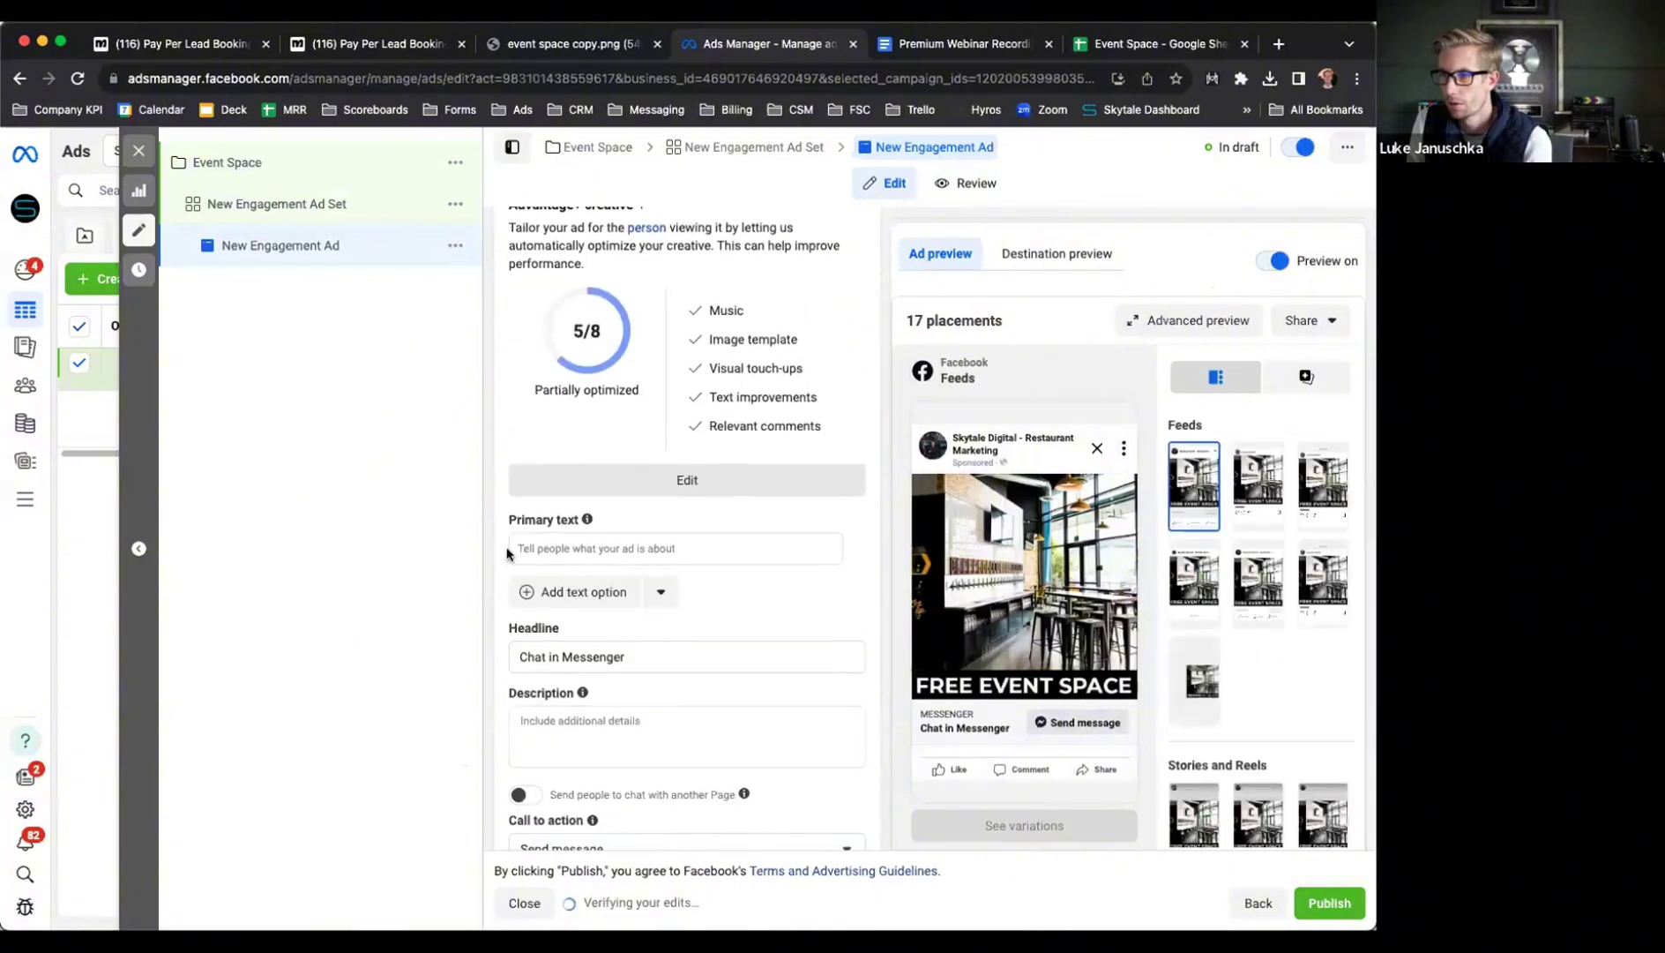
pyautogui.click(556, 548)
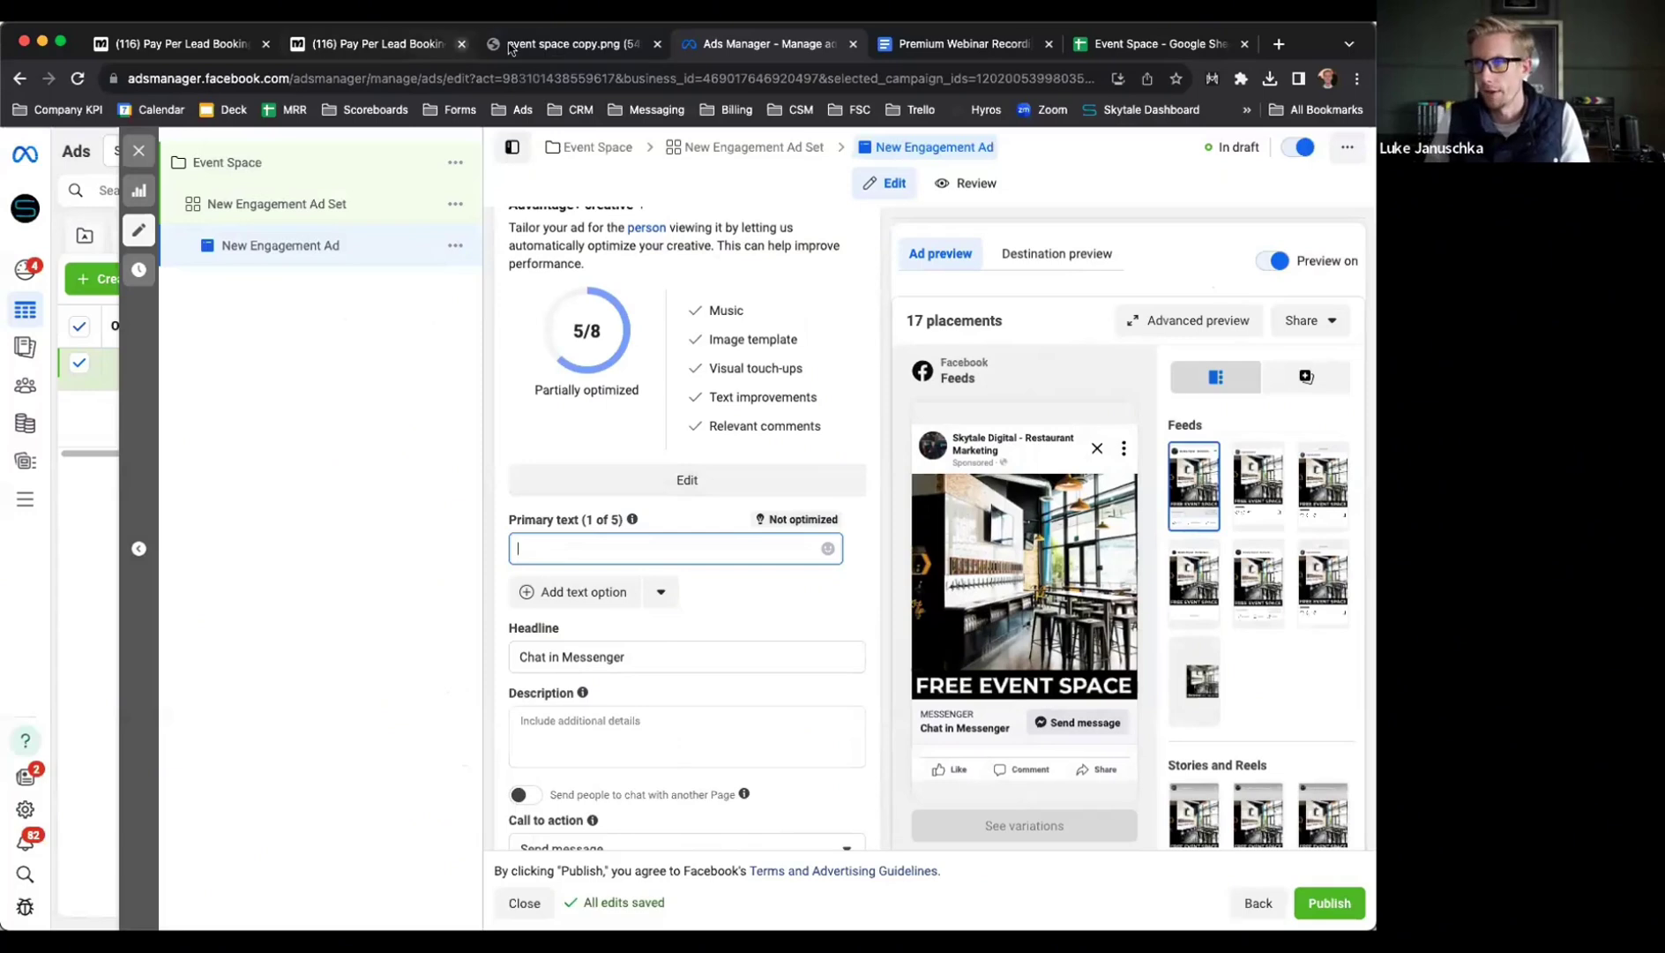
pyautogui.click(557, 49)
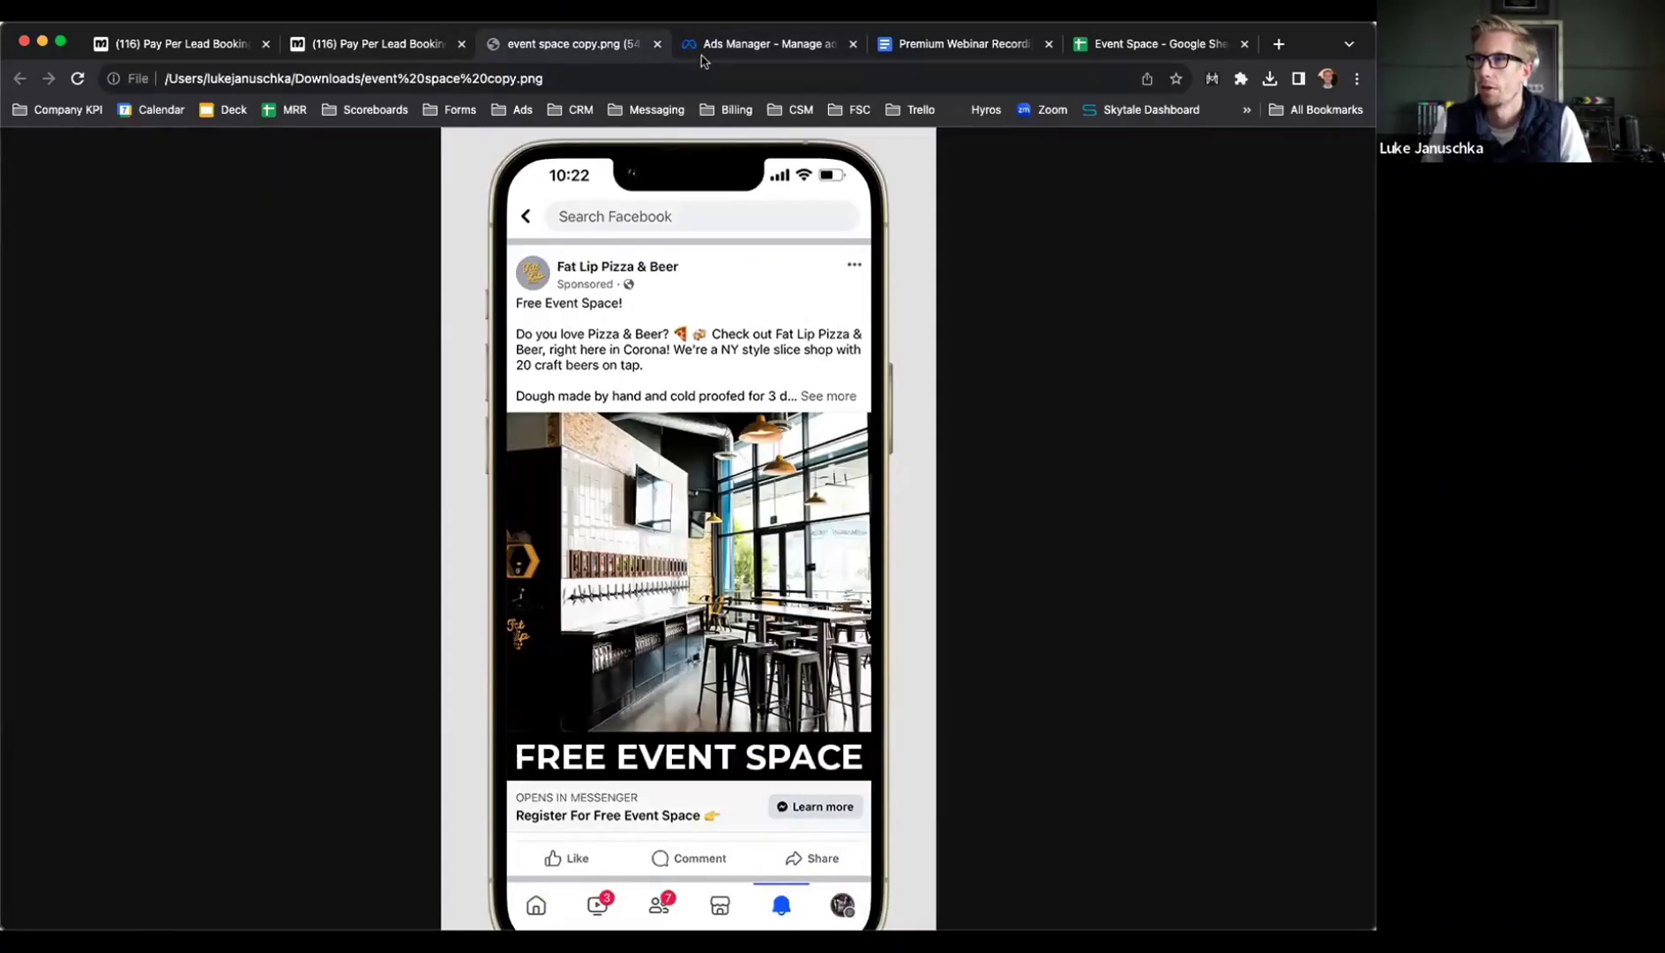
pyautogui.click(705, 49)
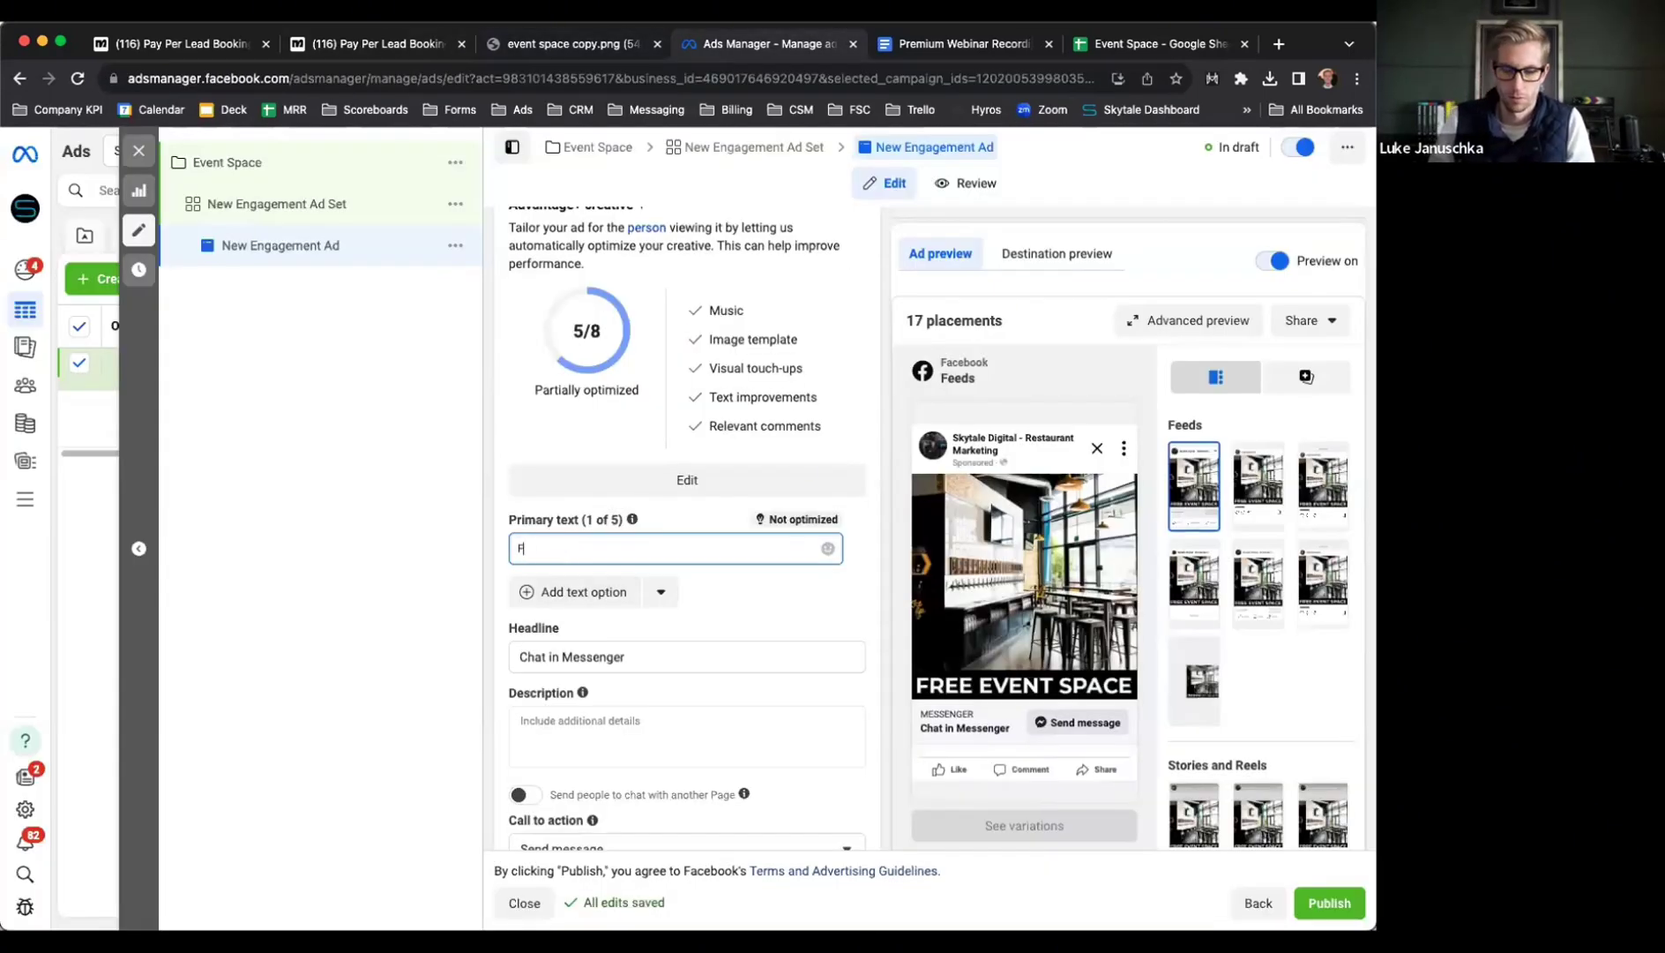
pyautogui.write('FREE Event Space')
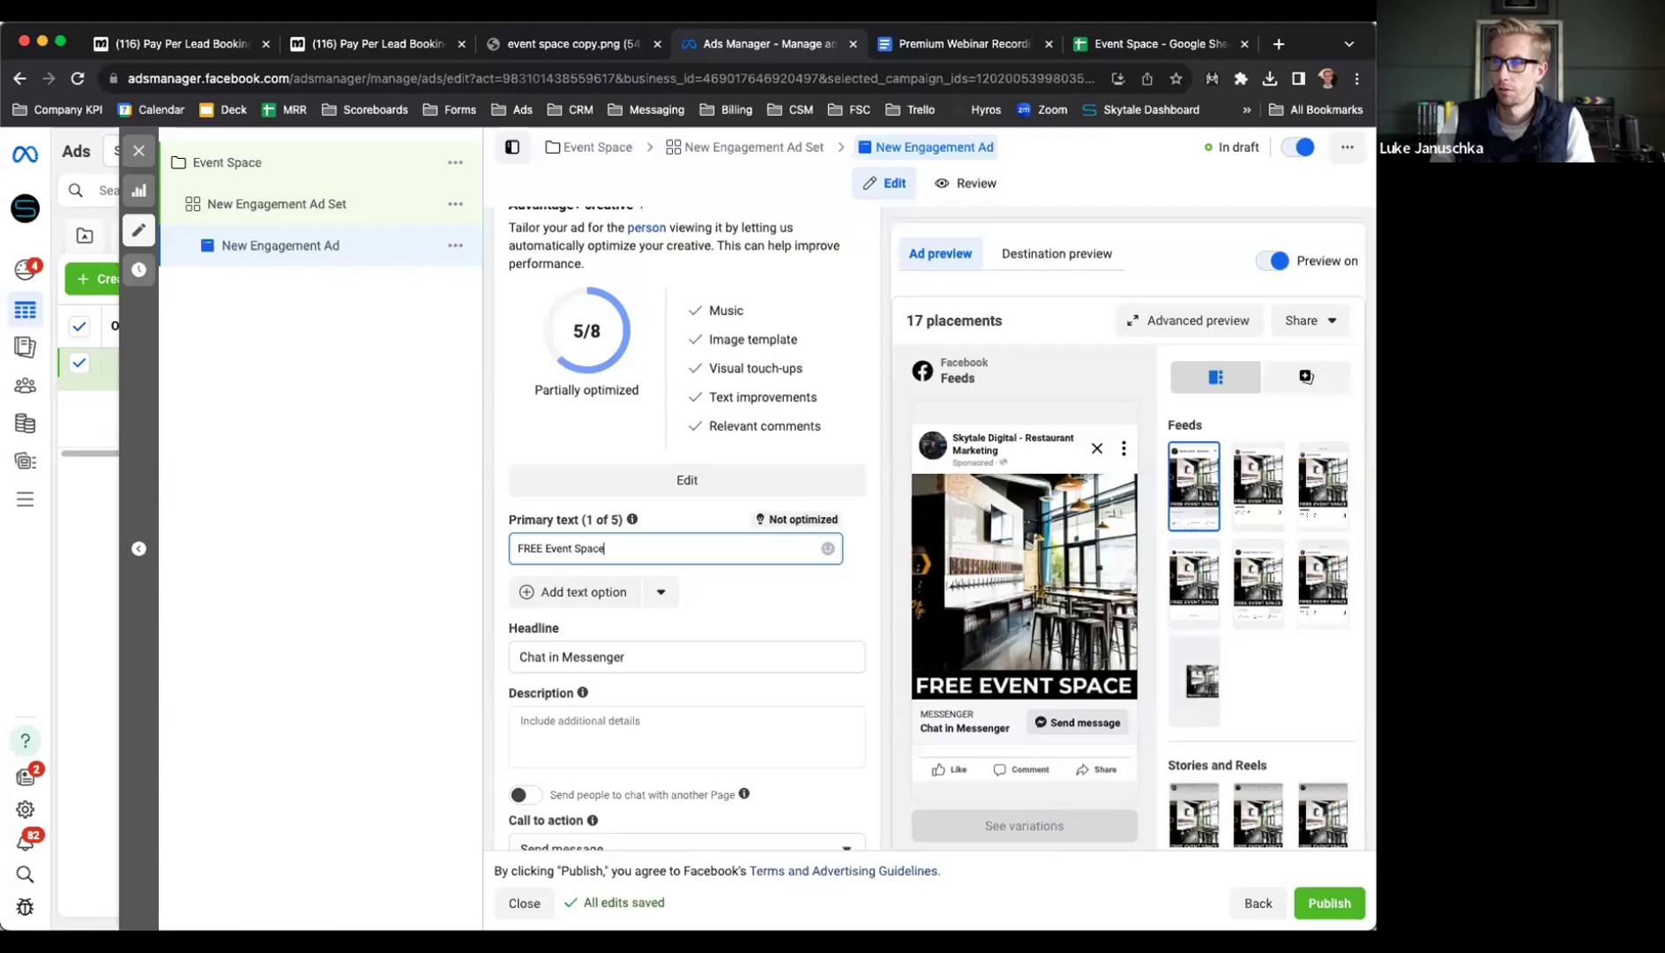
pyautogui.write('!')
pyautogui.press('Return')
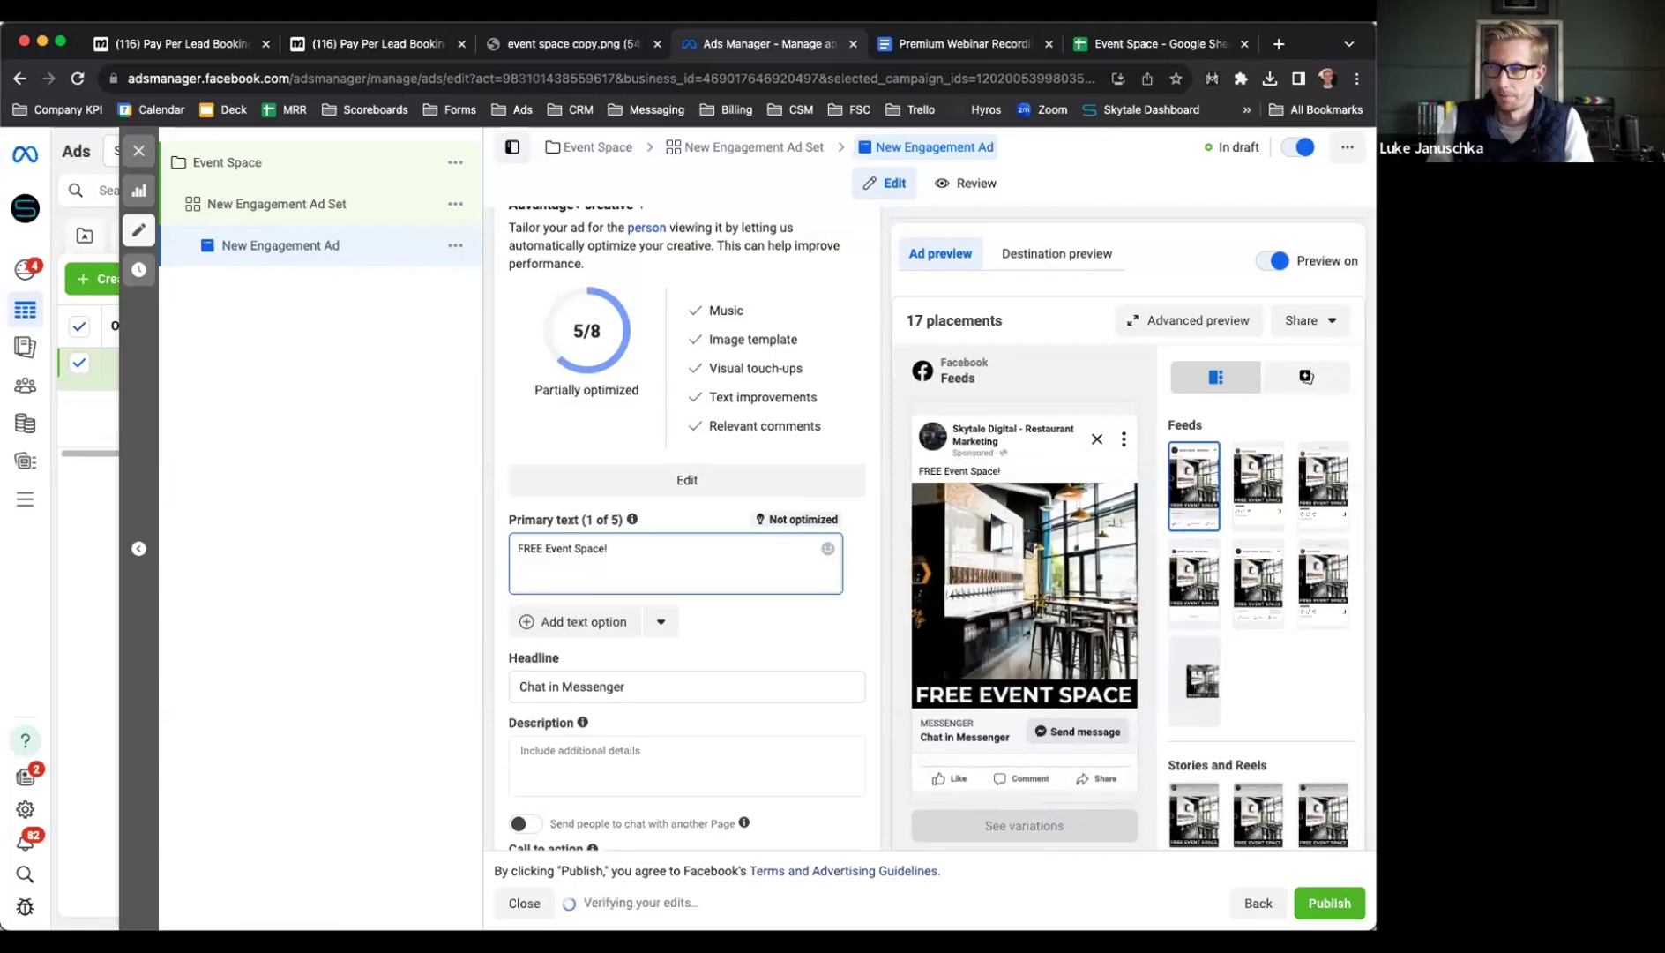
# Add the pitch calling Luke's Grill the perfect place to throw a party, starting '- Private Parties'
pyautogui.write('If you love tacos, tequila, and')
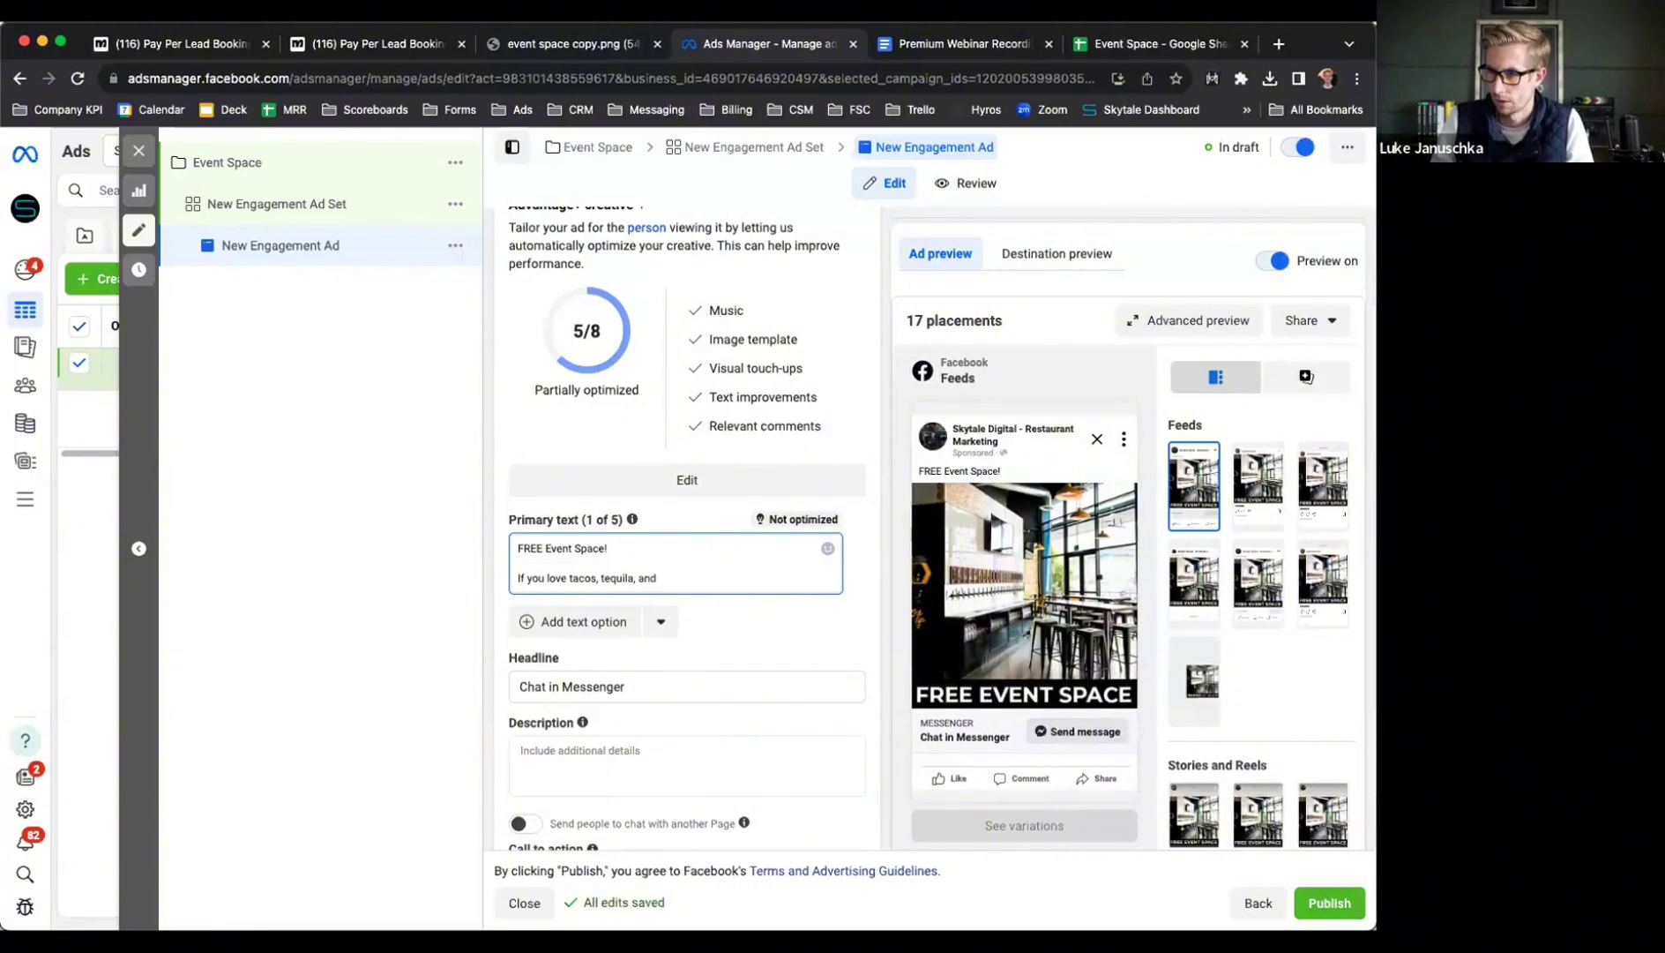
pyautogui.write('great times with frie')
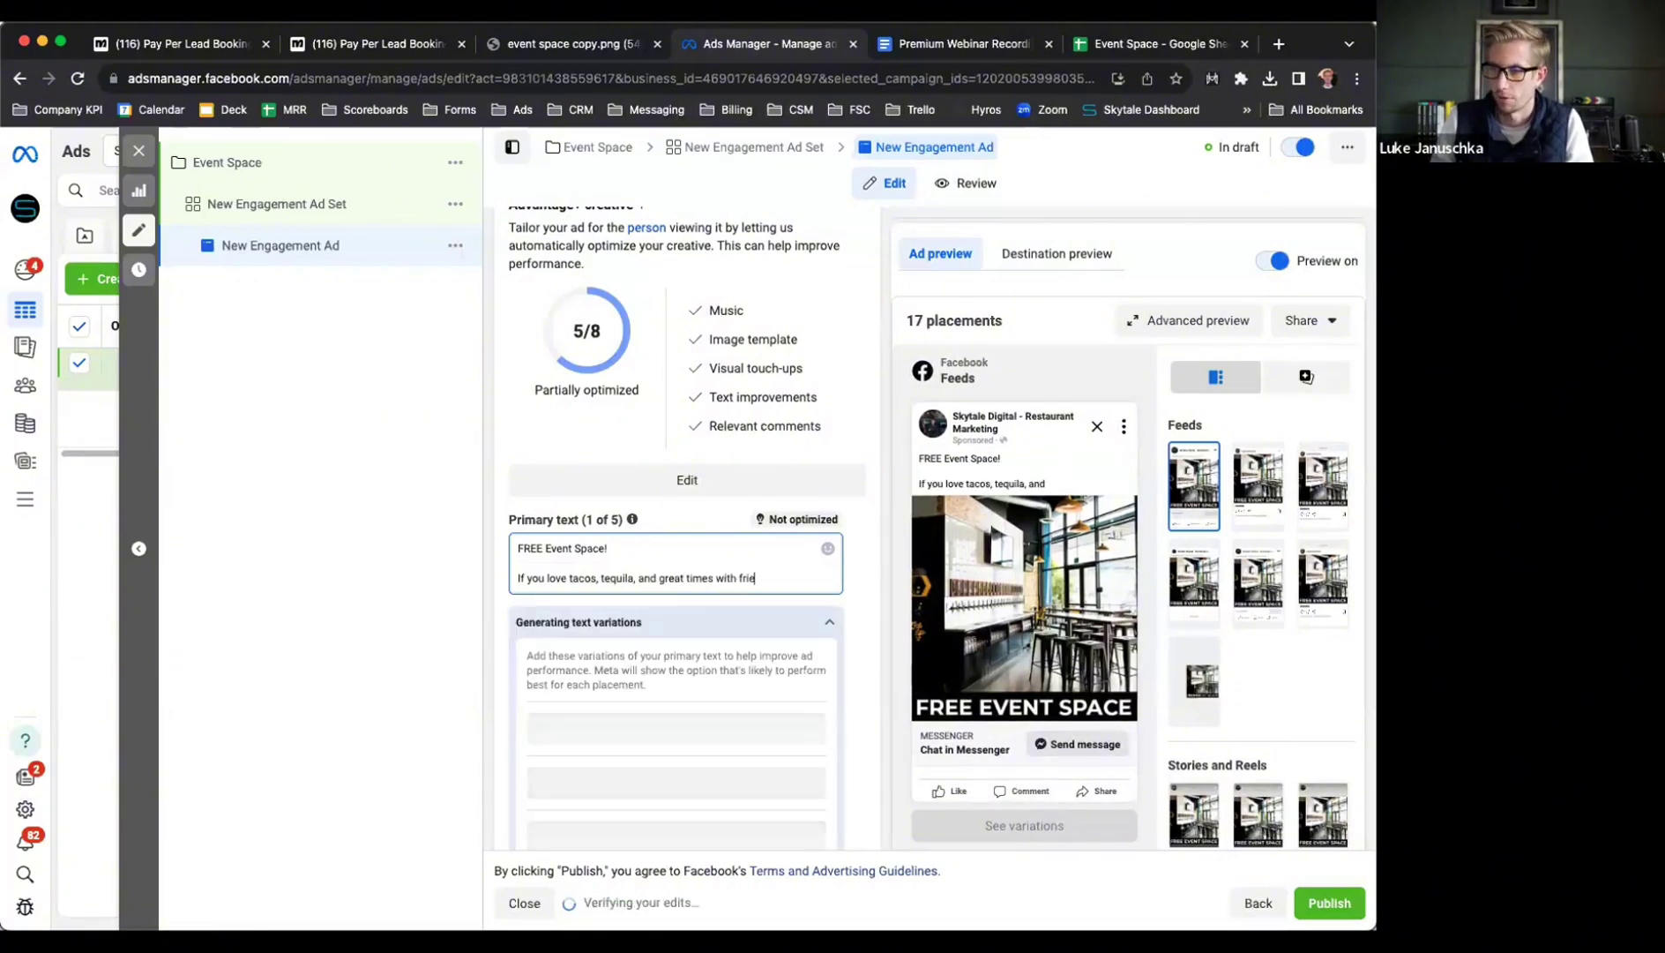
pyautogui.write('nds')
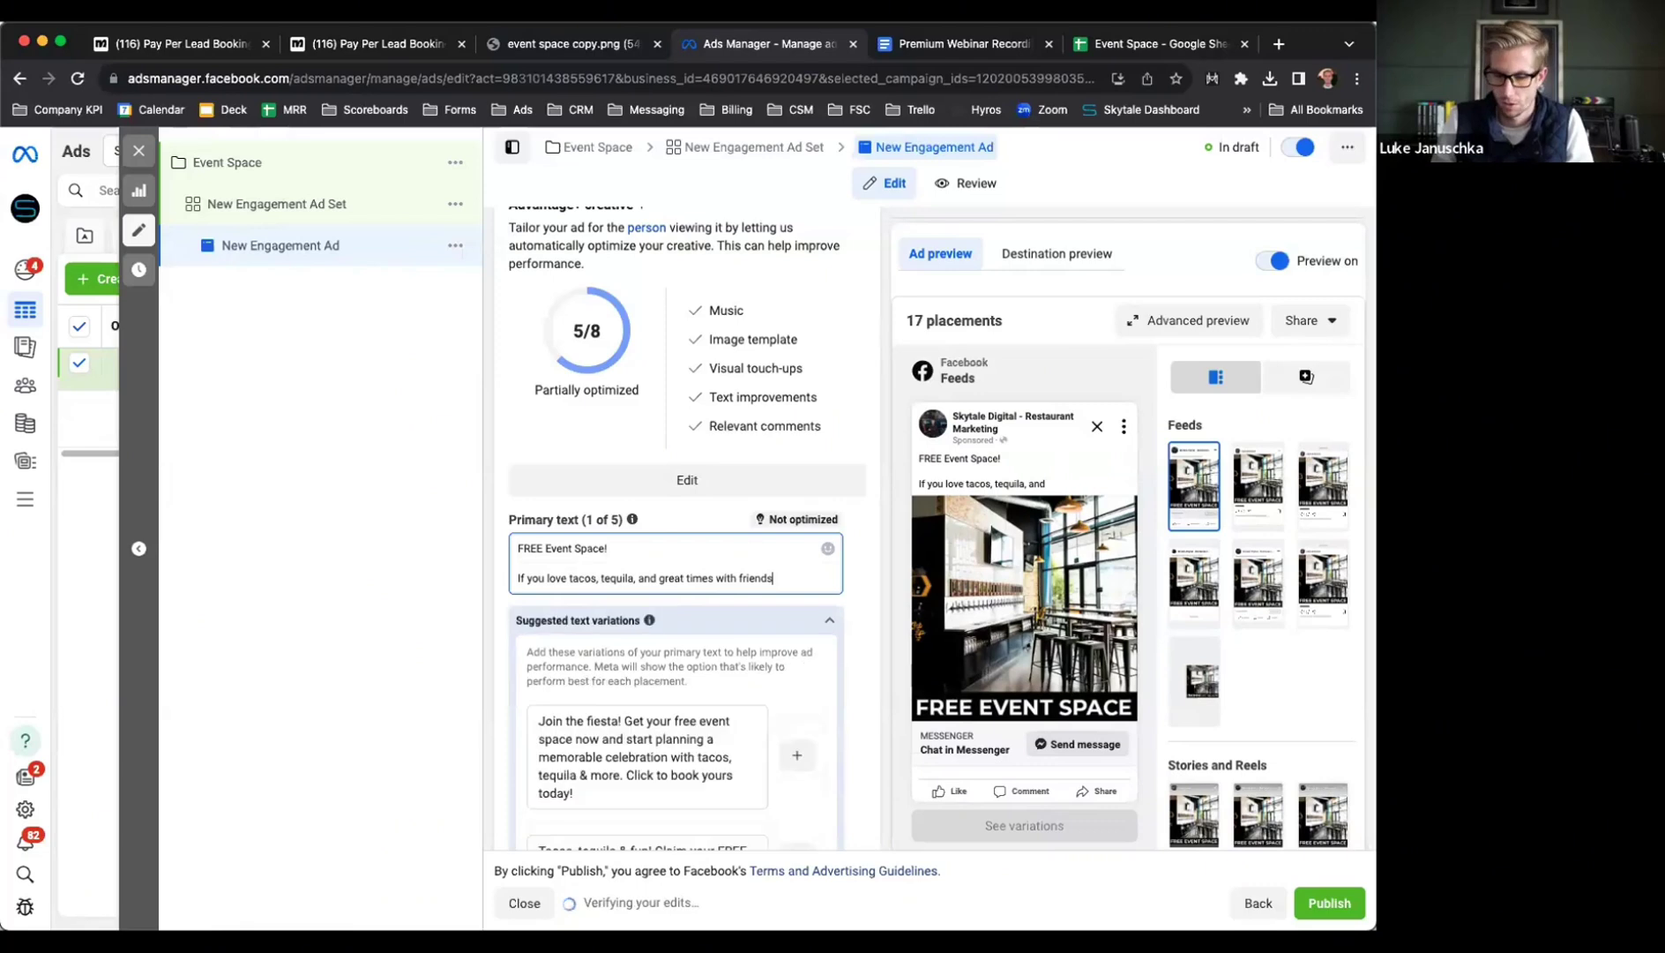
pyautogui.write('... check out Luke')
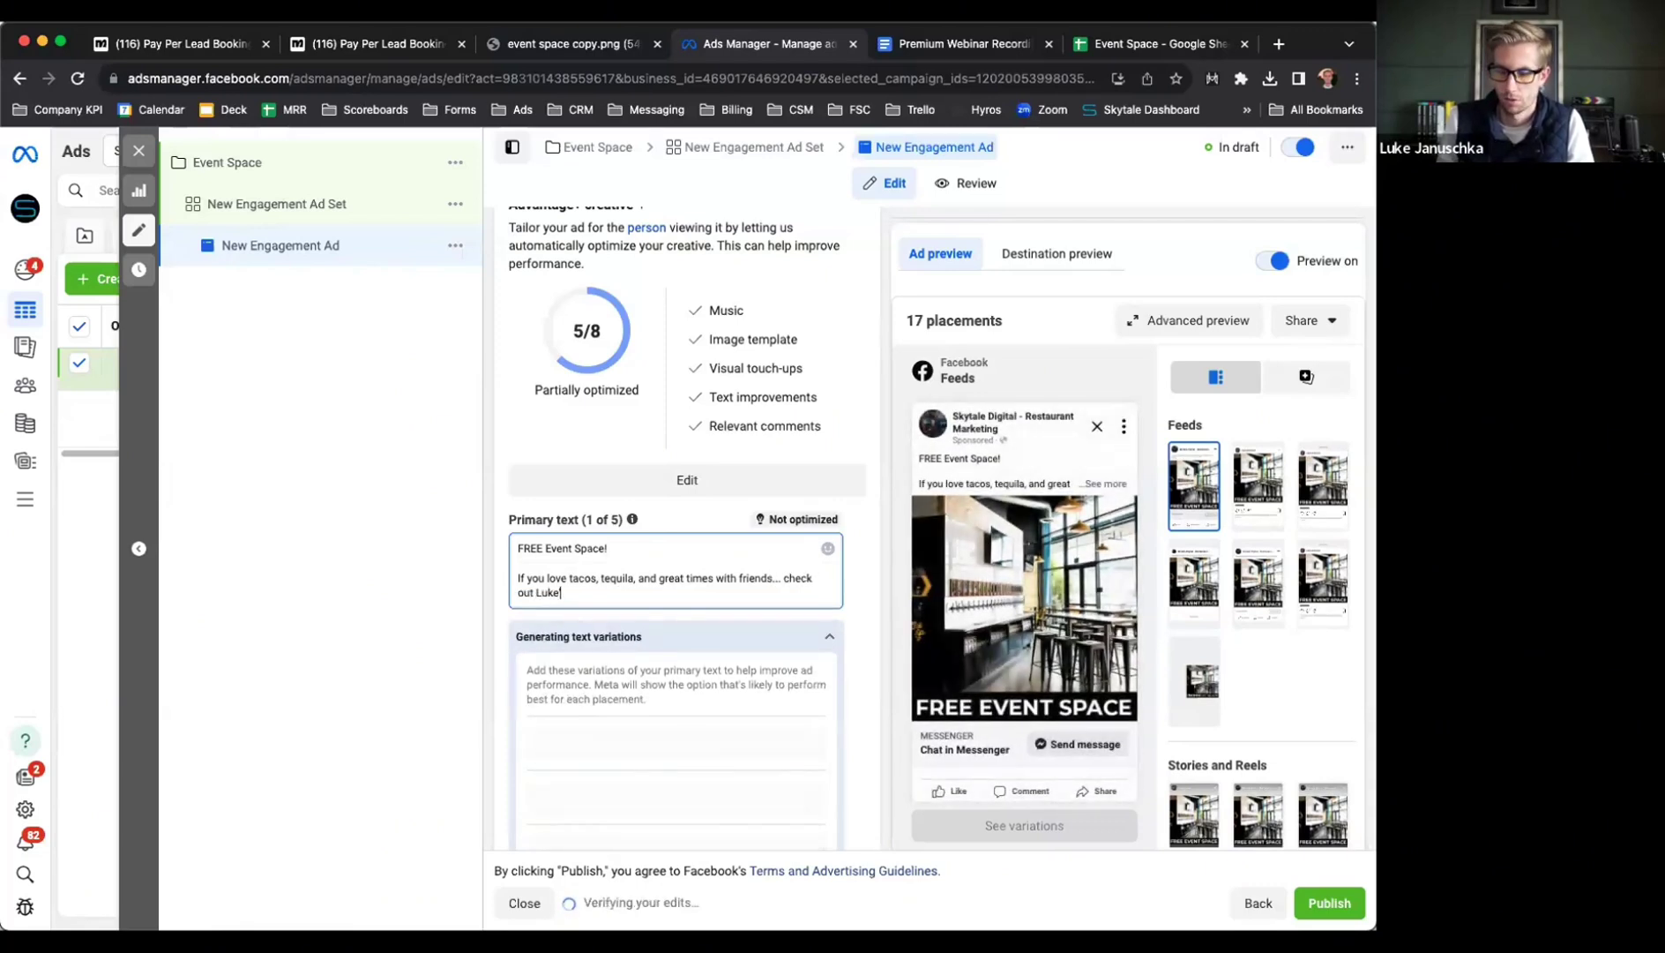
pyautogui.write("'s Grill! ")
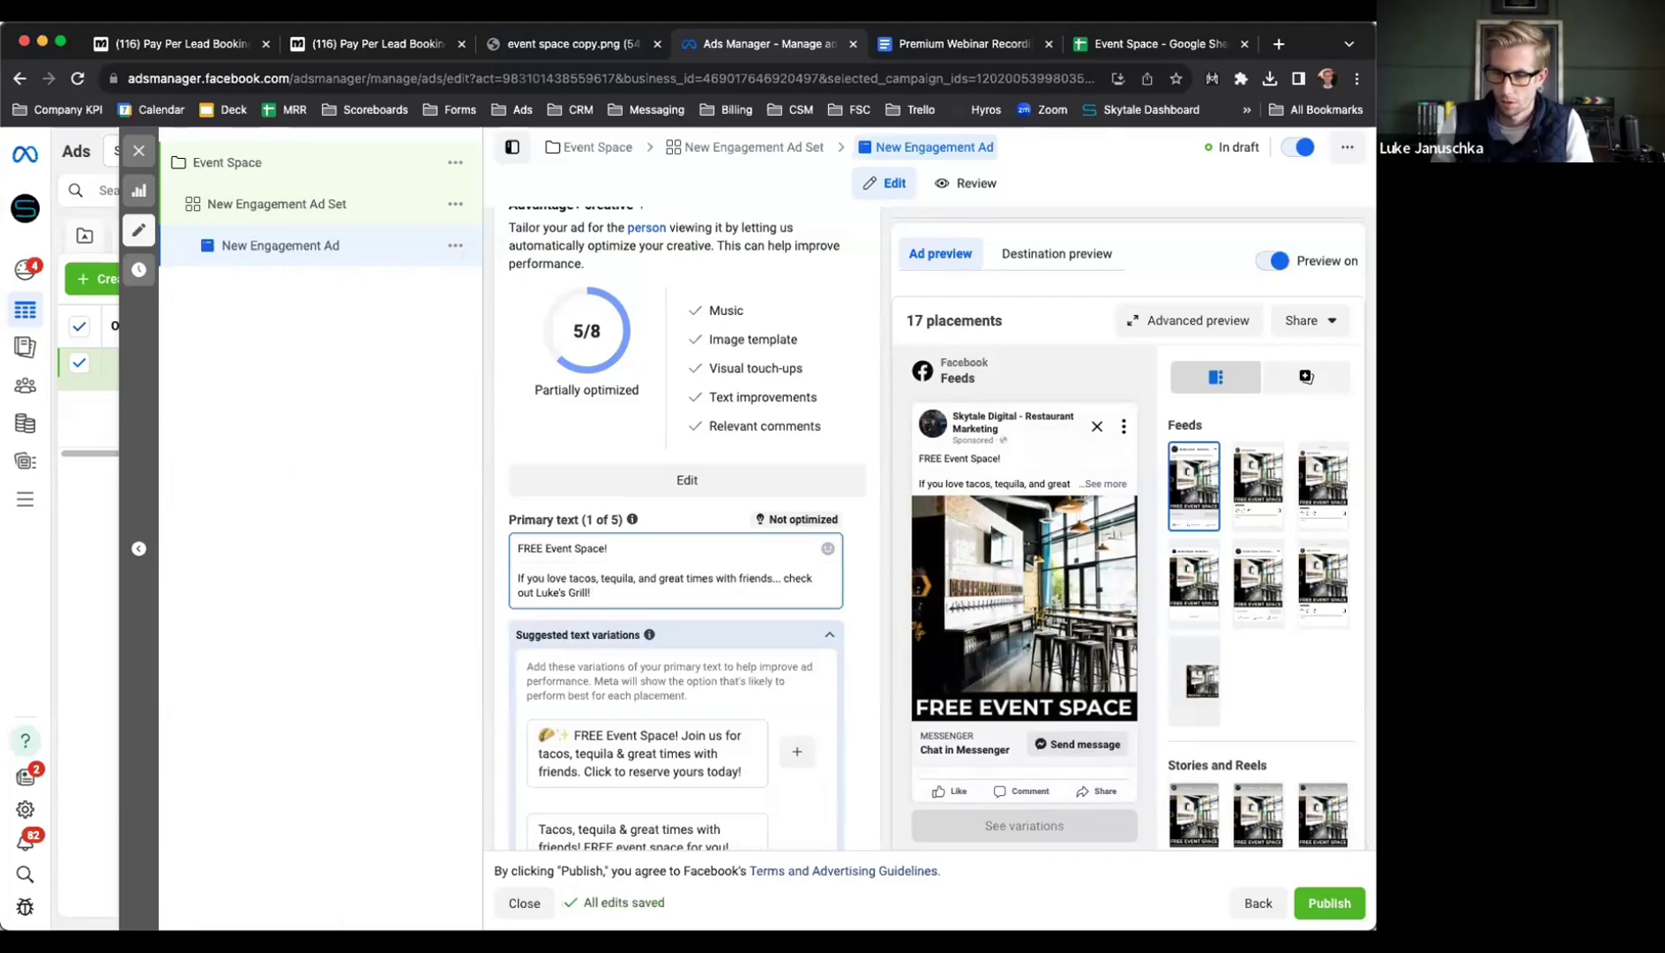
pyautogui.write("It's the per")
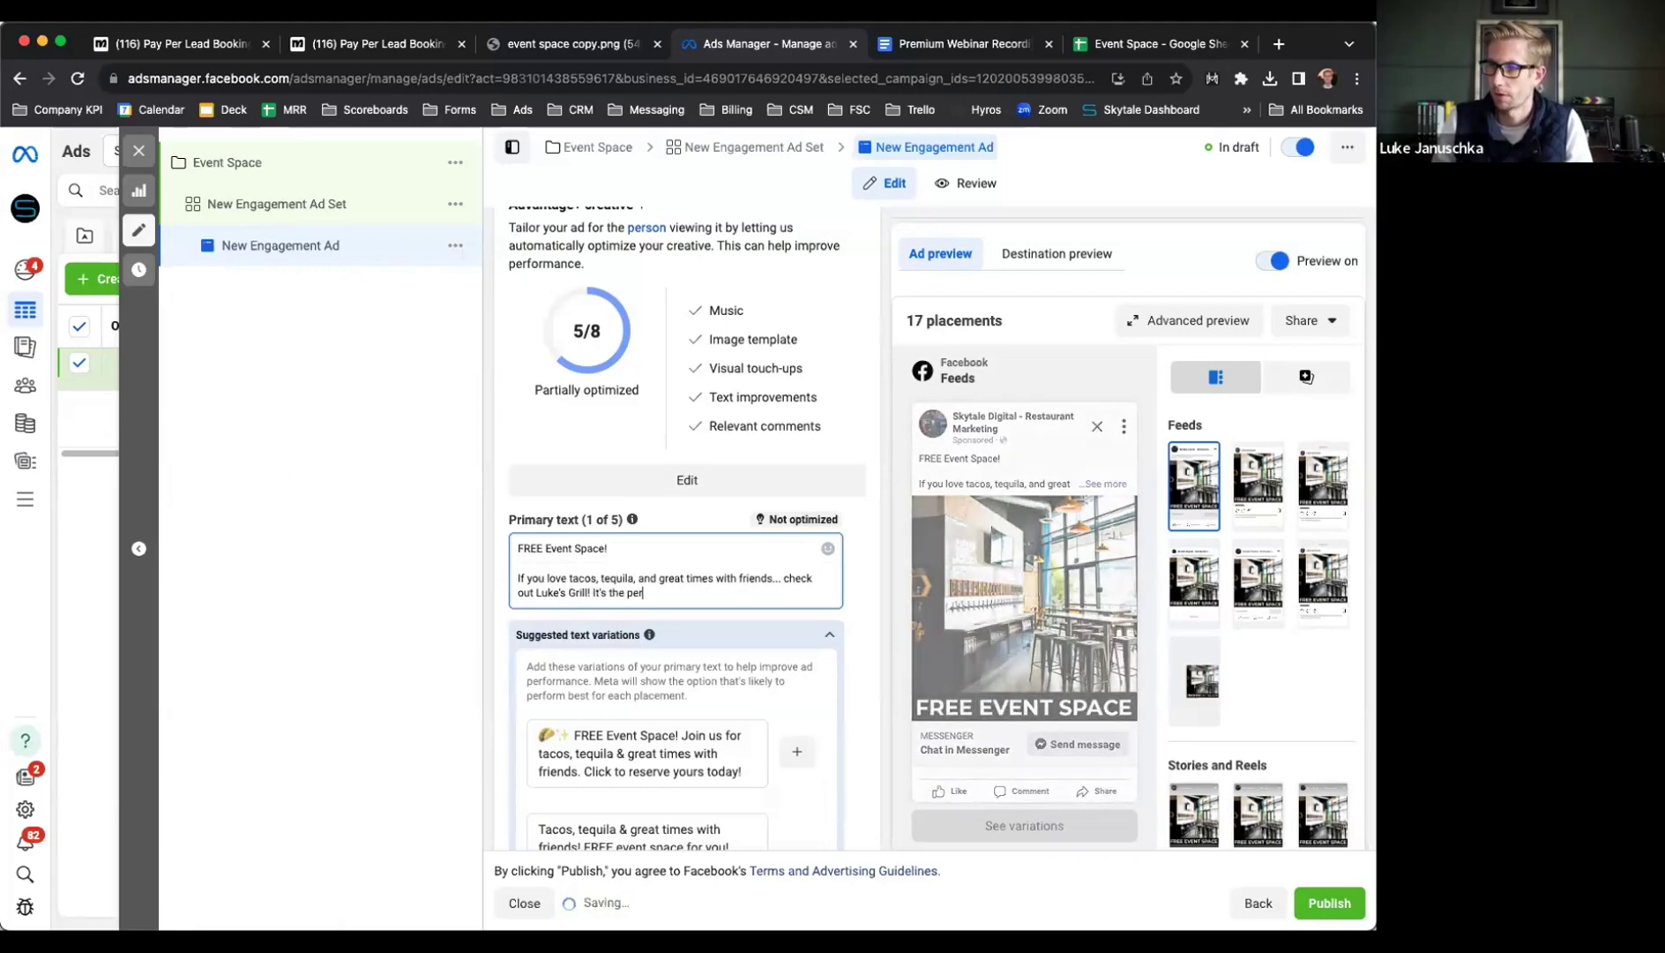
pyautogui.write('fect place')
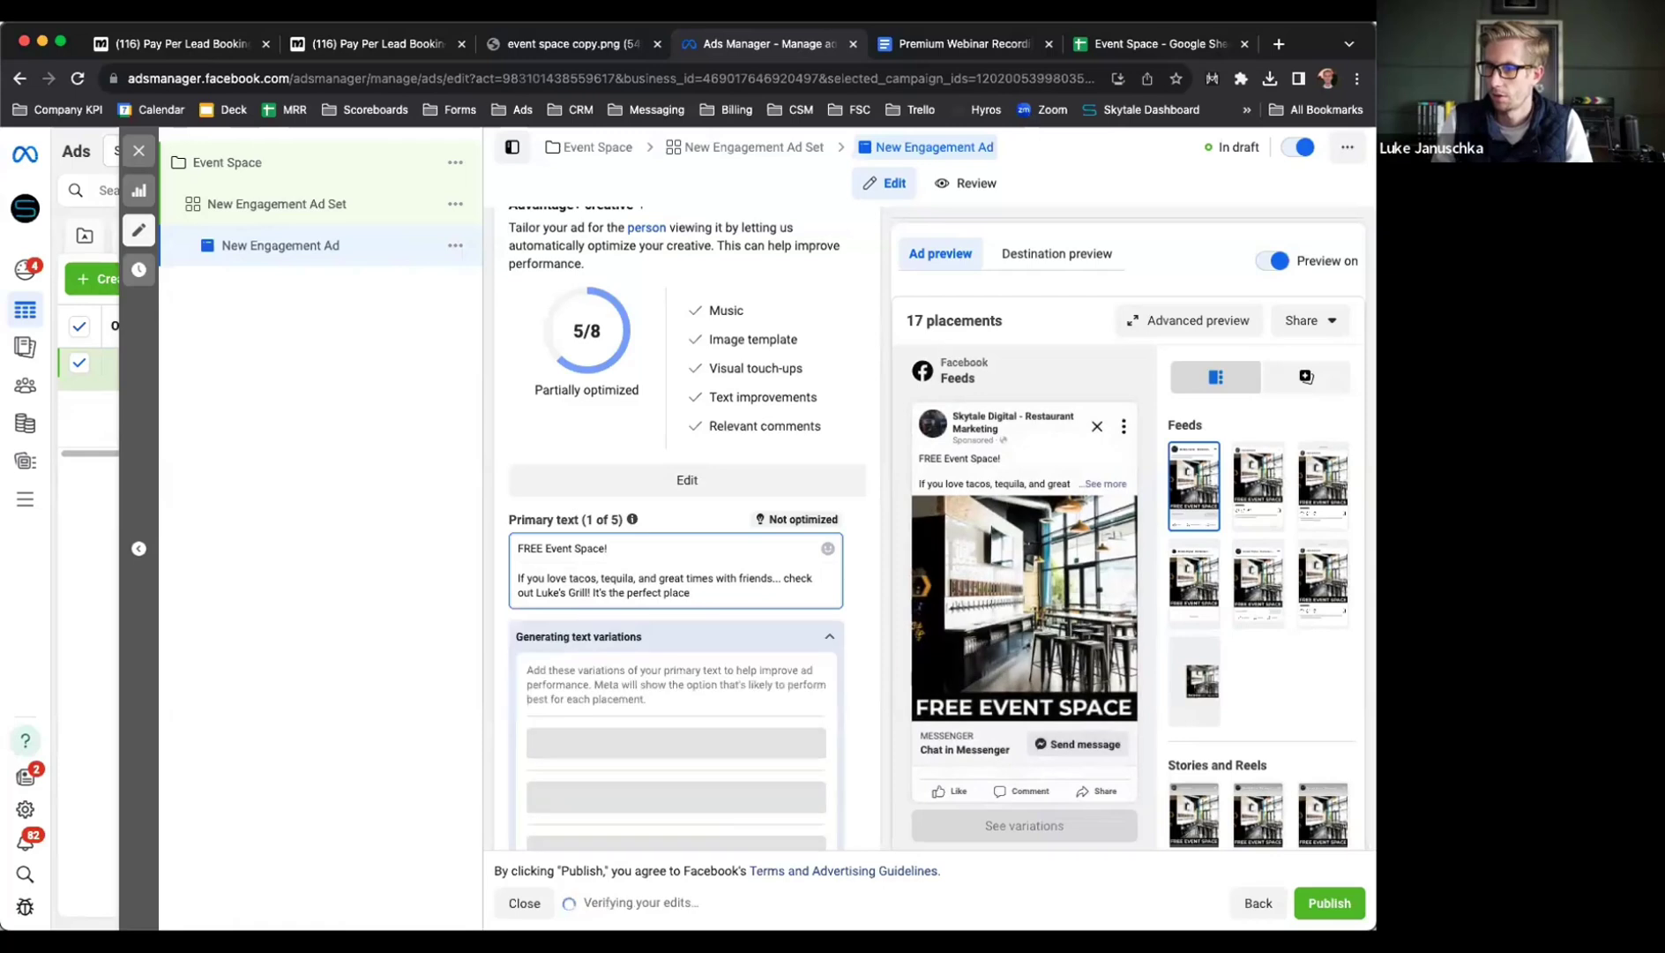
pyautogui.write(' for you to ')
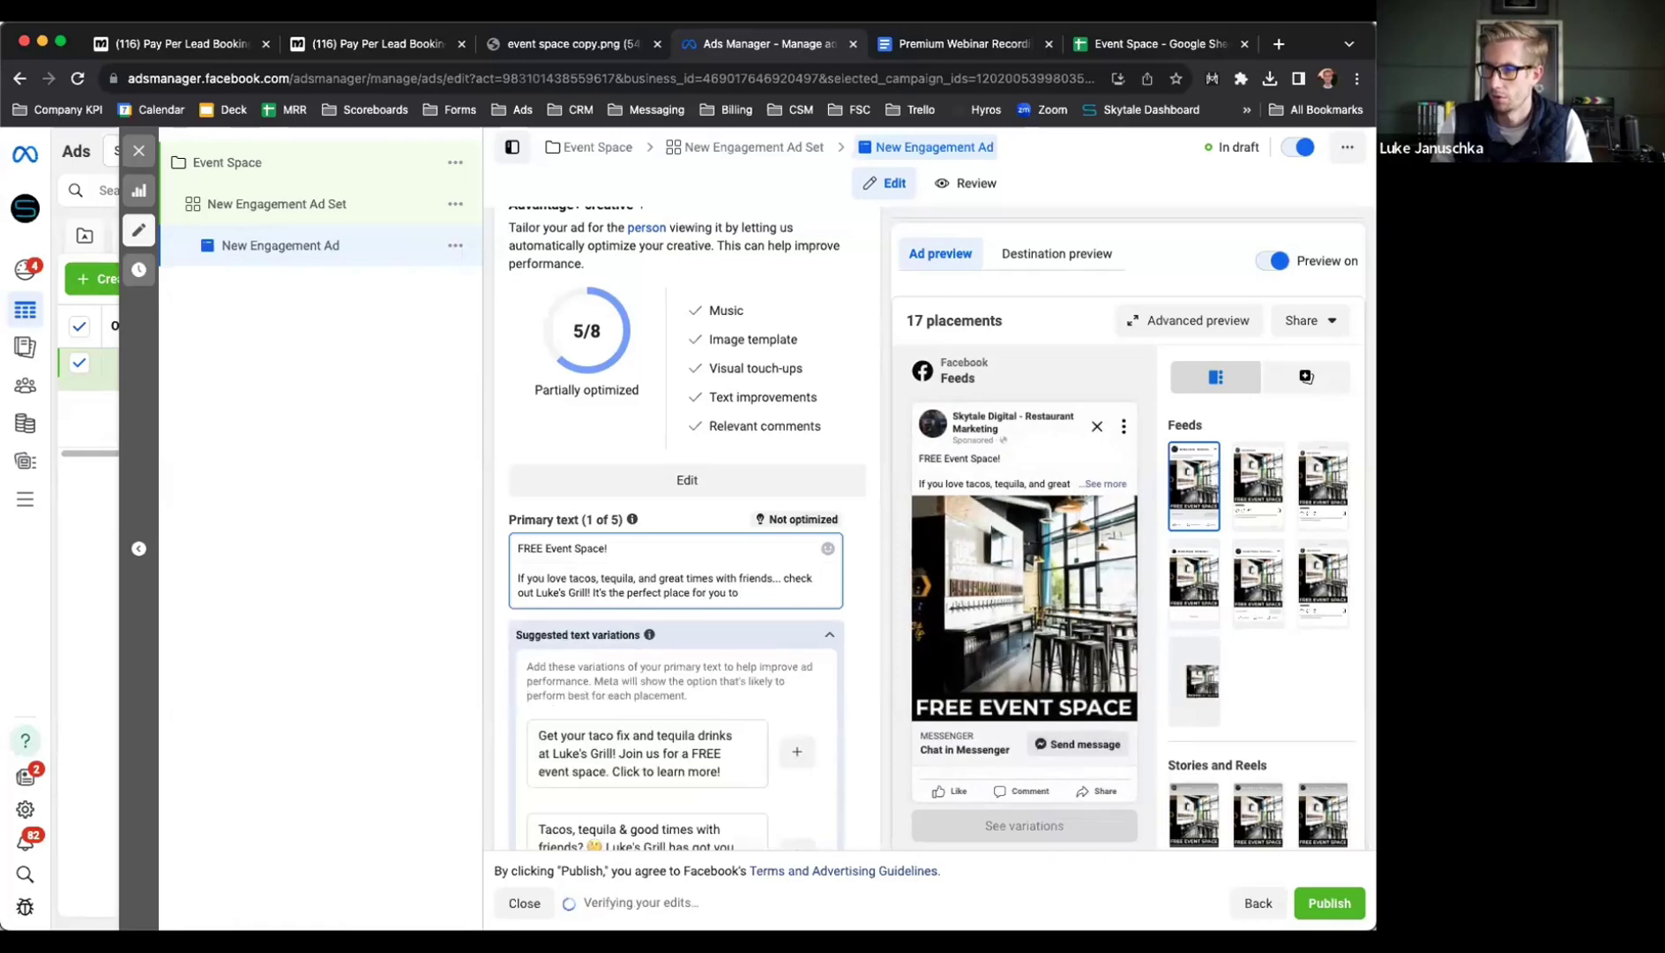
pyautogui.write('throw a party!')
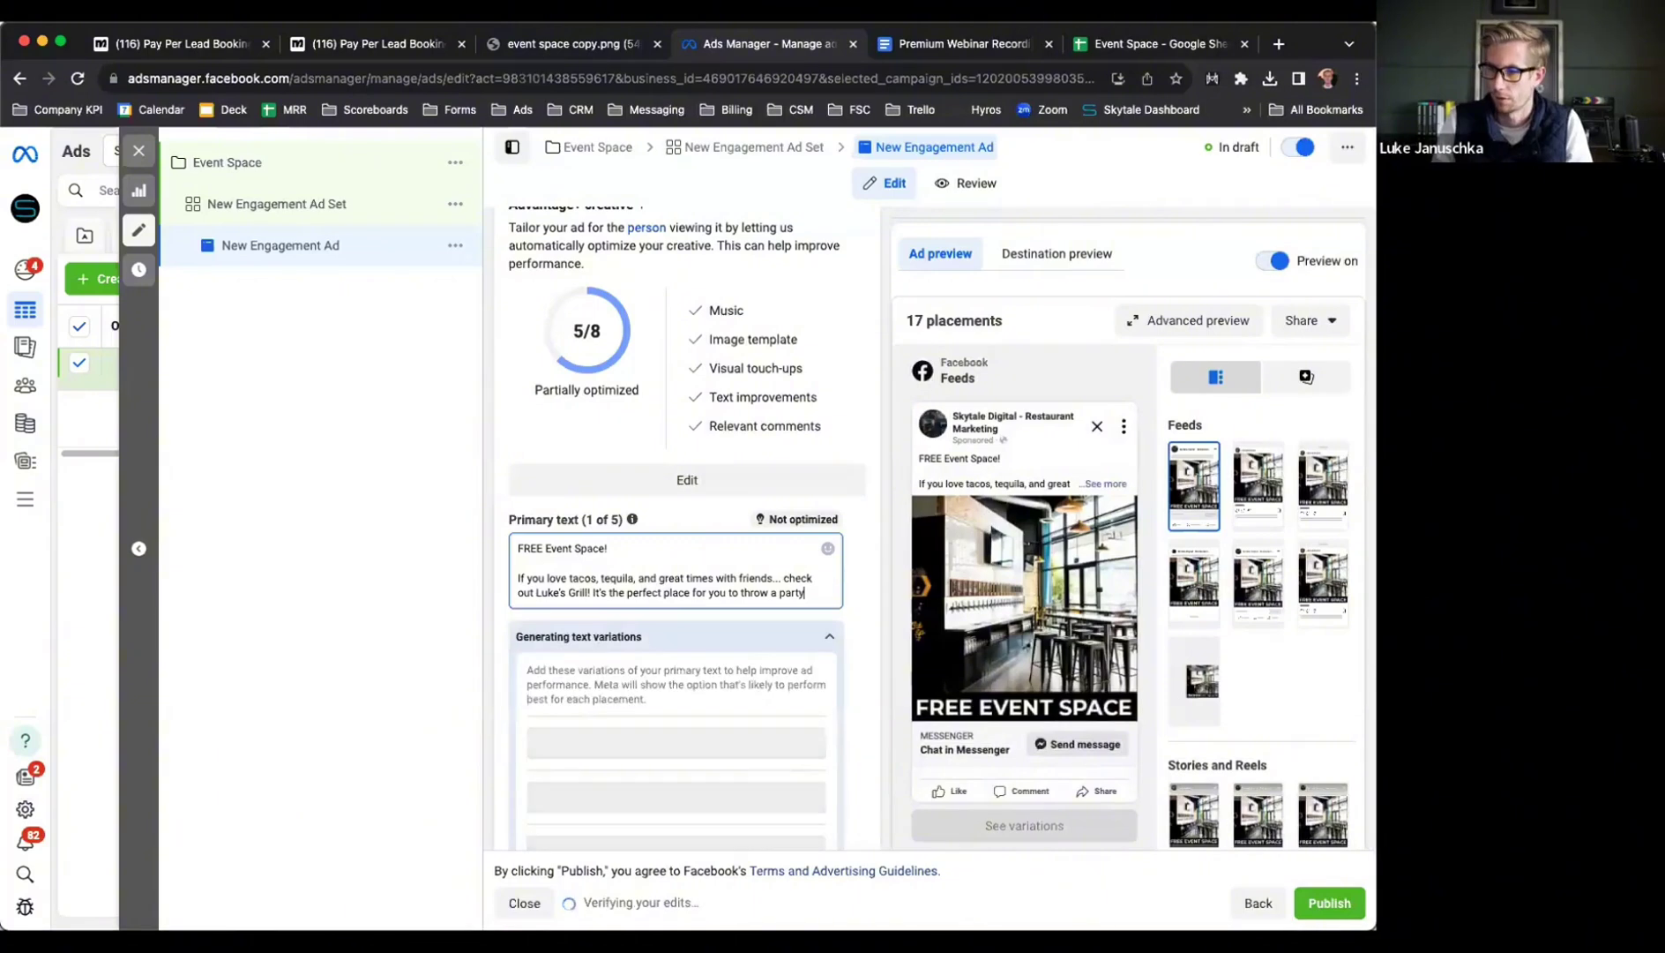
pyautogui.press('Return')
pyautogui.press('Return')
pyautogui.write('-')
pyautogui.press('BackSpace')
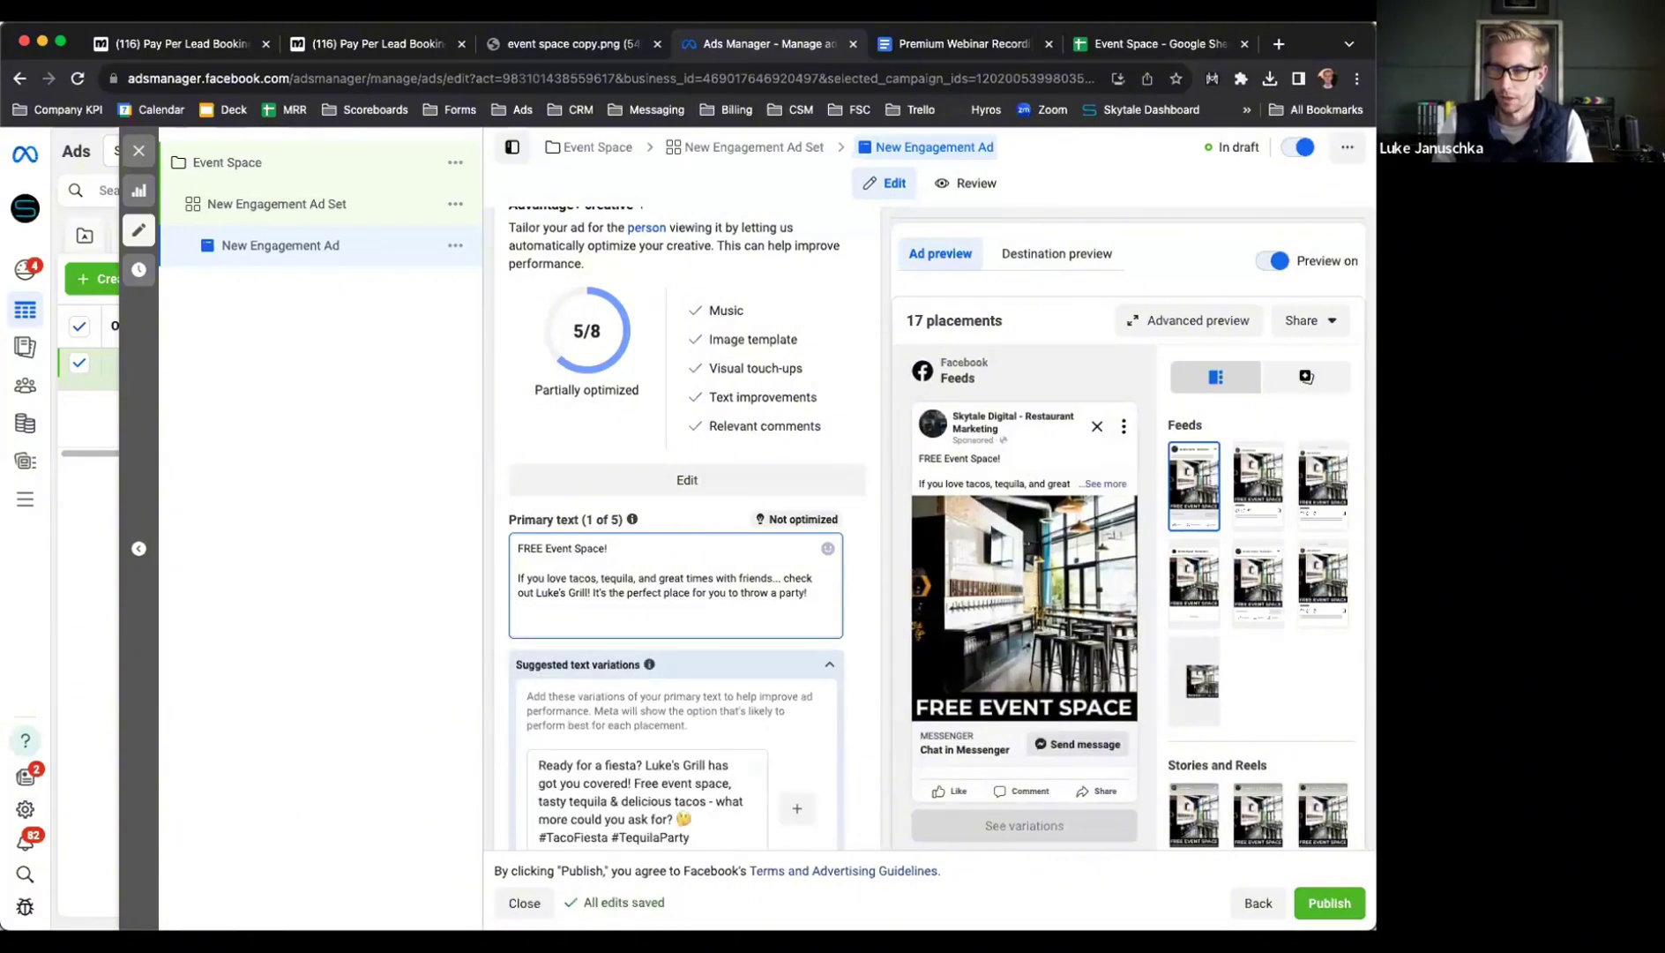
pyautogui.write('party!  ')
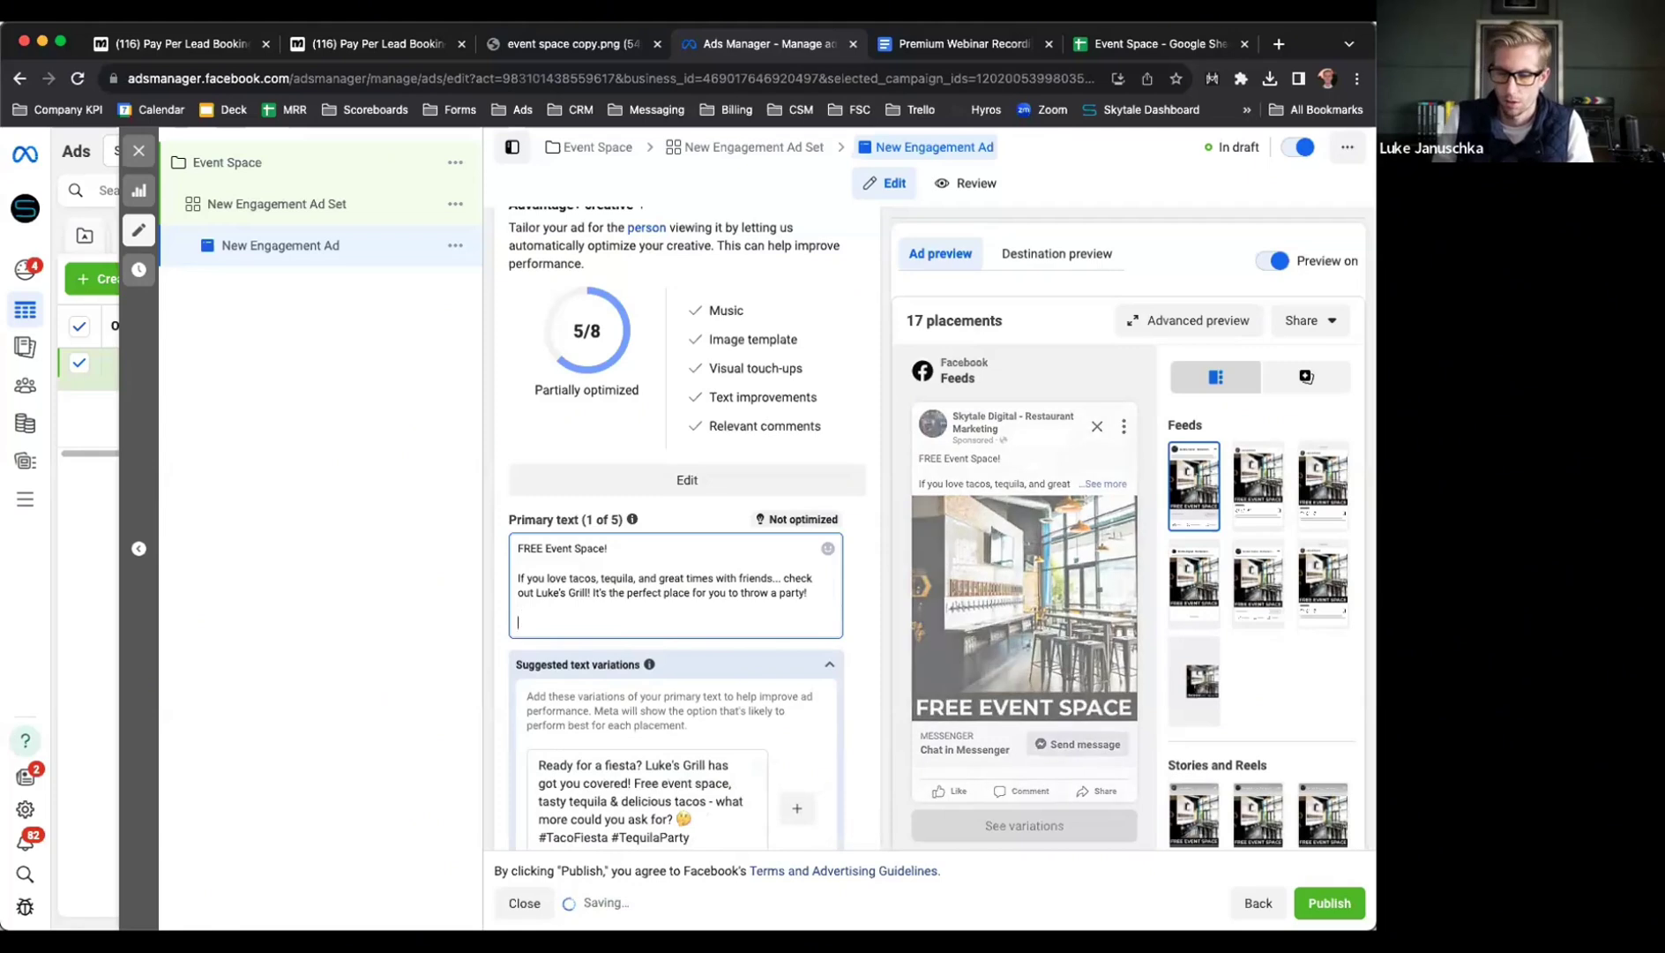
pyautogui.write('- Private')
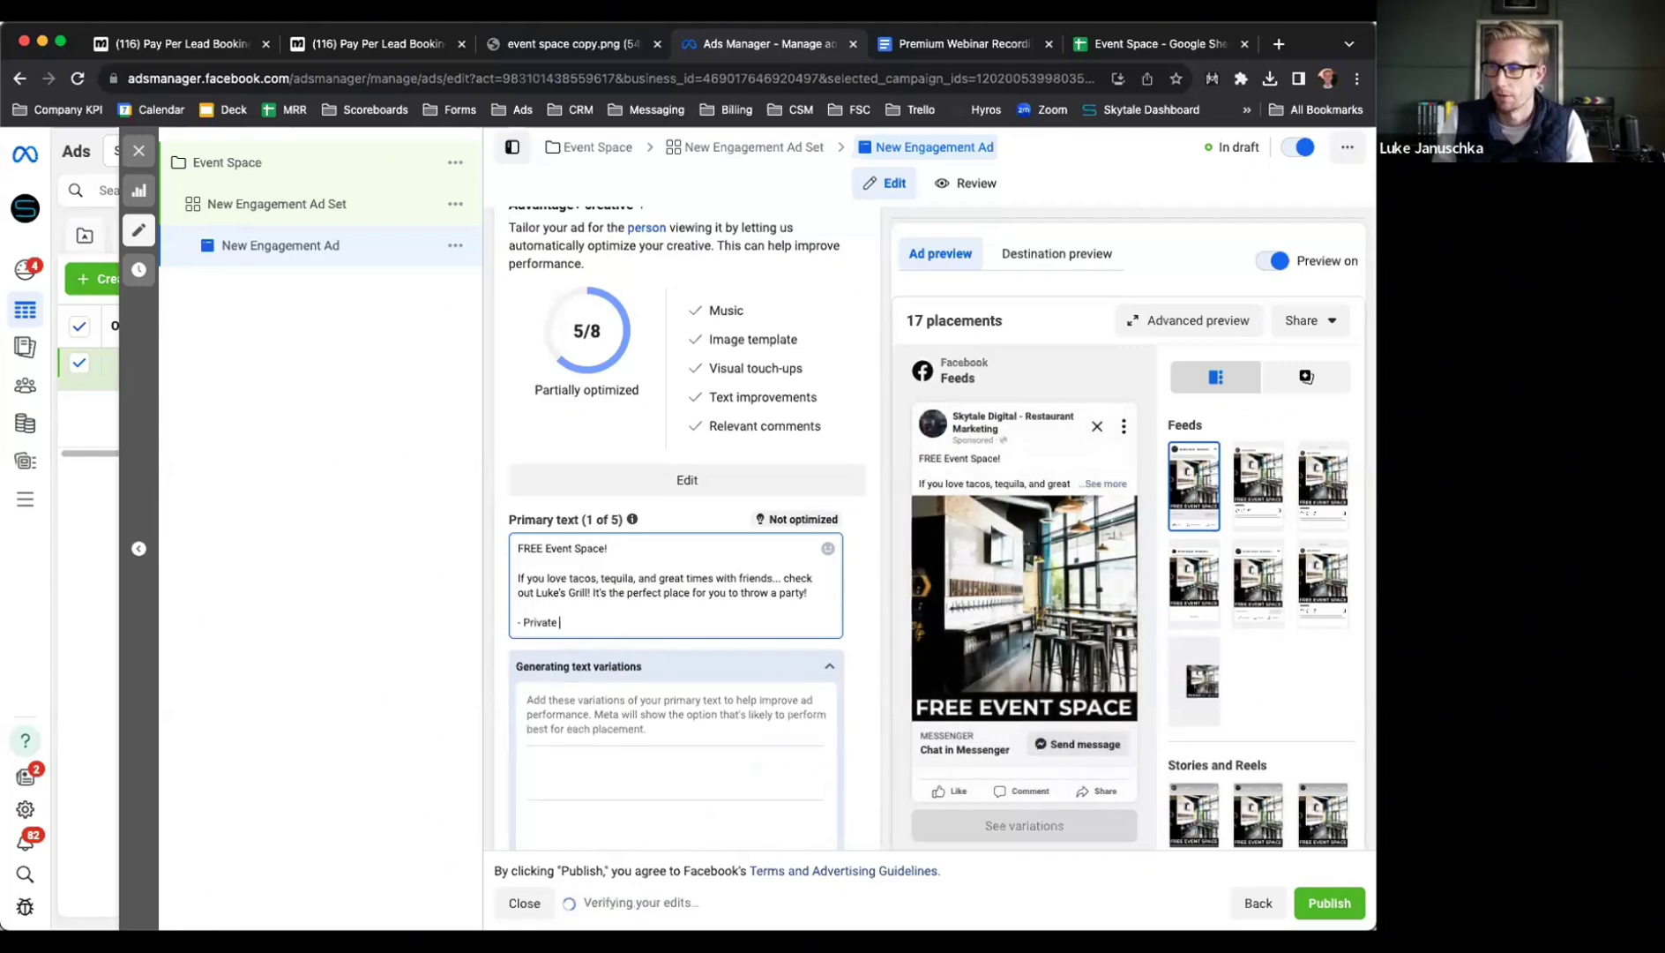
pyautogui.write(' Parties')
# Add dashed list lines '- Events', '- Birthday Parties' and '- Anniversaries' to the primary text
pyautogui.press('Return')
pyautogui.write('-')
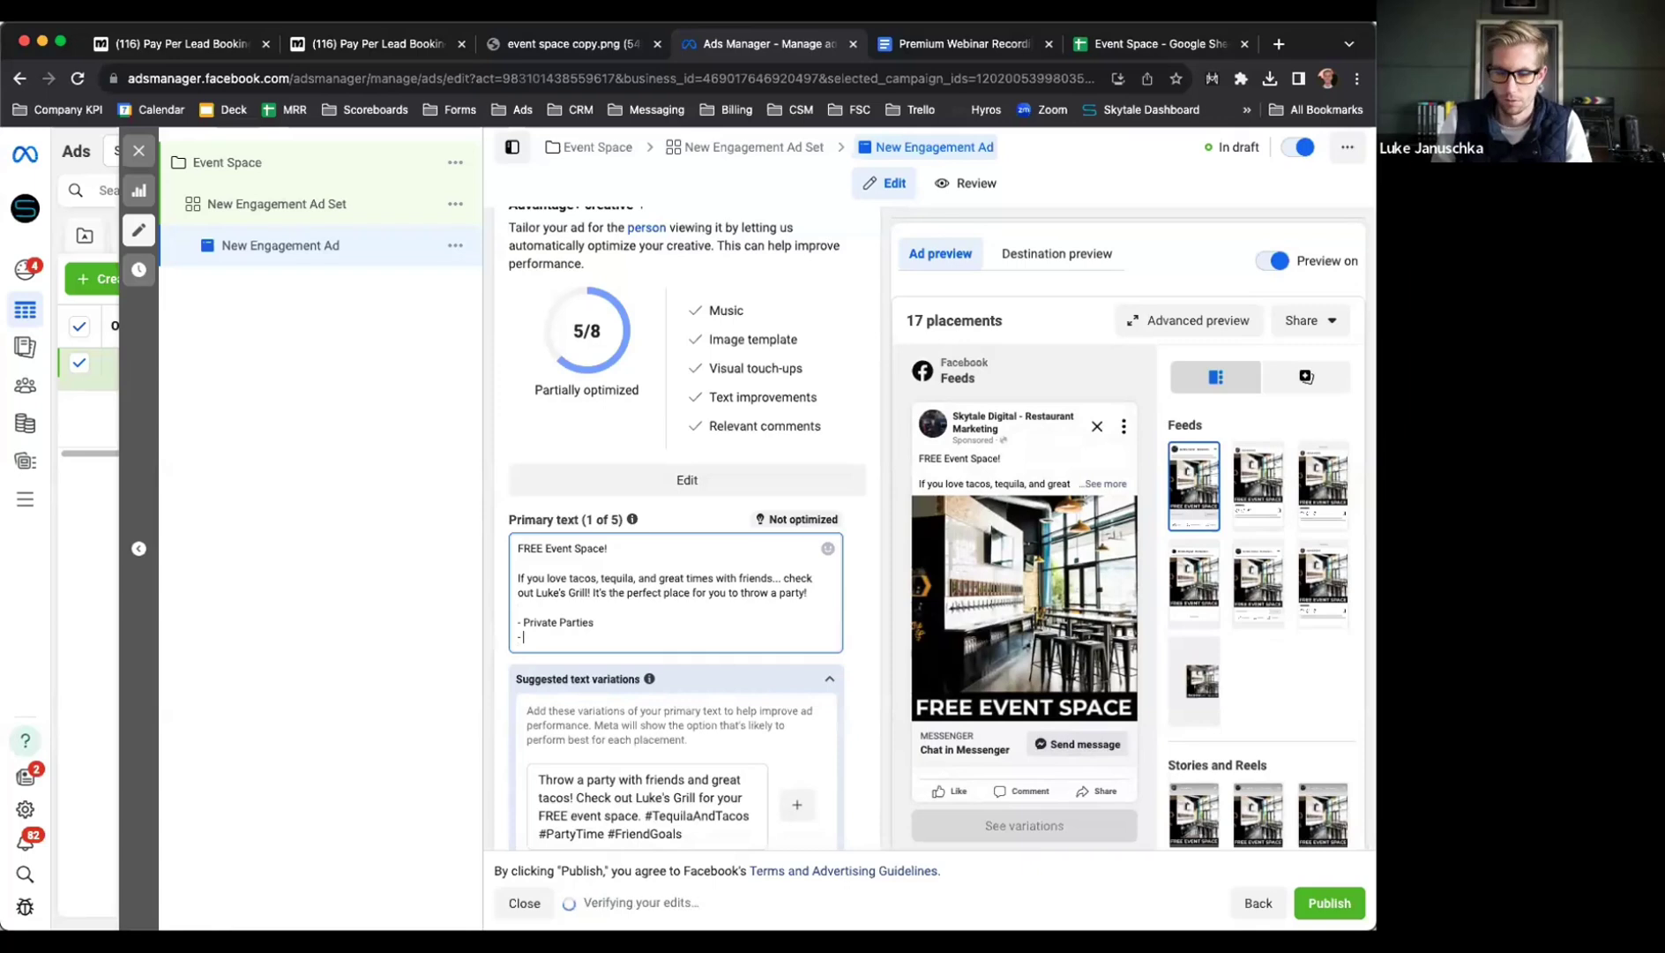
pyautogui.write(' Events')
pyautogui.press('Return')
pyautogui.write('- Birthday Parties')
pyautogui.press('Return')
pyautogui.write('A')
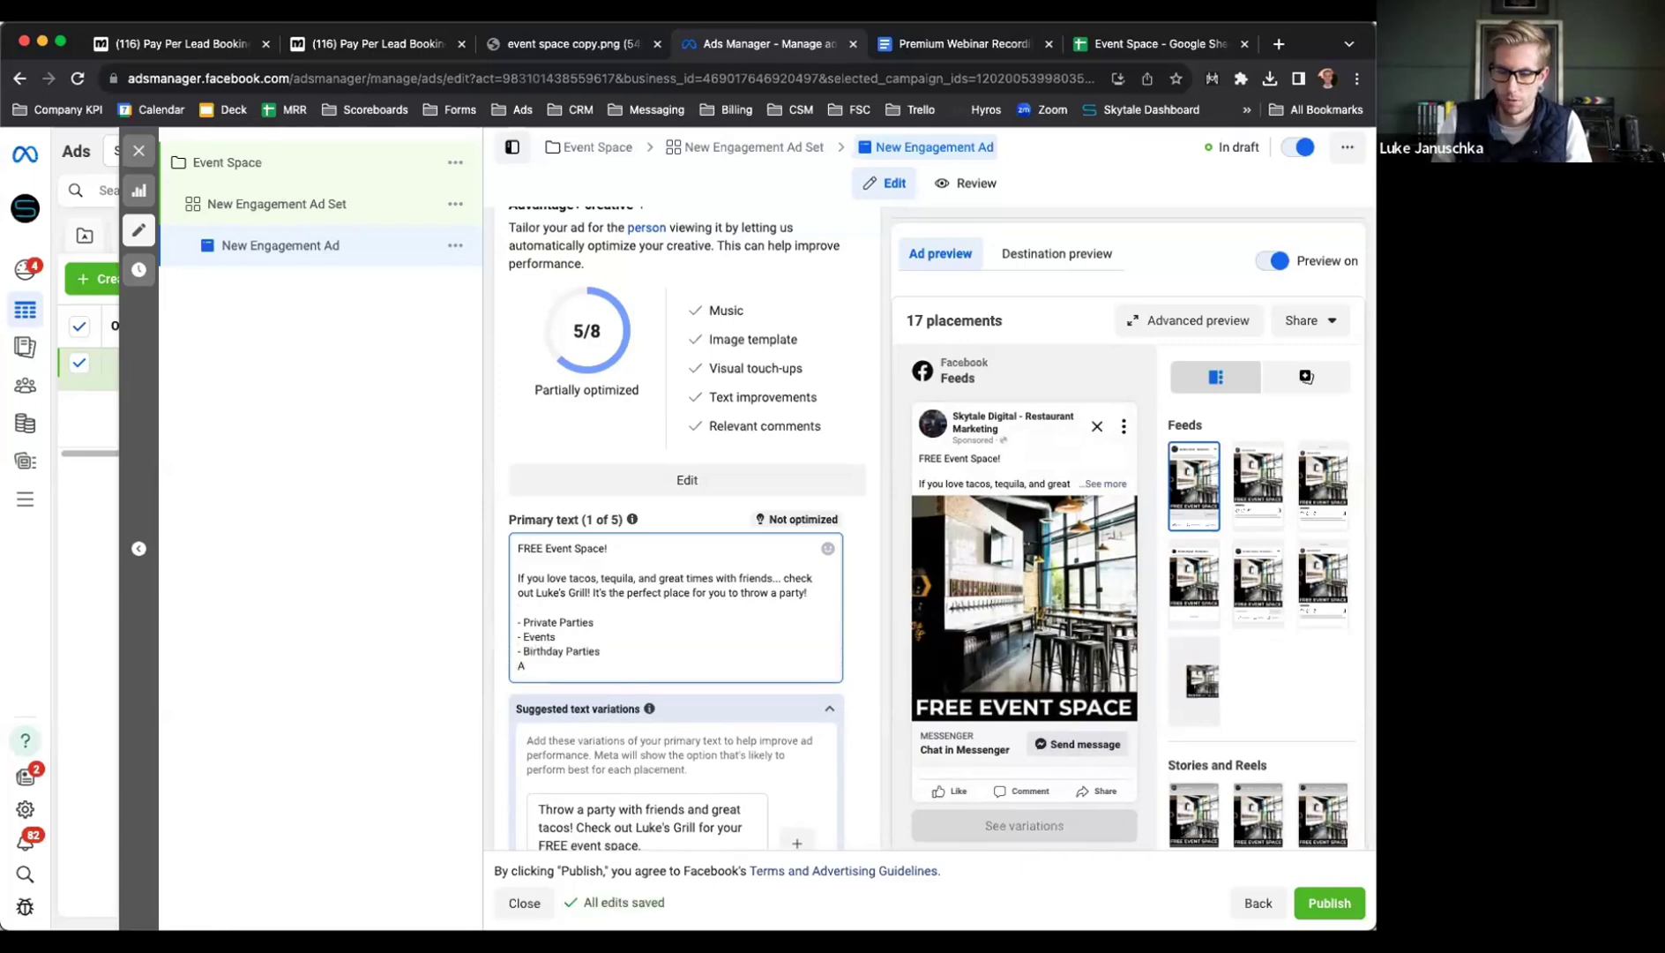
pyautogui.press('BackSpace')
pyautogui.write('- A')
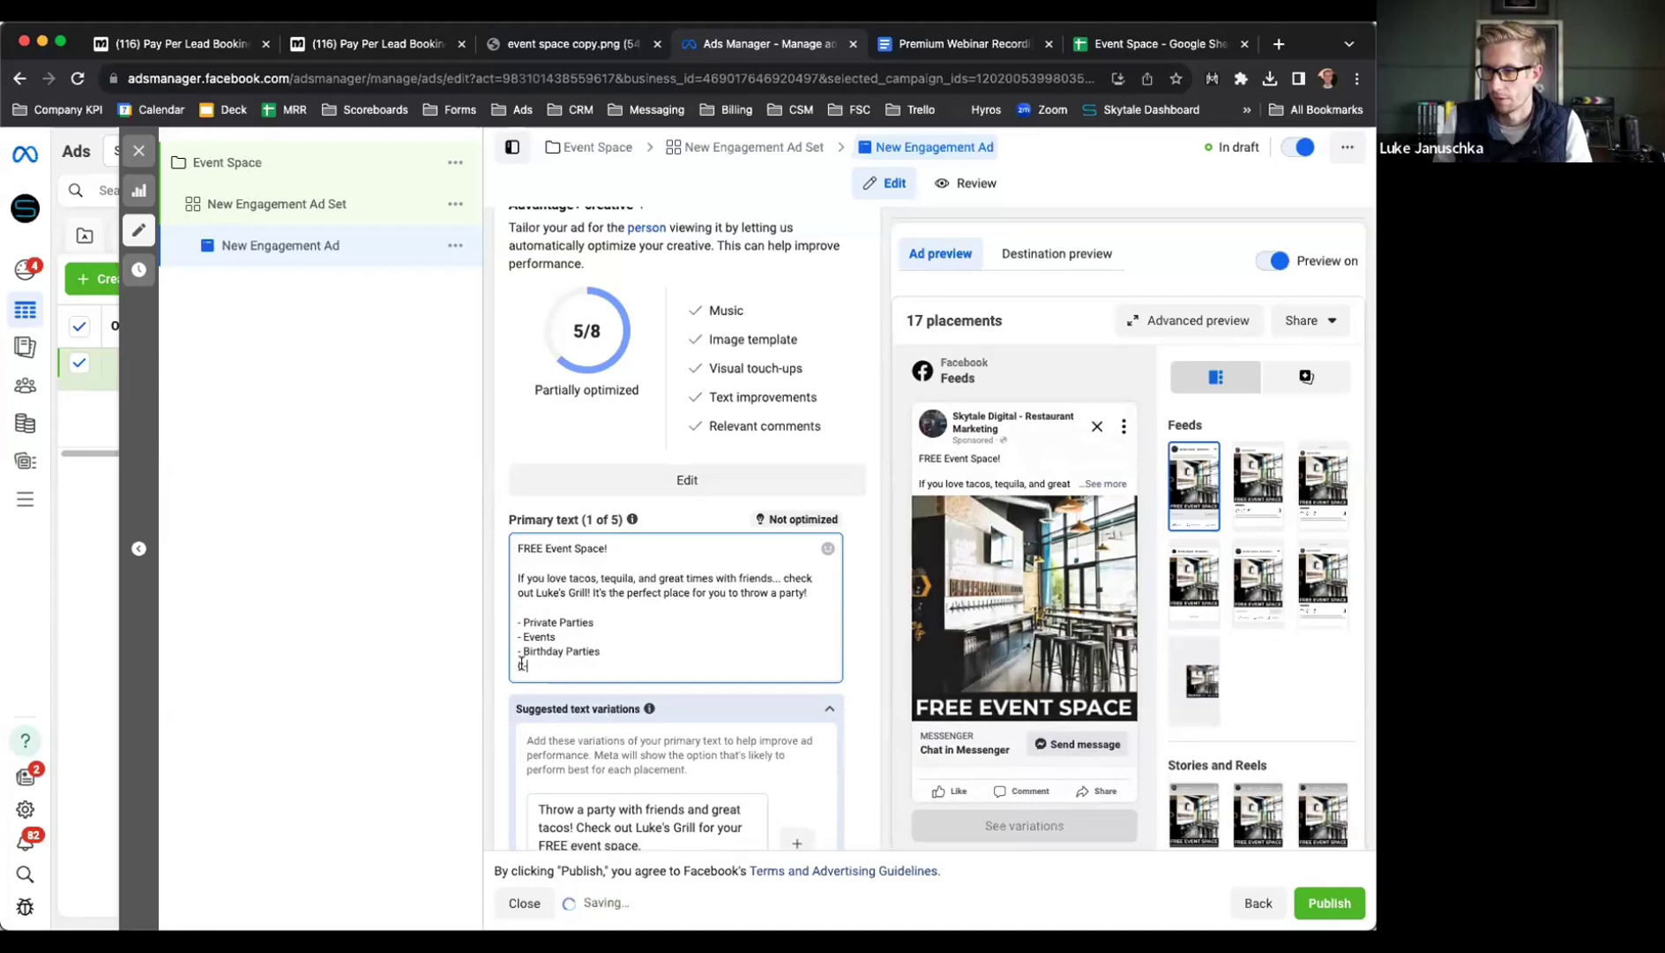
pyautogui.write('nniver')
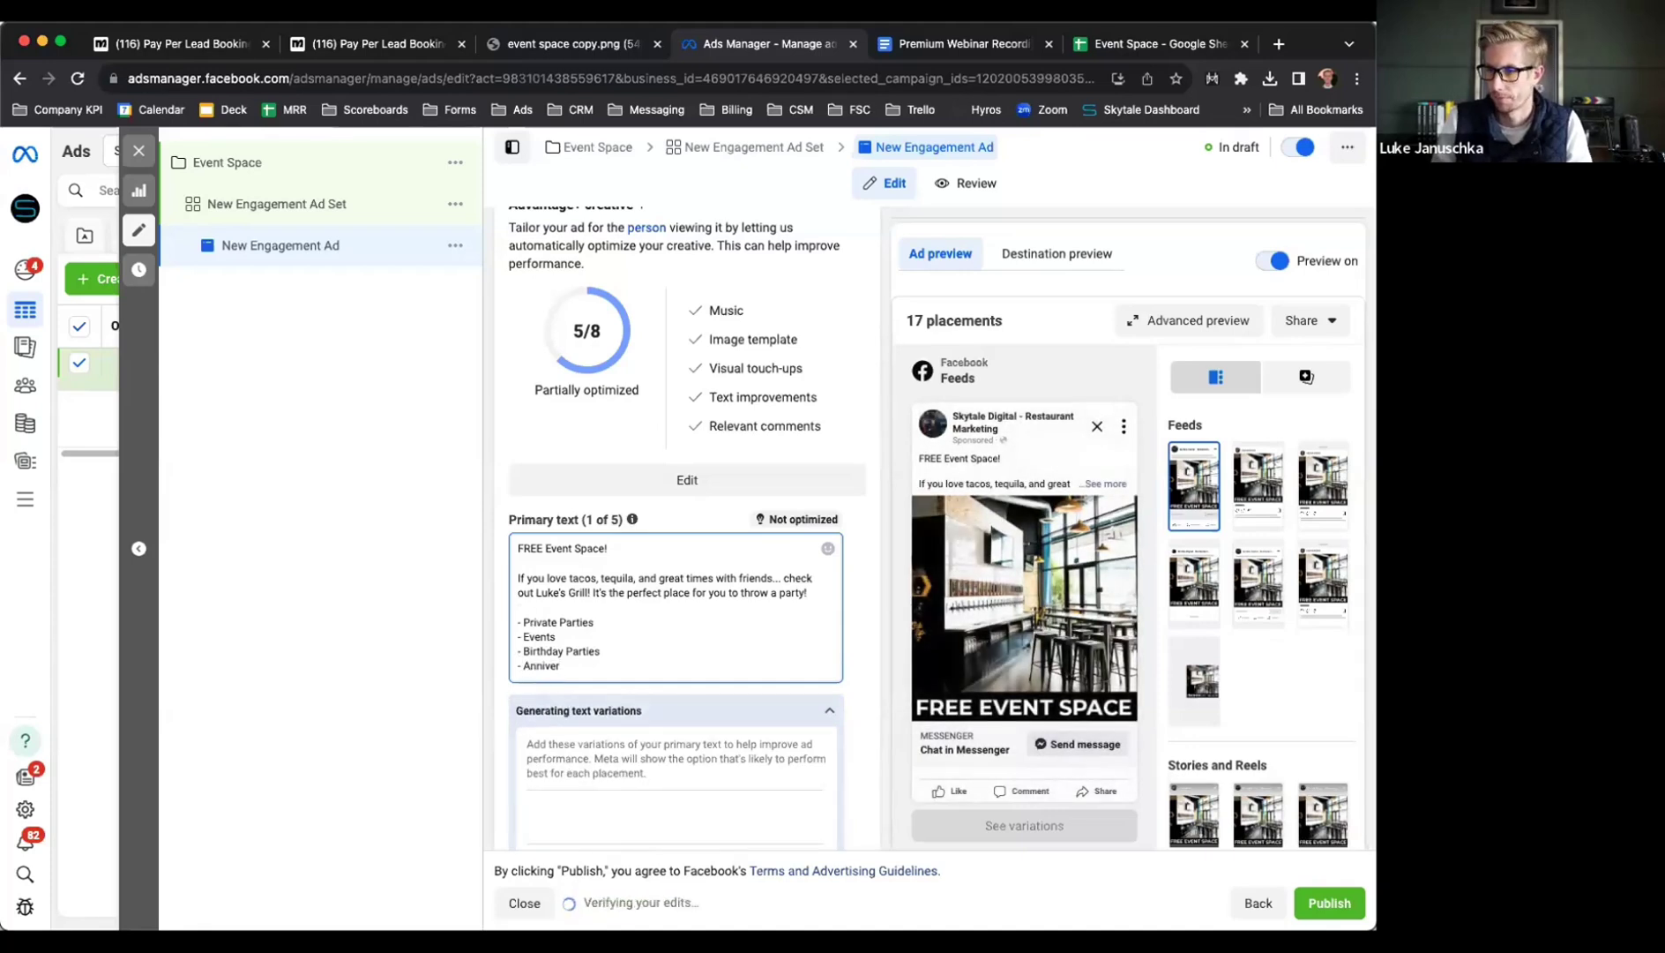
pyautogui.write('saries')
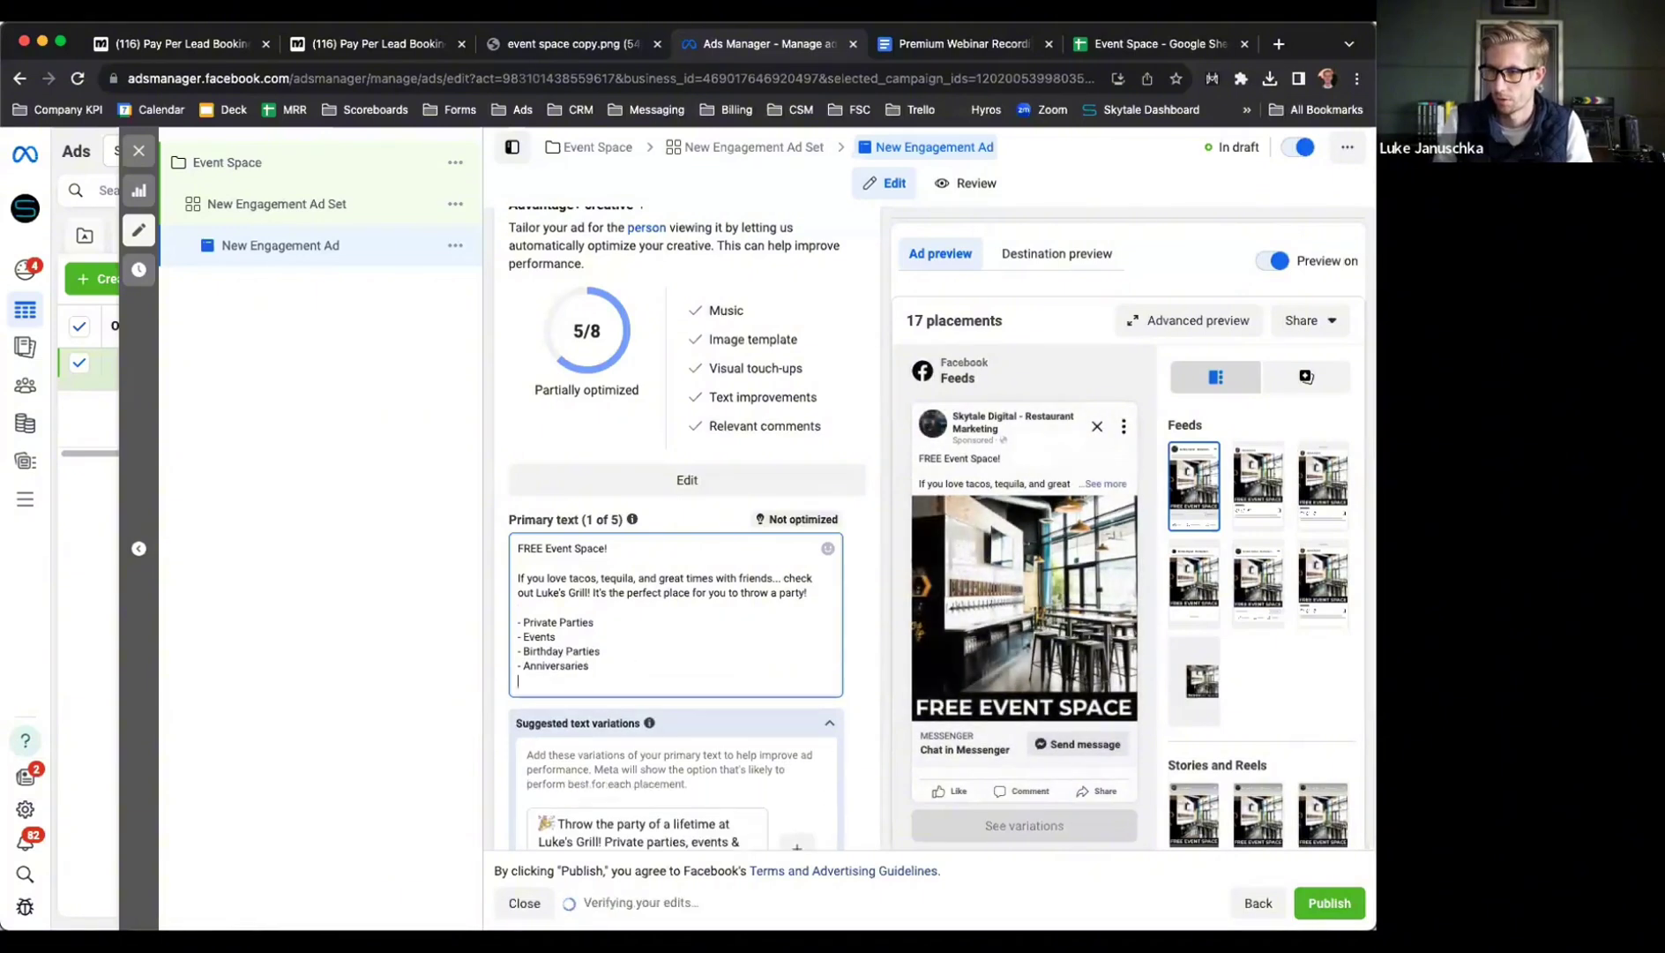
# Add '- Bachelorette/Bachelor Parties', then begin the line 'Click the link below to register for free'
pyautogui.press('Return')
pyautogui.write('-')
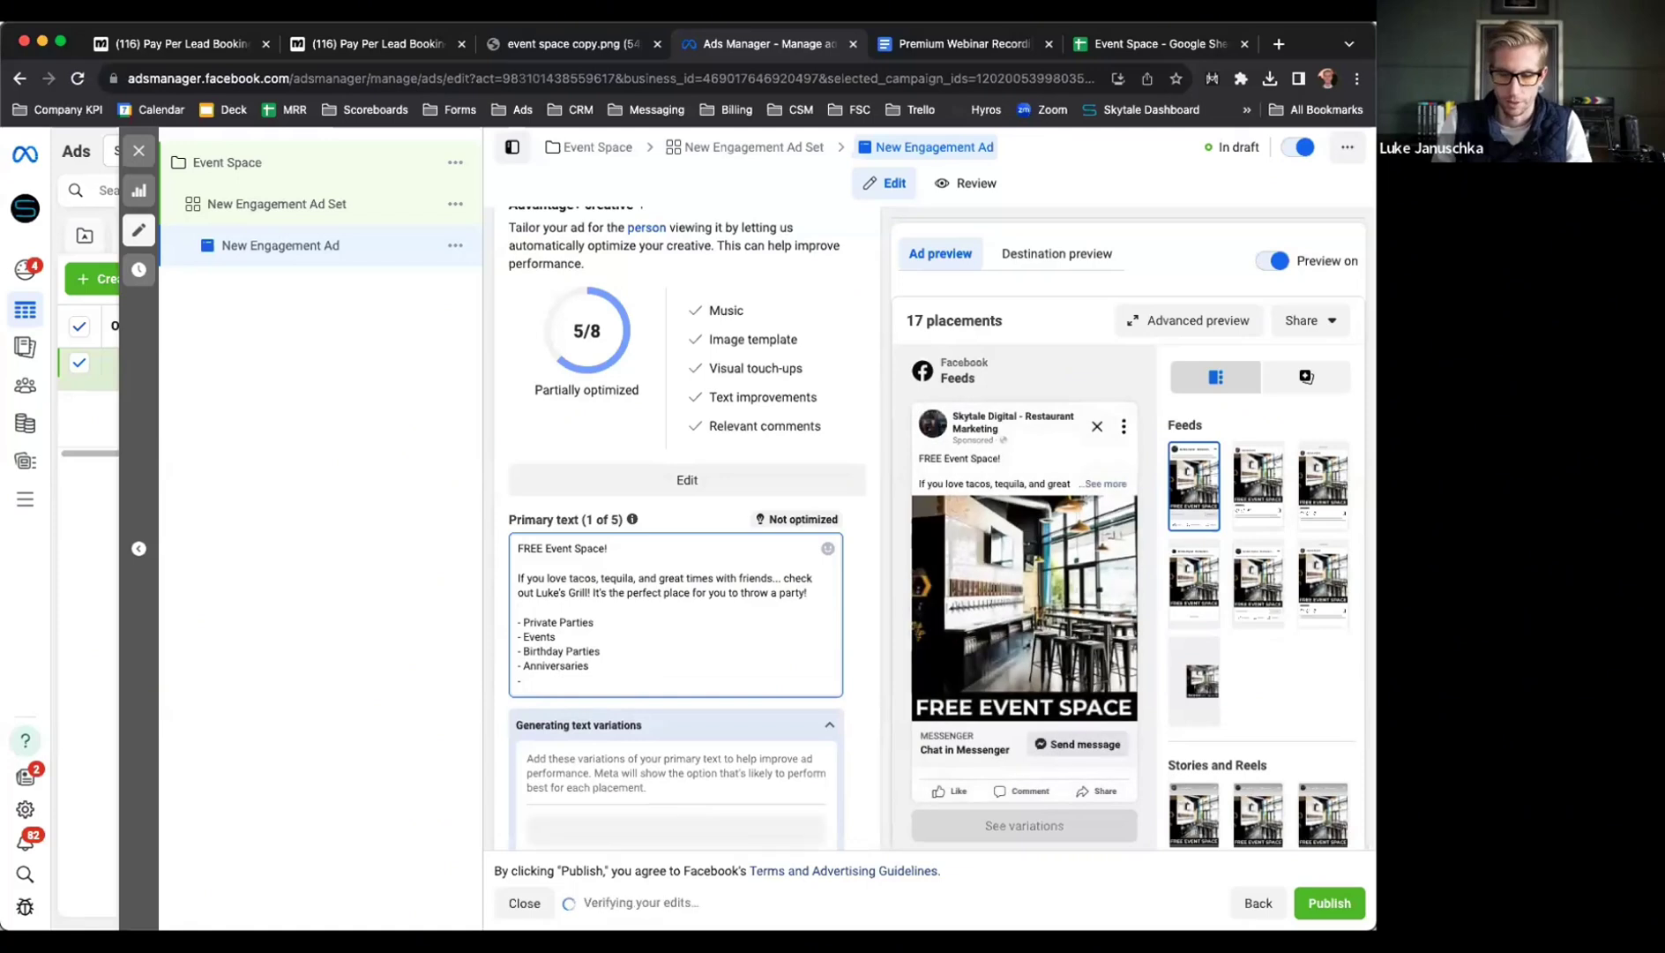
pyautogui.write(' Bac')
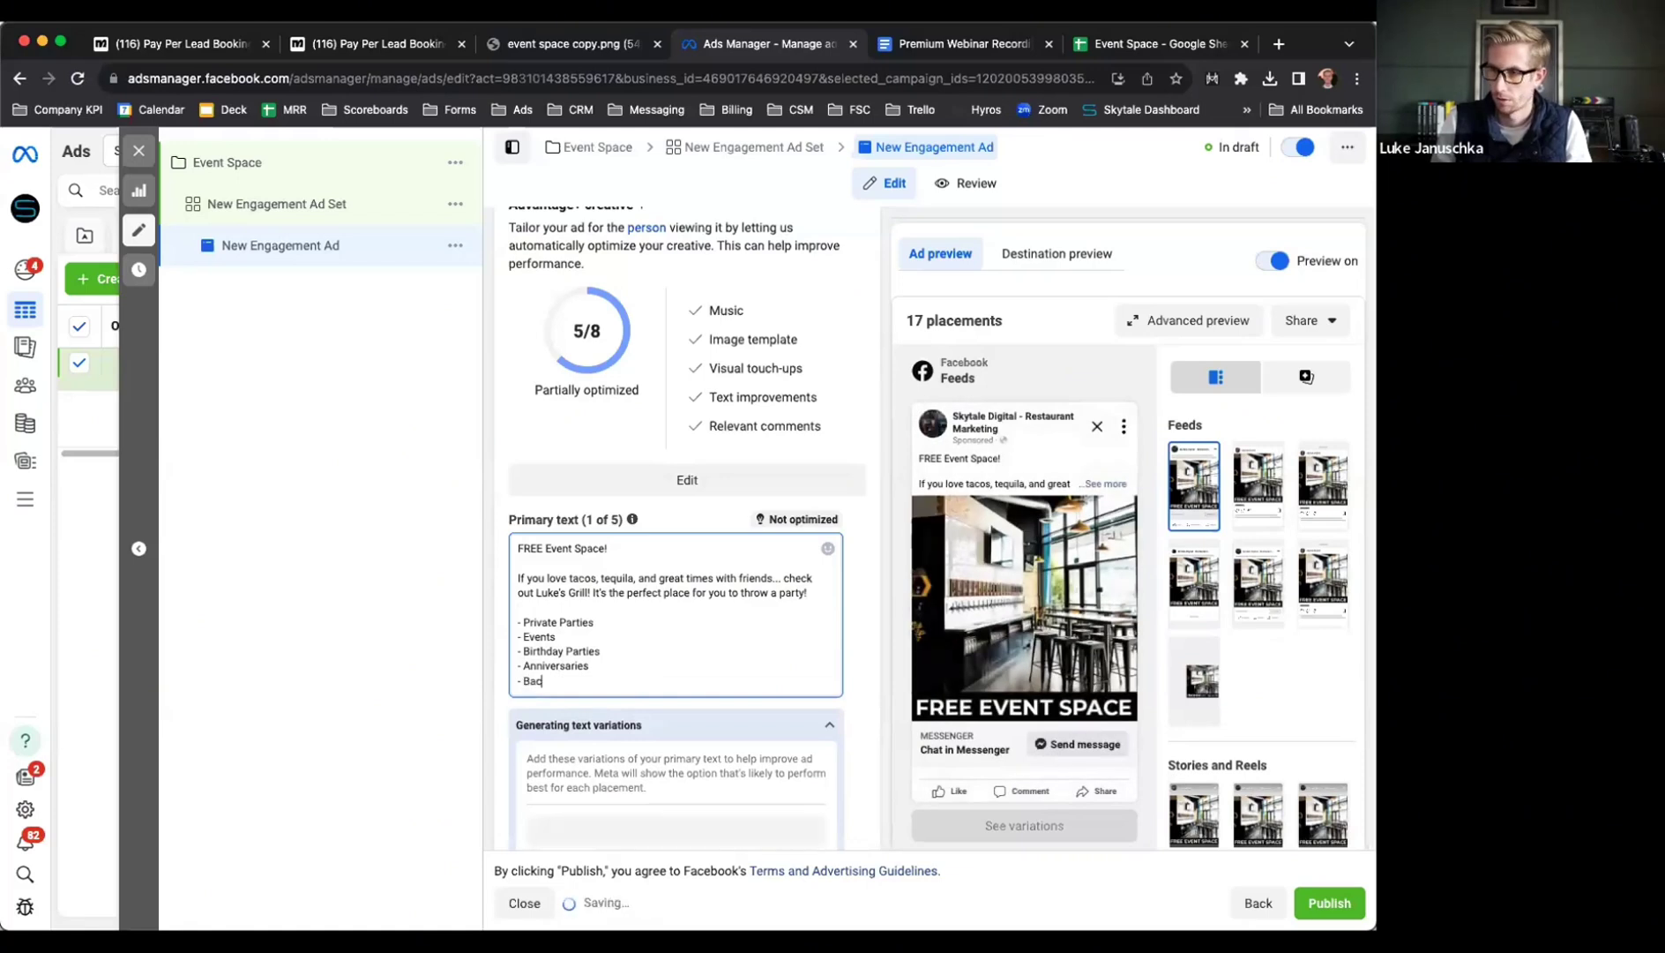
pyautogui.write('helorette Par')
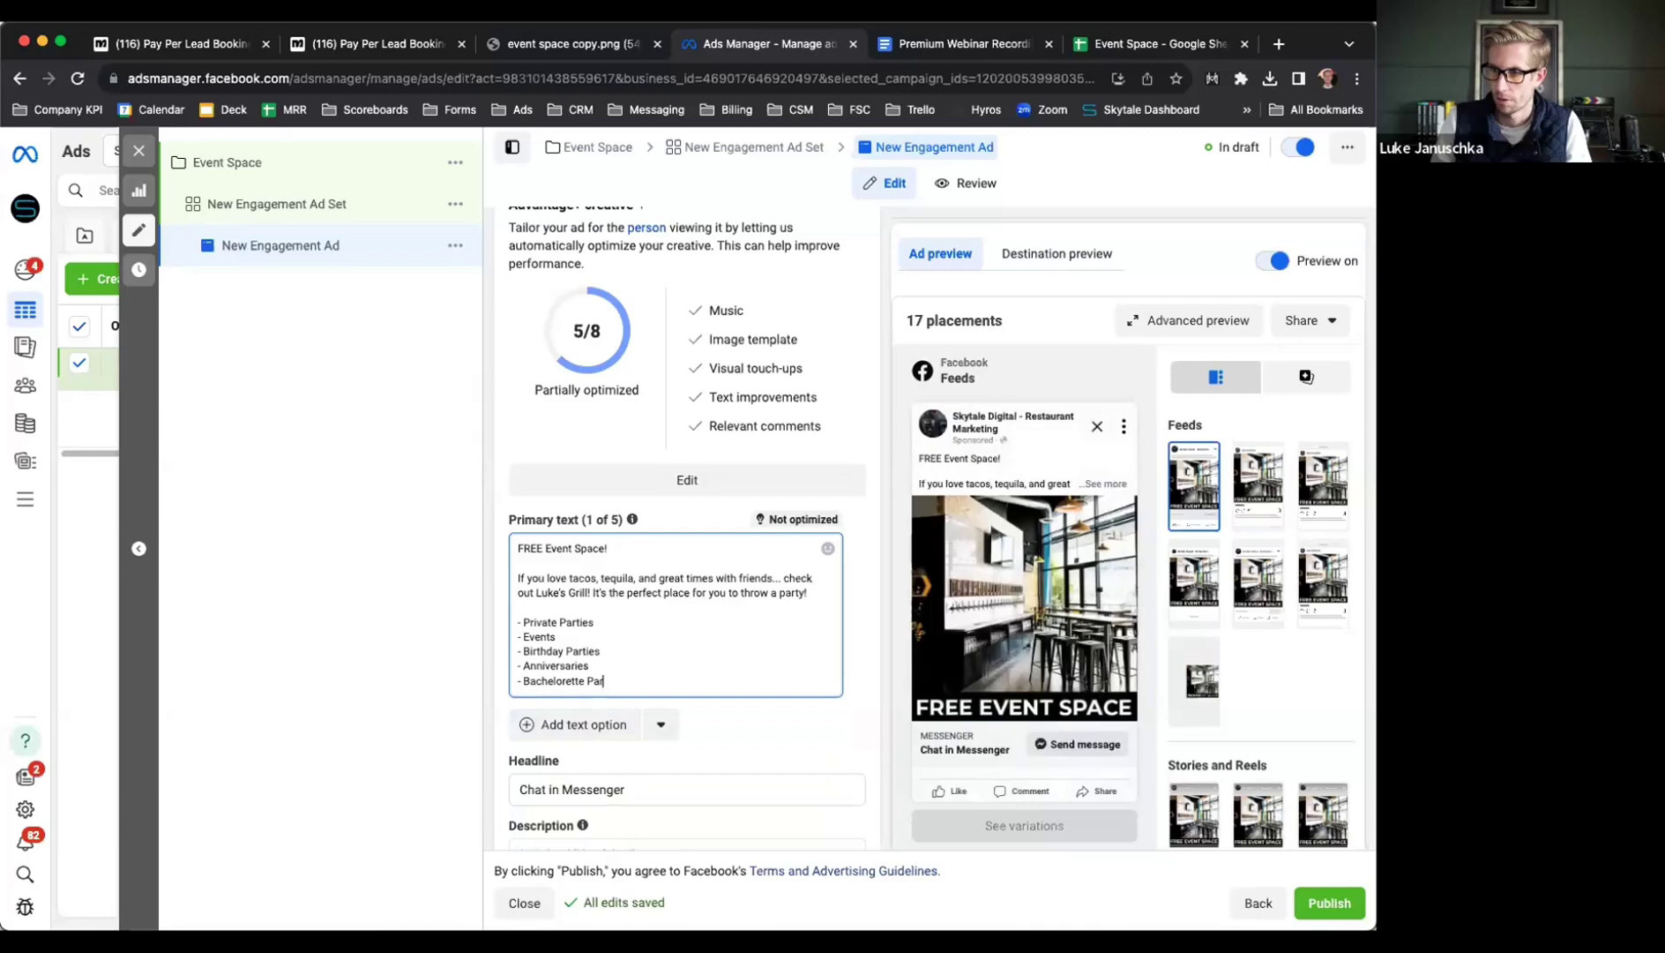
pyautogui.write('ties')
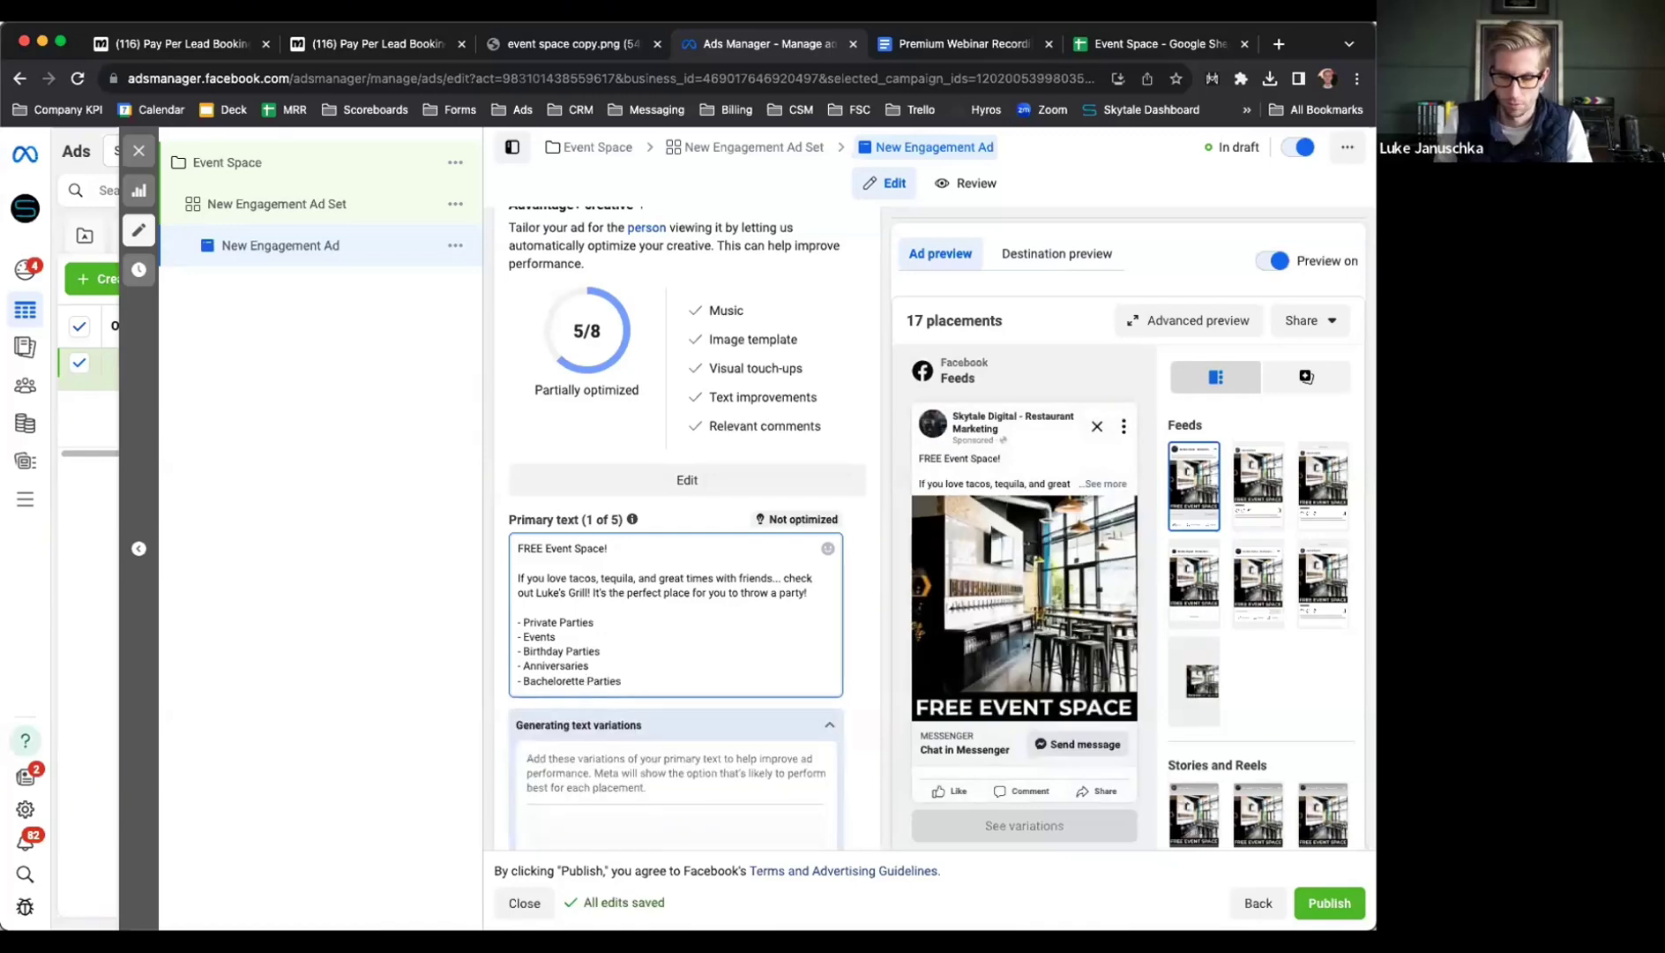
pyautogui.click(583, 680)
pyautogui.write('/Bachelor')
pyautogui.press('End')
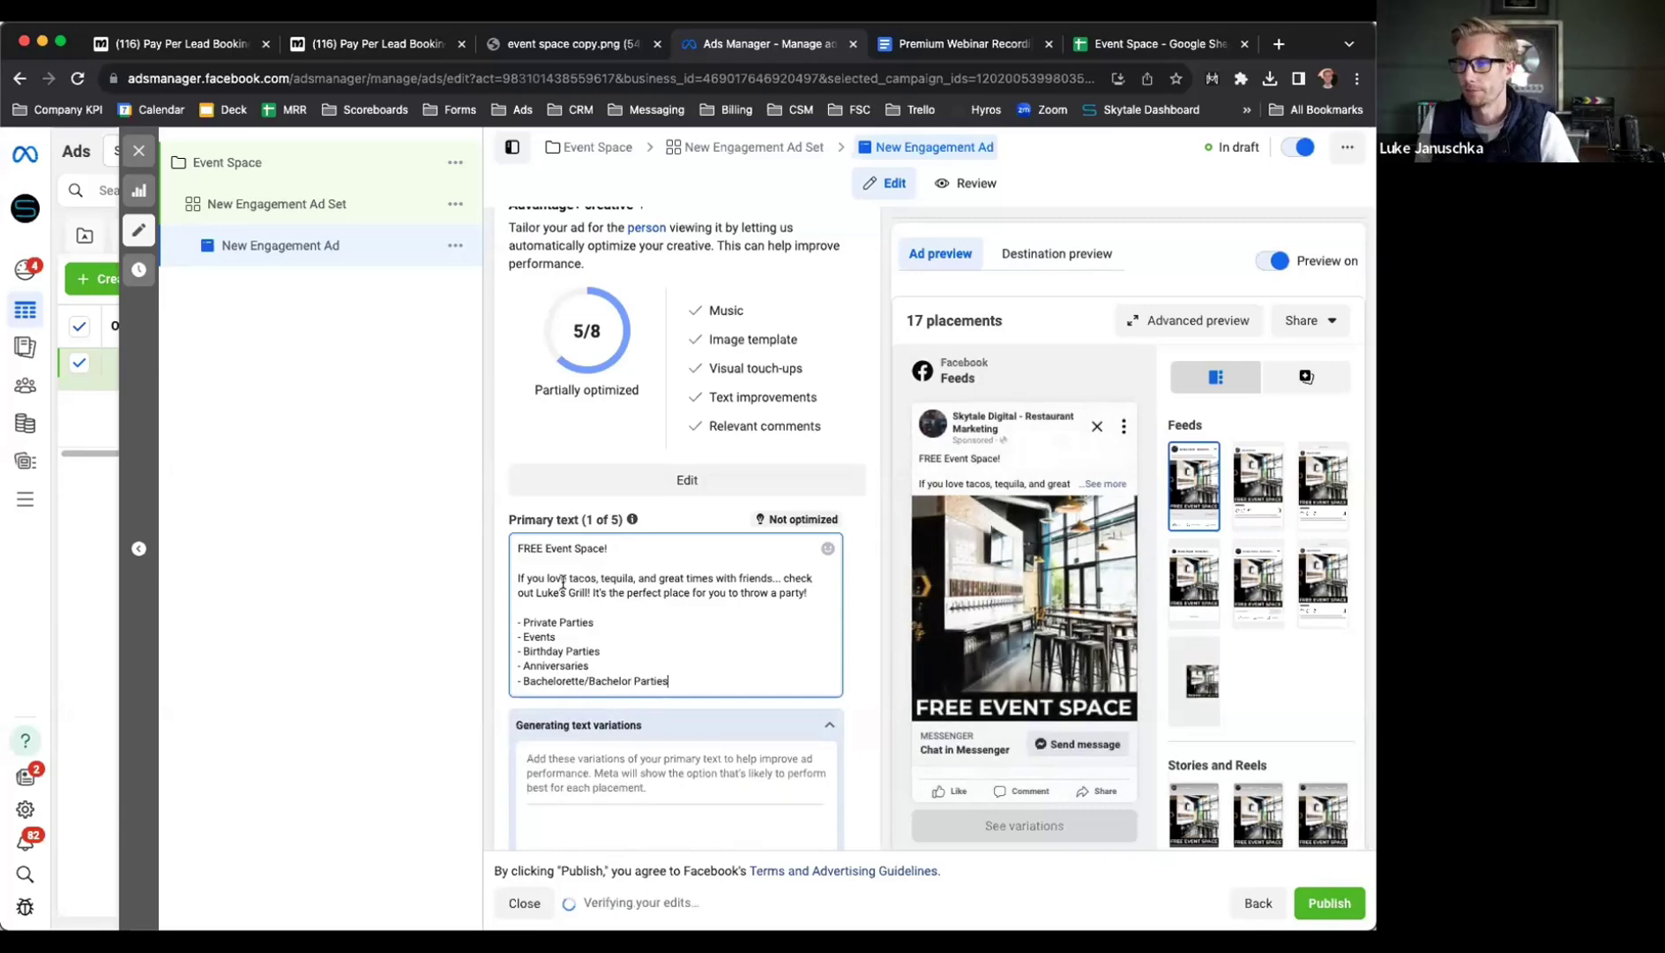
pyautogui.press('Return')
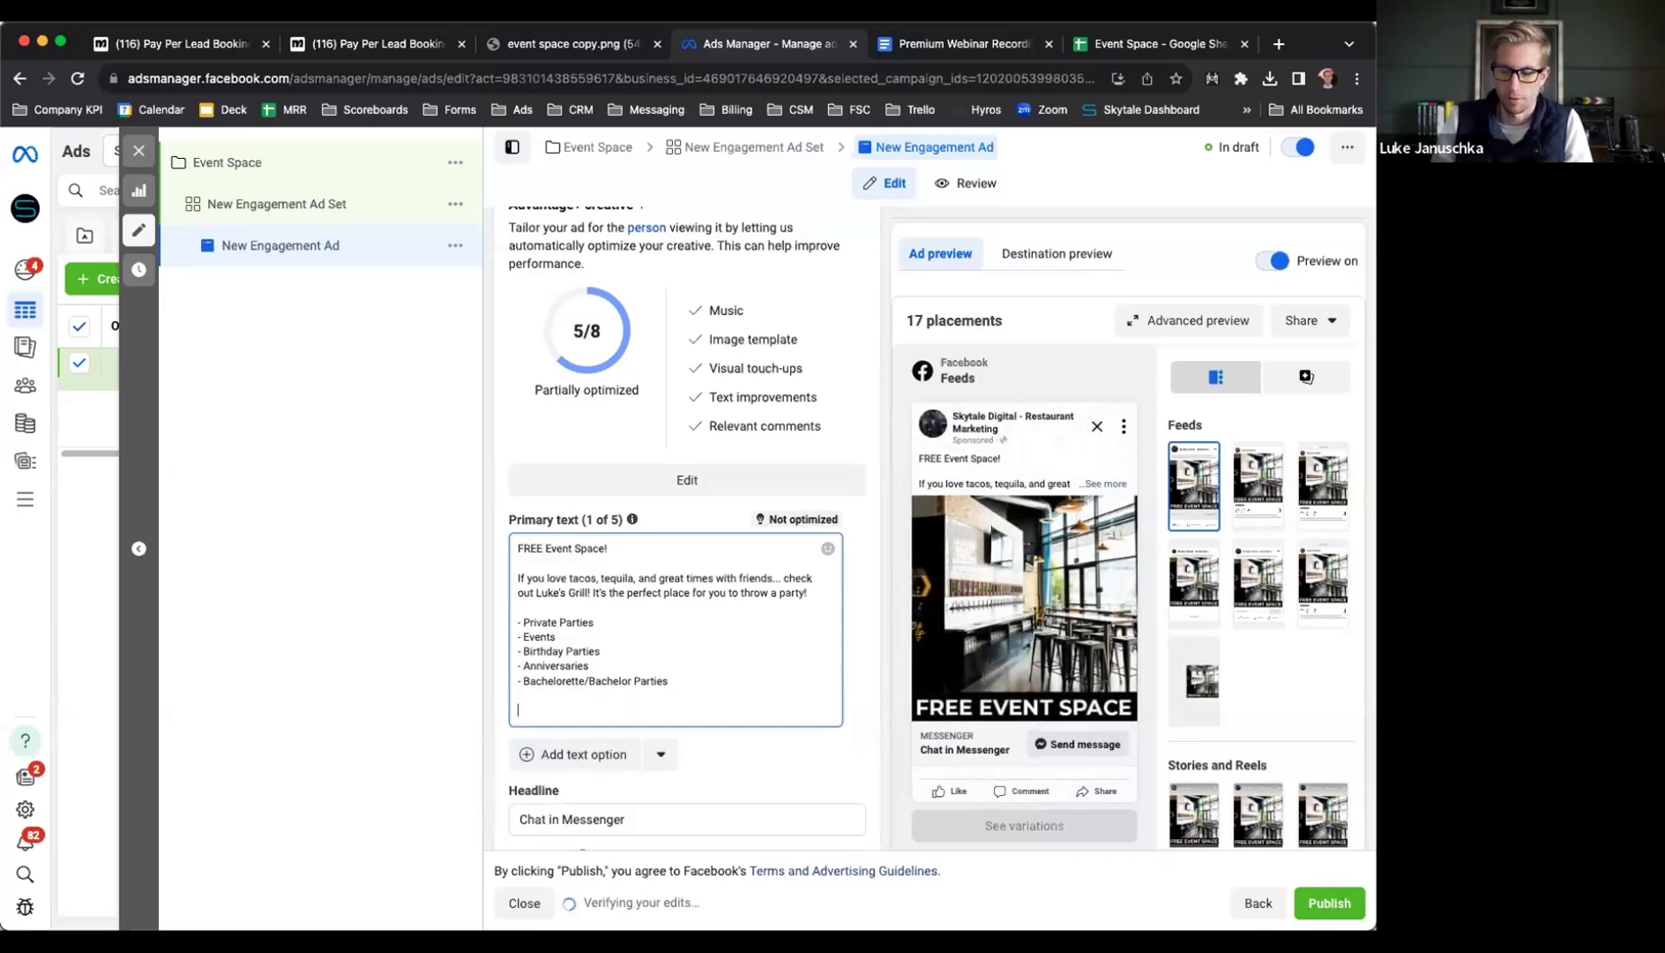
pyautogui.write('Click the link below to register for free.')
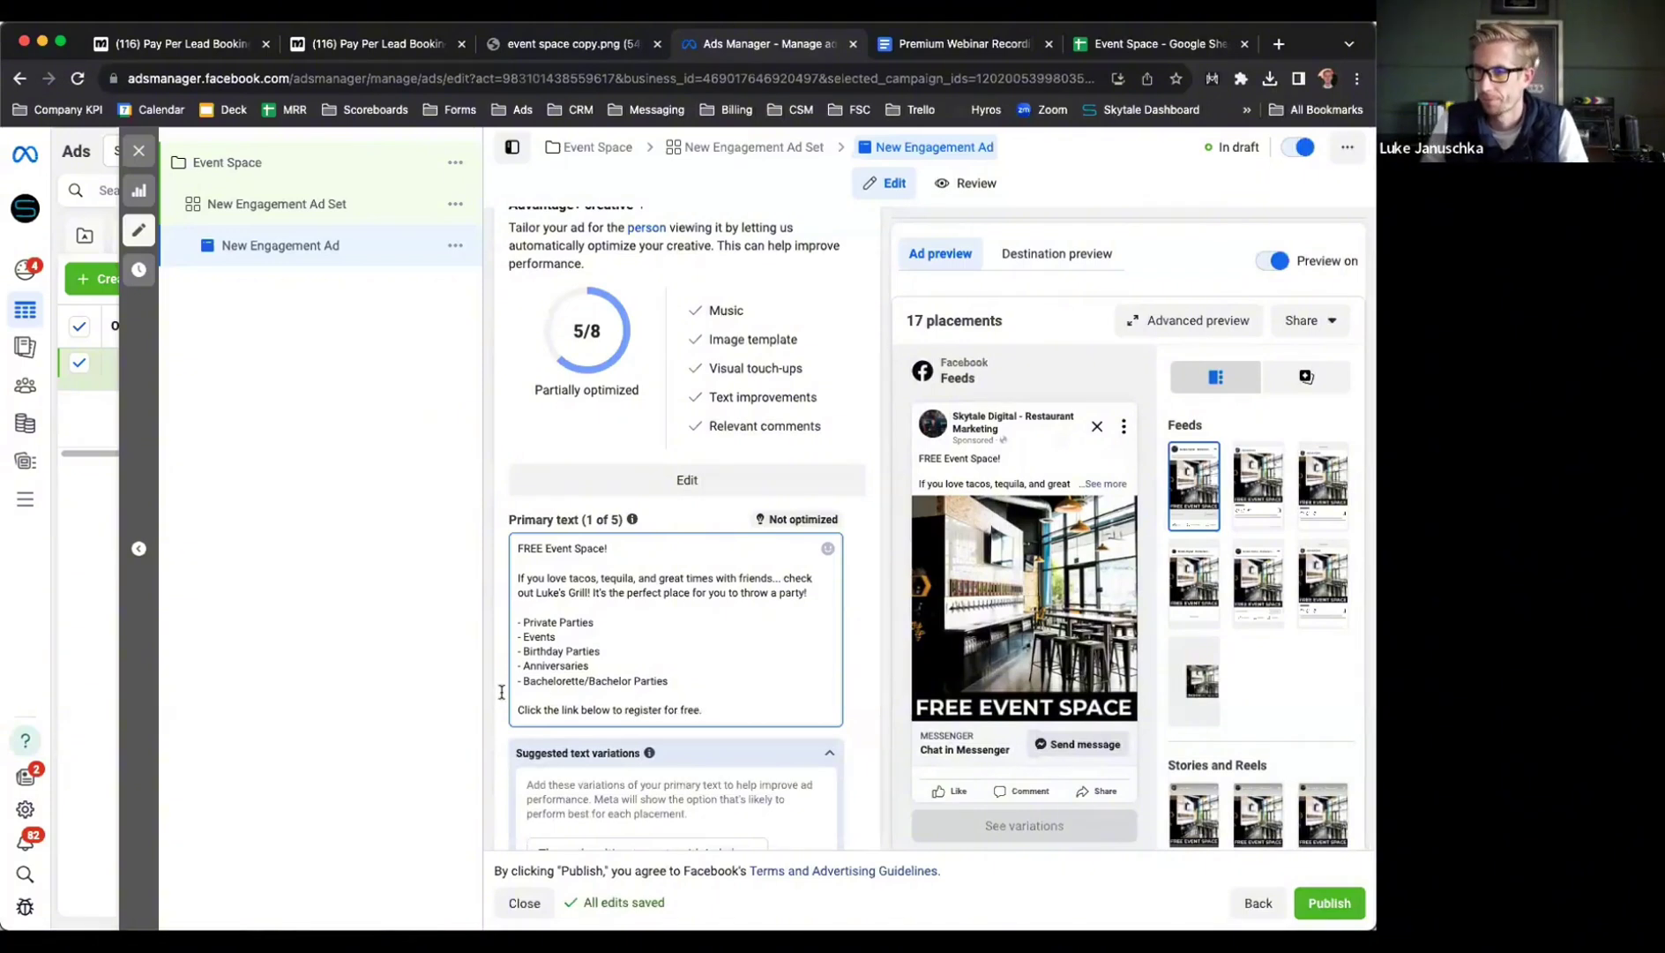
# Replace the 'Chat in Messenger' headline with 'Register For Free Event Space'
pyautogui.scroll(-5, 492, 698)
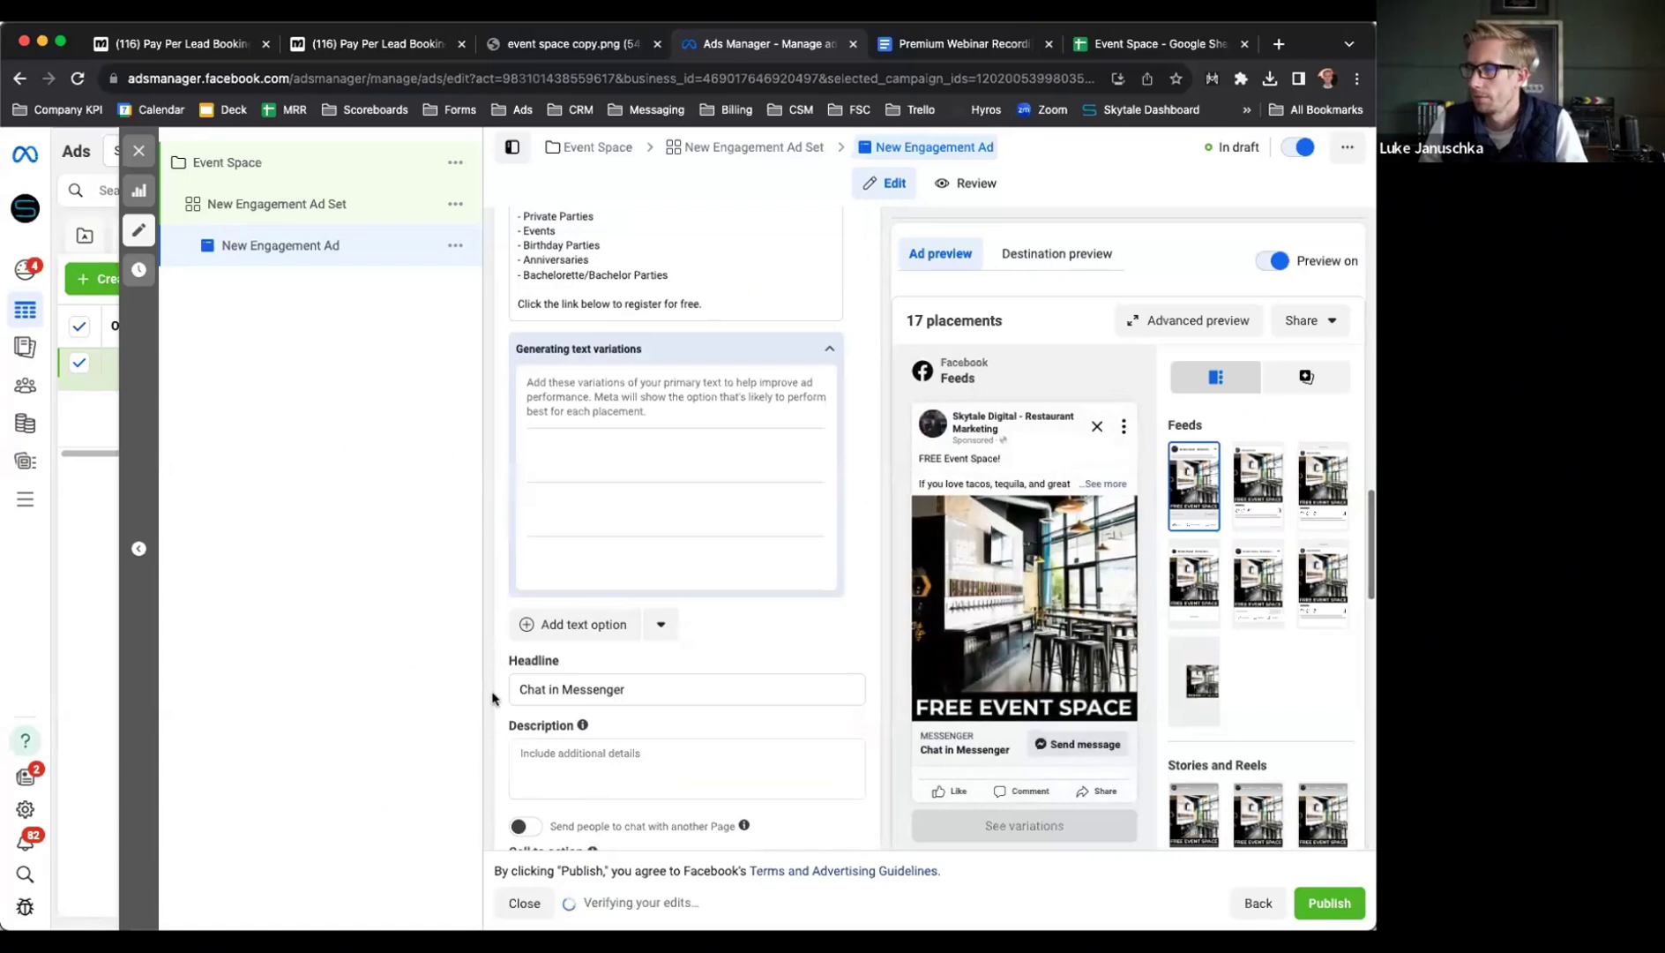
pyautogui.tripleClick(555, 688)
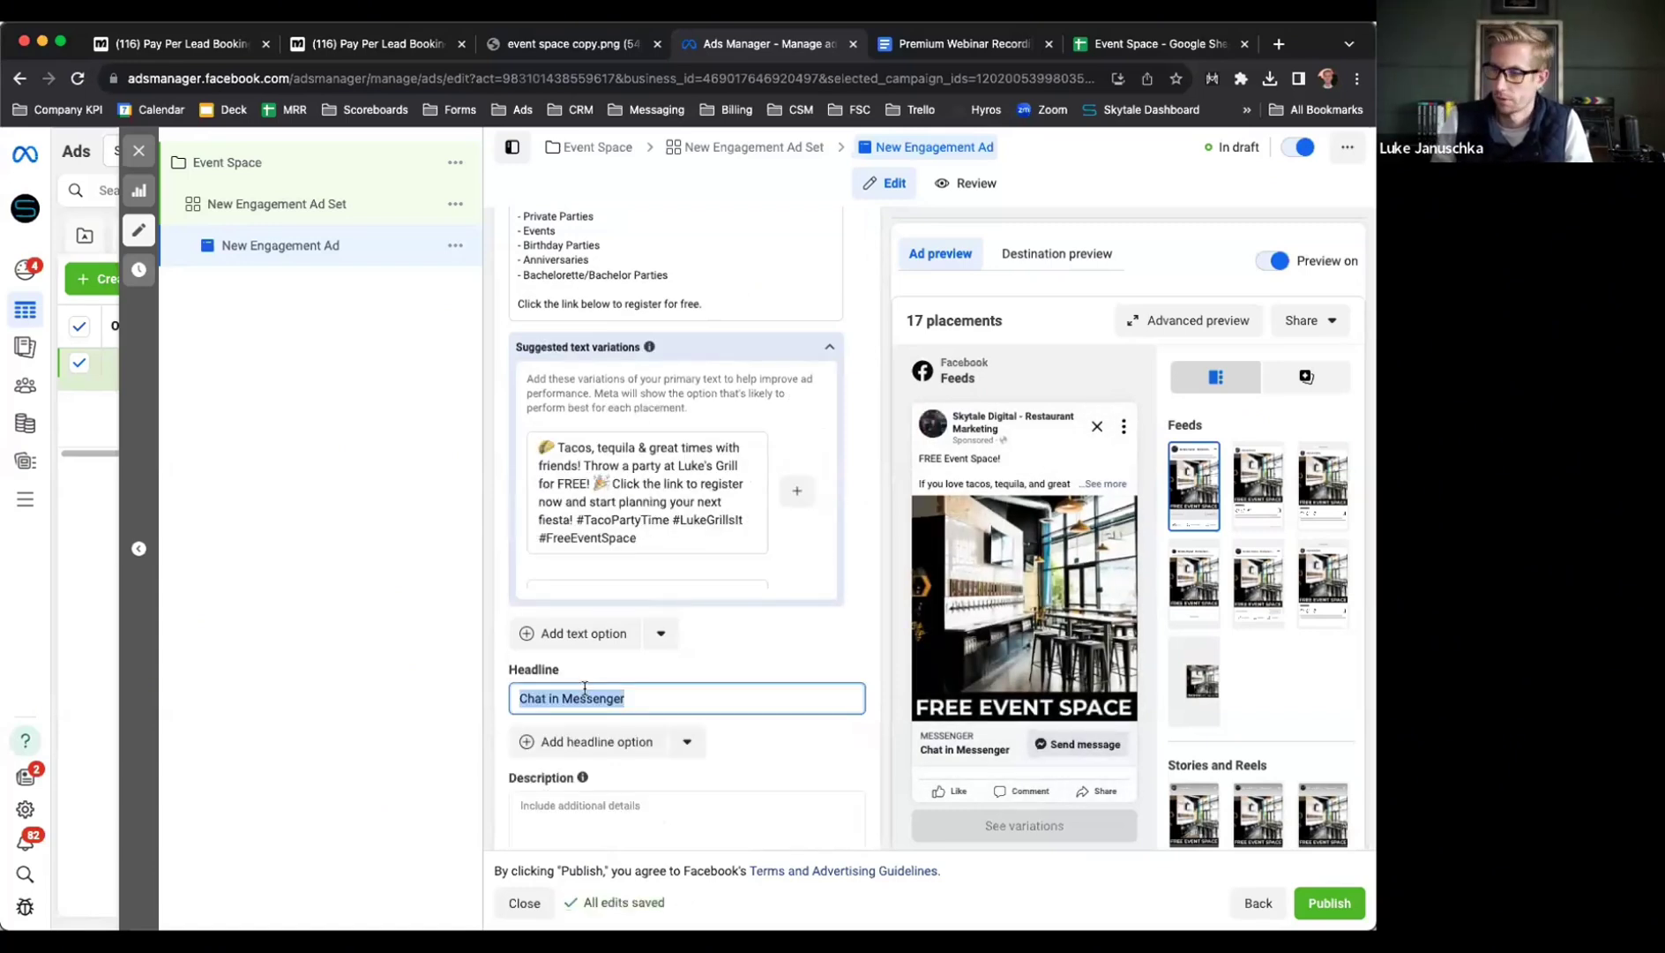
pyautogui.click(622, 44)
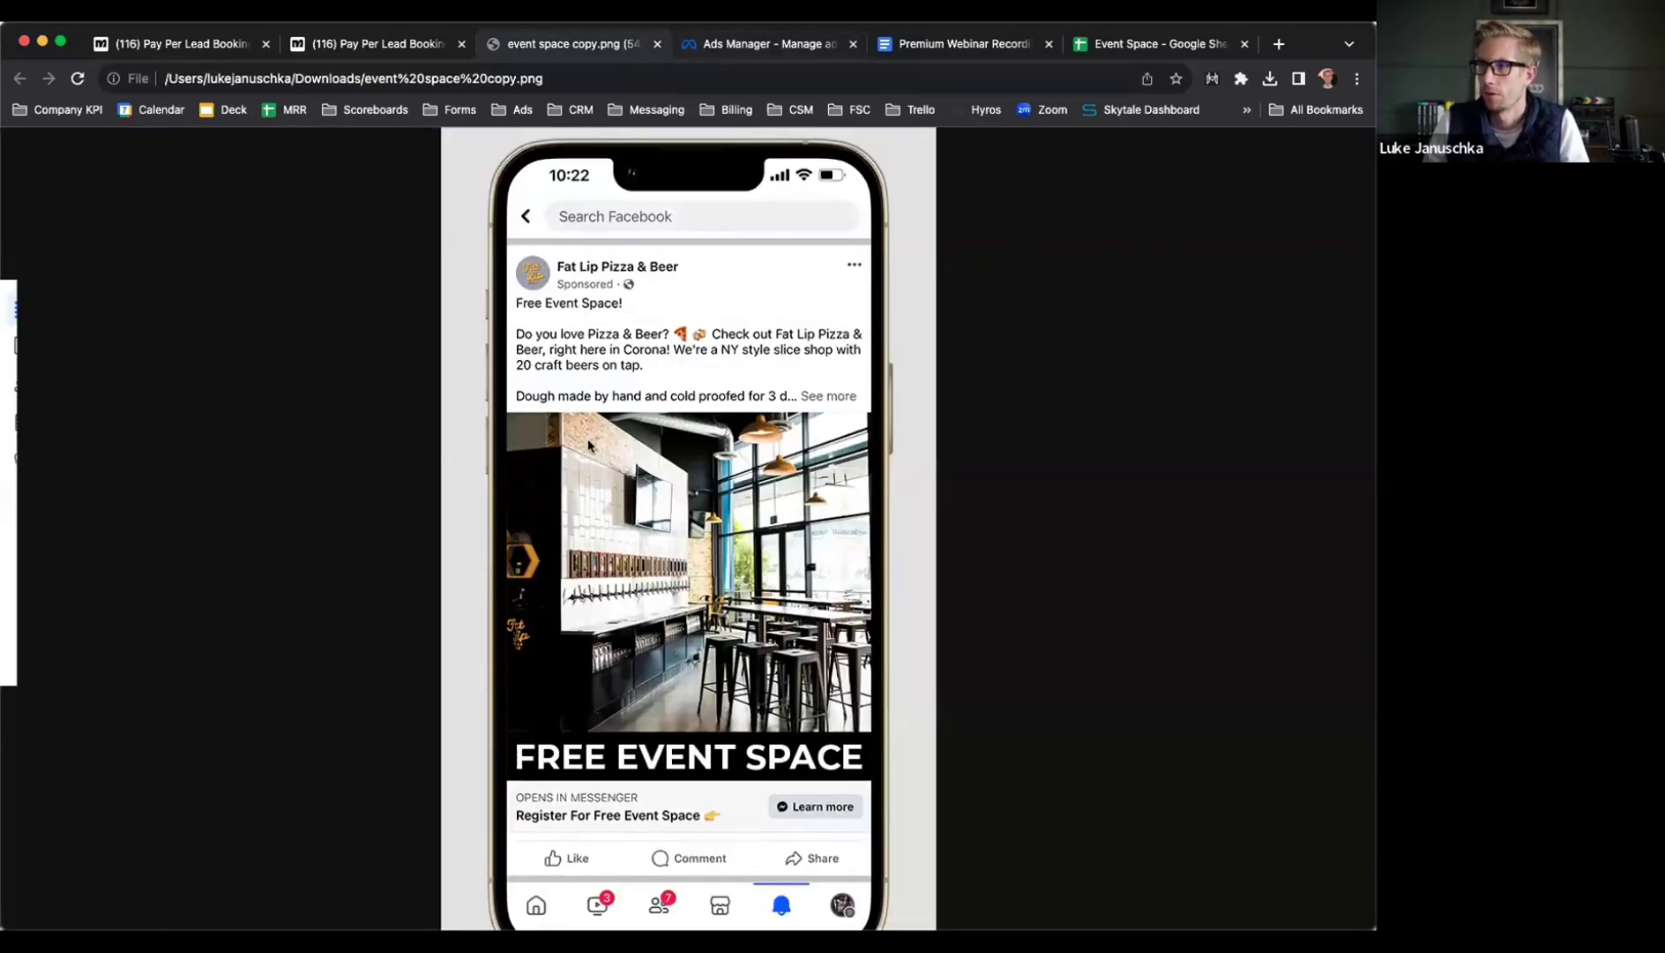
pyautogui.click(699, 44)
pyautogui.write('Register For Free')
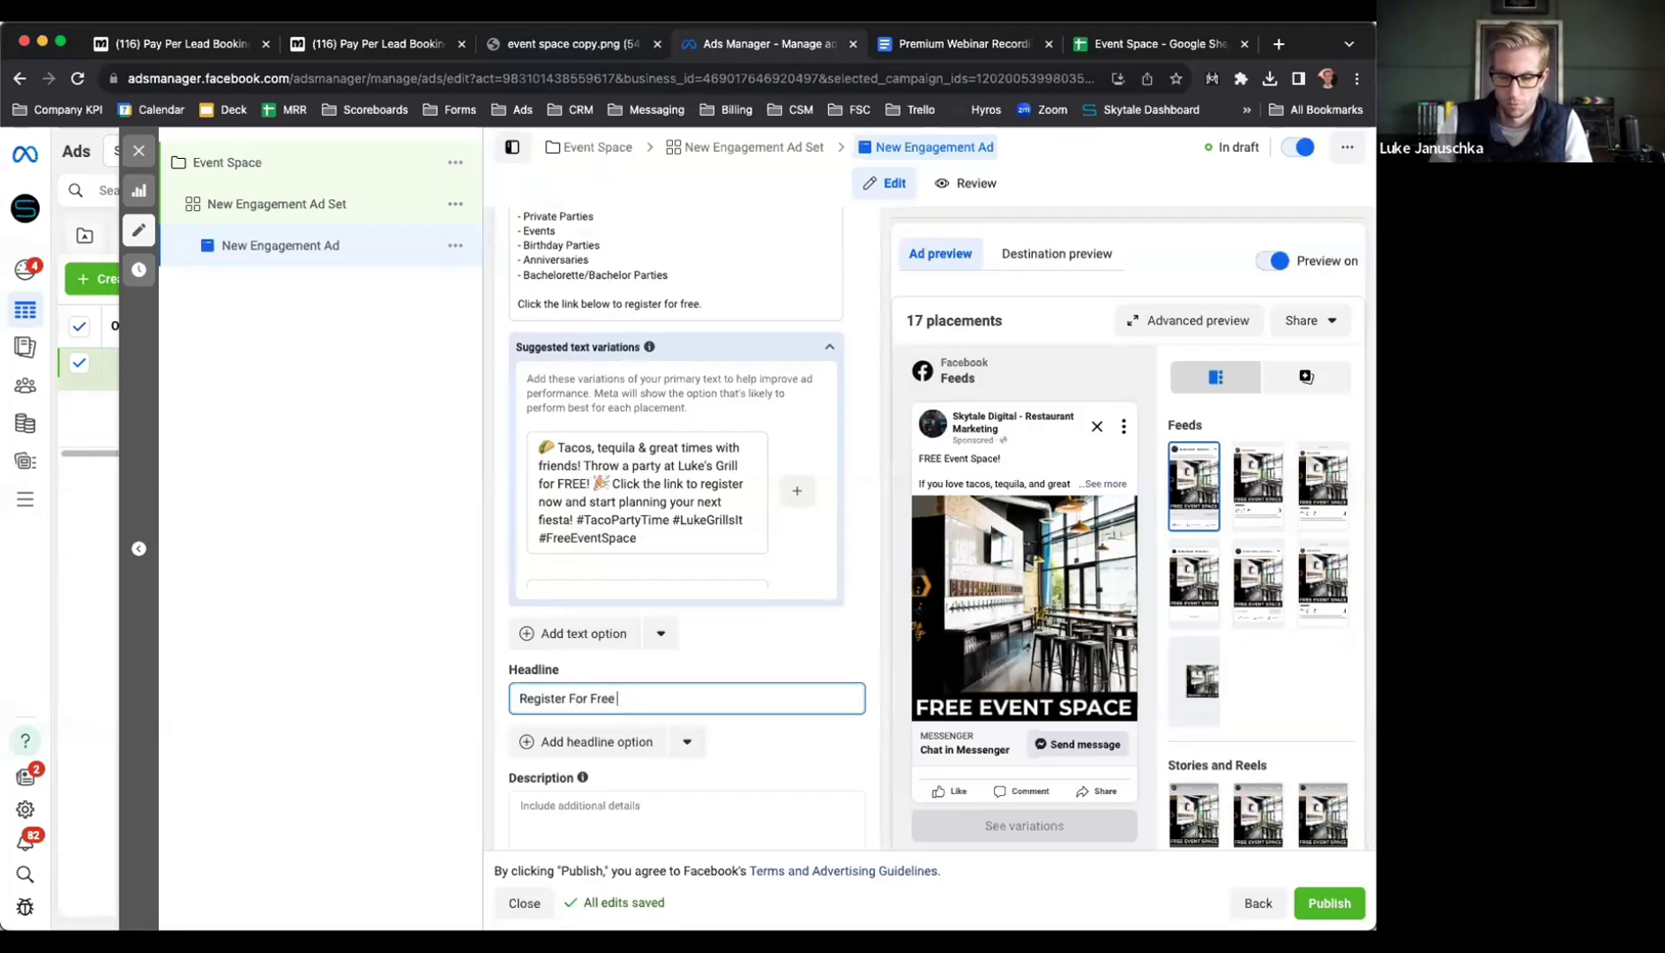
pyautogui.write(' Event Space')
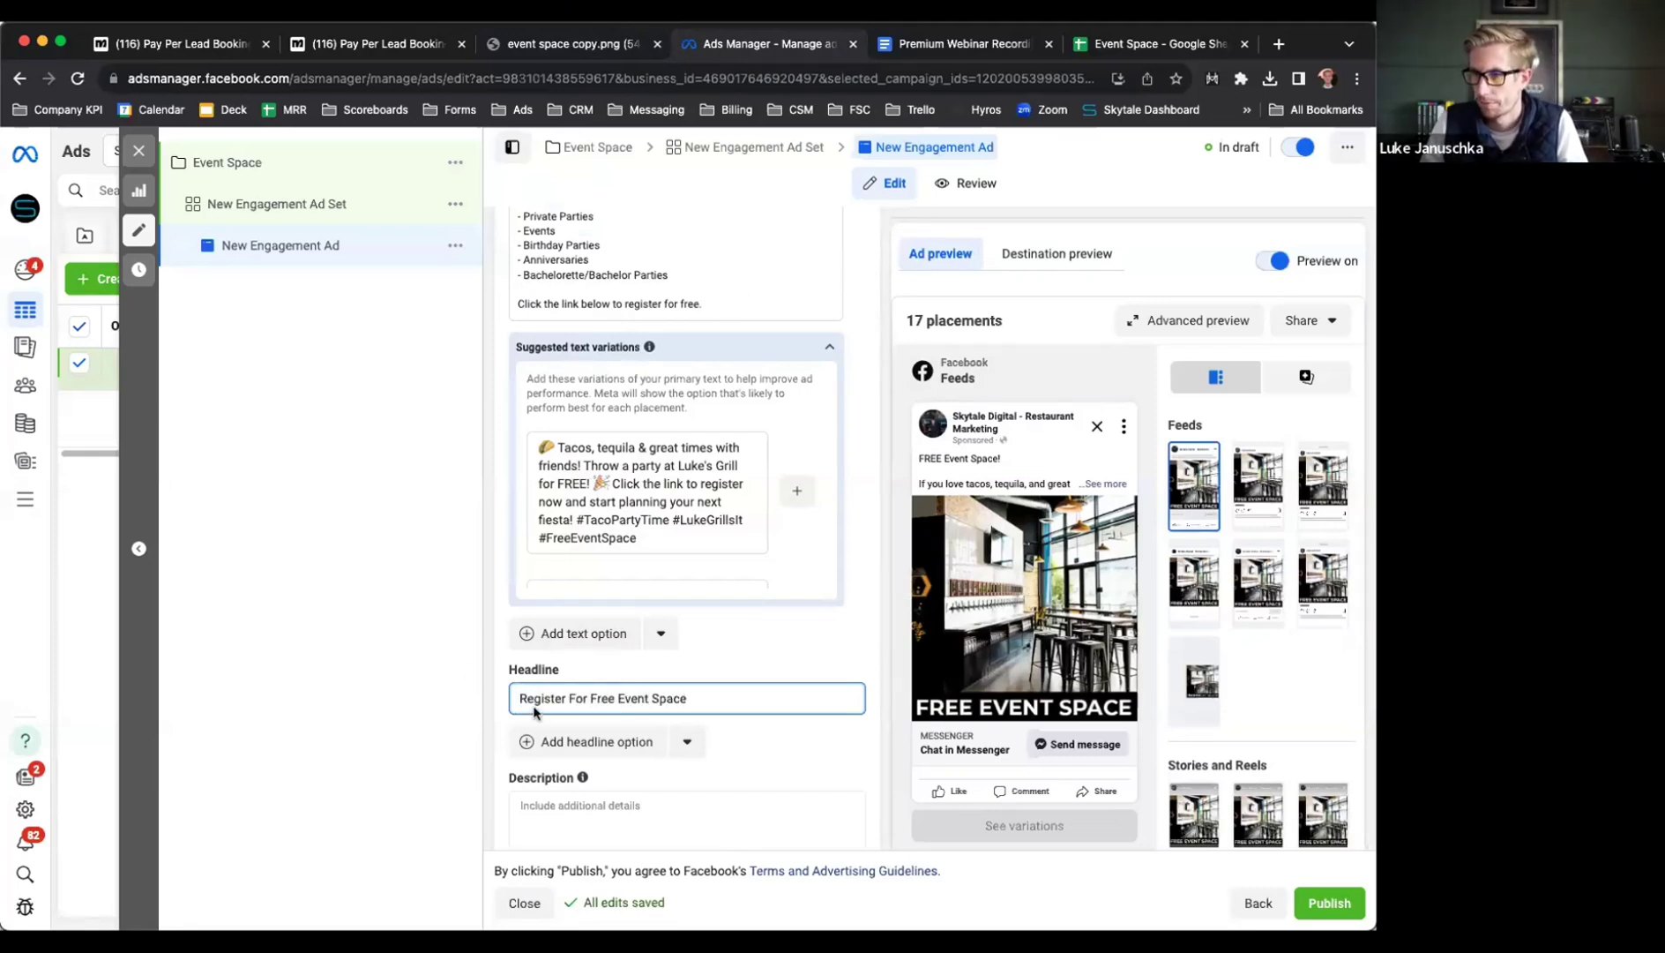
pyautogui.click(490, 697)
pyautogui.scroll(-3, 492, 697)
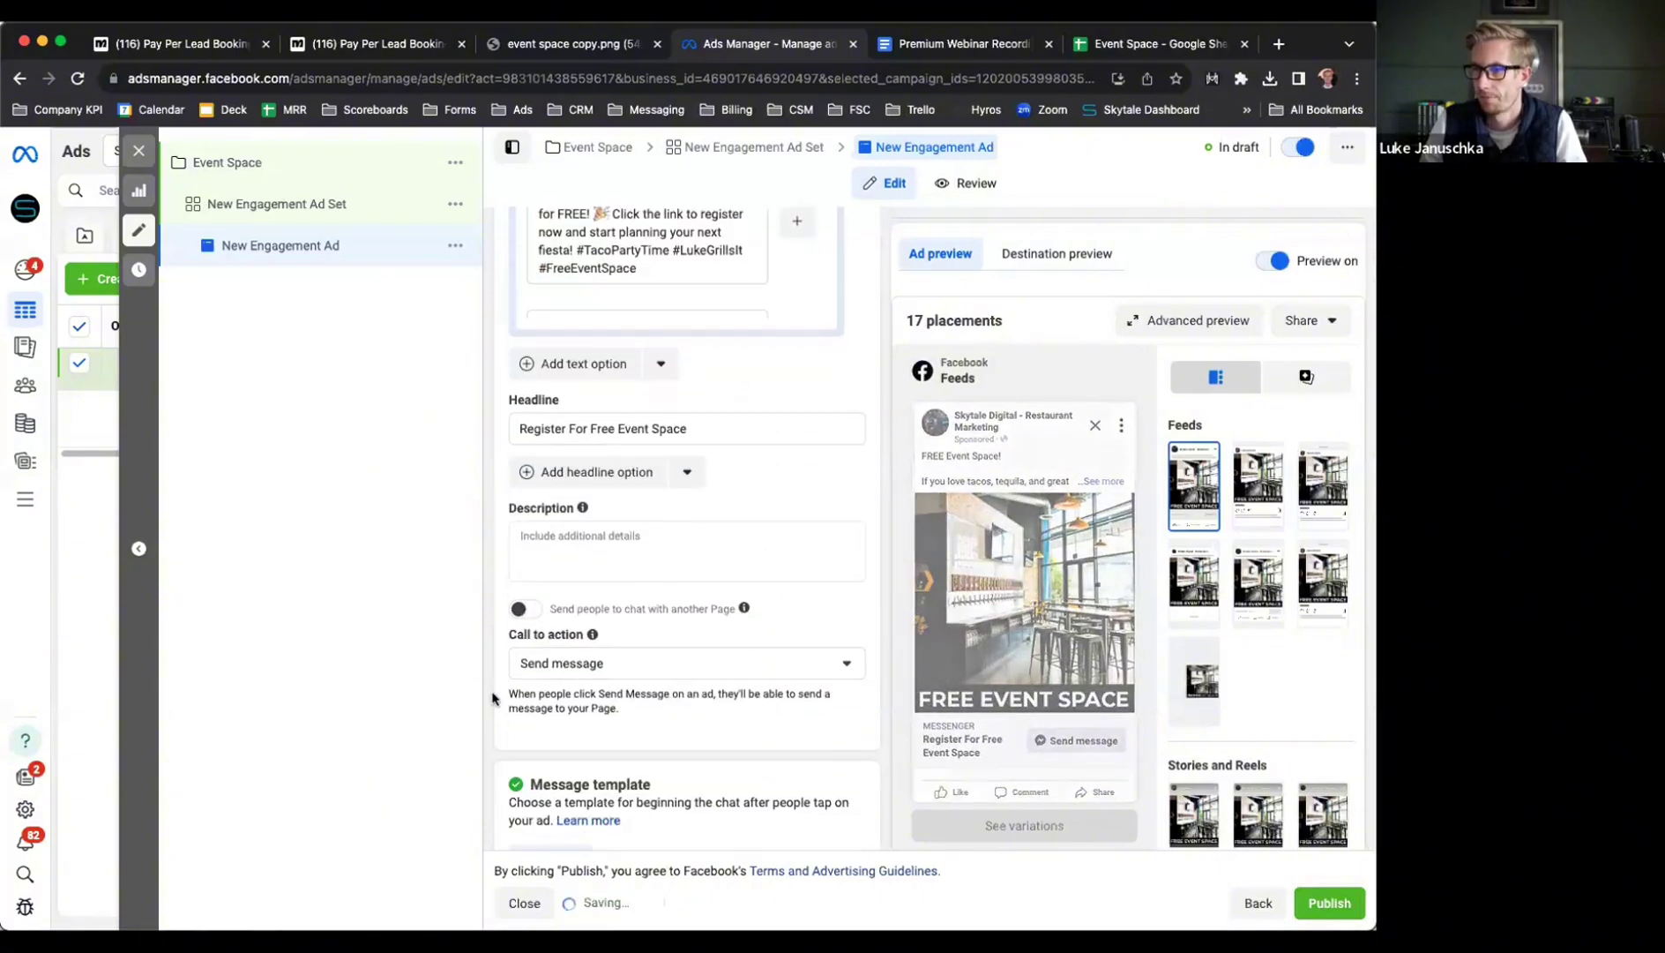
# Set the ad's call-to-action to Learn more
pyautogui.click(539, 664)
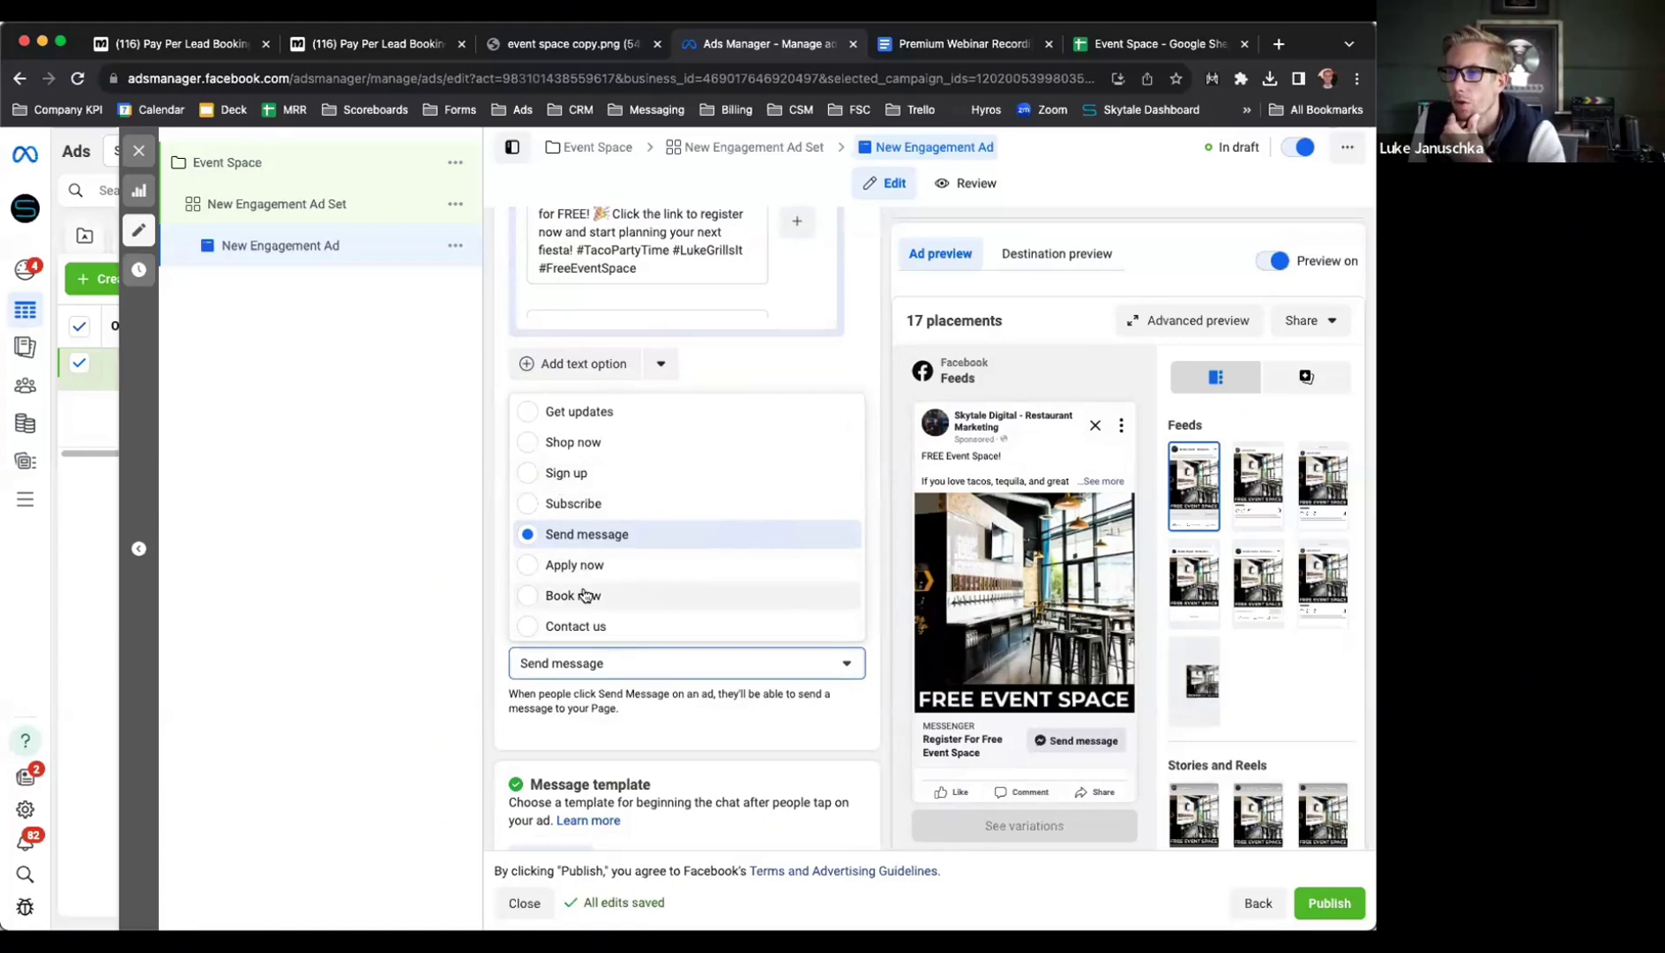
pyautogui.scroll(-2, 580, 594)
pyautogui.scroll(-1, 639, 572)
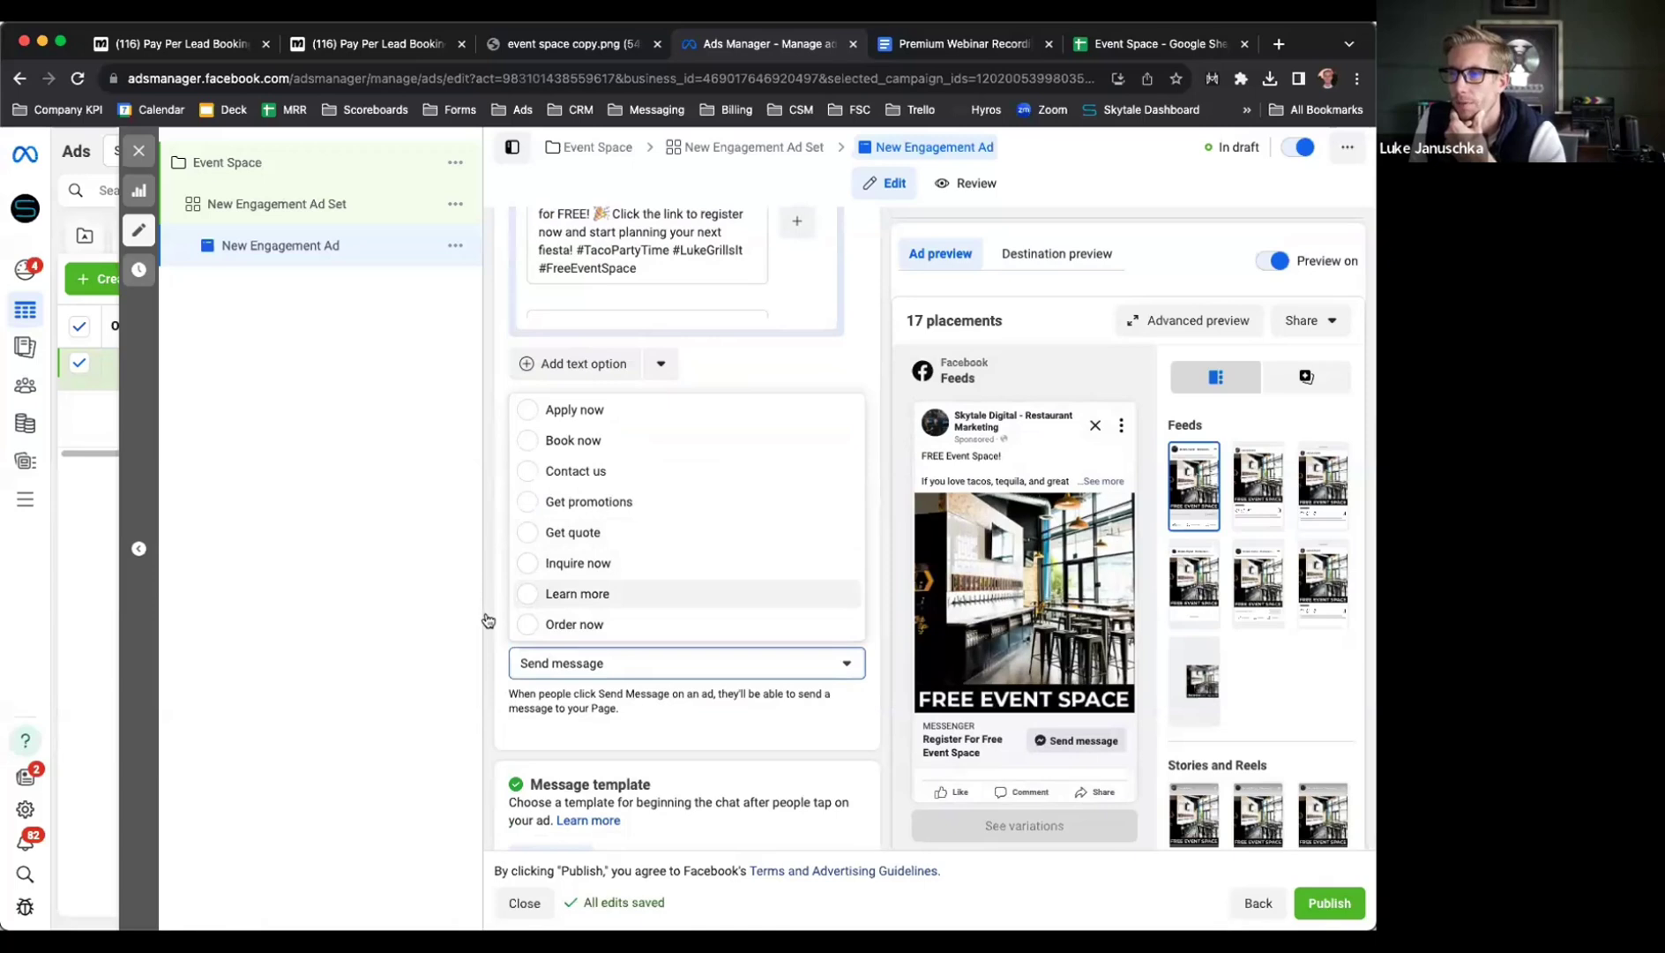
pyautogui.press('Return')
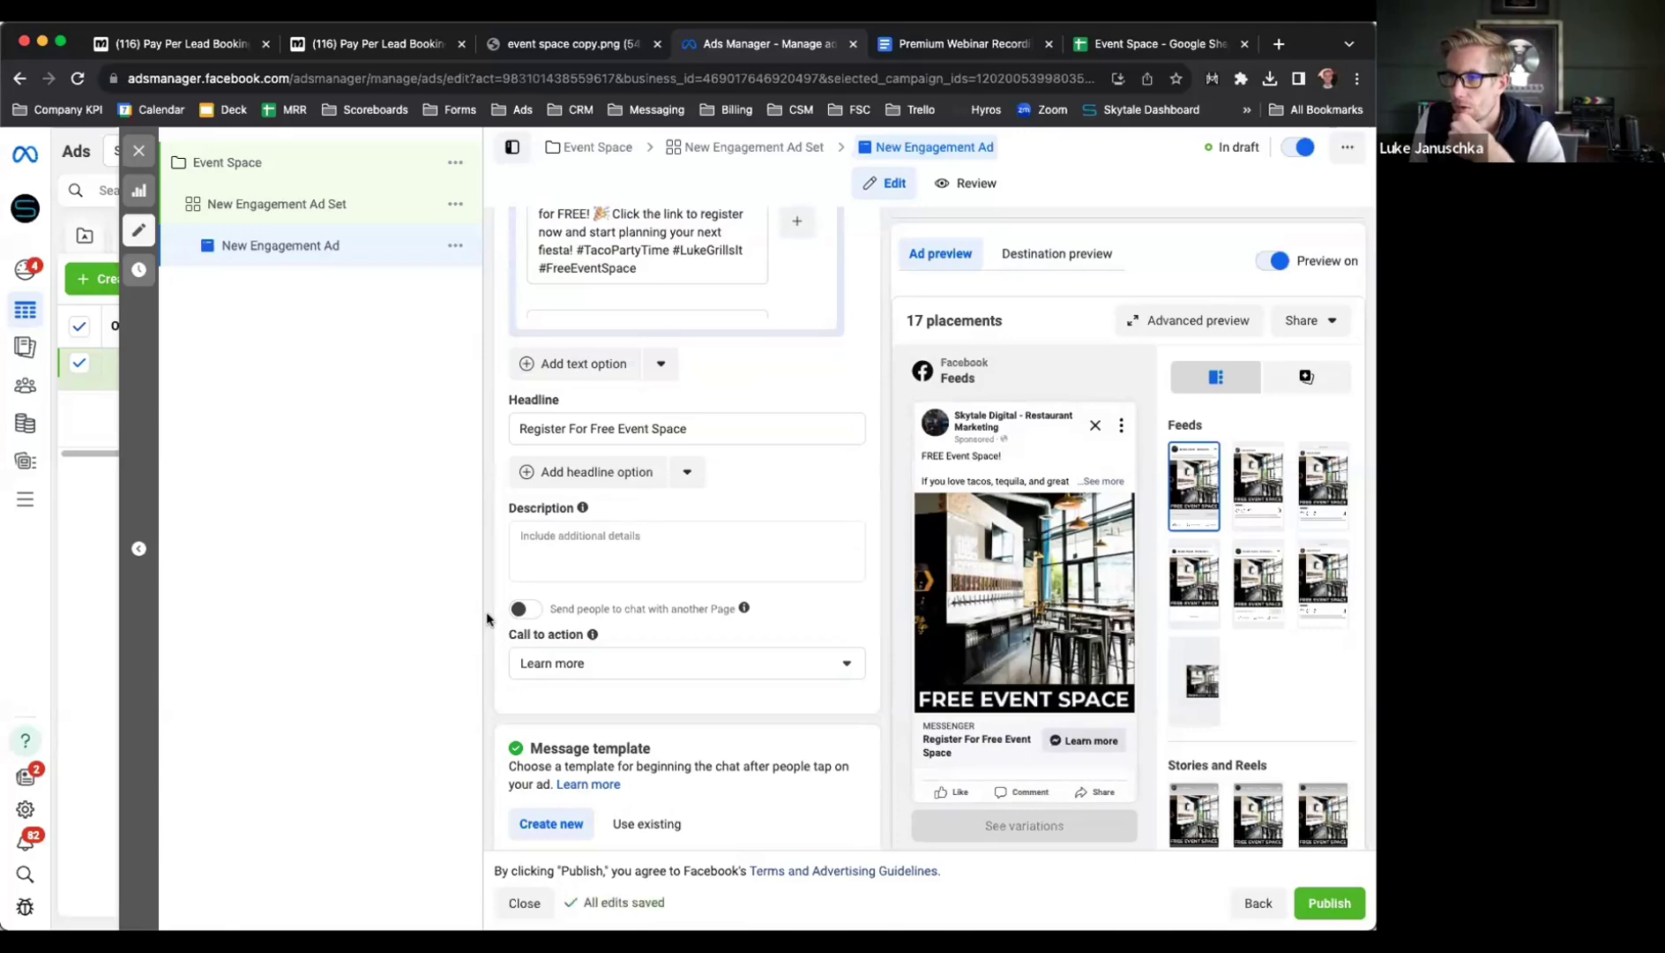
# Review the Message template and Tracking sections, then go to the ManyChat Pay Per Lead Booking flow
pyautogui.scroll(-5, 486, 619)
pyautogui.scroll(-3, 486, 619)
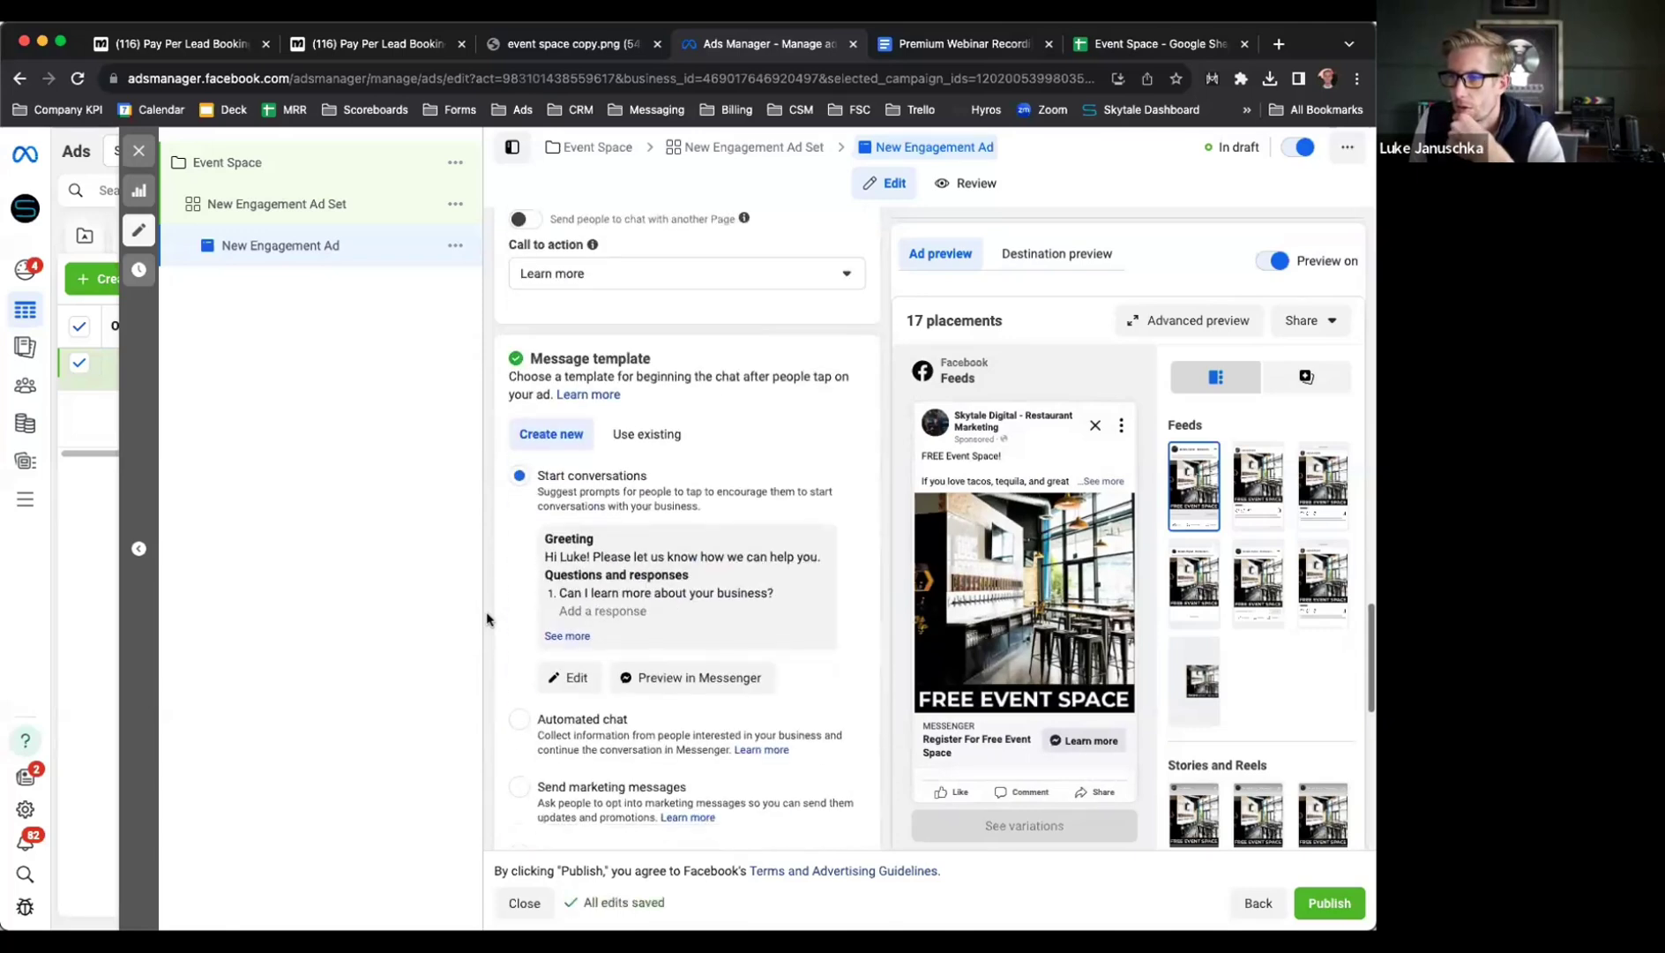
pyautogui.scroll(-4, 486, 620)
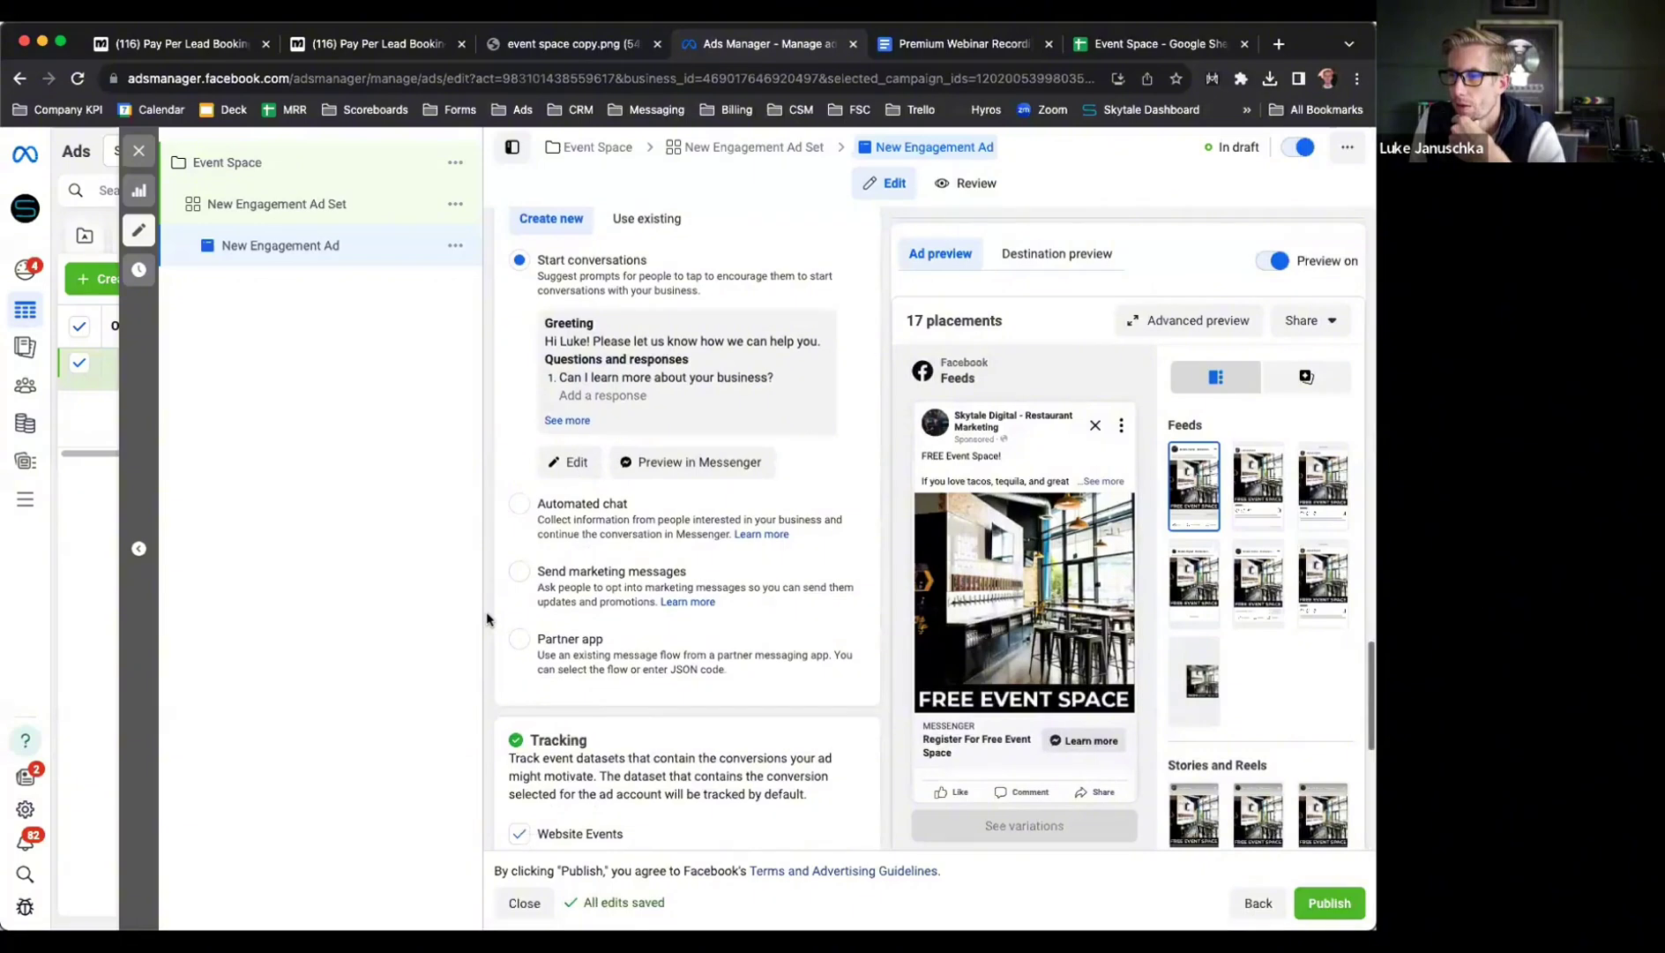
pyautogui.scroll(-10, 486, 619)
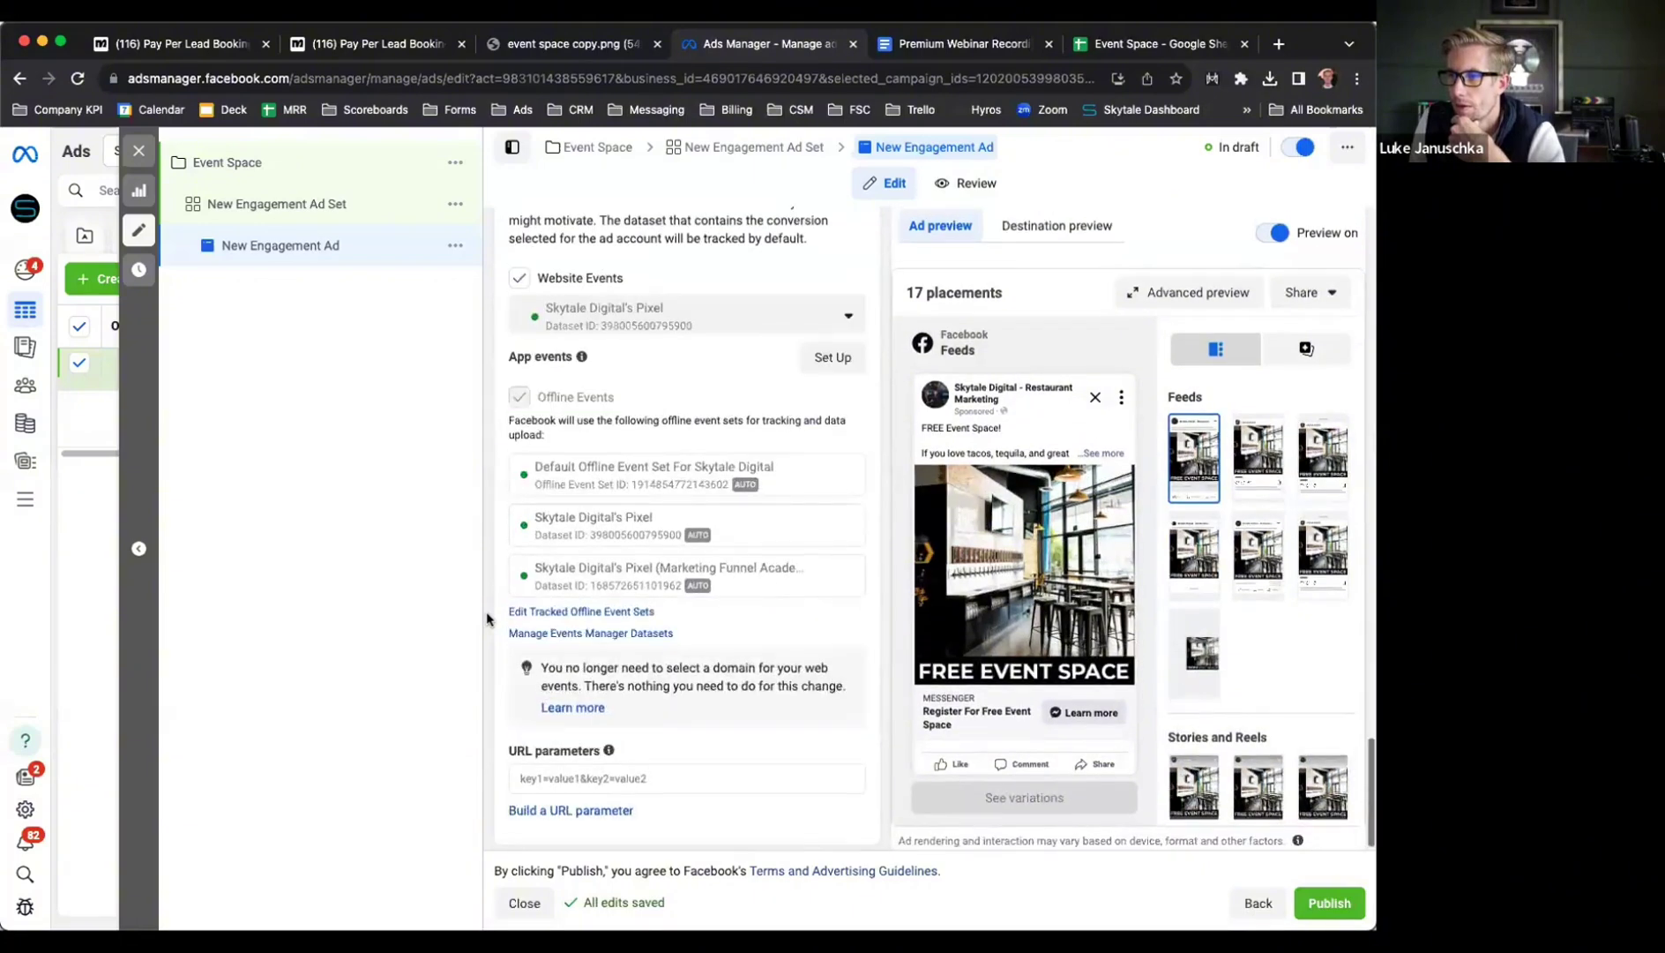
pyautogui.scroll(11, 487, 619)
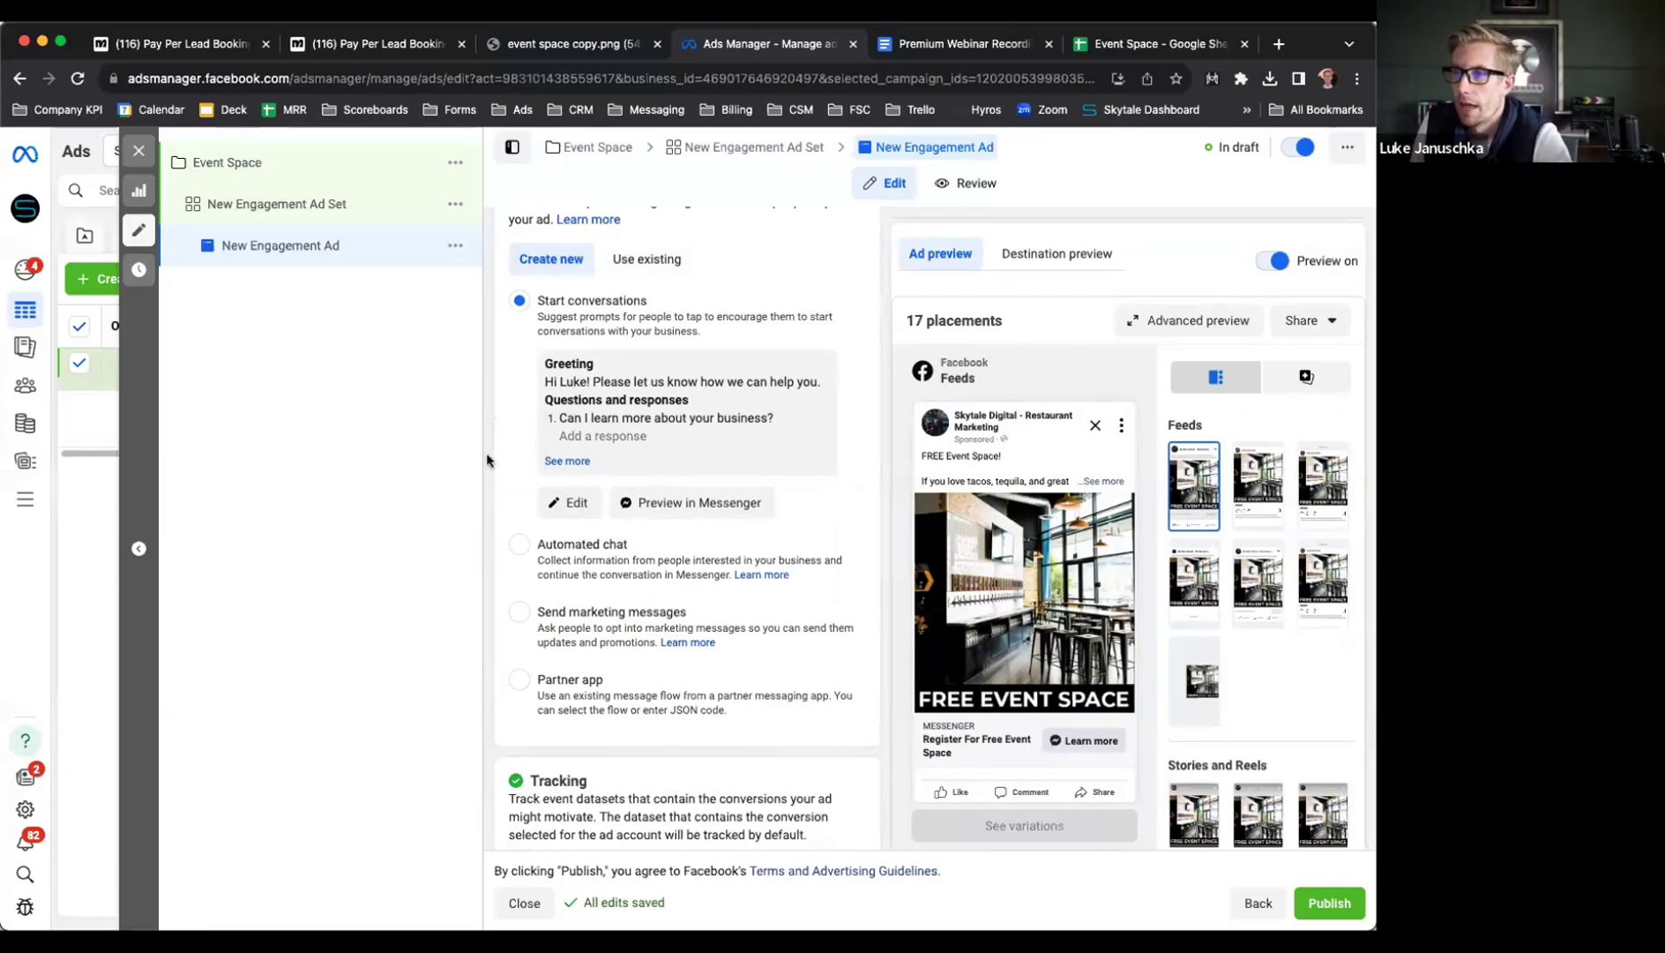
pyautogui.scroll(2, 487, 459)
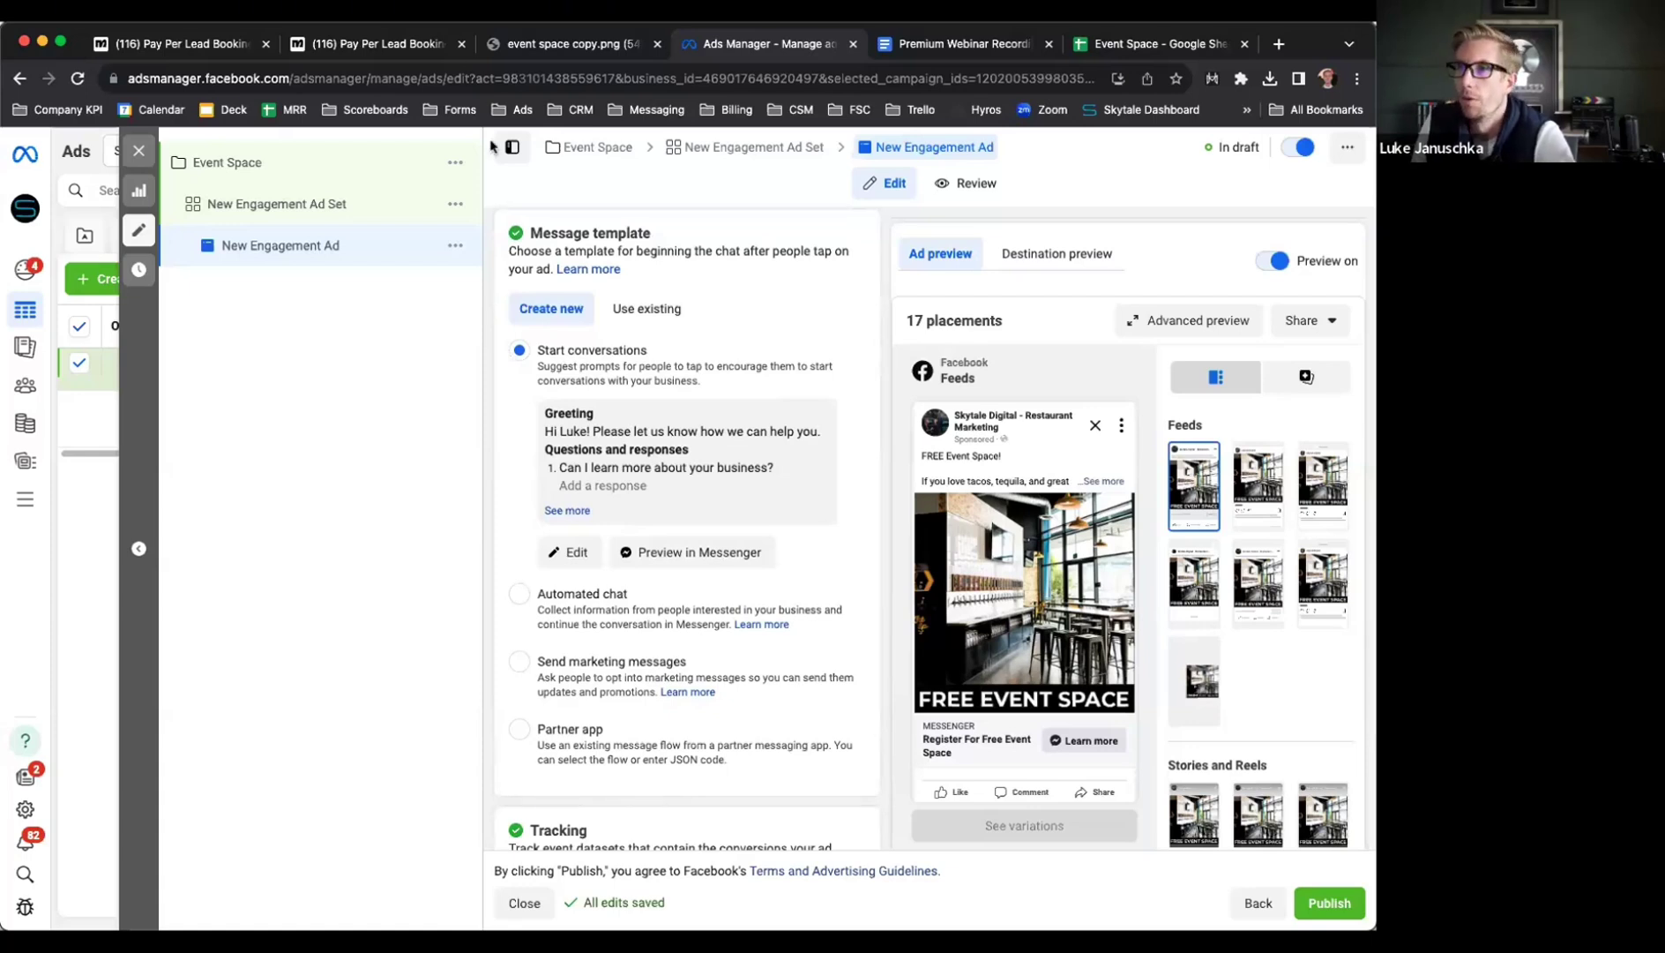
pyautogui.click(350, 46)
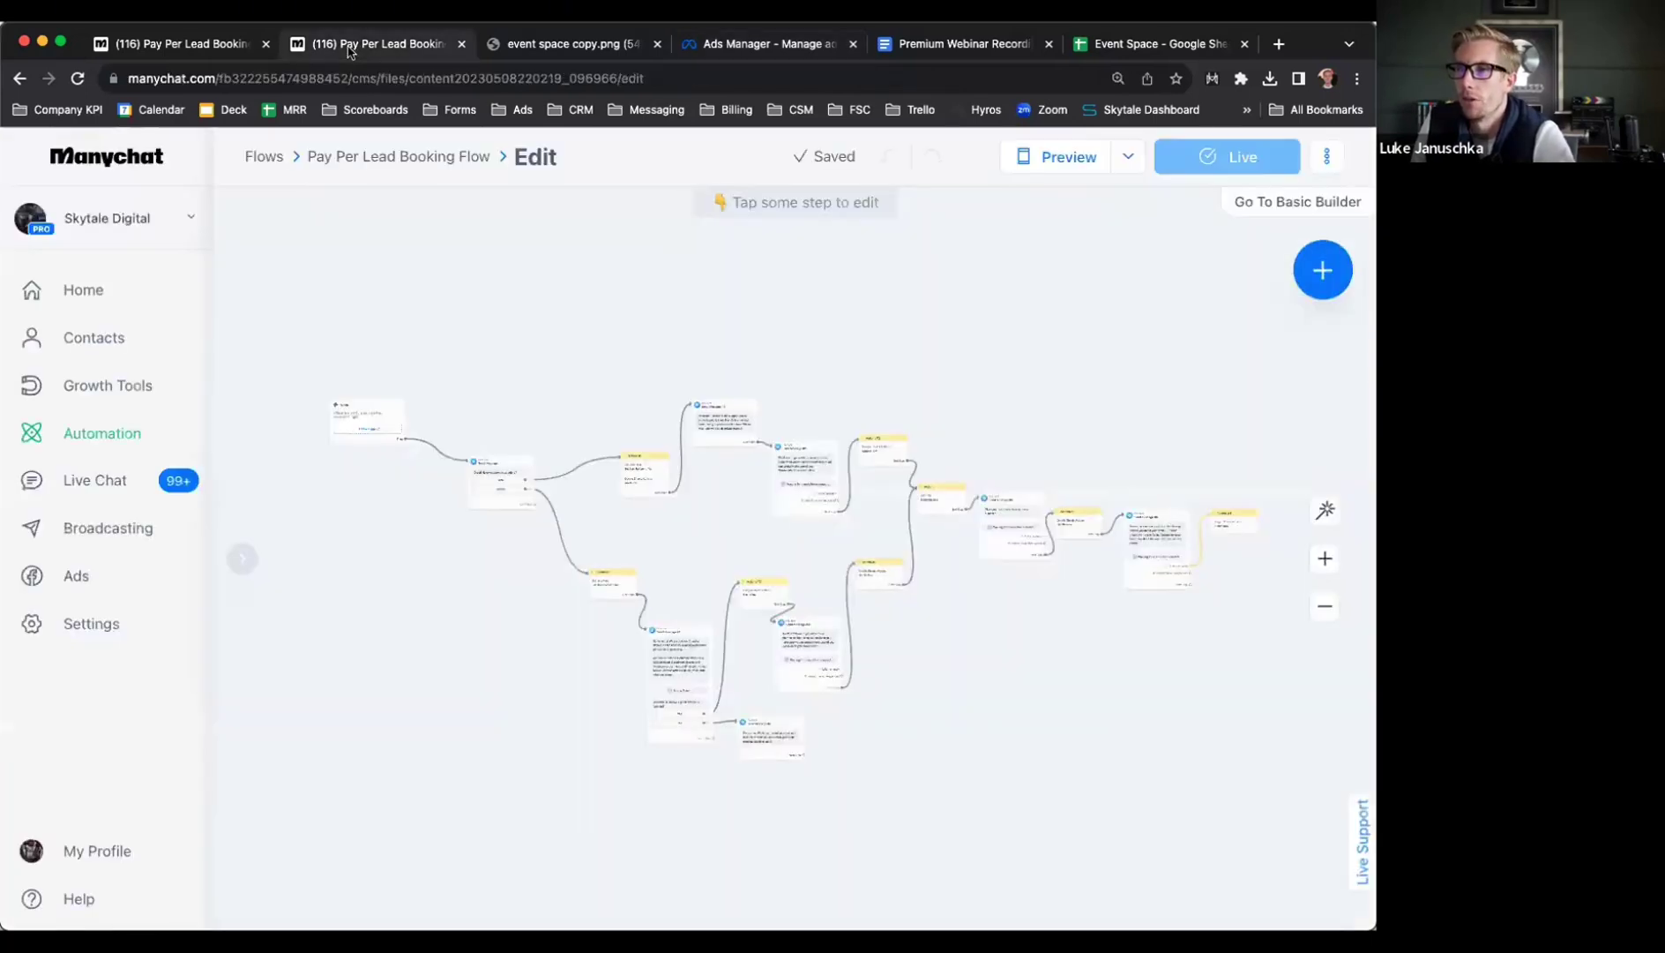
# From the Pay Per Lead Booking flow, go to Automation and create a new untitled flow
pyautogui.click(234, 44)
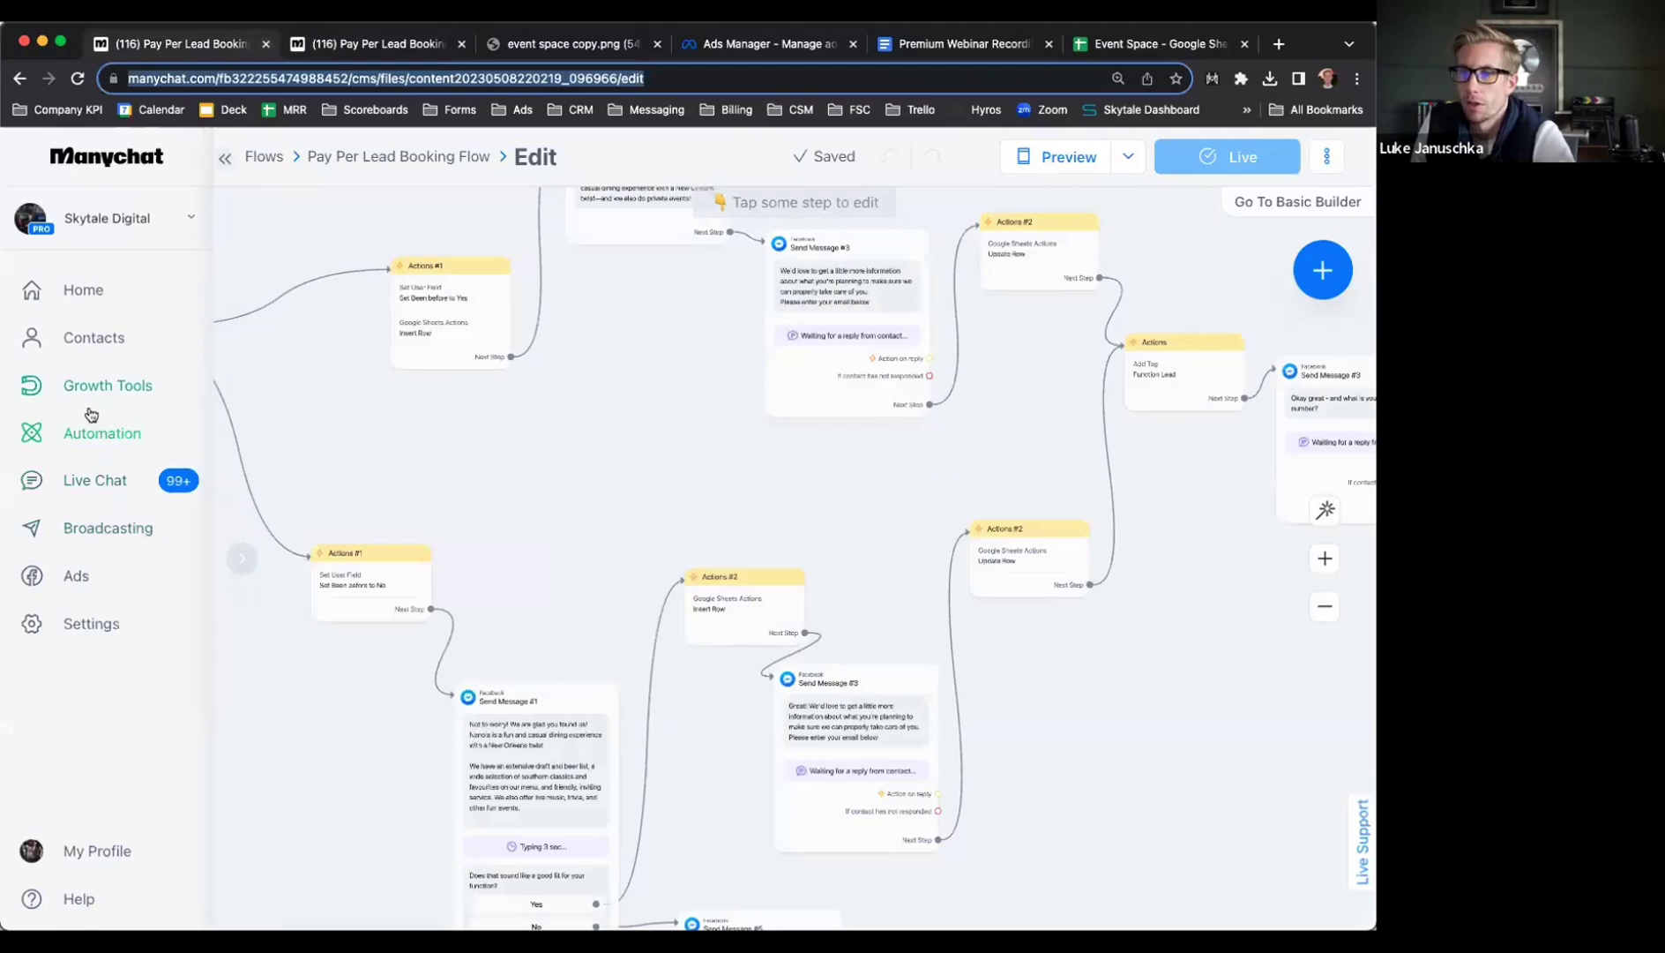
pyautogui.click(93, 419)
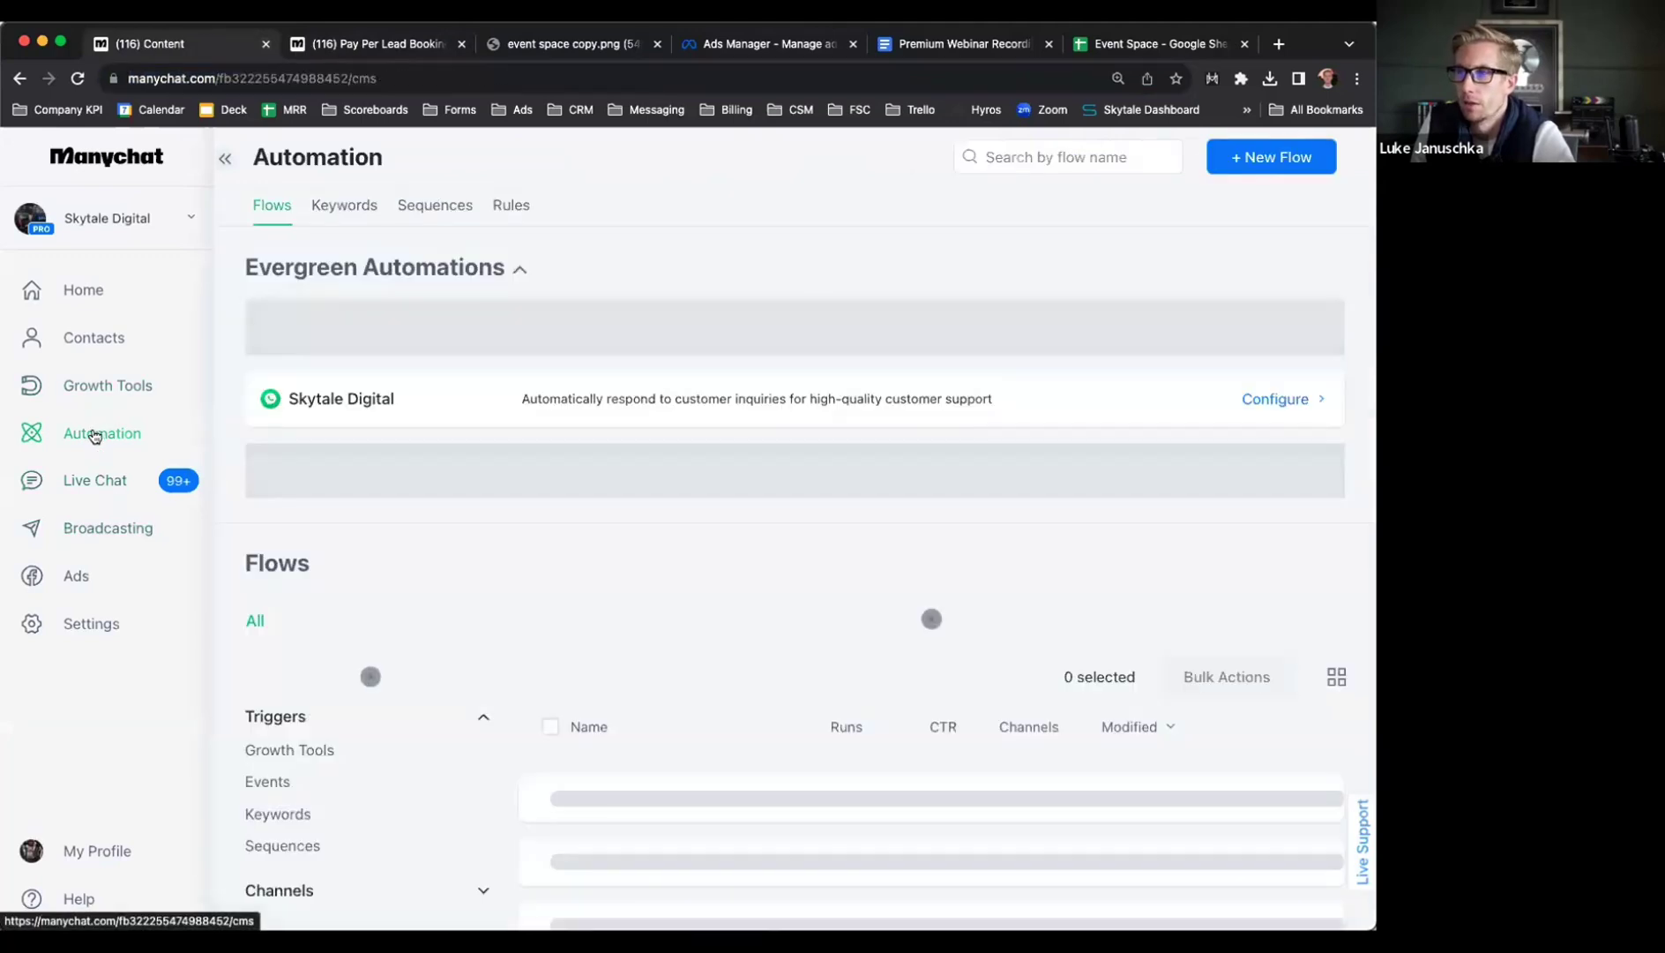
pyautogui.click(1254, 159)
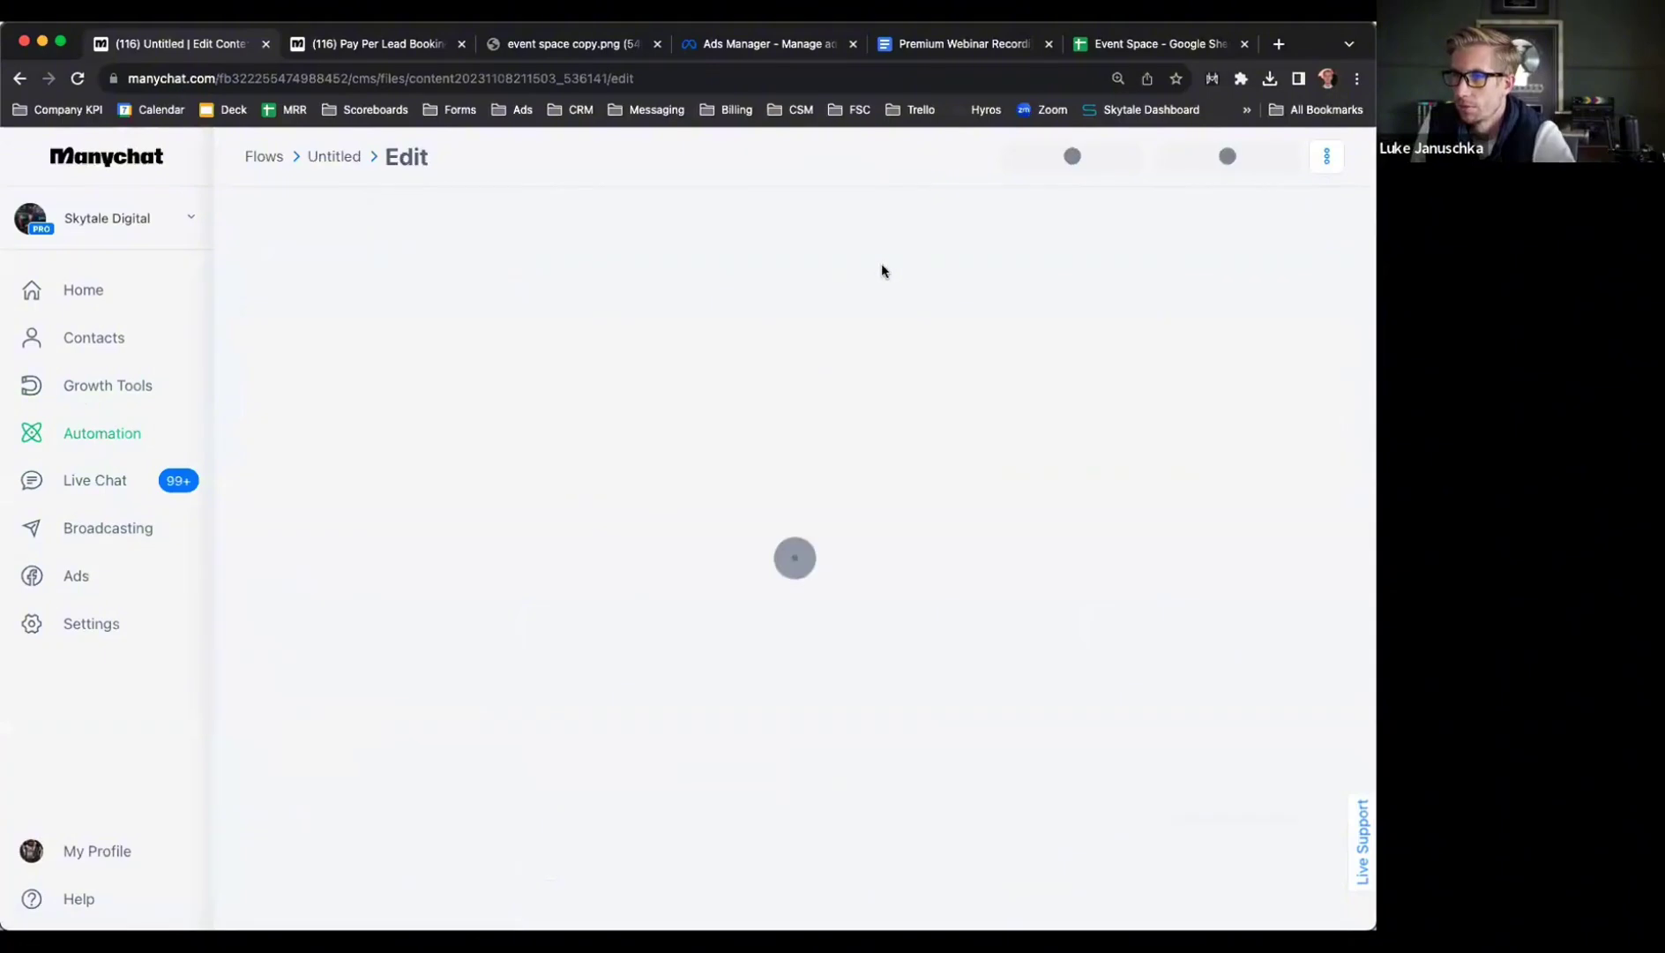
pyautogui.doubleClick(423, 158)
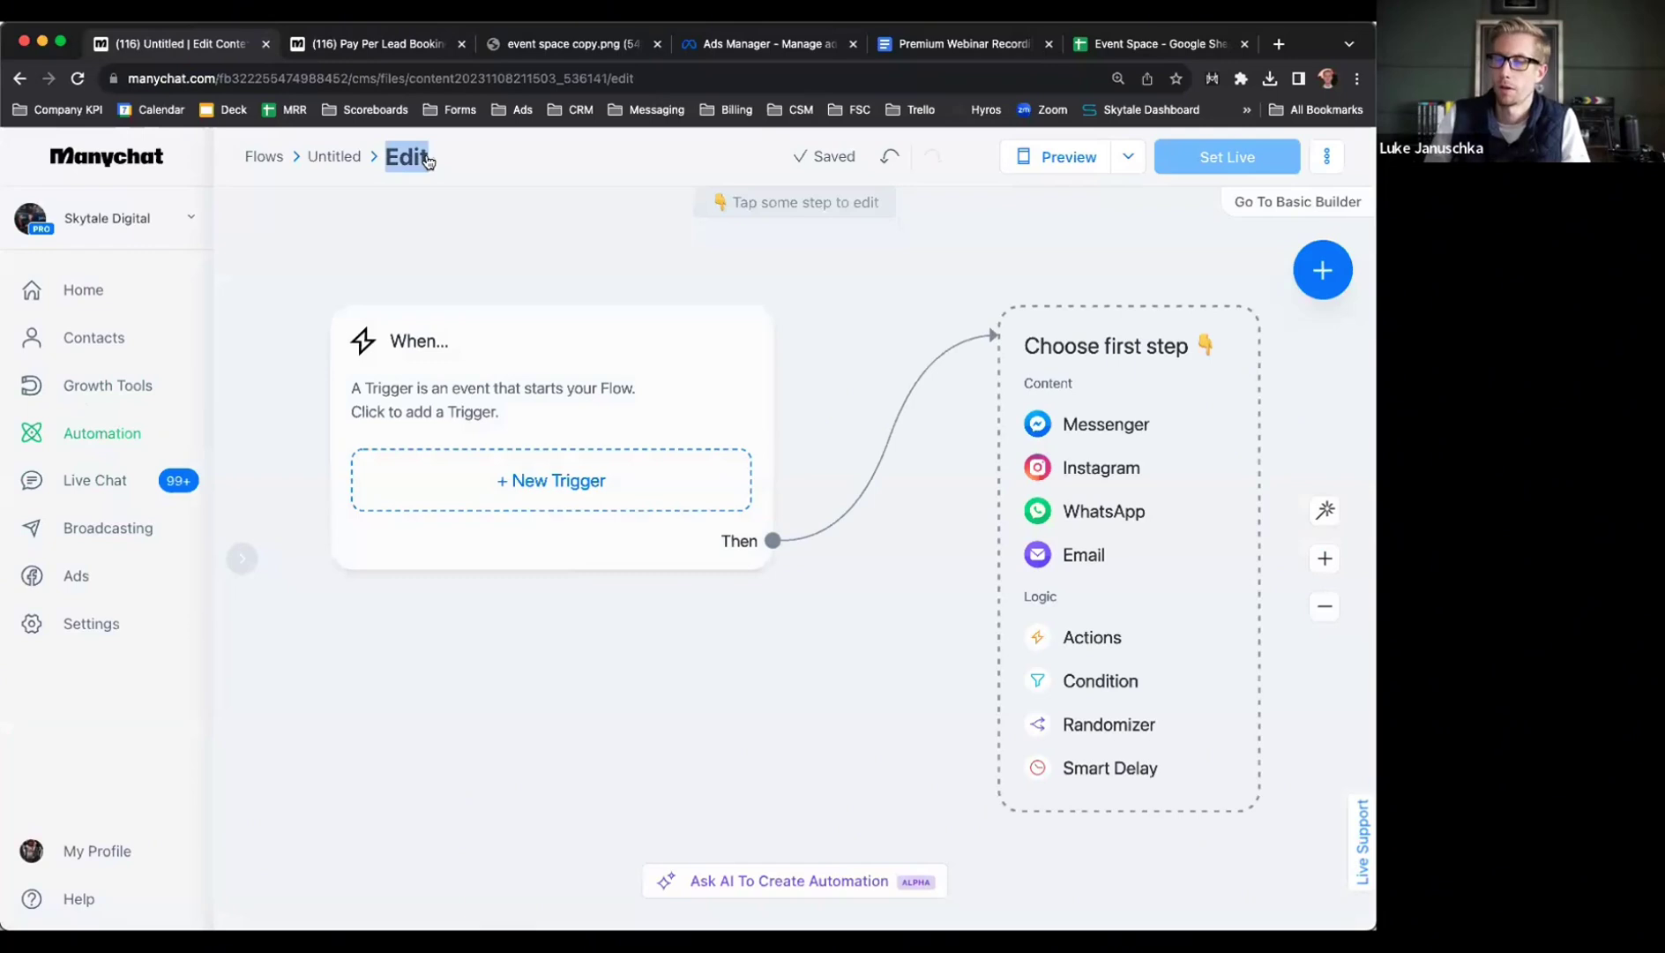
pyautogui.click(501, 155)
pyautogui.scroll(-2, 1017, 503)
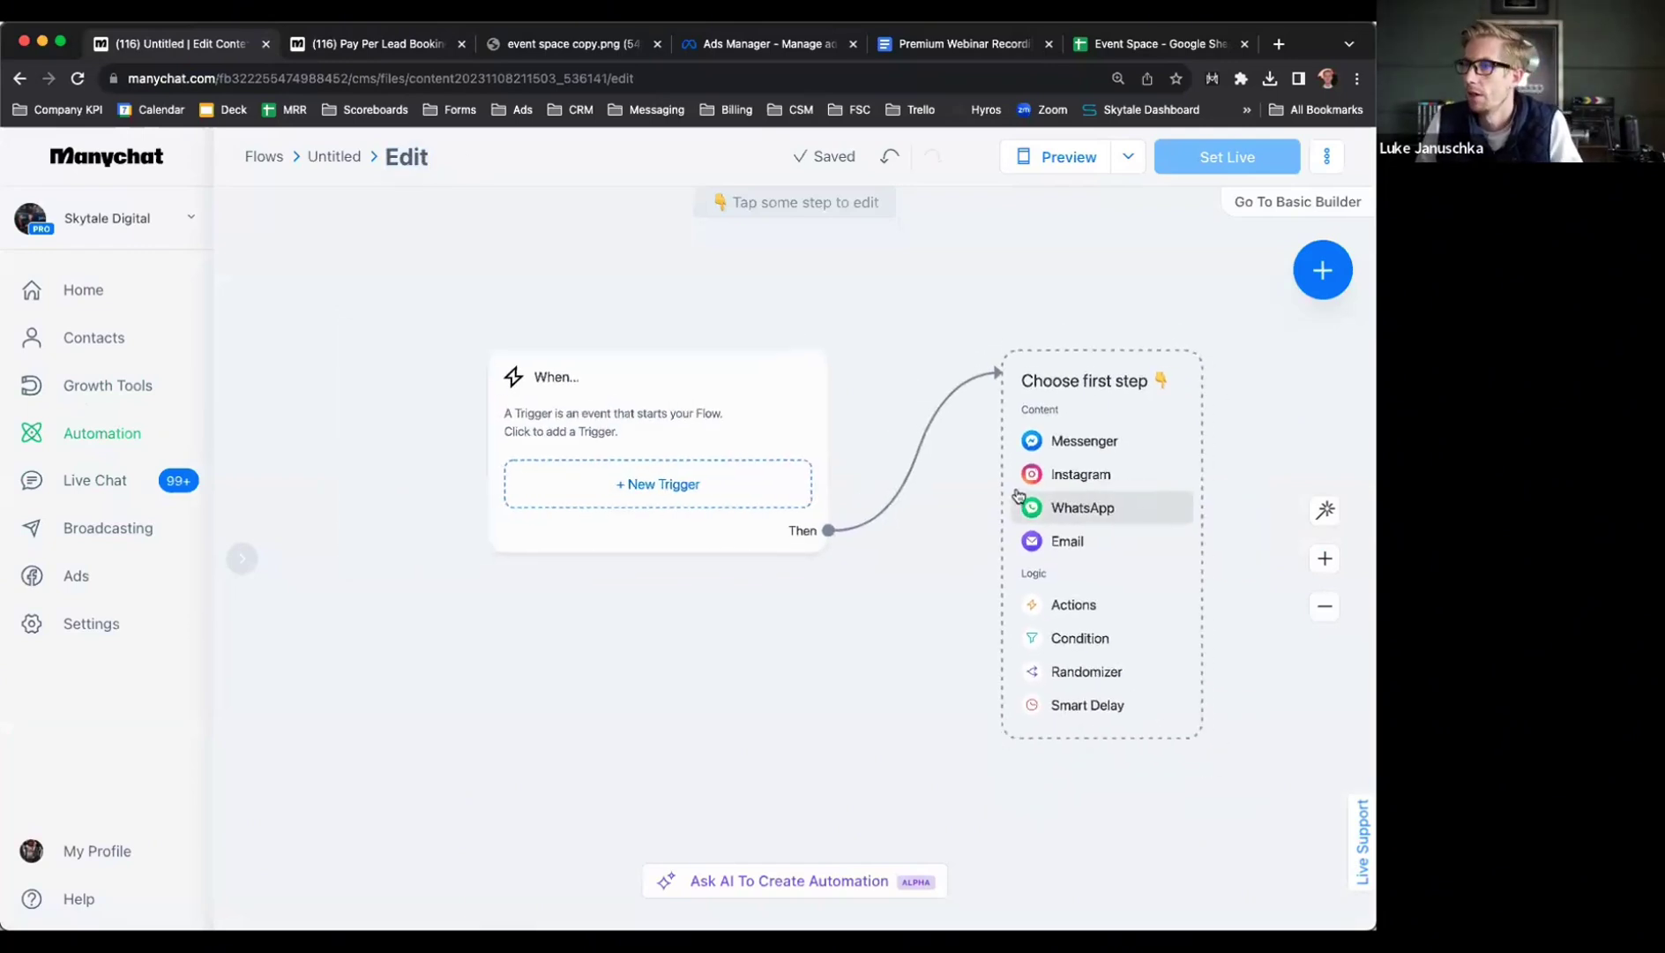
# Start the flow with a Messenger message reading 'Interested in our free event space? Click below.'
pyautogui.click(1078, 441)
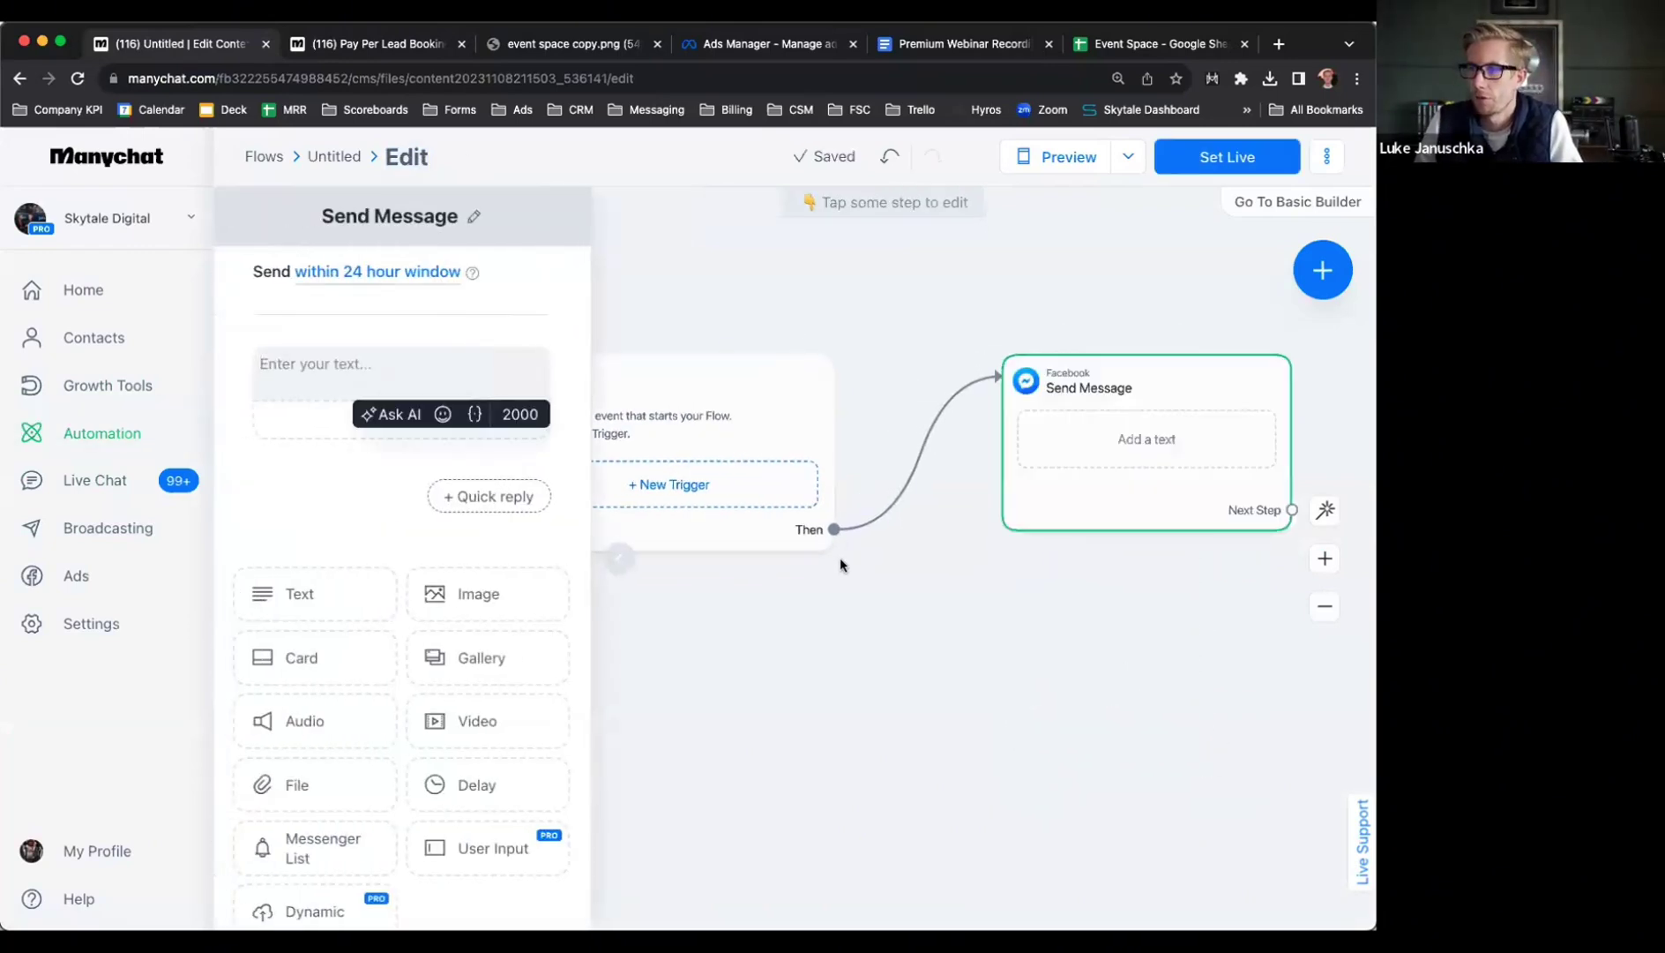
pyautogui.click(301, 363)
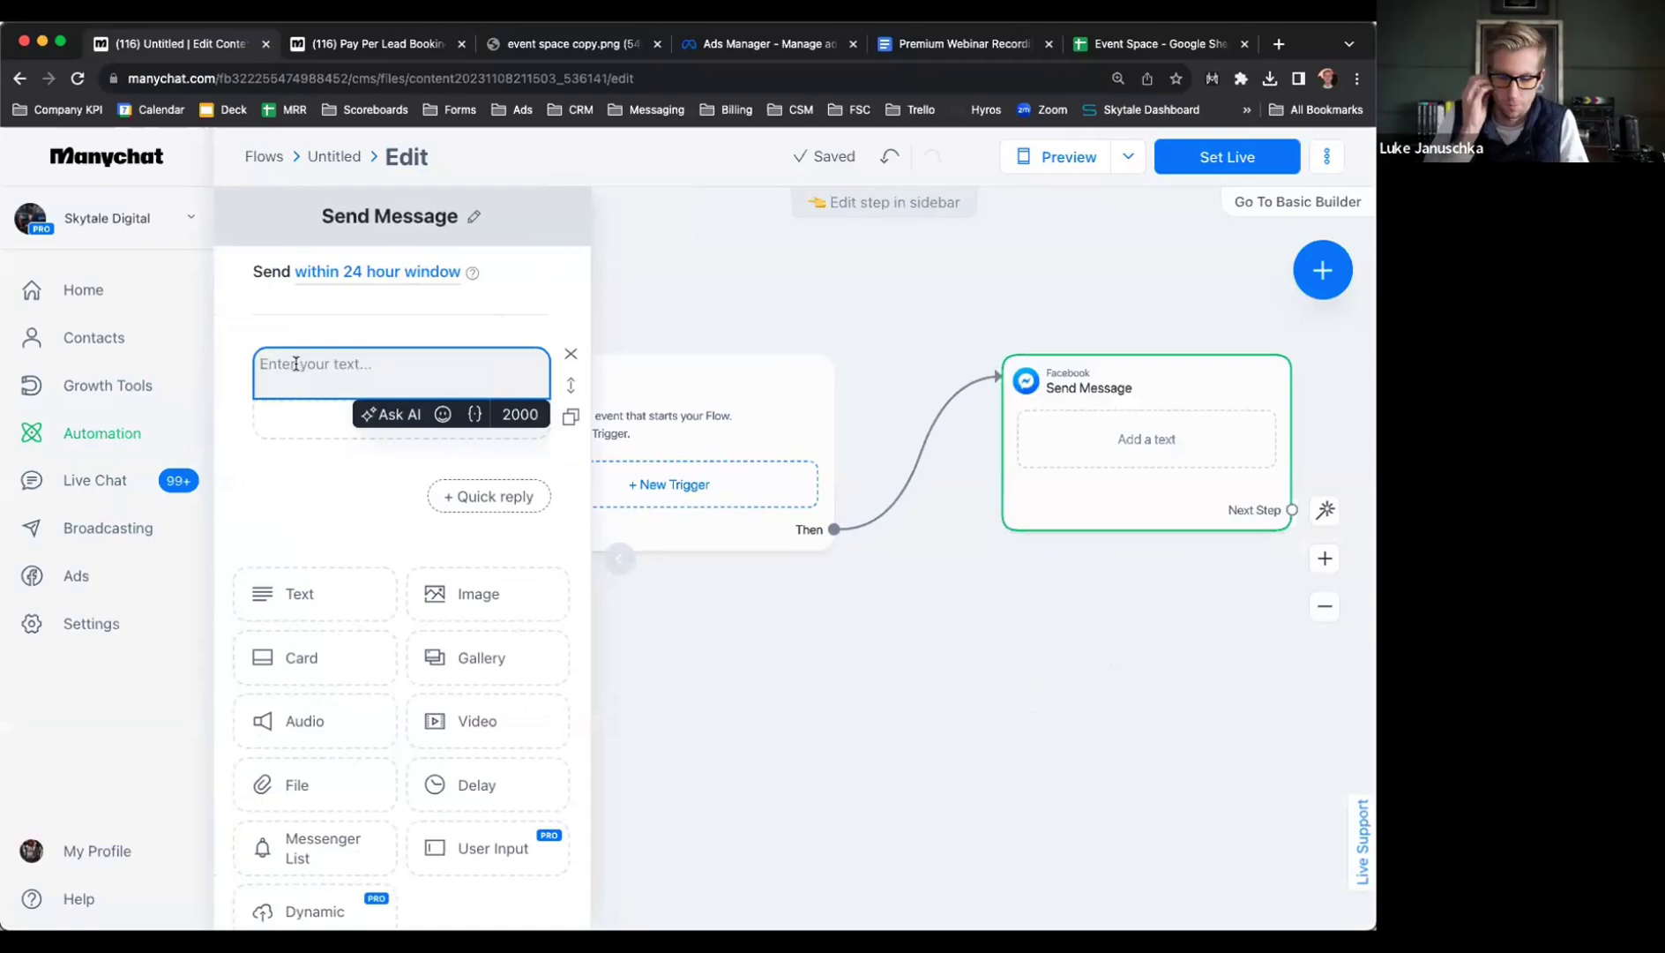
pyautogui.write('Pe')
pyautogui.write('es')
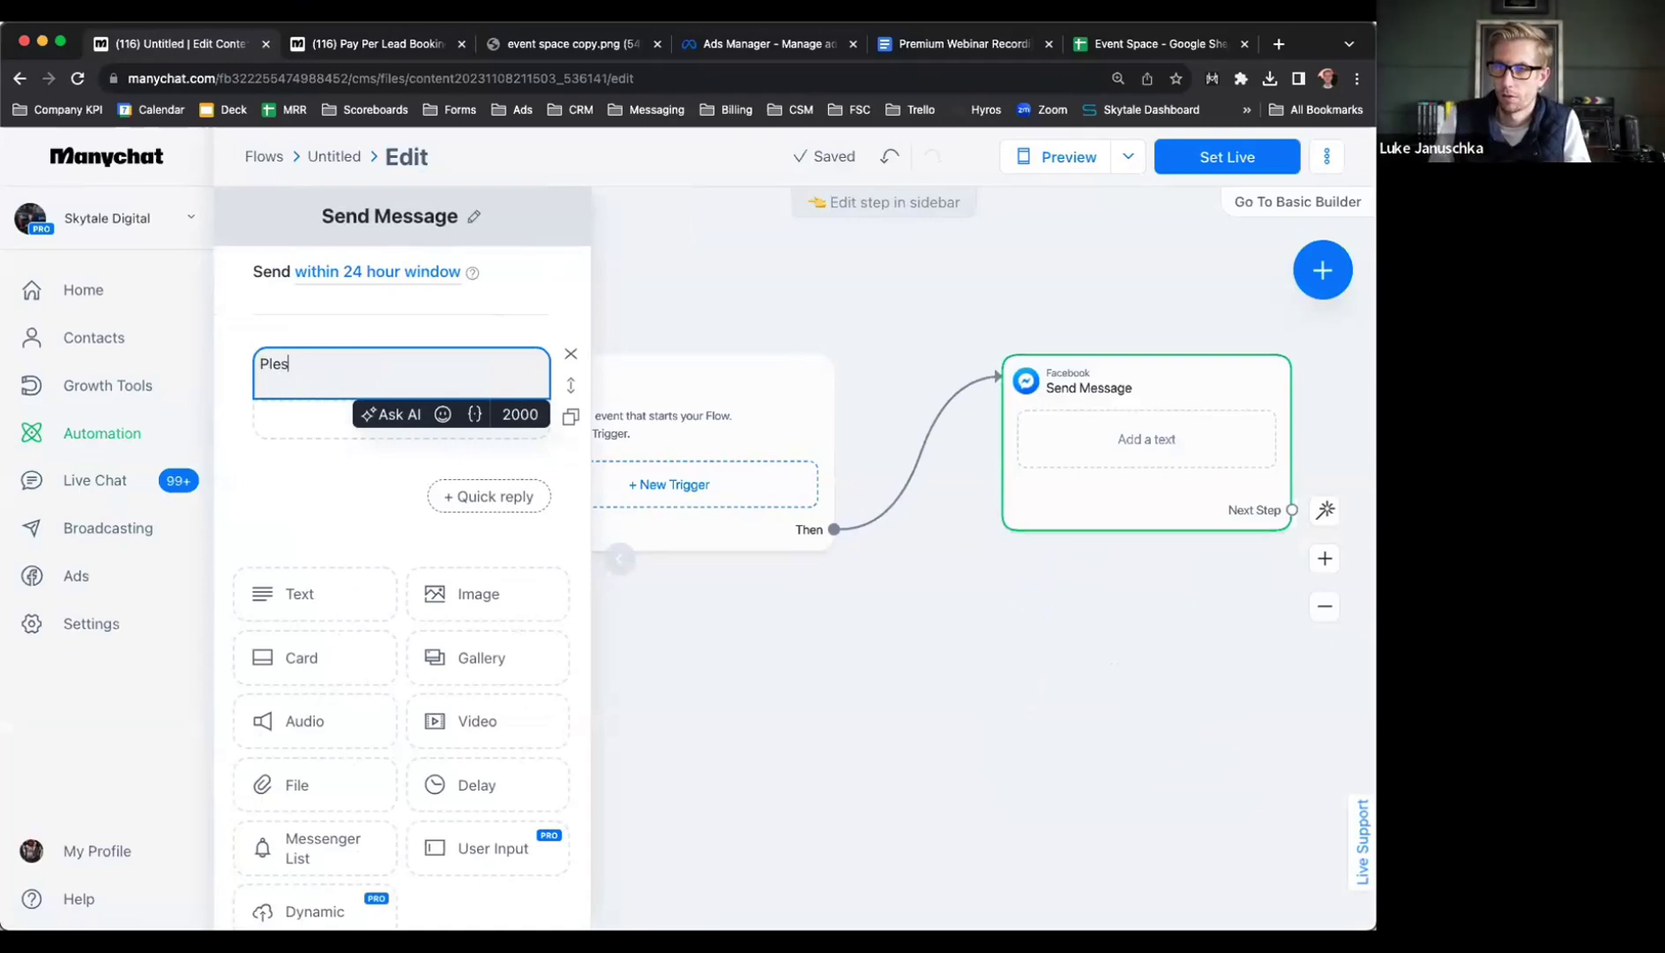
pyautogui.write('e c')
pyautogui.press('BackSpace')
pyautogui.press('BackSpace')
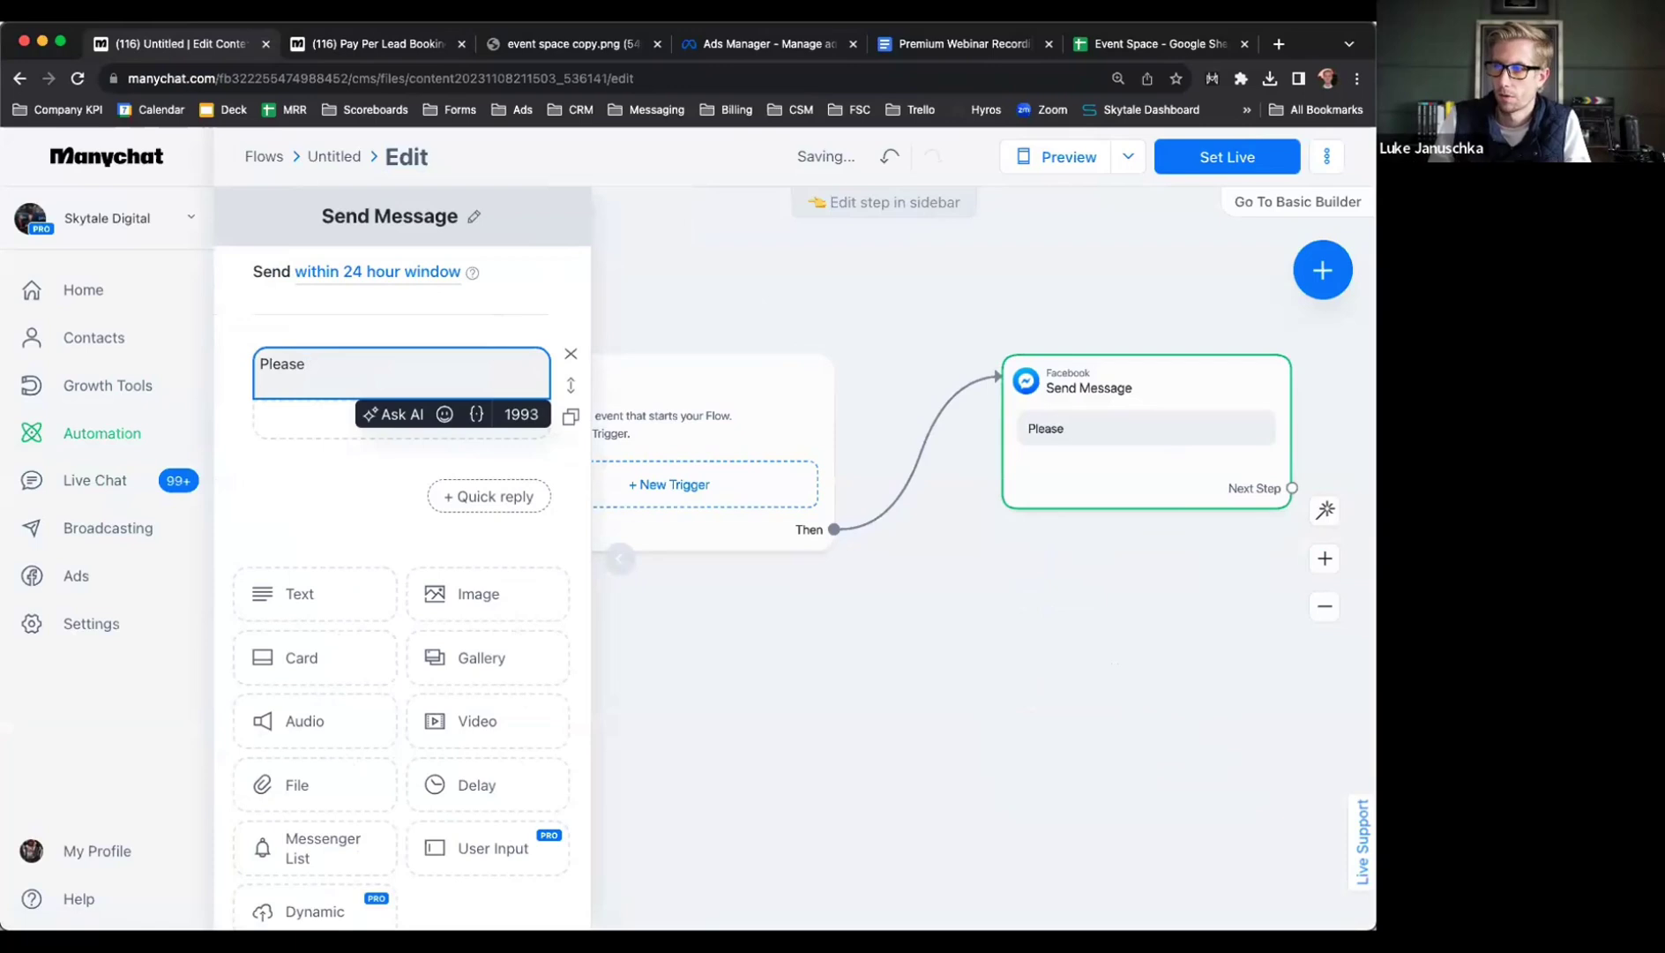
pyautogui.write('click belwo')
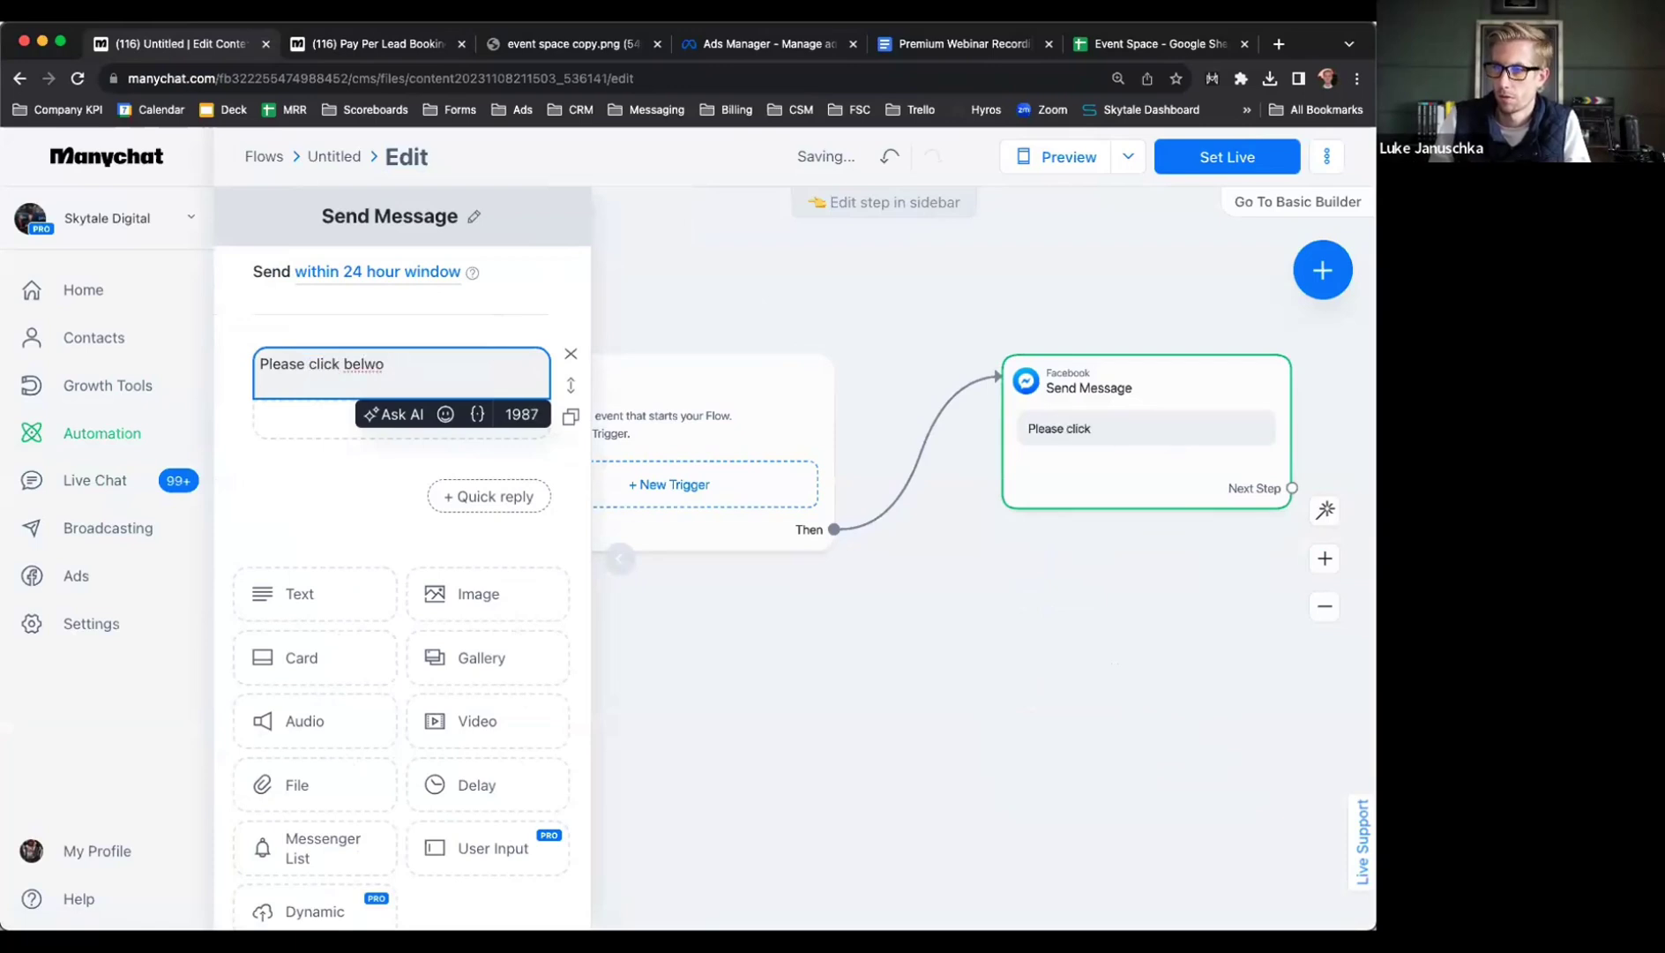
pyautogui.press('BackSpace')
pyautogui.press('BackSpace')
pyautogui.write('ow to')
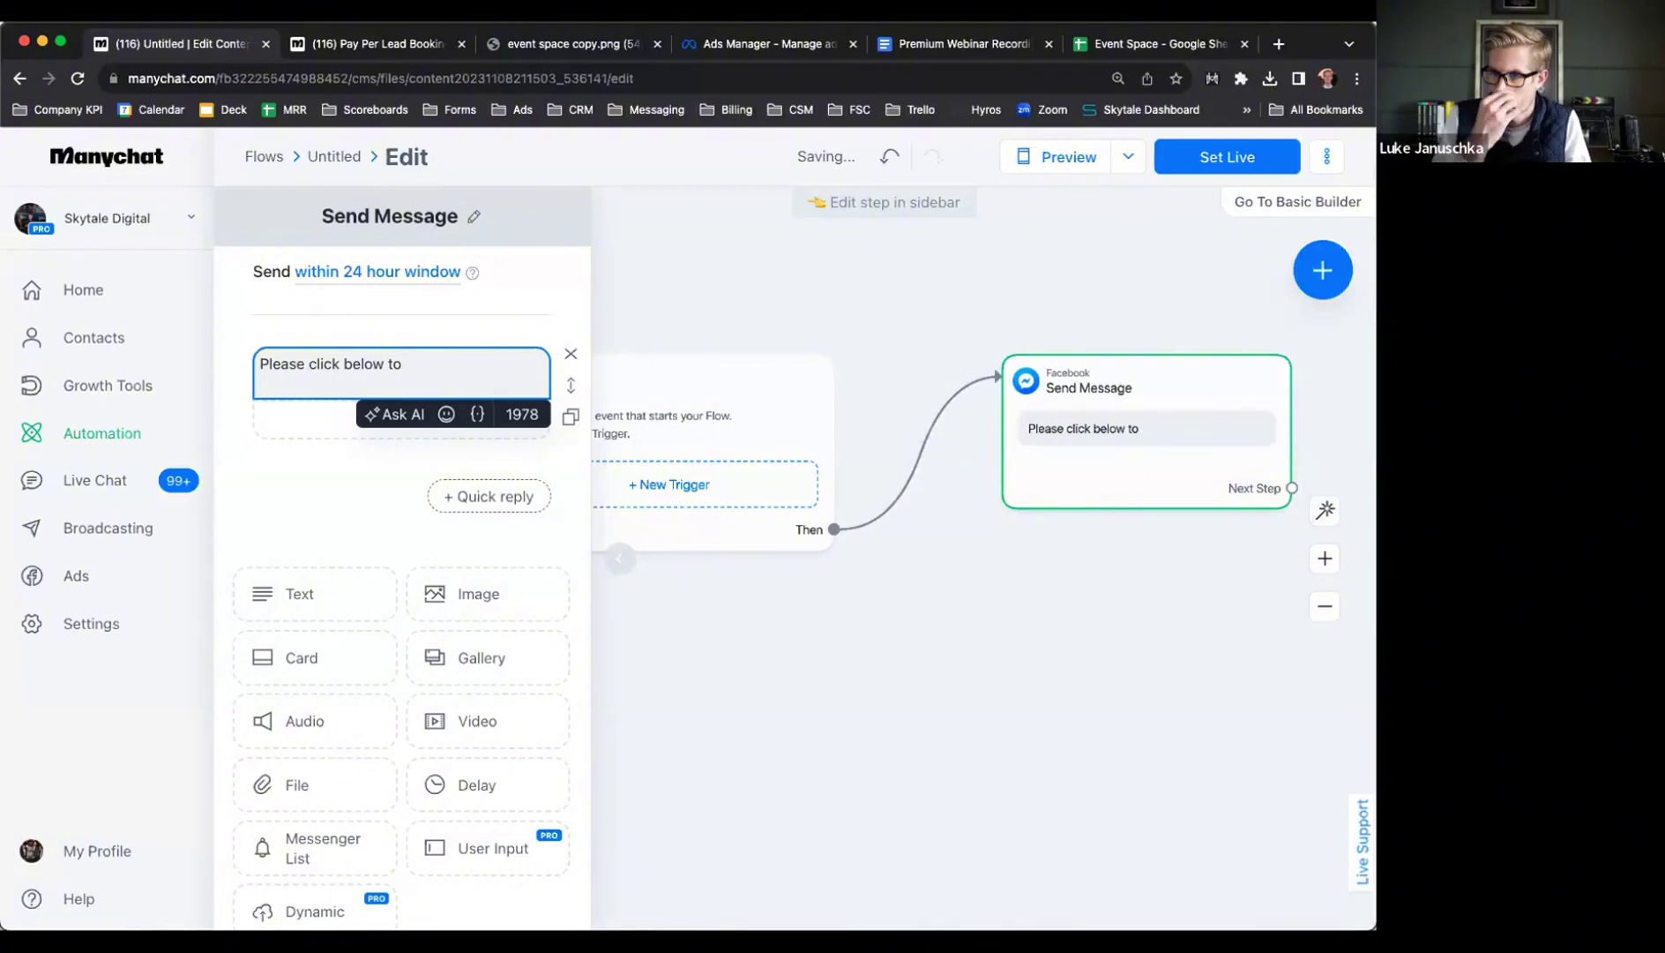
pyautogui.press('super+a')
pyautogui.write('Interested in our fre eevent')
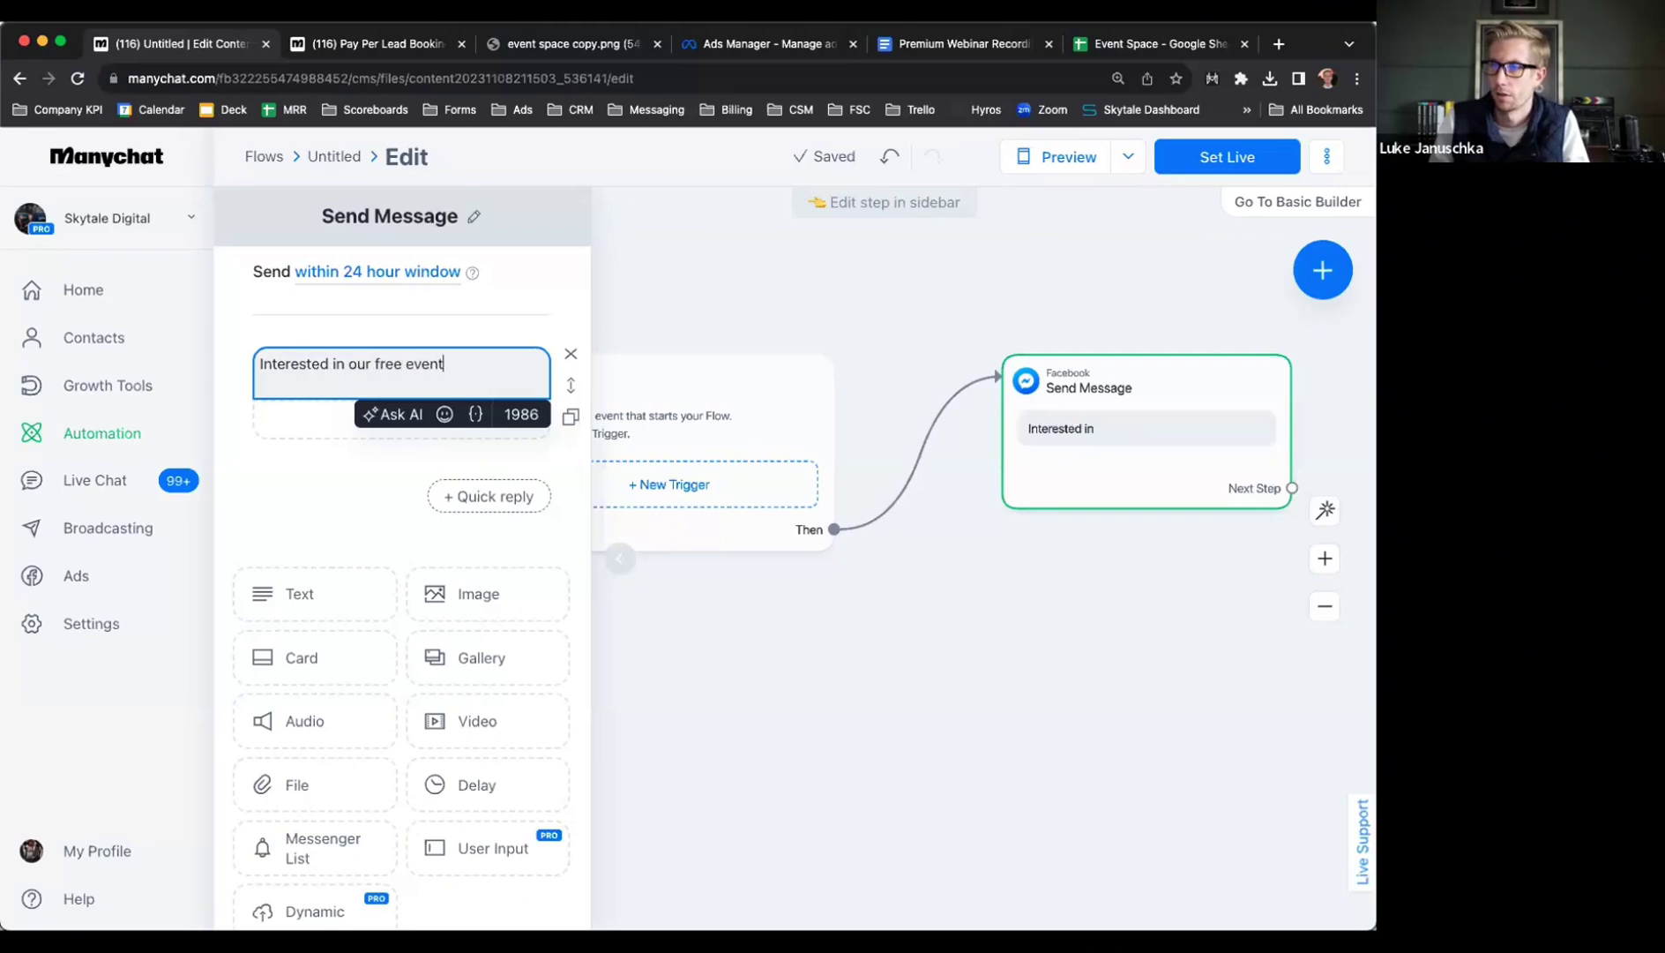
pyautogui.write(' space?')
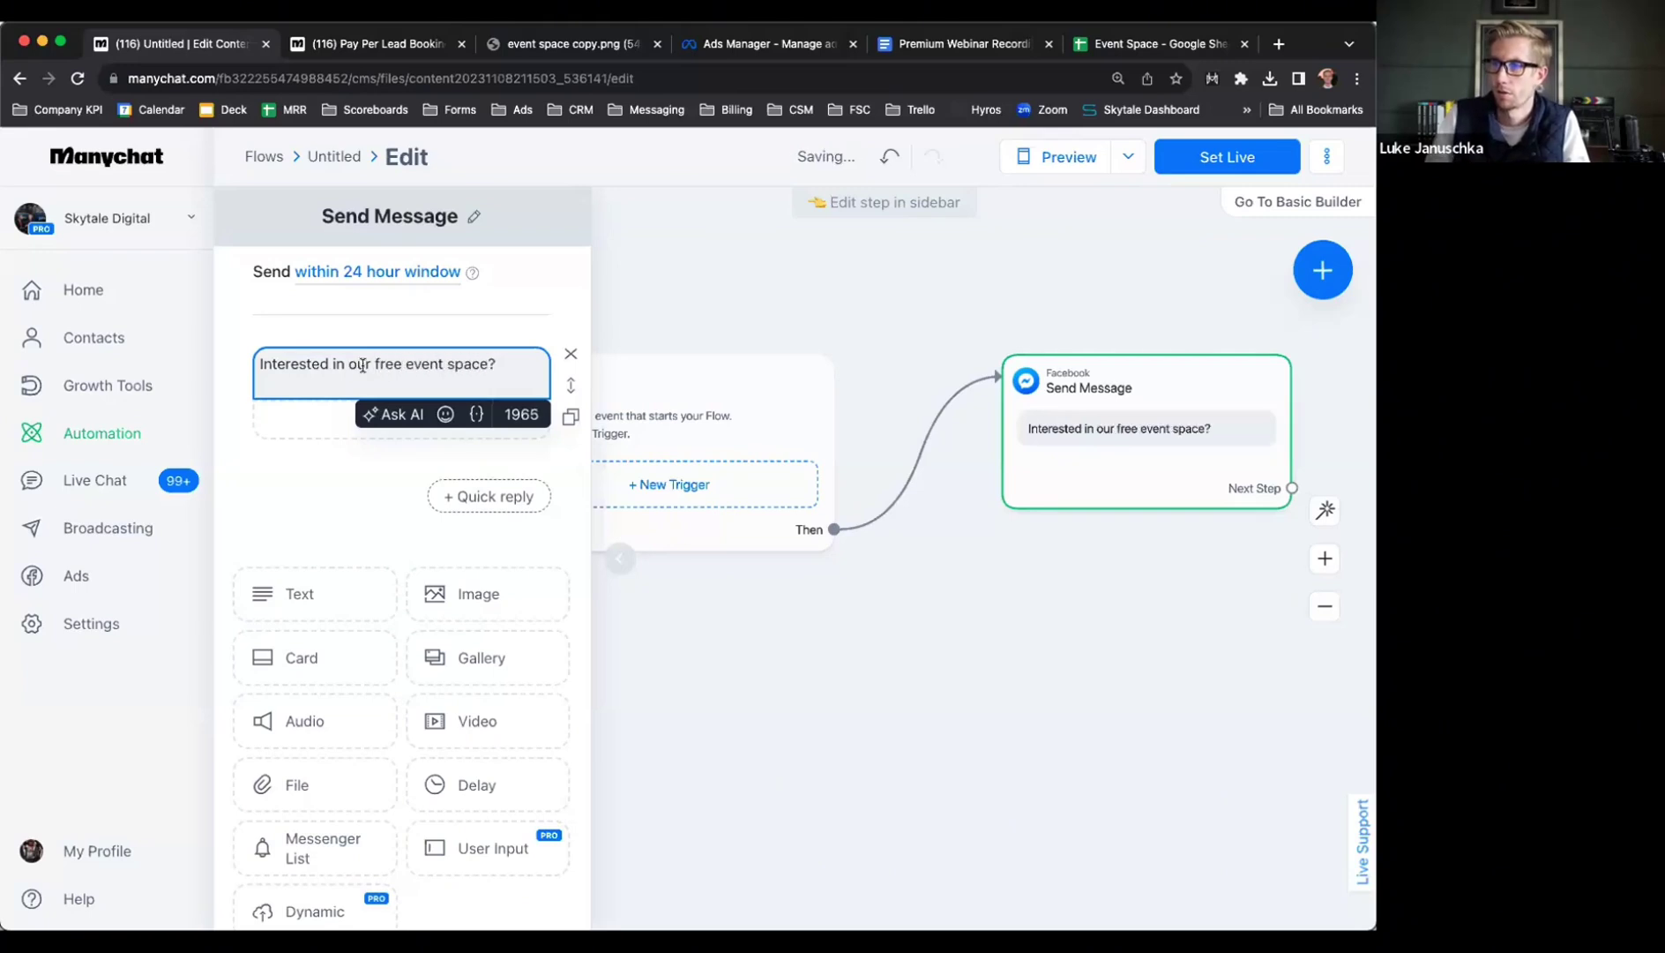
pyautogui.write(' Click below.')
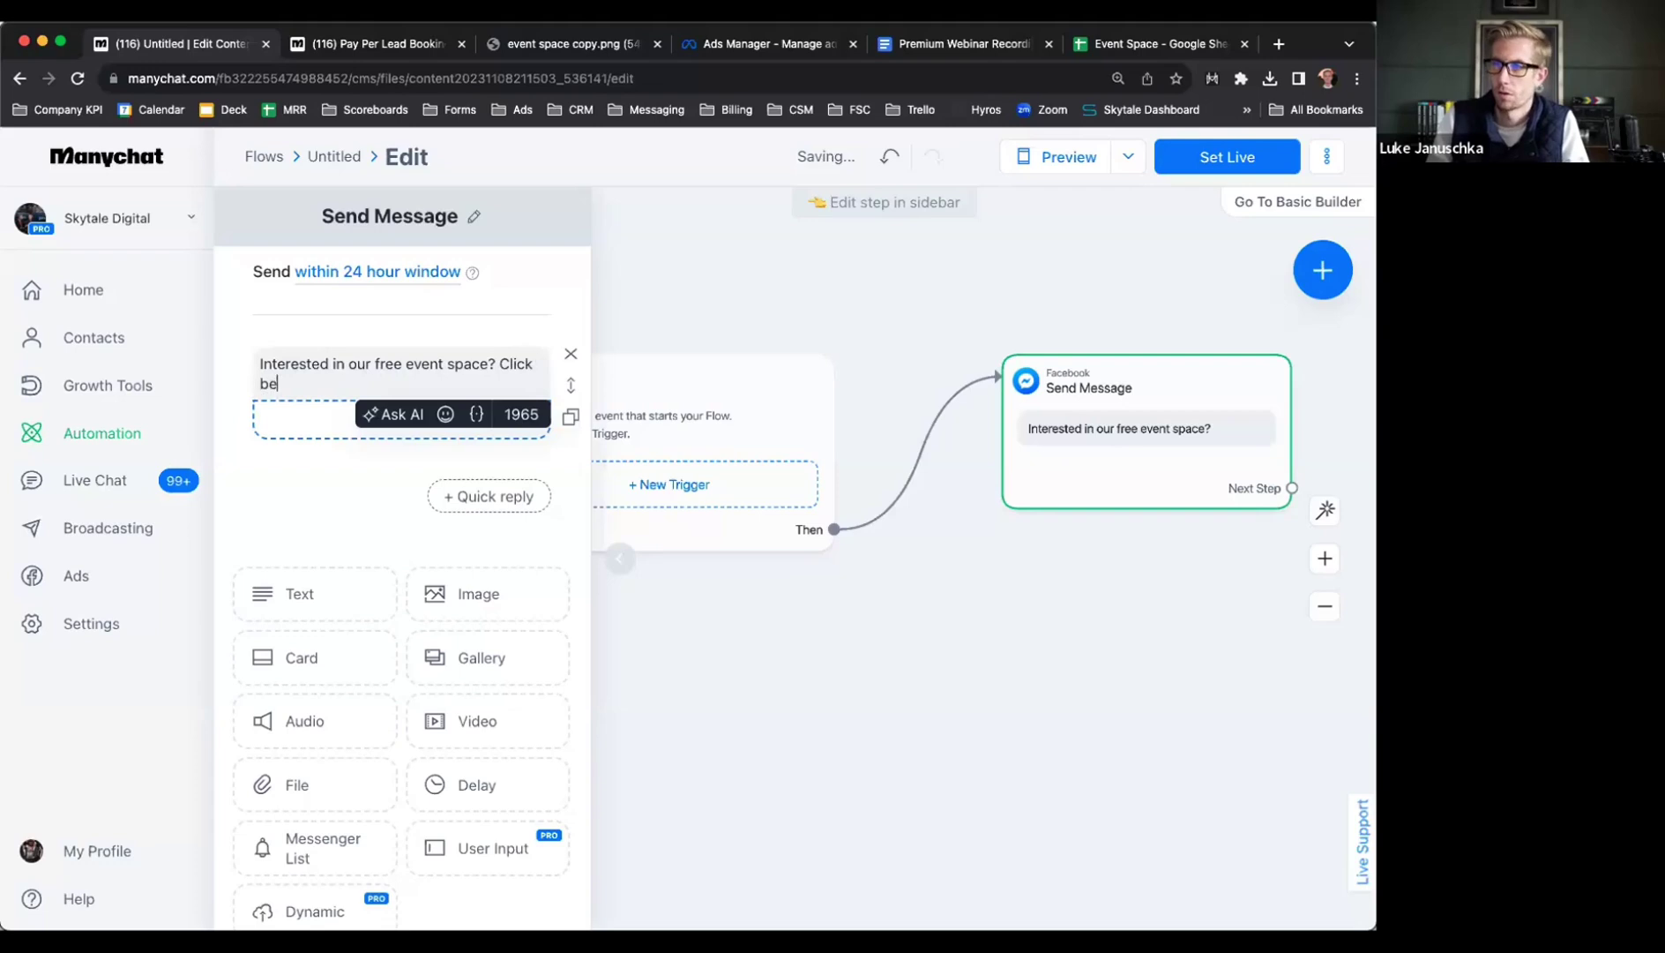
pyautogui.click(995, 605)
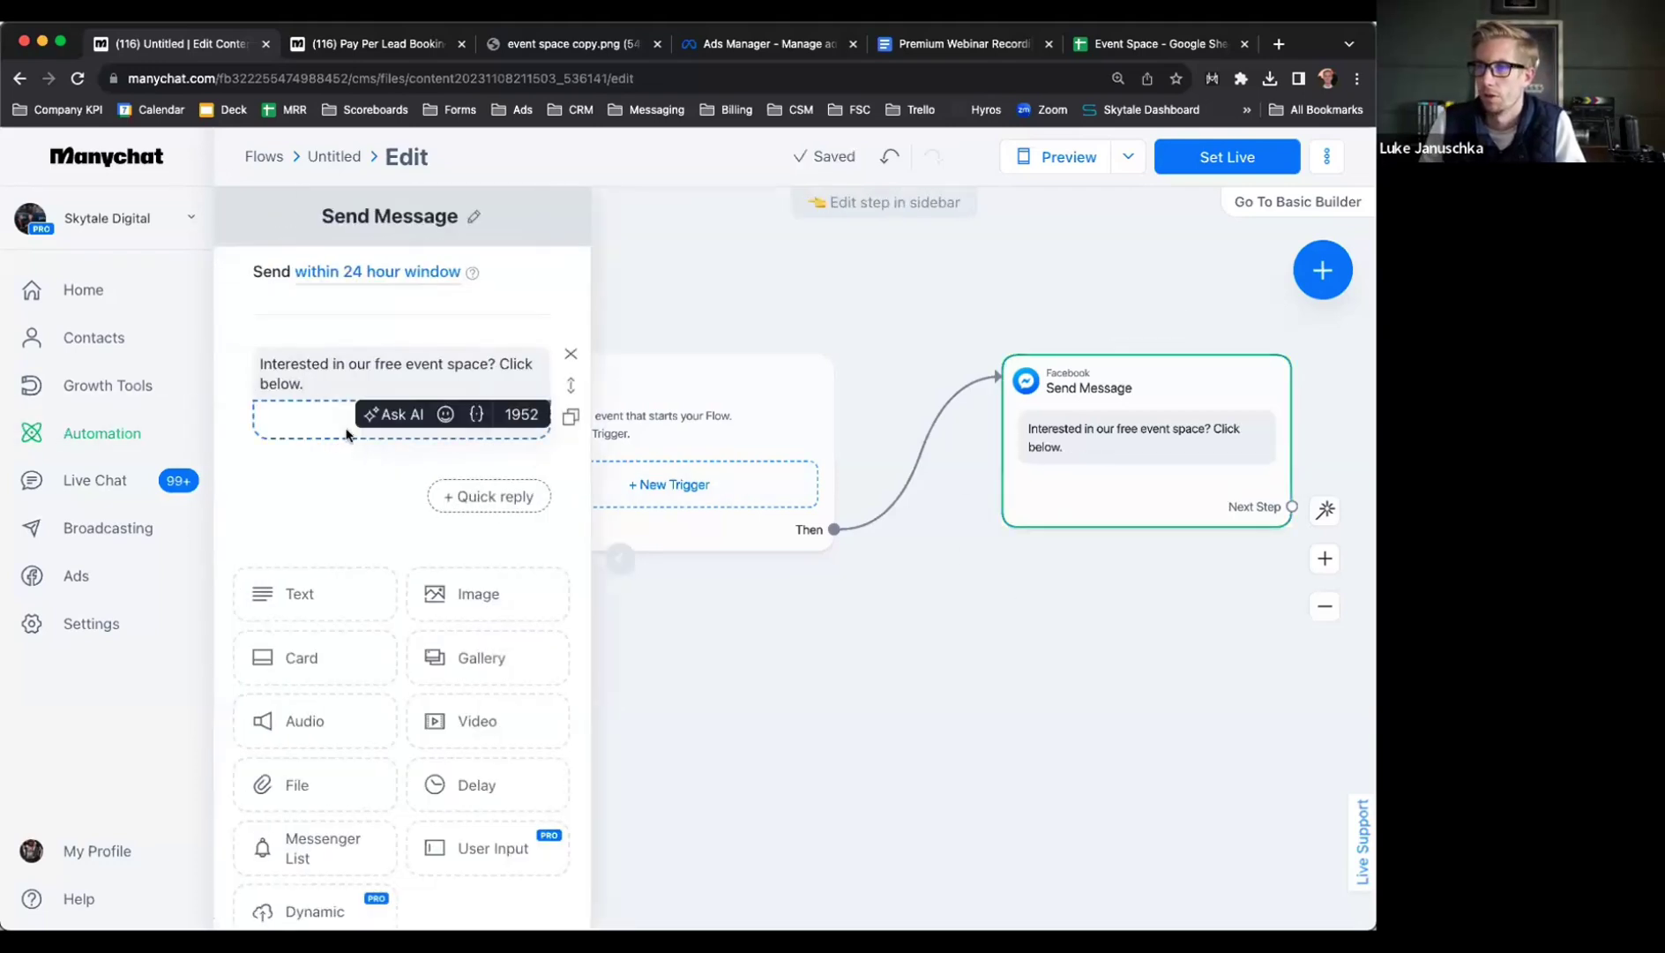
# Add a 'Click me' button to the message and drag a connection from it to a next step
pyautogui.click(540, 411)
pyautogui.write('Click me')
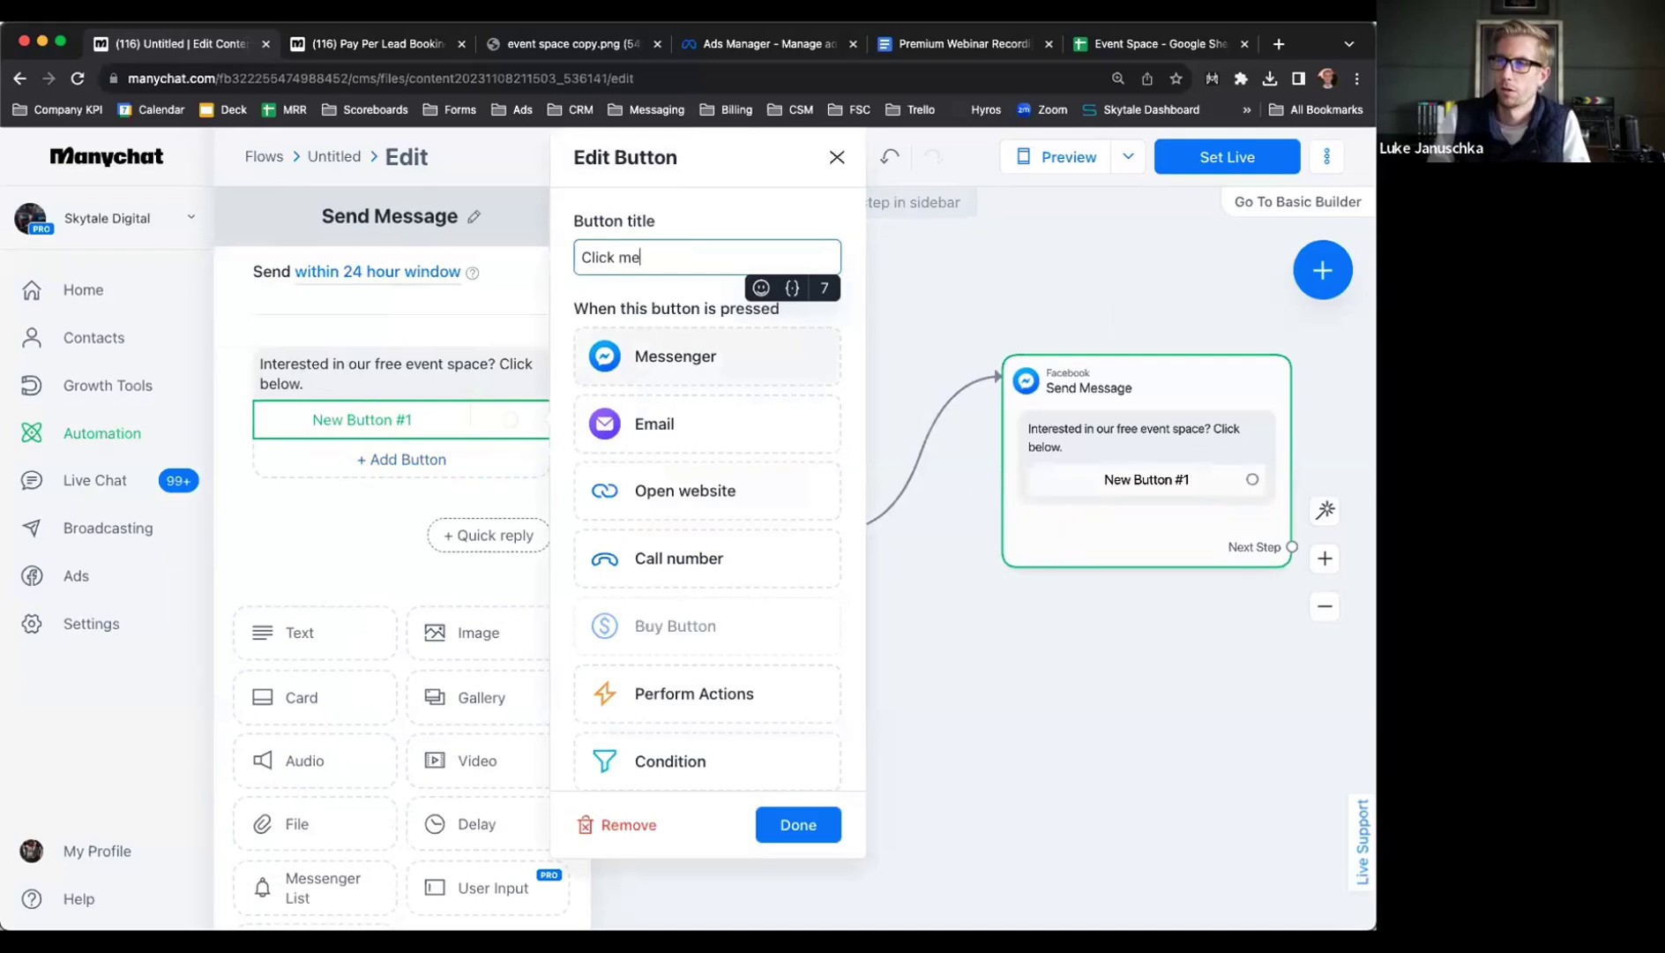
pyautogui.click(974, 588)
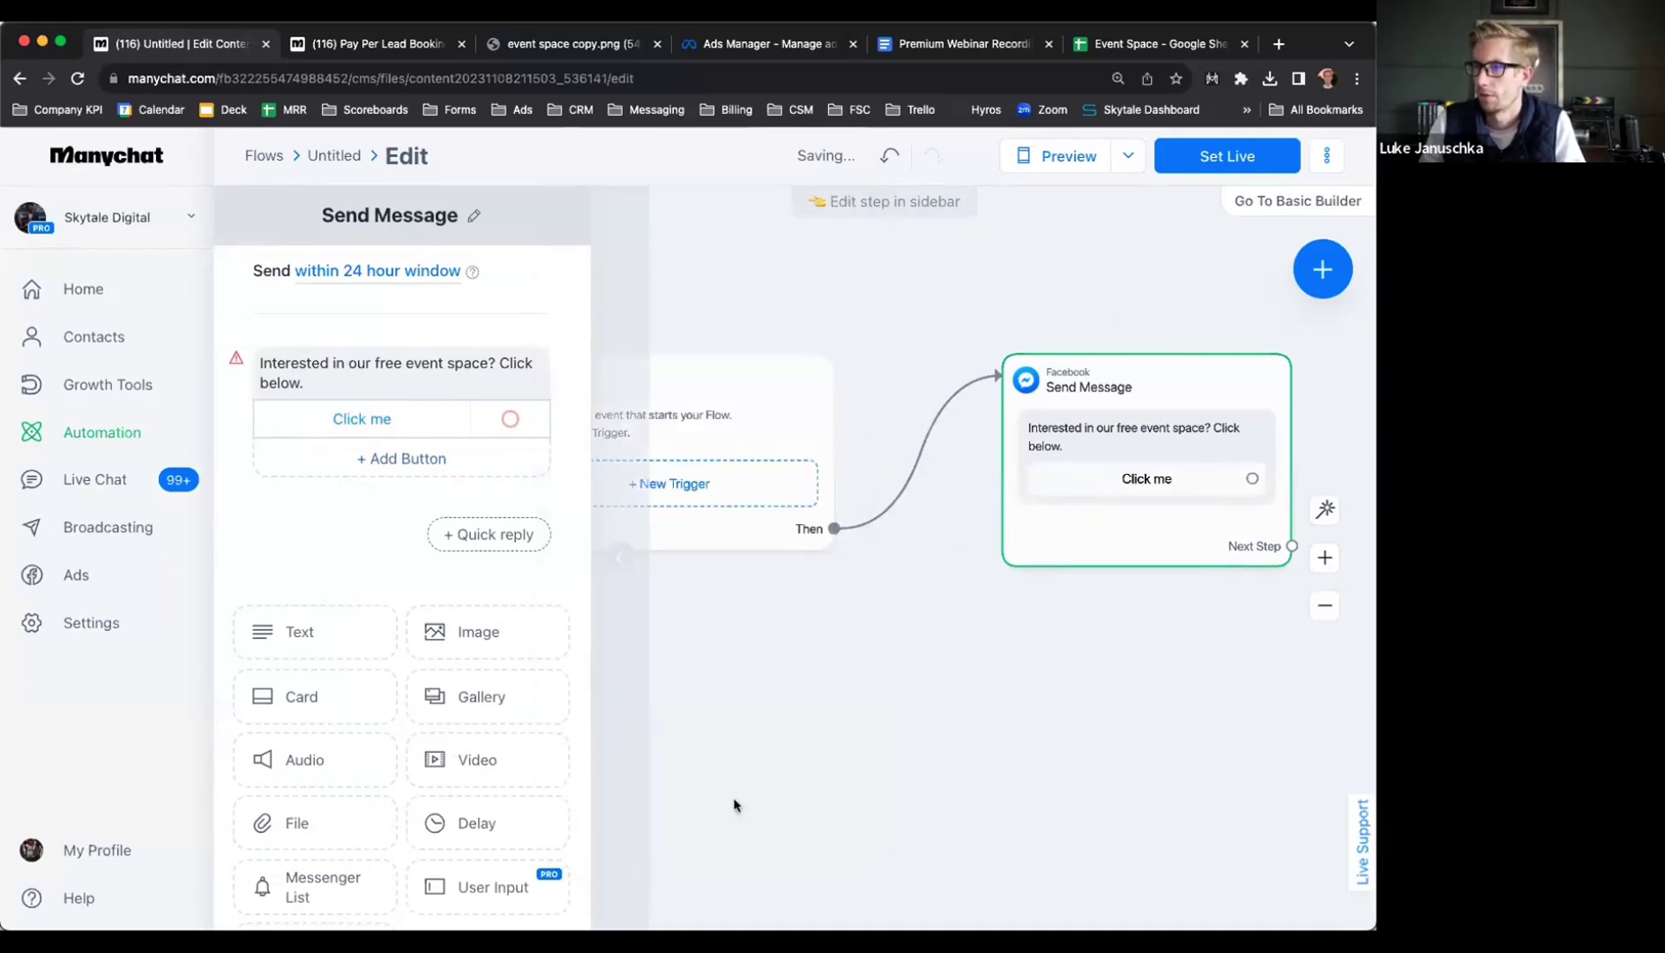
pyautogui.scroll(-3, 699, 751)
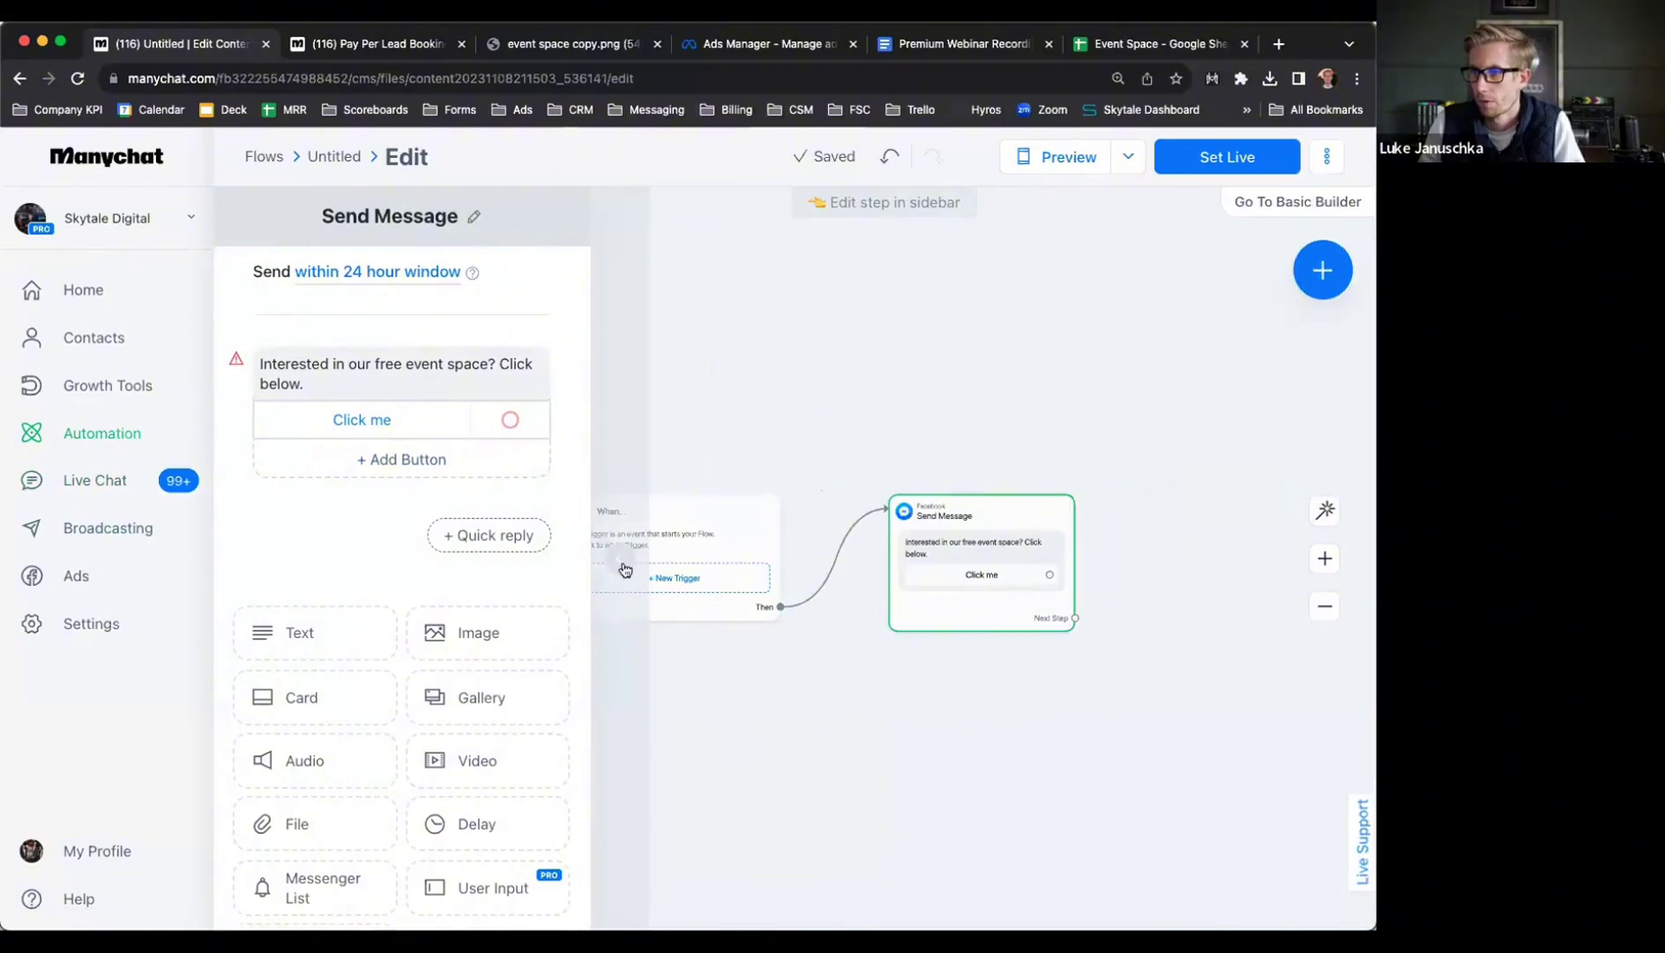
pyautogui.click(856, 744)
pyautogui.moveTo(857, 743); pyautogui.dragTo(442, 726)
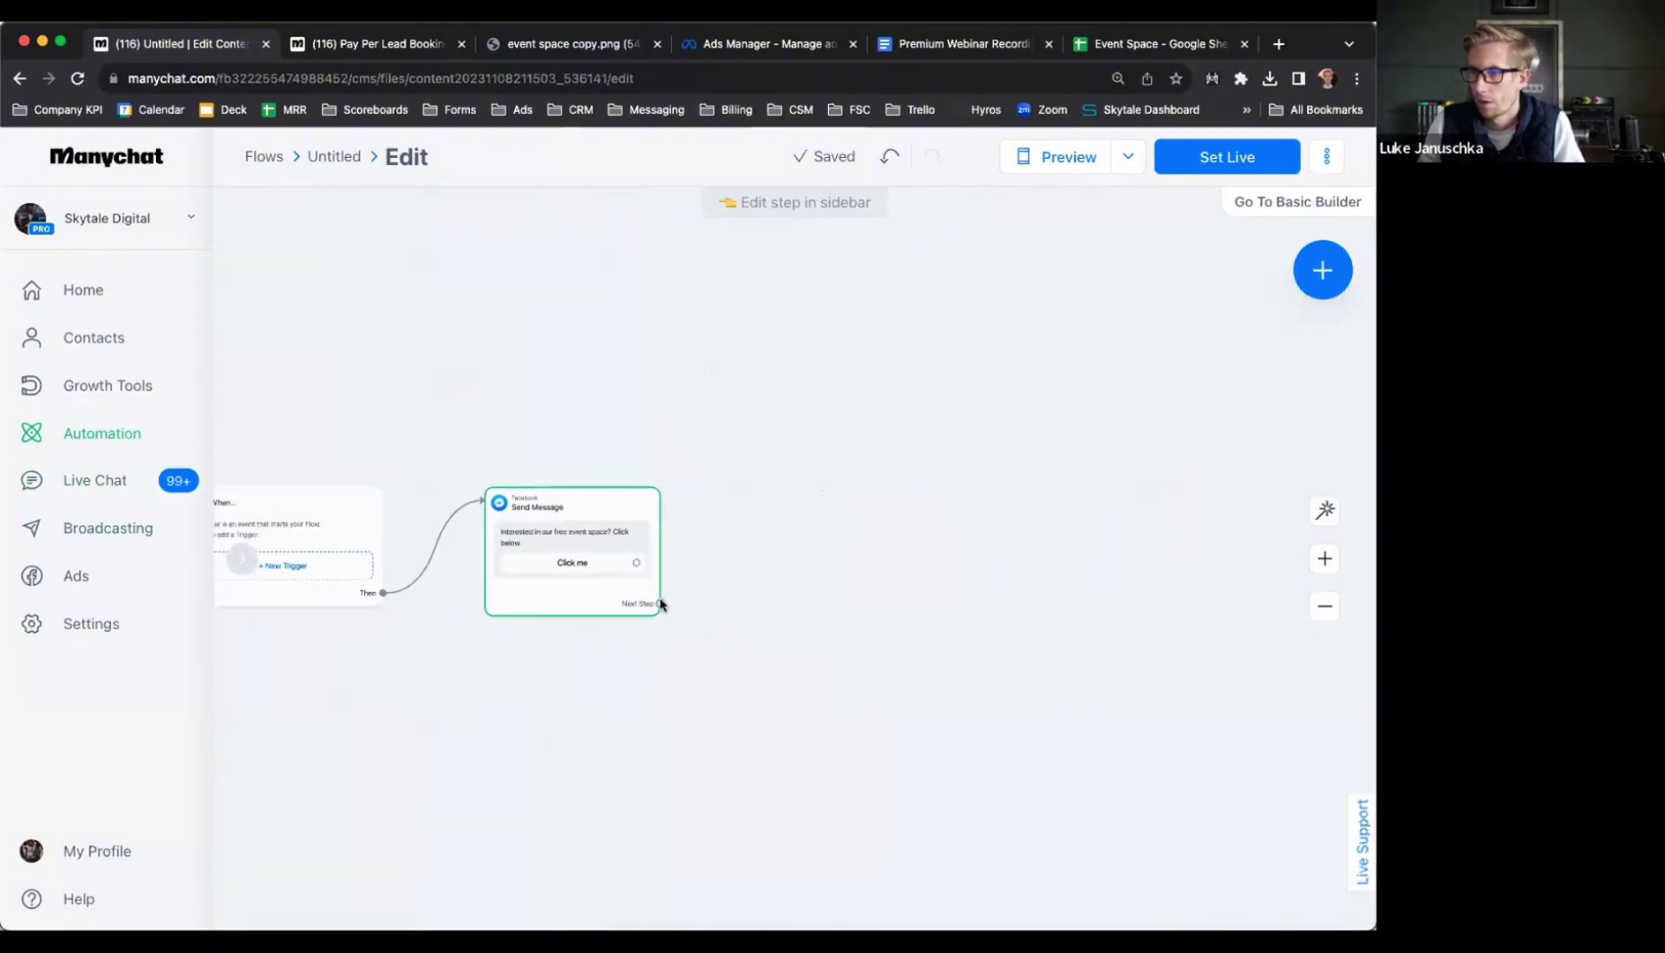
pyautogui.moveTo(636, 562); pyautogui.dragTo(870, 512)
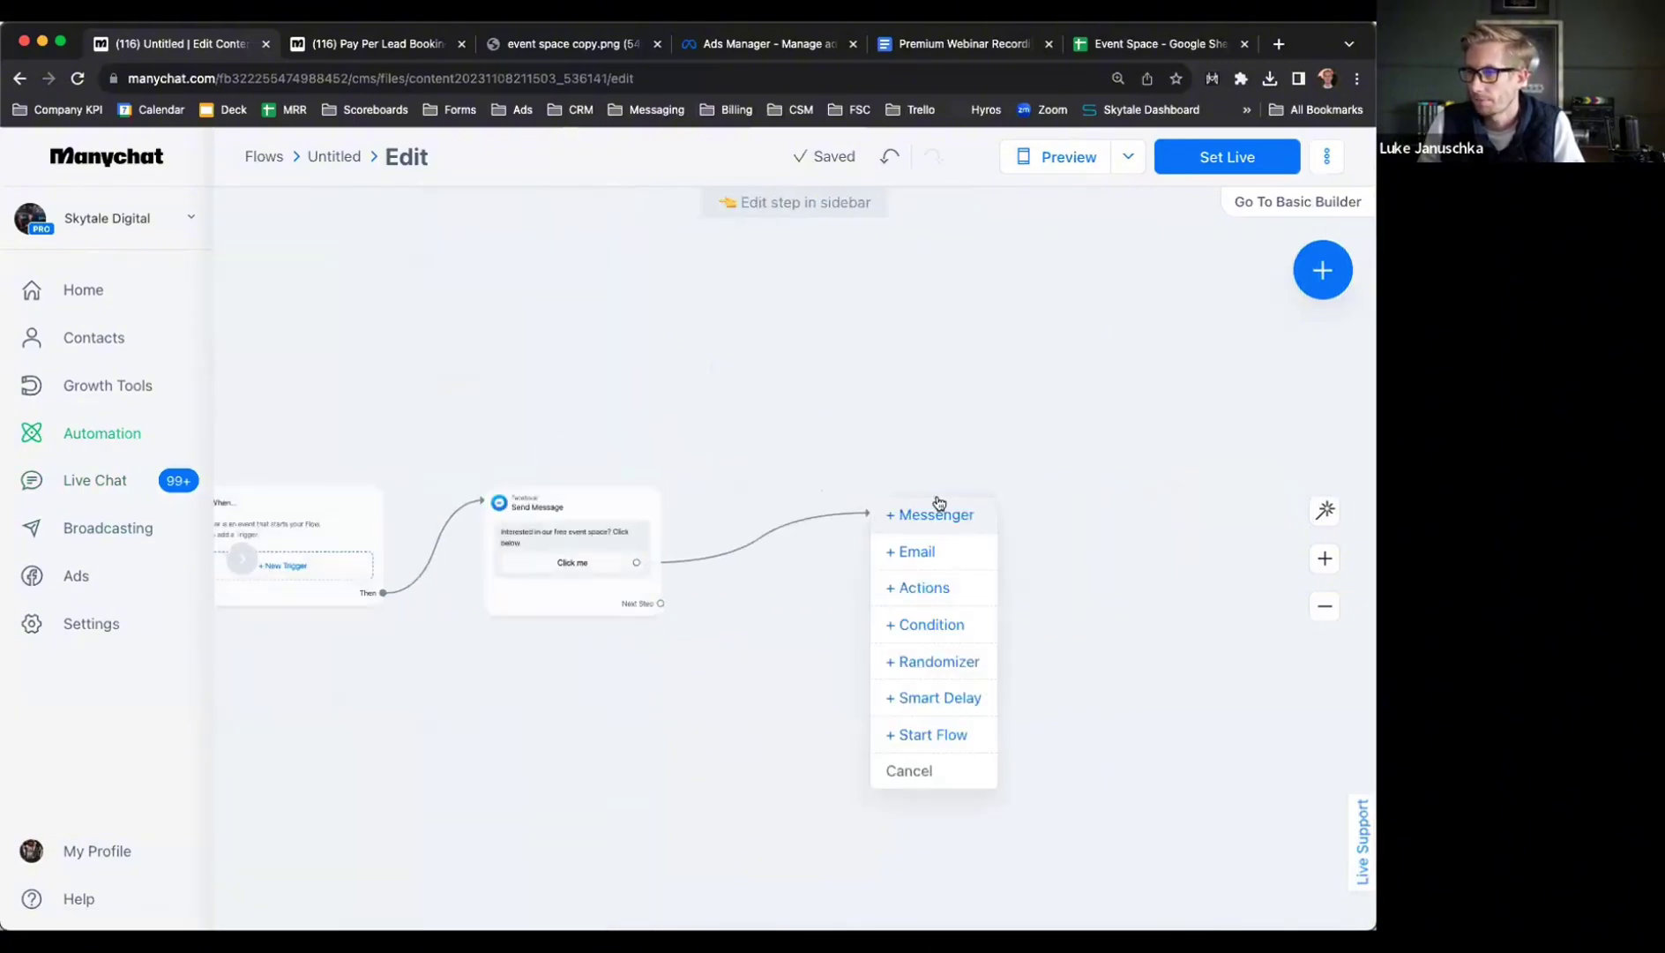
# Add a message after Click me asking 'Quick question, have you visiting Luke's Grill before?'
pyautogui.click(937, 515)
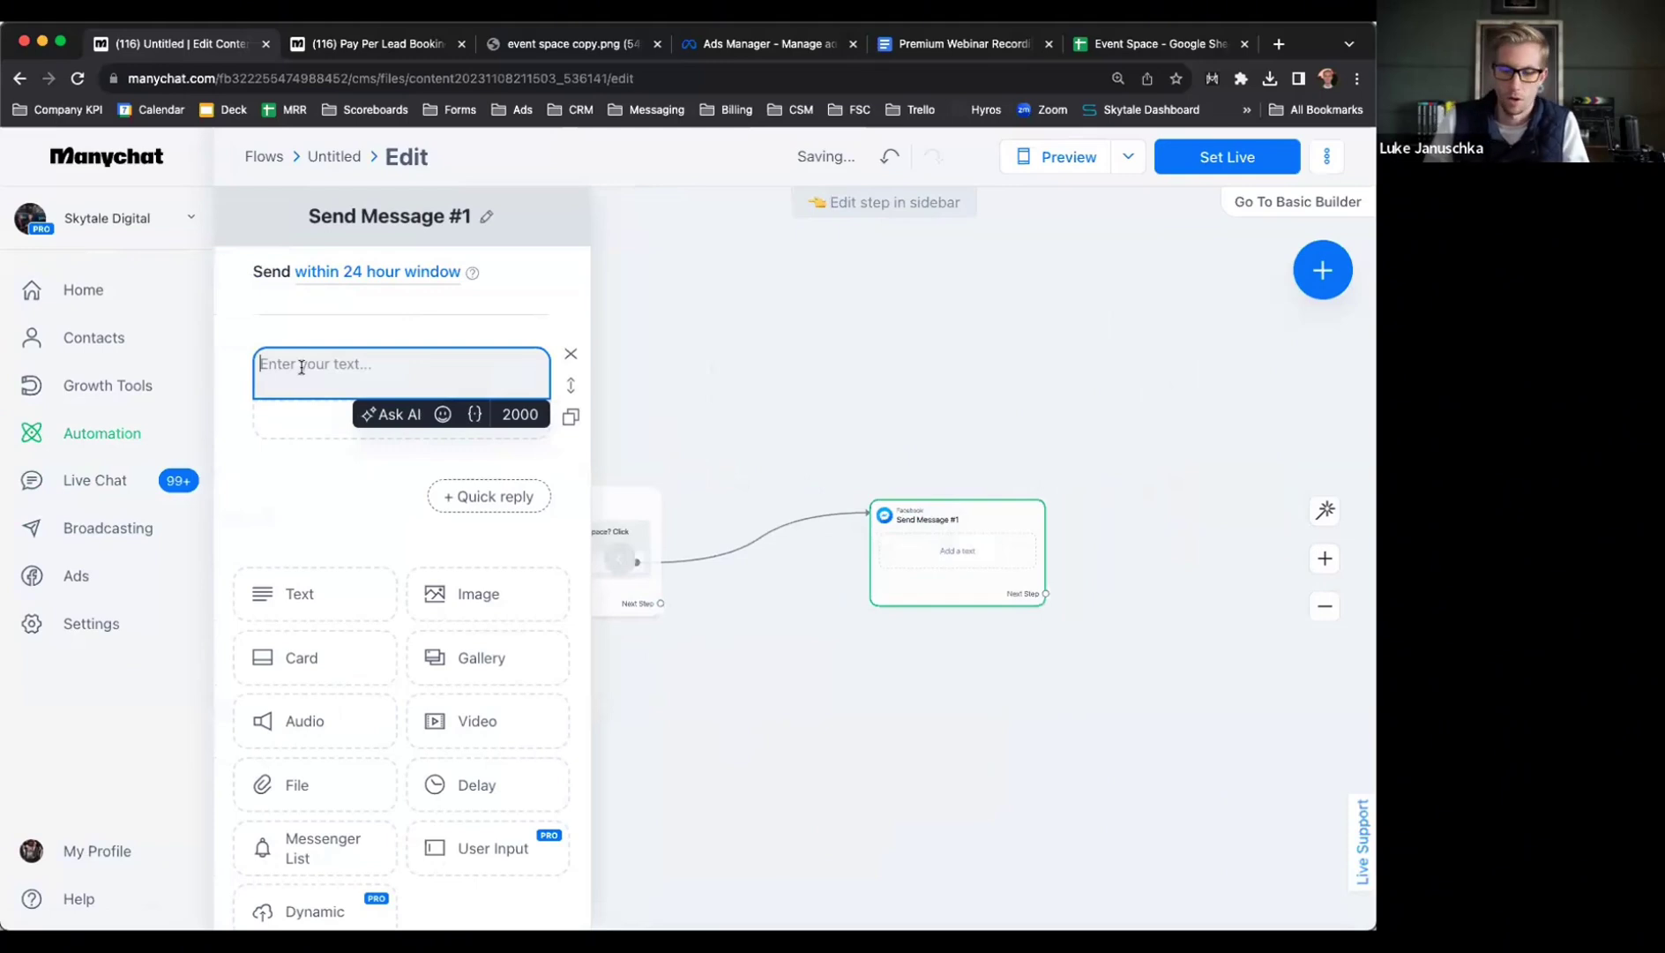
pyautogui.write('Quick question, have y')
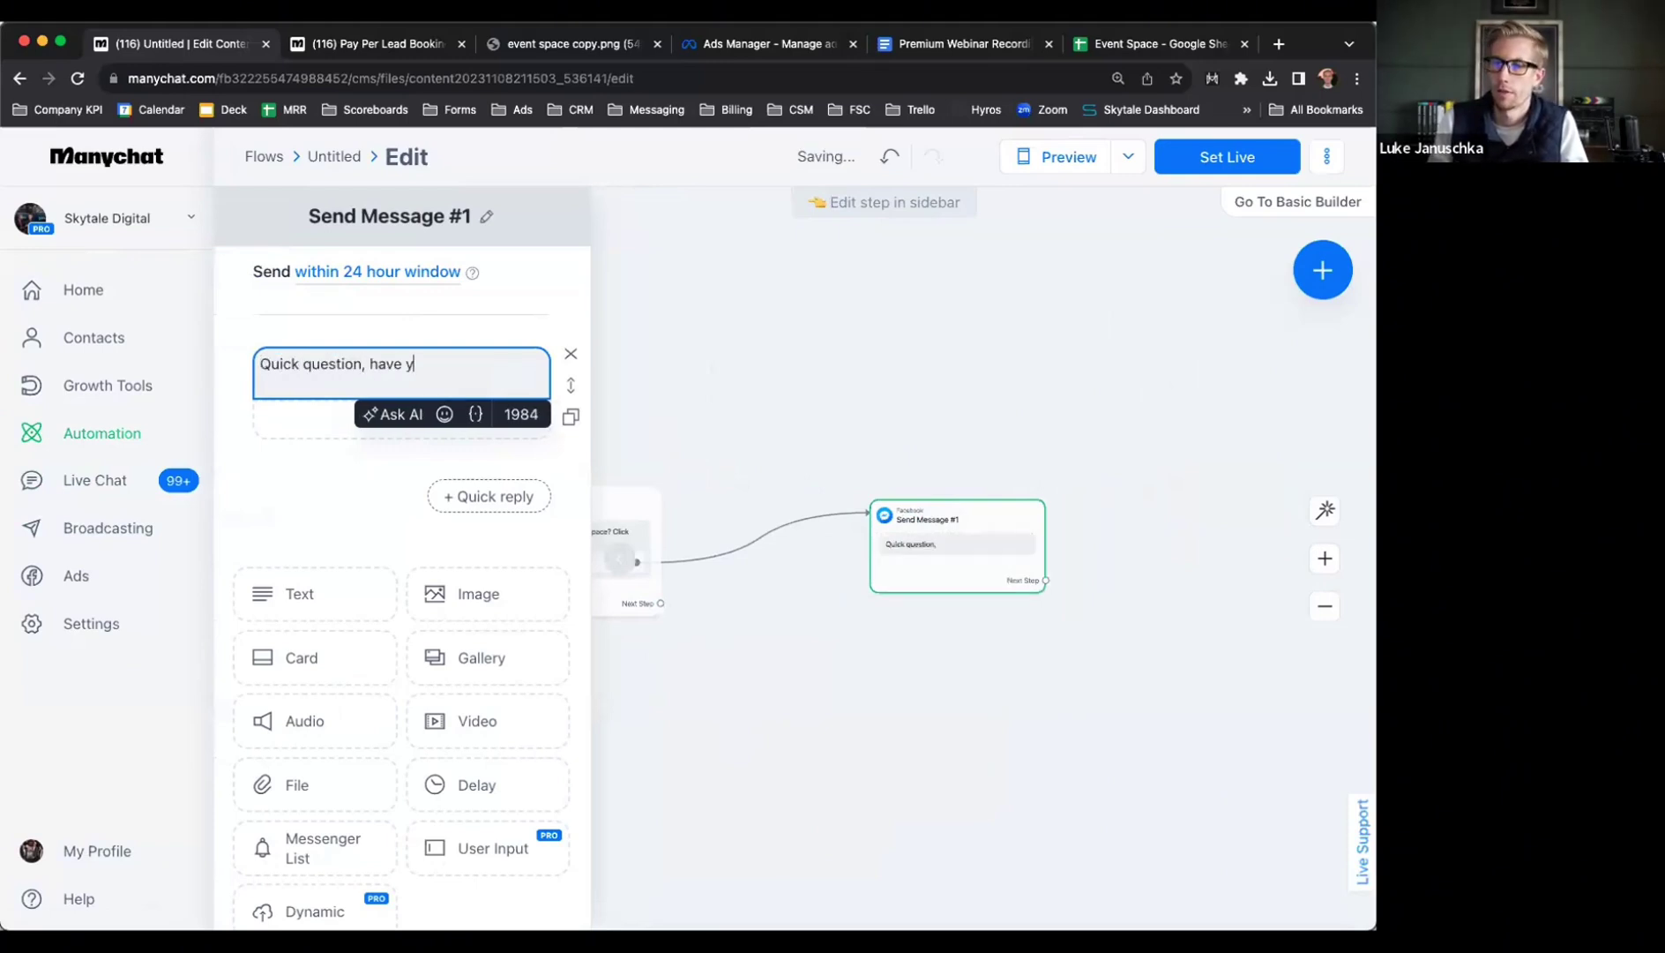
pyautogui.write("ou vistied Luke's Grill bel")
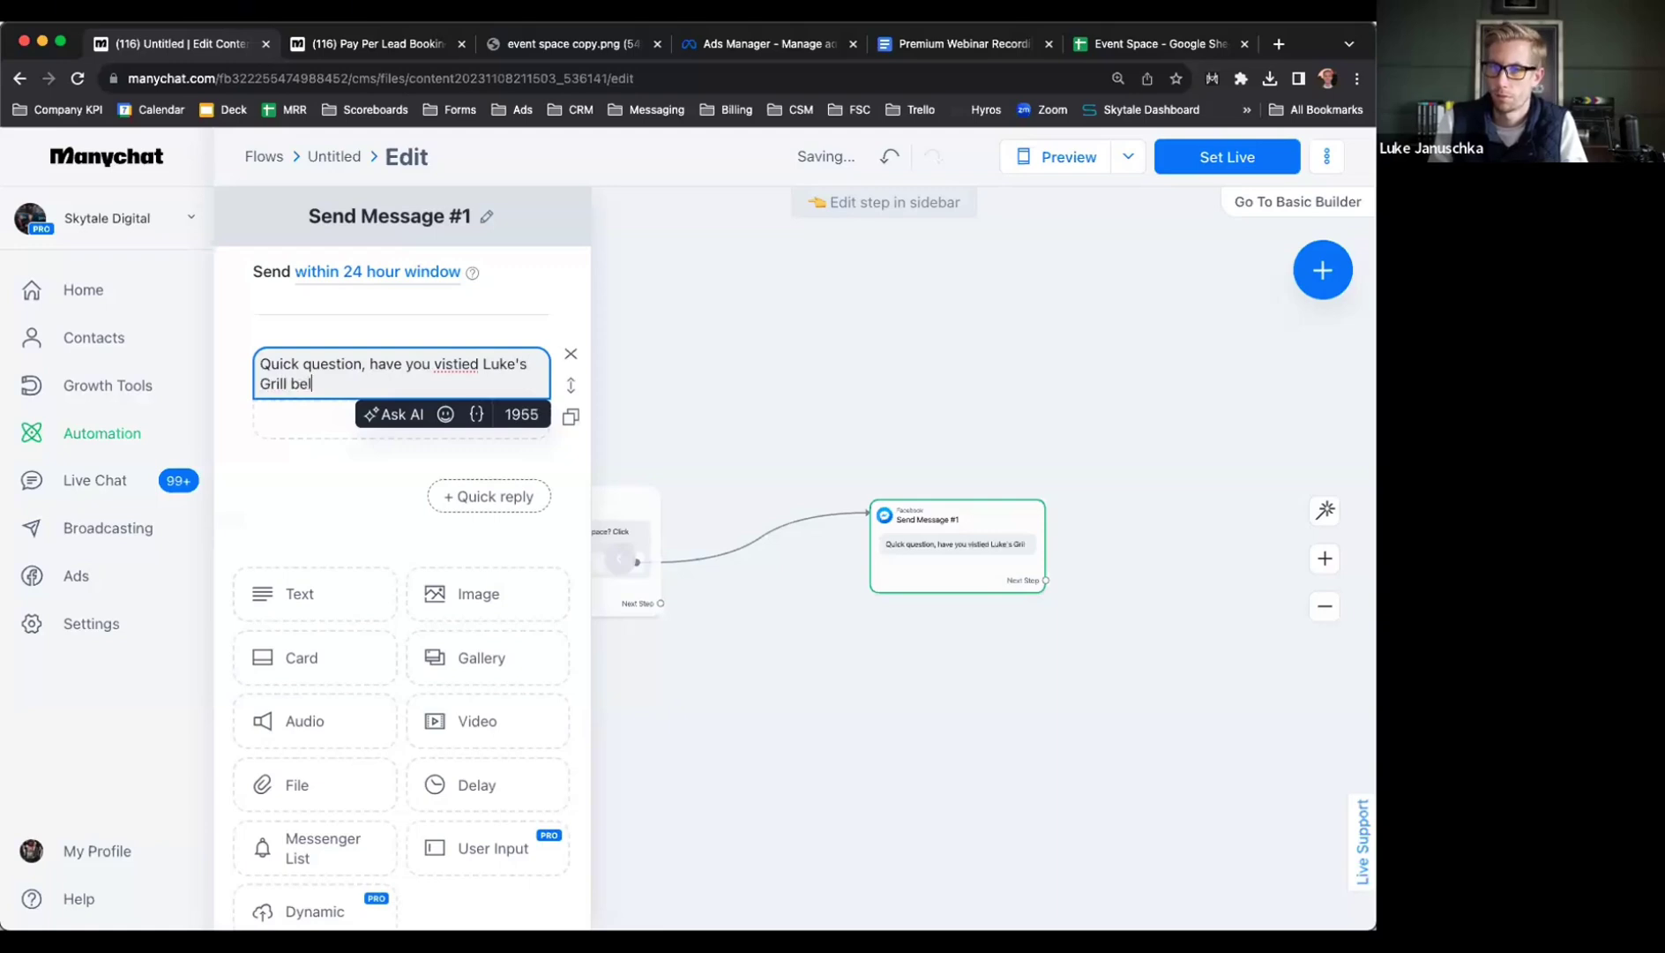
pyautogui.press('BackSpace')
pyautogui.write('fore?')
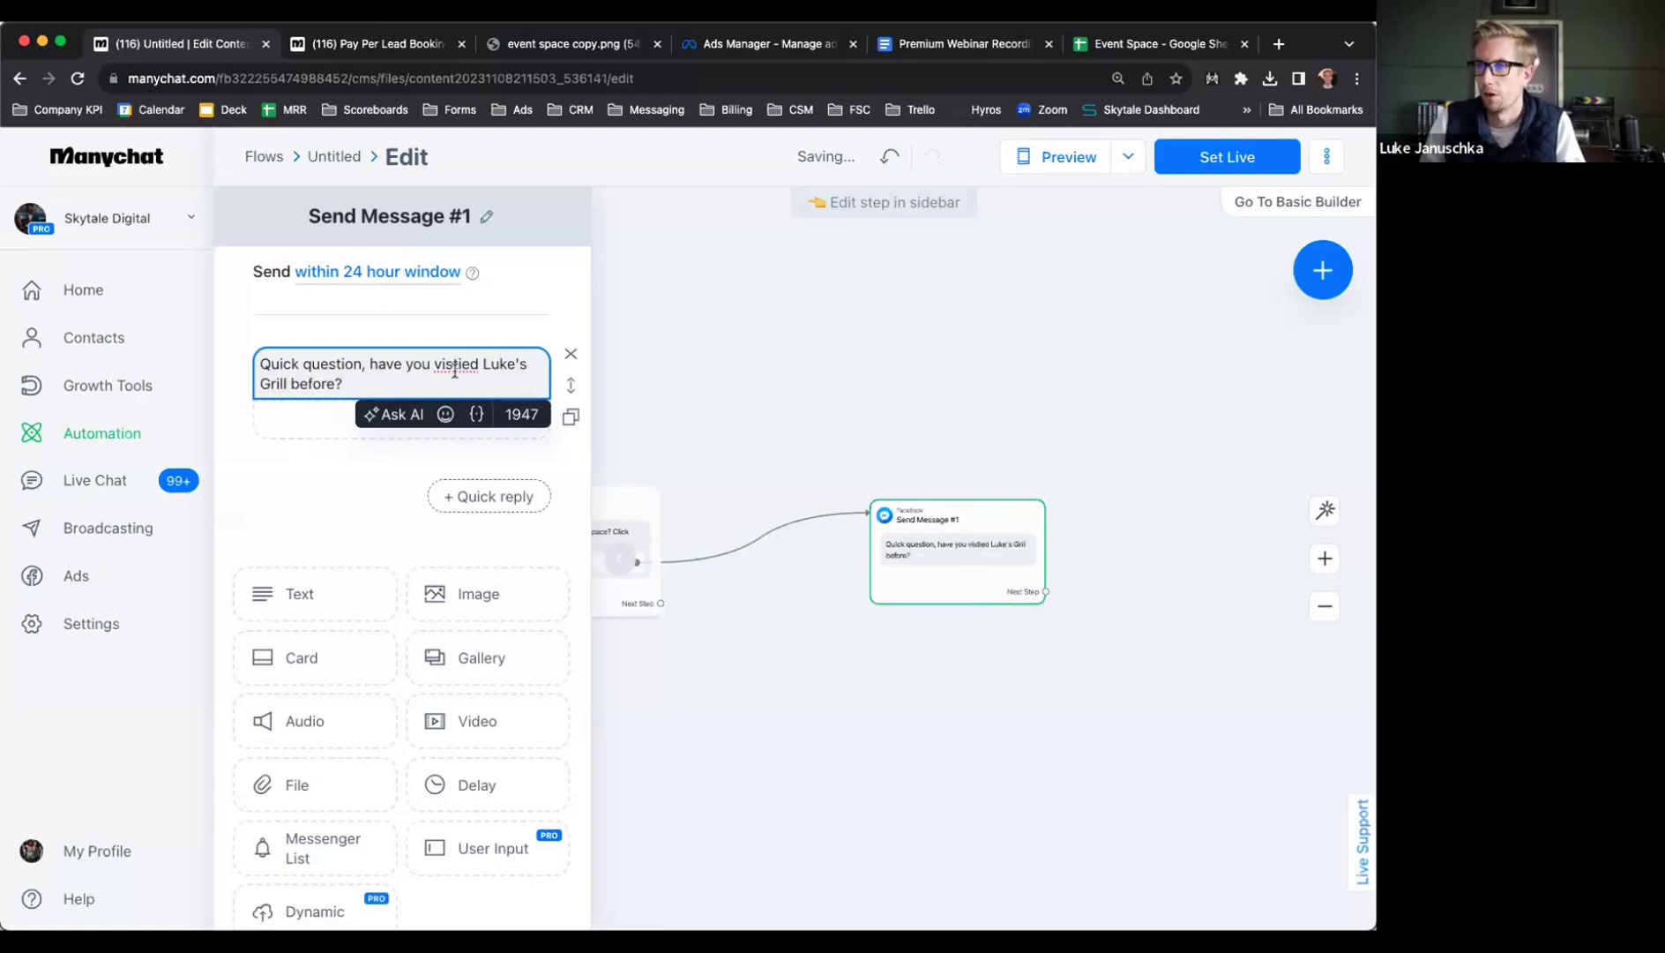
pyautogui.doubleClick(458, 365)
pyautogui.write('visiting')
# Give the question Yes and No reply buttons, and start linking Yes to a new step
pyautogui.moveTo(900, 600)
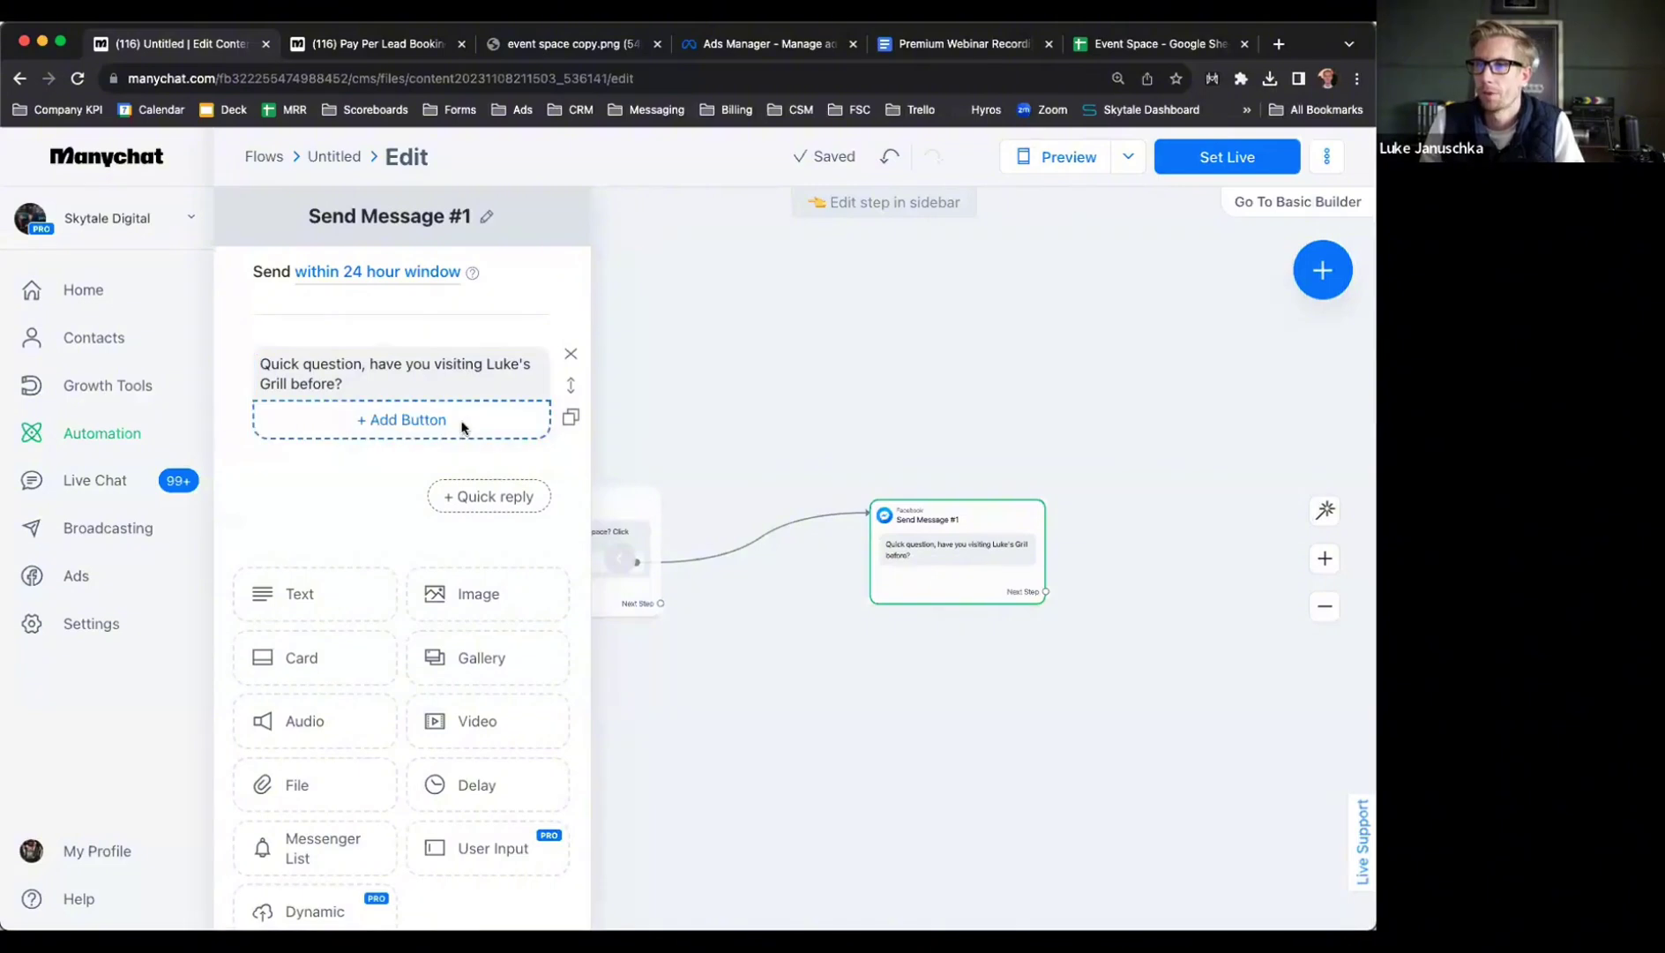
pyautogui.click(464, 428)
pyautogui.write('Yes')
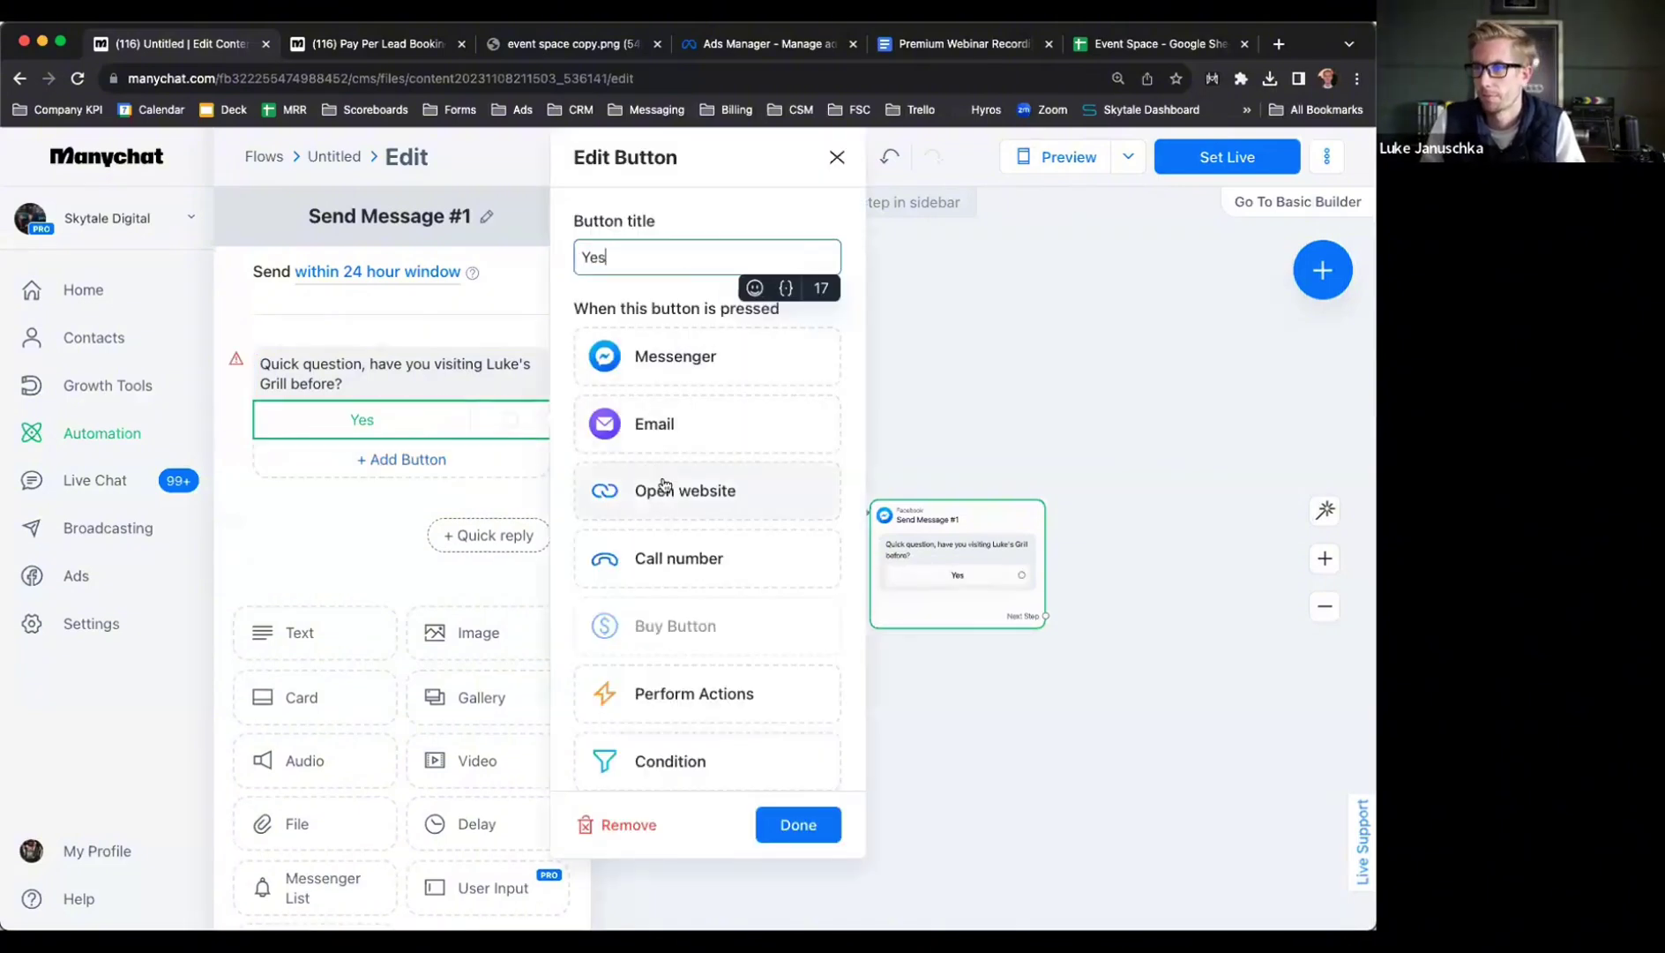
pyautogui.click(404, 460)
pyautogui.click(404, 459)
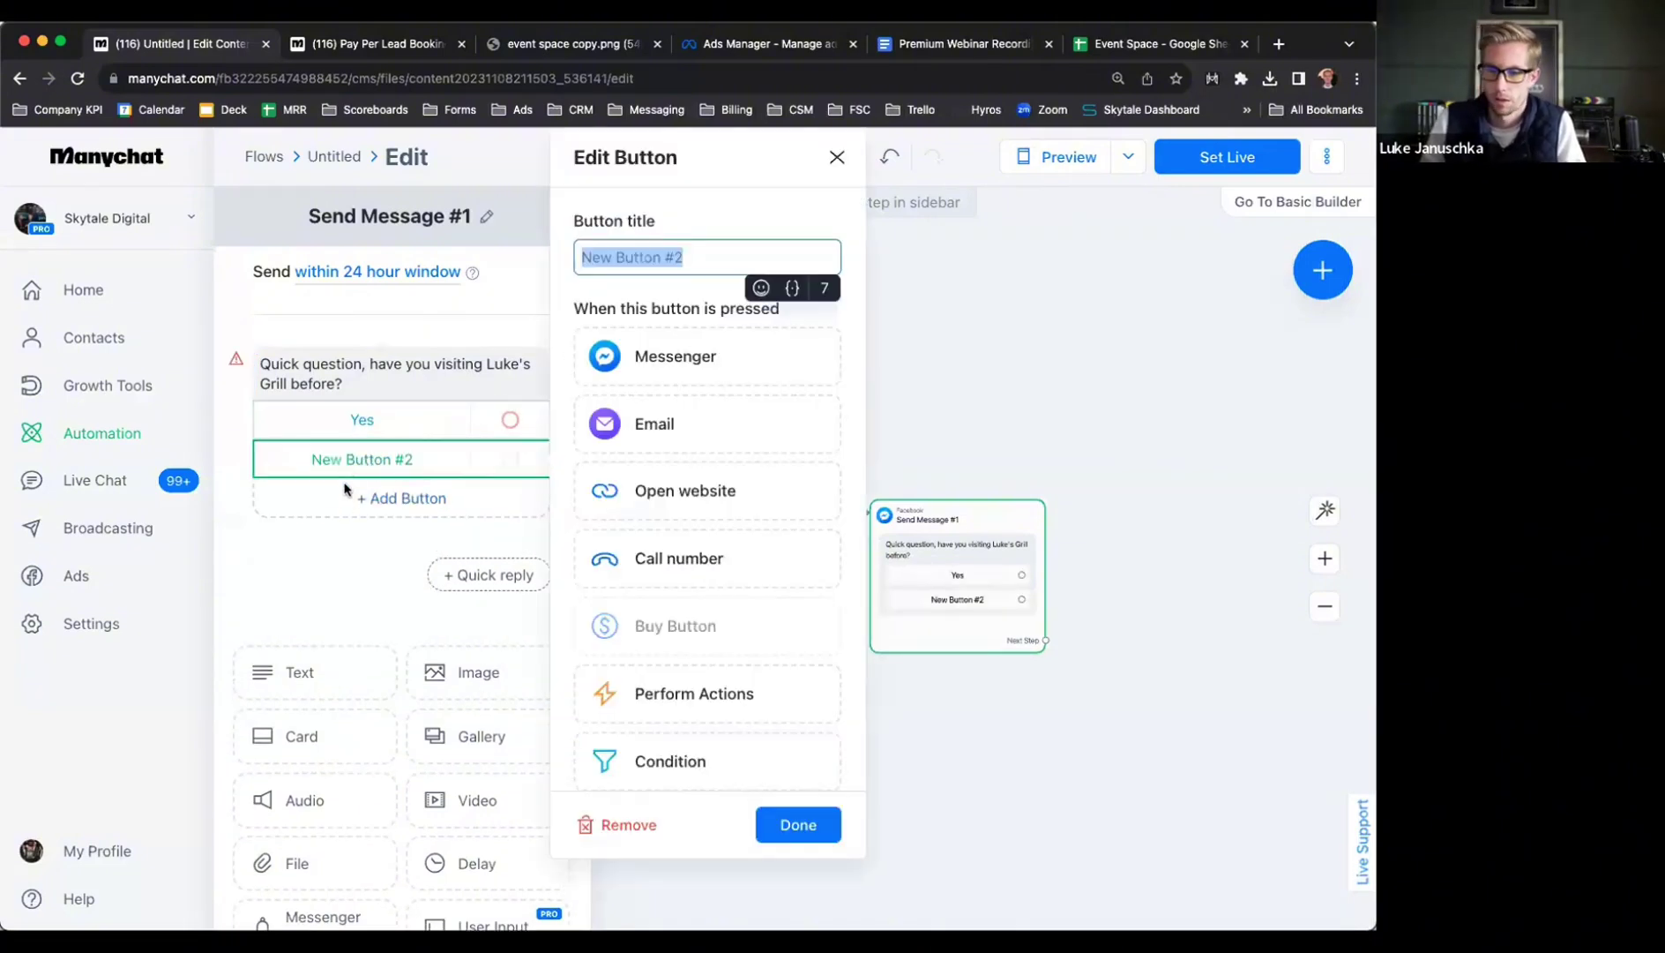
pyautogui.write('no')
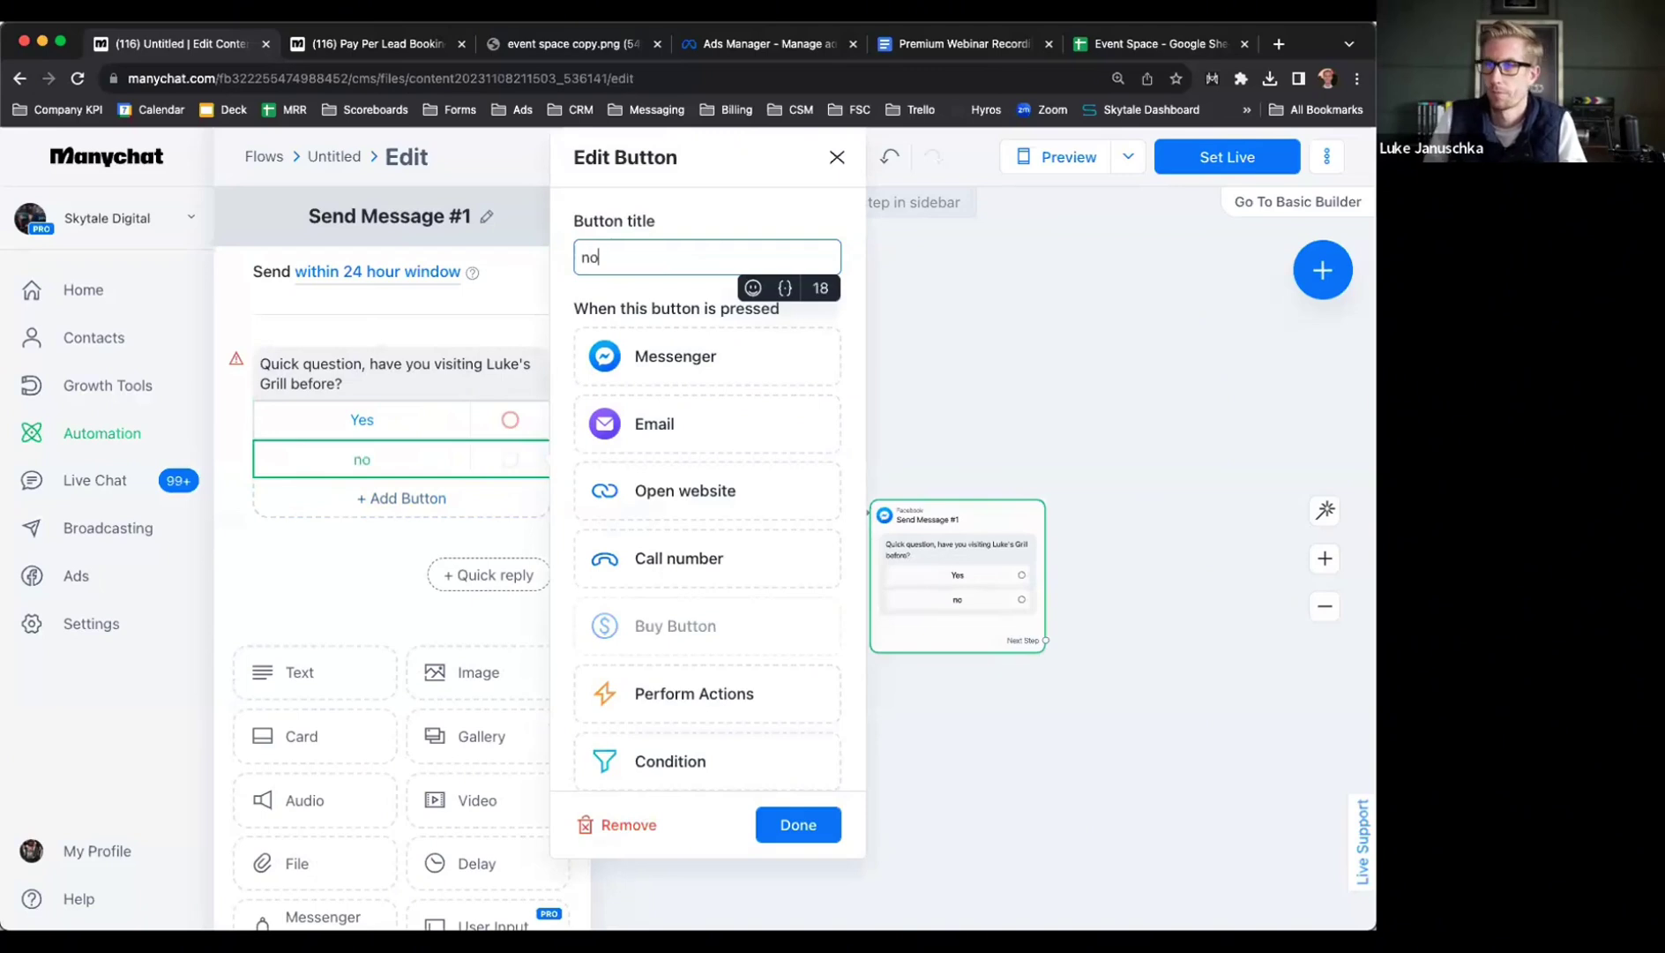
pyautogui.press('BackSpace')
pyautogui.press('BackSpace')
pyautogui.write('No')
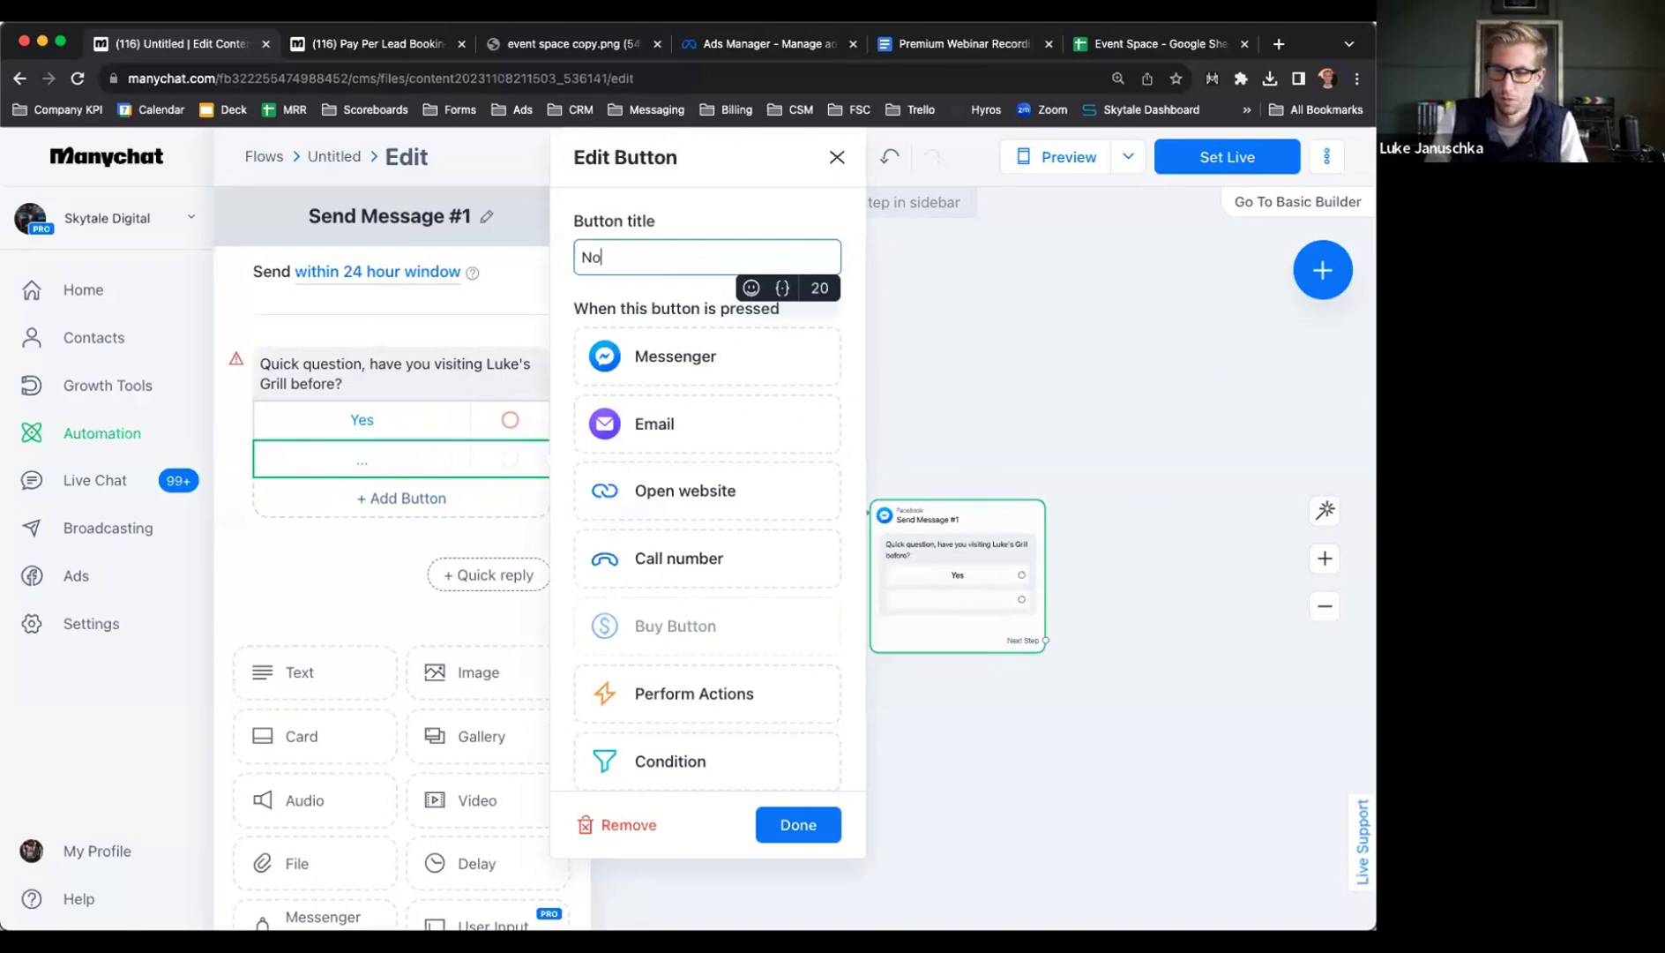
pyautogui.click(974, 344)
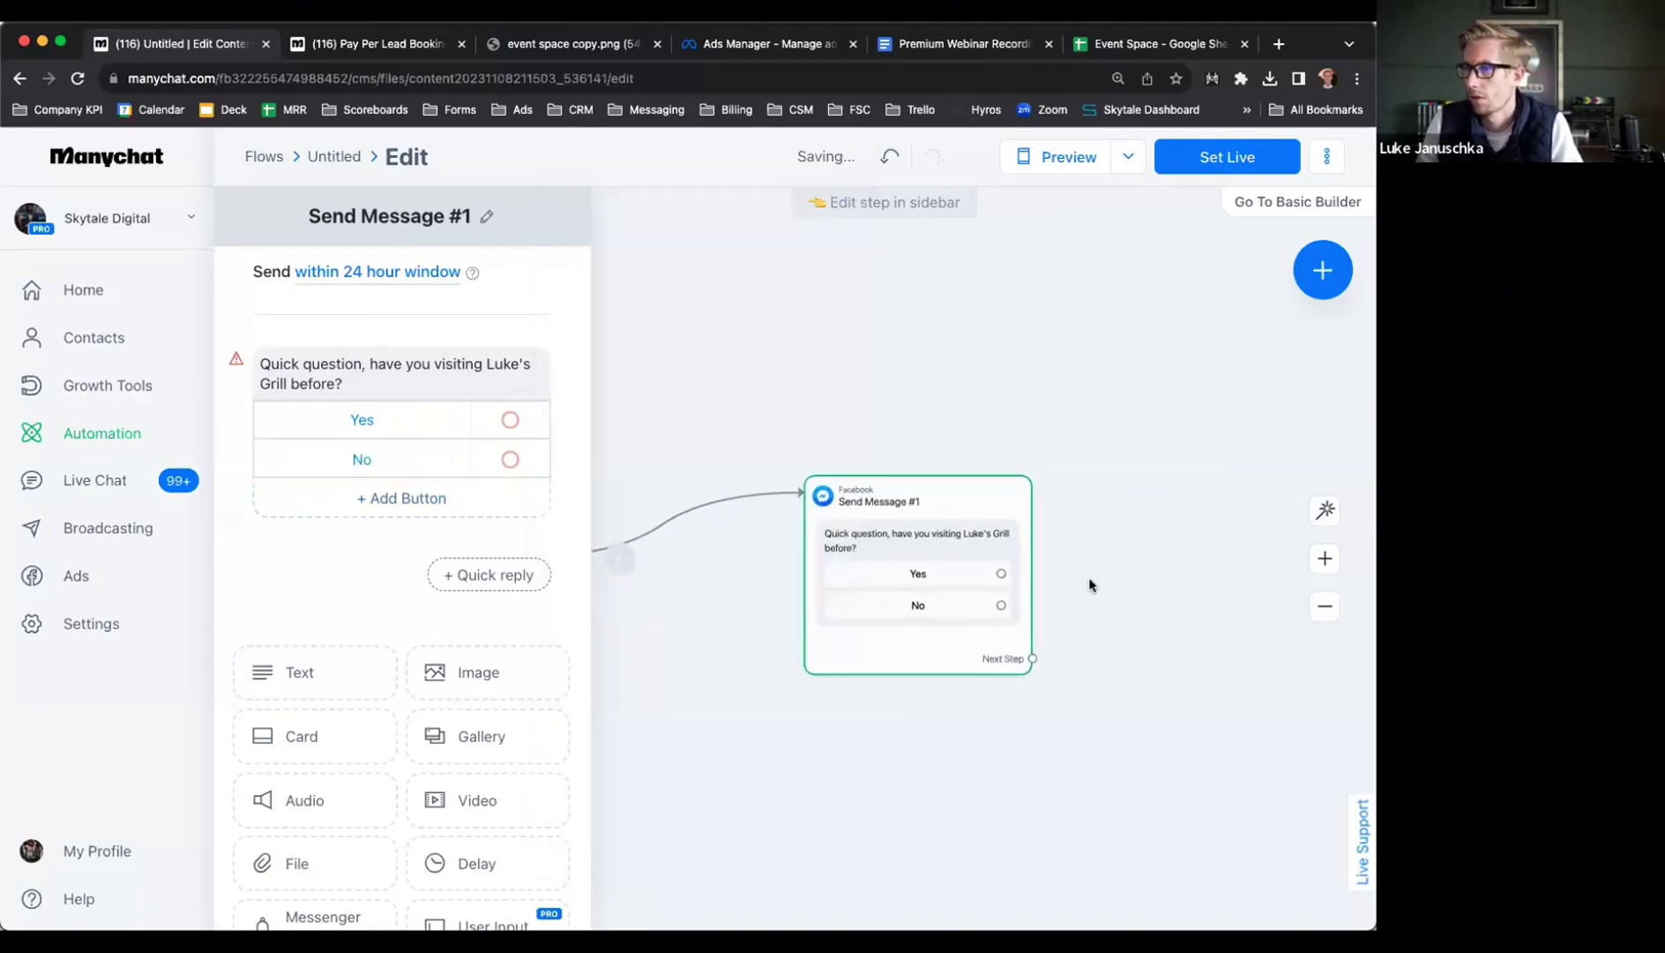
pyautogui.scroll(-3, 1068, 591)
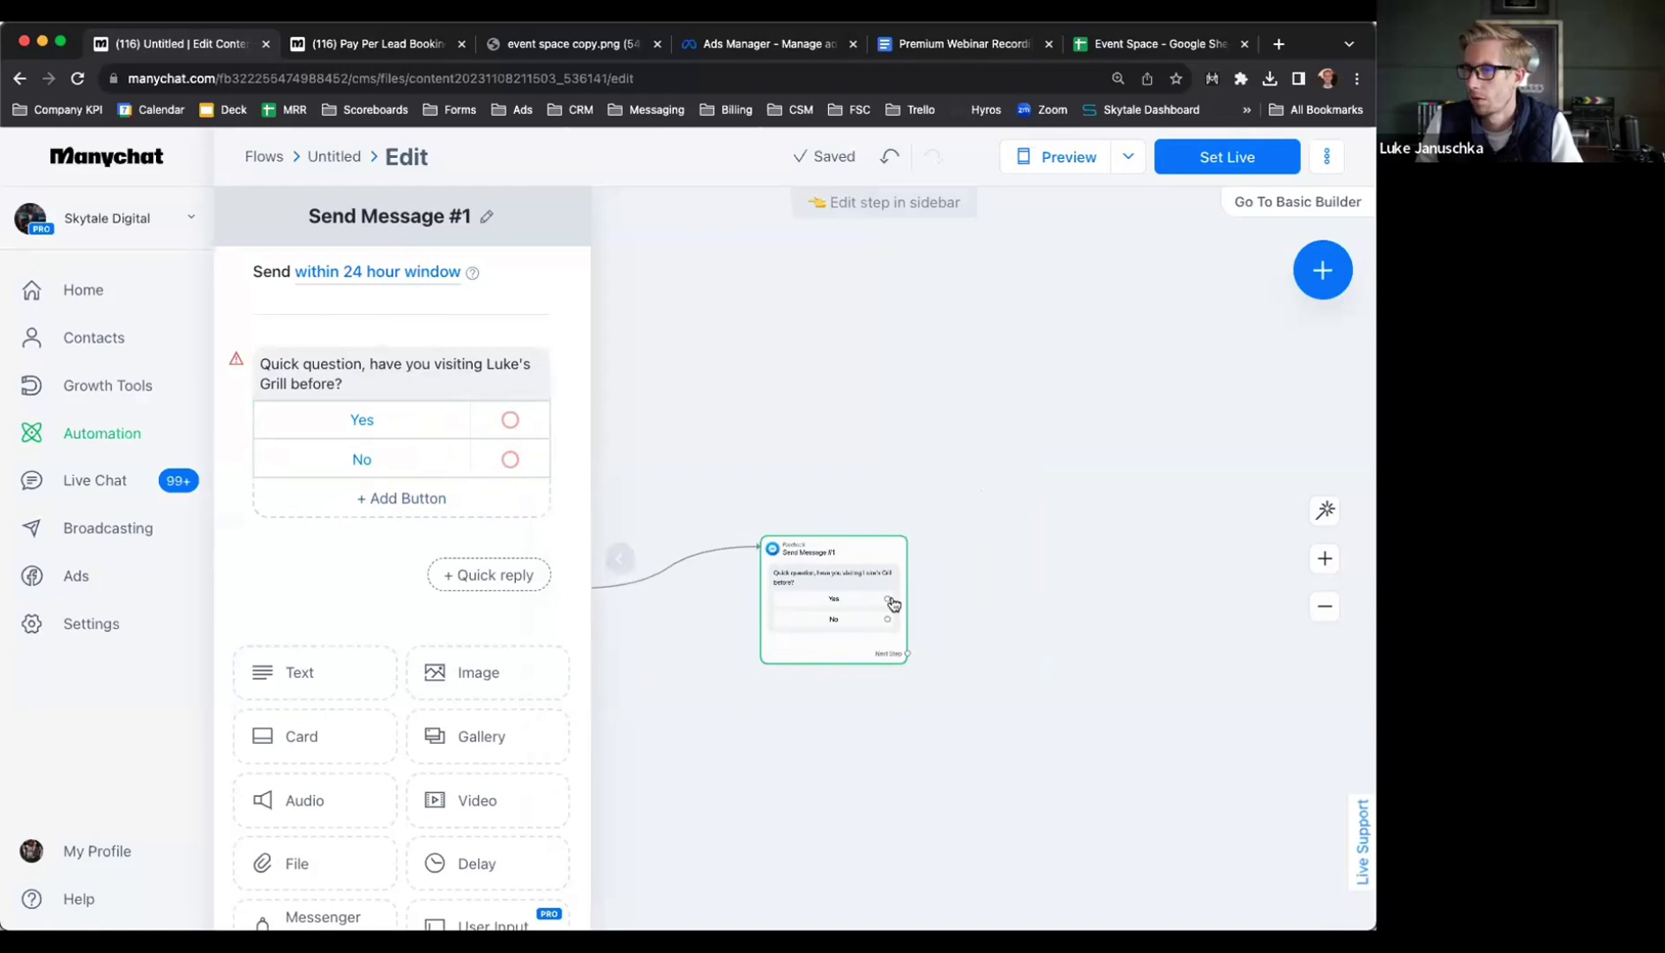
pyautogui.moveTo(888, 600); pyautogui.dragTo(1126, 465)
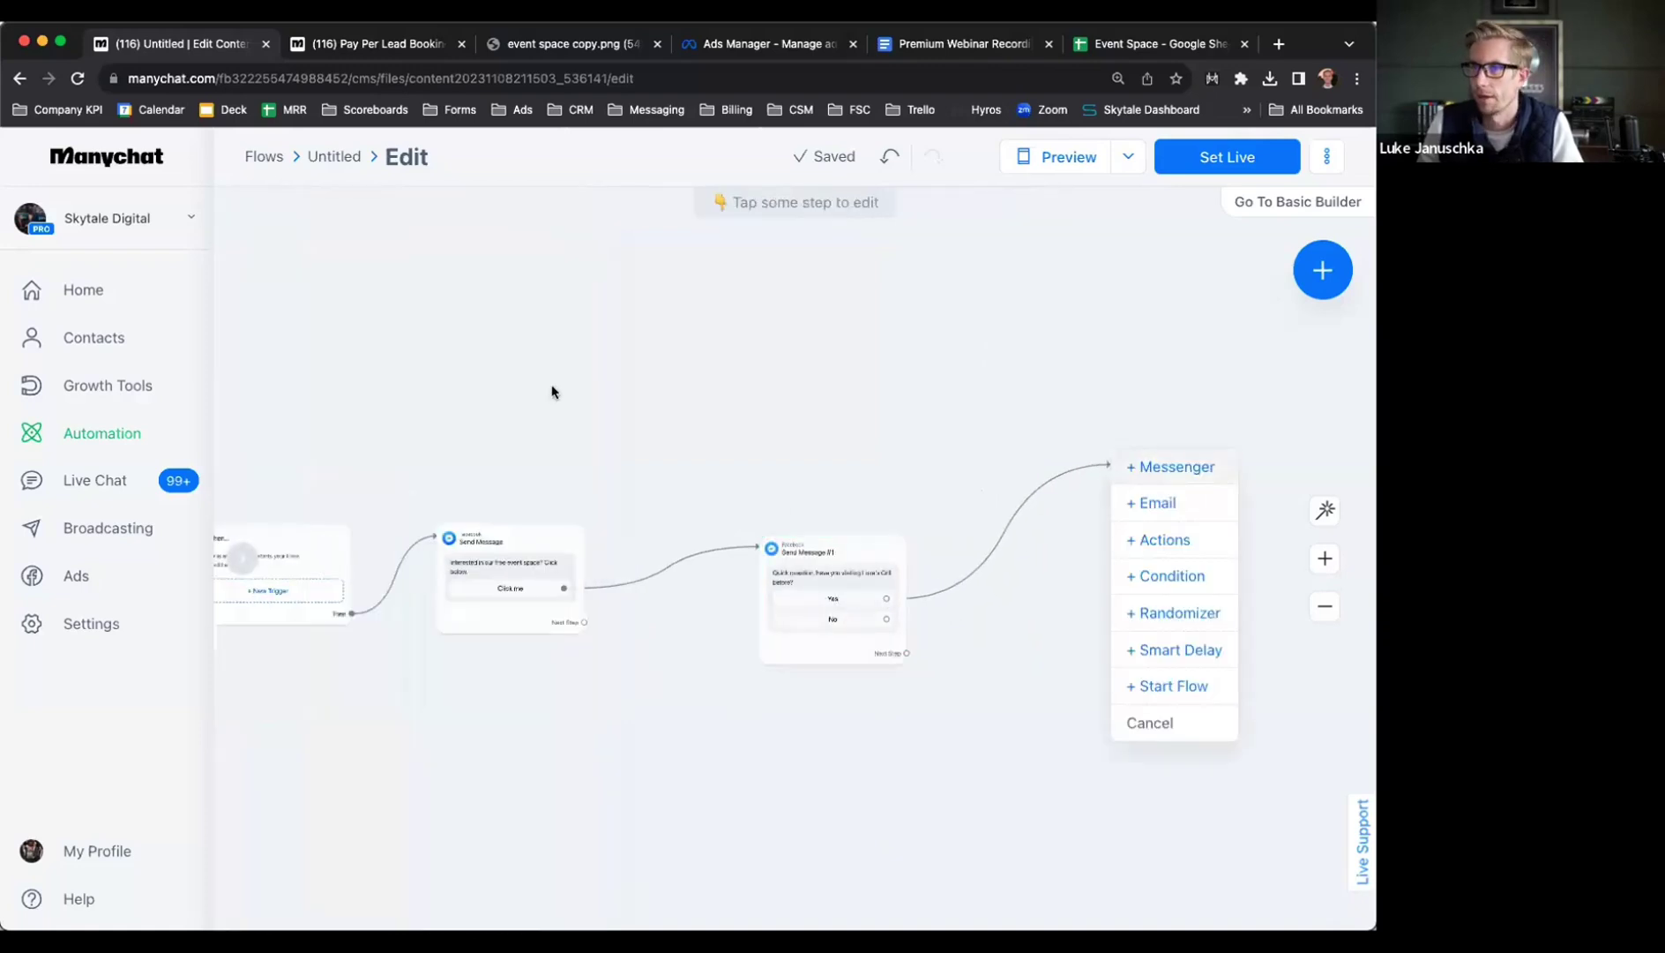
# Follow Yes with a 'Great [First Name]!' message describing the restaurant's tacos, tequila and event space
pyautogui.click(1164, 467)
pyautogui.write('Great')
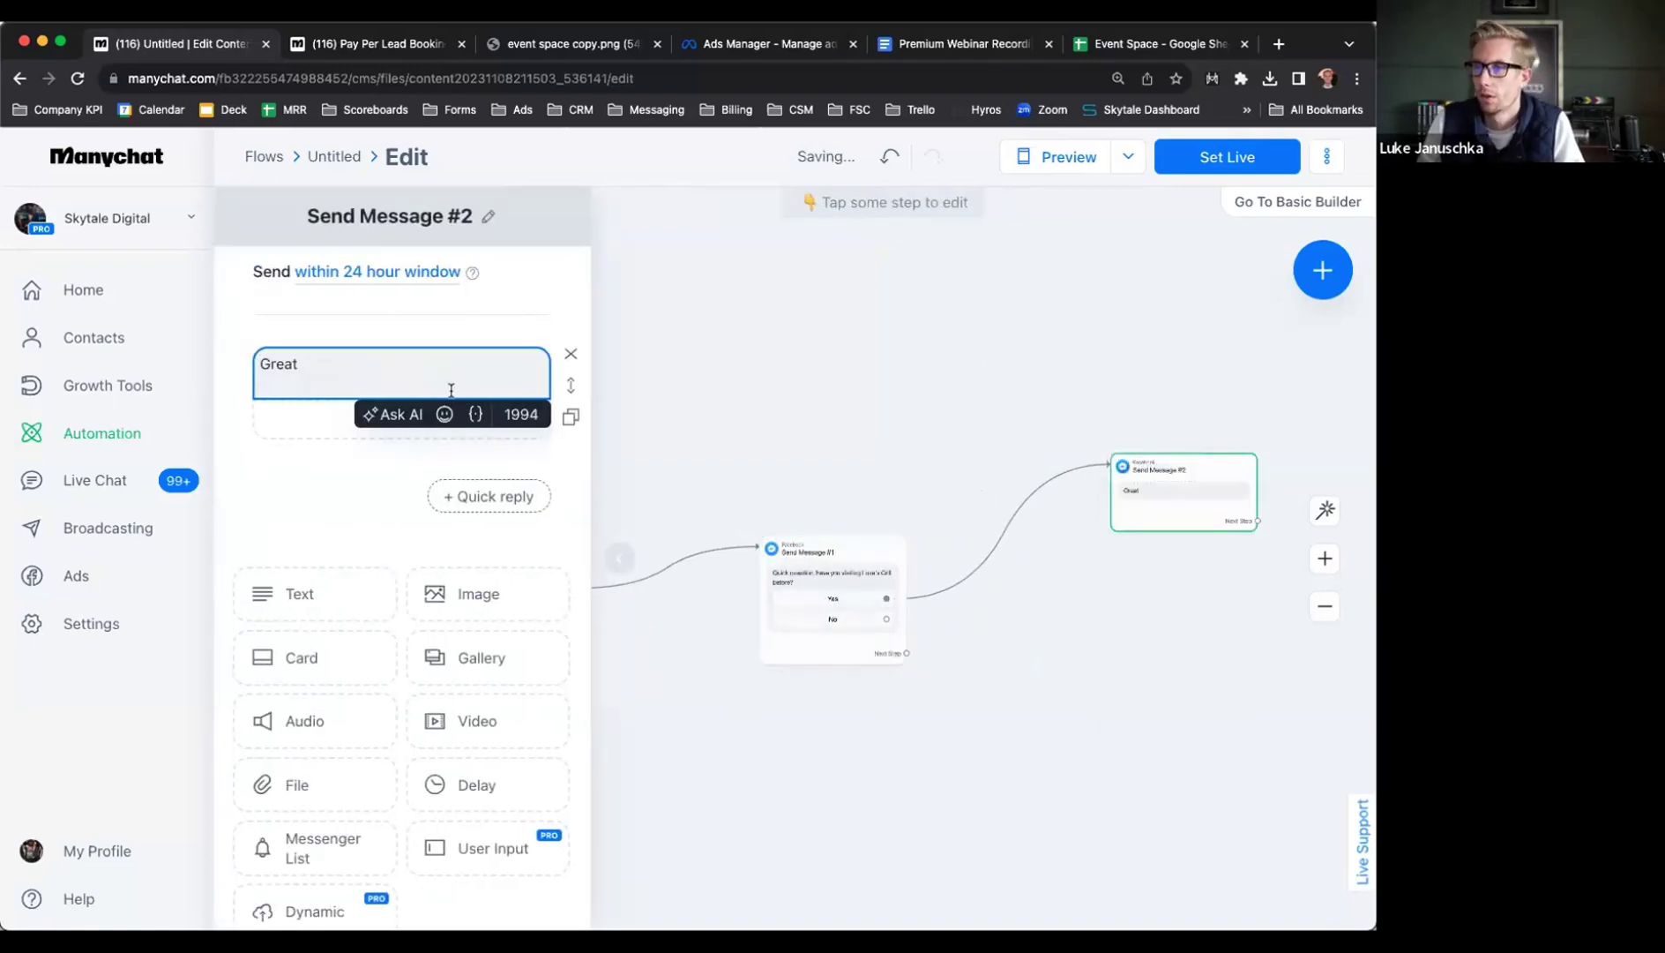
pyautogui.click(475, 414)
pyautogui.write('at')
pyautogui.click(487, 508)
pyautogui.write('! As you know, we ')
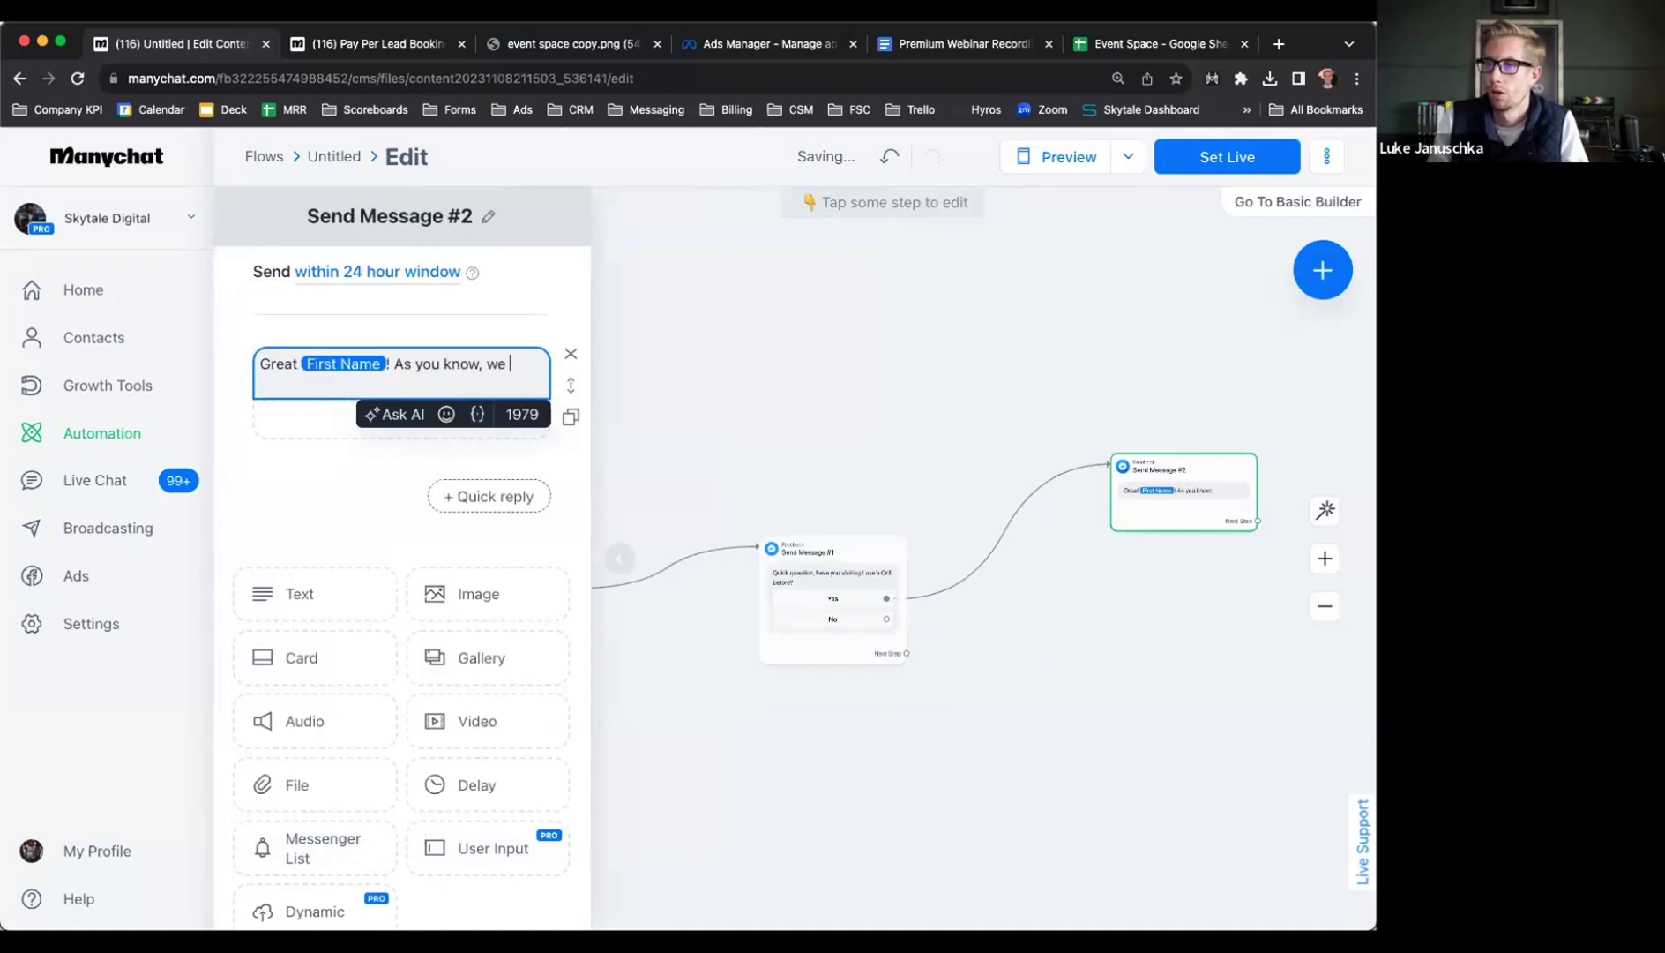
pyautogui.write('are a v')
pyautogui.write('ibrant r')
pyautogui.write('estaurant ')
pyautogui.write('with delicious dacos, tequila')
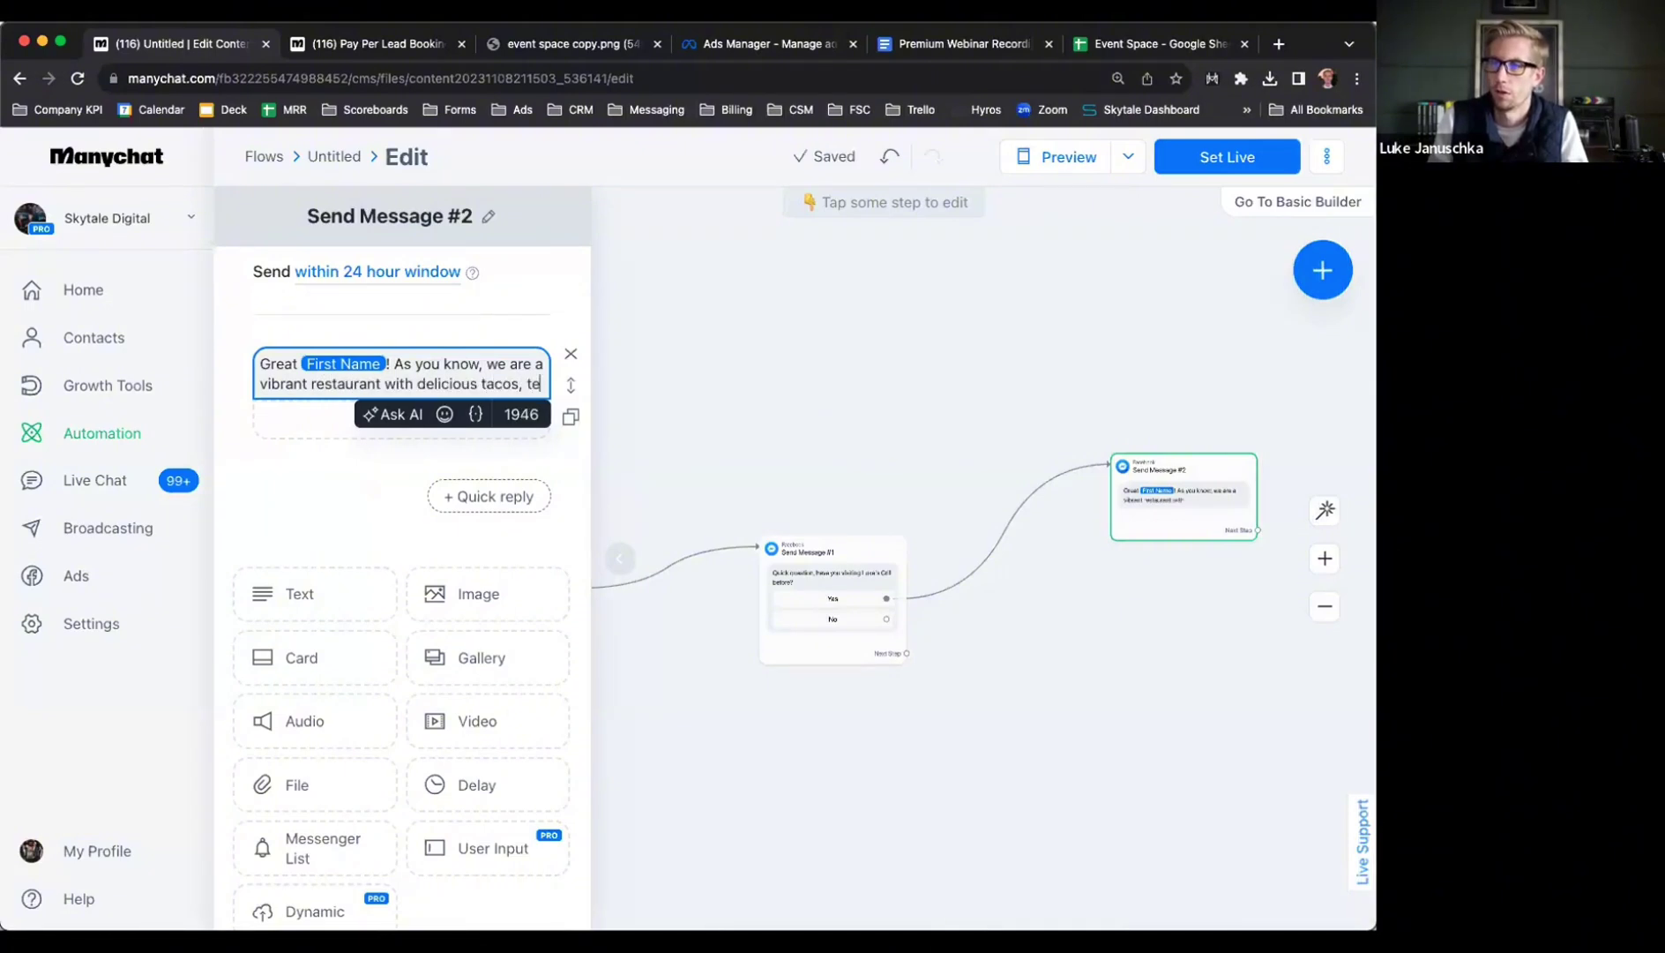
pyautogui.write(', and a ')
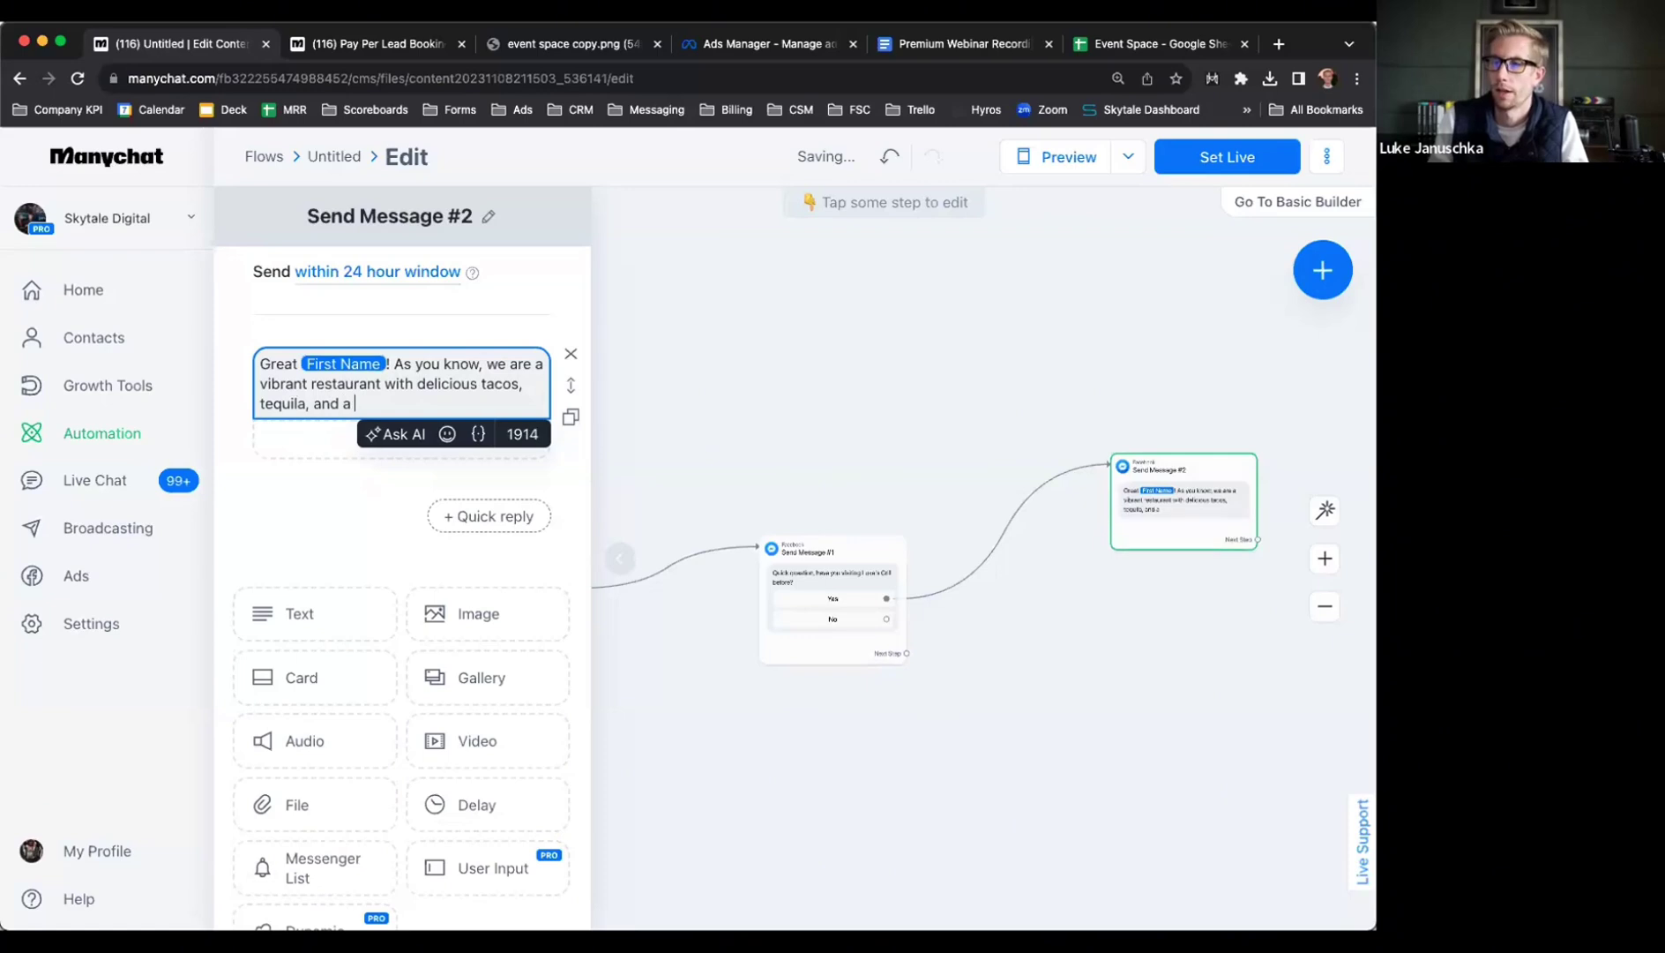
pyautogui.write('great event space!')
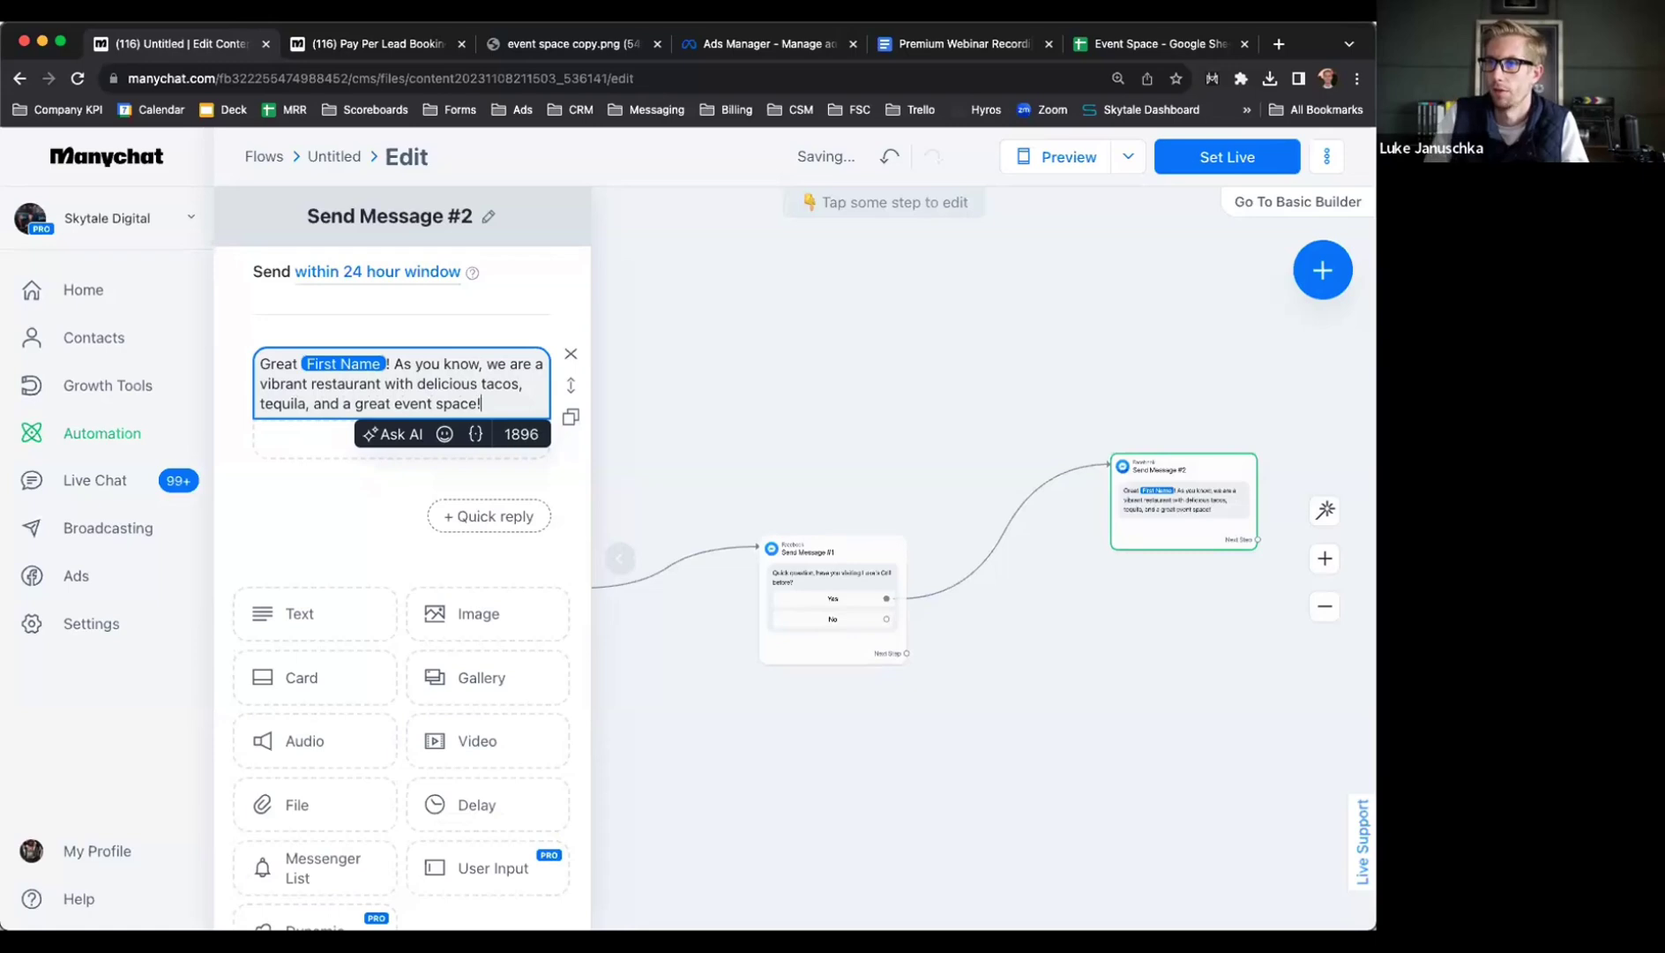
pyautogui.click(1075, 632)
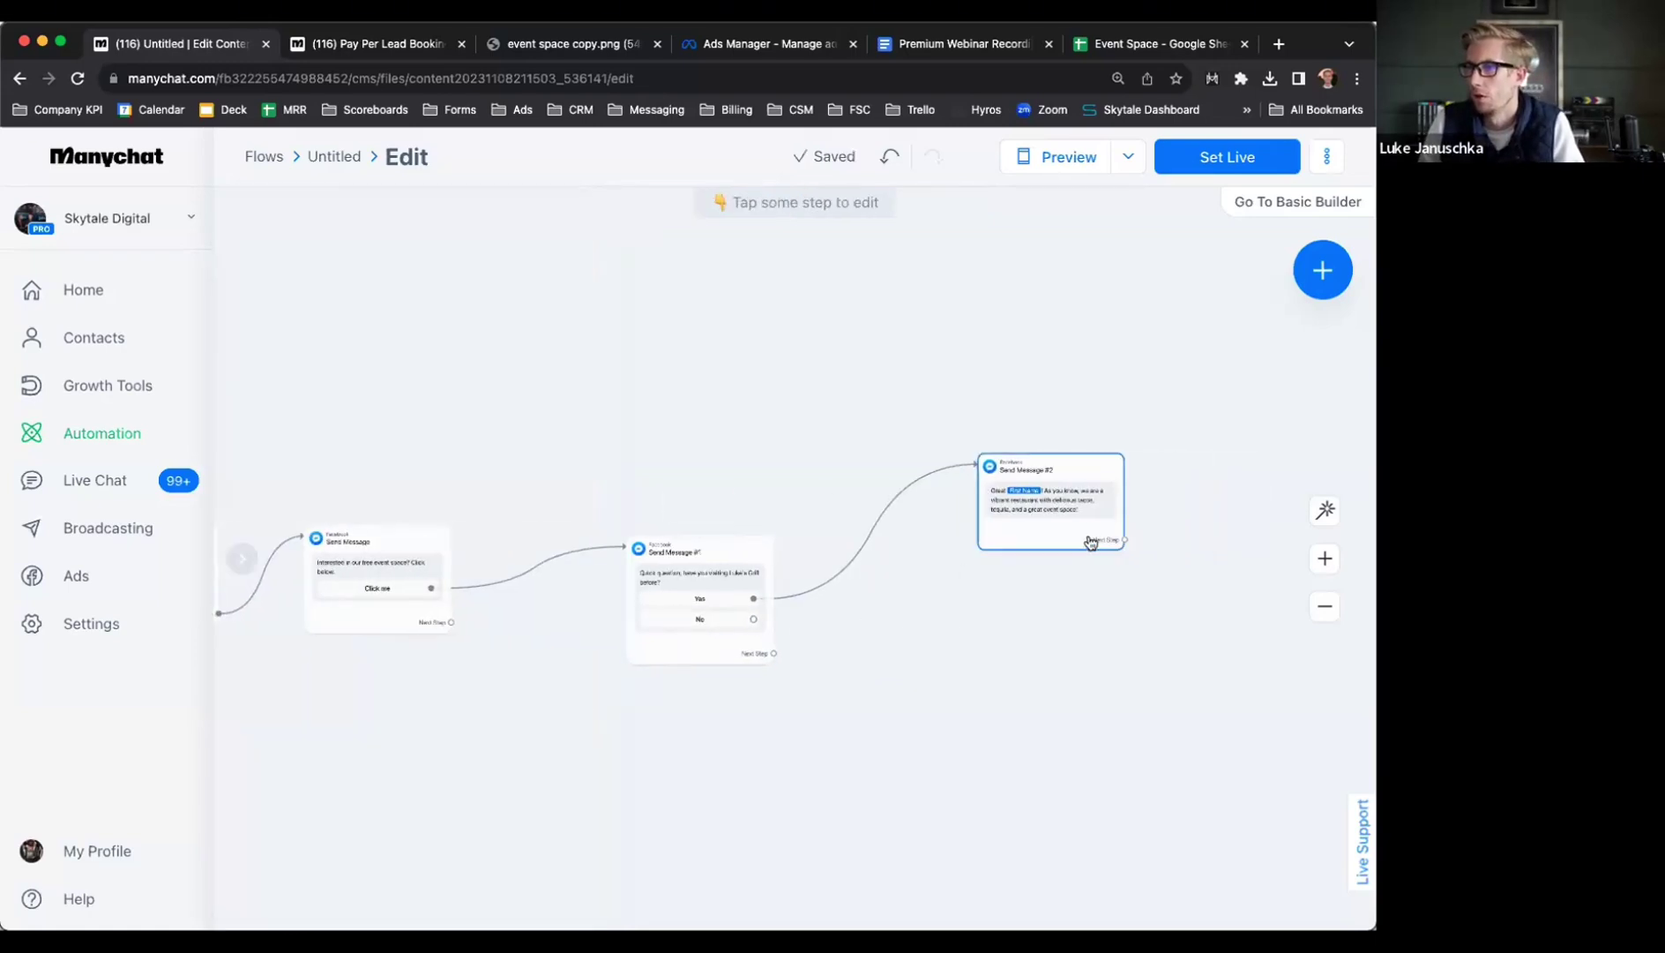
# Duplicate Send Message #2 and connect the No answer to the copy
pyautogui.click(1012, 495)
pyautogui.click(1032, 423)
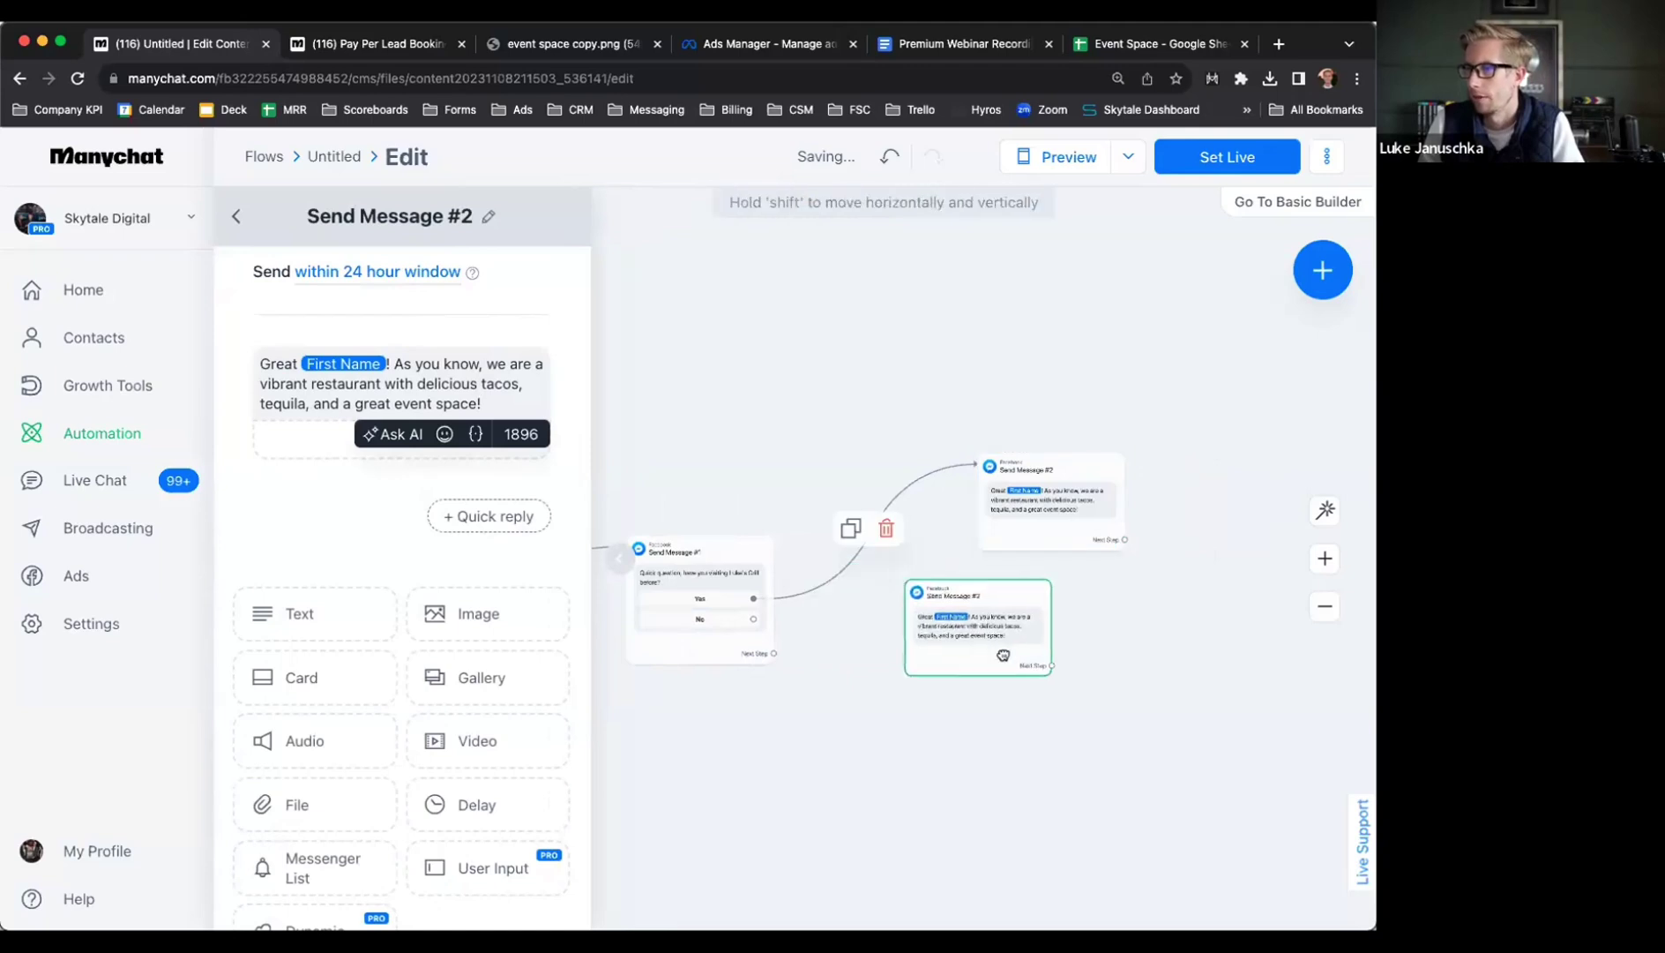
pyautogui.moveTo(754, 618); pyautogui.dragTo(974, 632)
# Reword the copy to open with 'Awesome' and 'Just so you know a bit about us...'
pyautogui.click(380, 398)
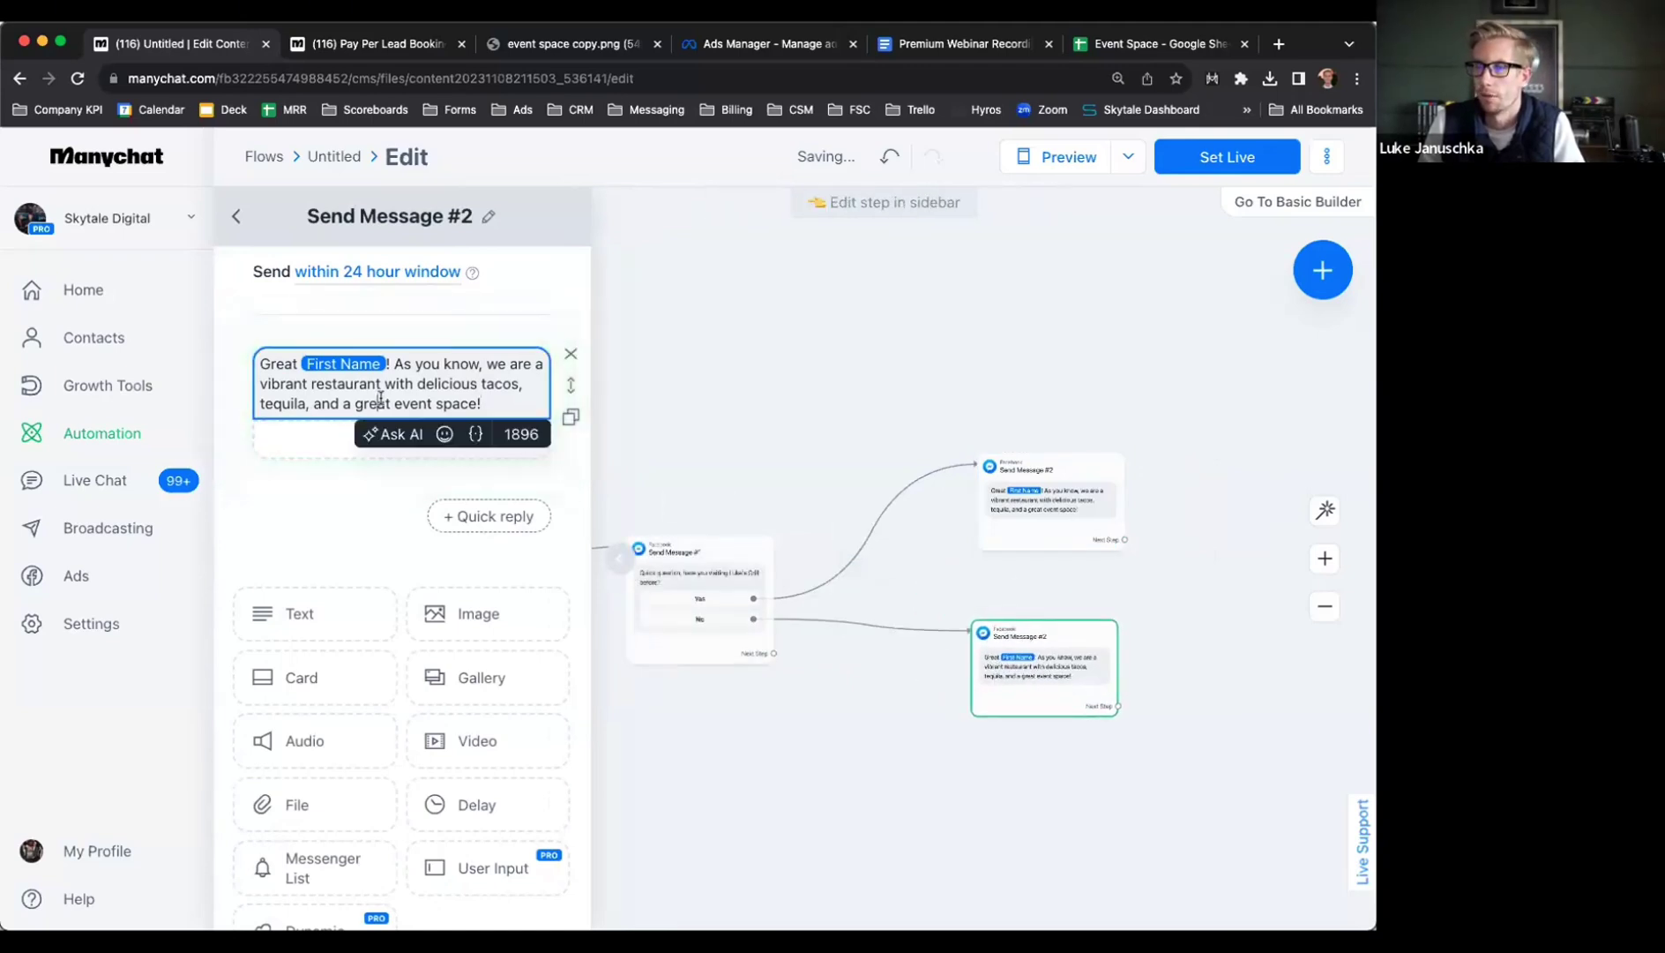
pyautogui.doubleClick(287, 365)
pyautogui.write('Awesome')
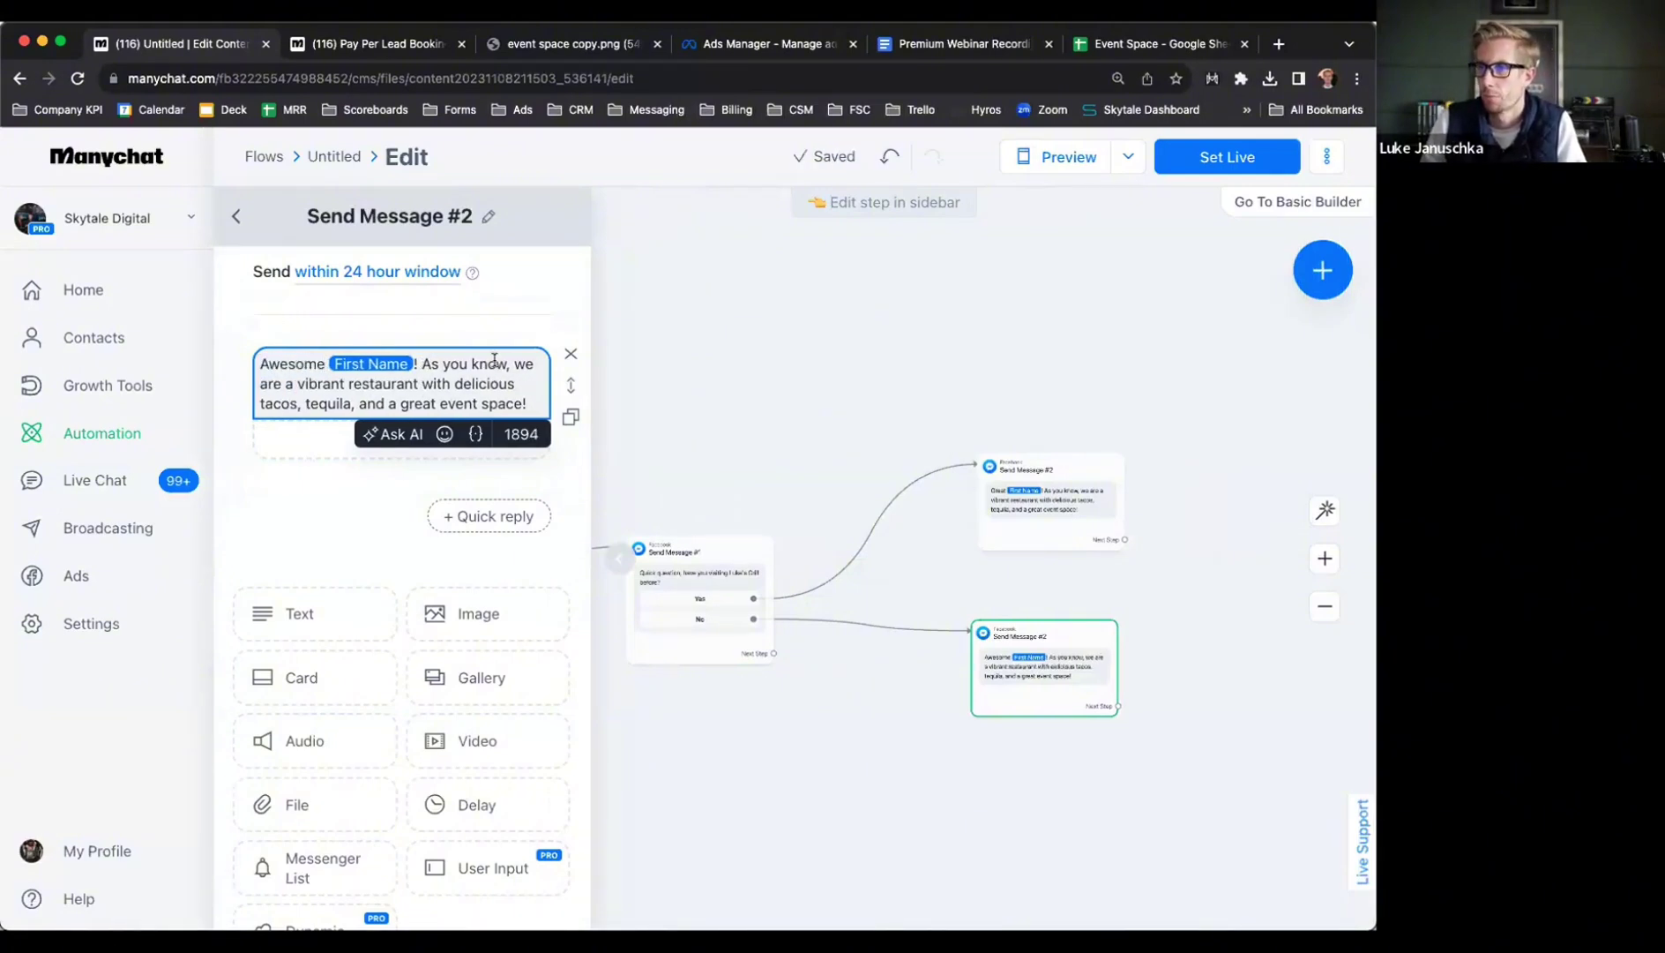
pyautogui.moveTo(506, 363); pyautogui.dragTo(420, 364)
pyautogui.write('Just so you know a bit about us')
pyautogui.press('Delete')
pyautogui.write('...')
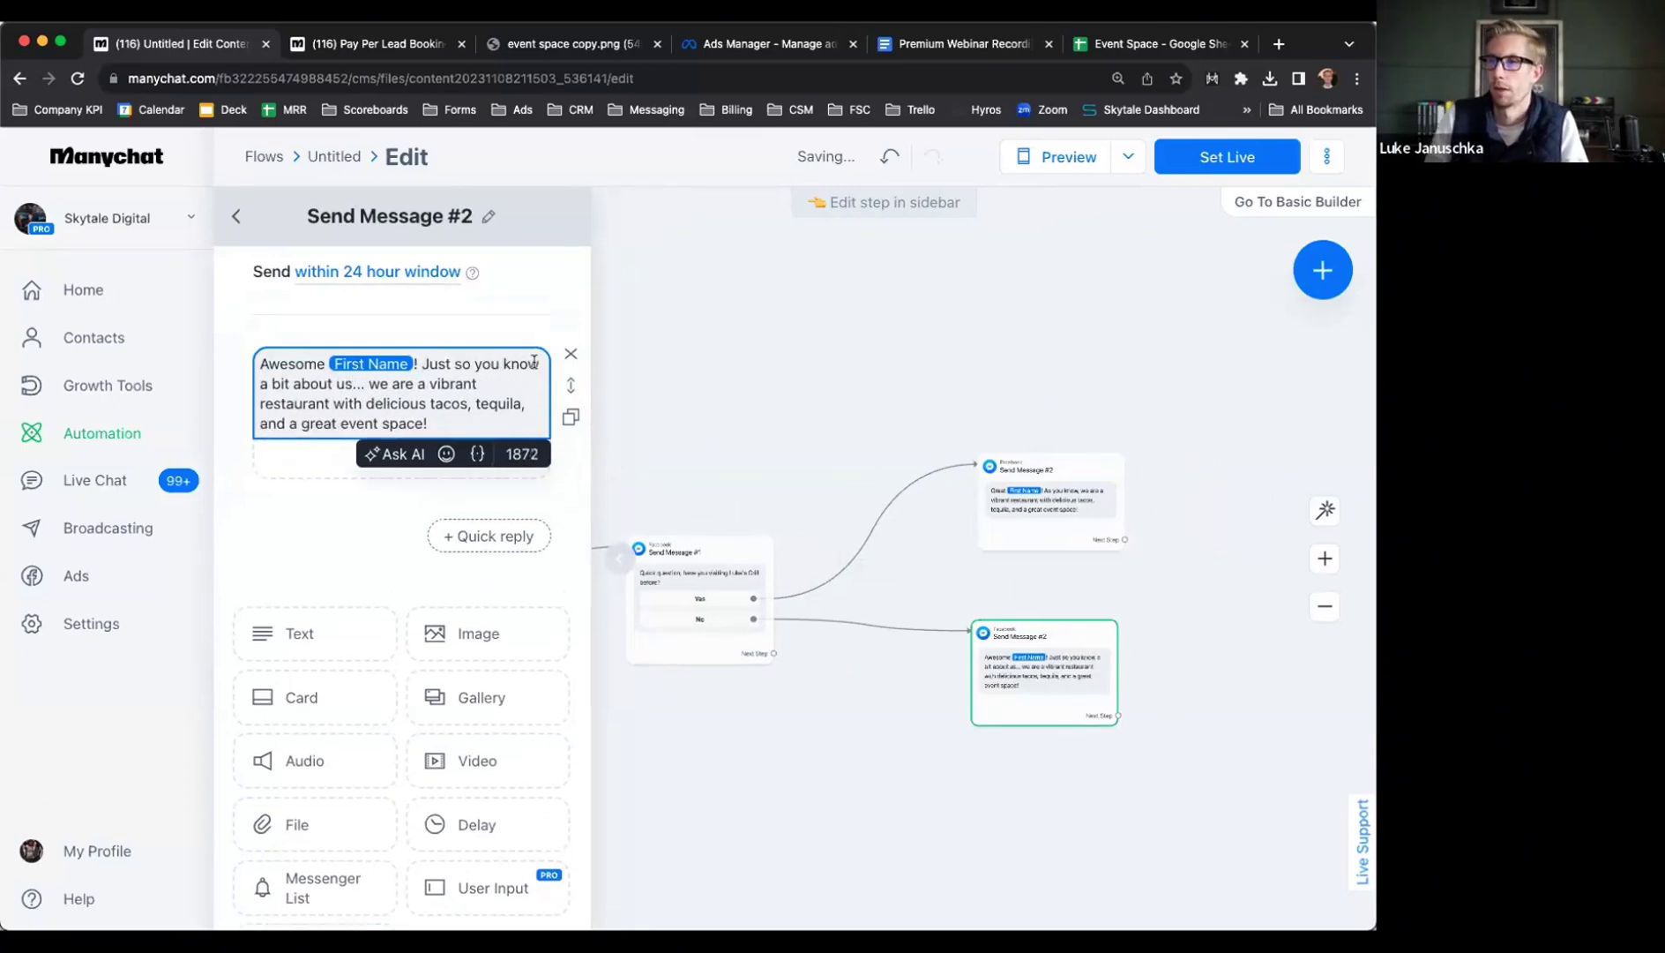
pyautogui.click(1076, 576)
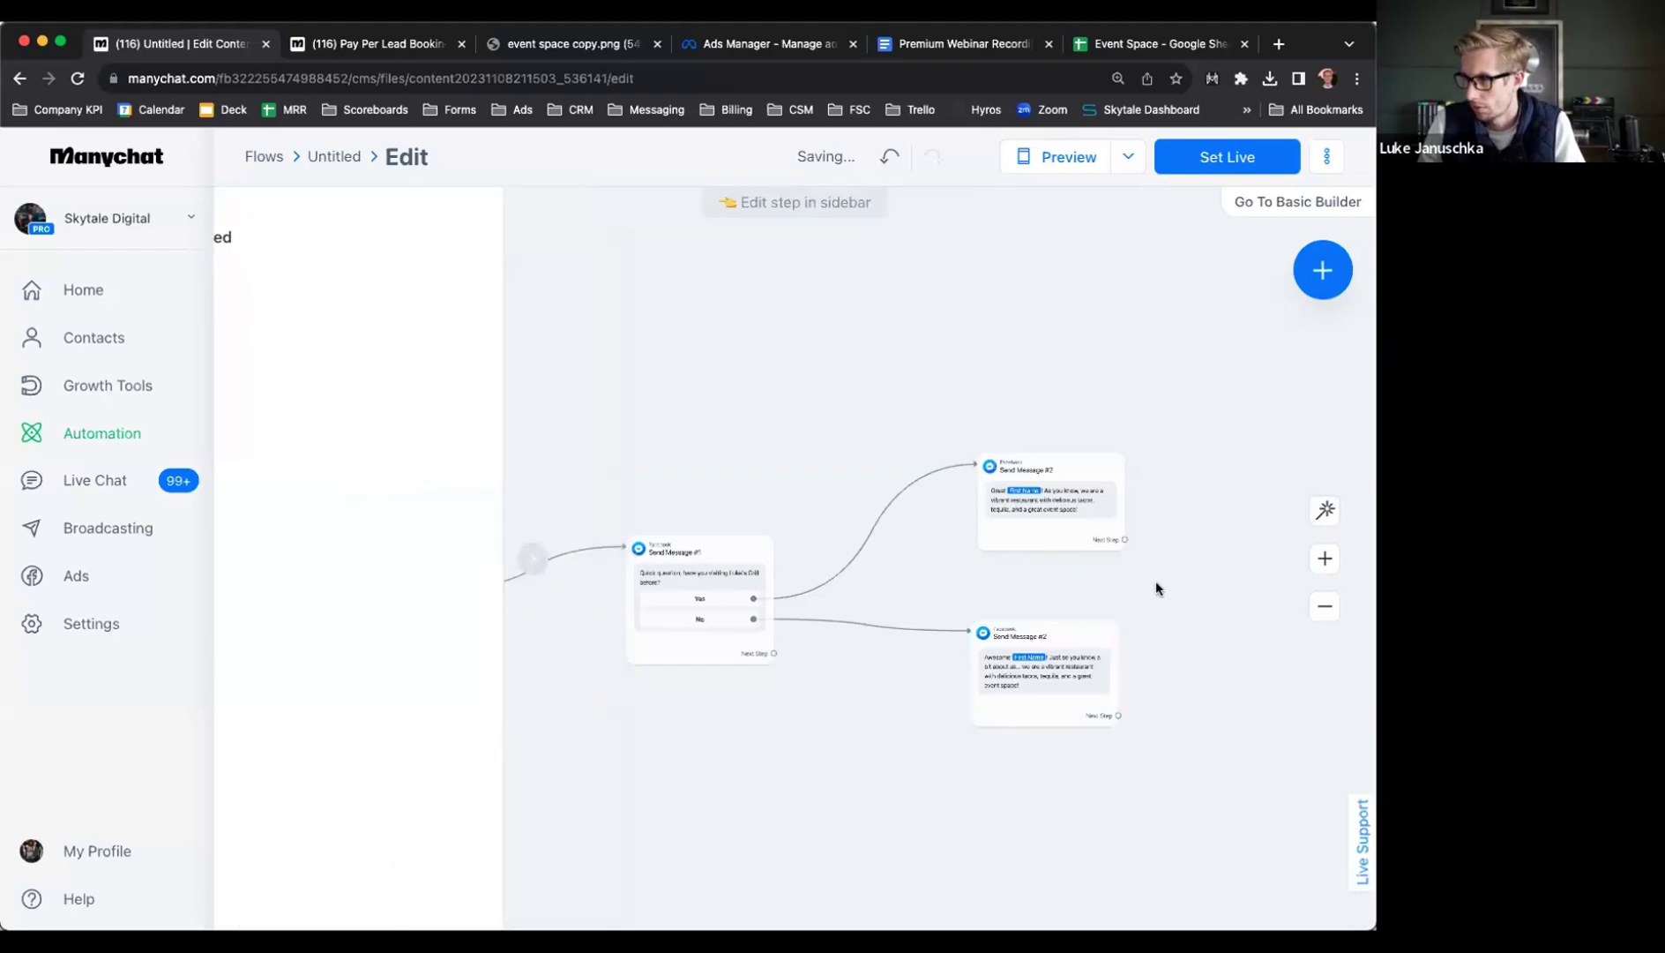
pyautogui.moveTo(1155, 581); pyautogui.dragTo(849, 591)
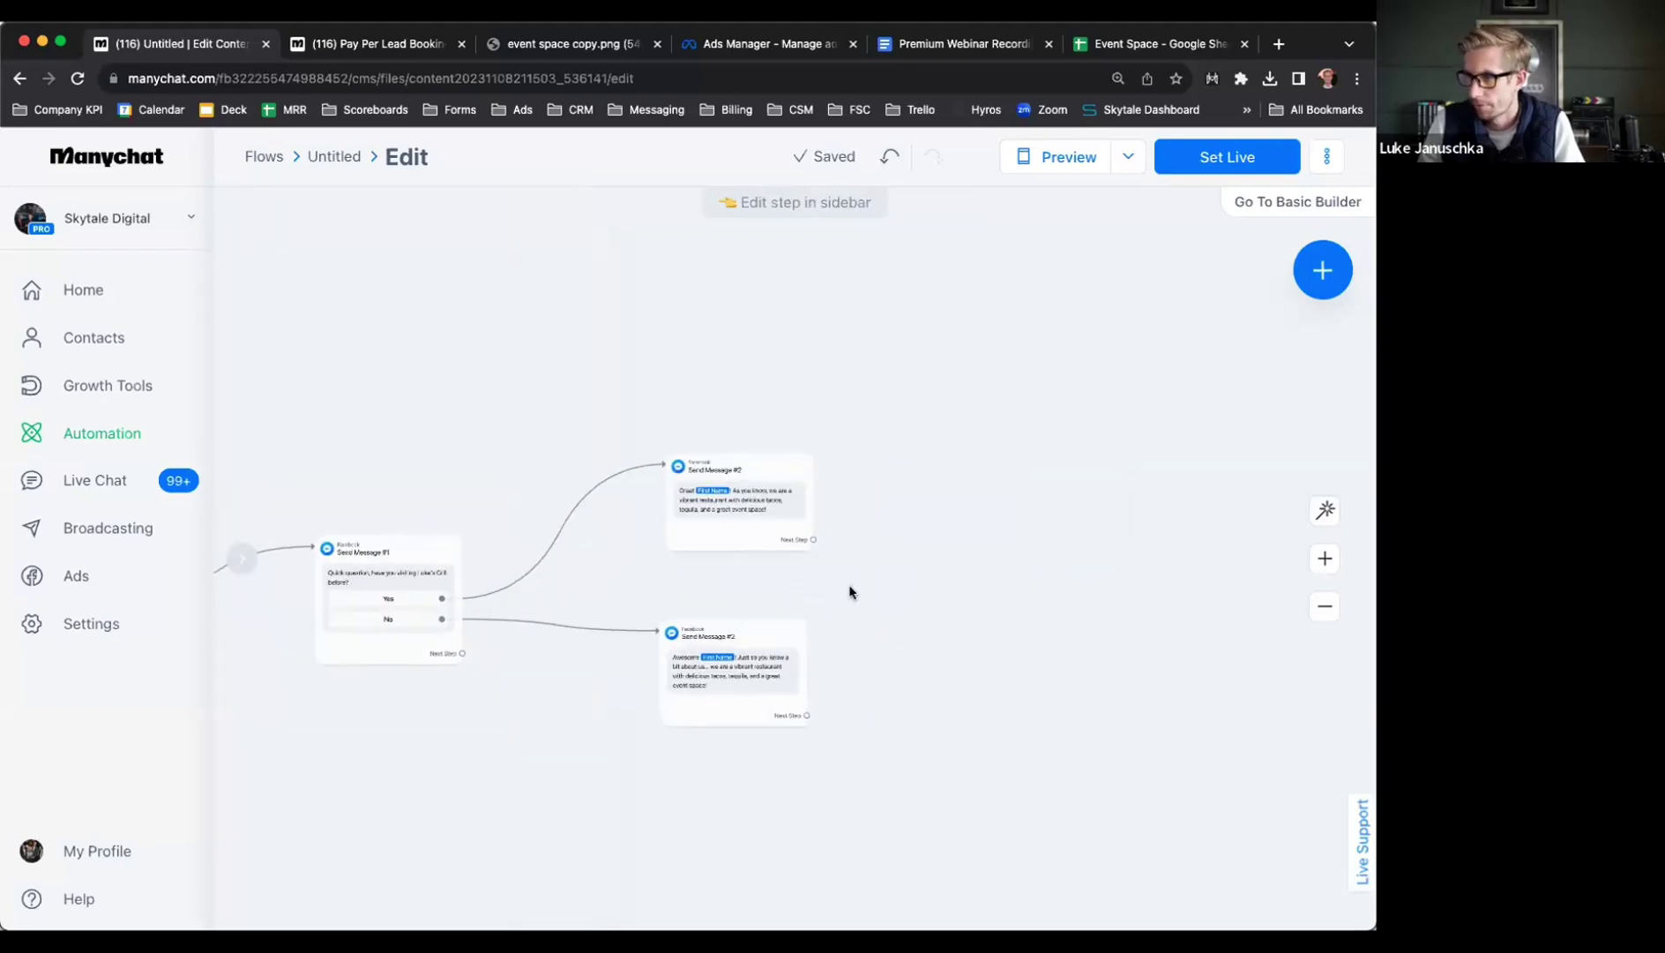
pyautogui.click(811, 540)
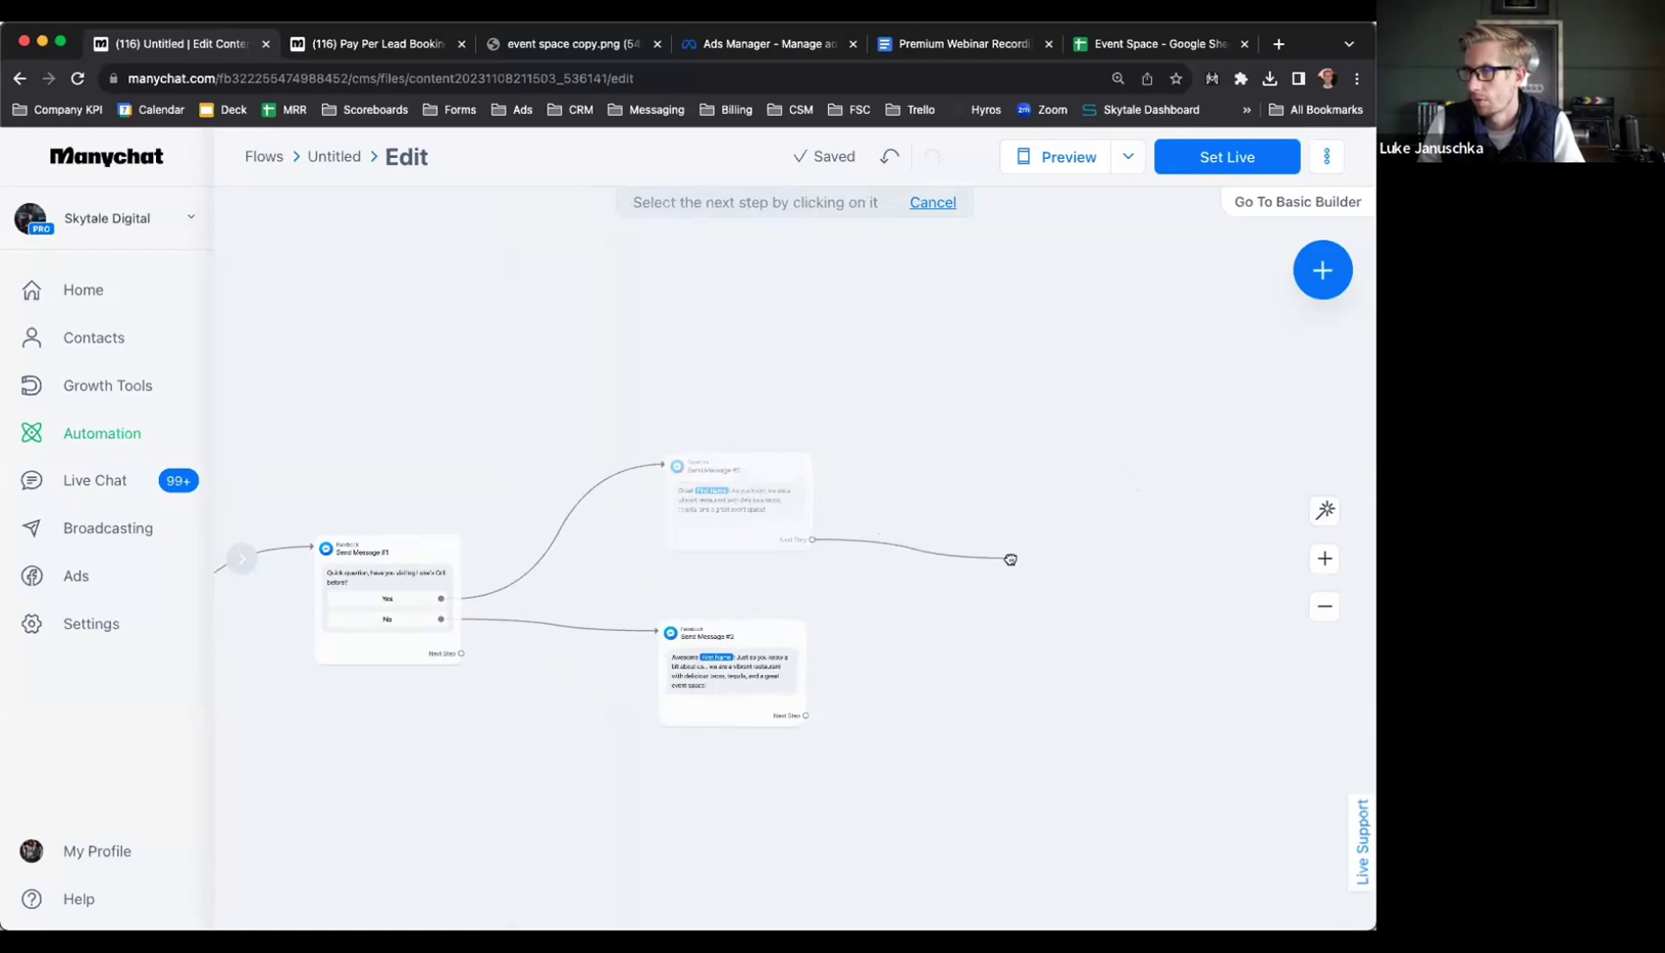
# Add a Messenger message asking for the phone number to complete free event space registration
pyautogui.click(1010, 555)
pyautogui.click(1059, 561)
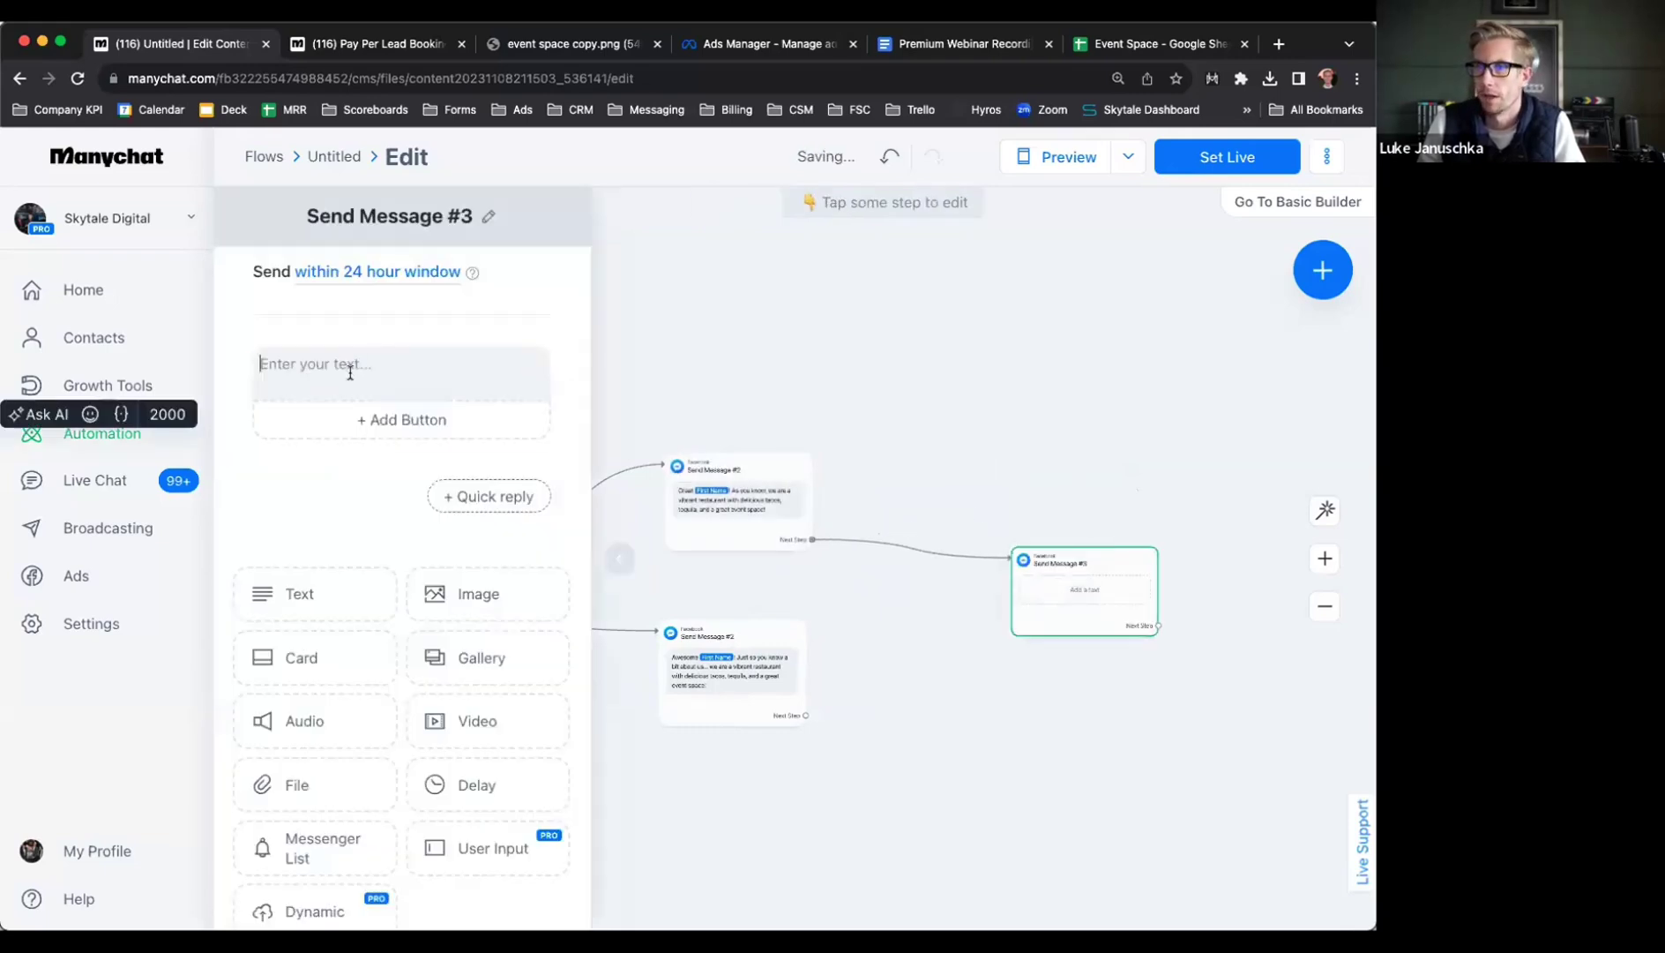
pyautogui.click(345, 366)
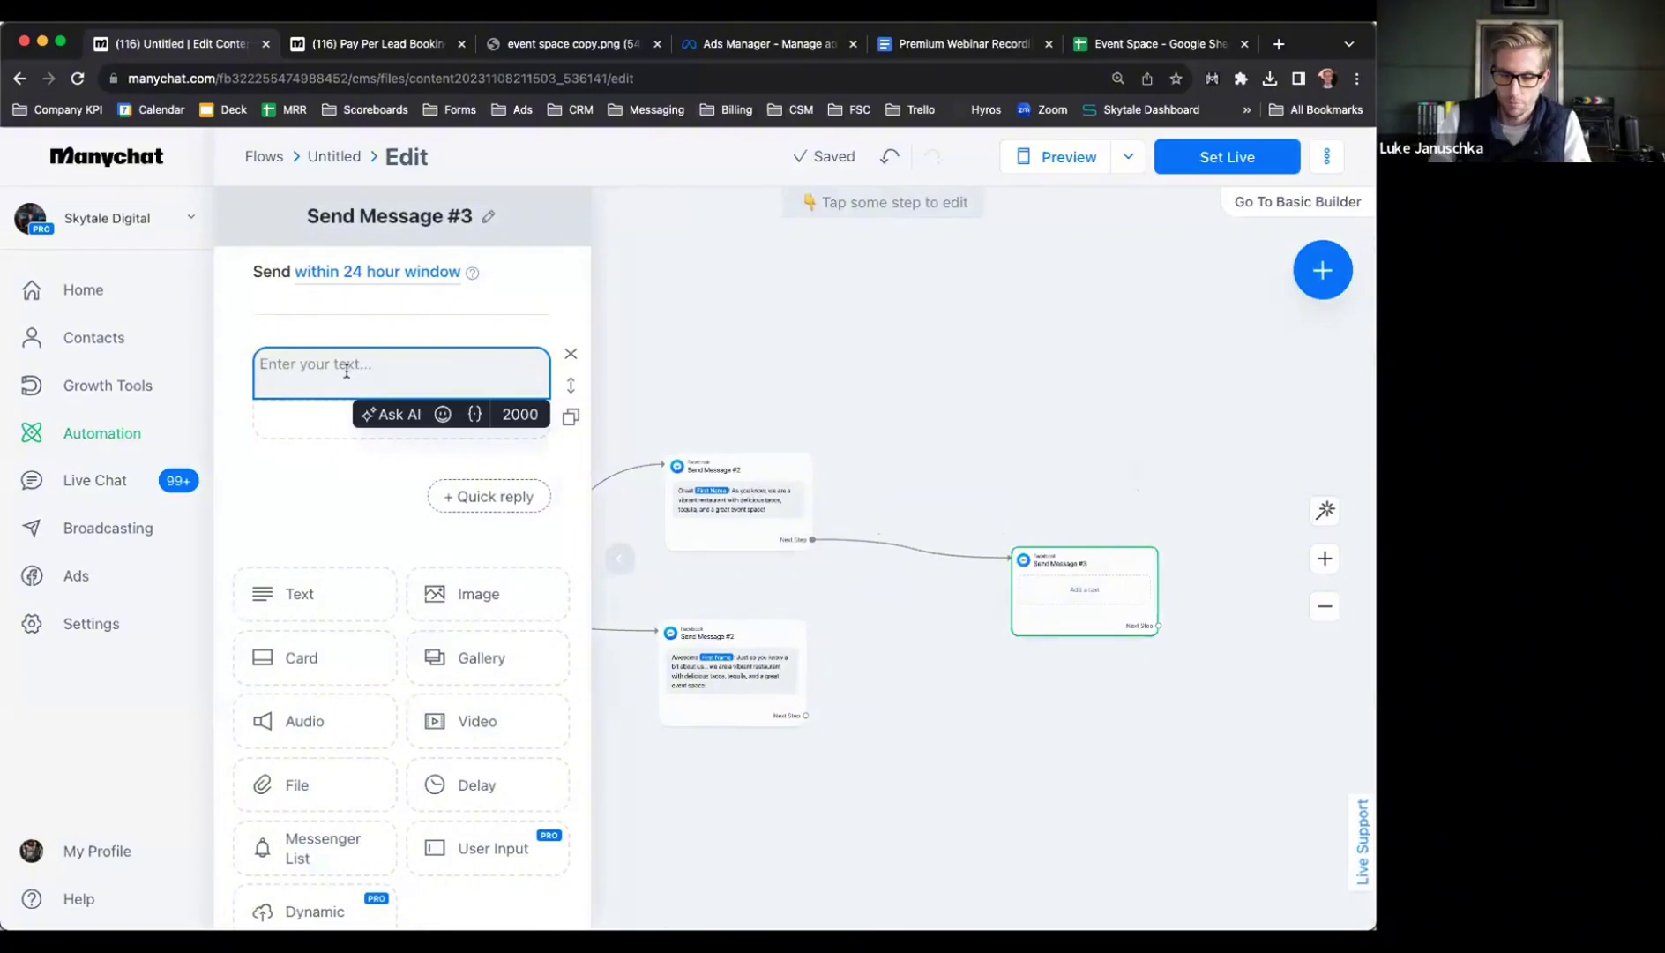
pyautogui.write('Real quick, ')
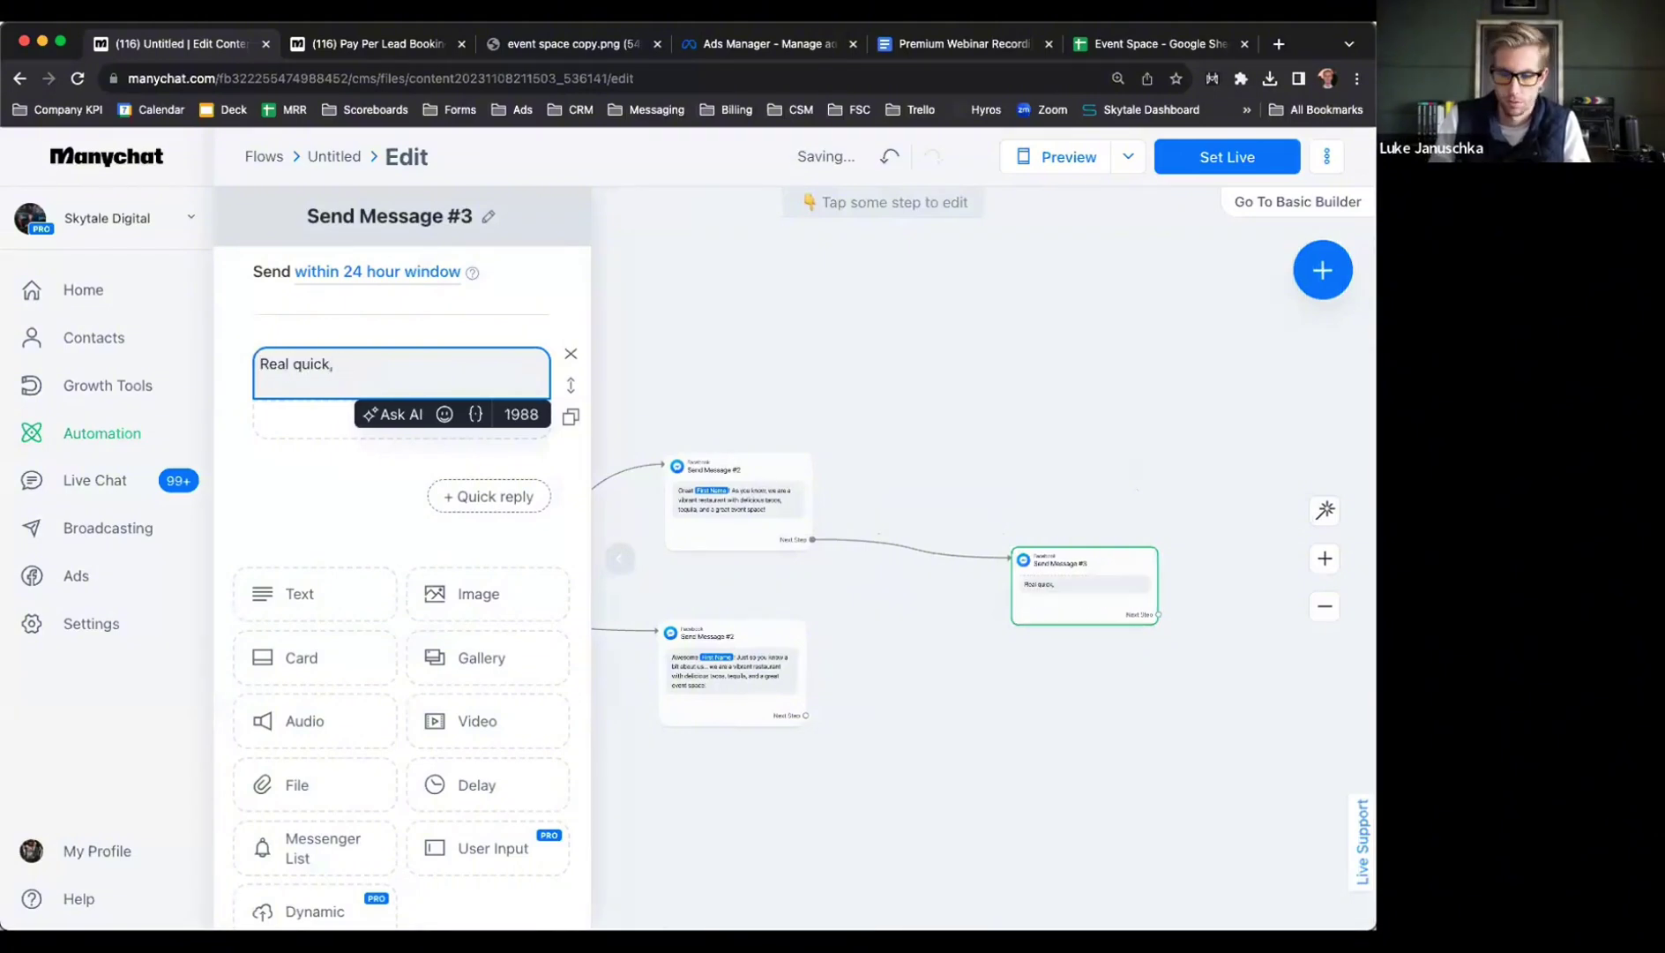
pyautogui.write('enter your phone n')
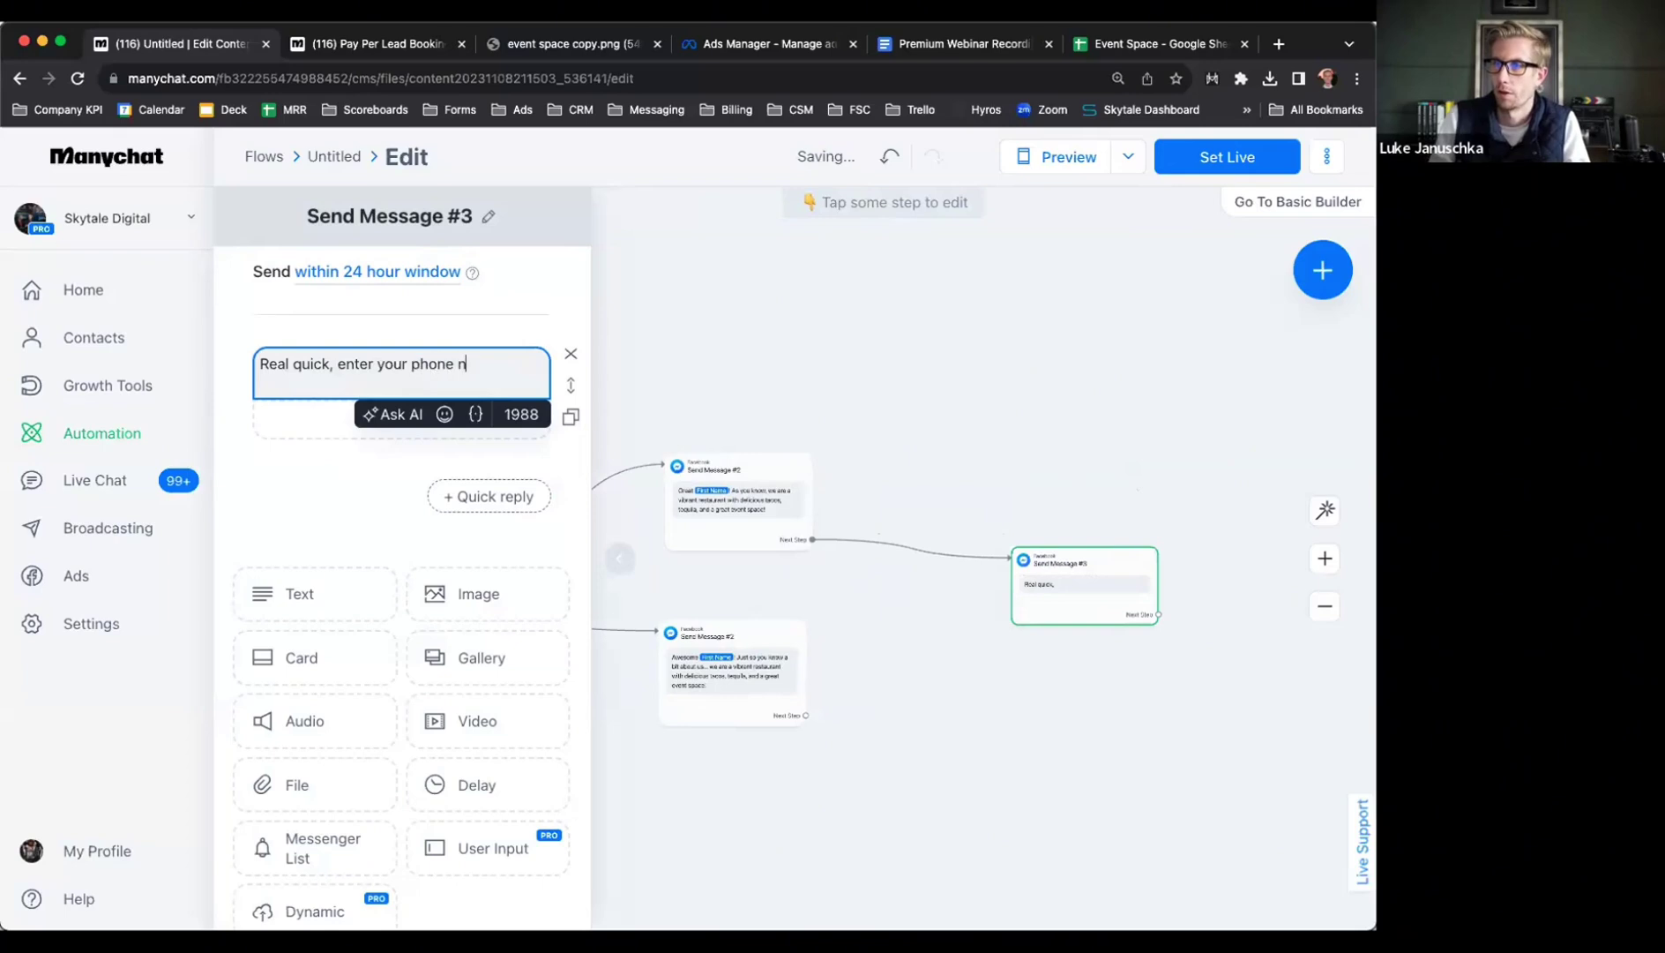
pyautogui.write('umber below')
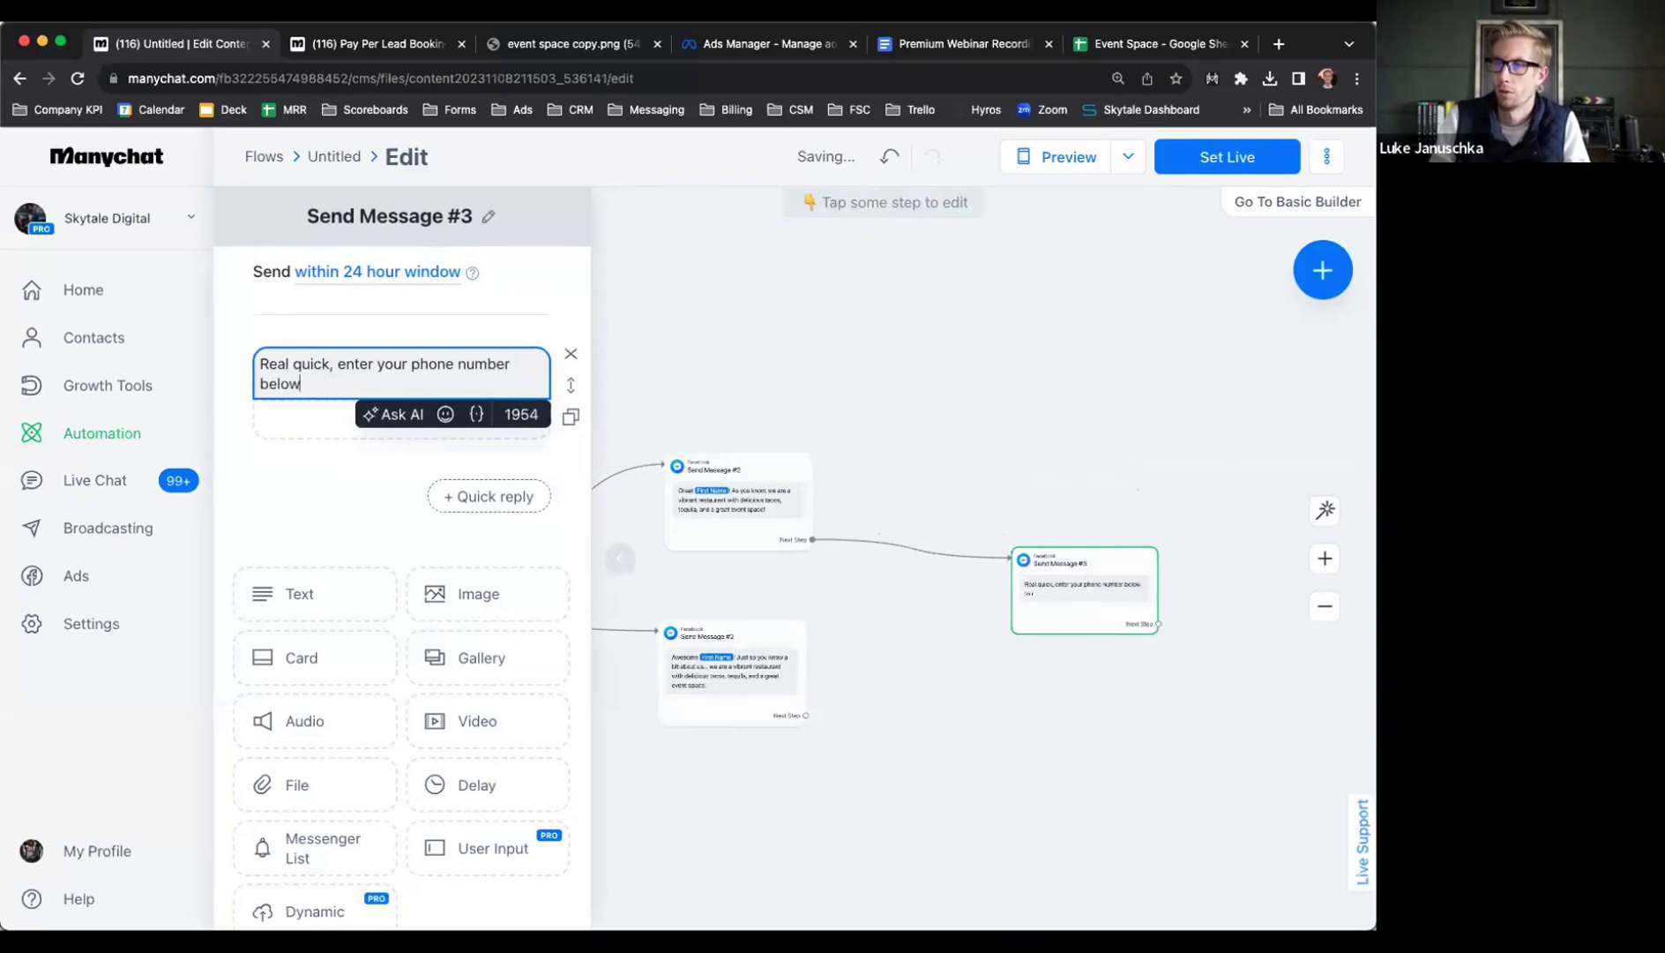
pyautogui.write(' to r to com')
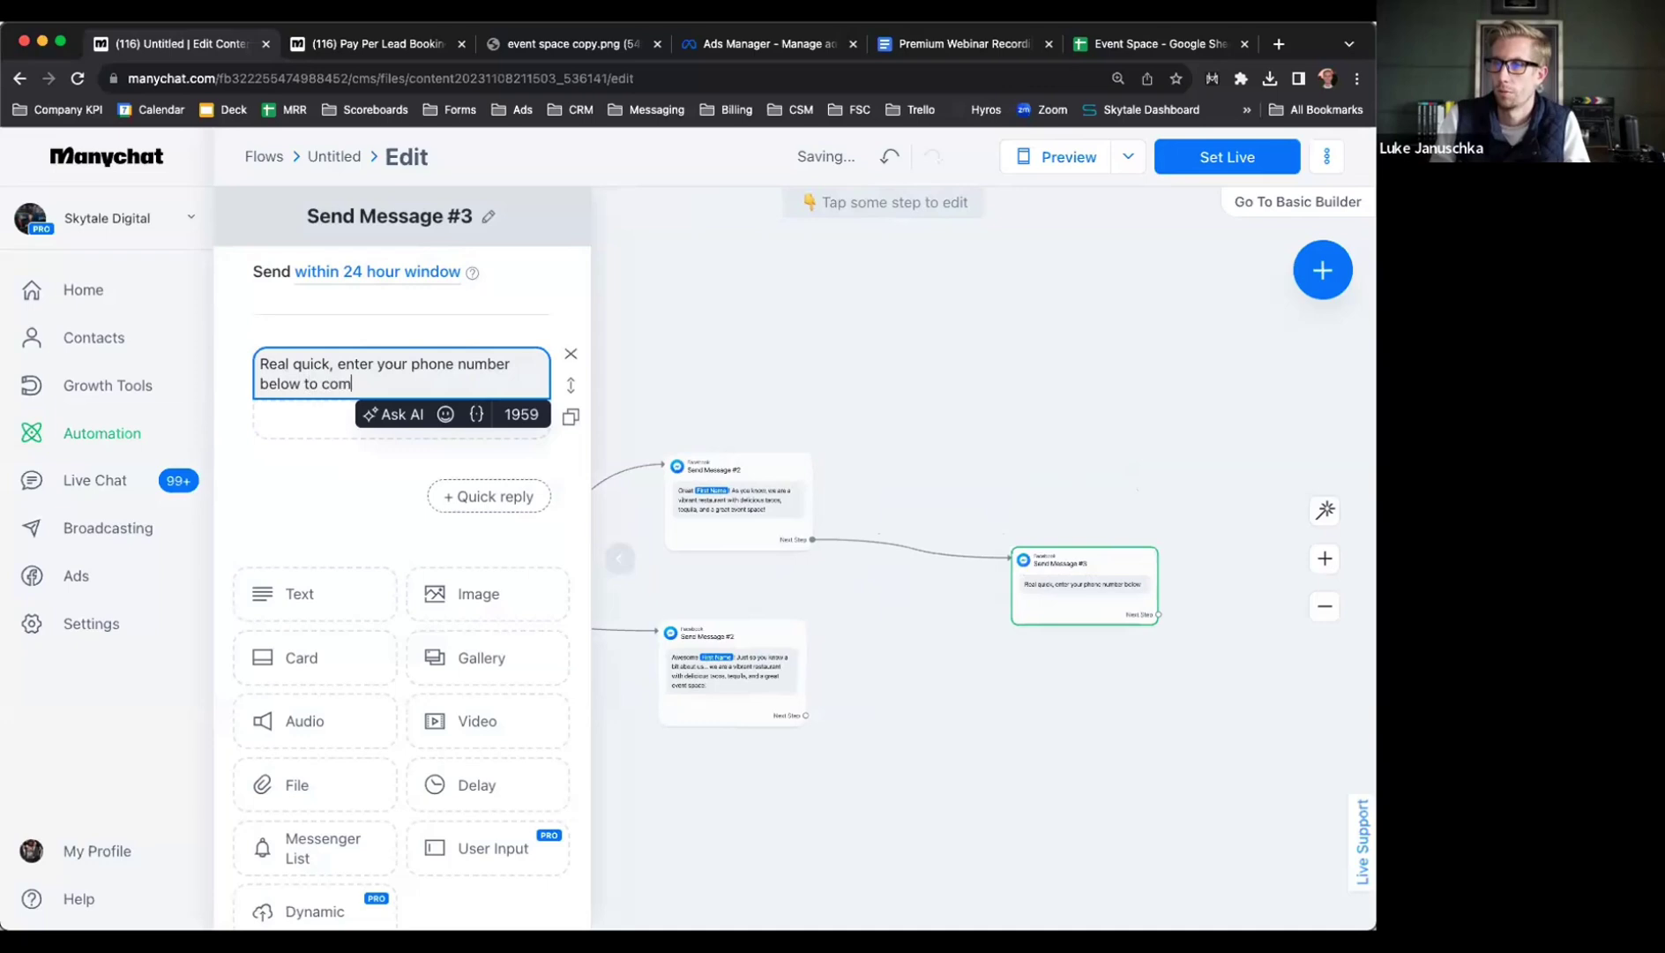
pyautogui.write('plete your registration for the')
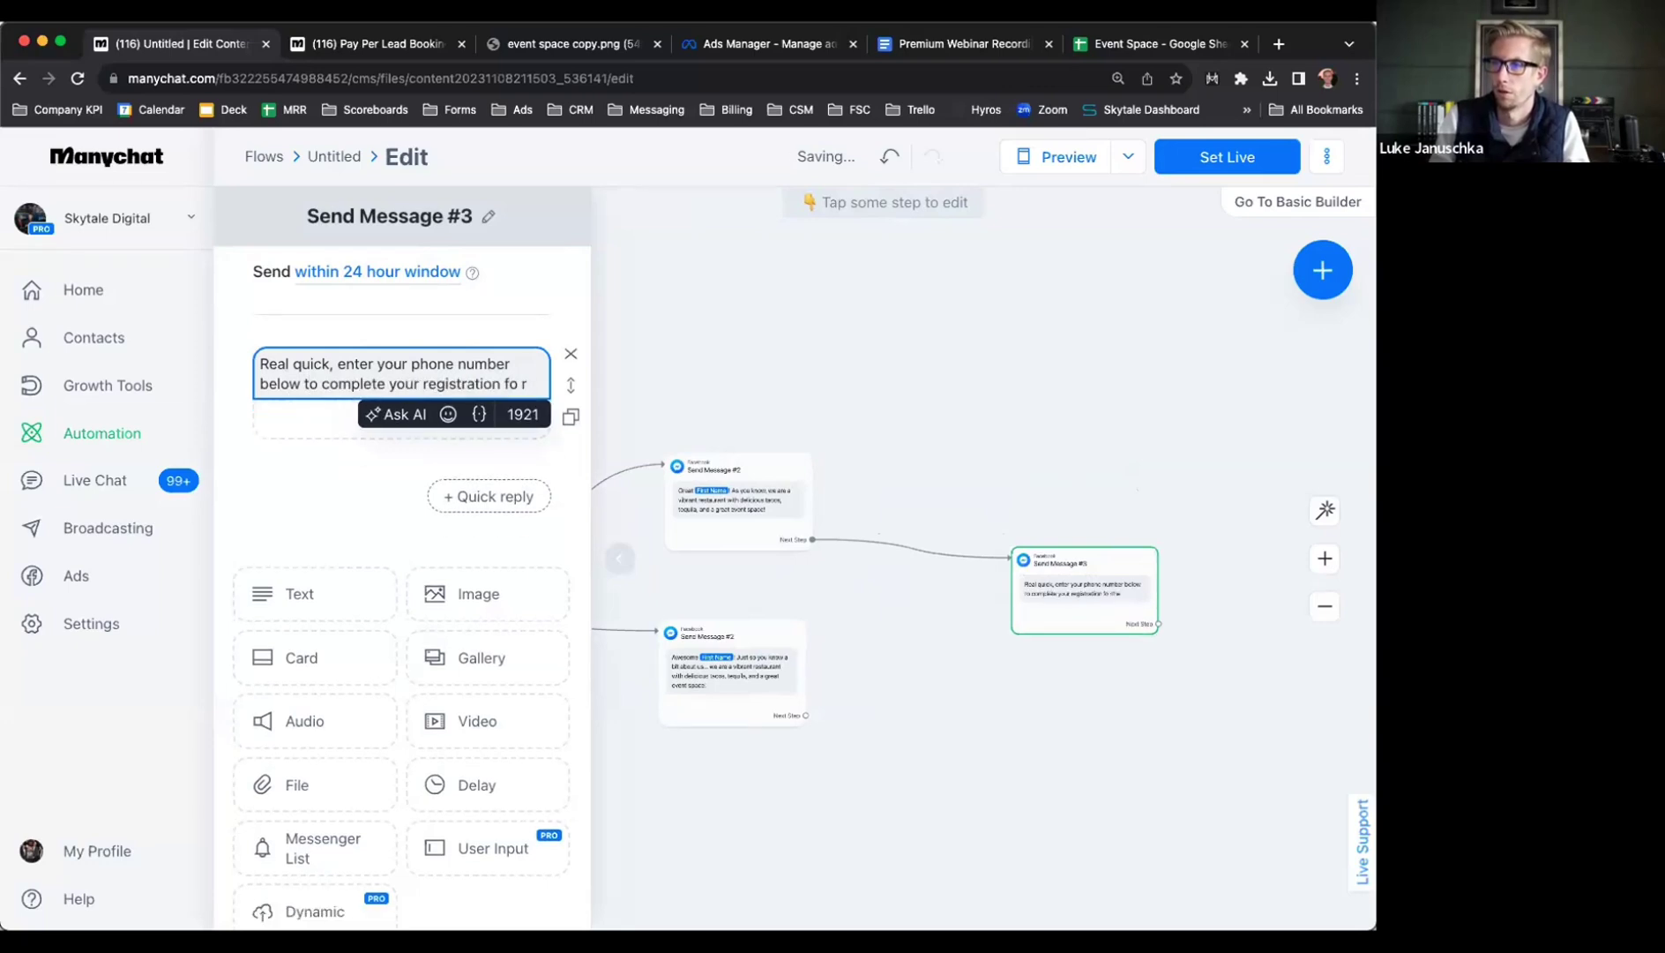
pyautogui.write(' free ev')
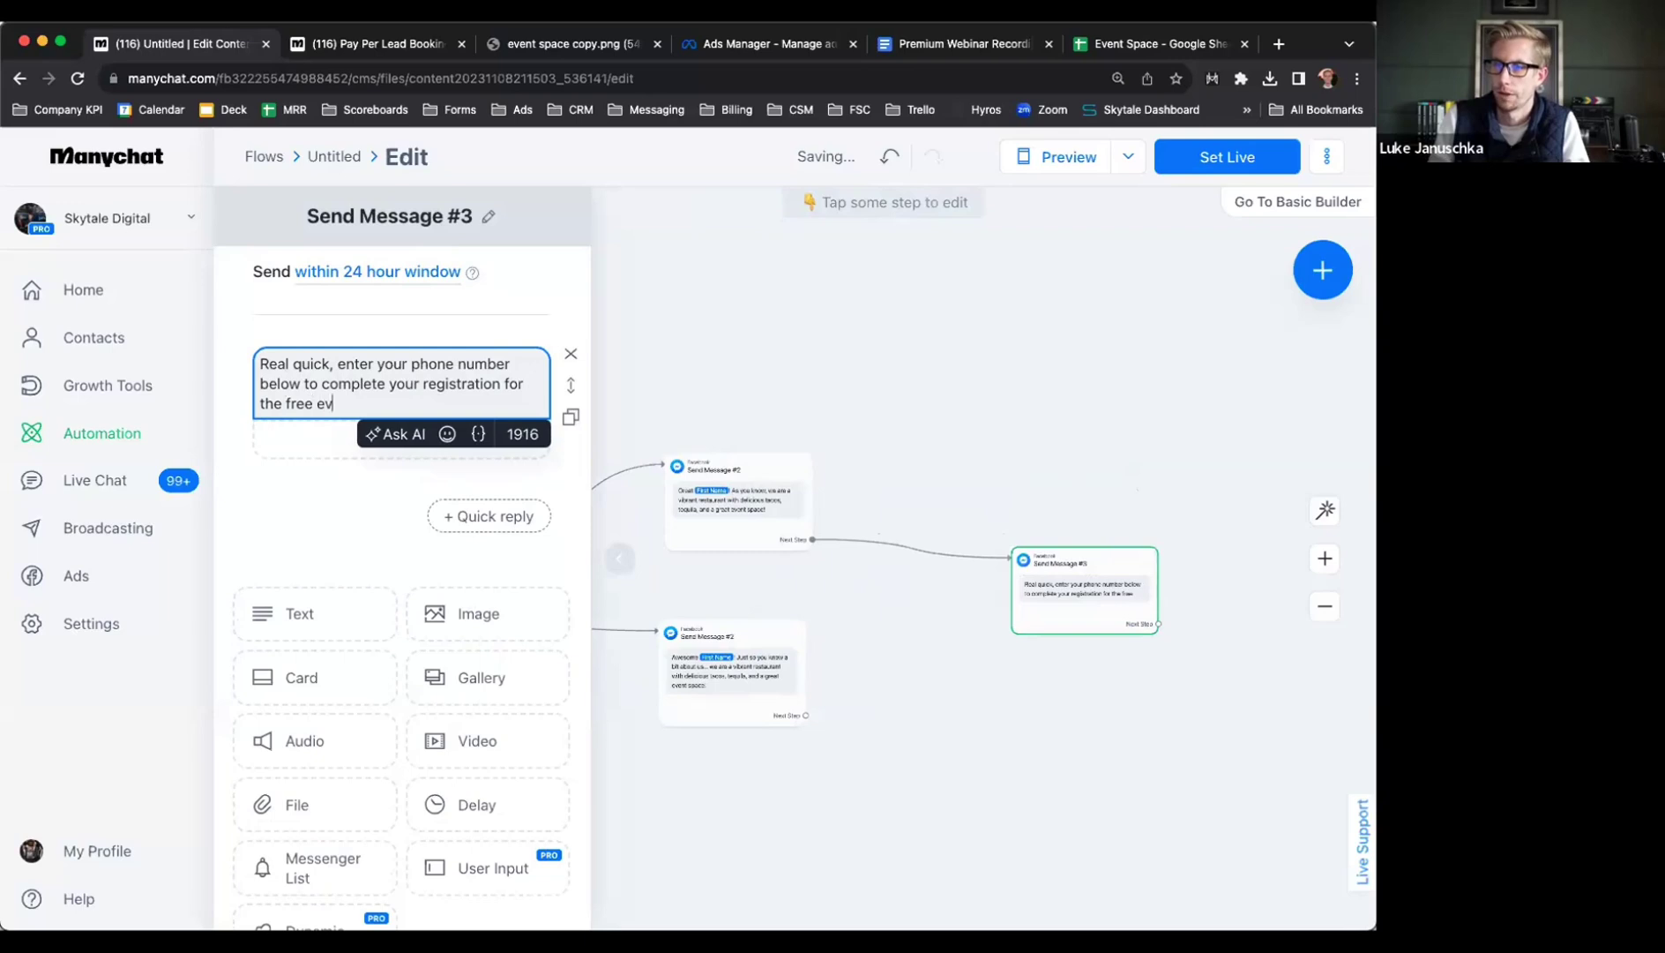
pyautogui.write('ent space')
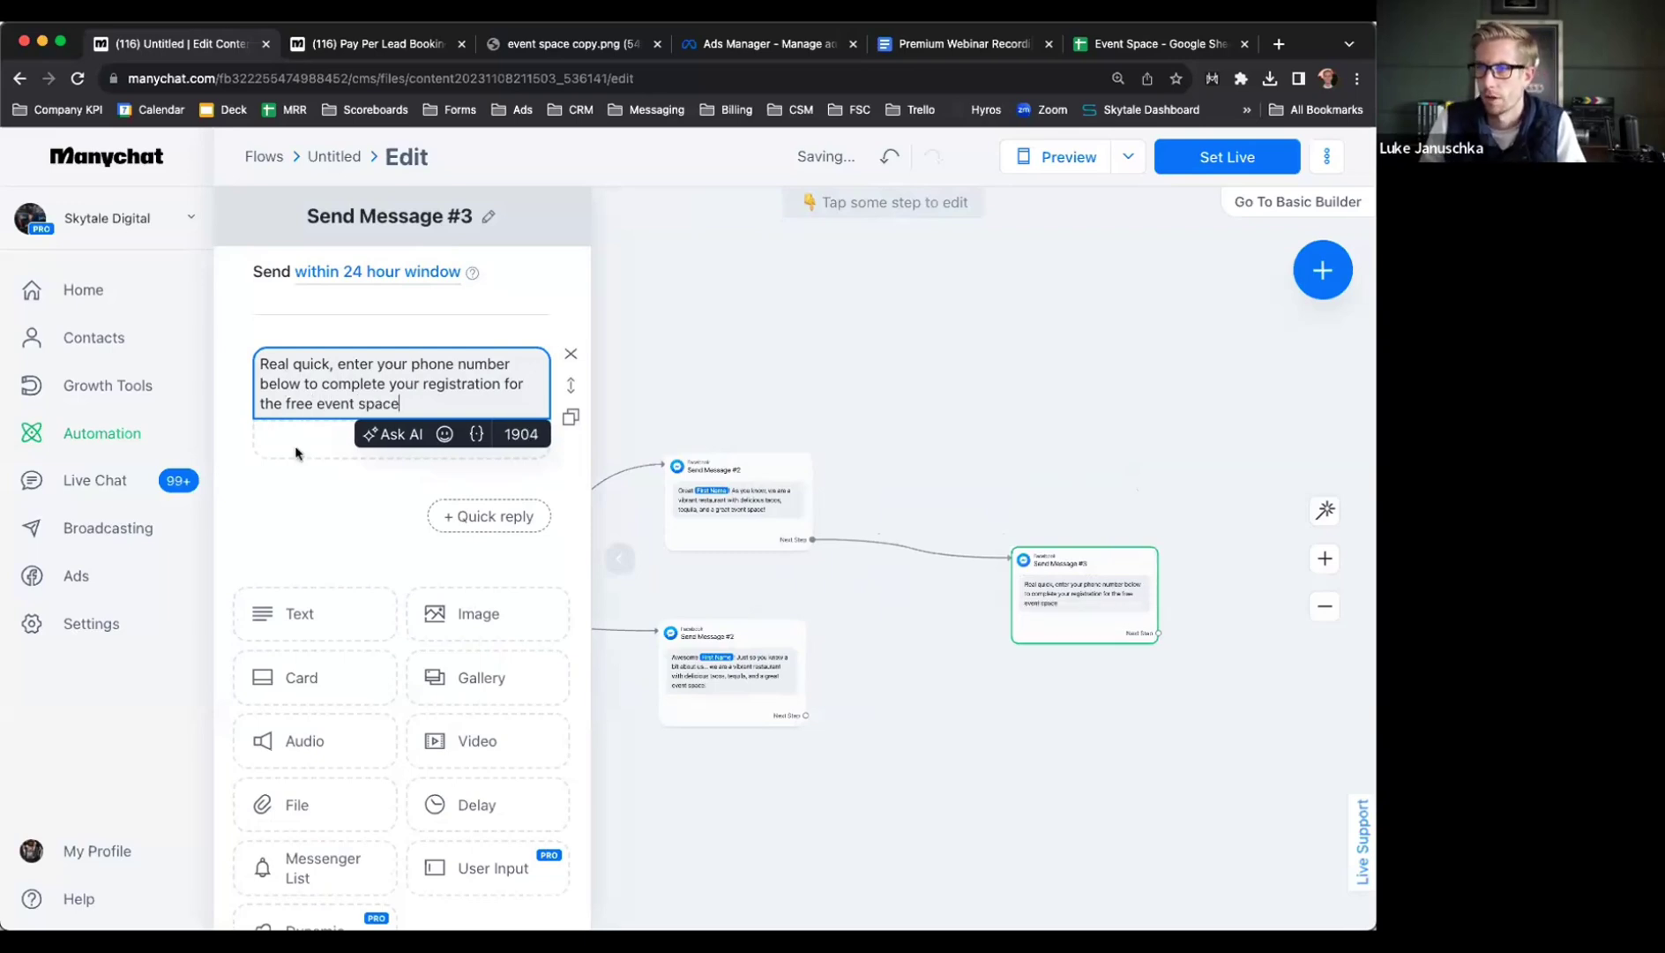
pyautogui.tripleClick(331, 382)
pyautogui.hotkey('ctrl', 'c')
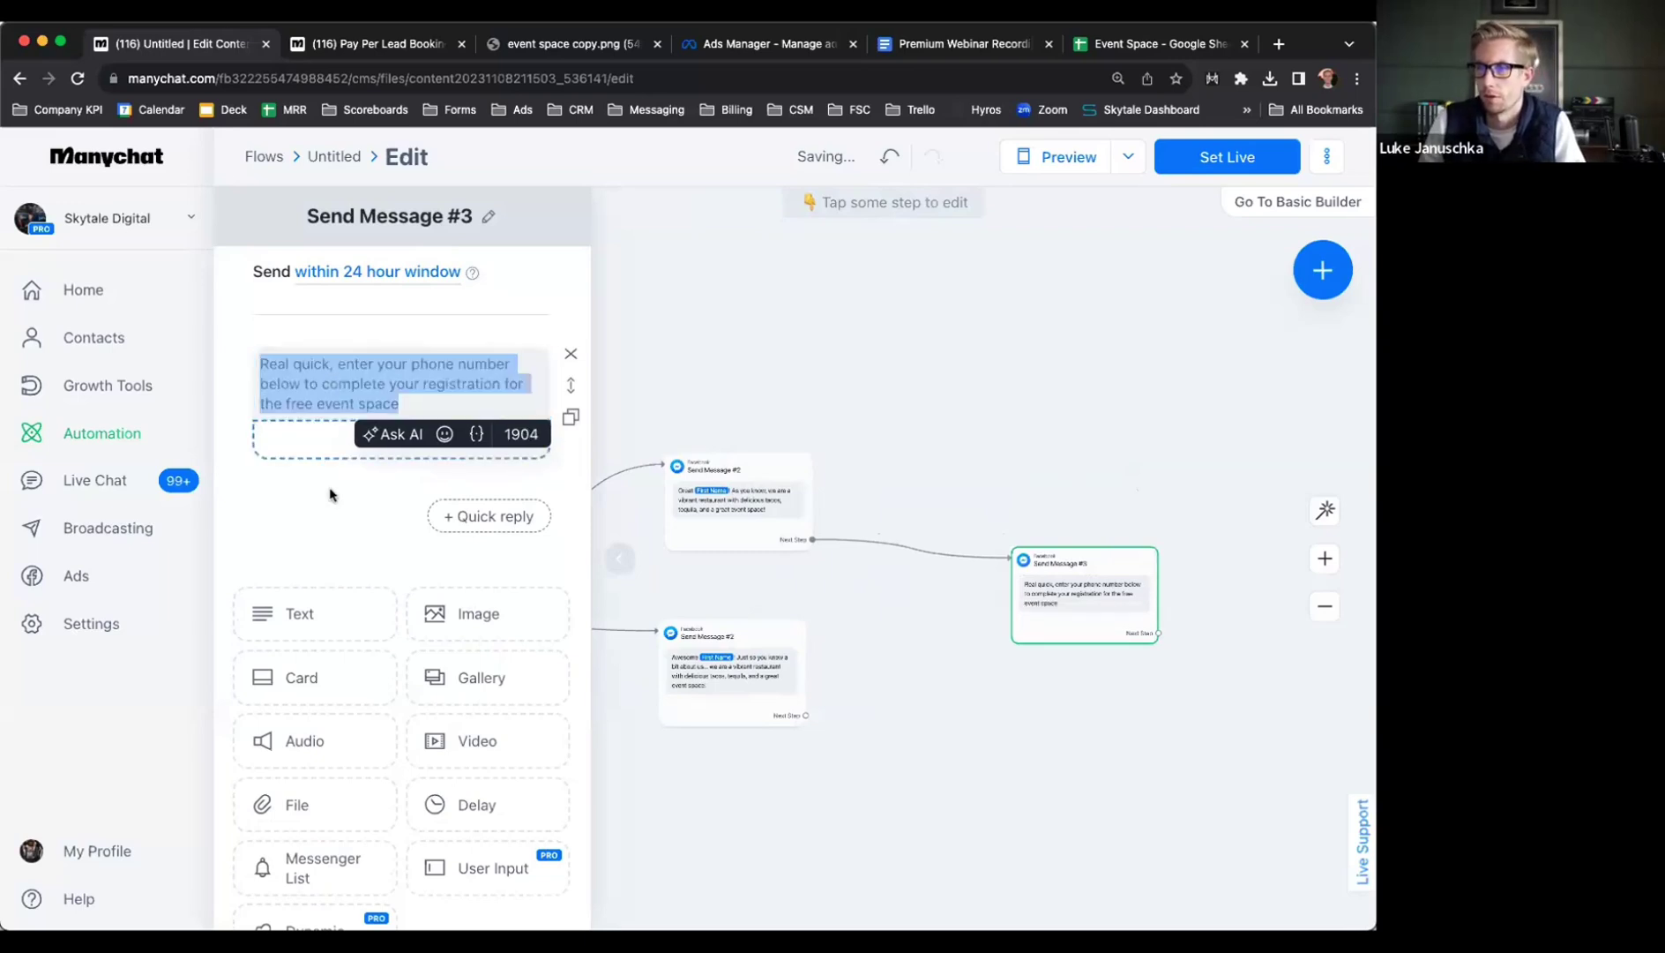
pyautogui.click(387, 494)
pyautogui.scroll(-3, 344, 667)
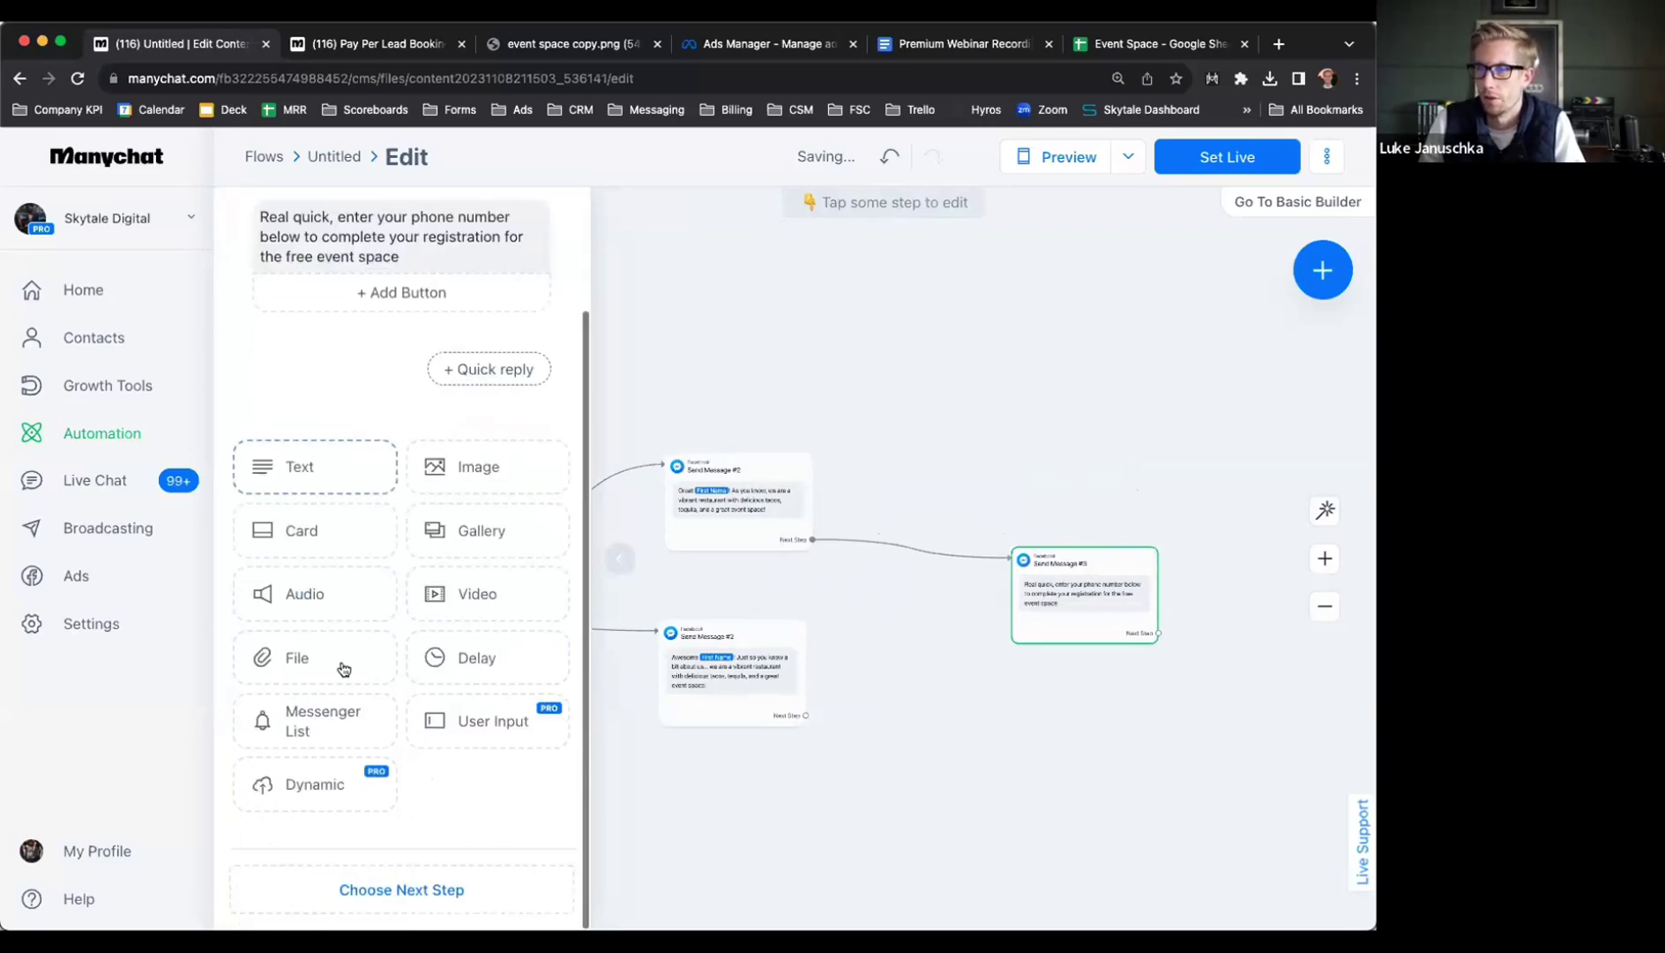
# Replace the plain phone message with a reply-waiting question carrying the same text
pyautogui.click(476, 726)
pyautogui.scroll(2, 399, 486)
pyautogui.click(342, 529)
pyautogui.hotkey('ctrl', 'v')
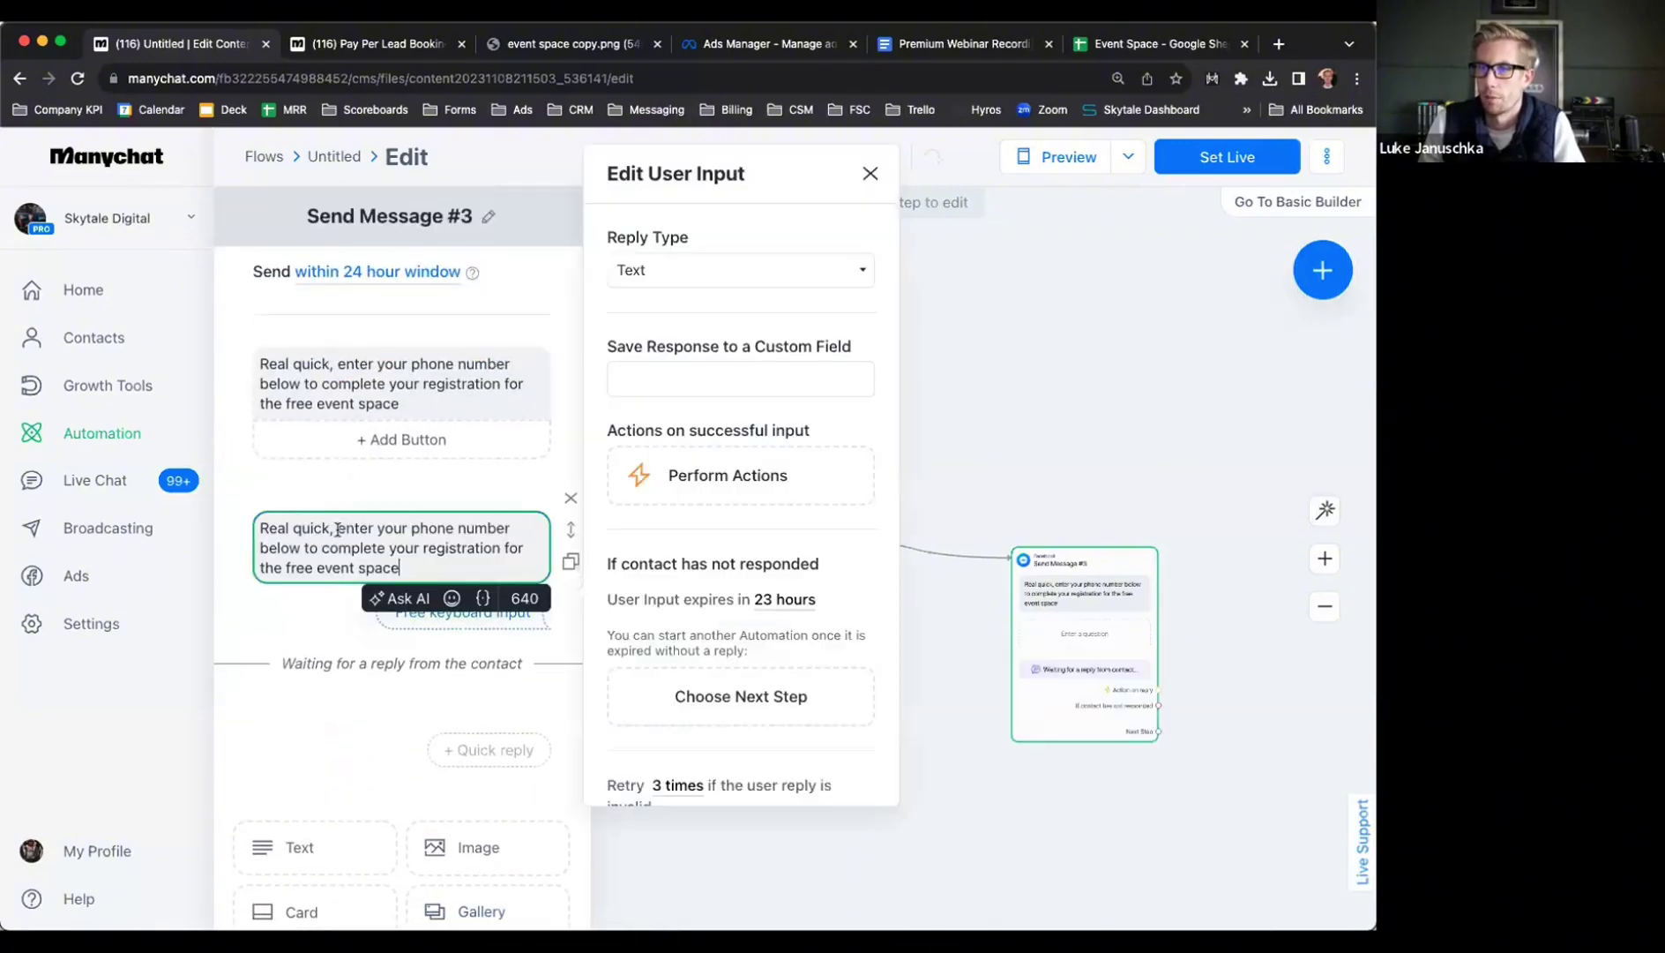
pyautogui.click(570, 354)
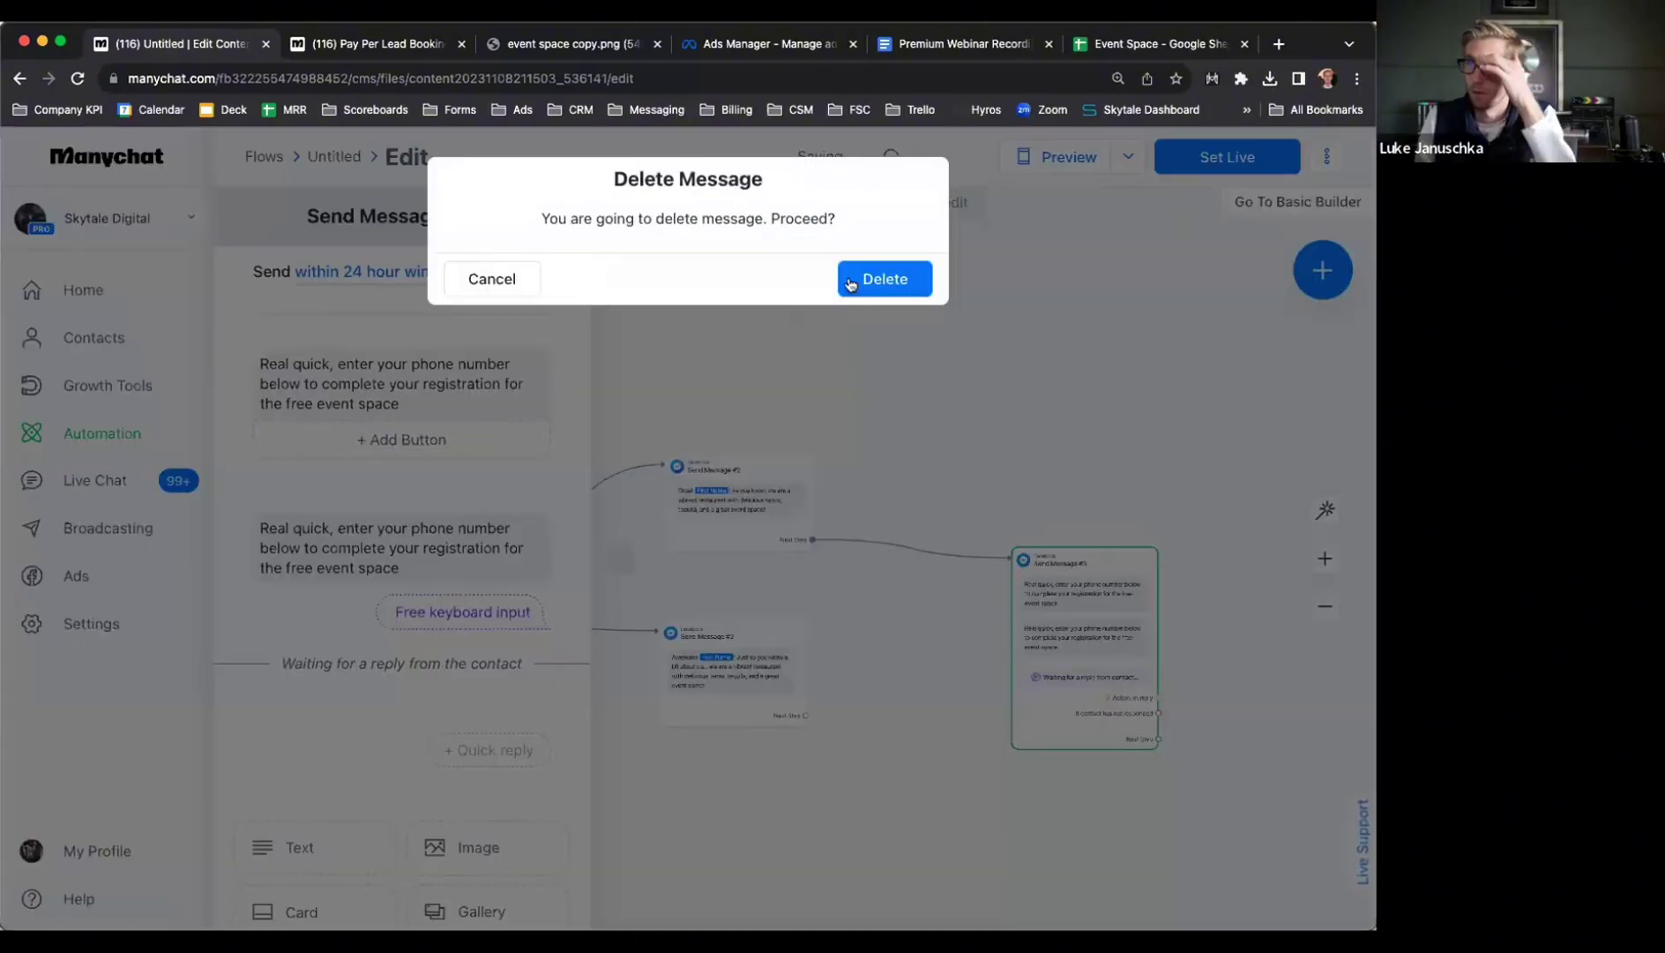
pyautogui.click(850, 281)
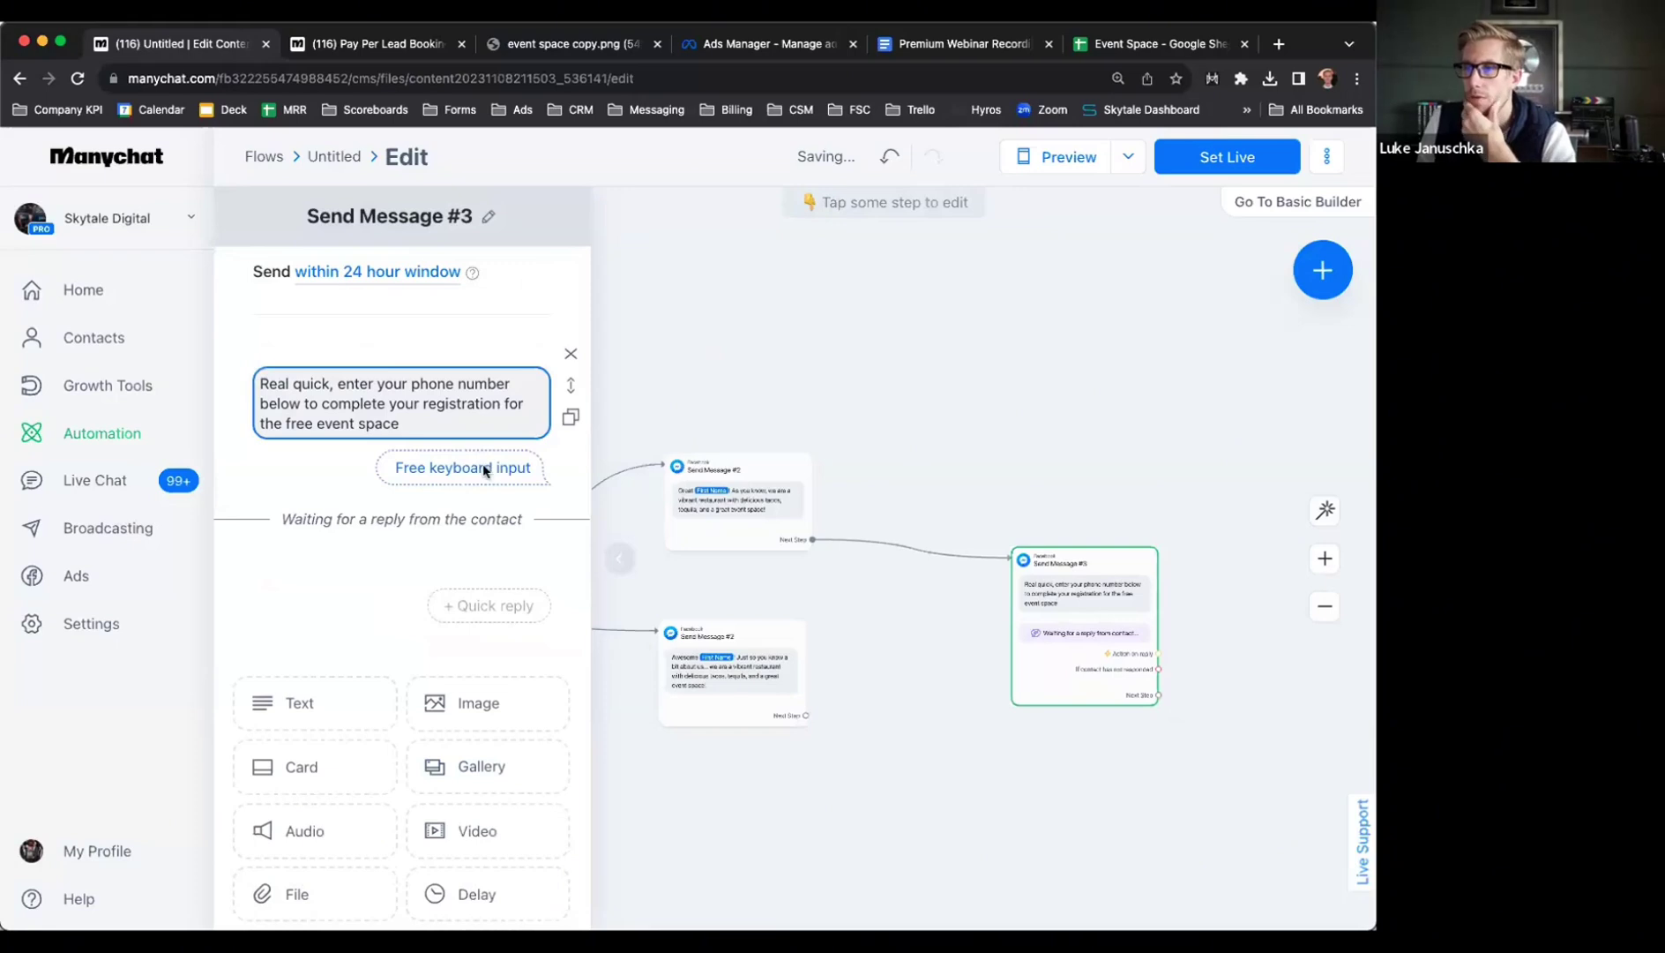
# Set the reply type to Phone and stop saving it as WhatsApp ID or system field
pyautogui.click(485, 470)
pyautogui.click(624, 362)
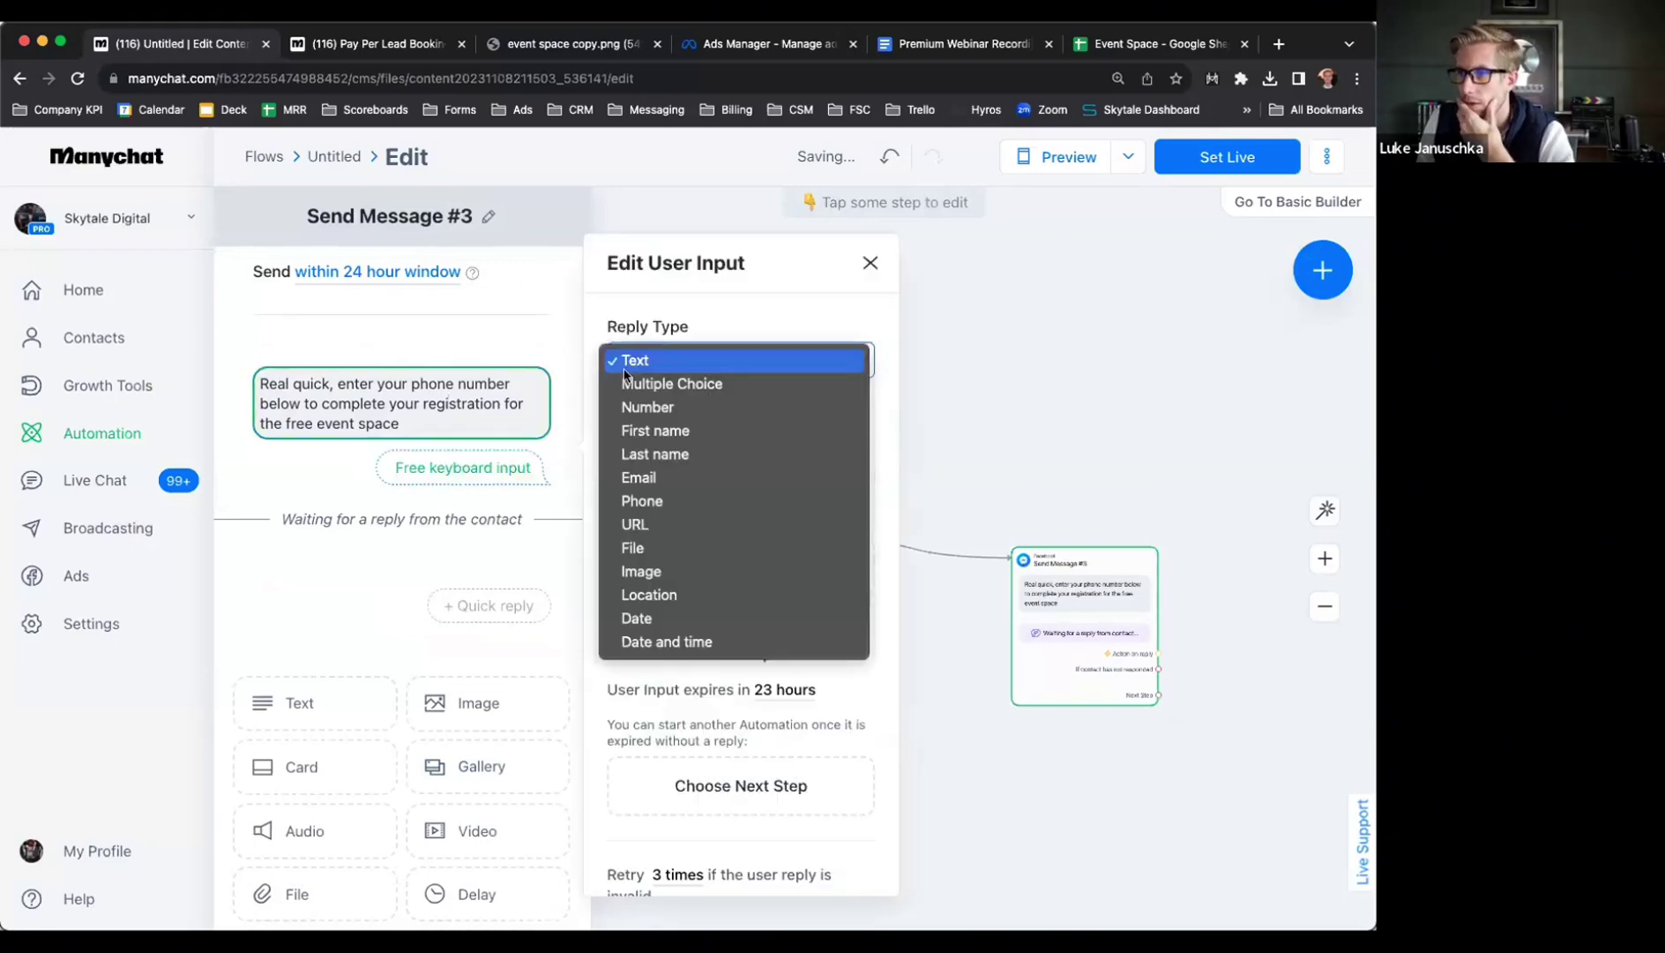
pyautogui.click(675, 404)
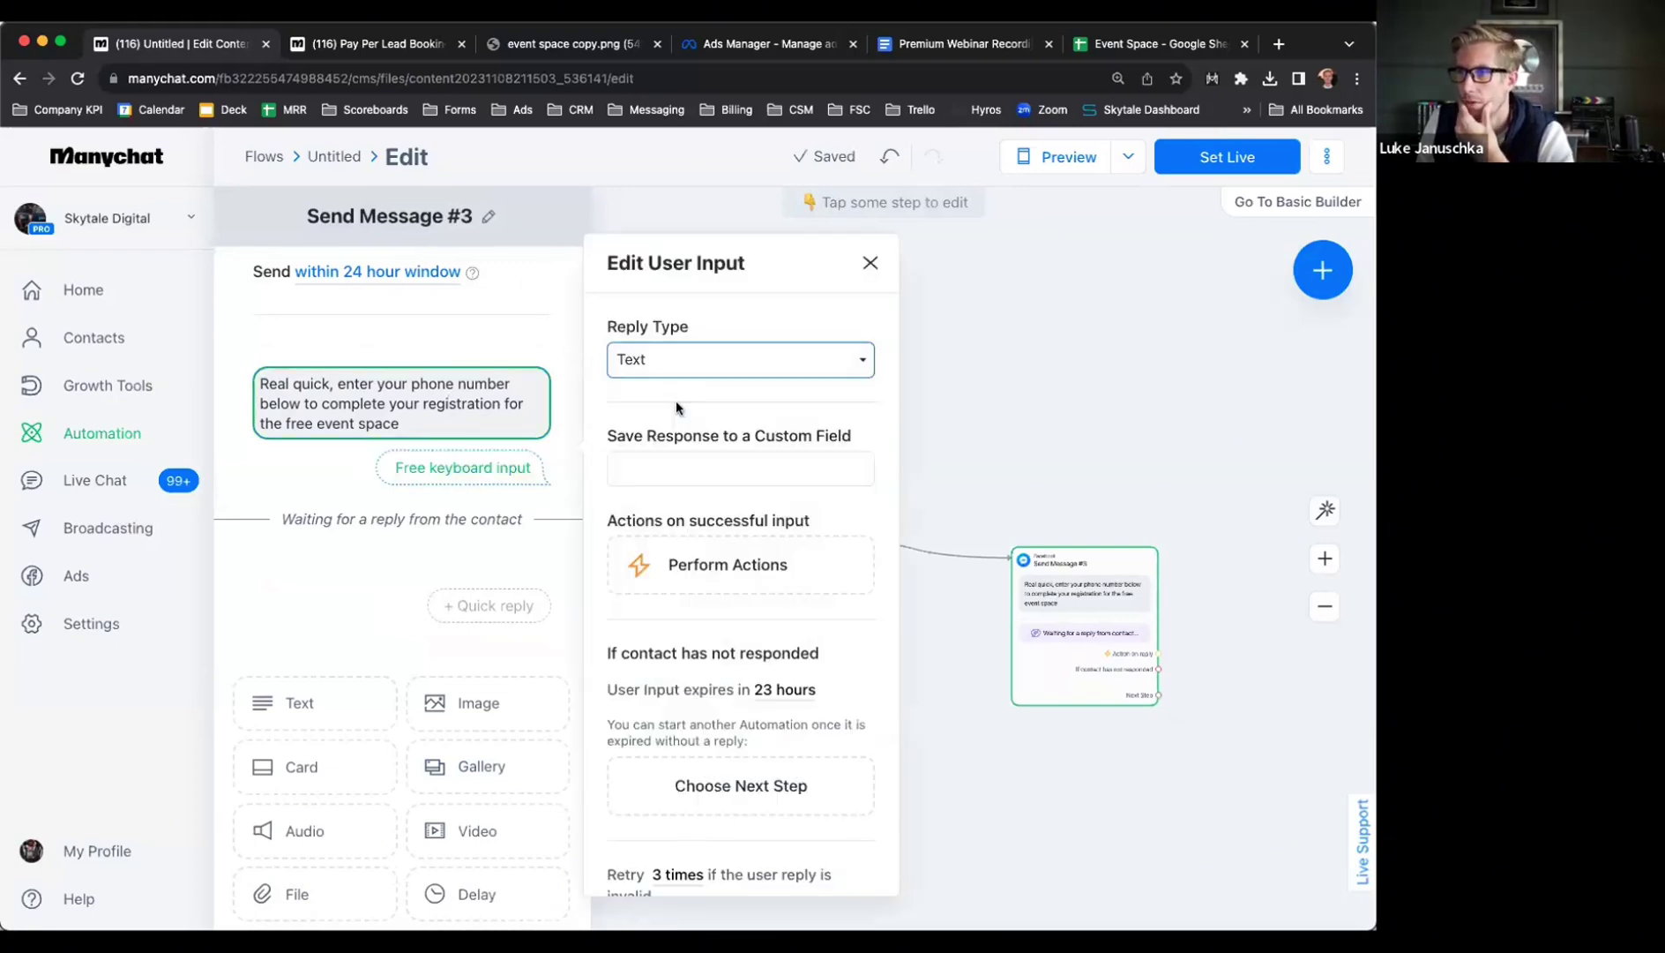
pyautogui.click(673, 361)
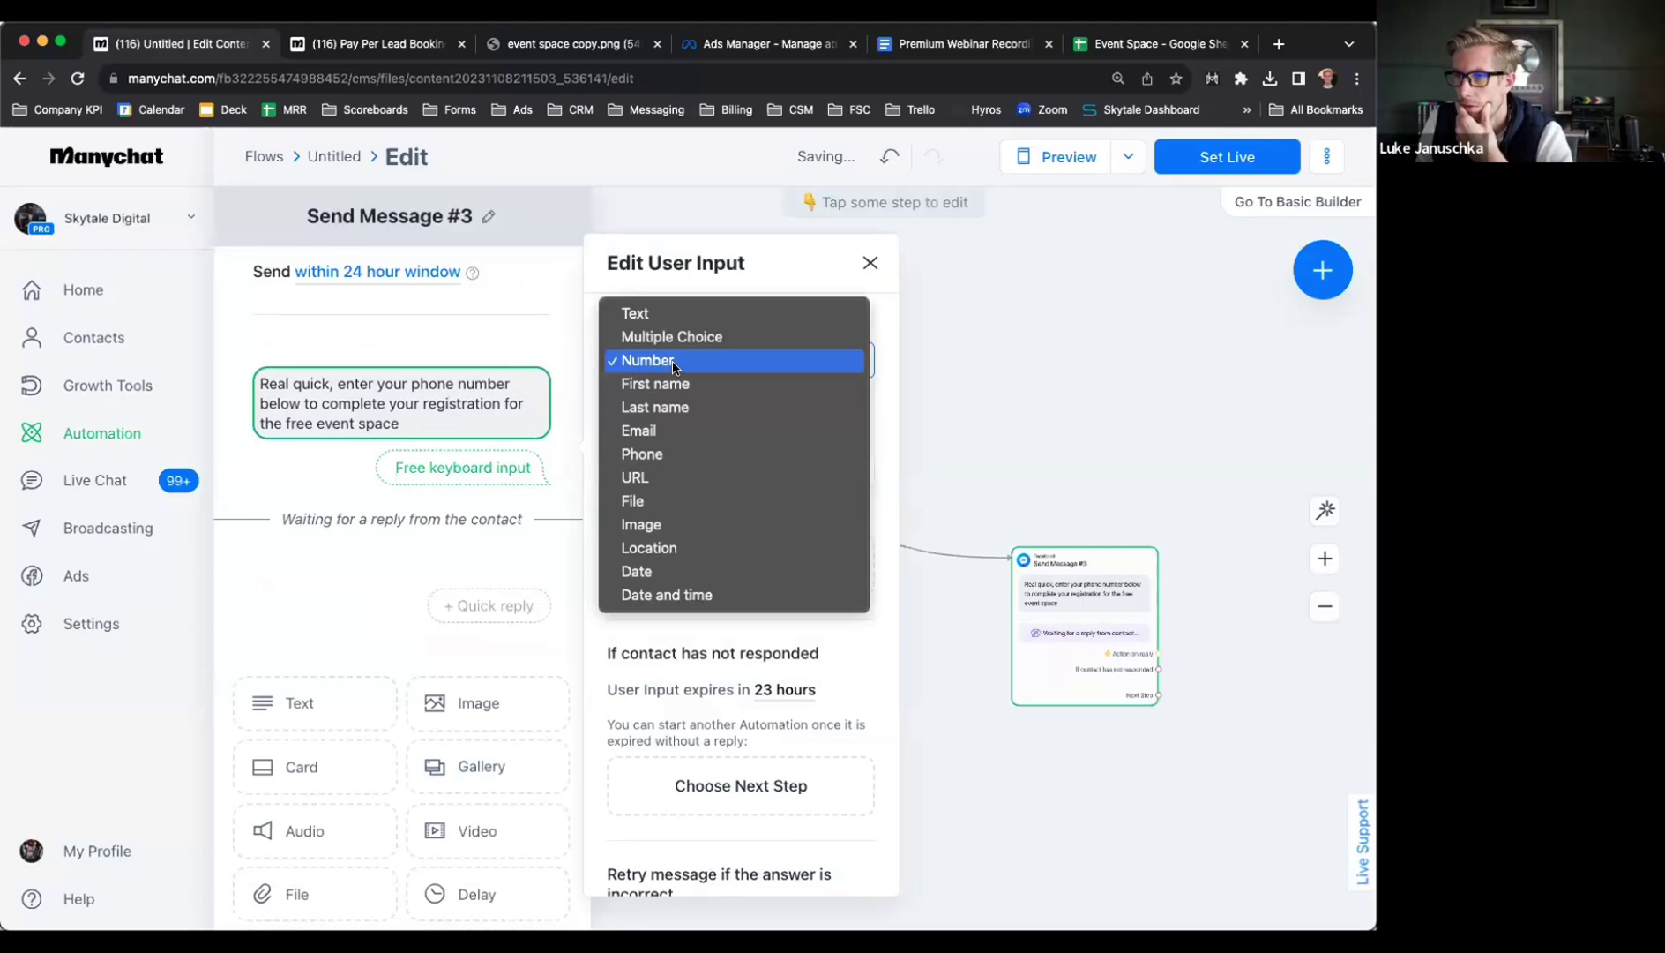
pyautogui.click(660, 455)
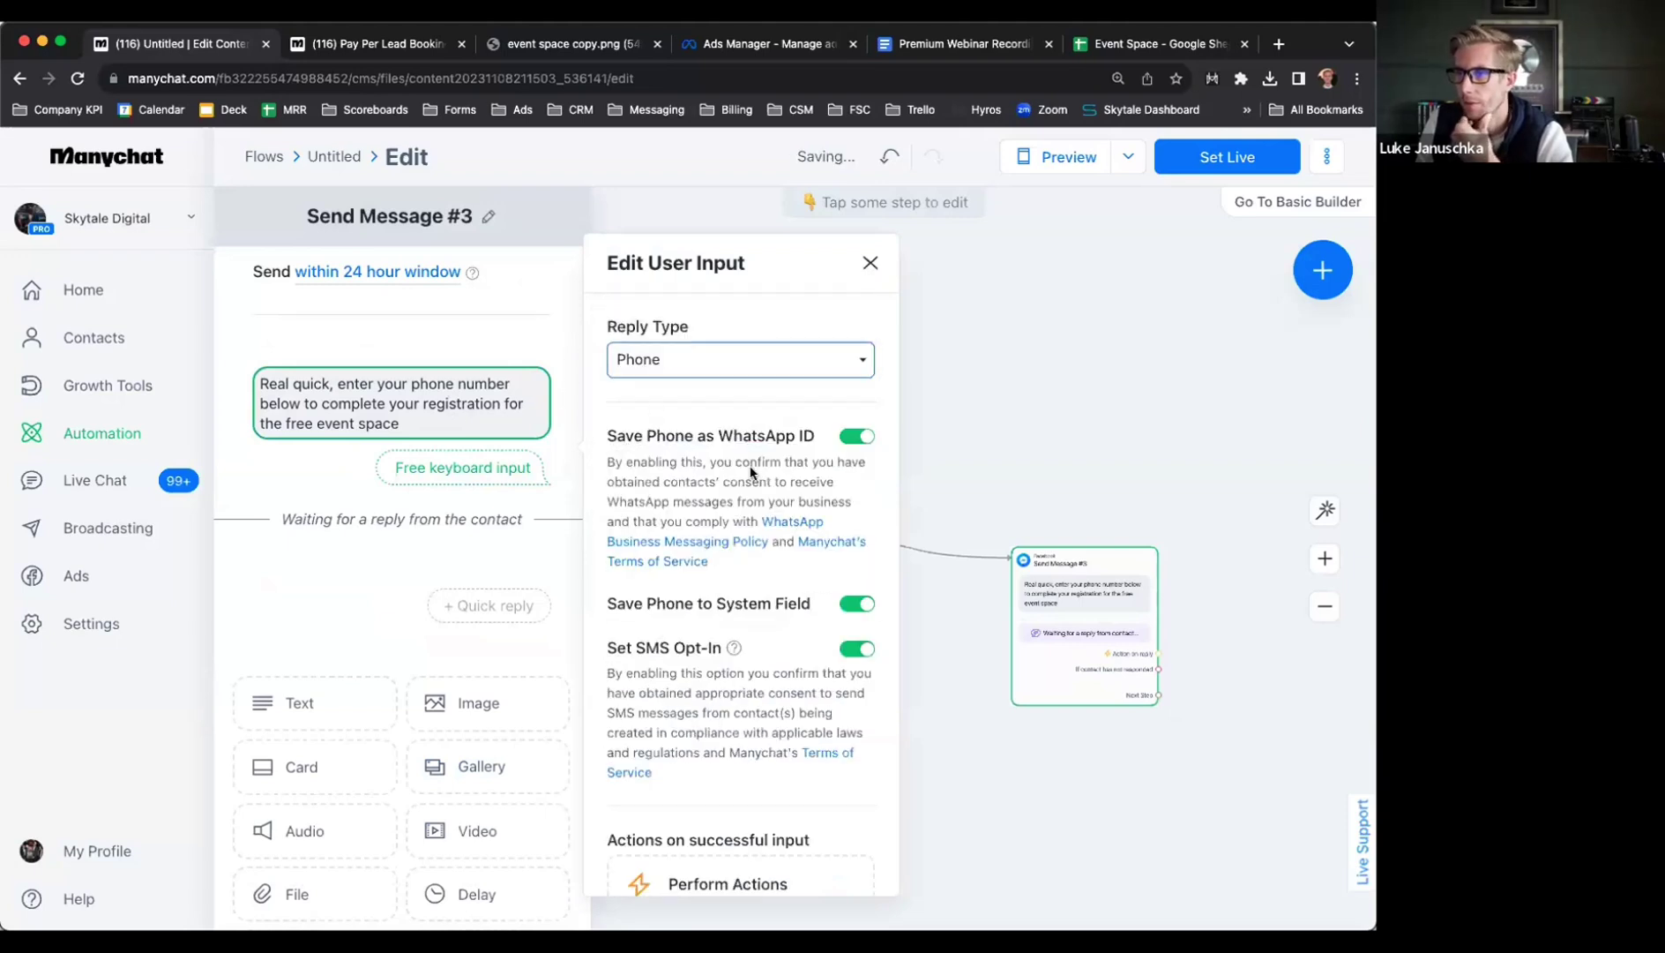
pyautogui.scroll(-2, 715, 457)
pyautogui.scroll(2, 711, 445)
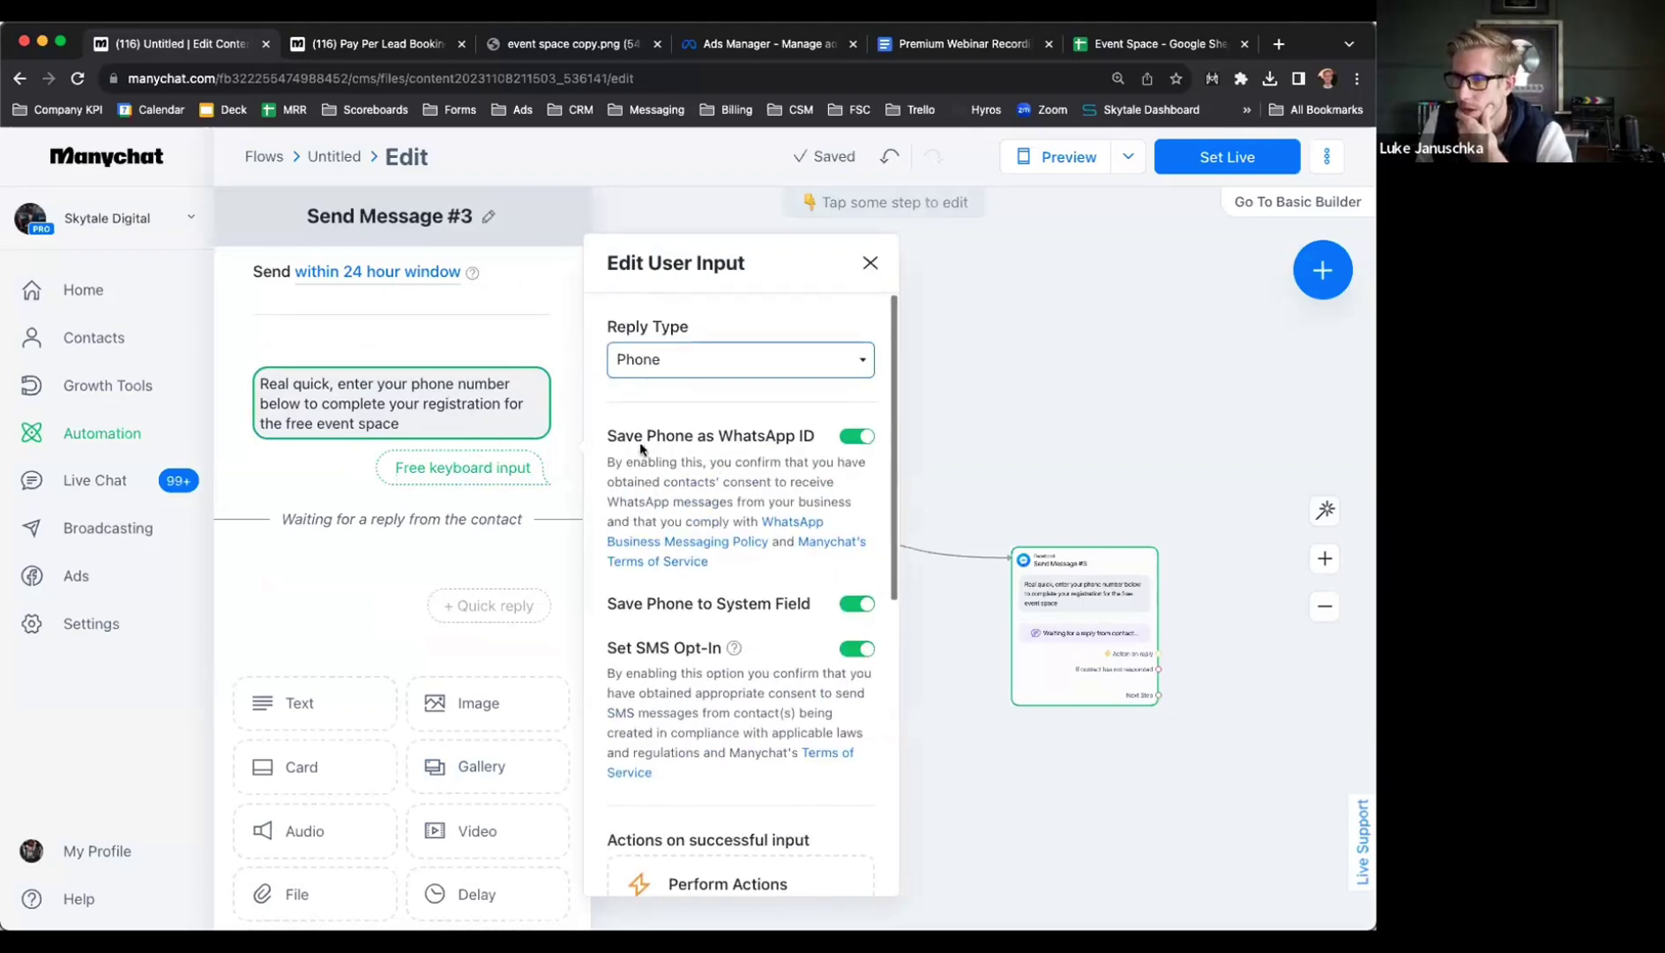
pyautogui.click(856, 436)
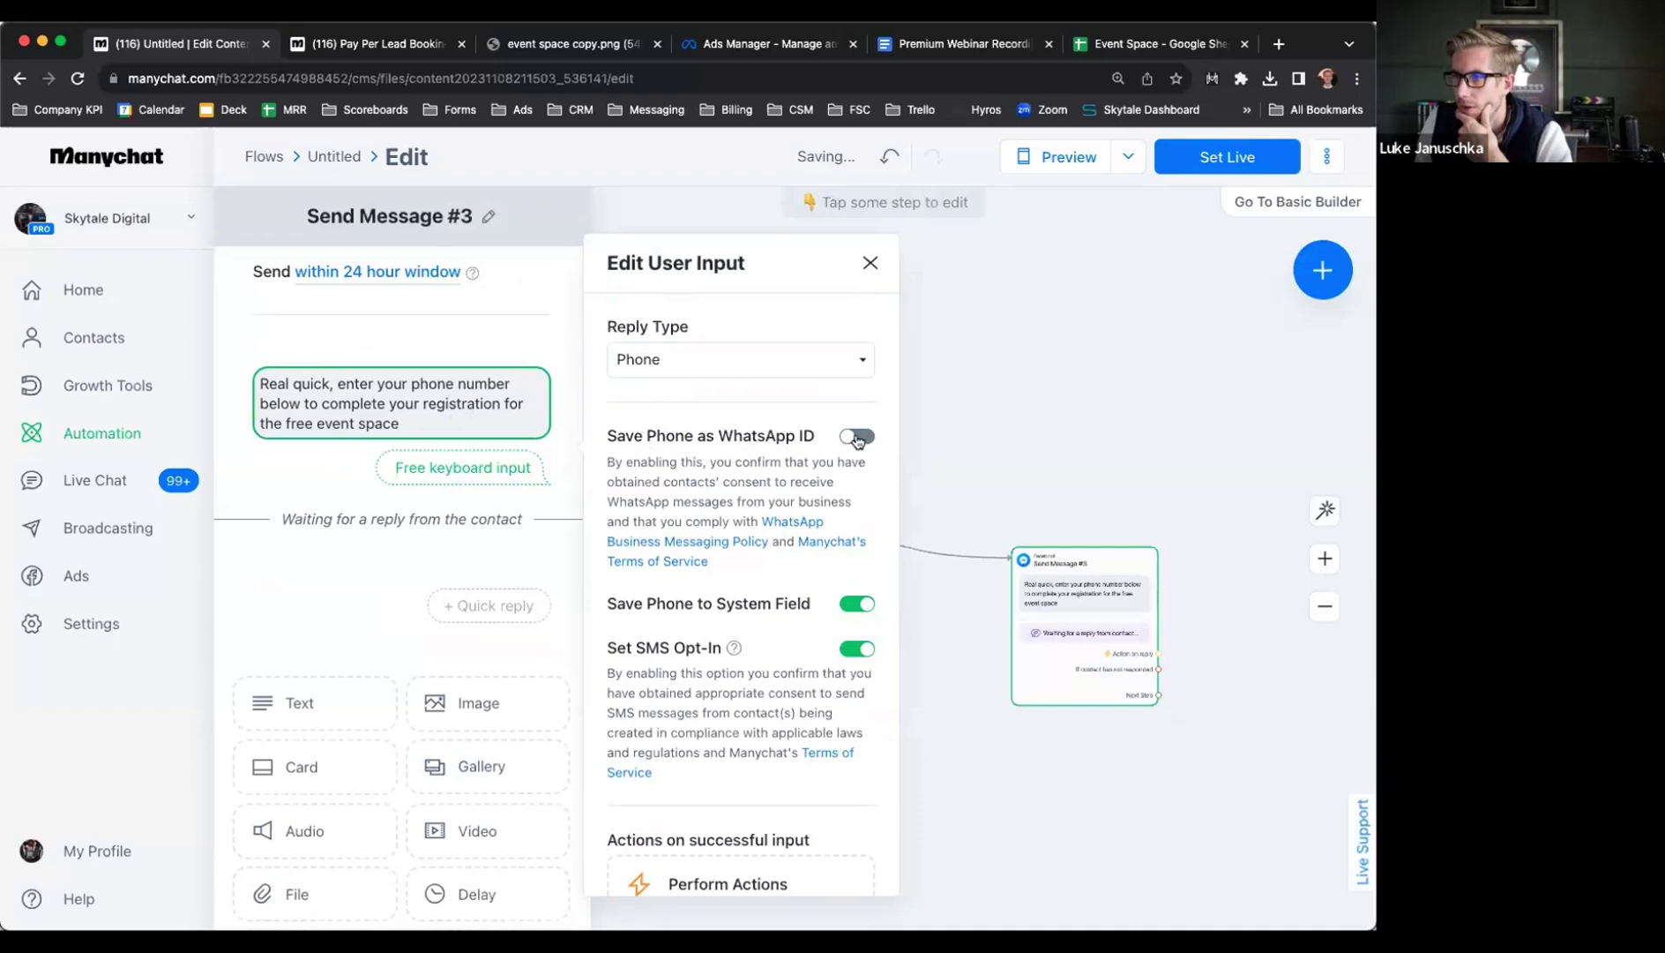
pyautogui.scroll(-2, 833, 456)
pyautogui.scroll(-2, 833, 459)
pyautogui.click(851, 485)
pyautogui.scroll(-3, 732, 562)
pyautogui.scroll(-1, 732, 562)
# Save the phone reply into the Phone Number! custom field and close the settings
pyautogui.click(670, 432)
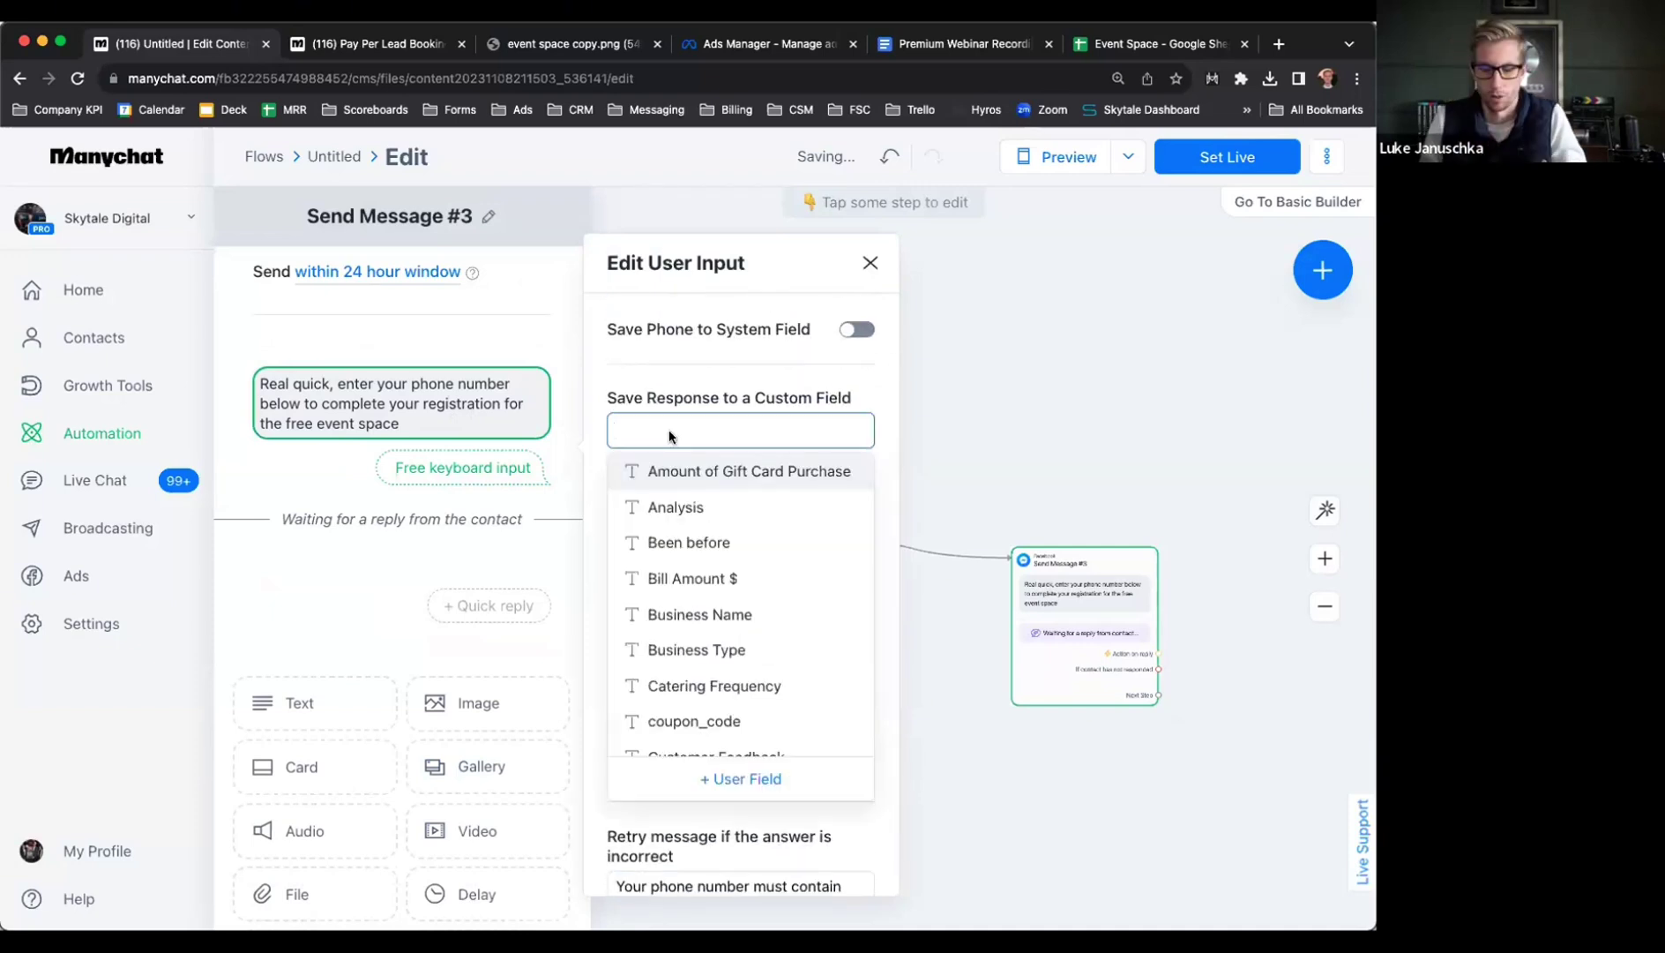
pyautogui.write('phon')
pyautogui.click(690, 470)
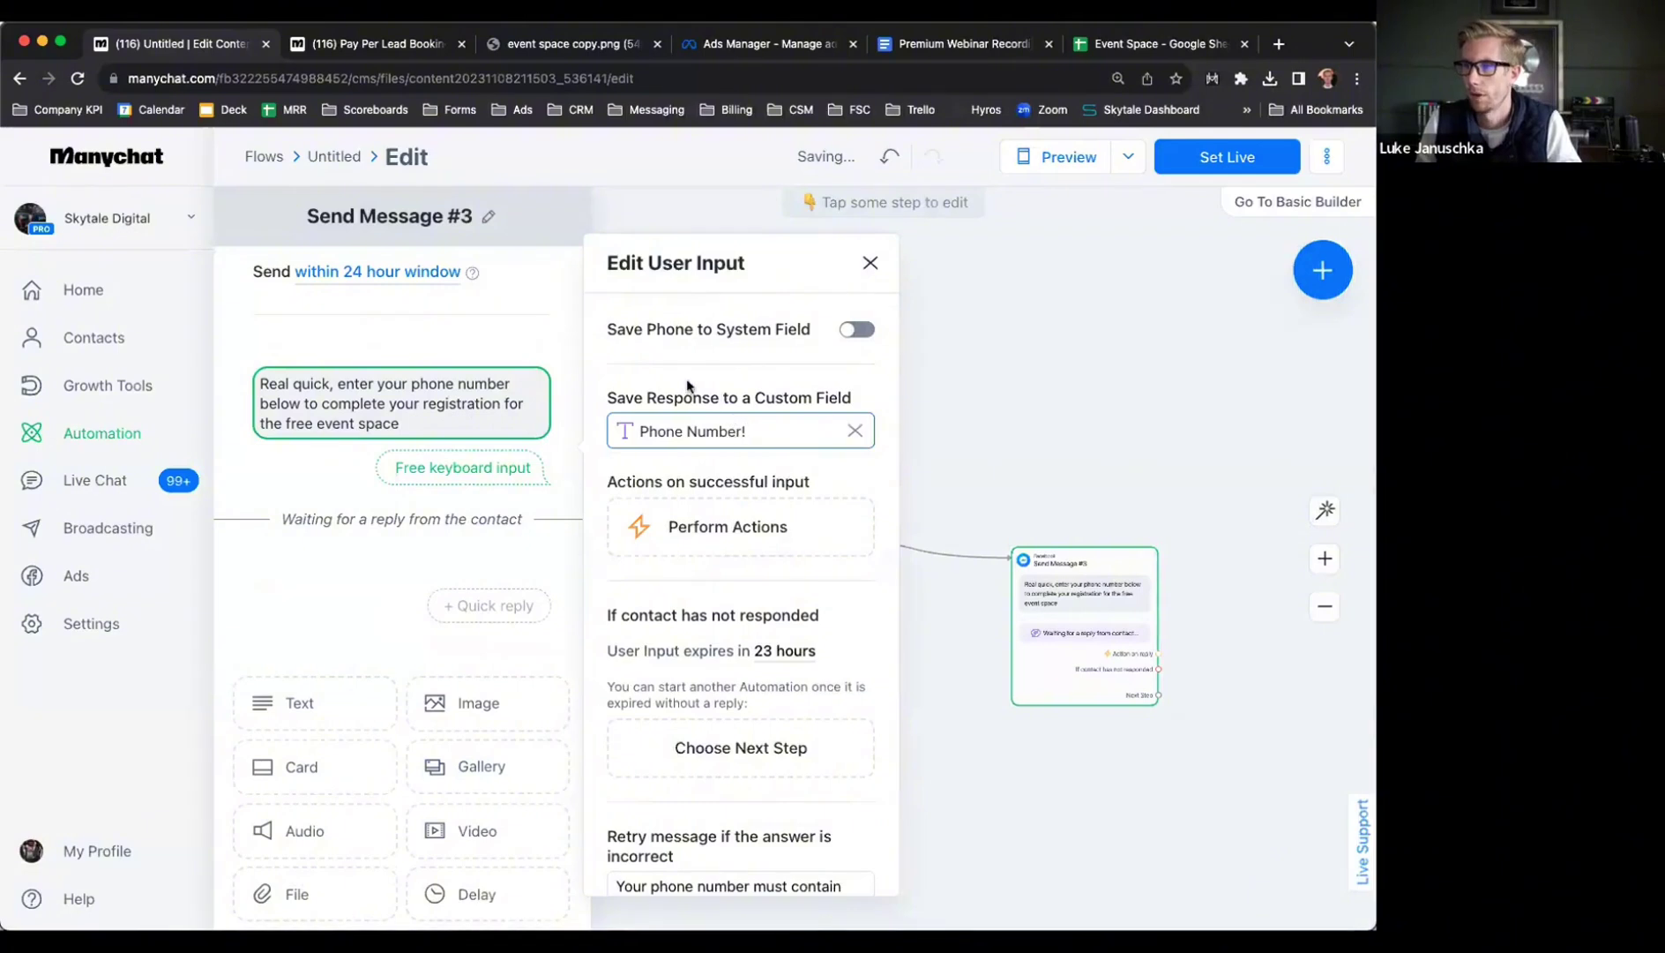
pyautogui.scroll(-3, 720, 462)
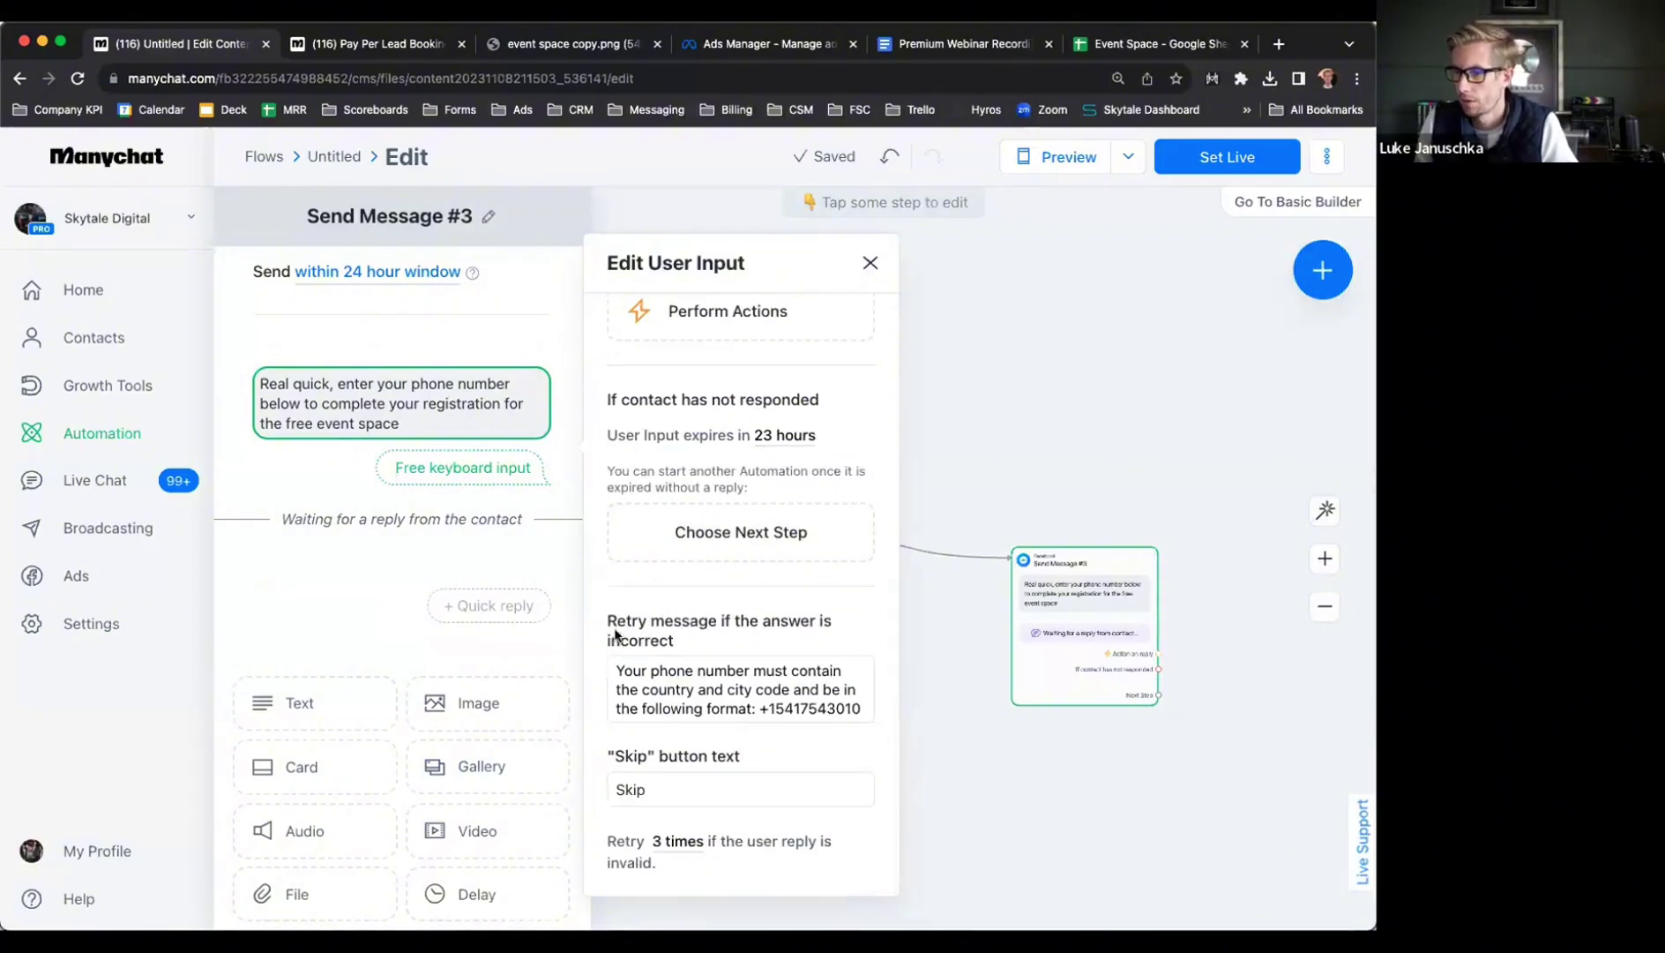
pyautogui.scroll(5, 677, 565)
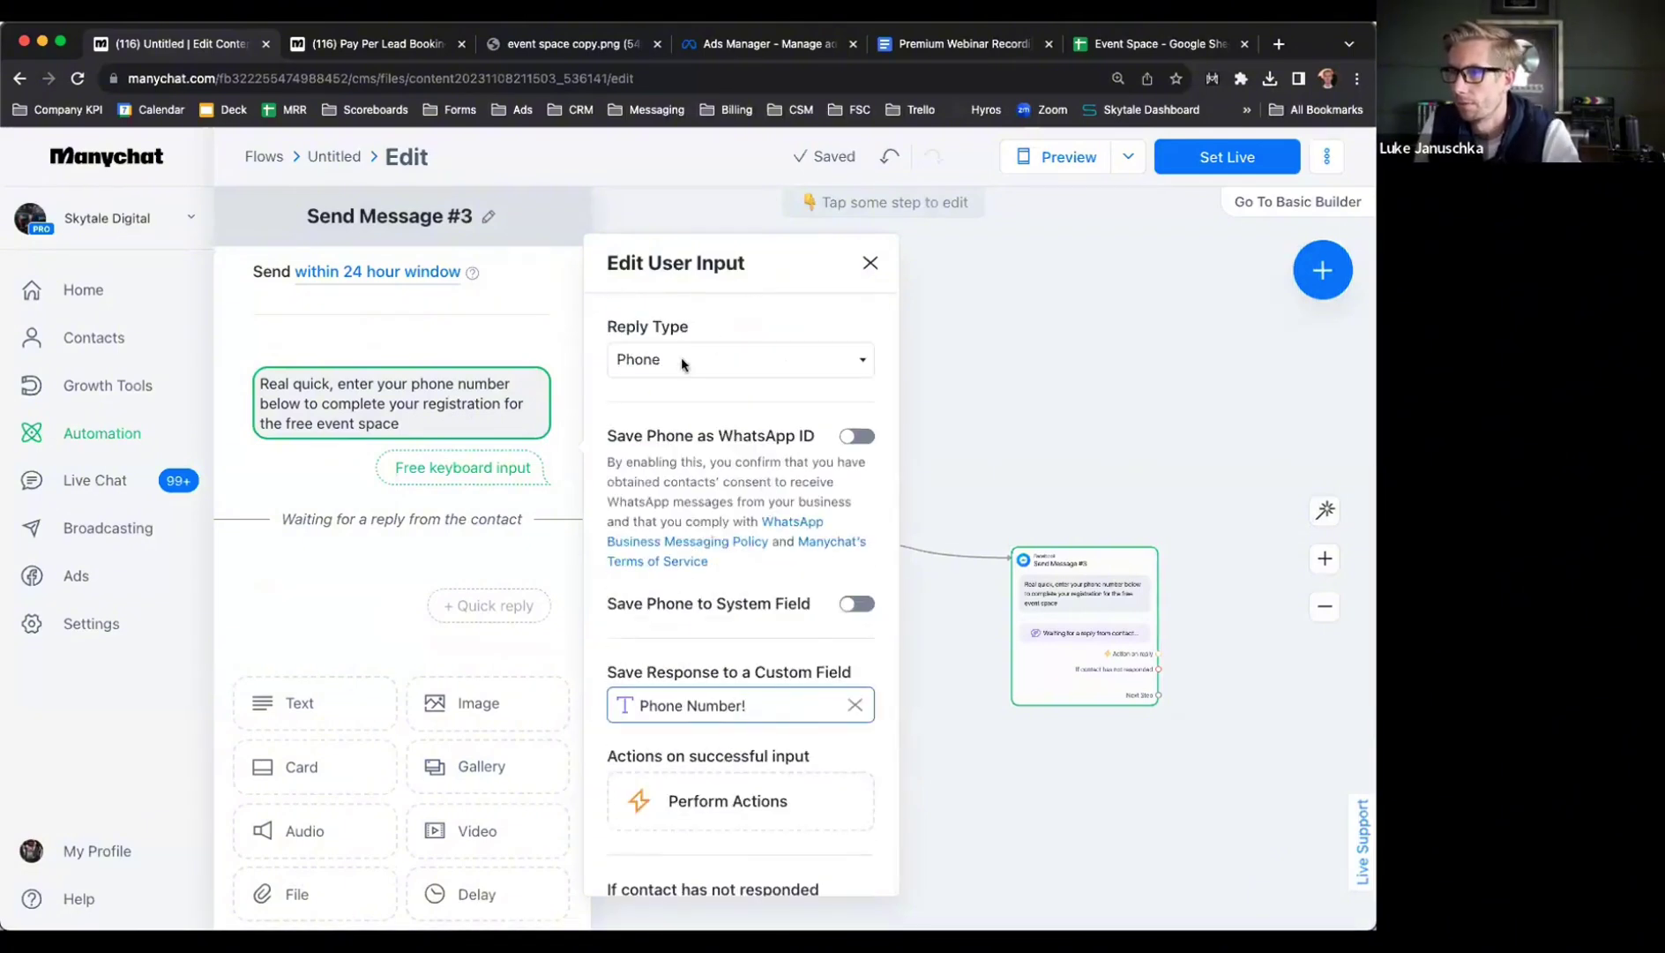
pyautogui.click(870, 265)
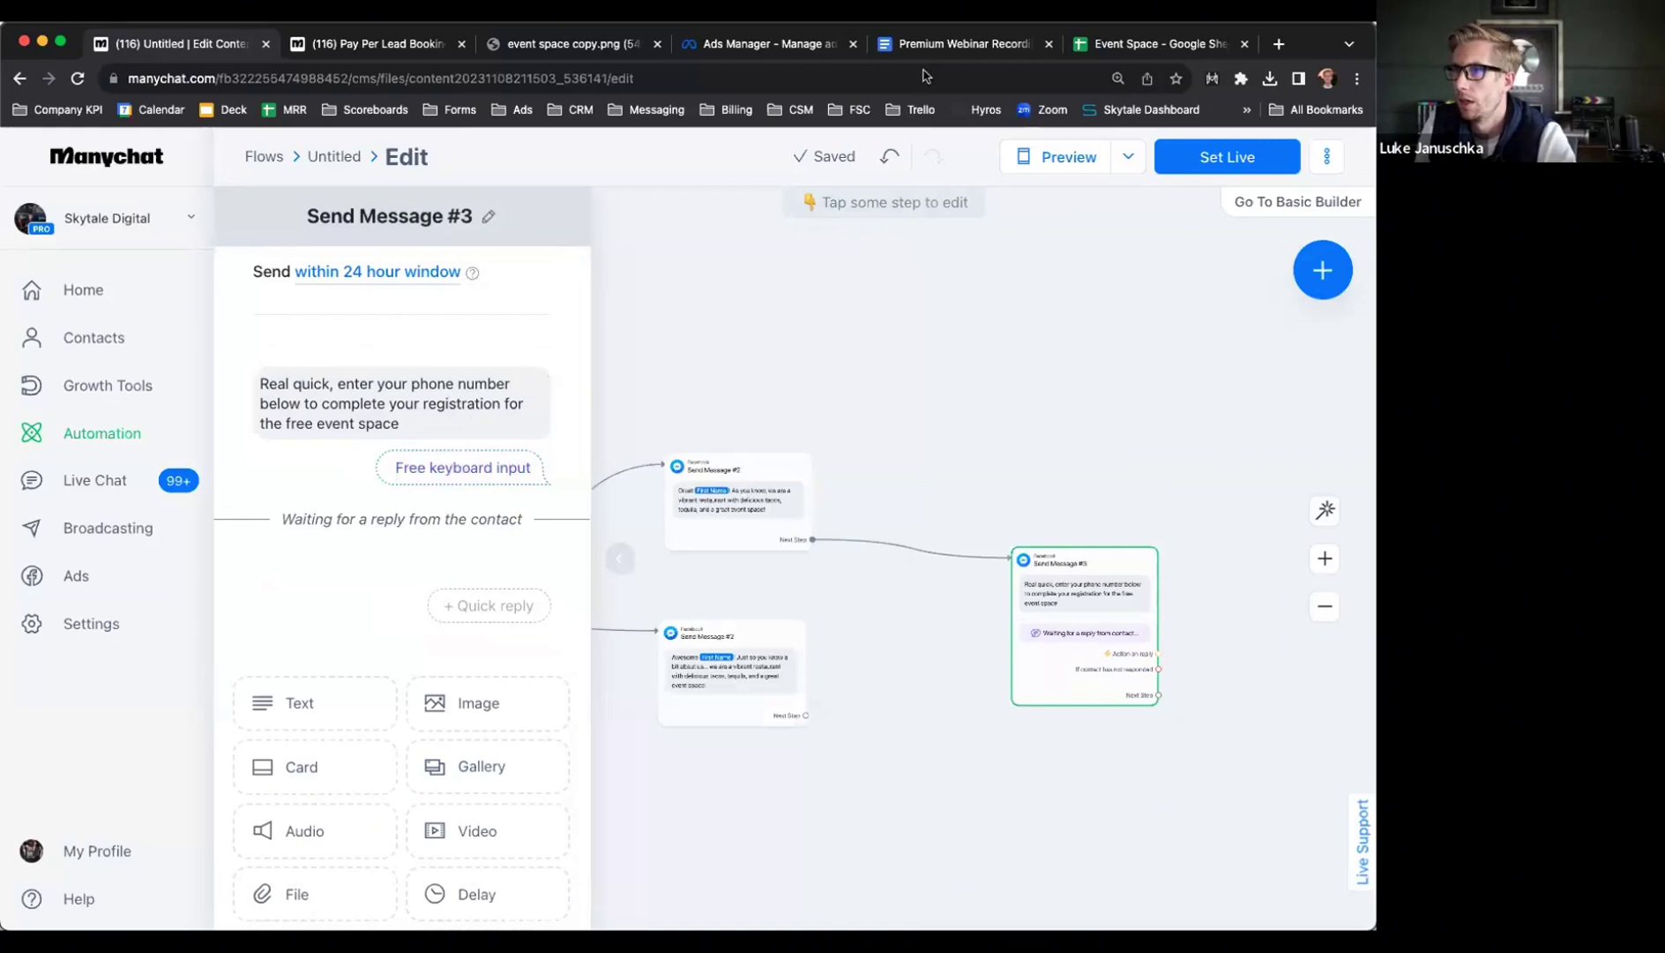
pyautogui.click(926, 46)
# Look over the Geo-Targeted Ads lines in the webinar recordings doc, then return to the booking flow
pyautogui.scroll(-5, 502, 499)
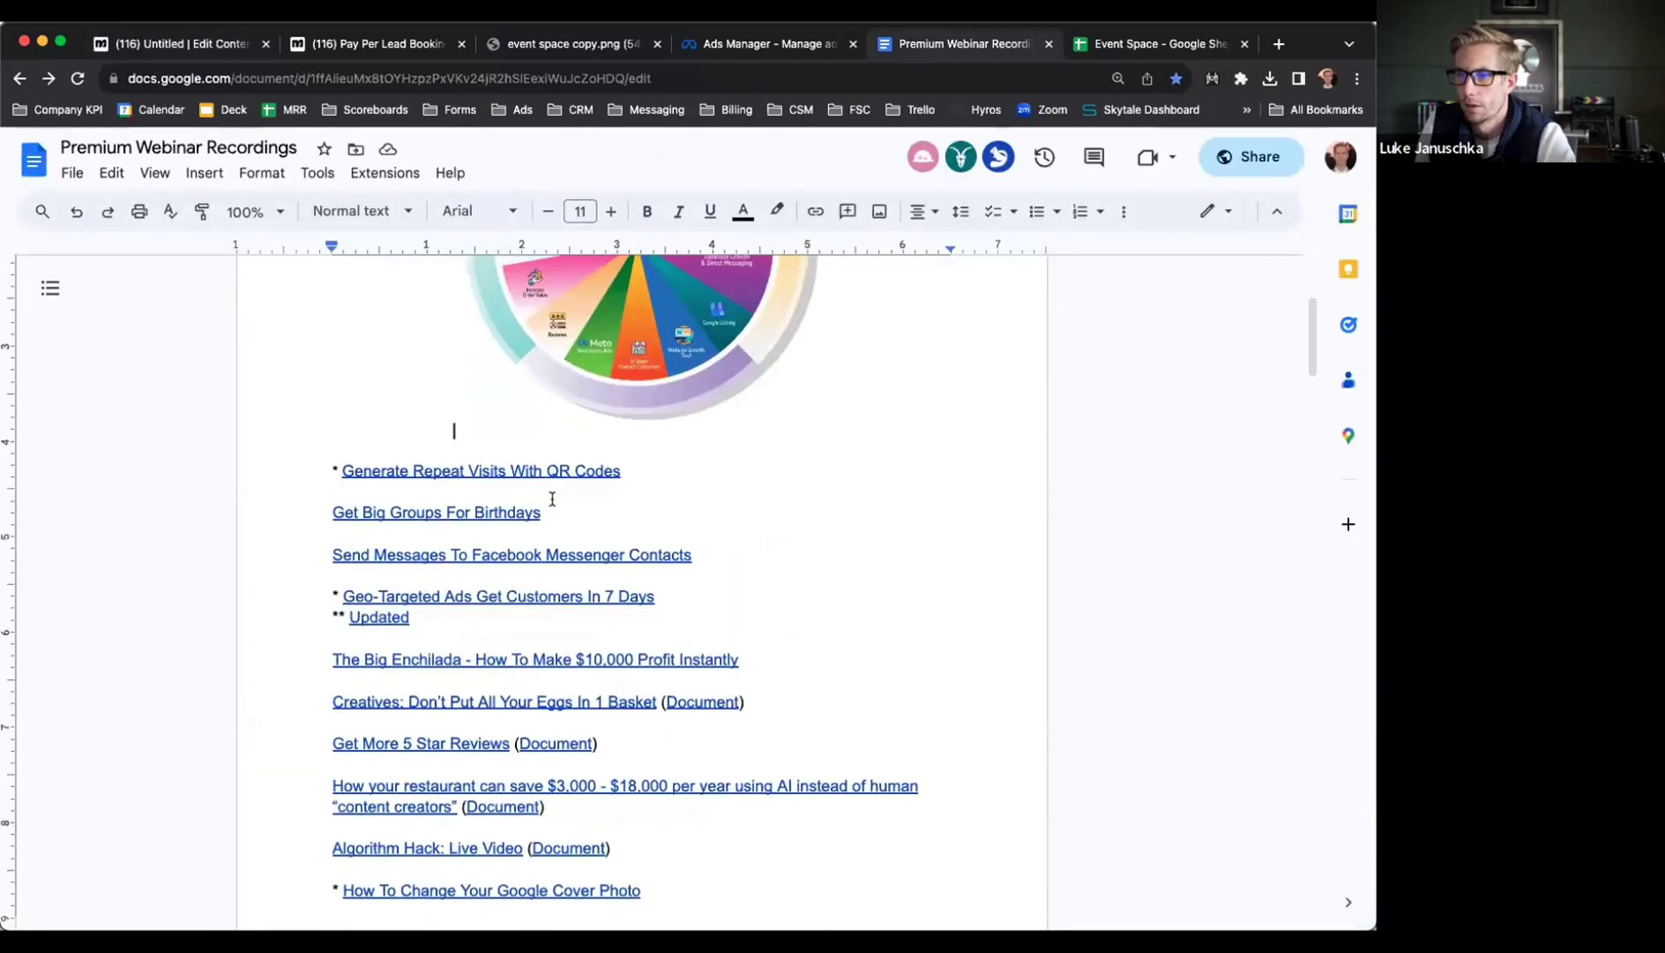
pyautogui.moveTo(442, 521); pyautogui.dragTo(329, 498)
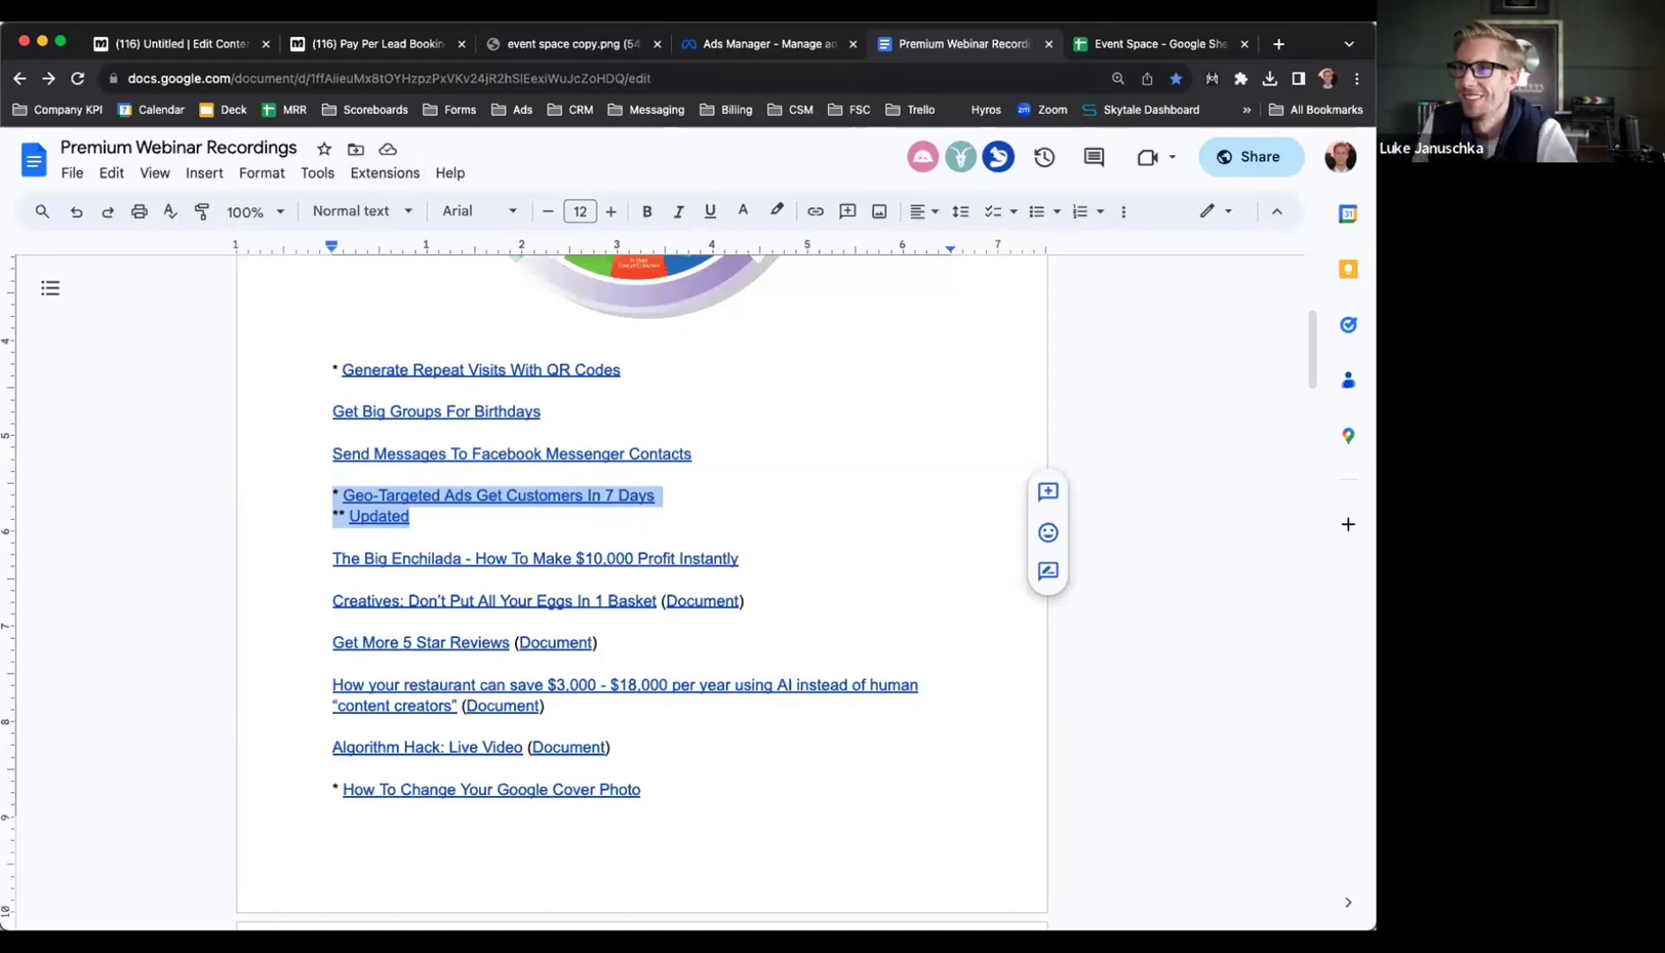
pyautogui.click(760, 44)
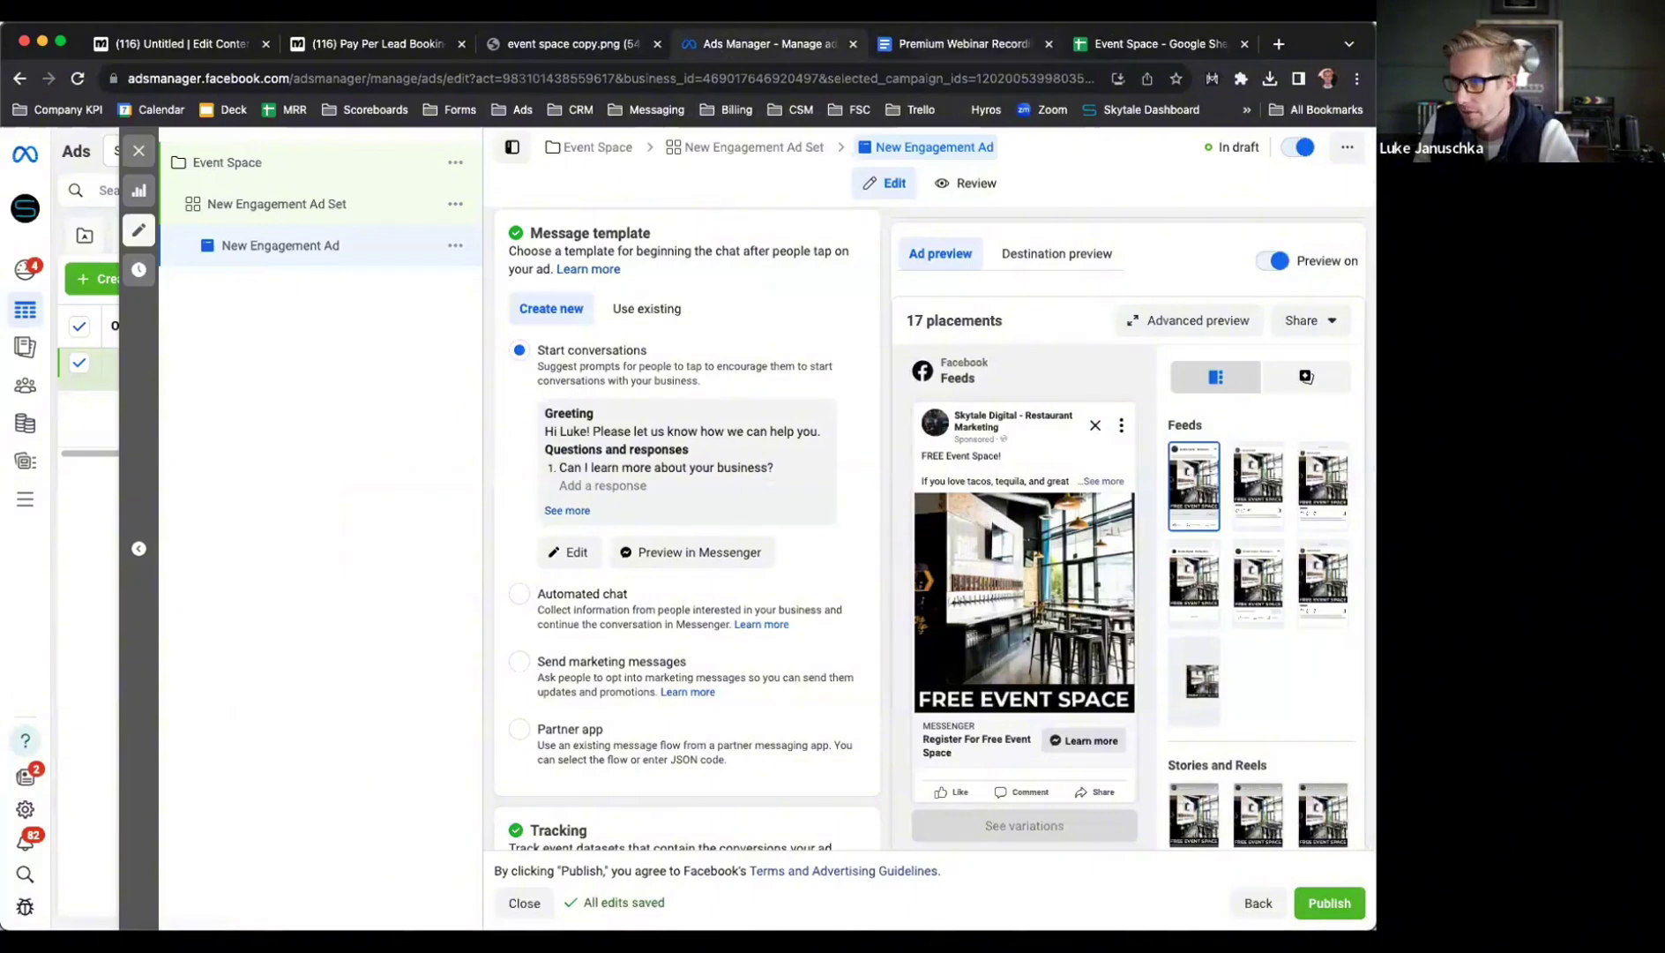
pyautogui.click(355, 46)
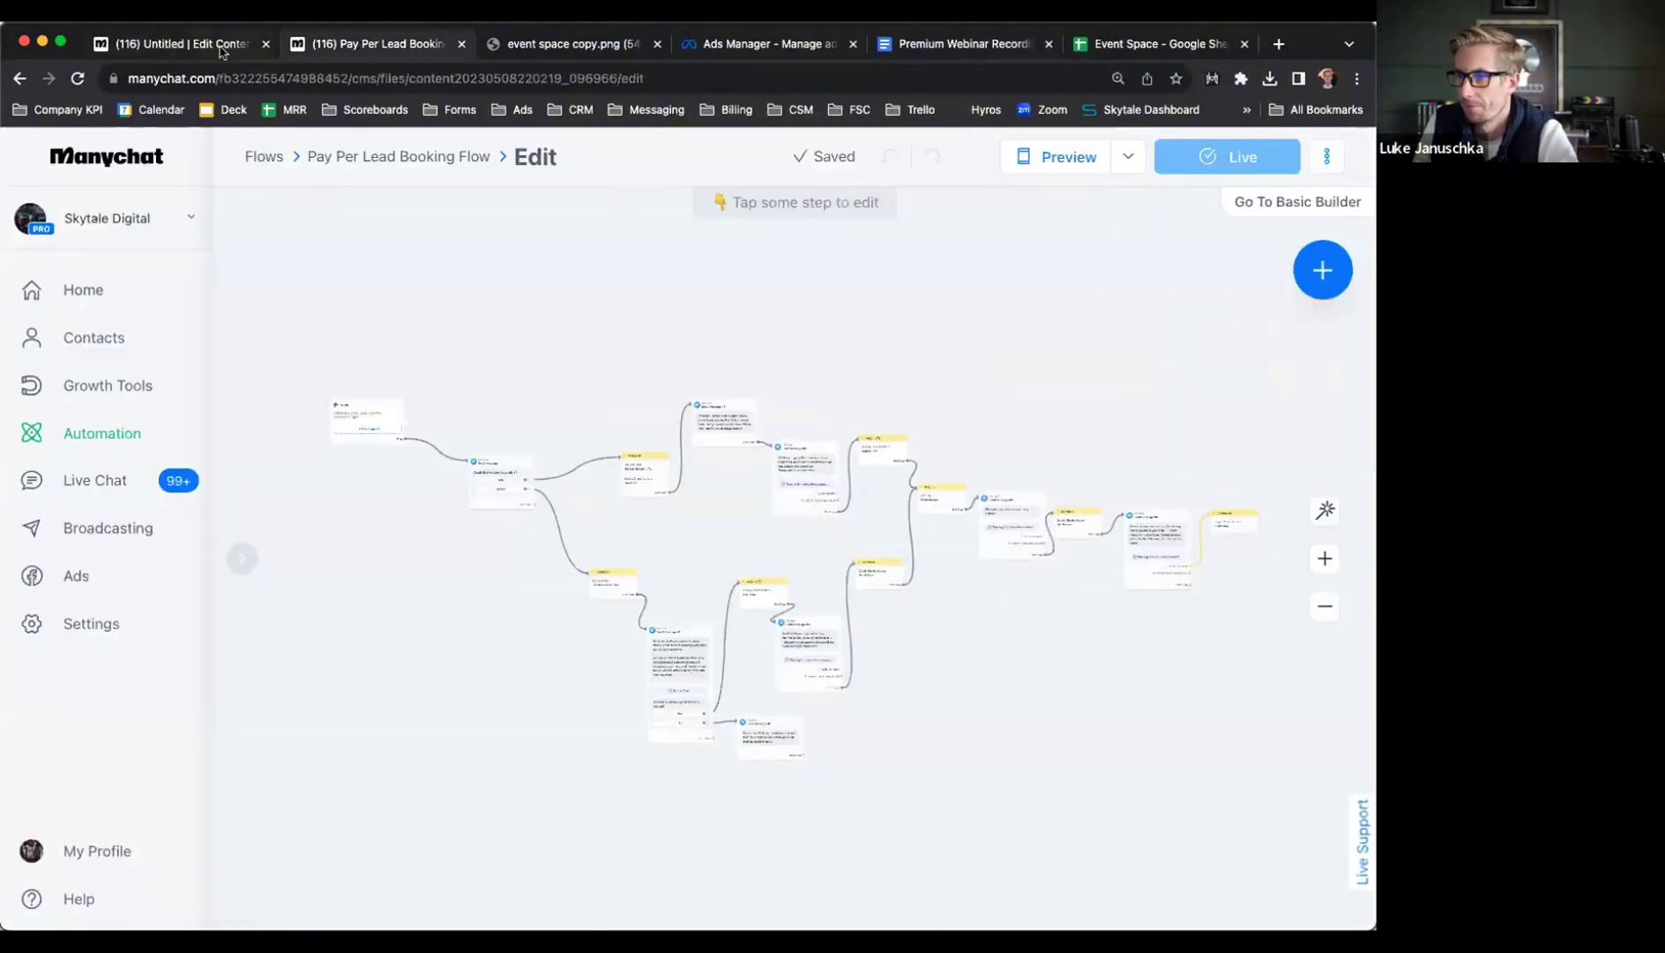
# Connect the lower Send Message #2 to Send Message #3
pyautogui.click(222, 52)
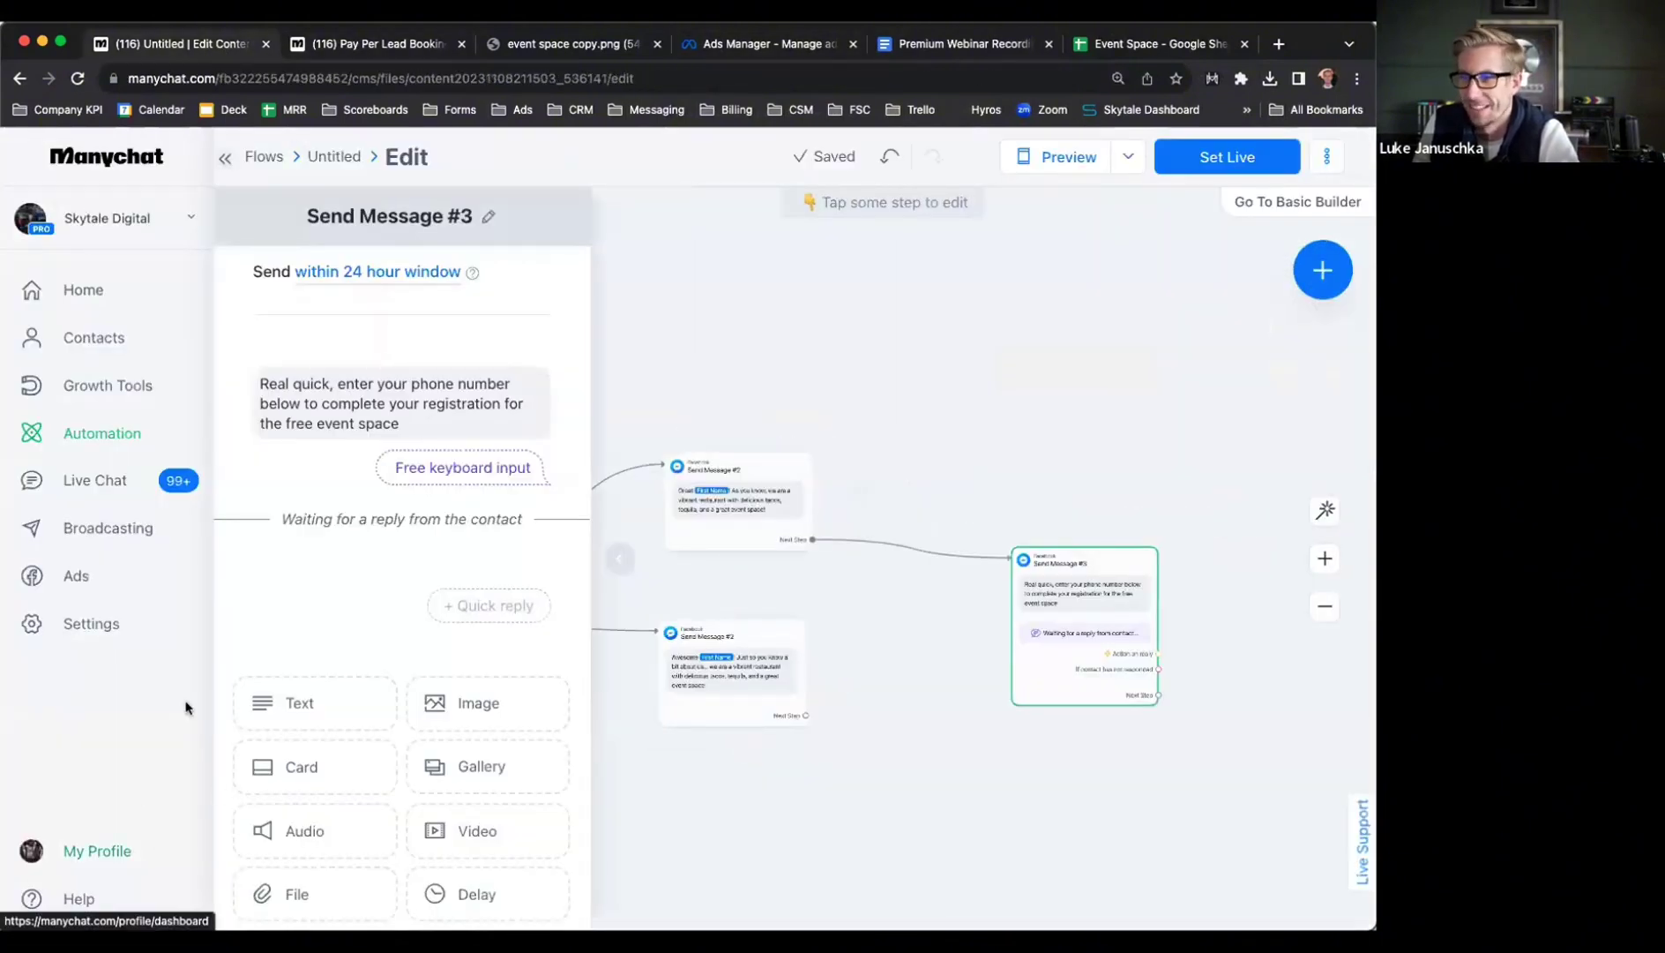
pyautogui.click(806, 715)
pyautogui.click(1052, 590)
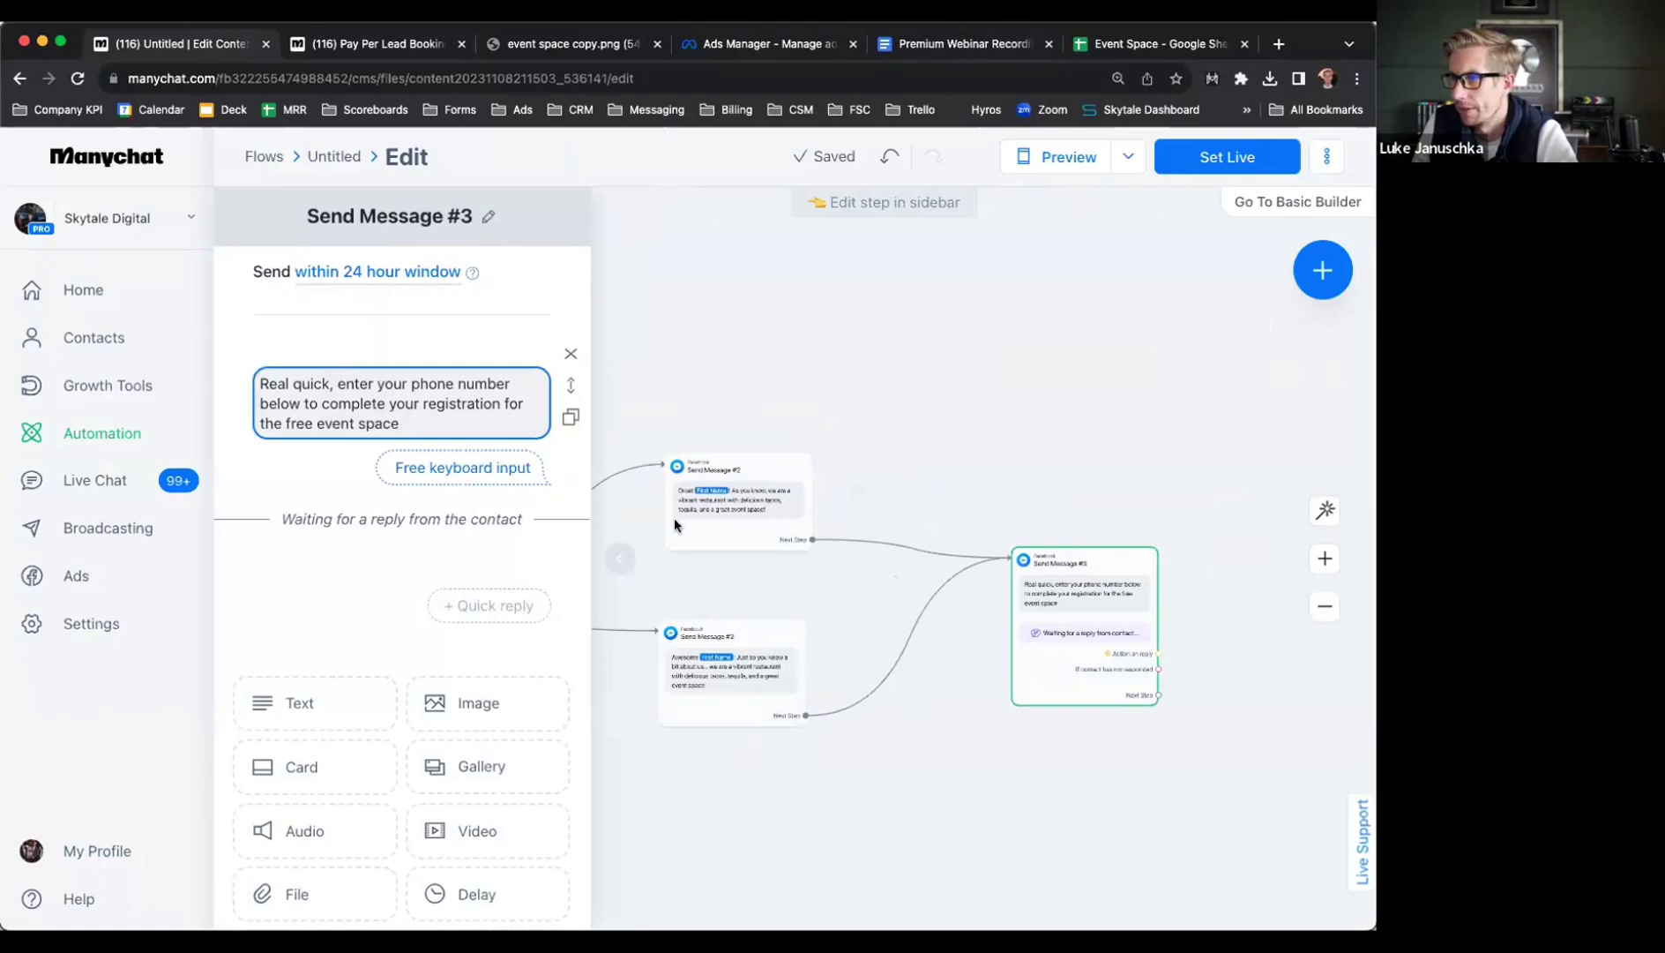
pyautogui.hscroll(5, 936, 532)
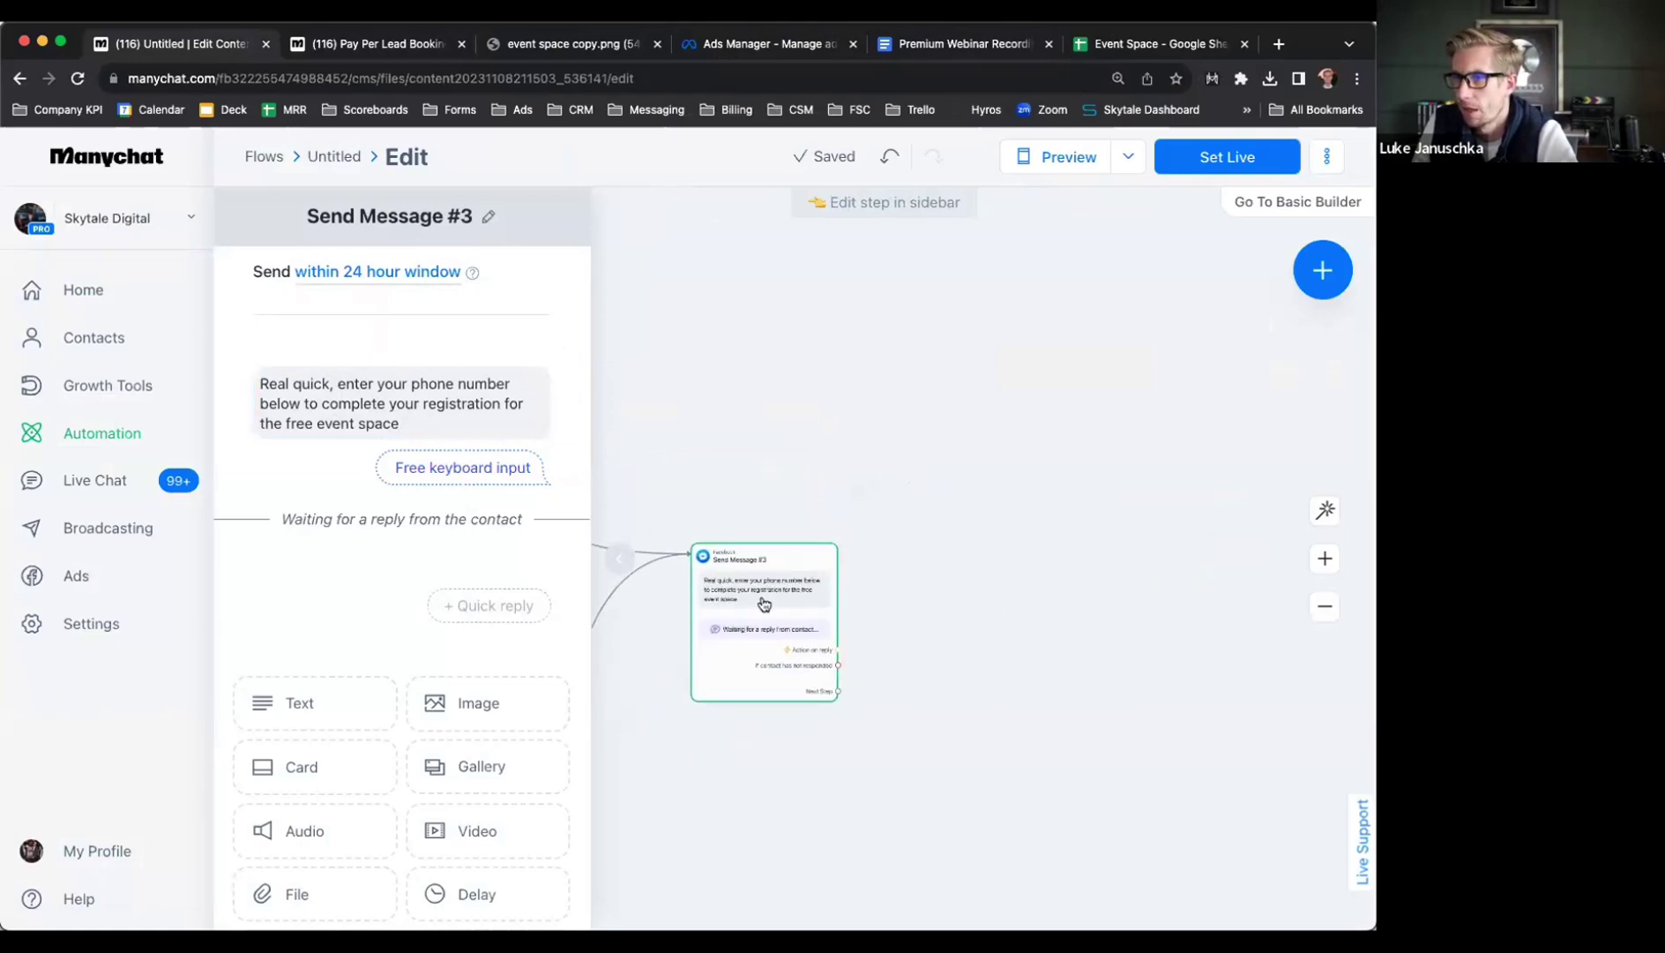
# Add an Actions step after a valid phone reply and bring up its list of action choices
pyautogui.click(745, 628)
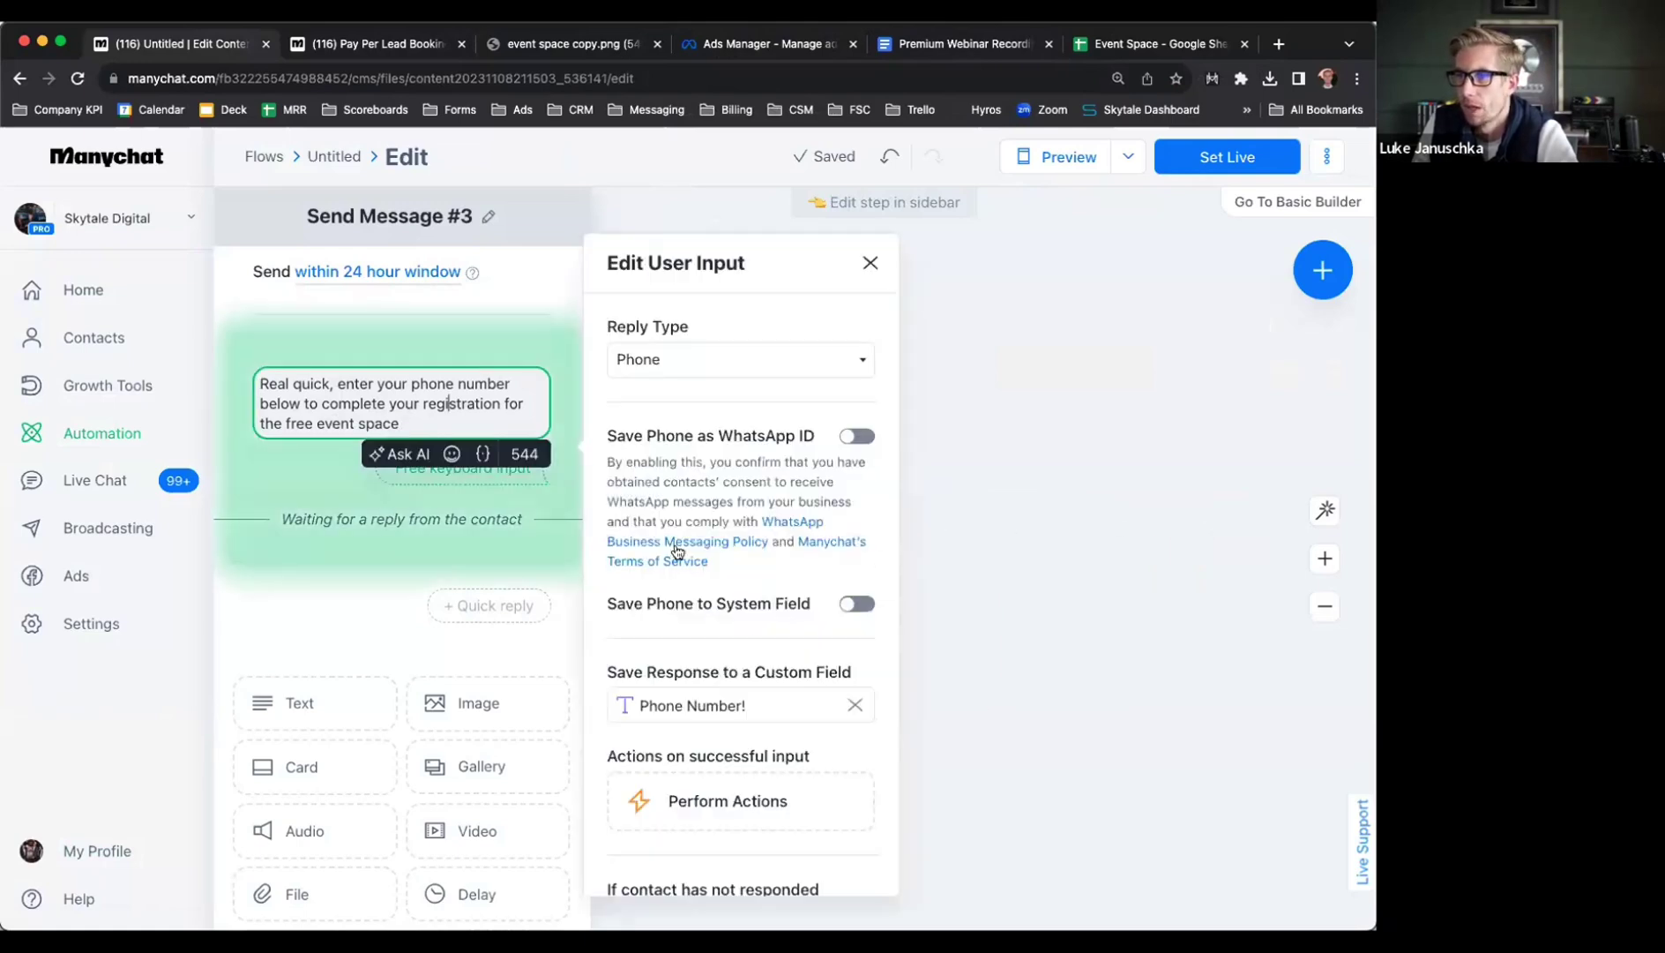
pyautogui.click(769, 801)
pyautogui.click(993, 500)
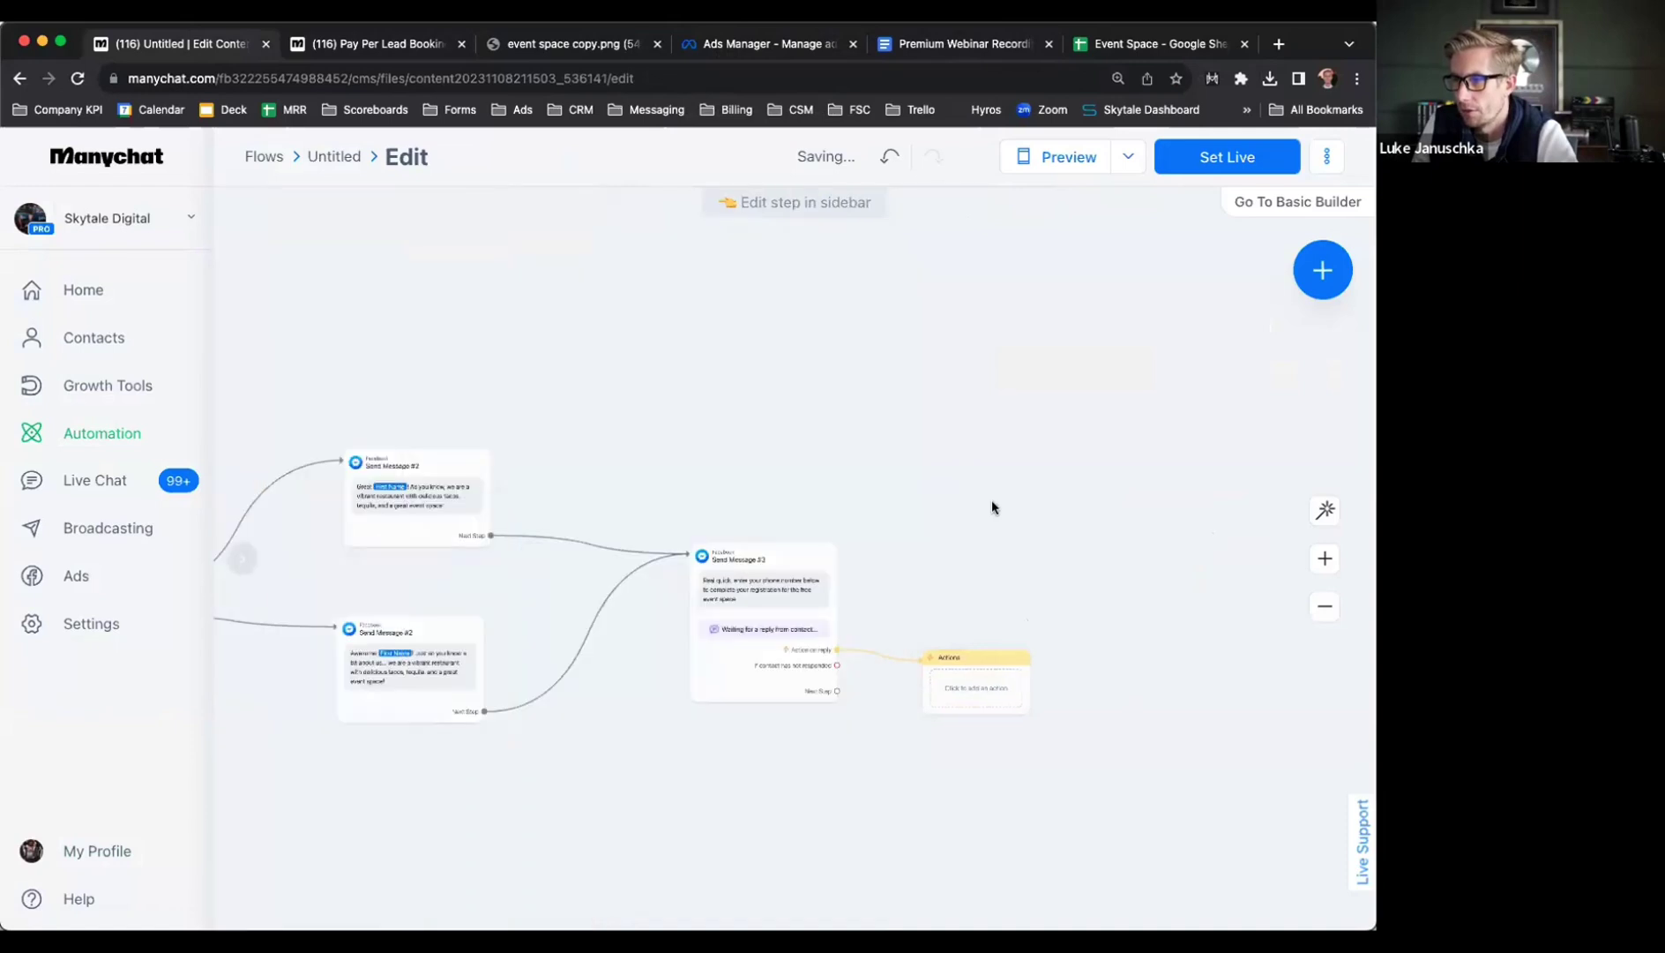
pyautogui.click(990, 675)
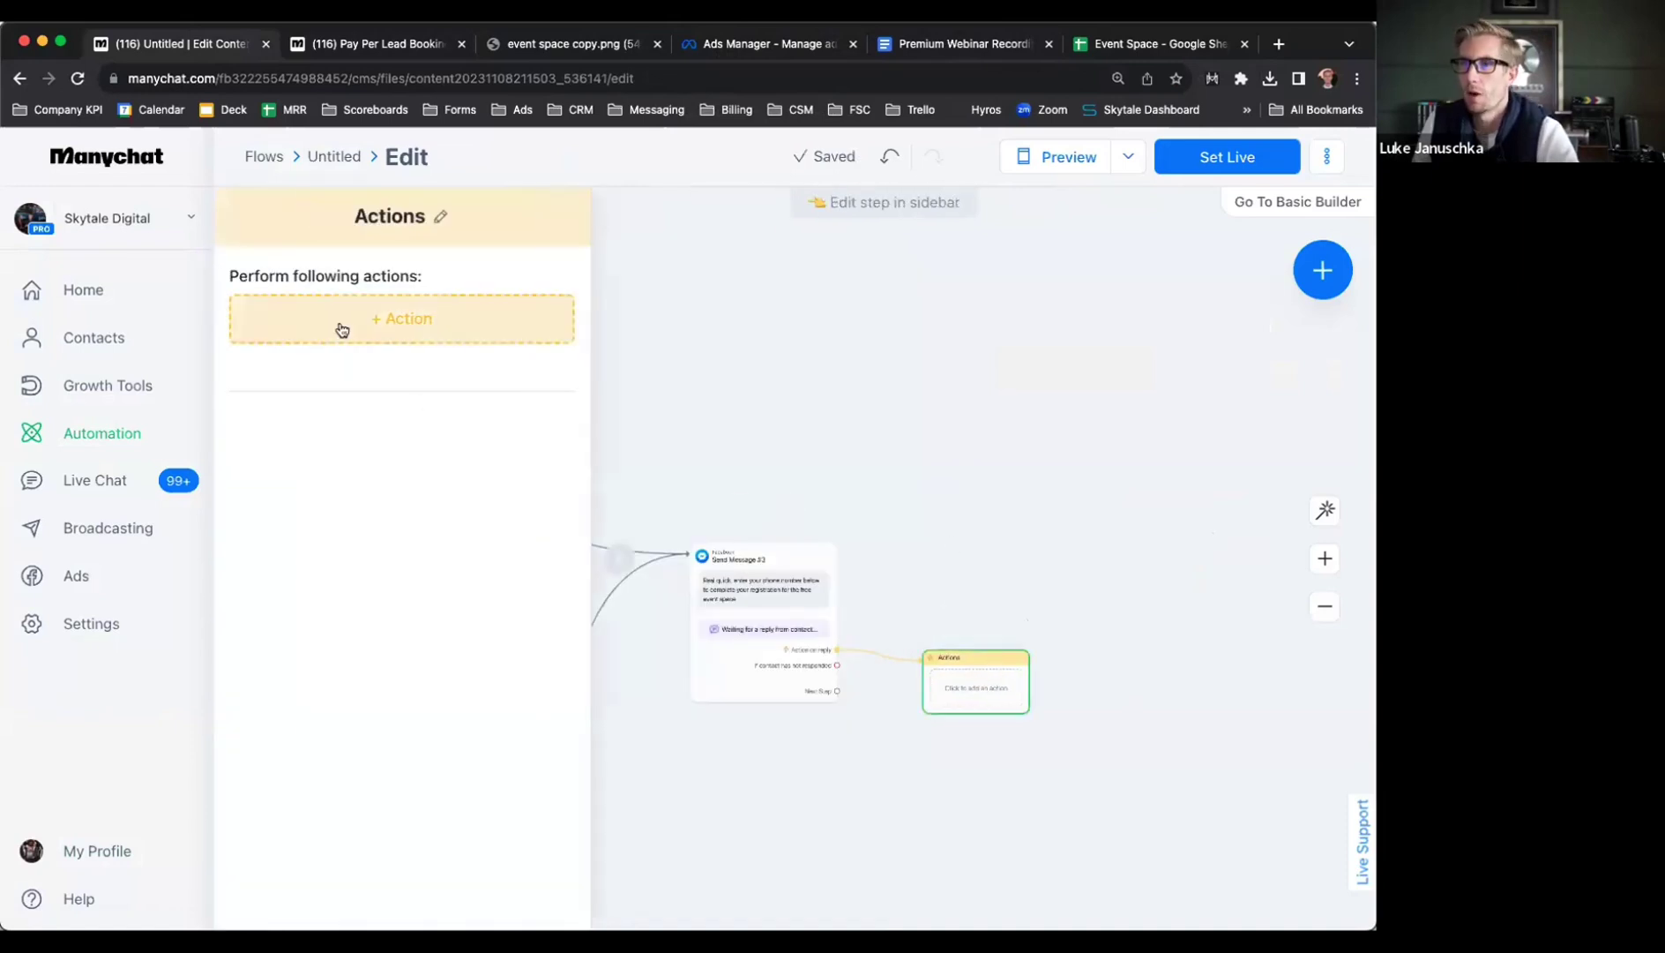
pyautogui.click(343, 329)
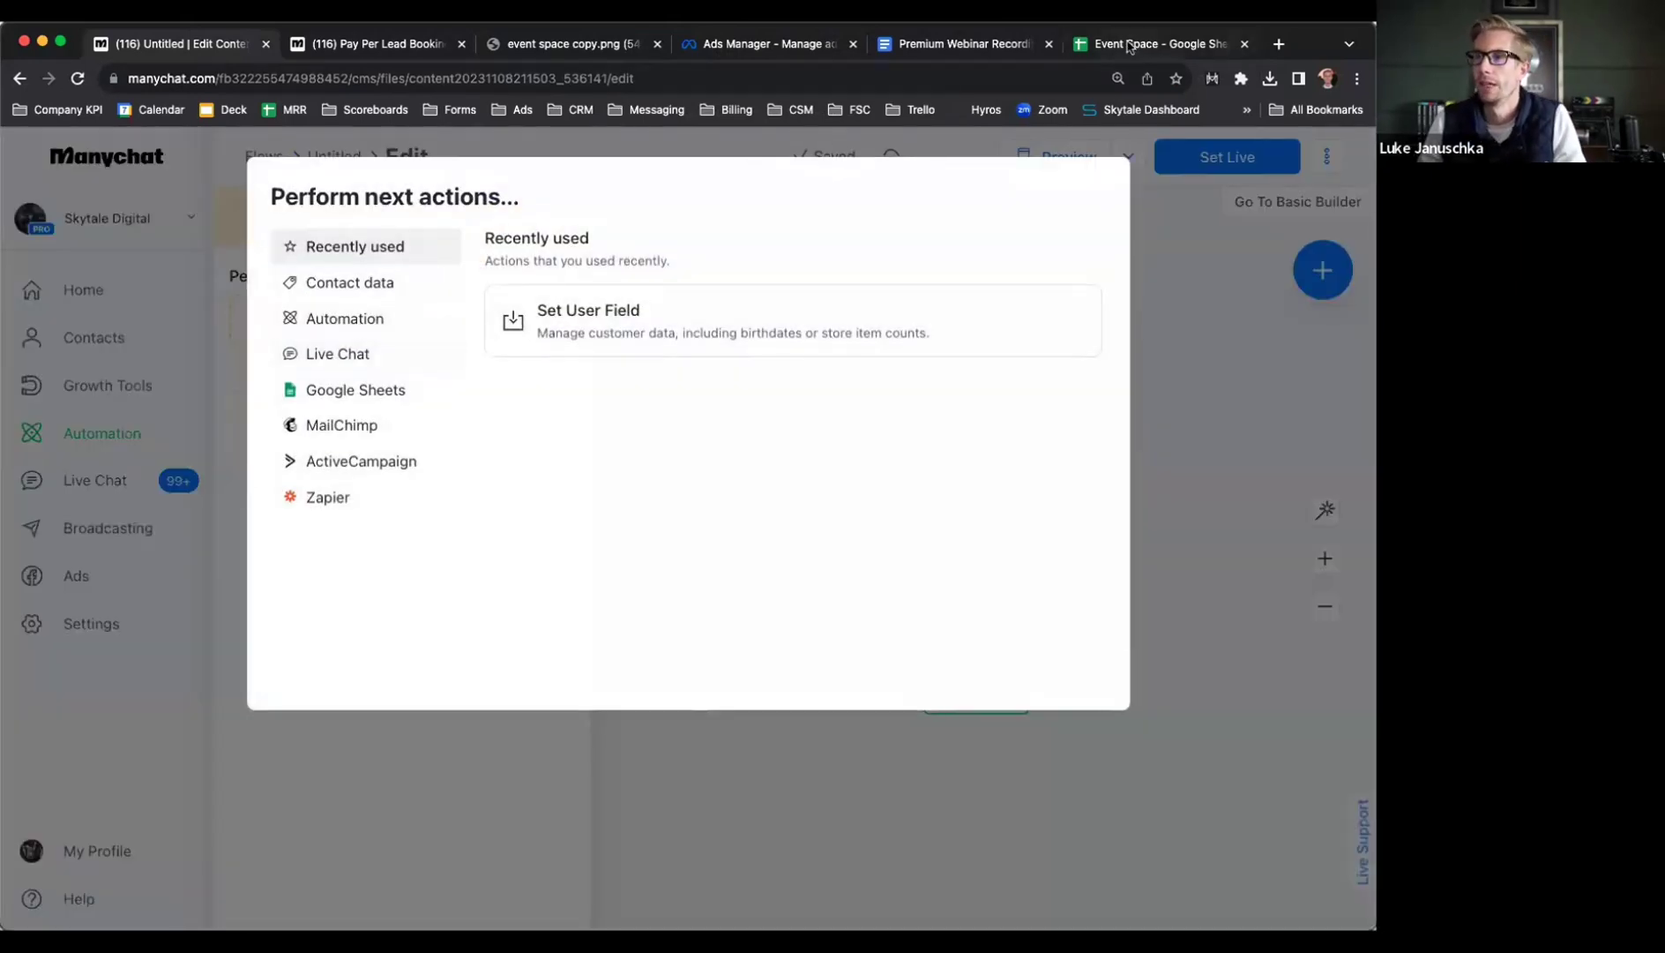
pyautogui.click(1128, 46)
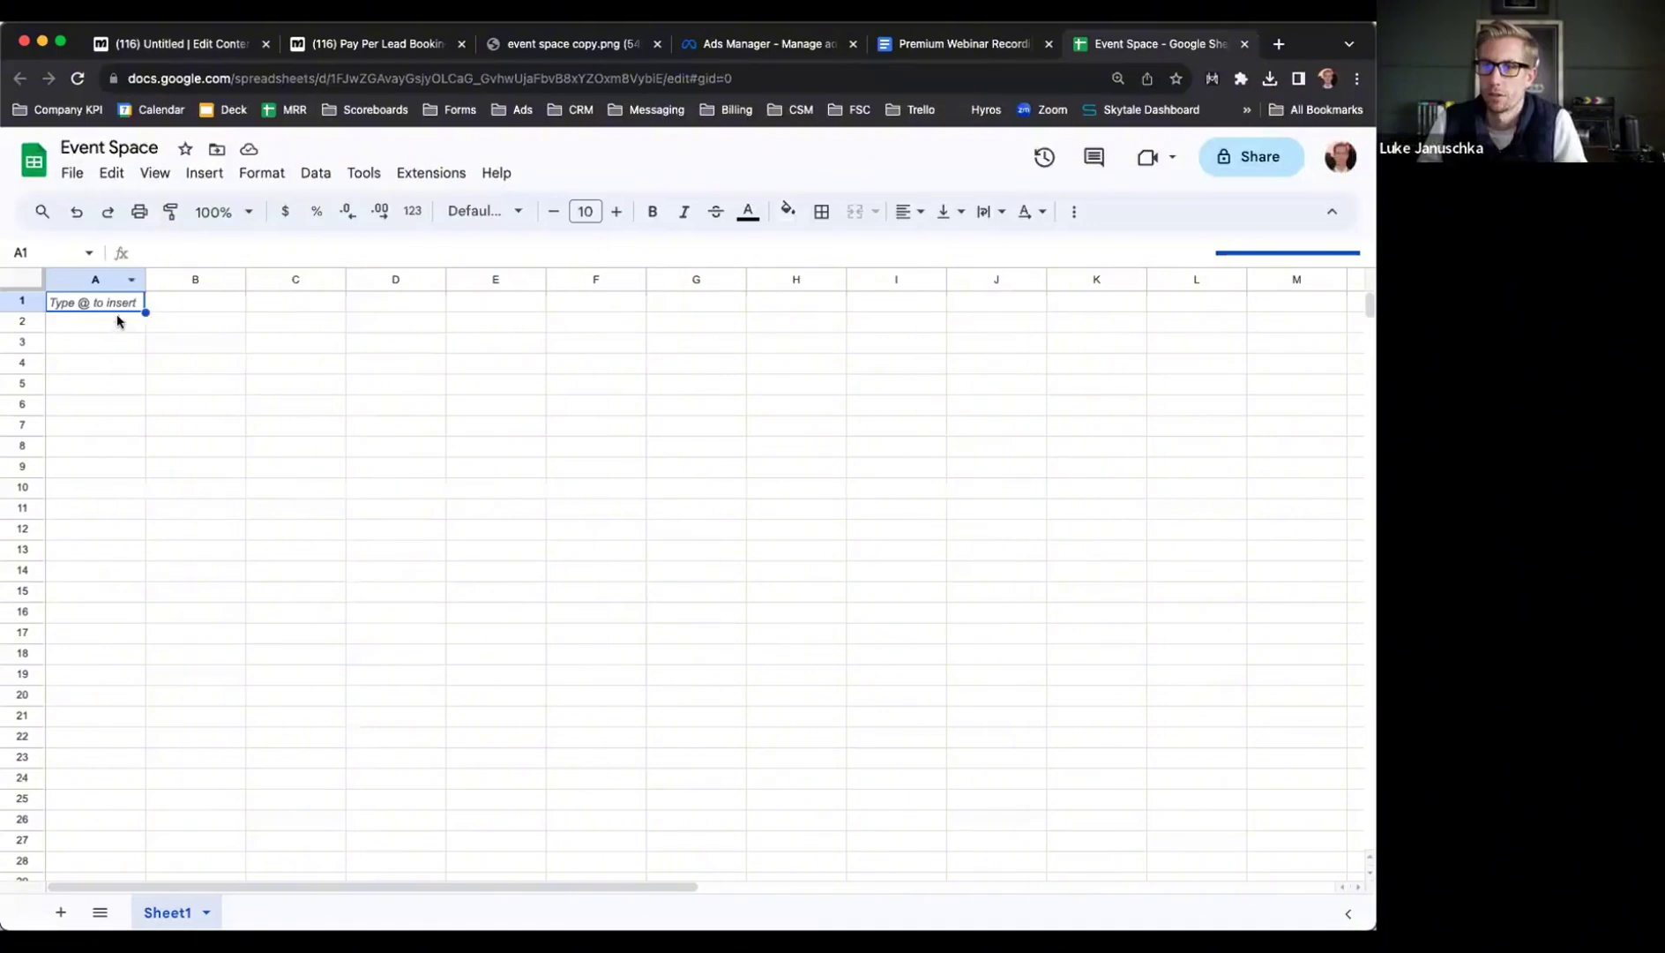
# Enter headers First Name, Last Name, Phone, Emai and Details across A1:E1 of the Event Space sheet
pyautogui.write('First Name')
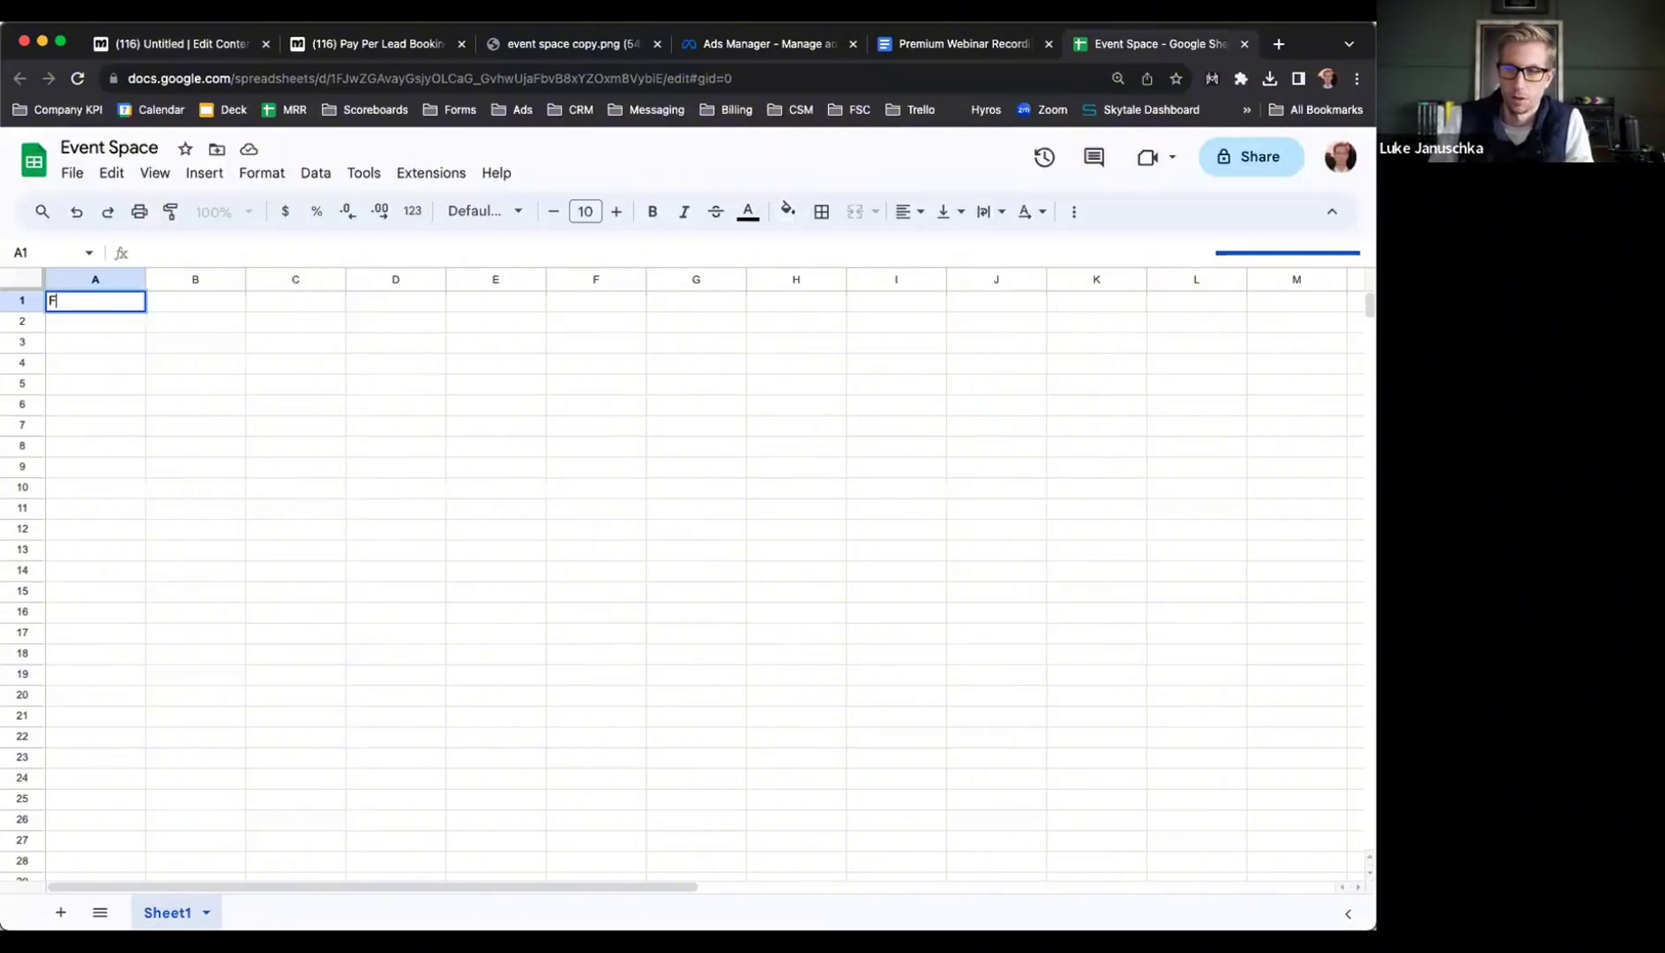
pyautogui.press('Tab')
pyautogui.write('Last Name')
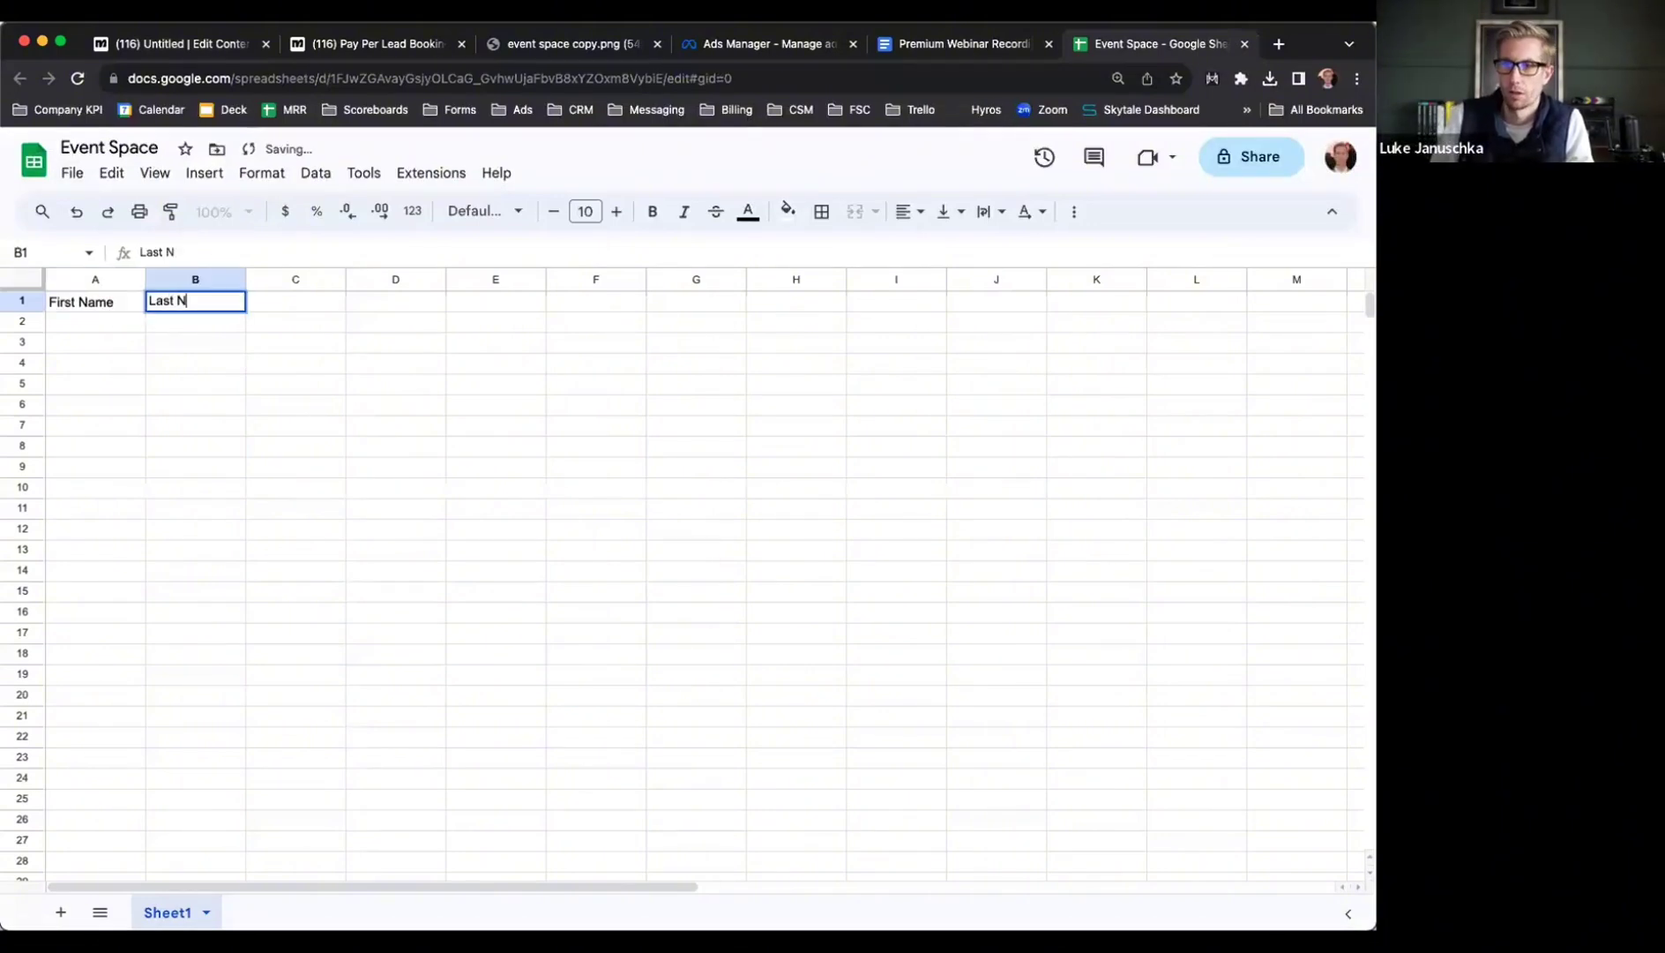
pyautogui.press('Tab')
pyautogui.write('Phone')
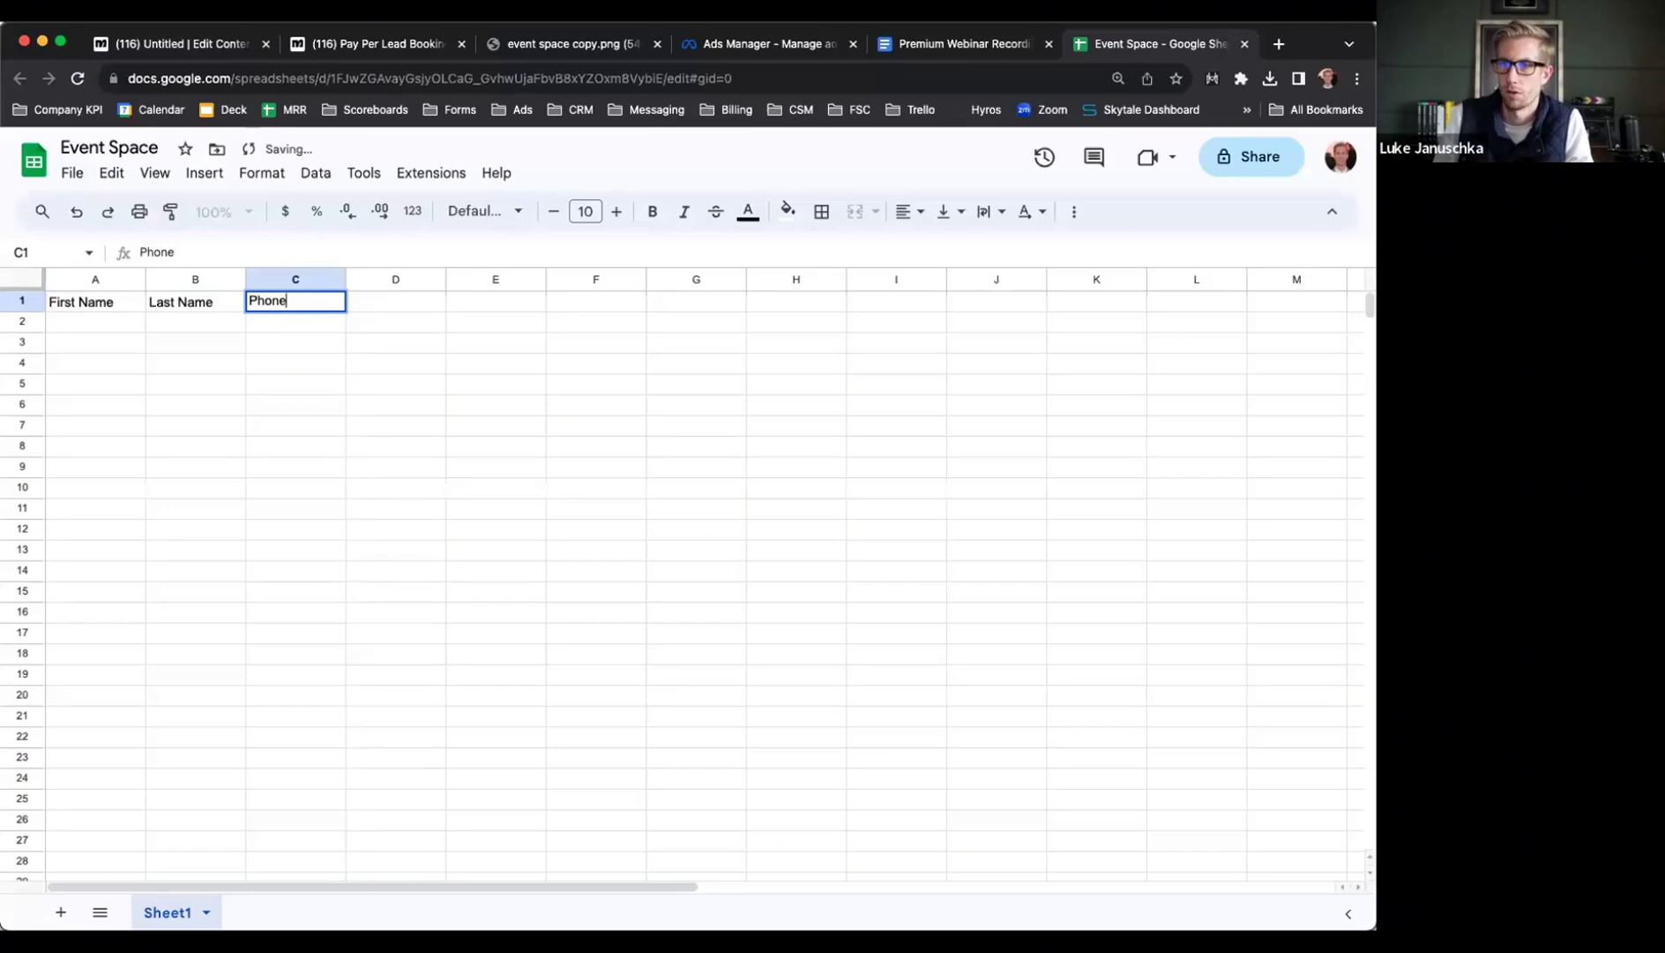
pyautogui.press('Tab')
pyautogui.write('Emai')
pyautogui.press('Tab')
pyautogui.write('Details')
pyautogui.press('Return')
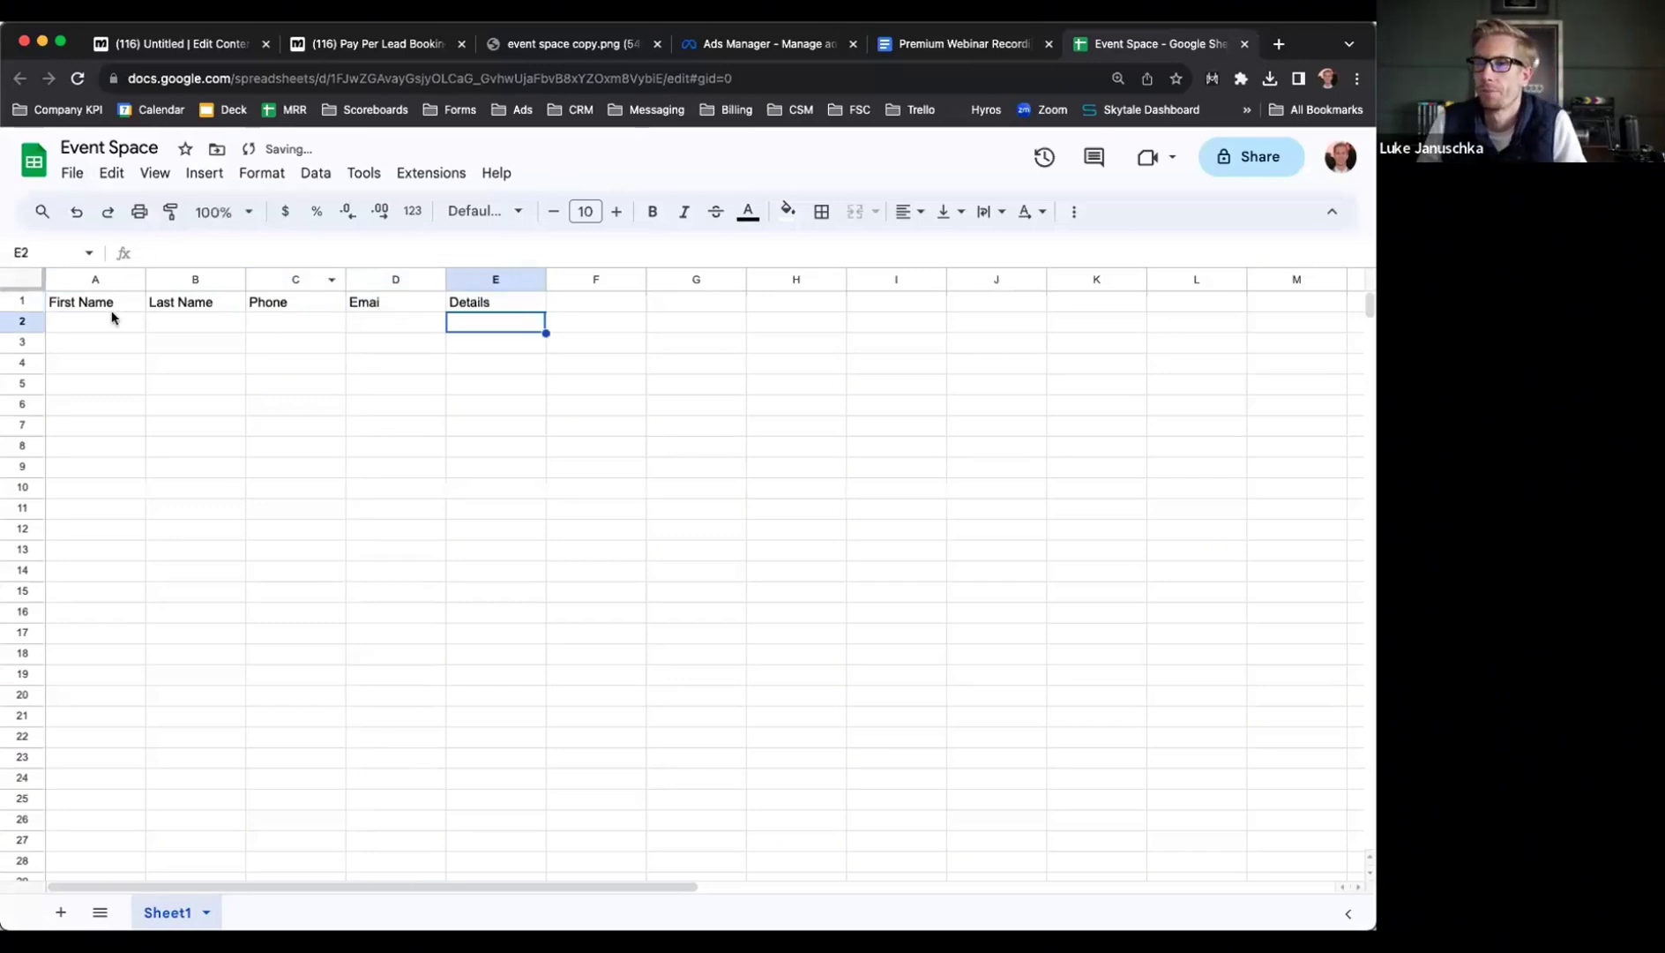
pyautogui.click(388, 44)
pyautogui.click(203, 43)
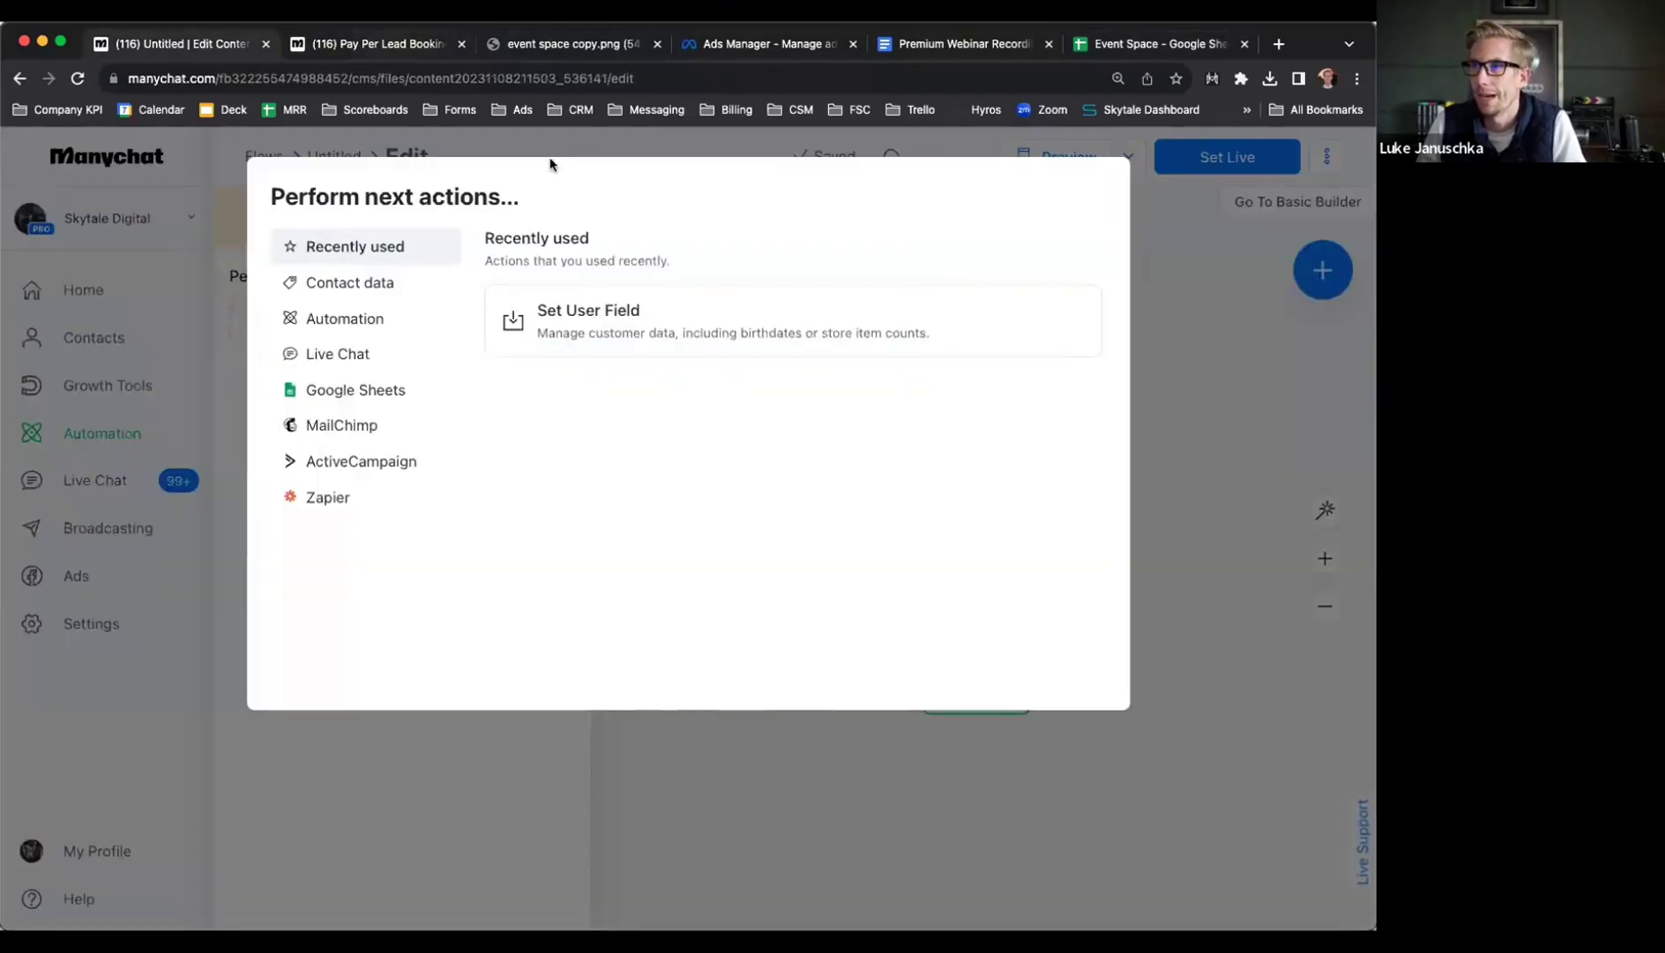
# Delete the Google Sheets Insert Row action step that followed the phone-number message
pyautogui.click(1233, 501)
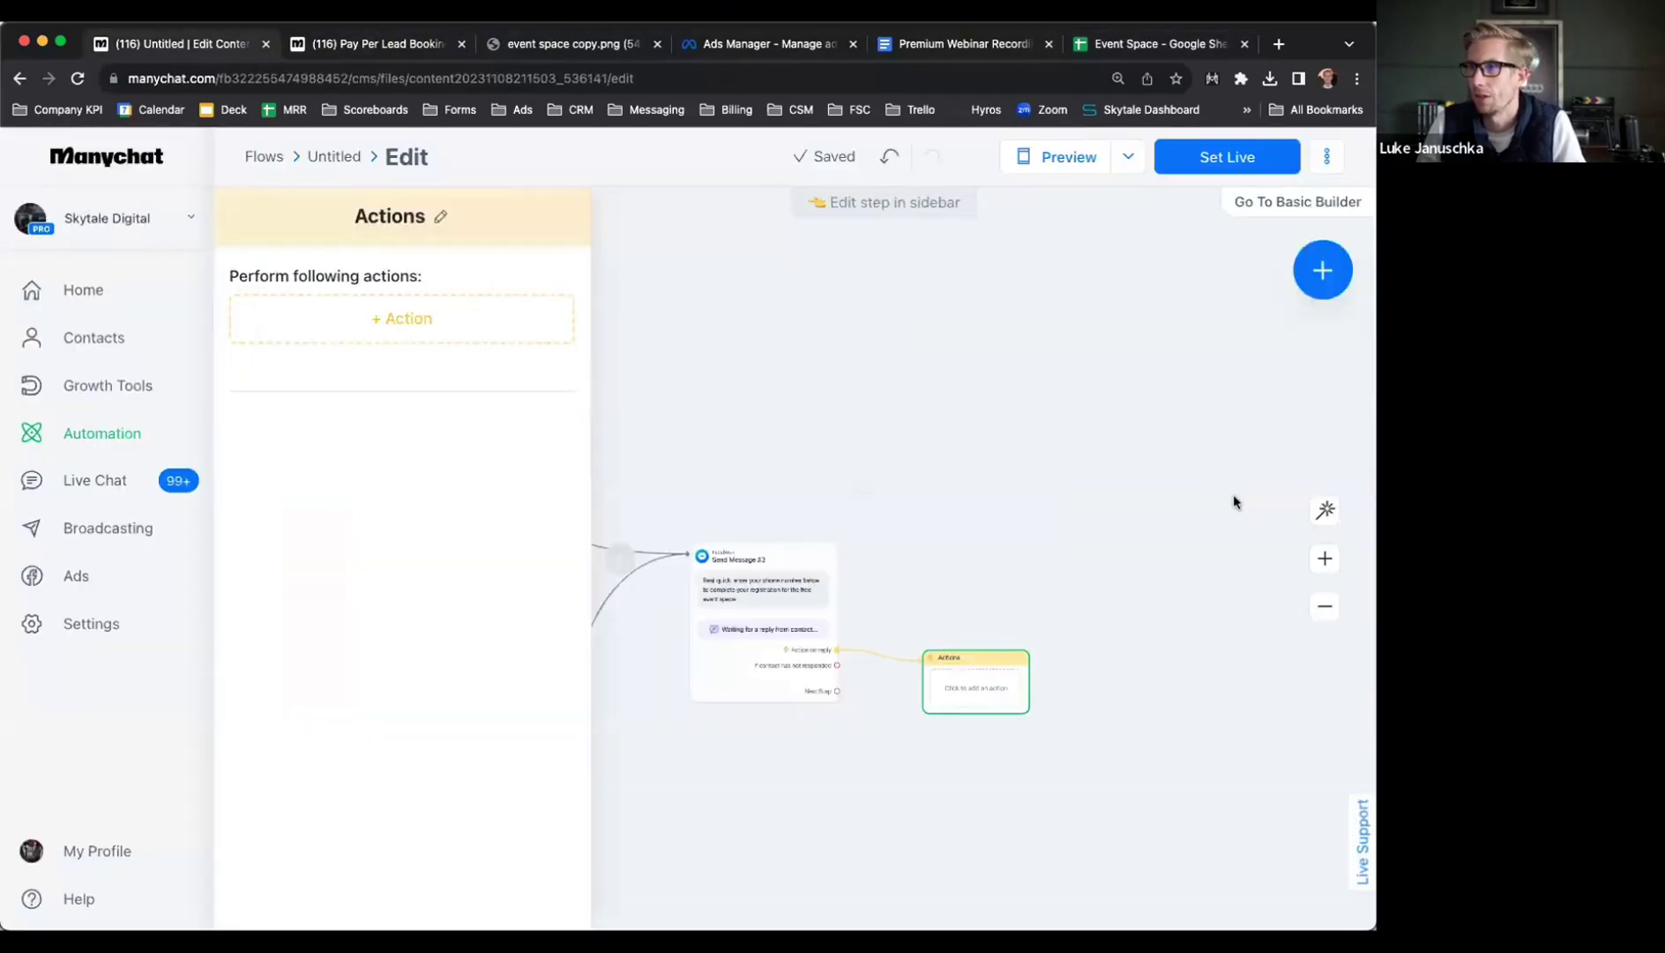
pyautogui.click(399, 329)
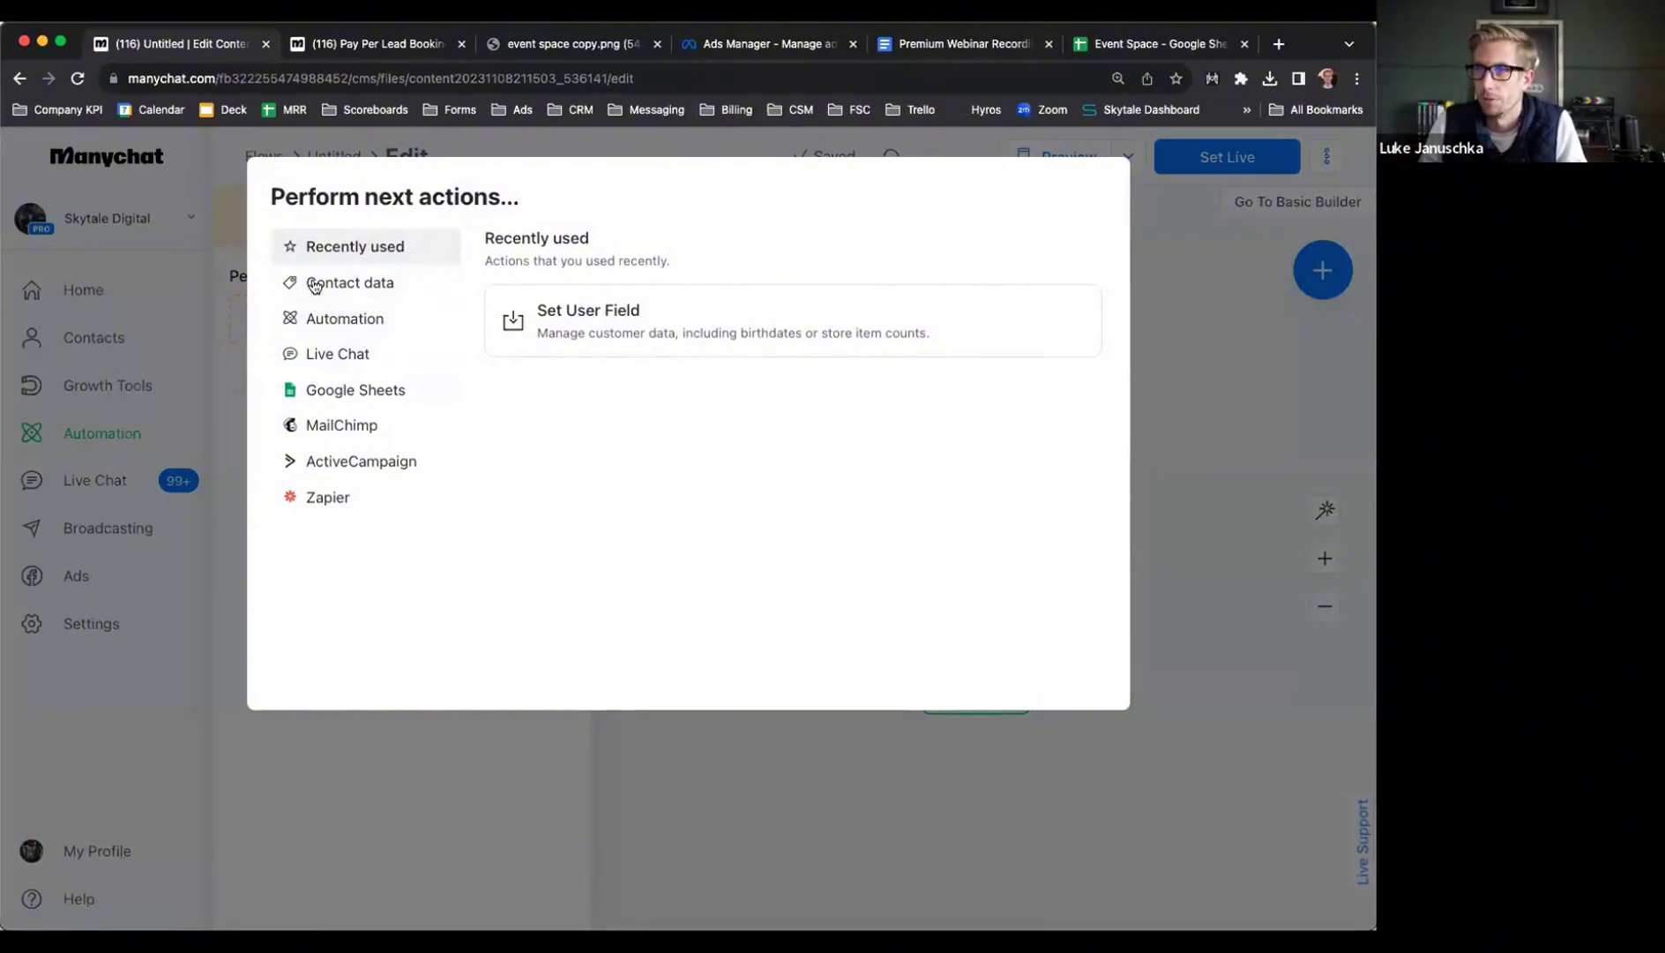
pyautogui.click(371, 386)
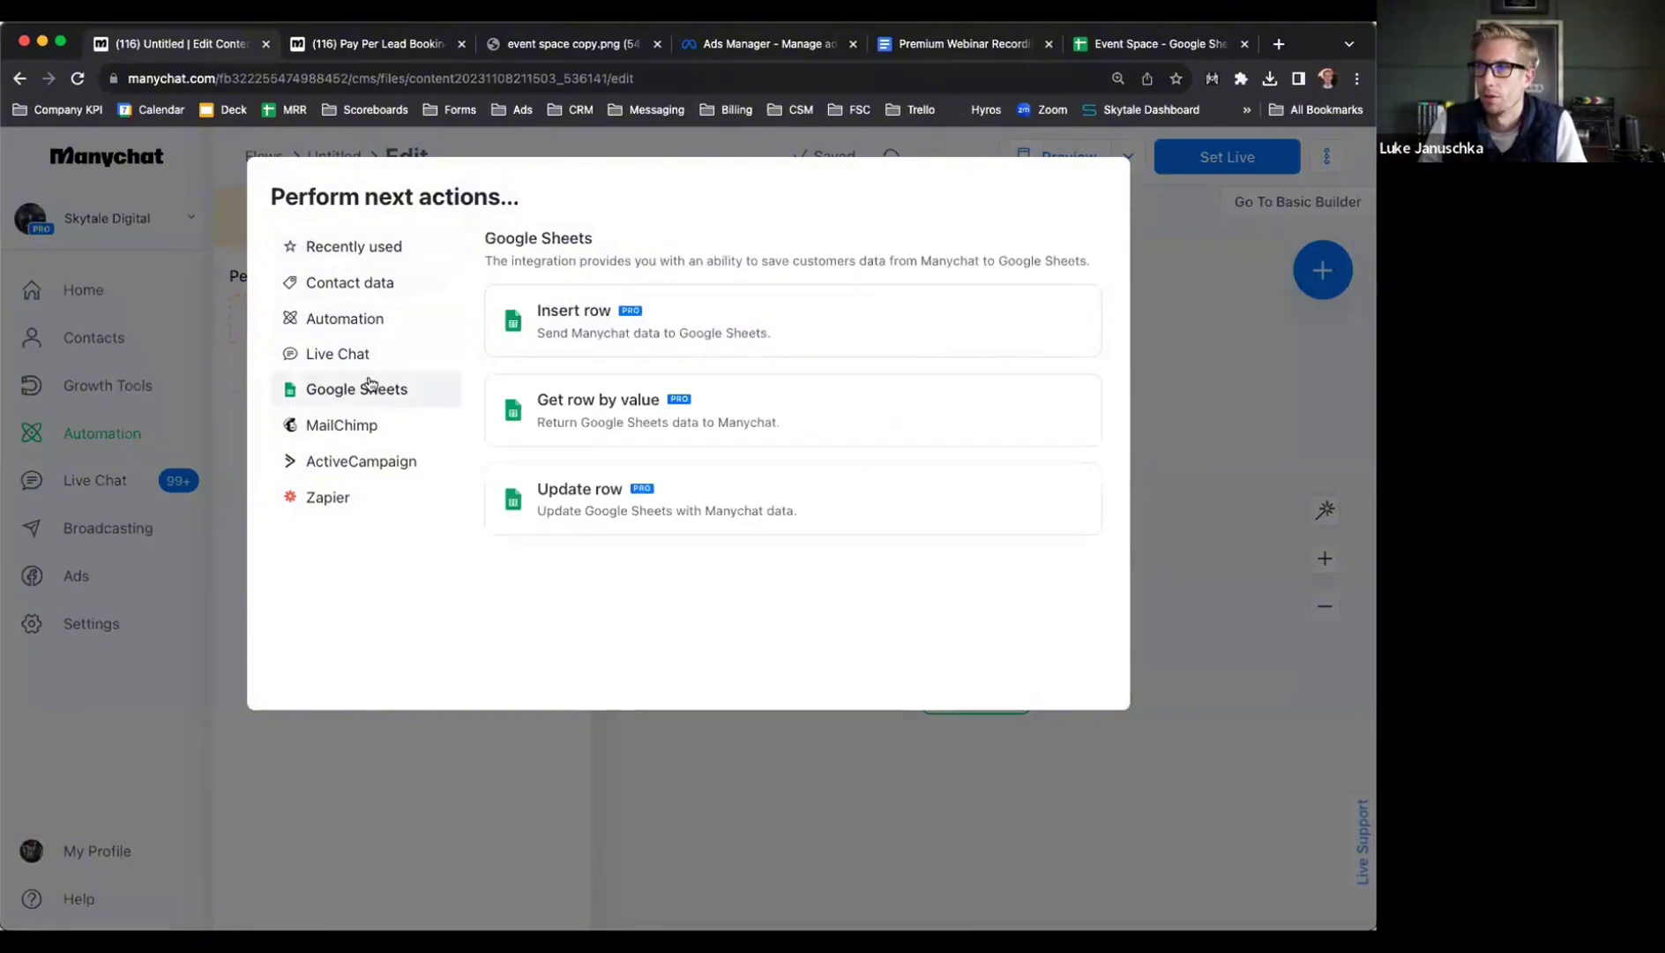
pyautogui.click(596, 332)
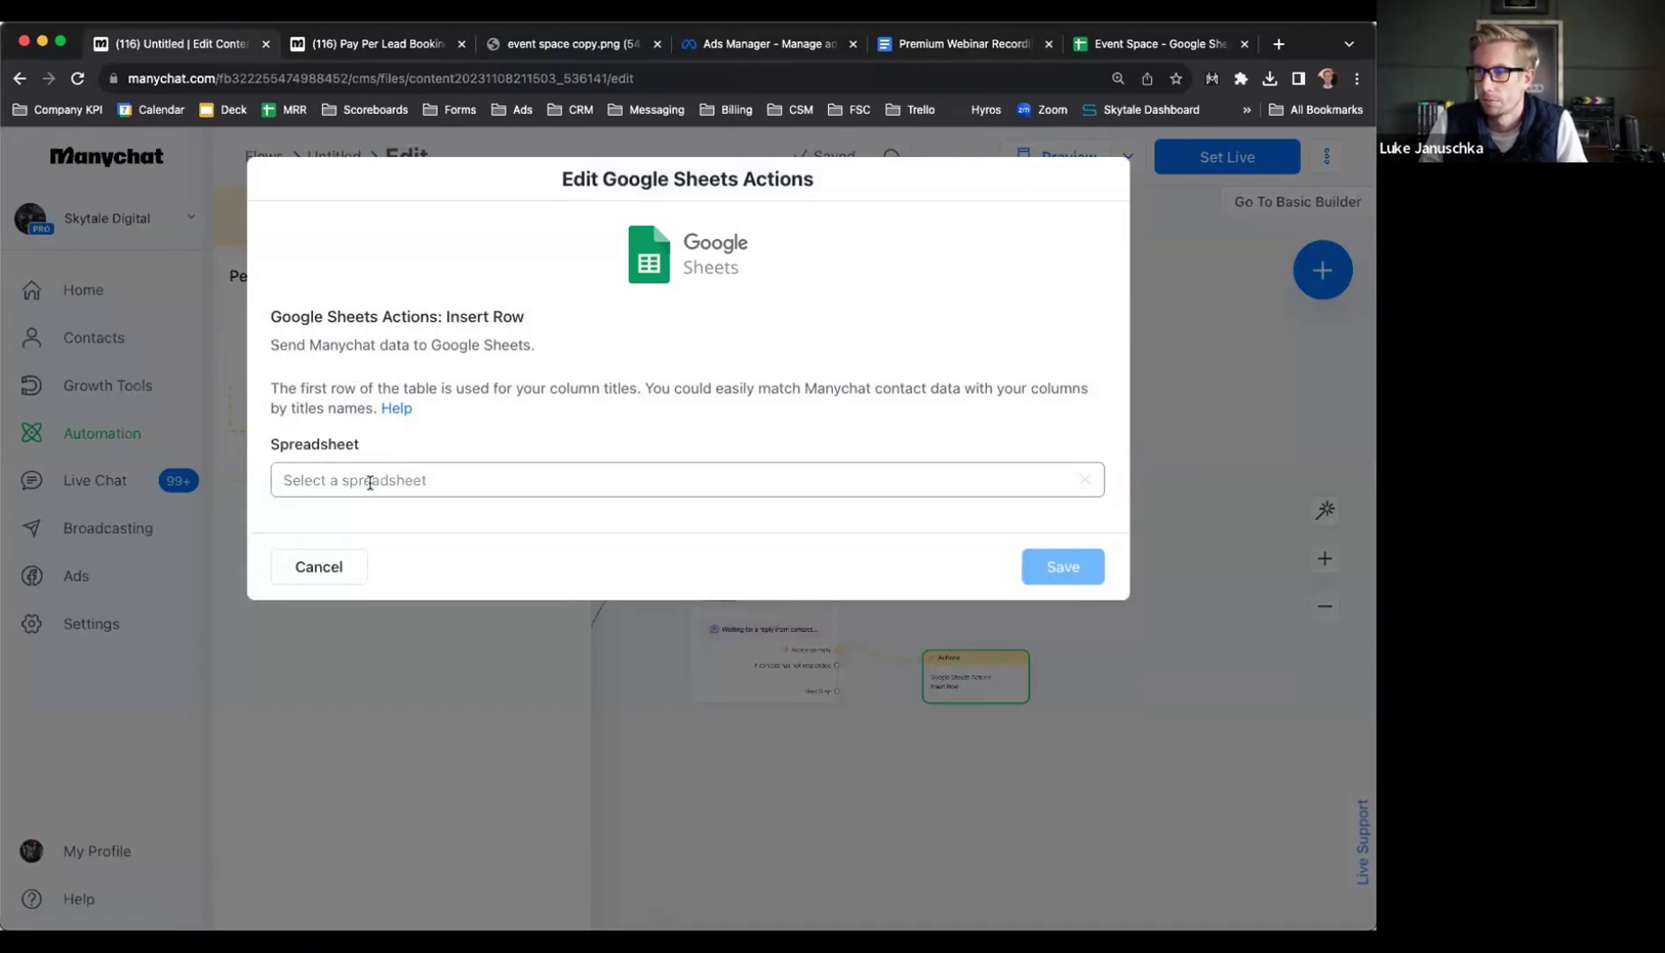
pyautogui.click(322, 563)
pyautogui.click(996, 630)
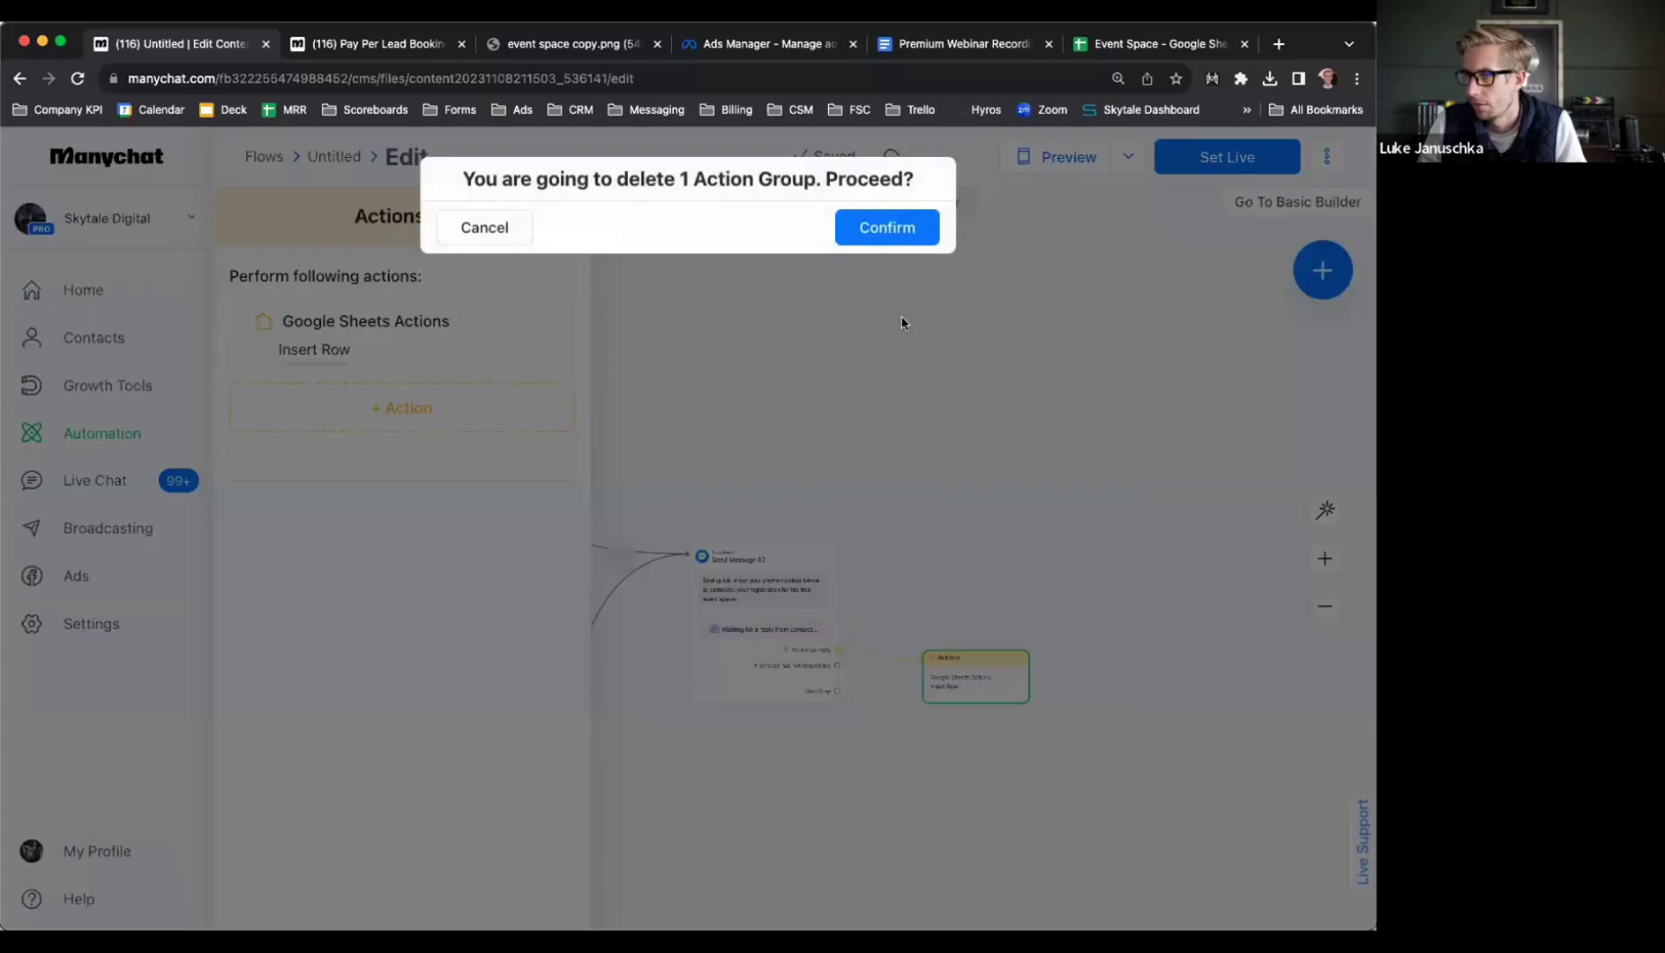
pyautogui.click(871, 234)
pyautogui.moveTo(834, 689); pyautogui.dragTo(1020, 561)
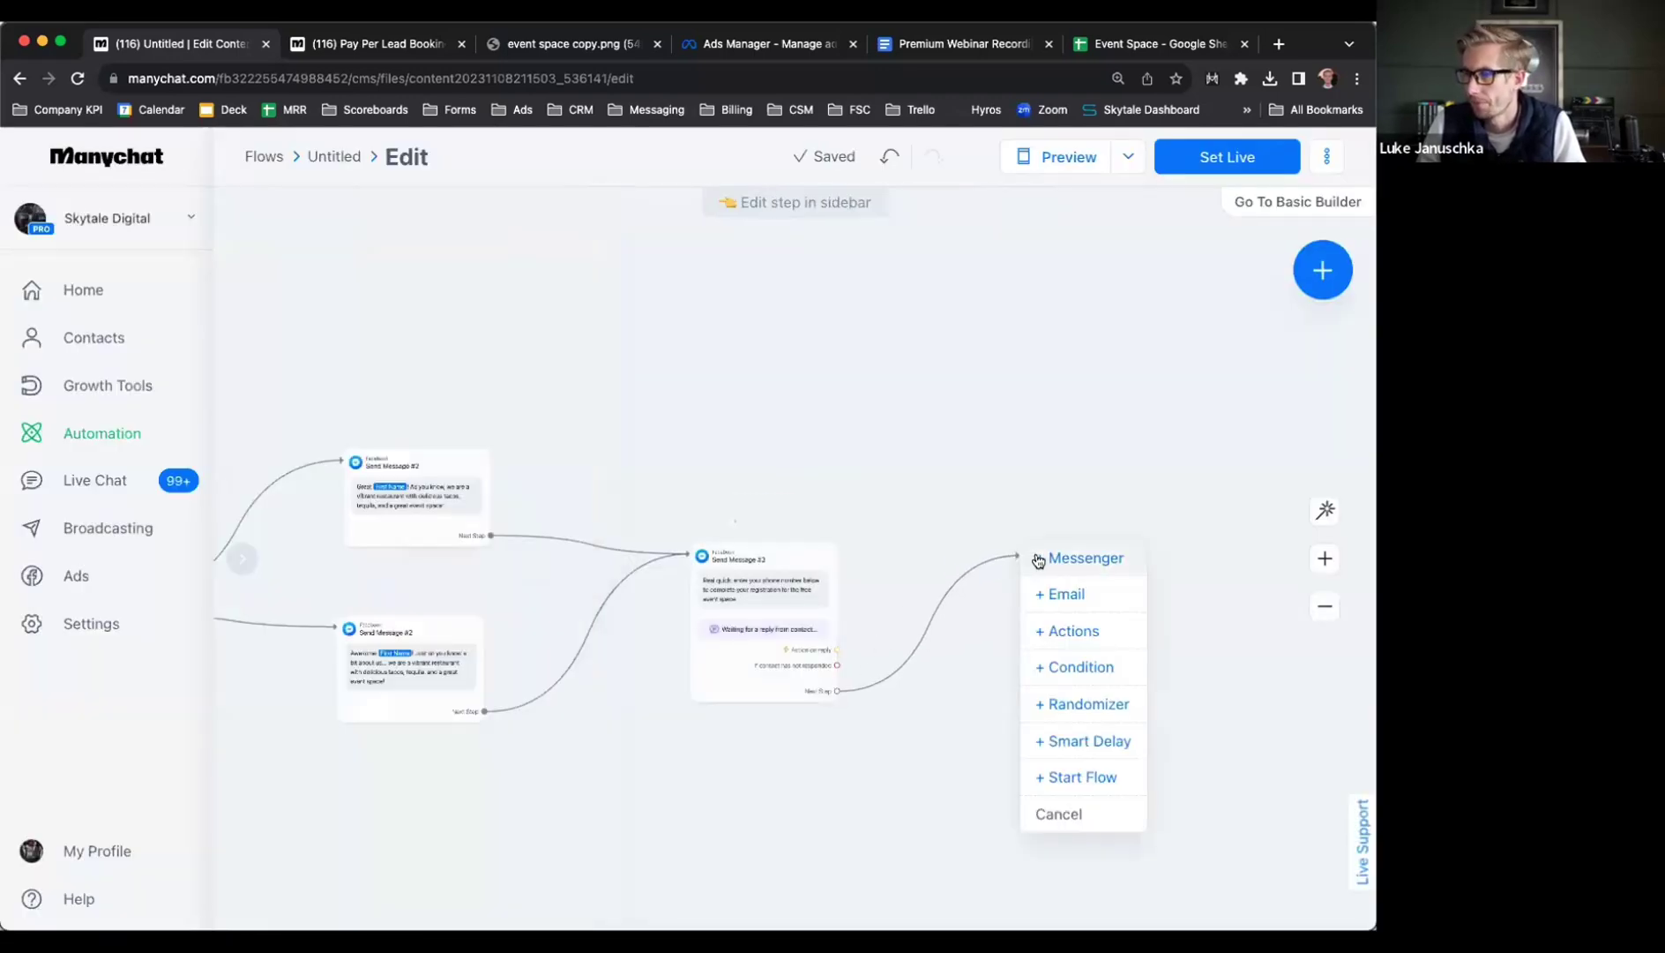
# Duplicate the phone-number message and connect the copy as the next step
pyautogui.click(975, 551)
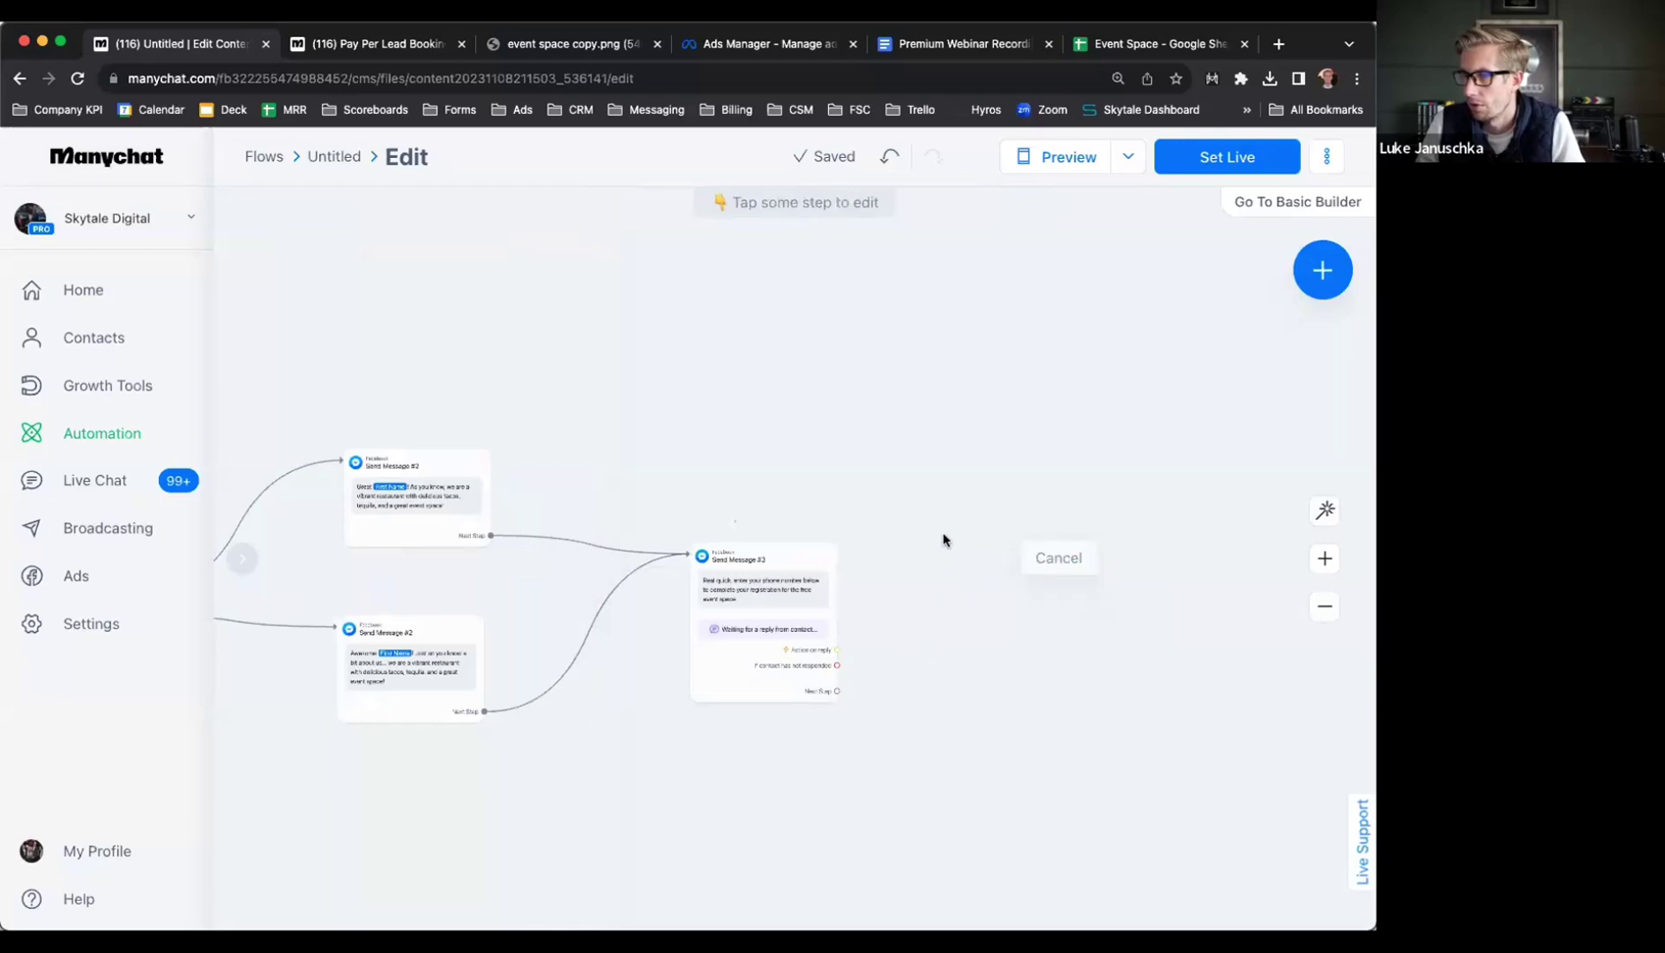
pyautogui.click(745, 512)
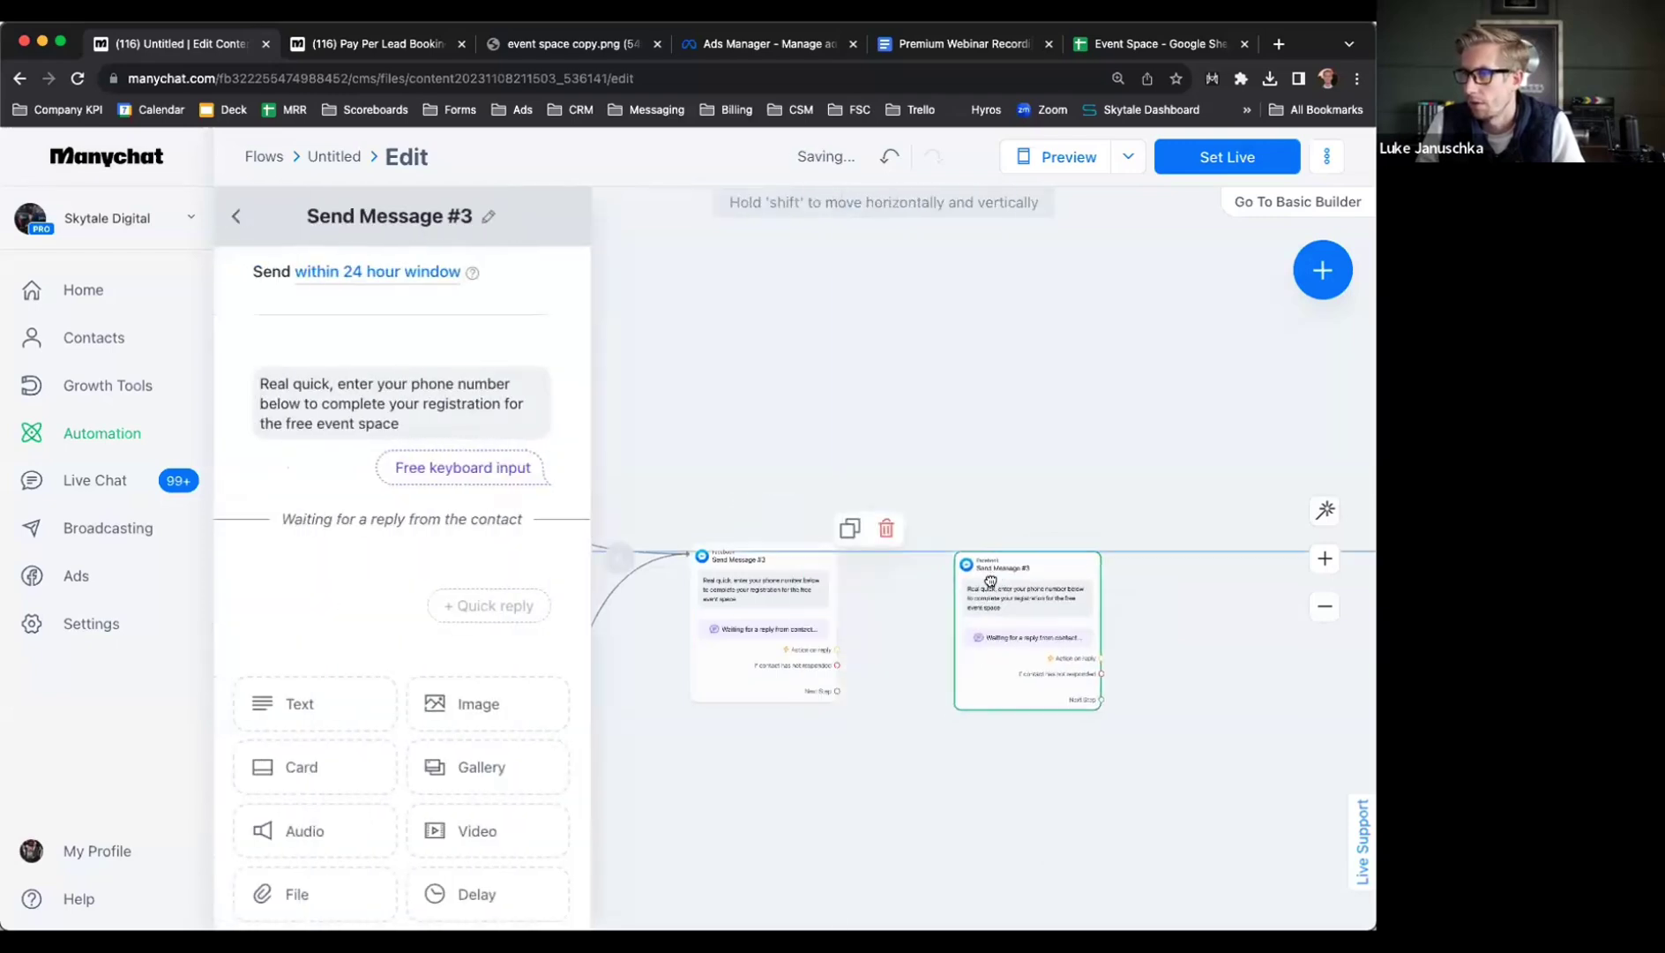
pyautogui.click(837, 691)
pyautogui.click(1028, 591)
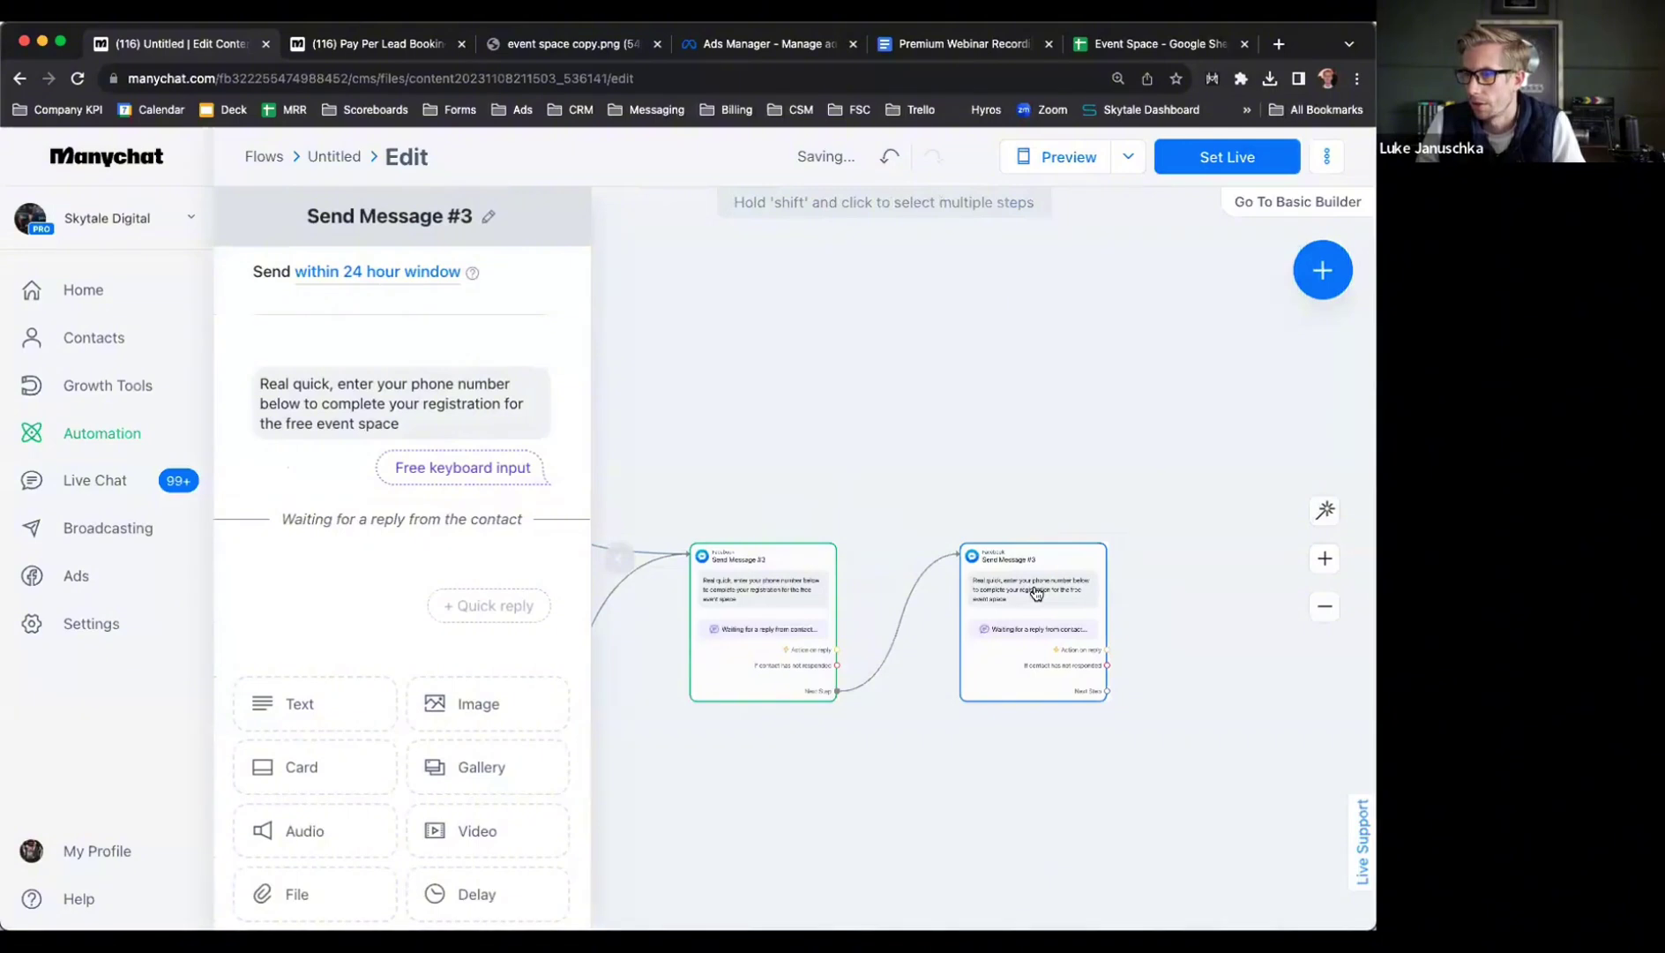
# Rewrite the copied message to ask the contact to enter their email address
pyautogui.click(382, 414)
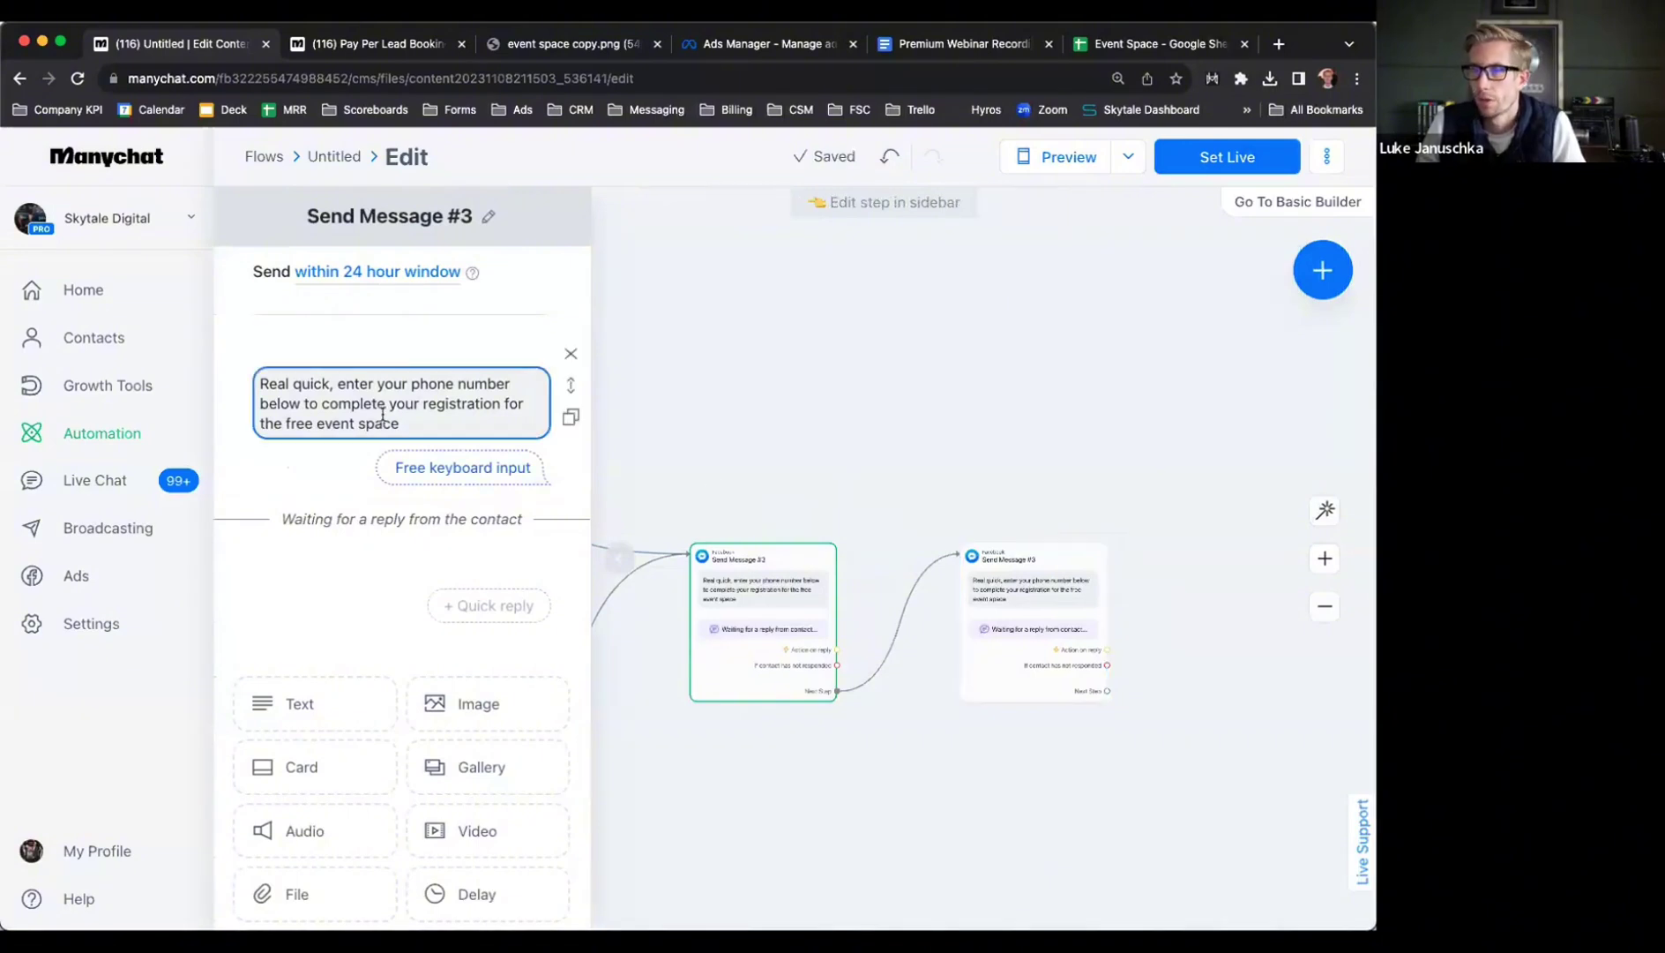
pyautogui.moveTo(329, 383); pyautogui.dragTo(286, 384)
pyautogui.click(335, 383)
pyautogui.moveTo(342, 383)
pyautogui.mouseDown()
pyautogui.moveTo(262, 384)
pyautogui.moveTo(323, 381)
pyautogui.mouseUp()
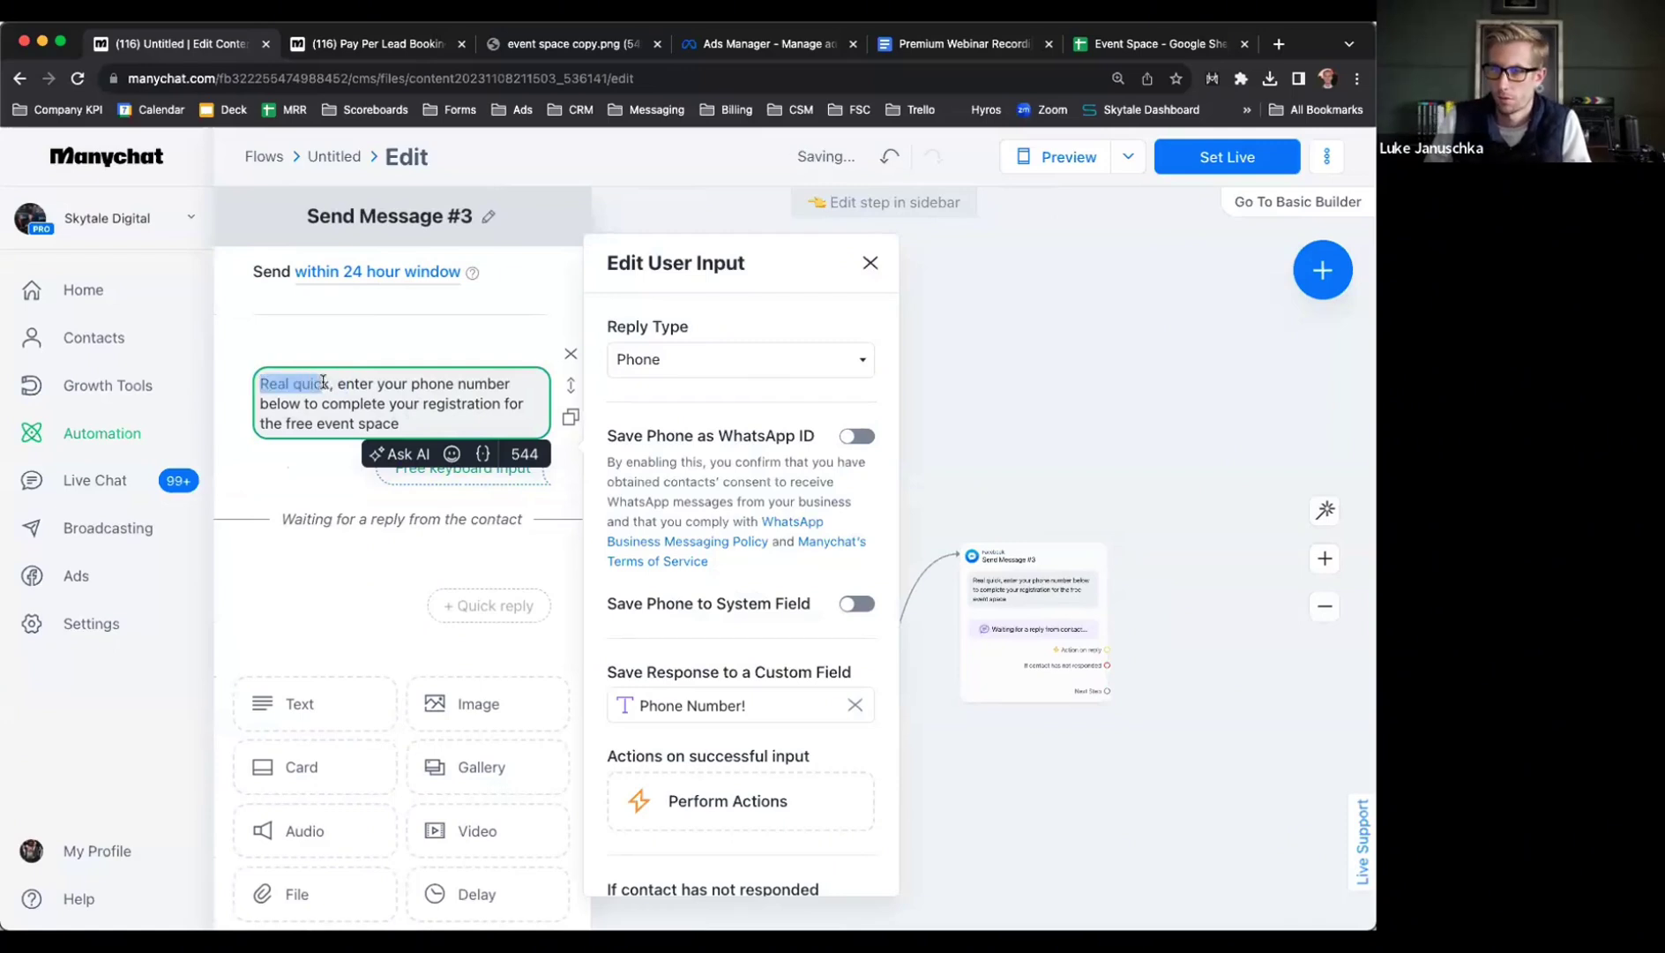
pyautogui.write('Also')
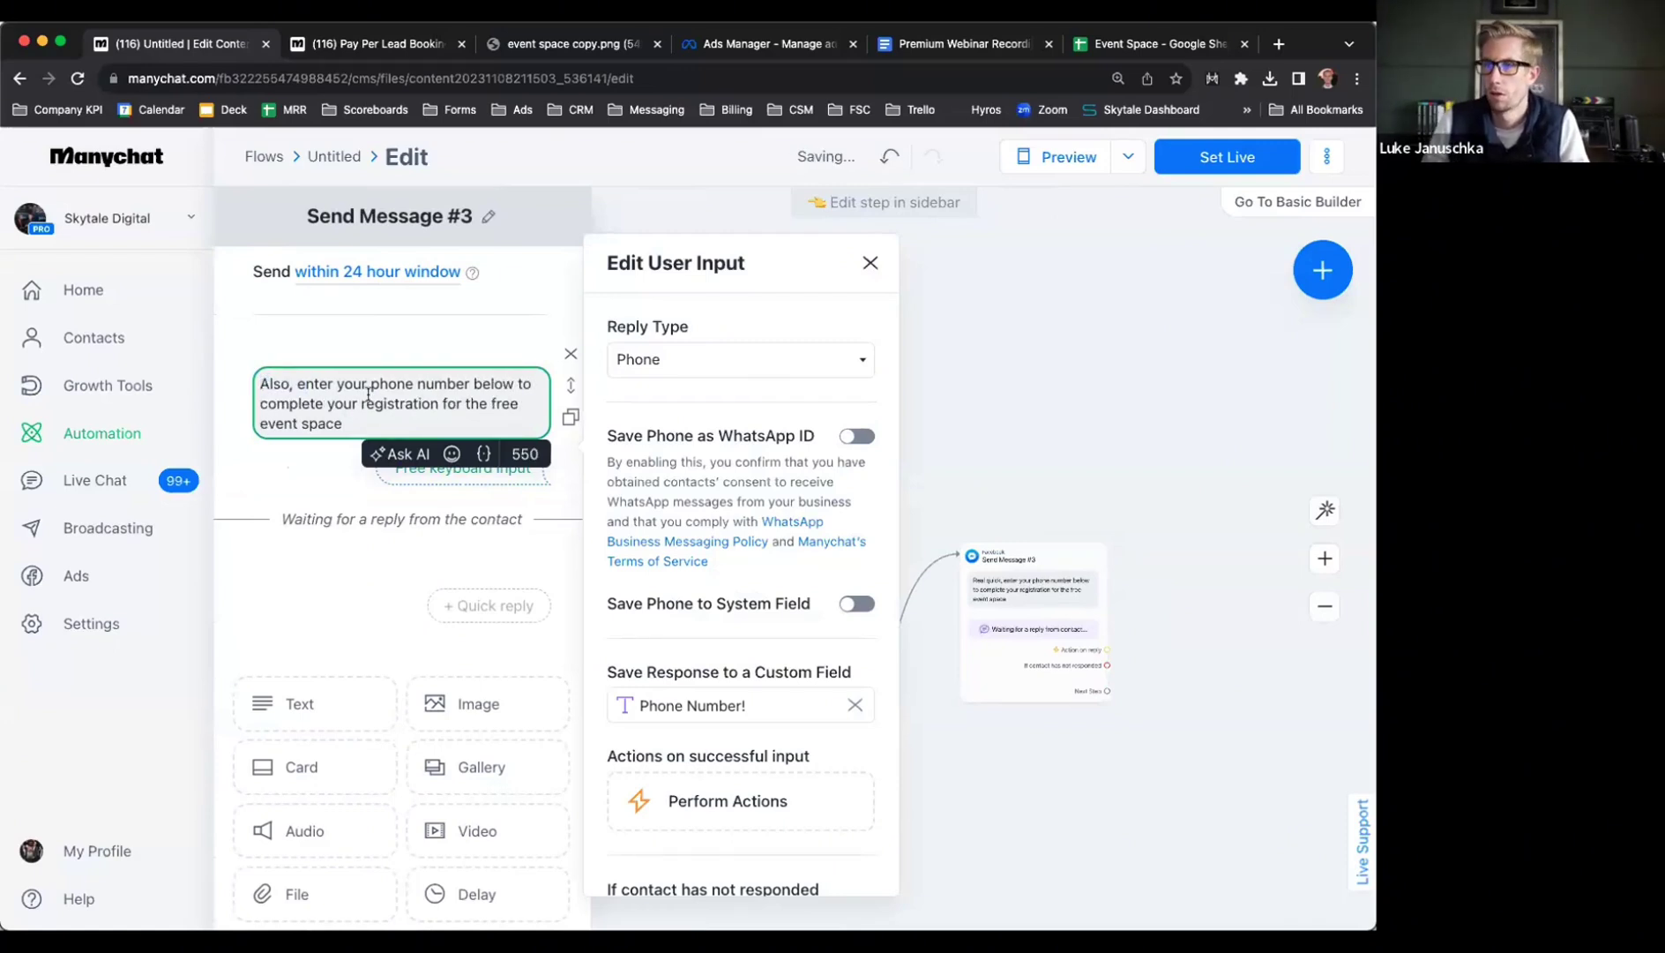
pyautogui.doubleClick(299, 383)
pyautogui.write('simply')
pyautogui.press('BackSpace')
pyautogui.press('BackSpace')
pyautogui.press('BackSpace')
pyautogui.press('BackSpace')
pyautogui.press('BackSpace')
pyautogui.press('BackSpace')
pyautogui.write('please e')
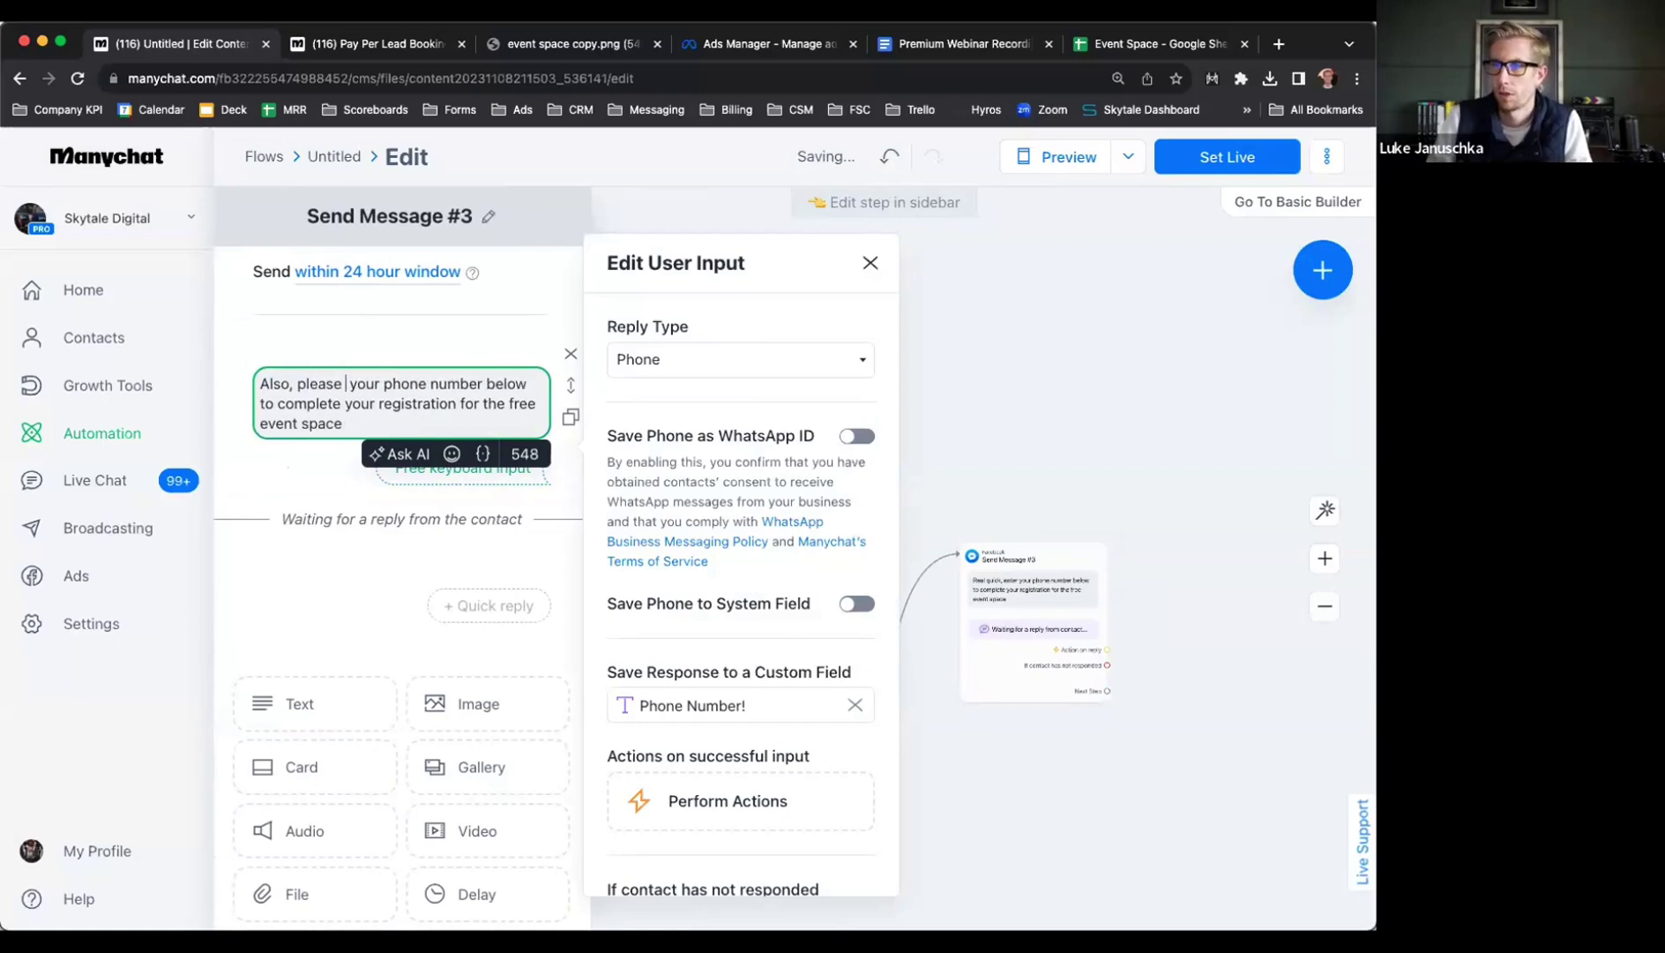
pyautogui.write('nter your')
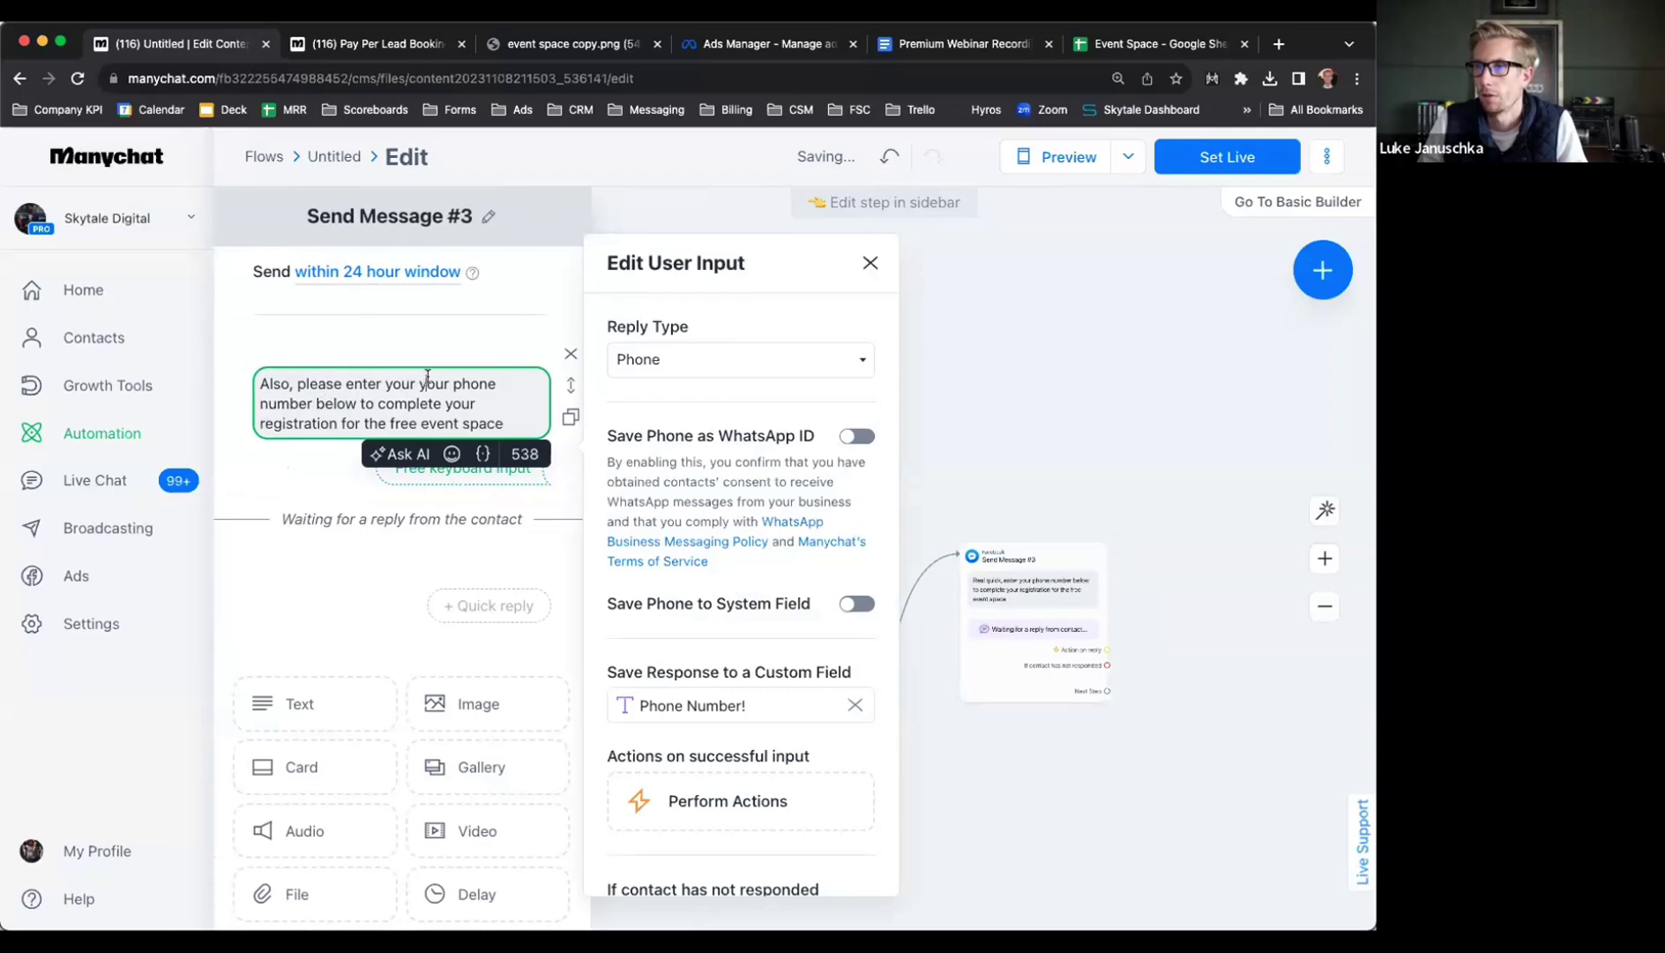
pyautogui.moveTo(368, 384); pyautogui.dragTo(519, 420)
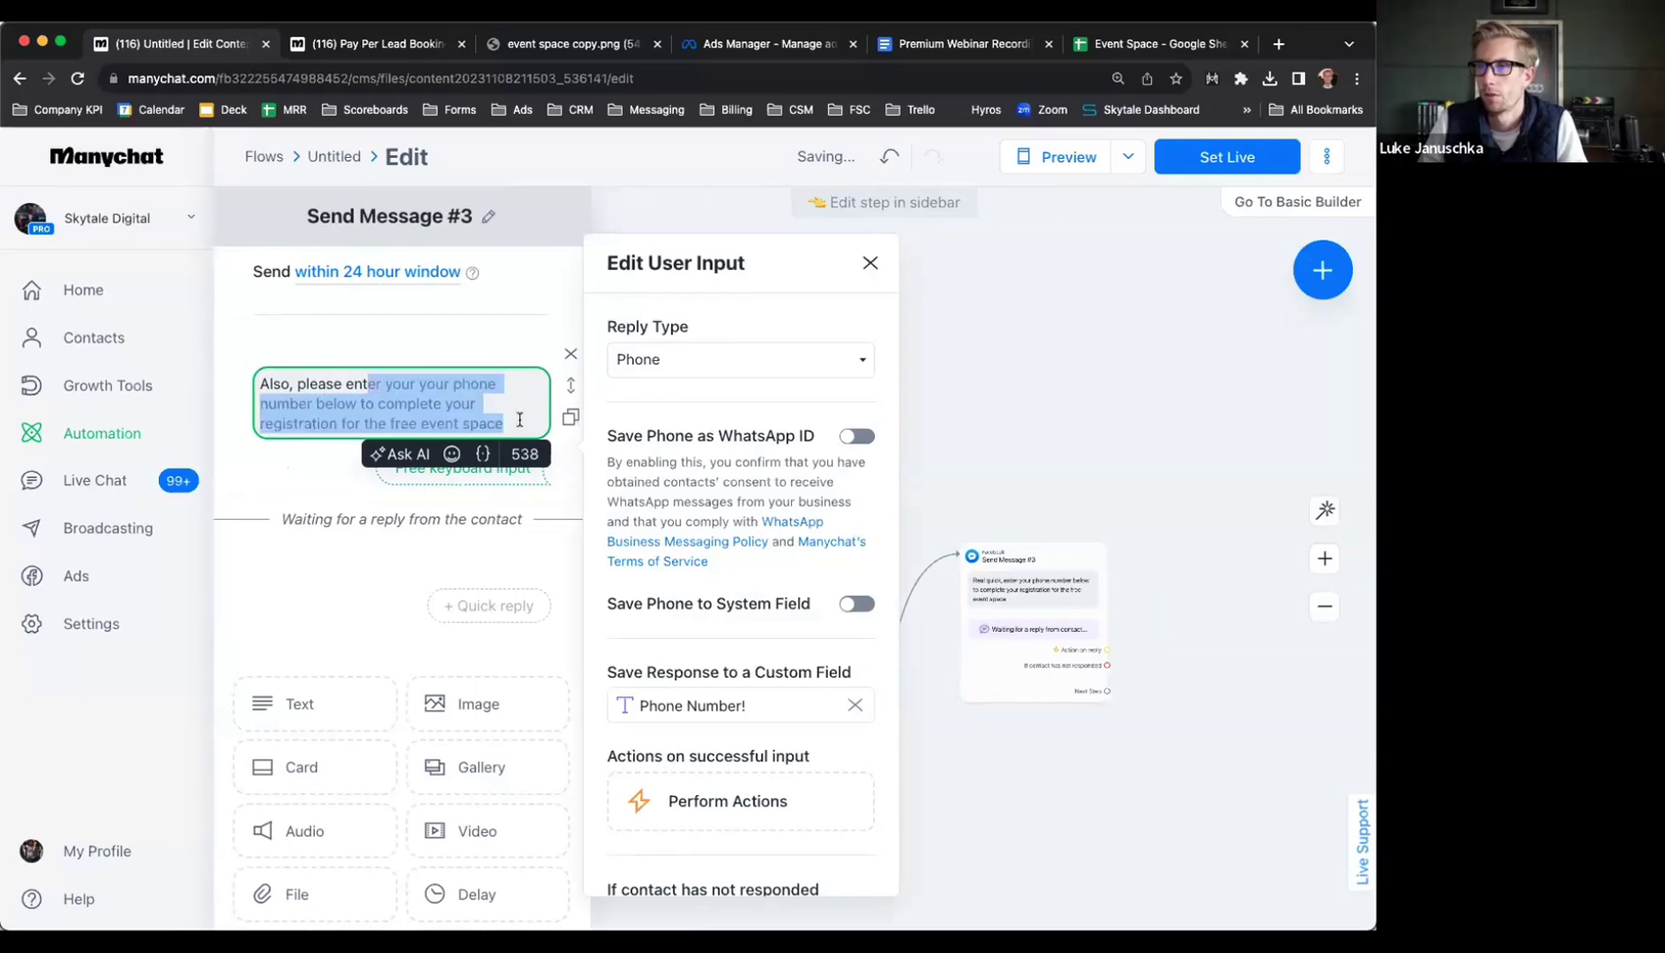
pyautogui.write('r your email')
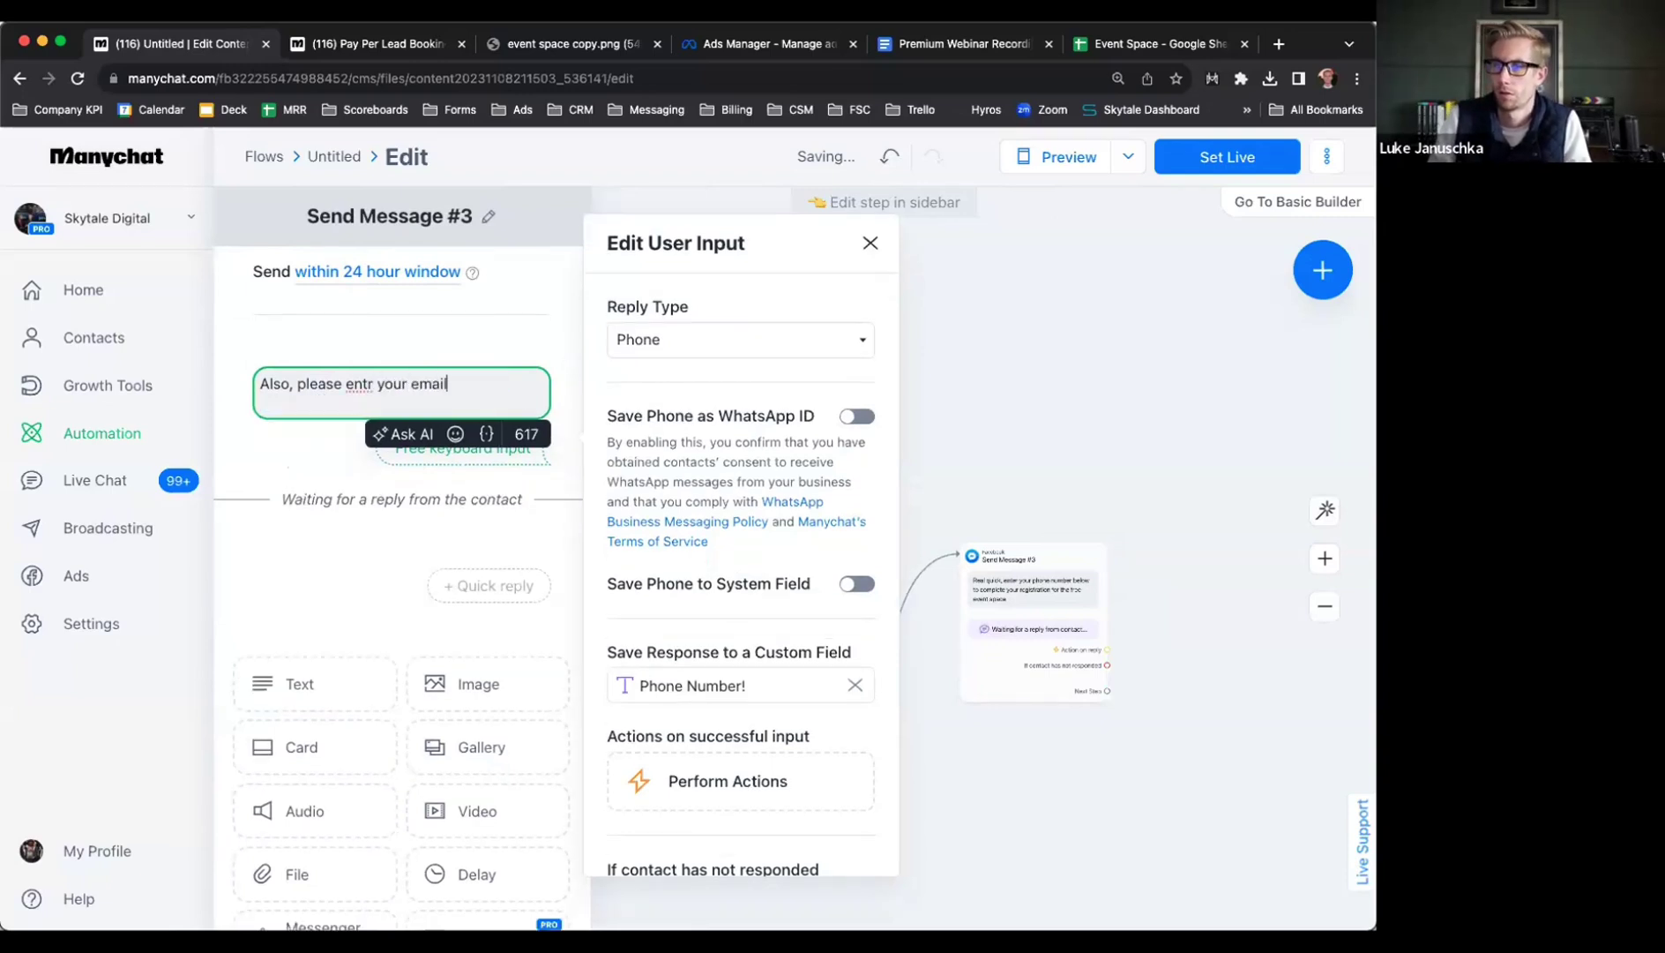
pyautogui.write(' address')
pyautogui.write('e')
pyautogui.write(' point_down')
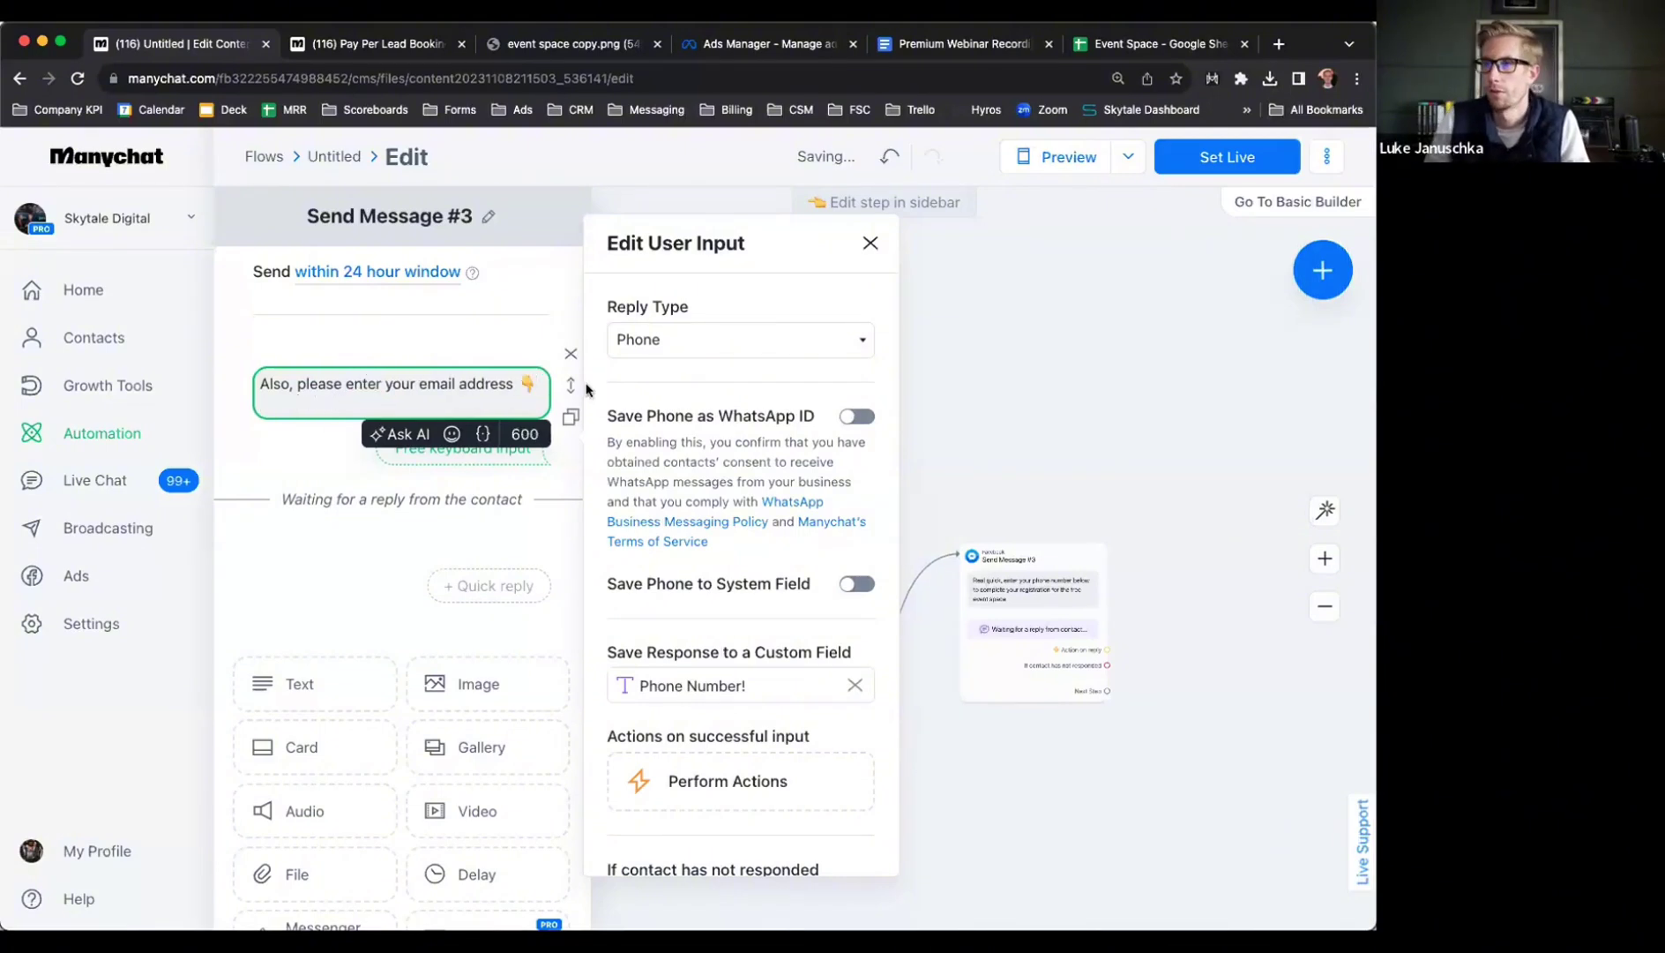
# Set the reply type to Email and save it to the Email Address custom field
pyautogui.click(740, 340)
pyautogui.click(667, 317)
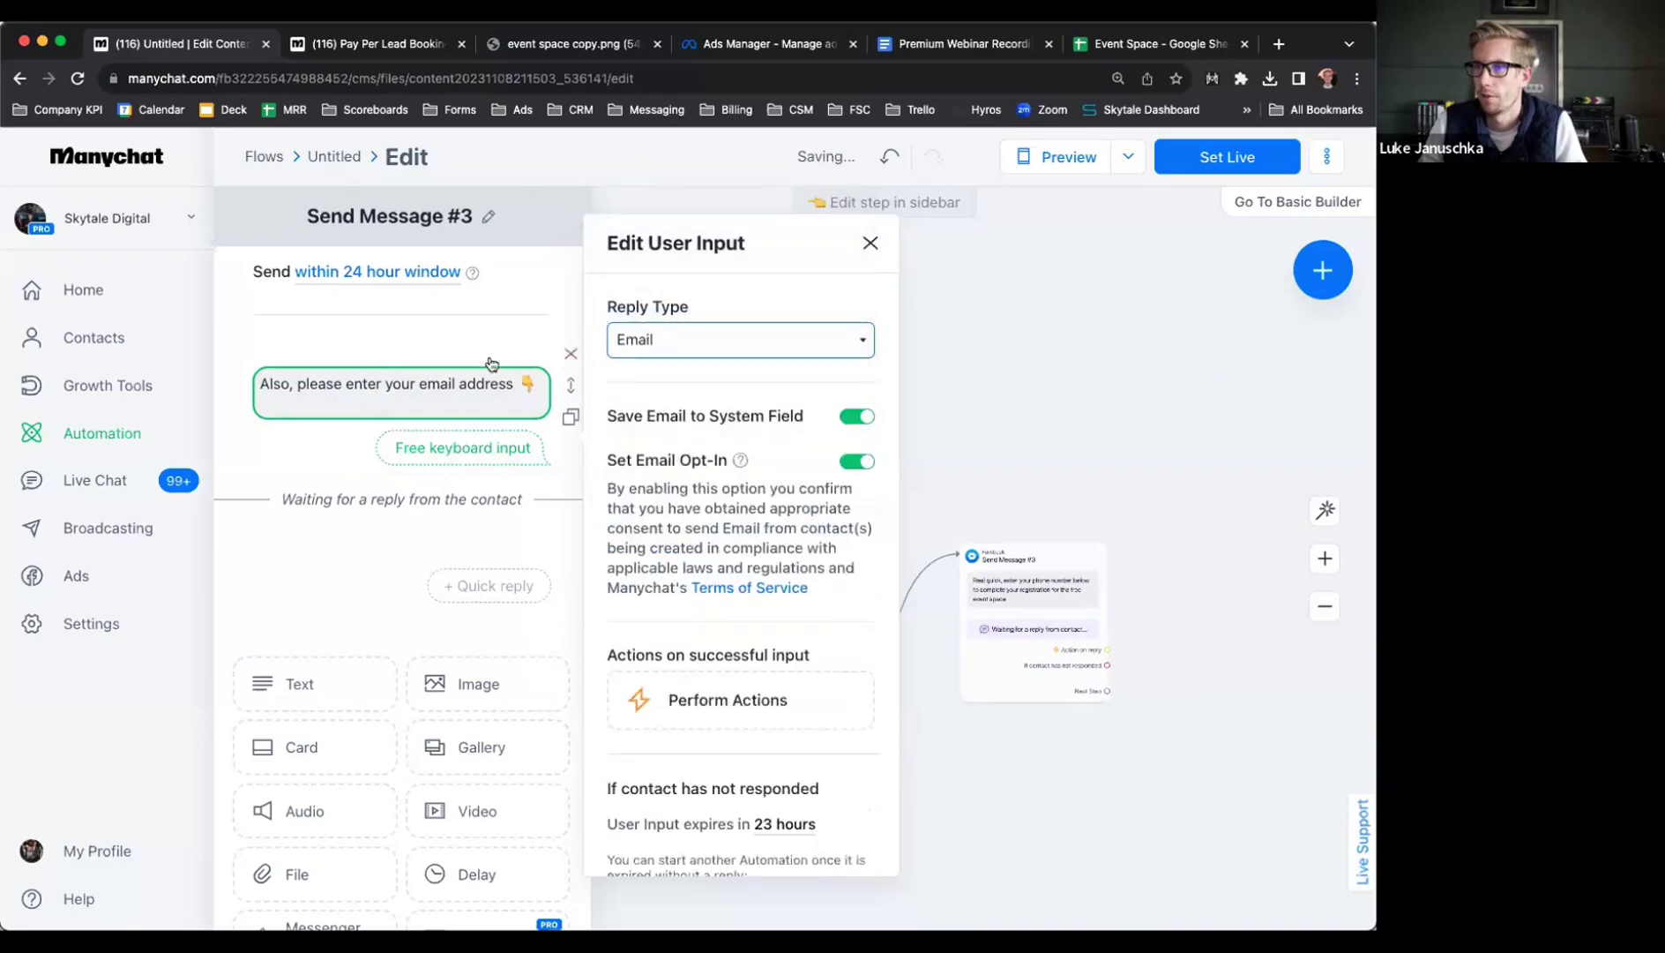
pyautogui.click(857, 416)
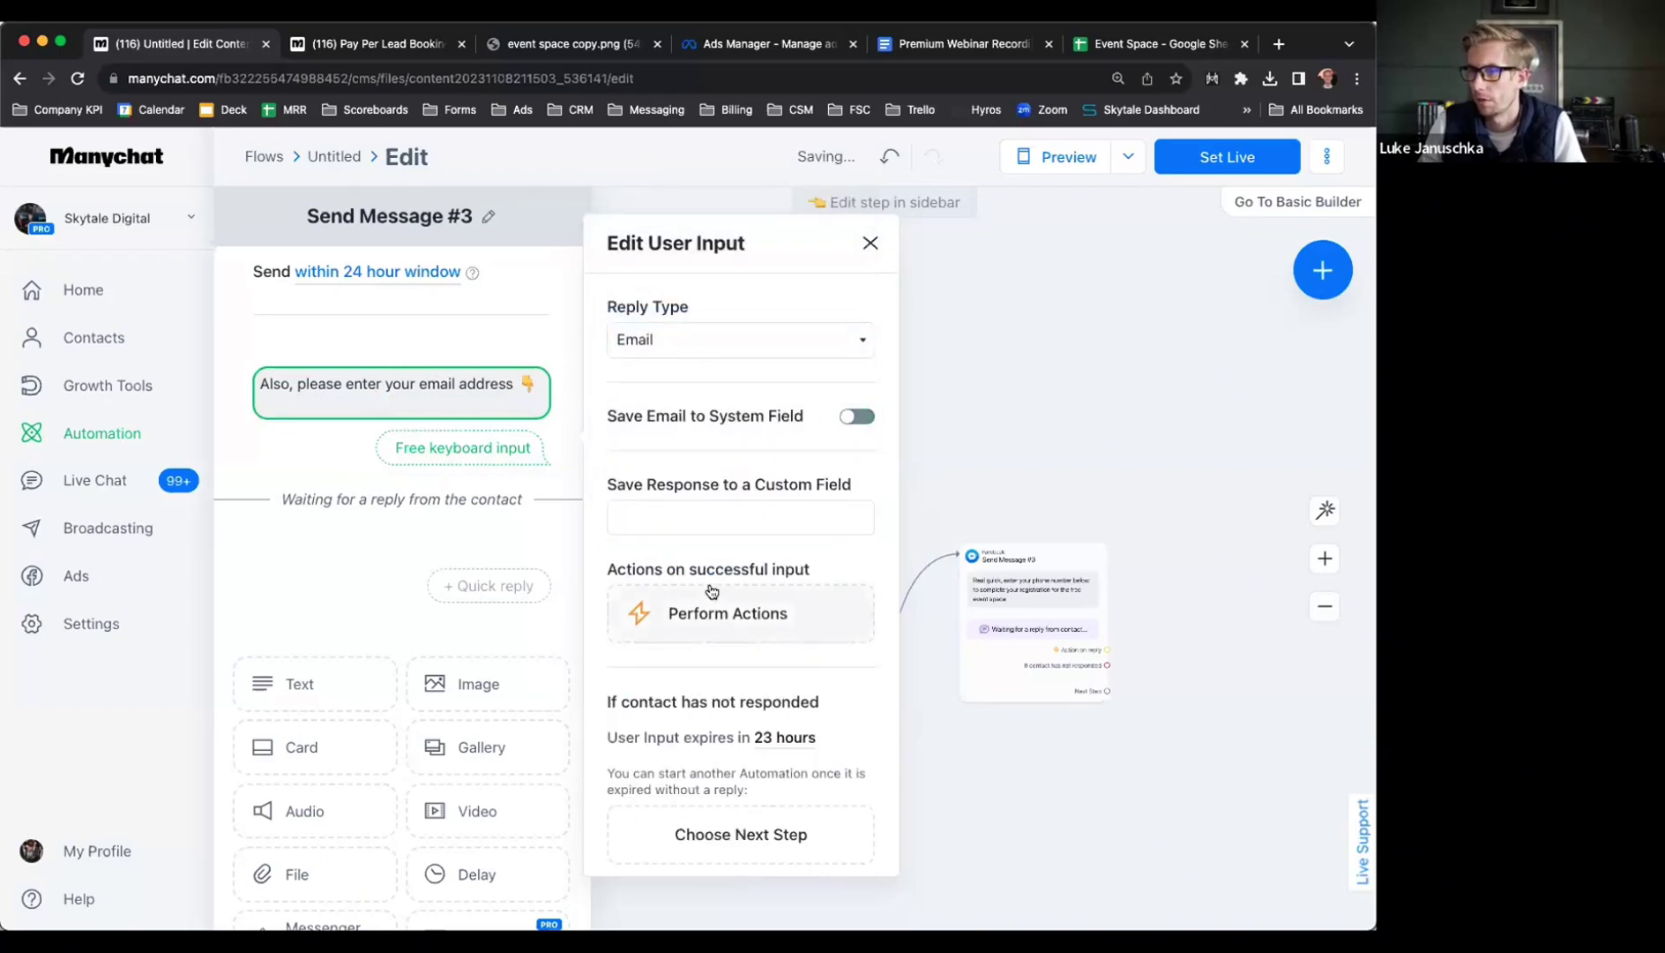
pyautogui.click(673, 516)
pyautogui.write('email')
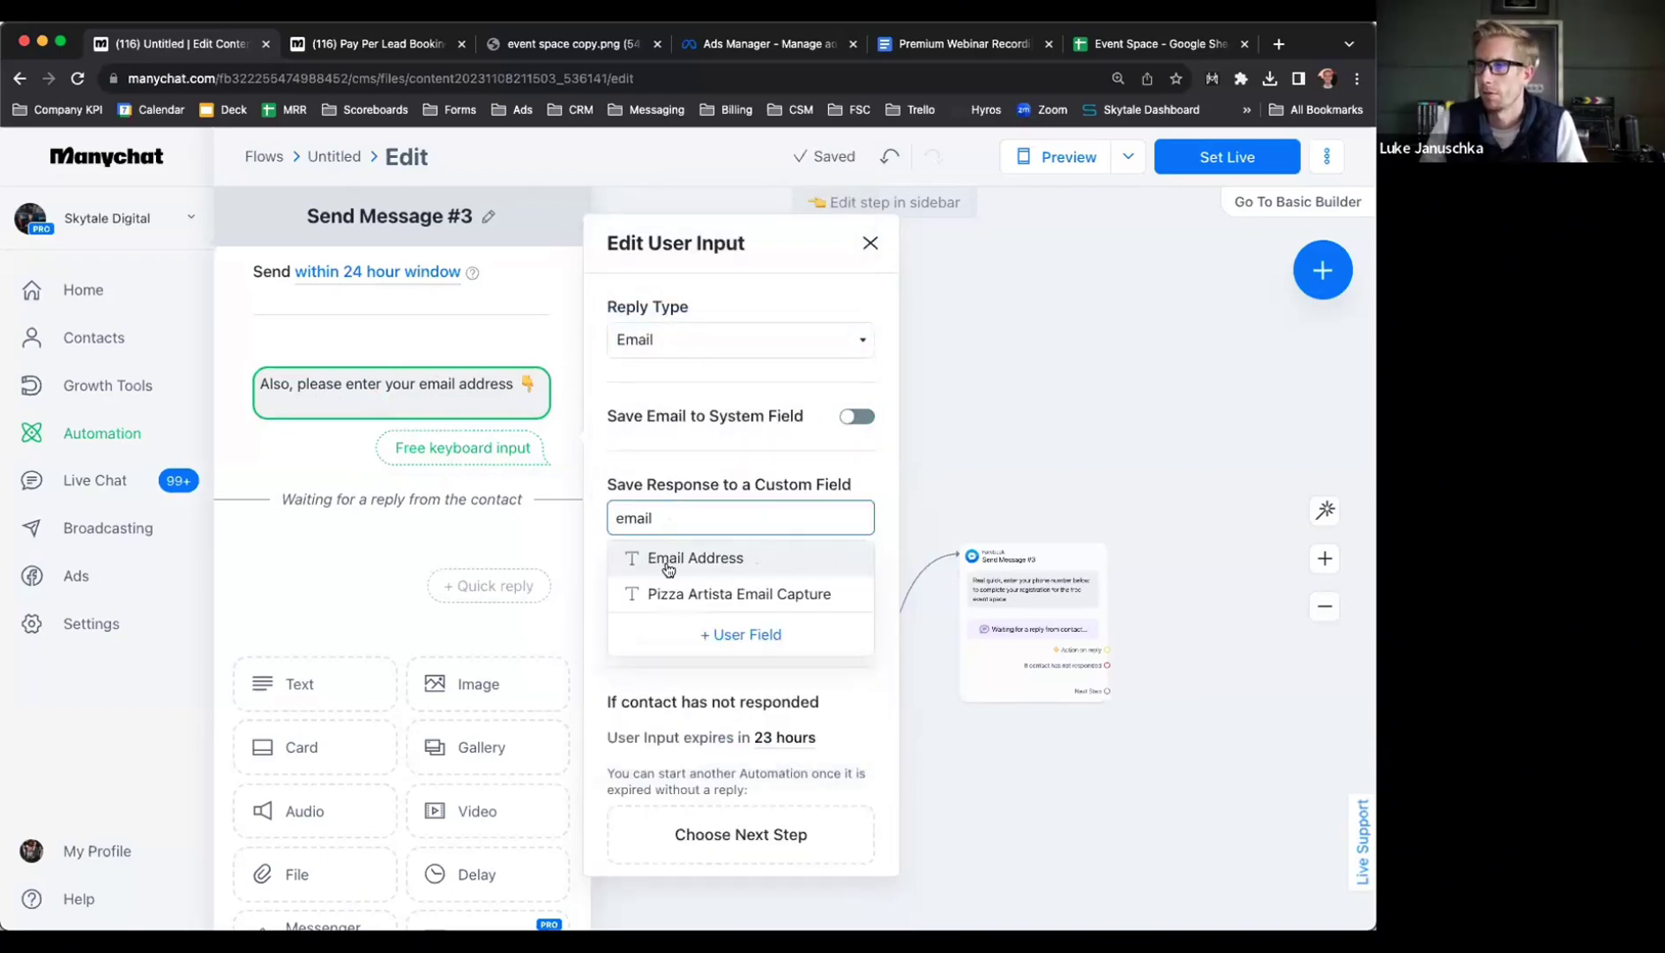
pyautogui.click(668, 561)
pyautogui.scroll(-5, 751, 582)
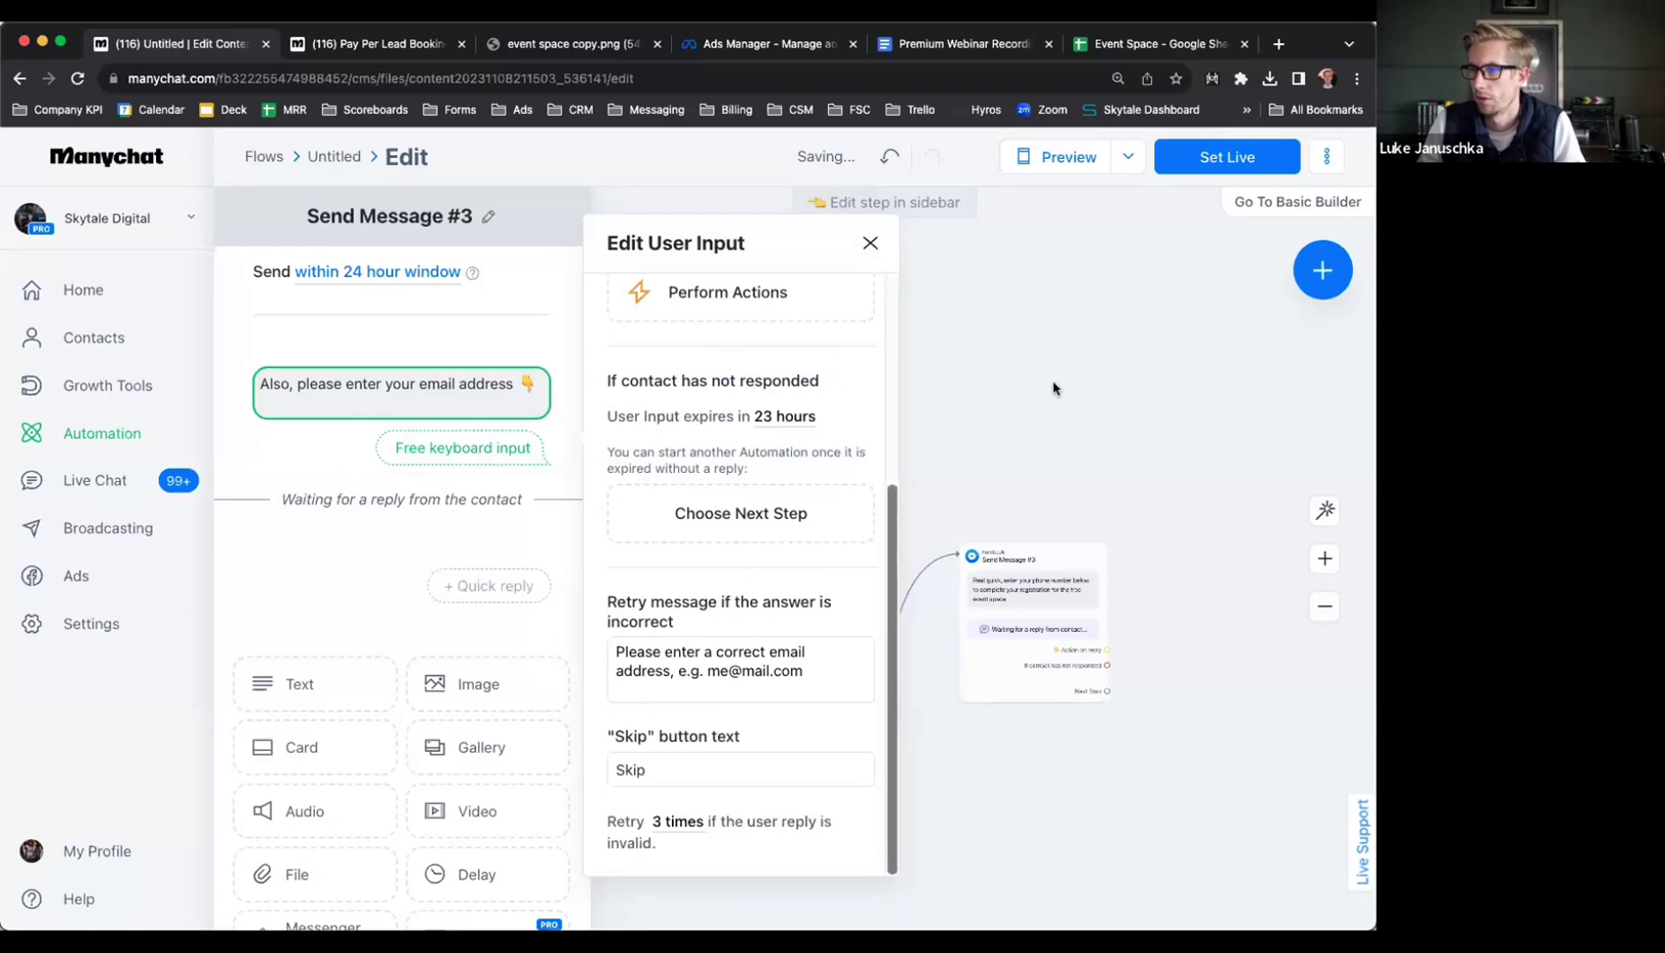
pyautogui.click(1052, 383)
# Add a new Messenger message step after the email question
pyautogui.moveTo(1182, 607); pyautogui.dragTo(986, 589)
pyautogui.moveTo(896, 659)
pyautogui.moveTo(909, 669); pyautogui.dragTo(995, 554)
pyautogui.click(1054, 558)
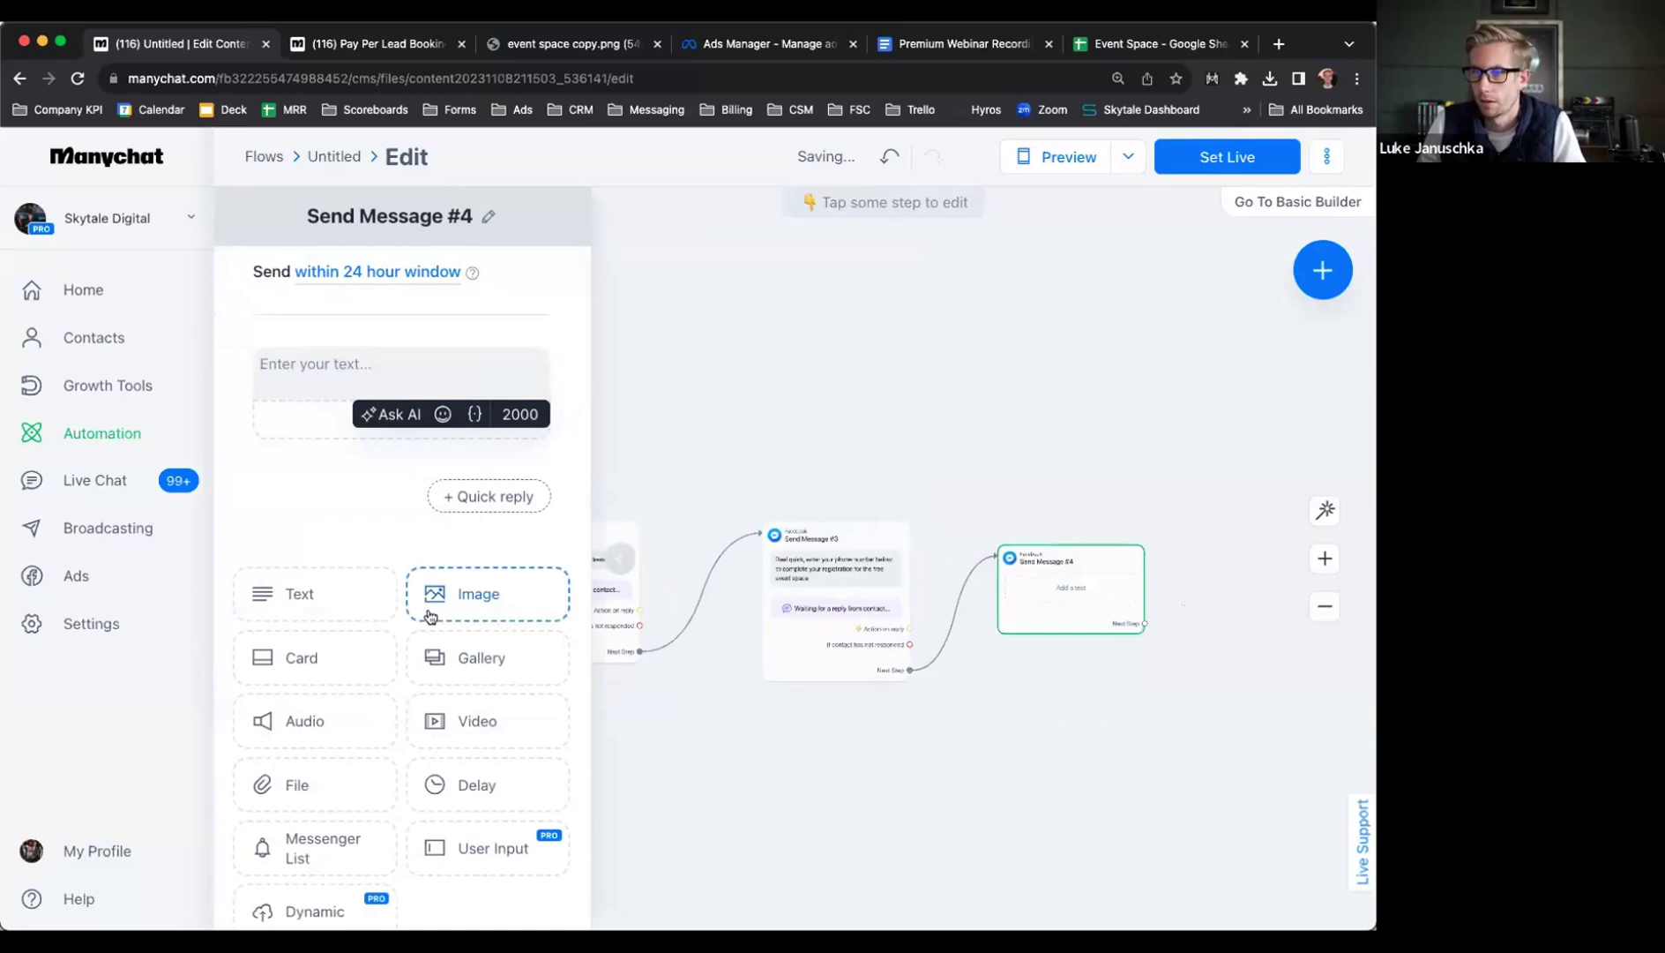
# Replace the empty text block with a question asking what type of party or event they want
pyautogui.click(366, 369)
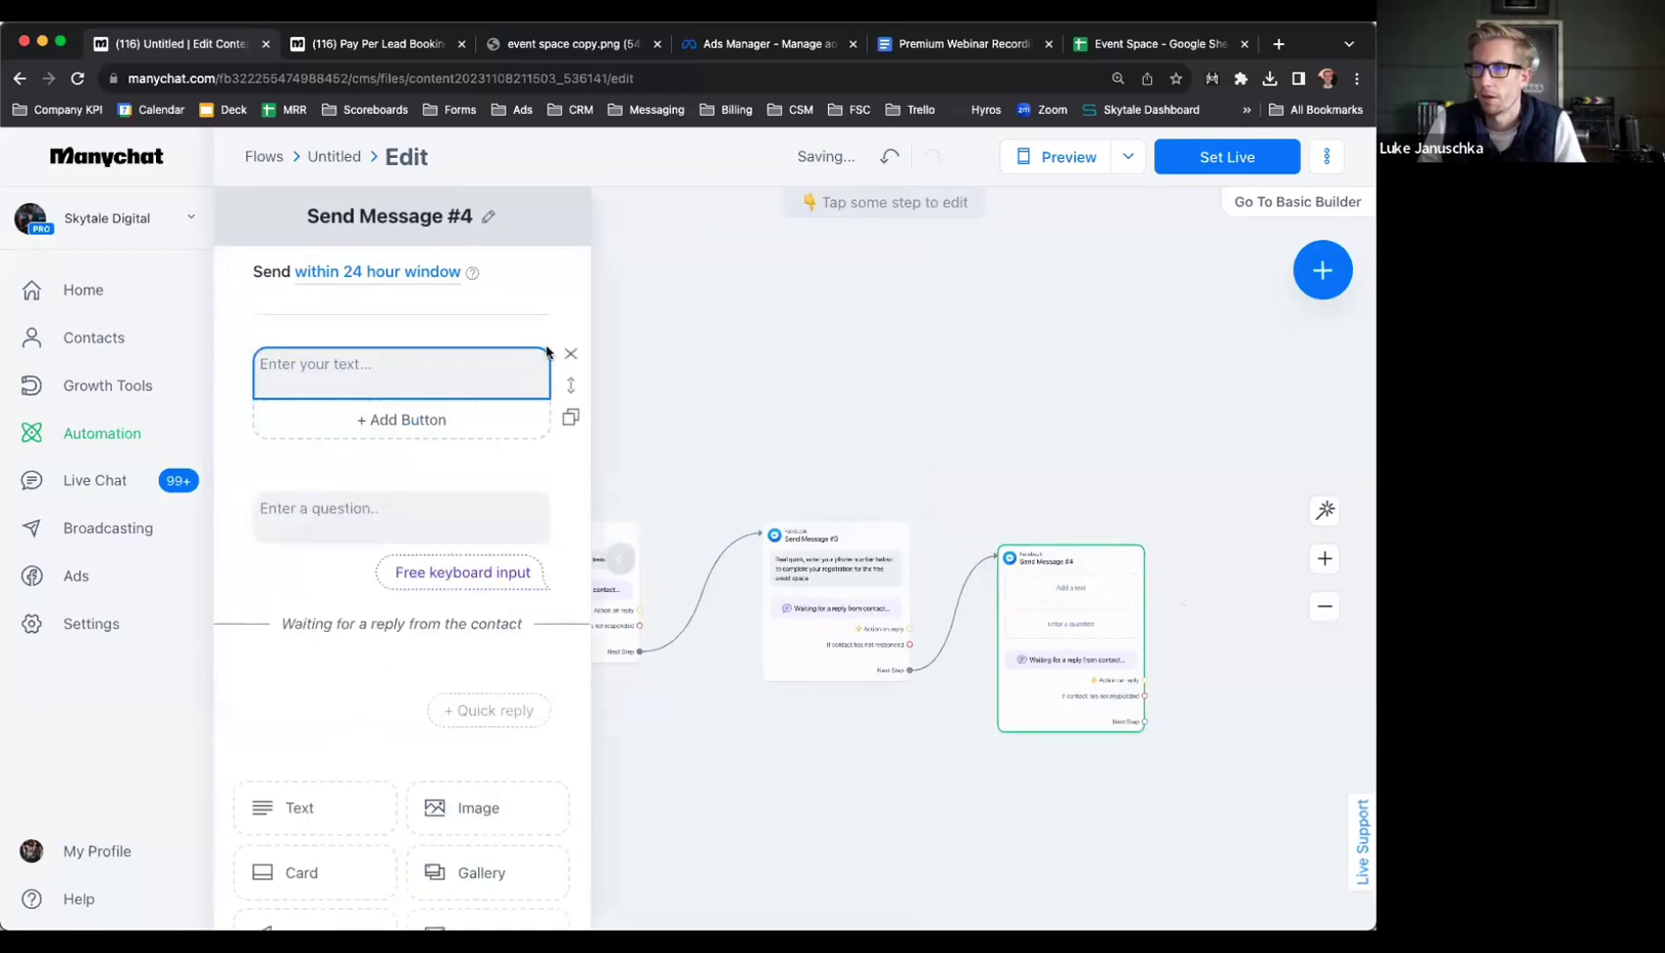
pyautogui.press('BackSpace')
pyautogui.click(284, 388)
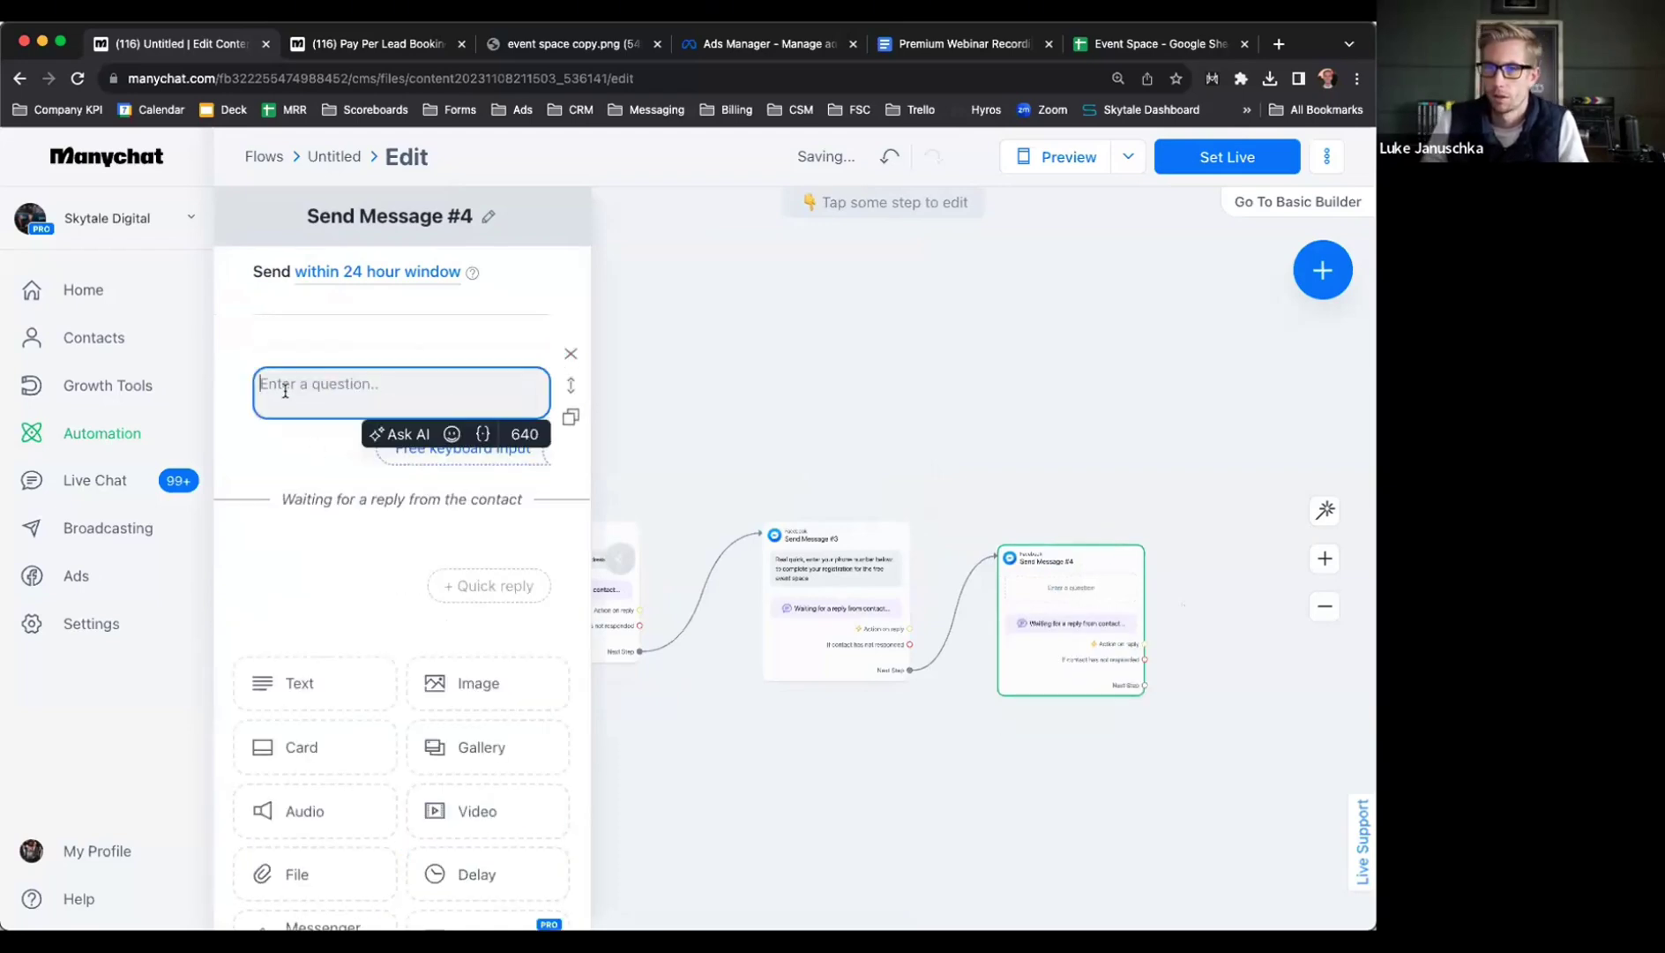
pyautogui.write('Lastly, please')
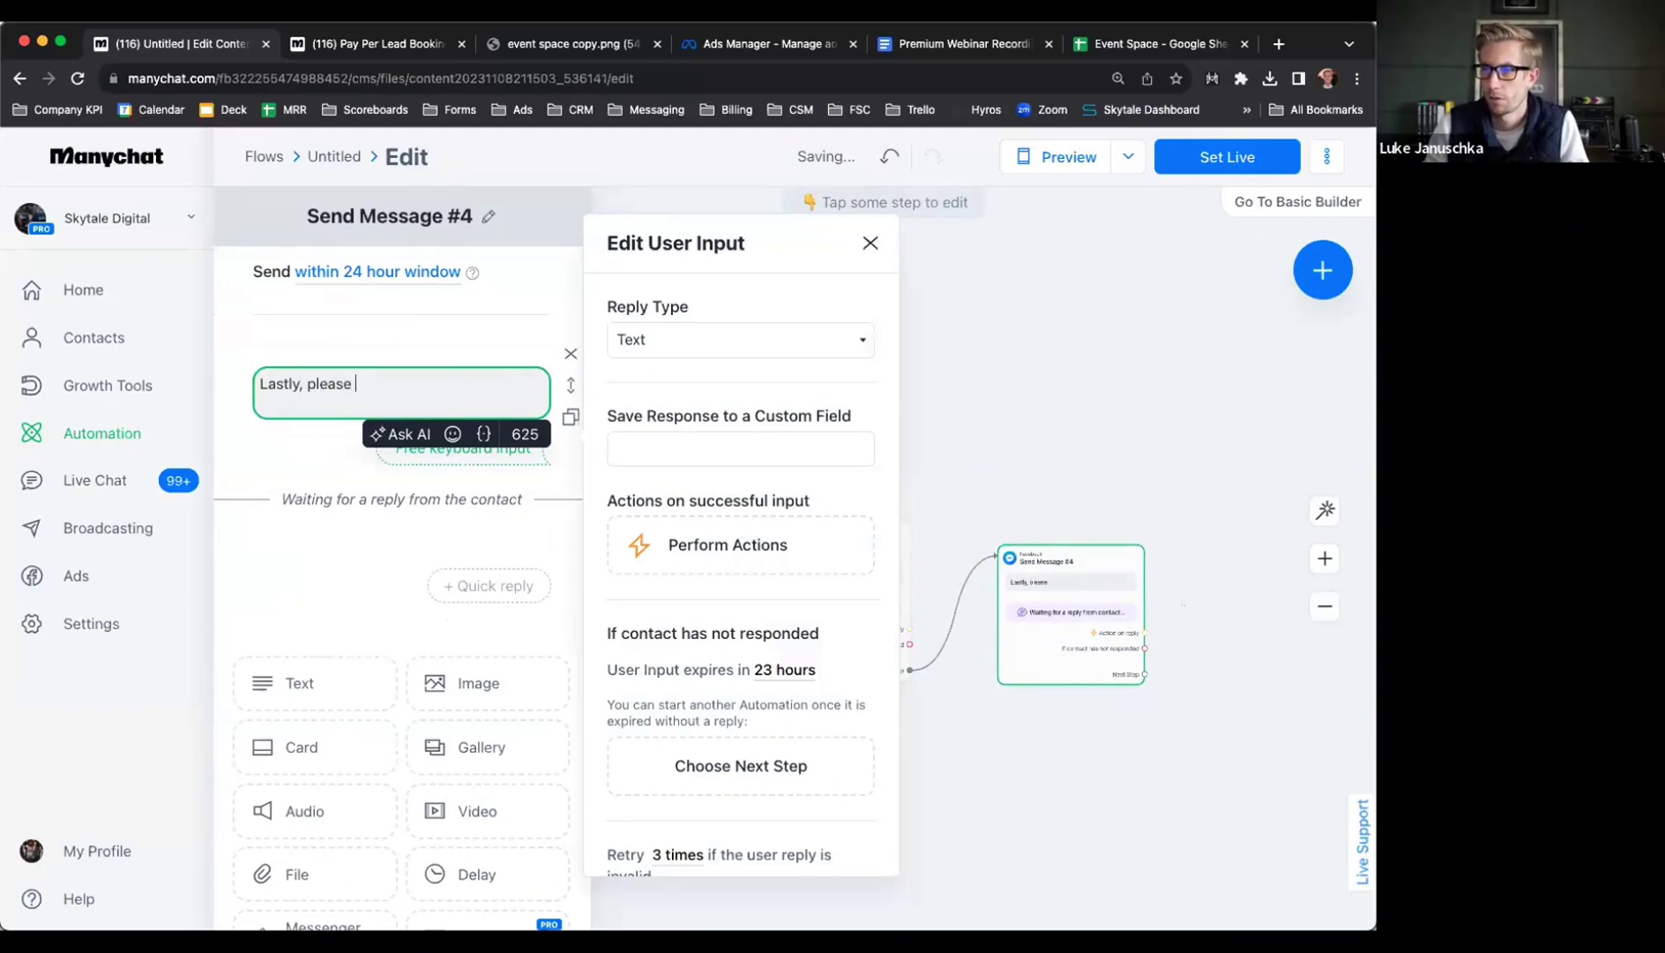
pyautogui.write('know wht')
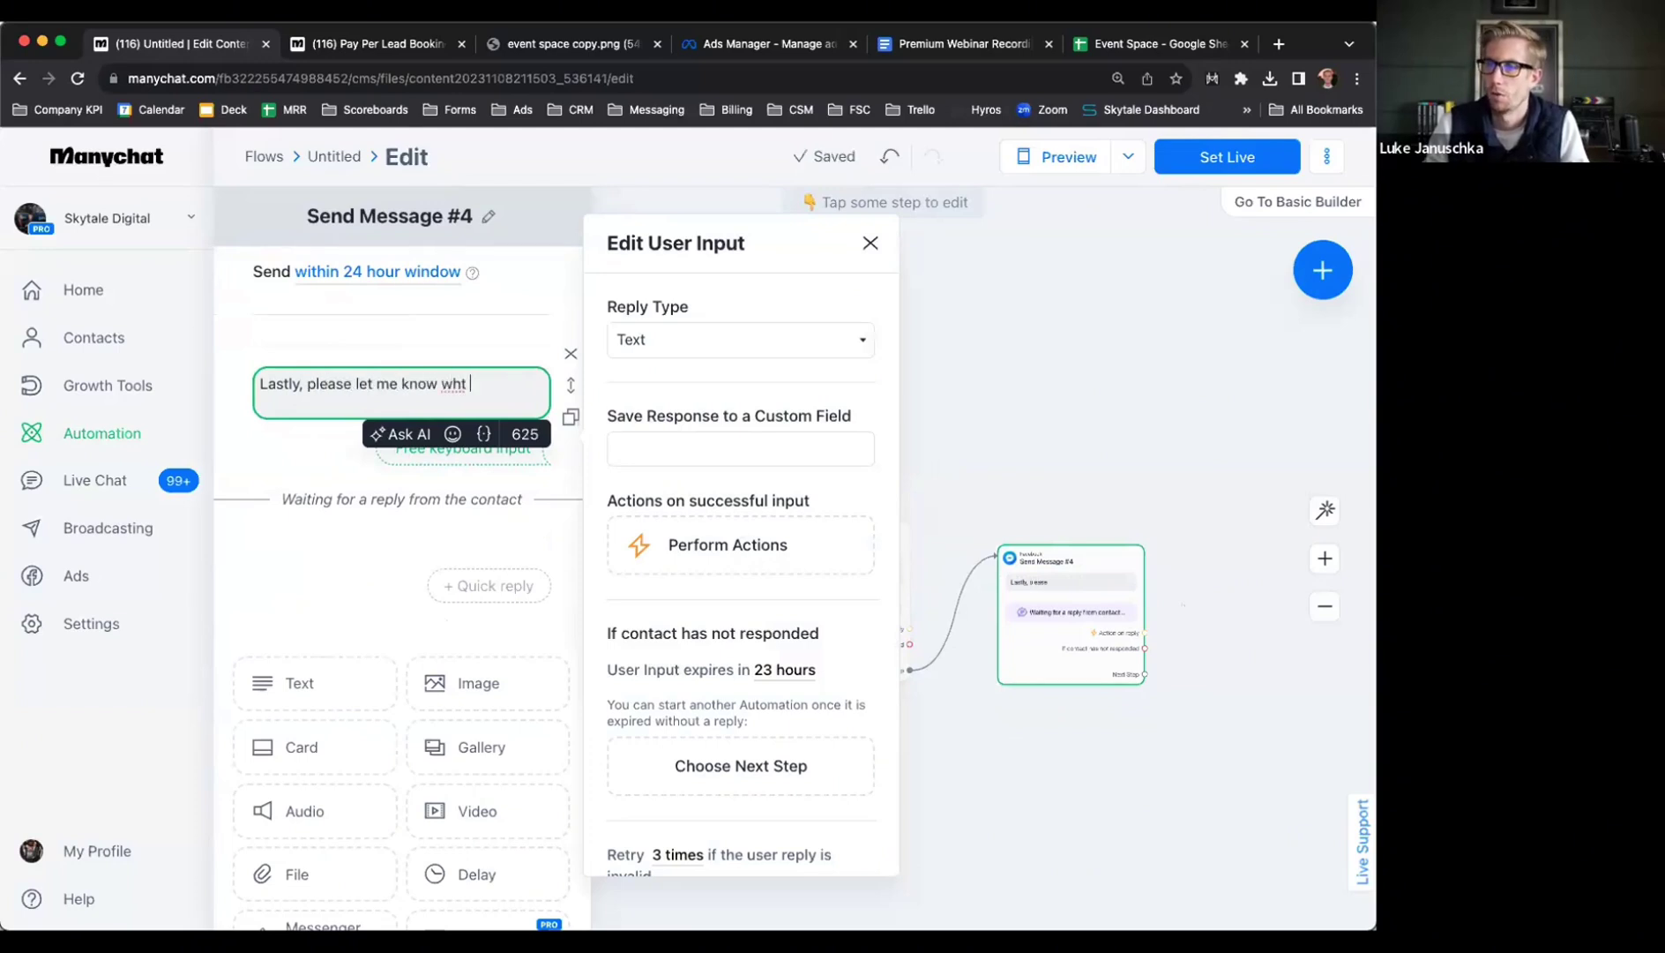
pyautogui.press('BackSpace')
pyautogui.press('BackSpace')
pyautogui.write('at type of ')
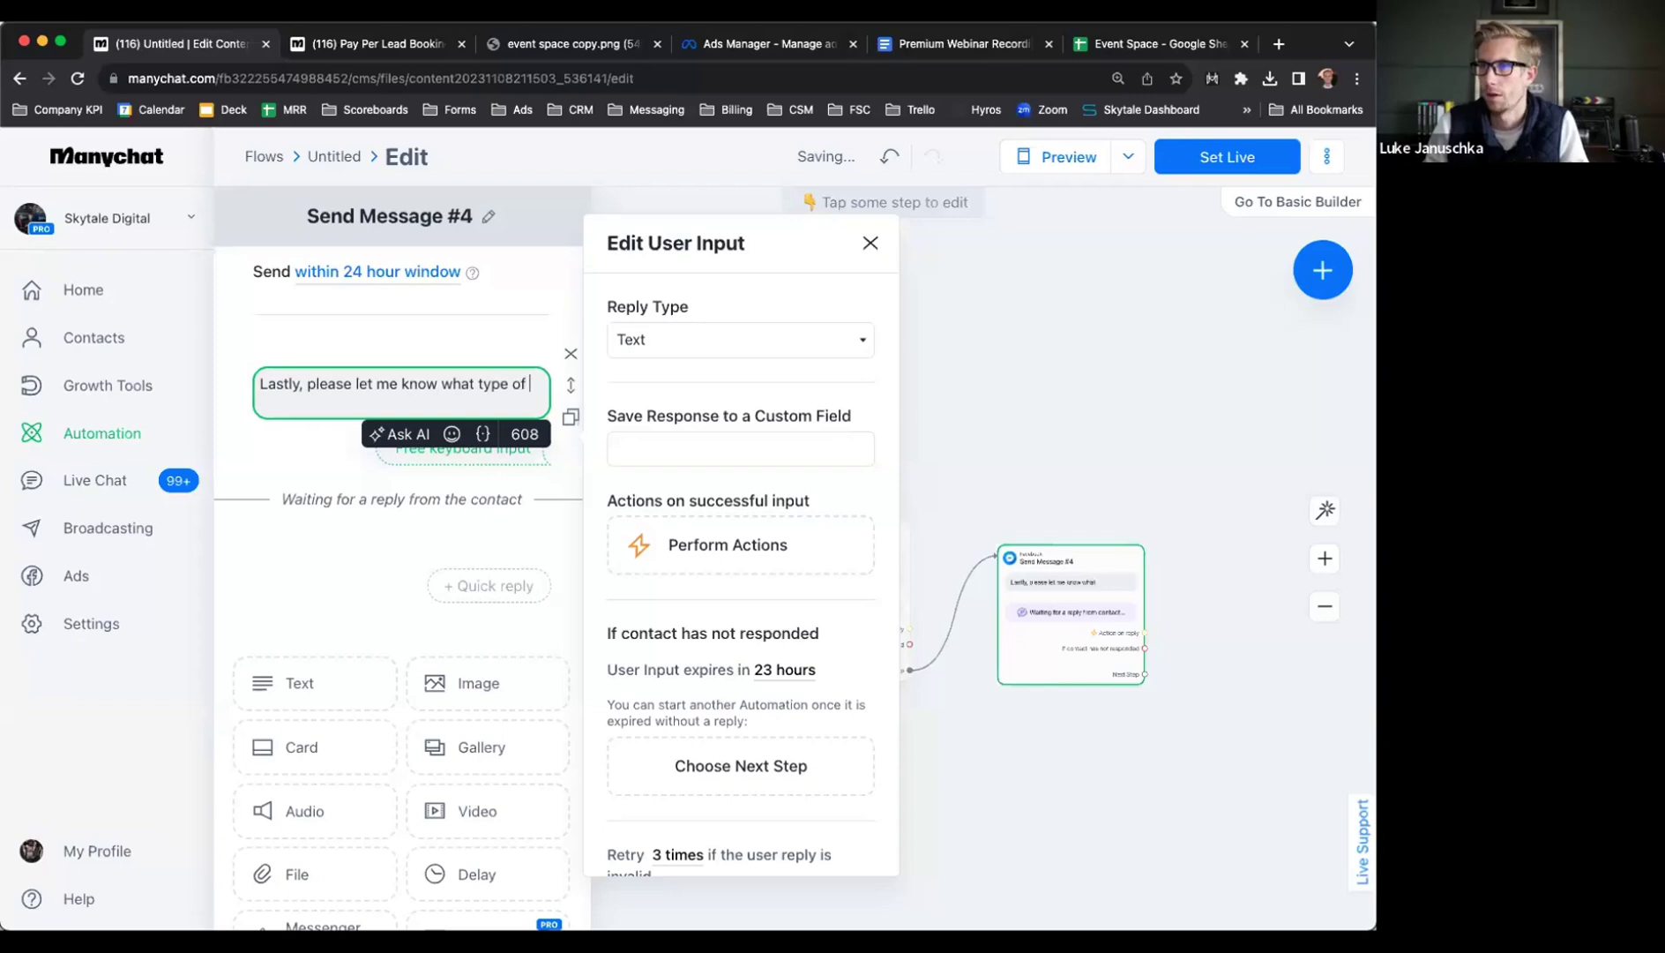
pyautogui.write('party or event you wan')
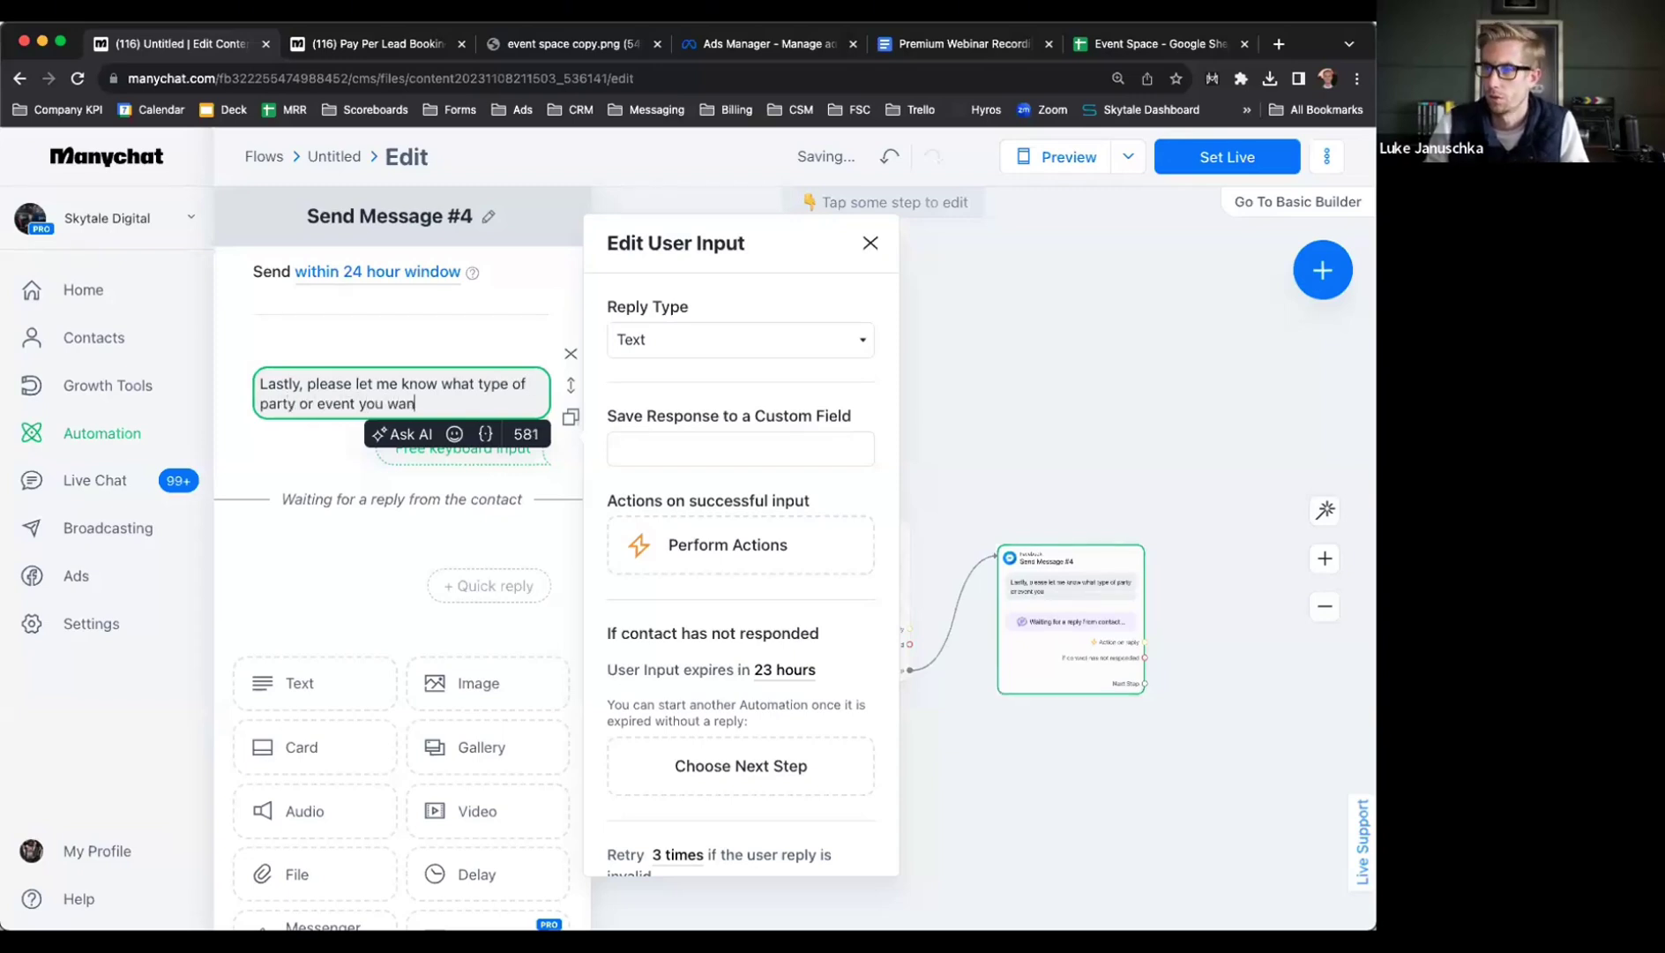
pyautogui.press('BackSpace')
pyautogui.press('BackSpace')
pyautogui.press('BackSpace')
pyautogui.write('are interested in?')
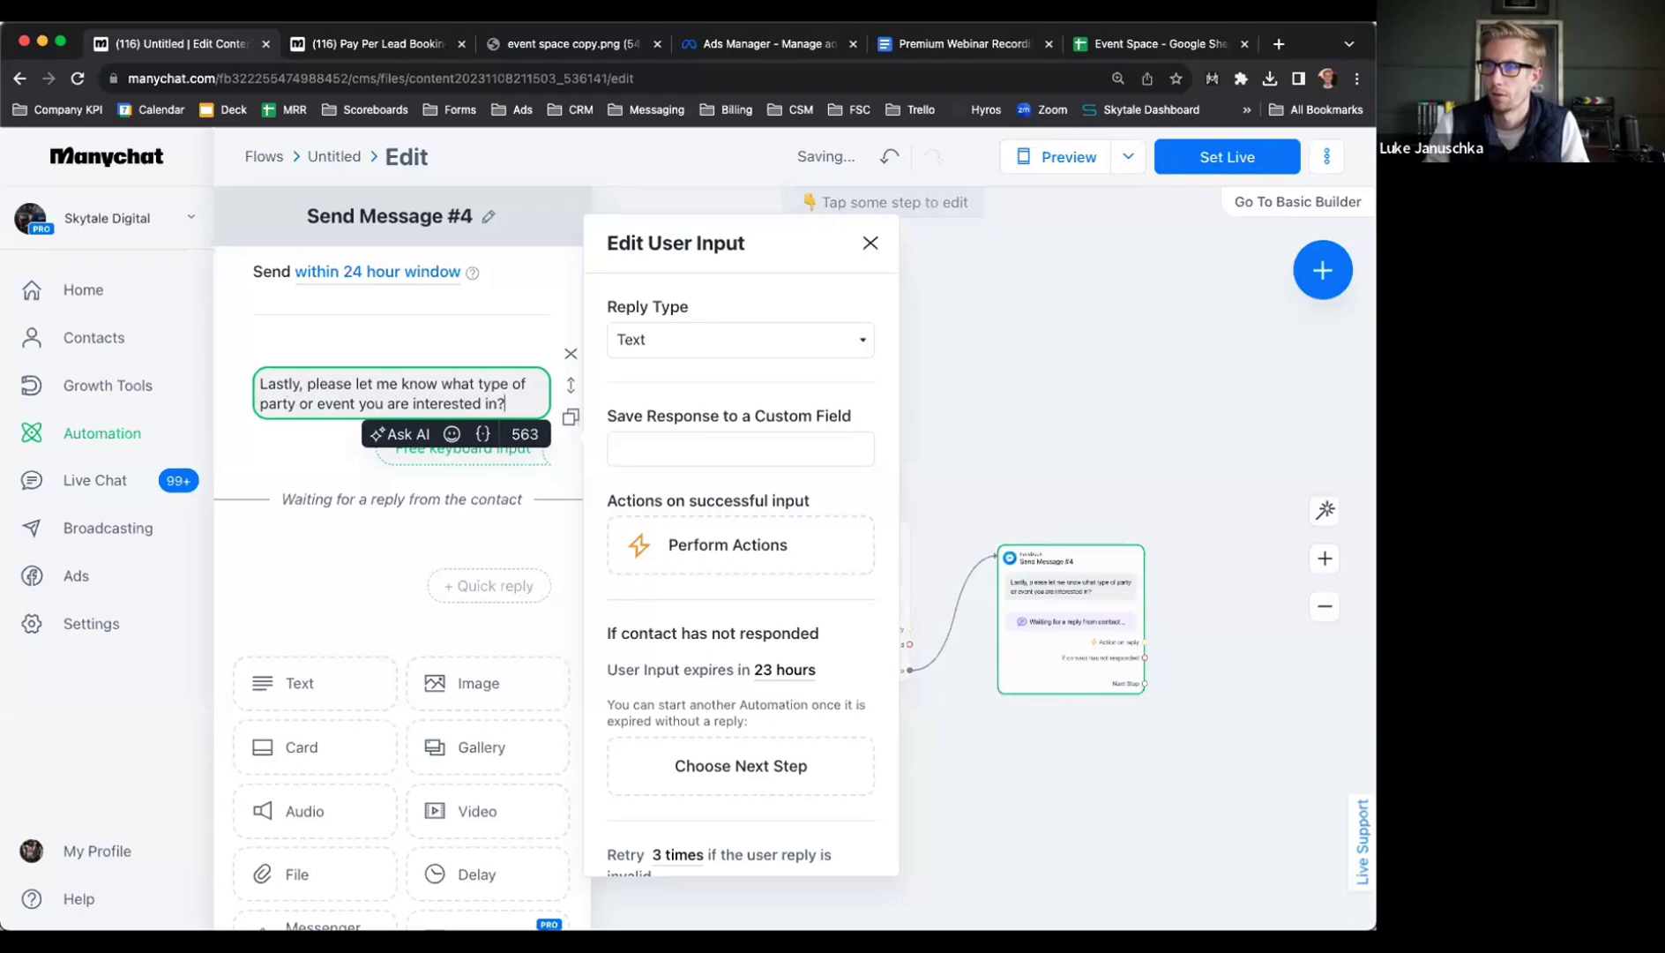
pyautogui.press('BackSpace')
pyautogui.write('. (brit')
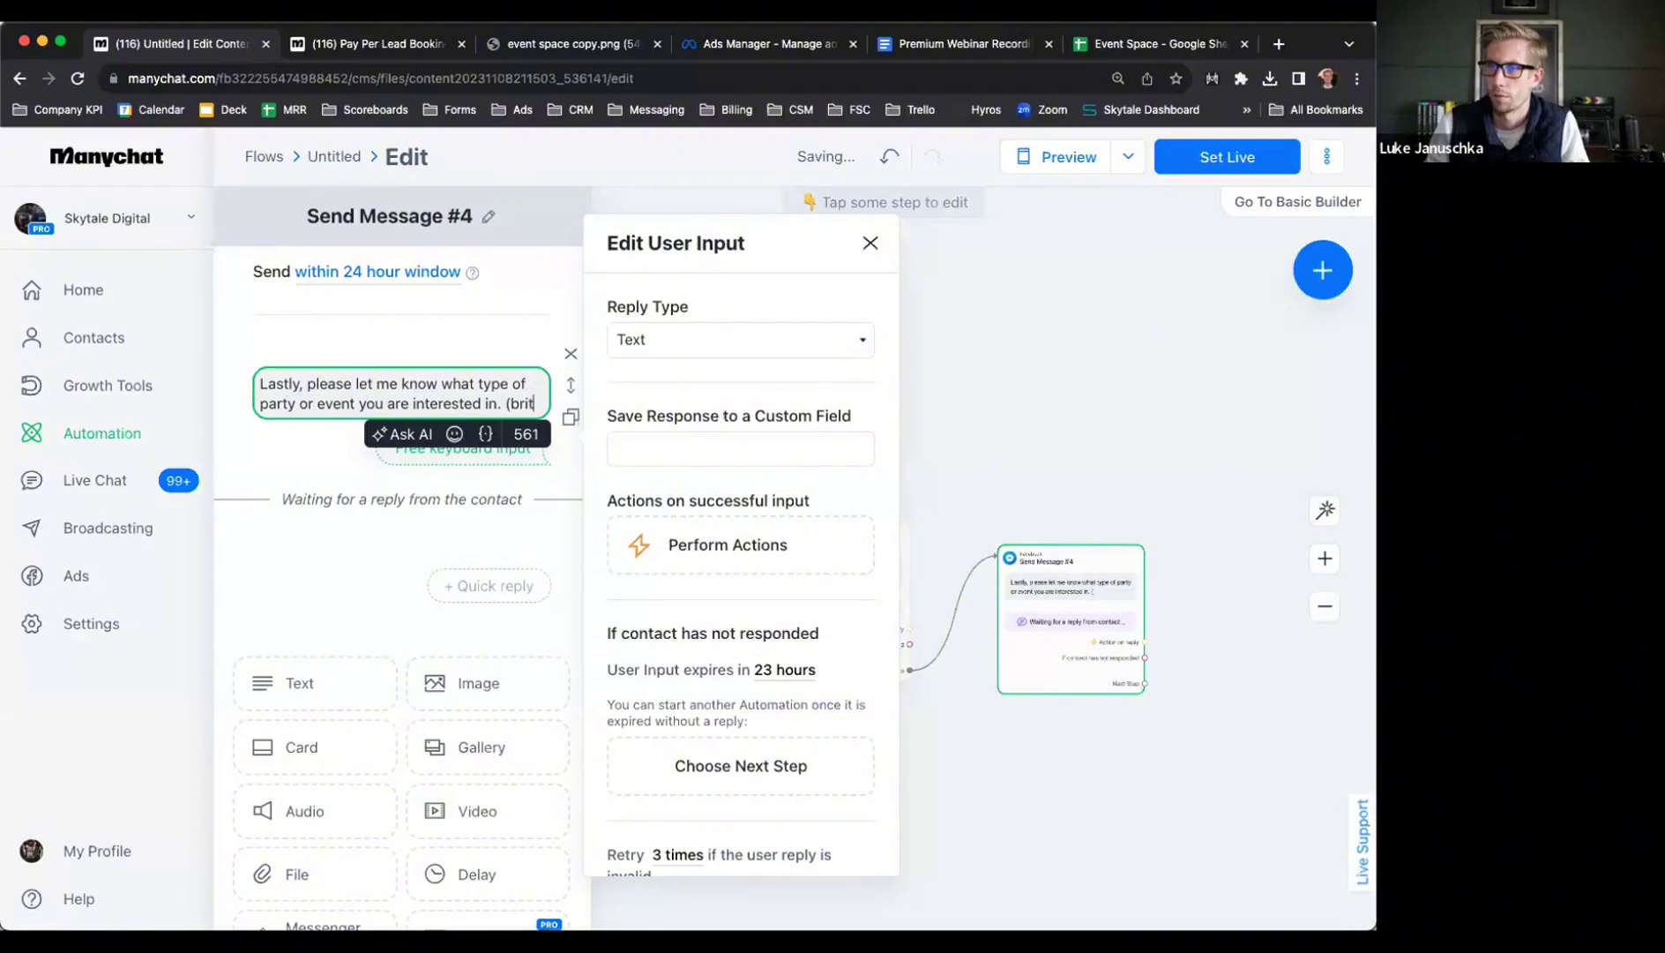
pyautogui.write('hday,')
pyautogui.press('BackSpace')
pyautogui.press('BackSpace')
pyautogui.press('BackSpace')
pyautogui.press('BackSpace')
pyautogui.press('BackSpace')
pyautogui.press('BackSpace')
pyautogui.press('BackSpace')
pyautogui.press('BackSpace')
pyautogui.press('BackSpace')
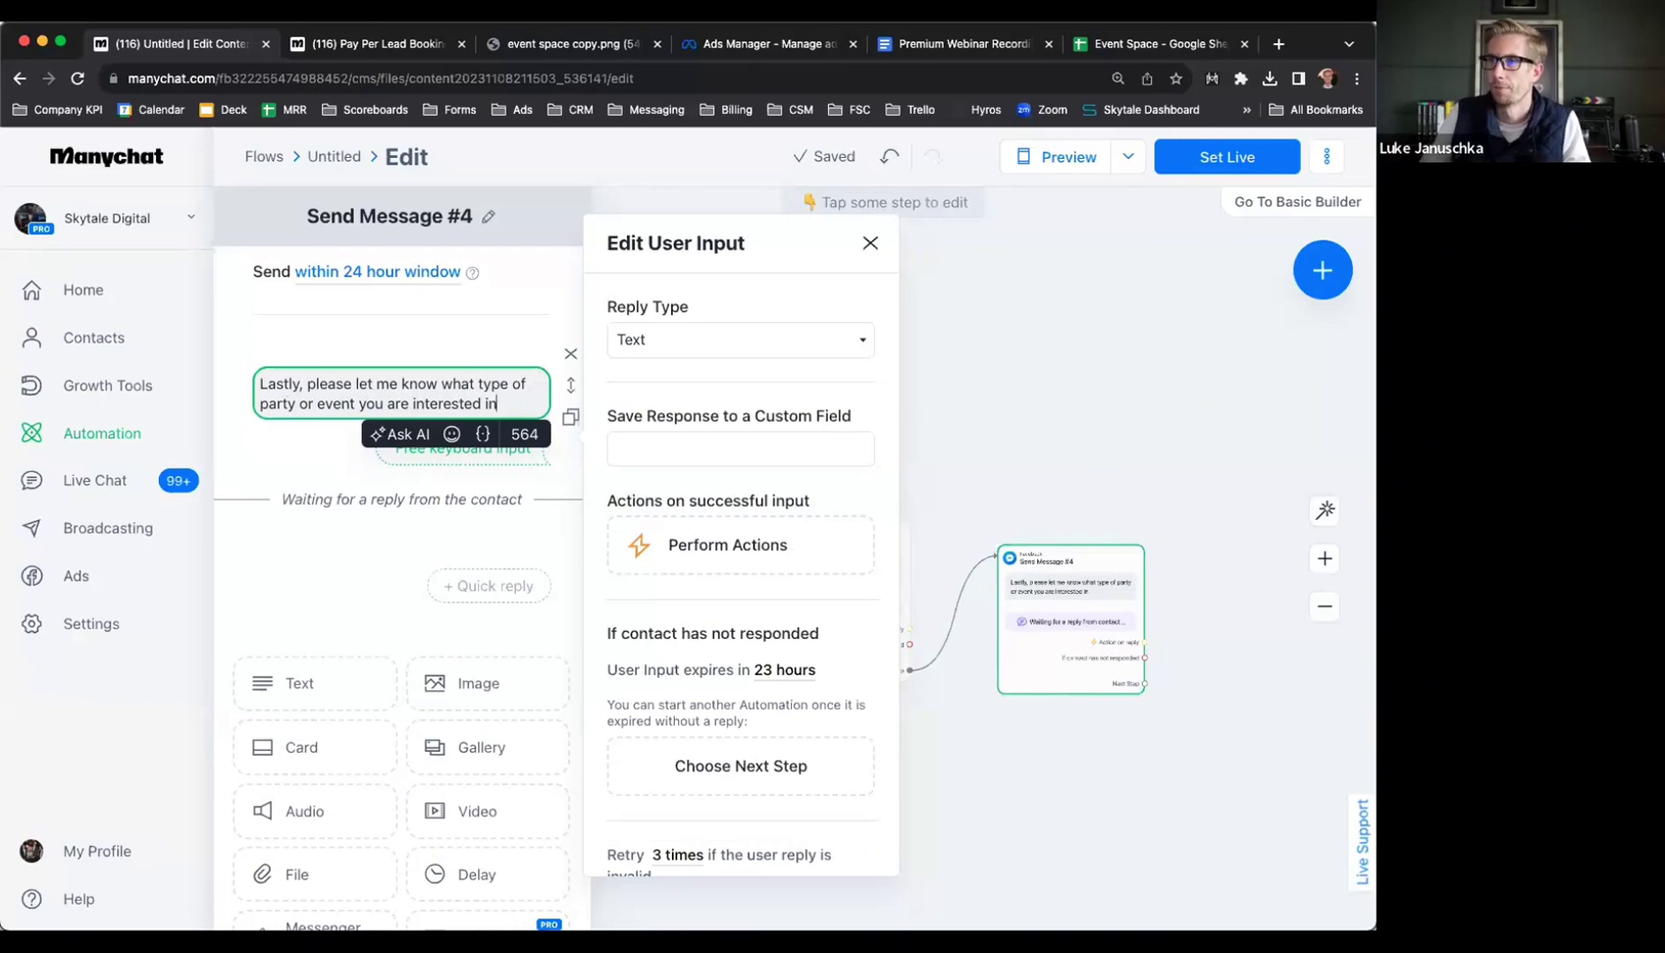
# Append a 👇 emoji to the event question and keep a Text reply type
pyautogui.click(315, 439)
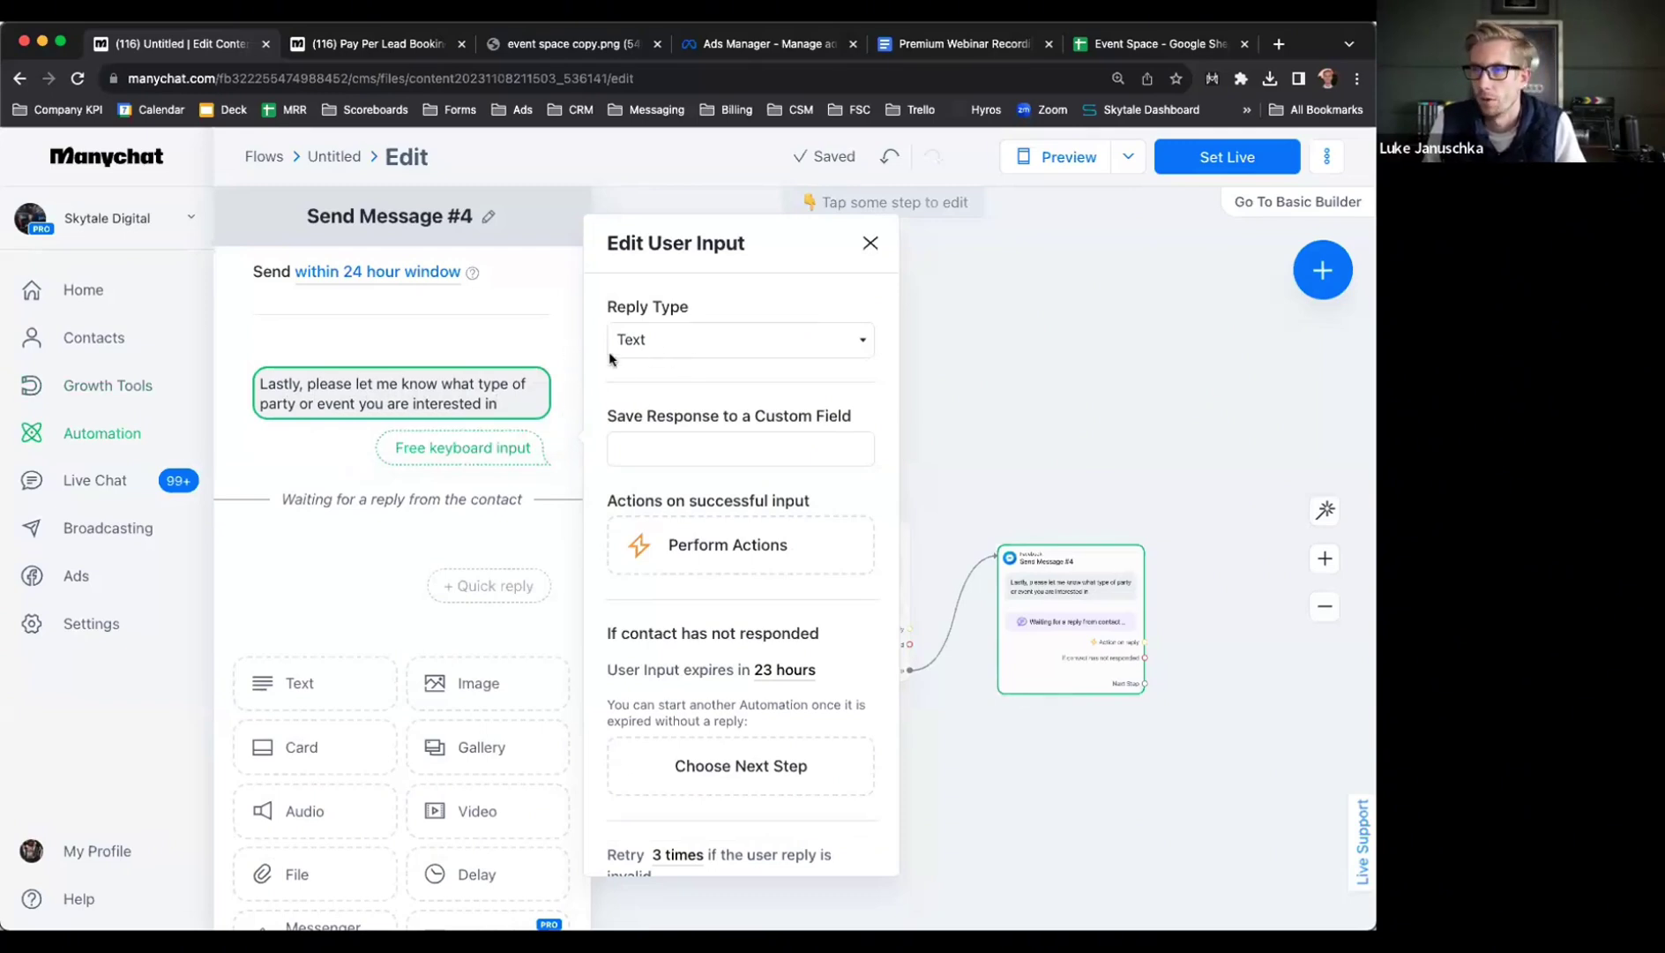
pyautogui.click(511, 405)
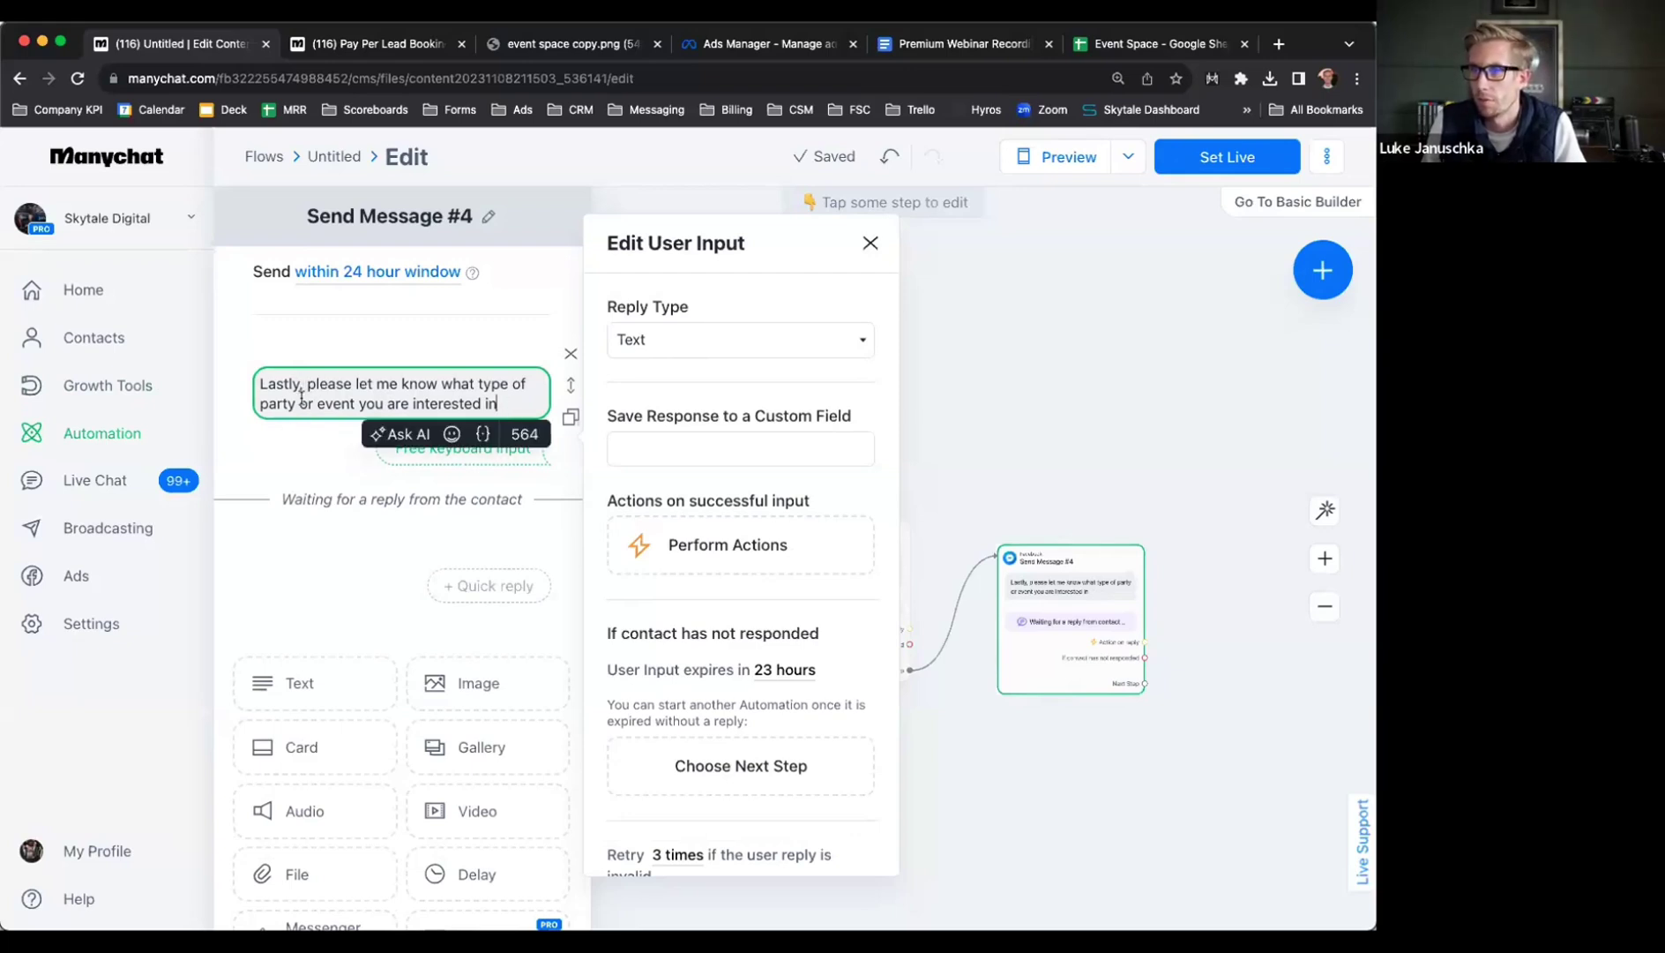
pyautogui.write('👇')
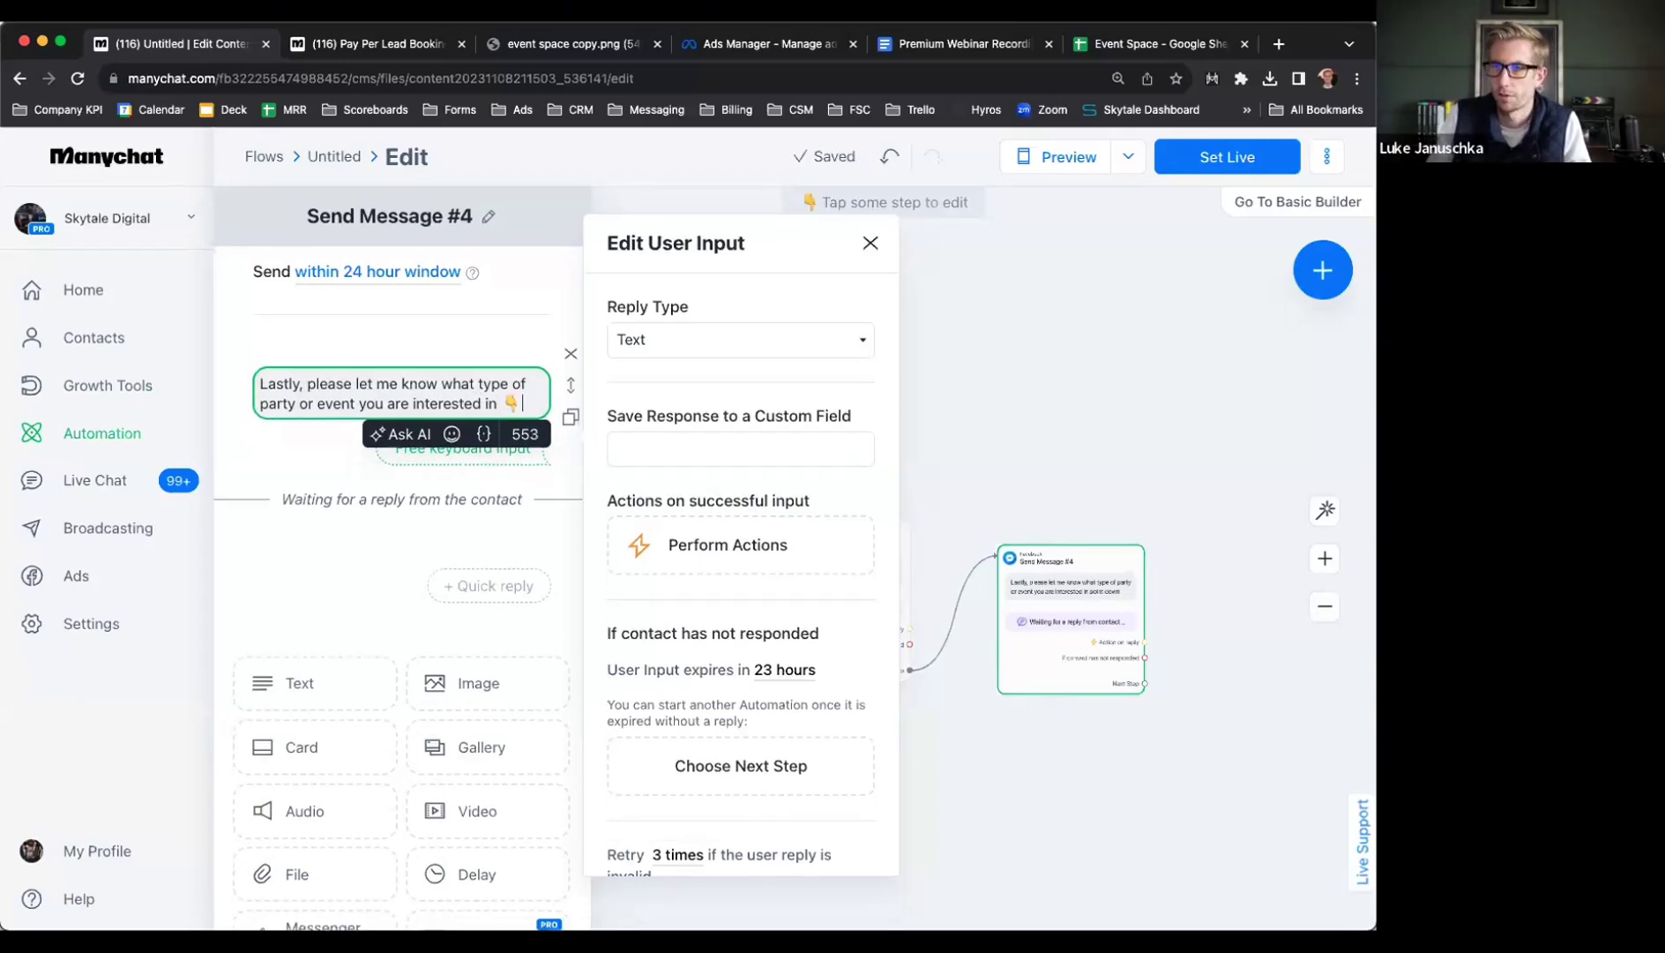
pyautogui.click(679, 334)
# Store the Text reply in a new Event Space Details user field in the User Fields folder
pyautogui.click(680, 343)
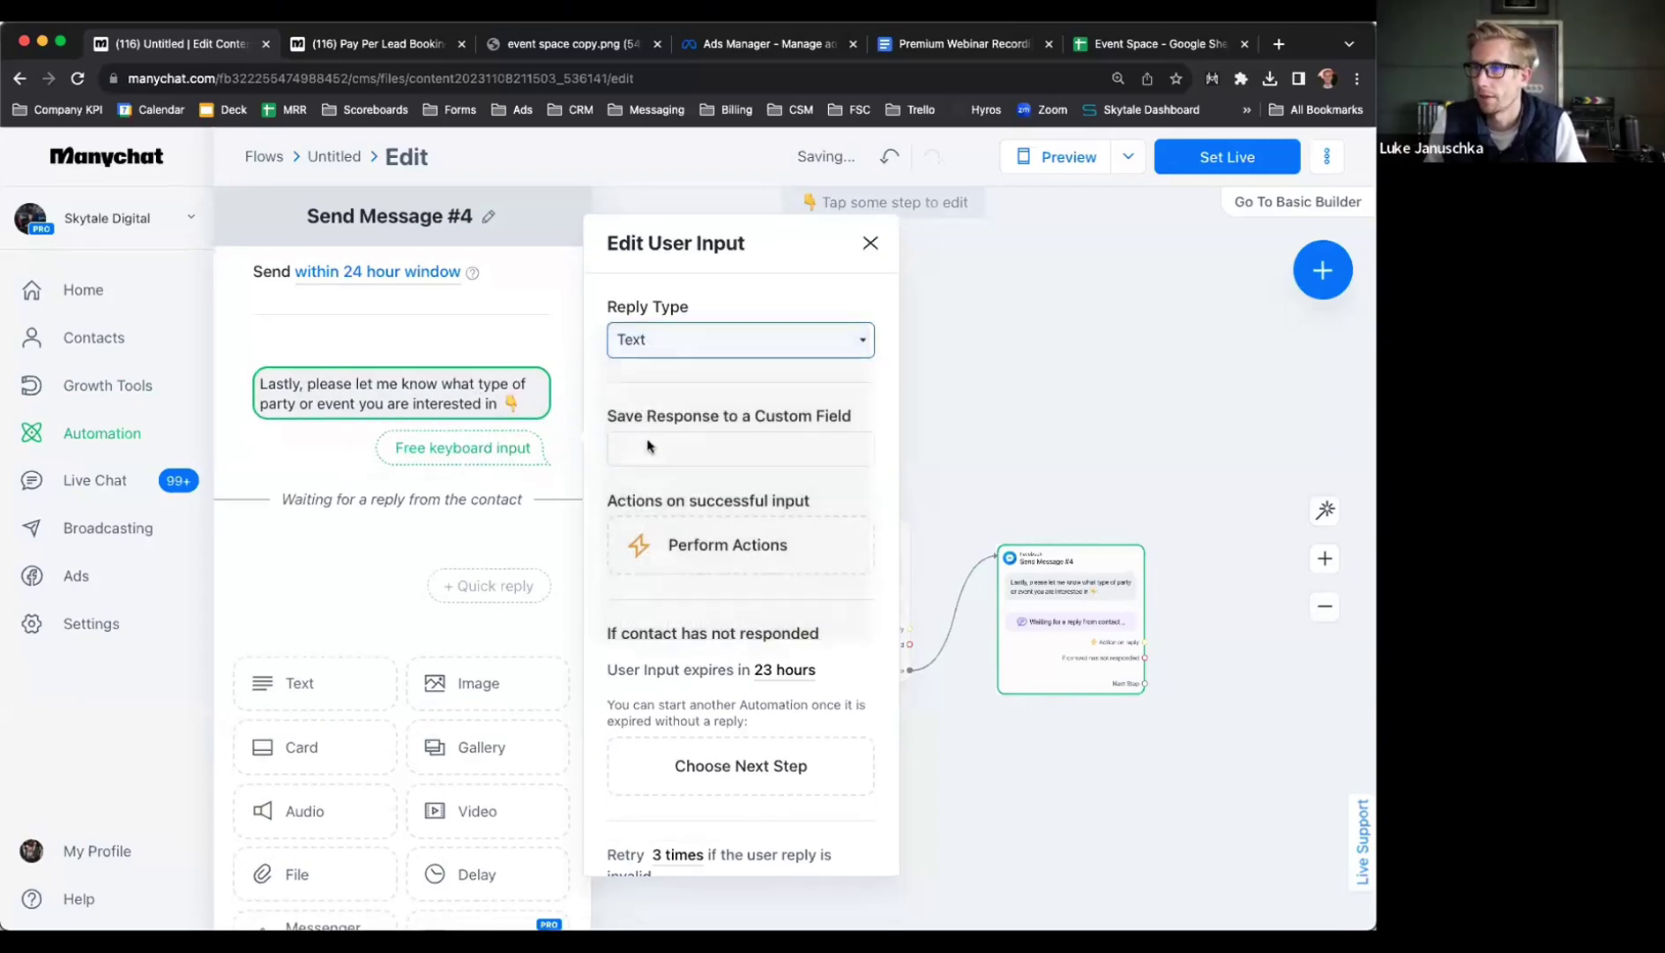
pyautogui.click(650, 447)
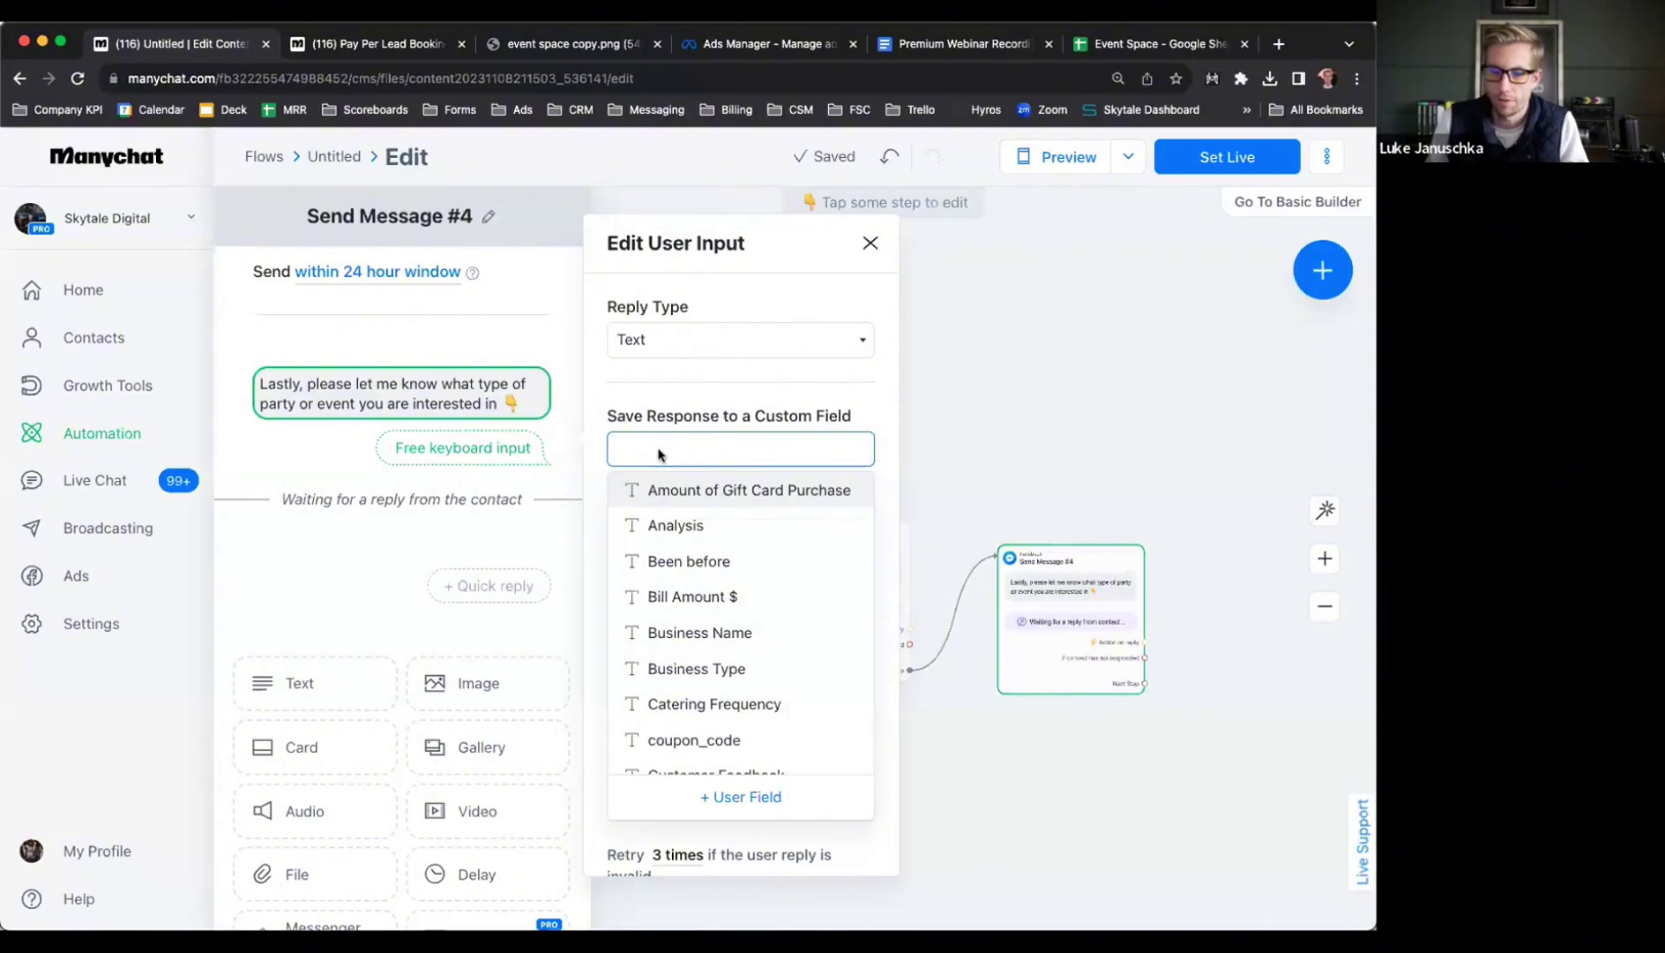
pyautogui.write('event s')
pyautogui.press('BackSpace')
pyautogui.press('BackSpace')
pyautogui.press('BackSpace')
pyautogui.press('BackSpace')
pyautogui.write('nt space')
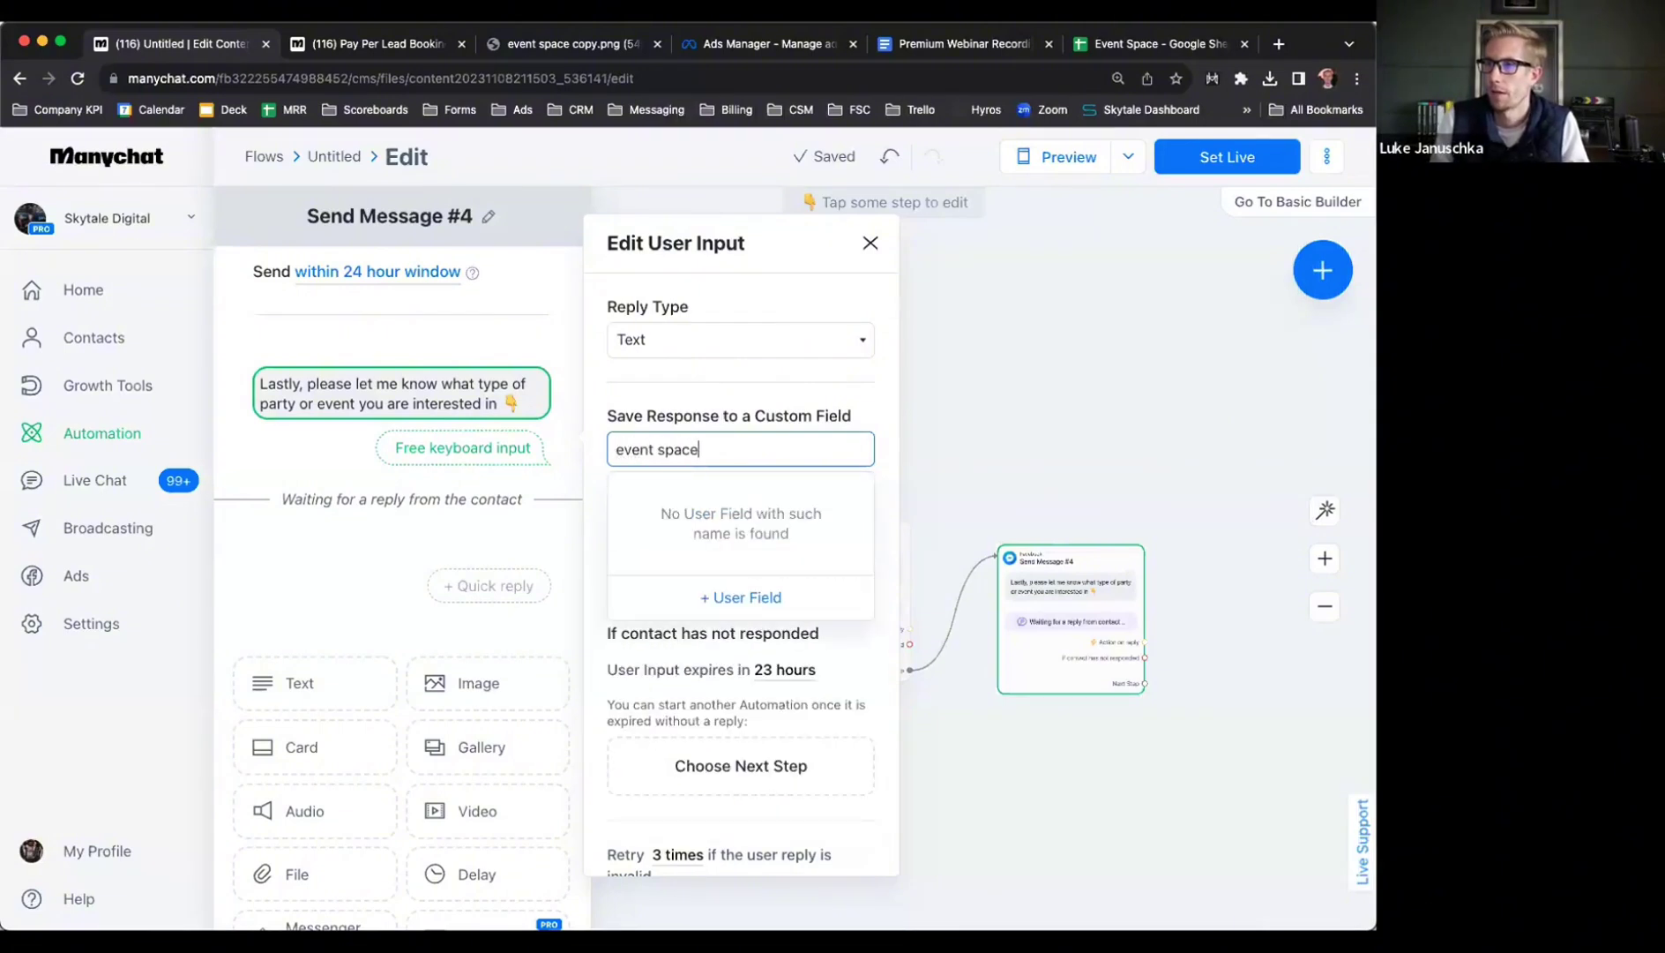
pyautogui.write(' details')
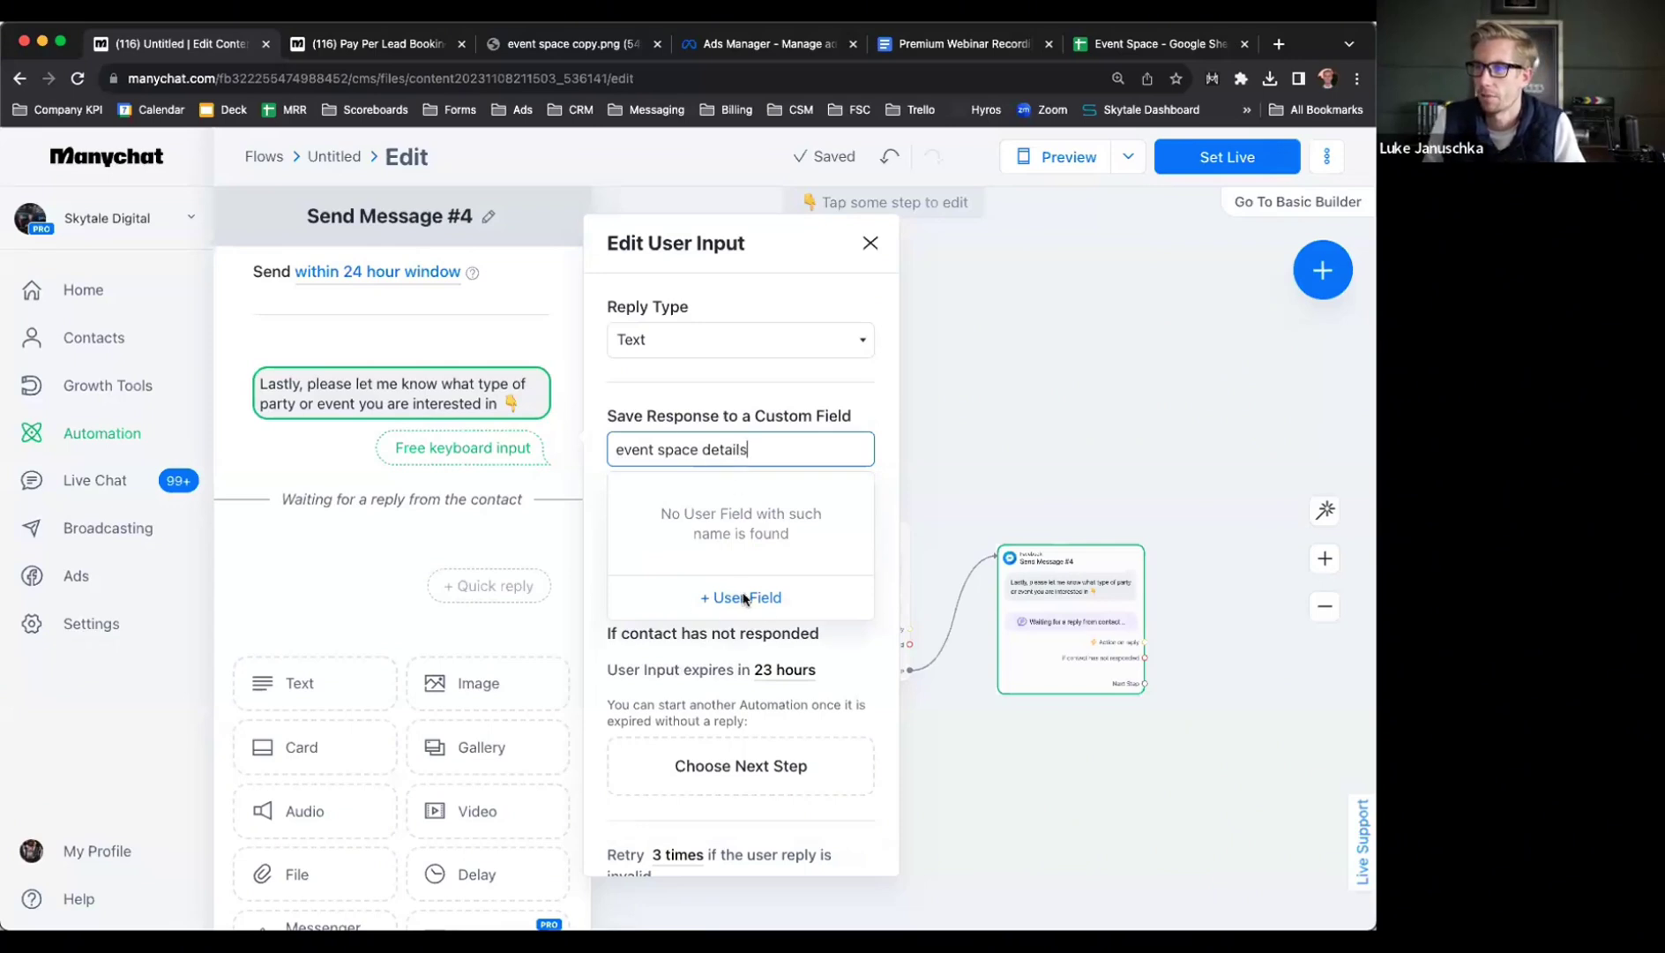
pyautogui.click(744, 597)
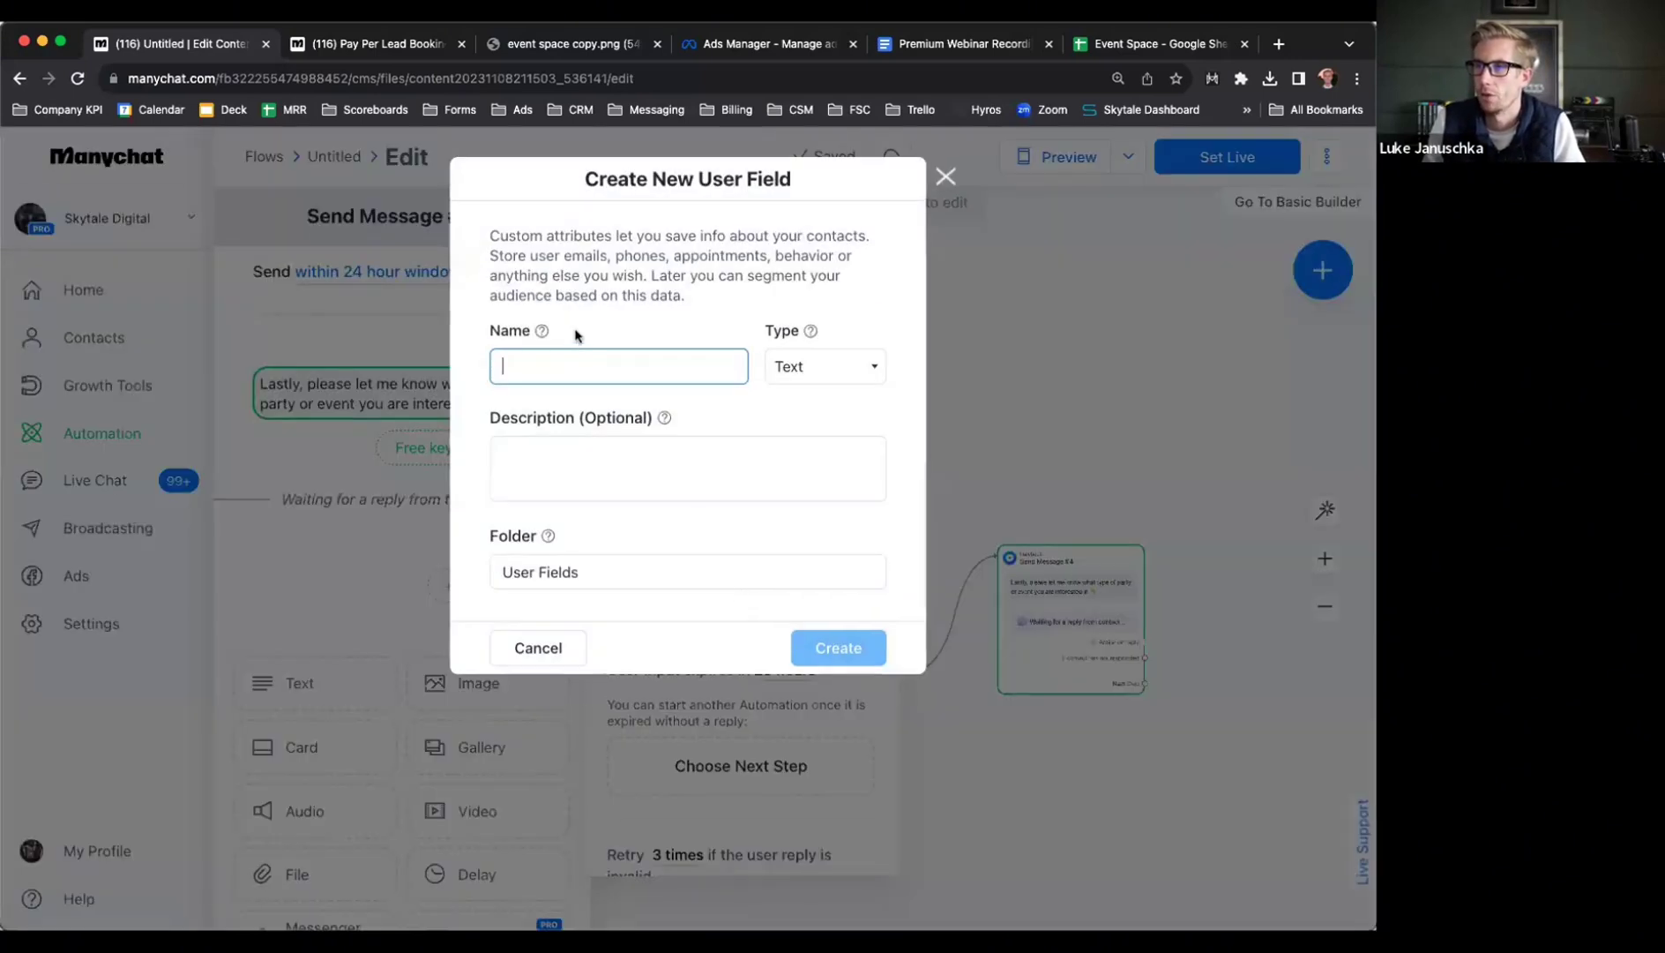
pyautogui.write('Event Space Details')
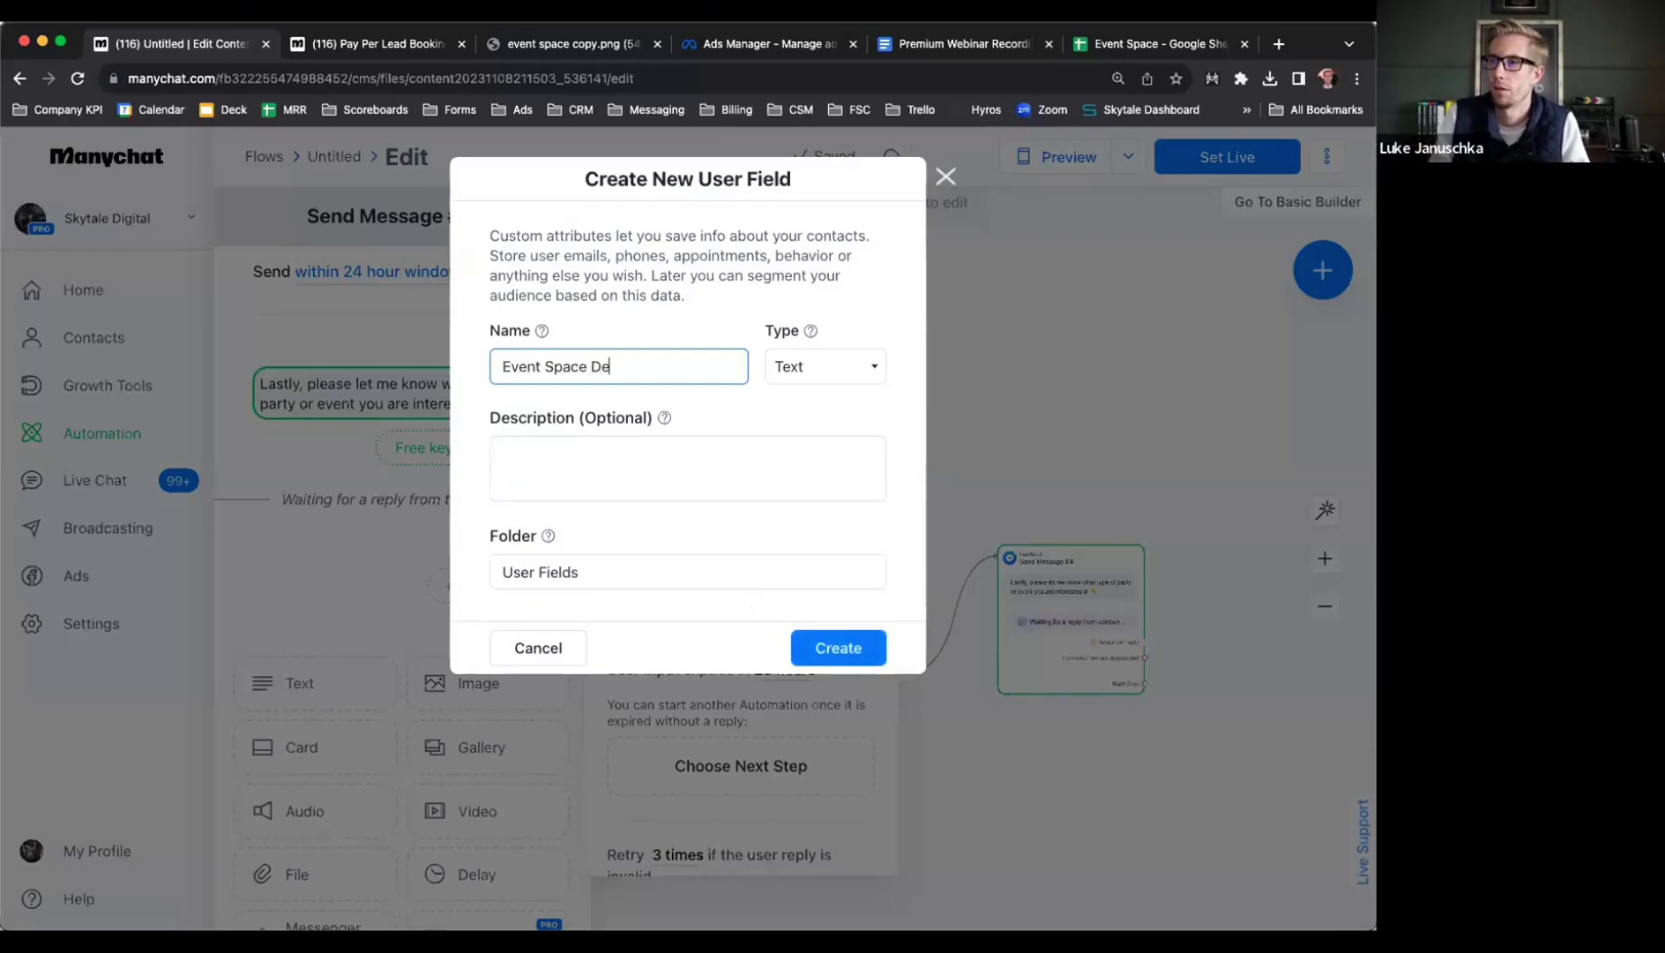
pyautogui.click(617, 565)
pyautogui.click(687, 613)
pyautogui.click(821, 644)
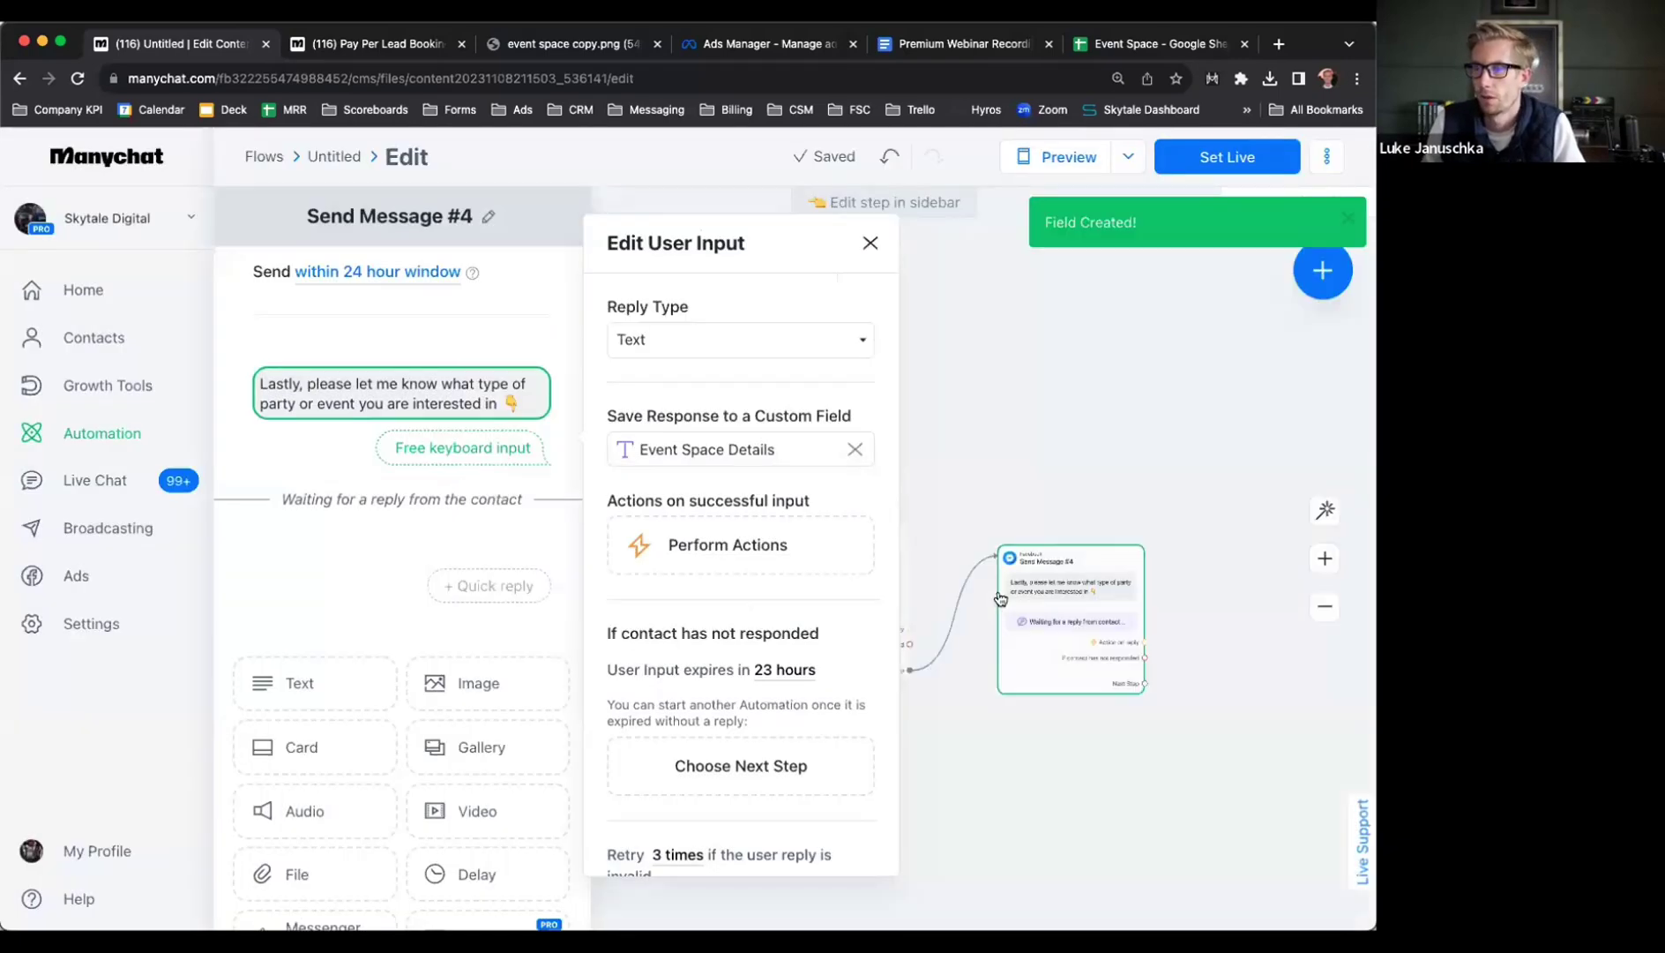
# Add a new Messenger message step after the event-type question
pyautogui.click(1019, 448)
pyautogui.moveTo(1156, 453); pyautogui.dragTo(863, 443)
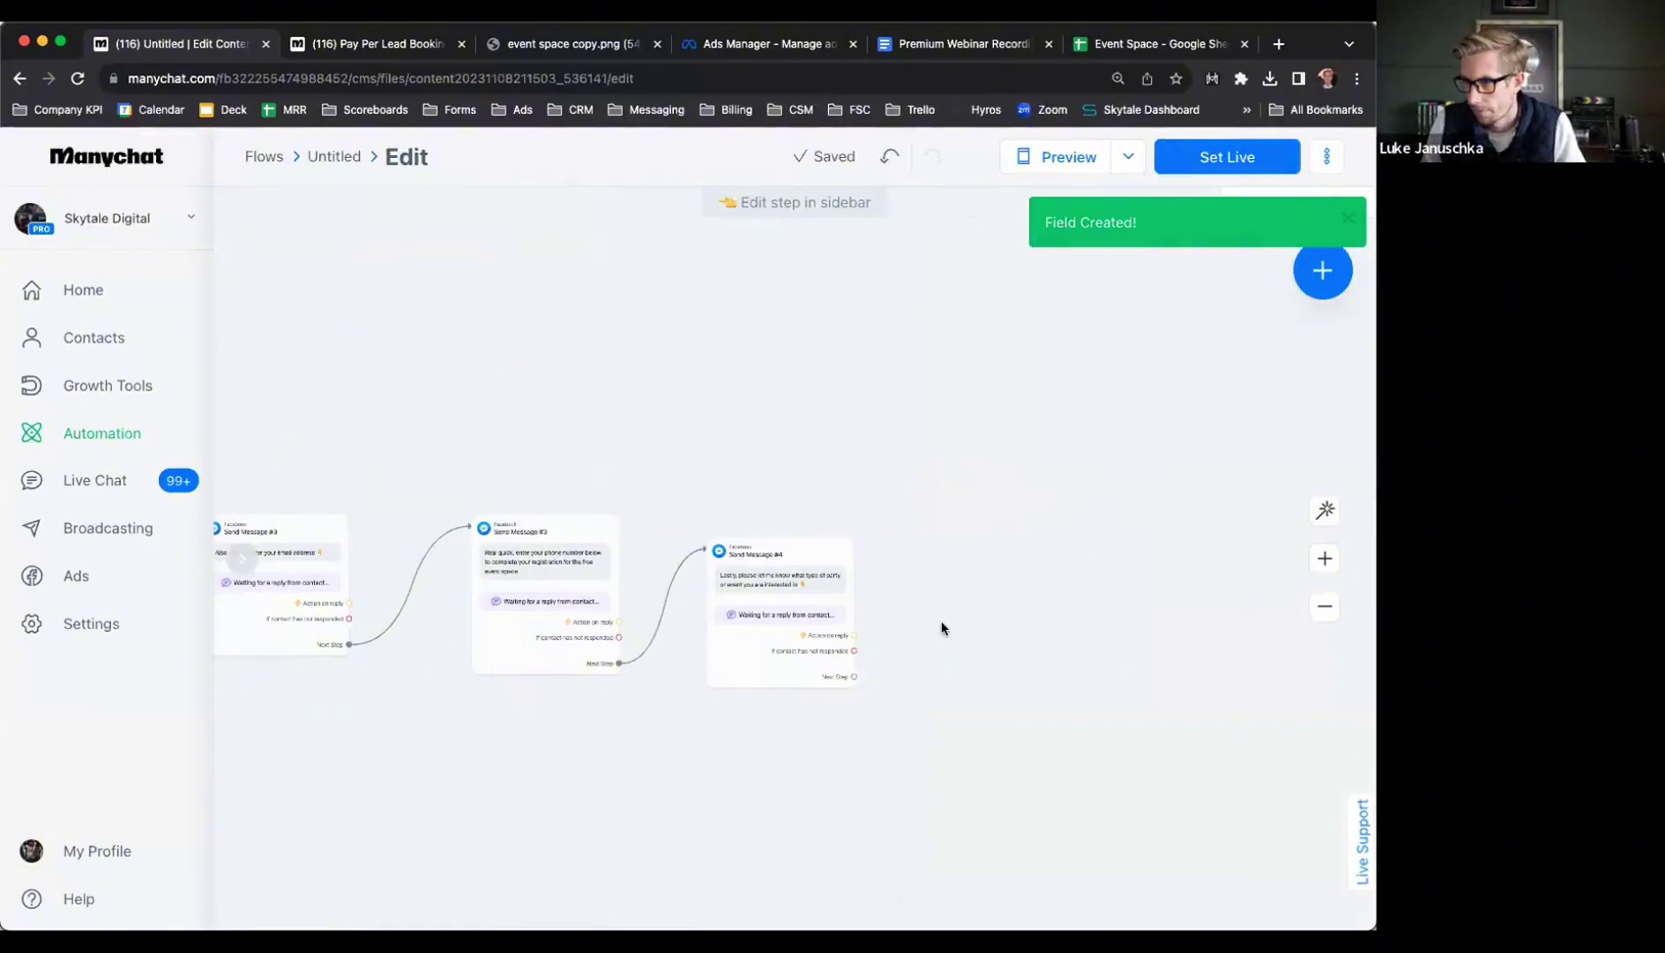
pyautogui.scroll(3, 944, 617)
pyautogui.moveTo(815, 701); pyautogui.dragTo(979, 491)
pyautogui.click(1030, 496)
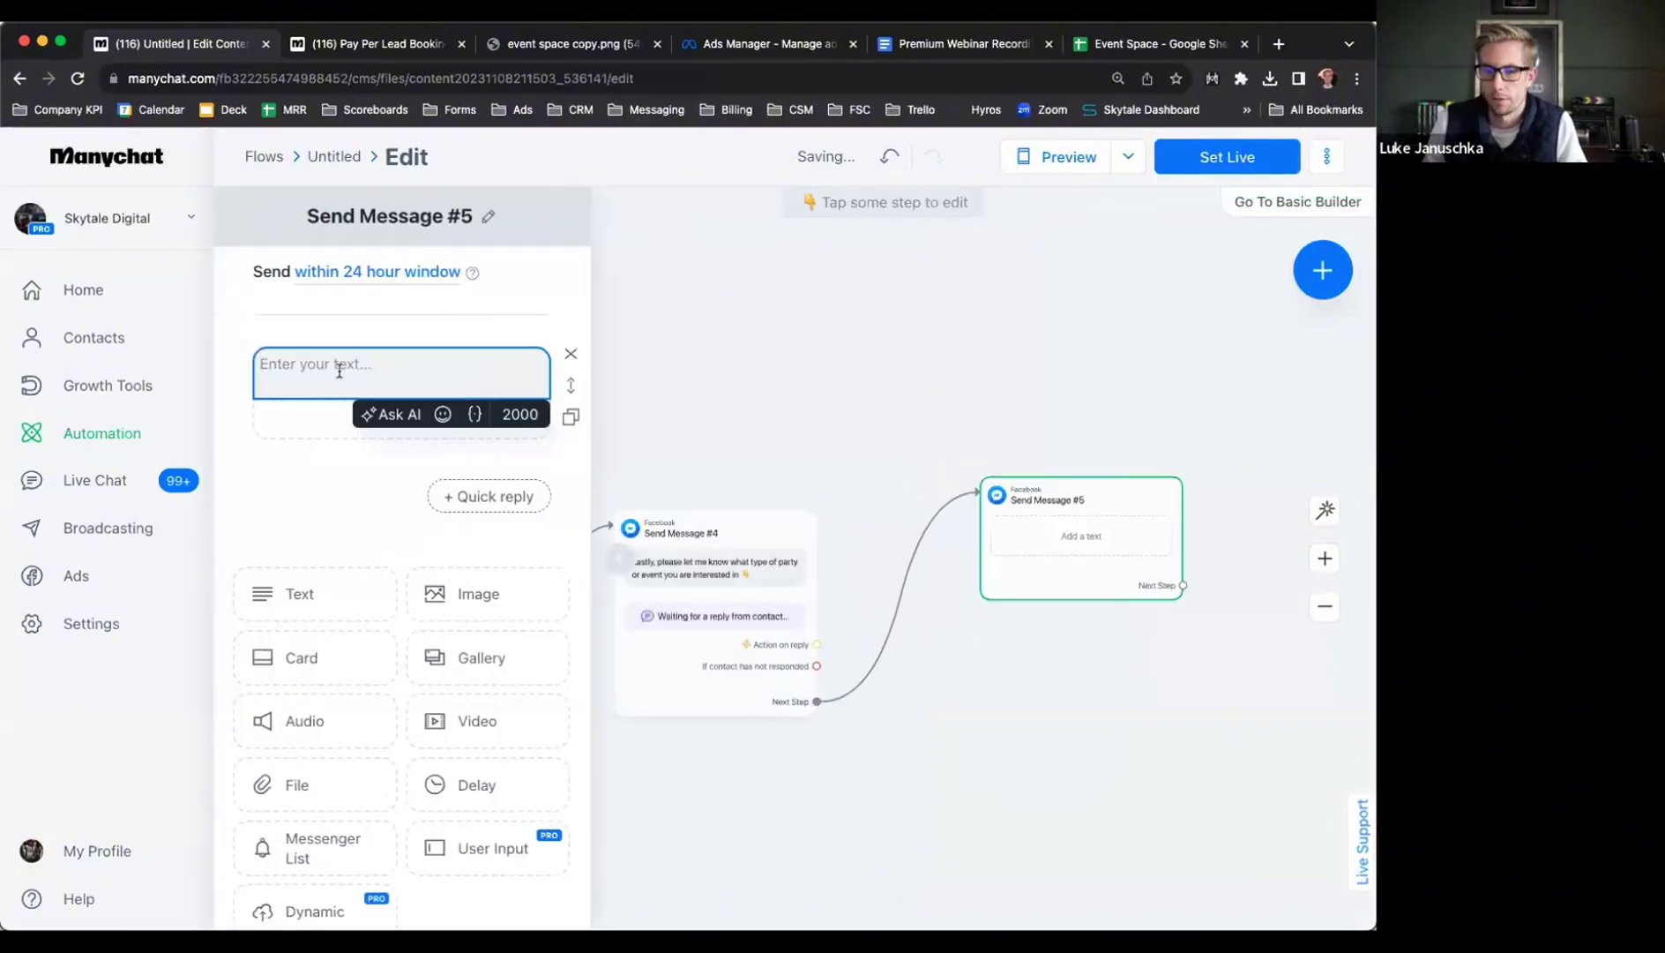
# Write 'Thank you' with the First Name variable, then invite a call to reserve the event space
pyautogui.write('Thank you')
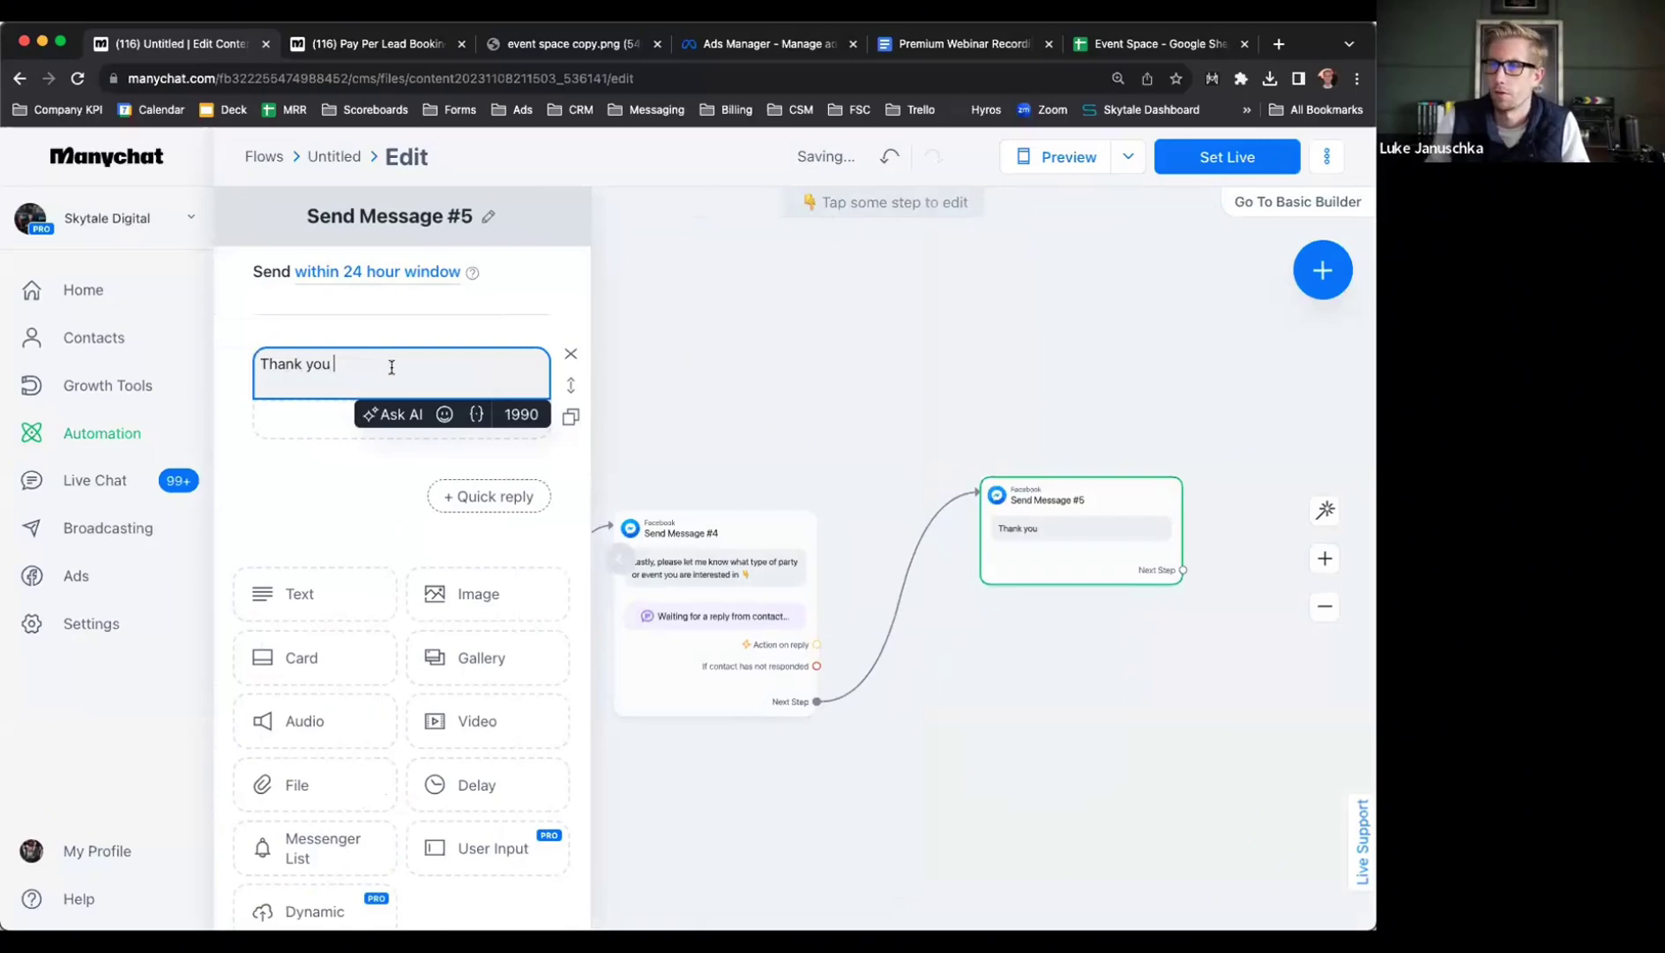
pyautogui.click(471, 414)
pyautogui.click(506, 510)
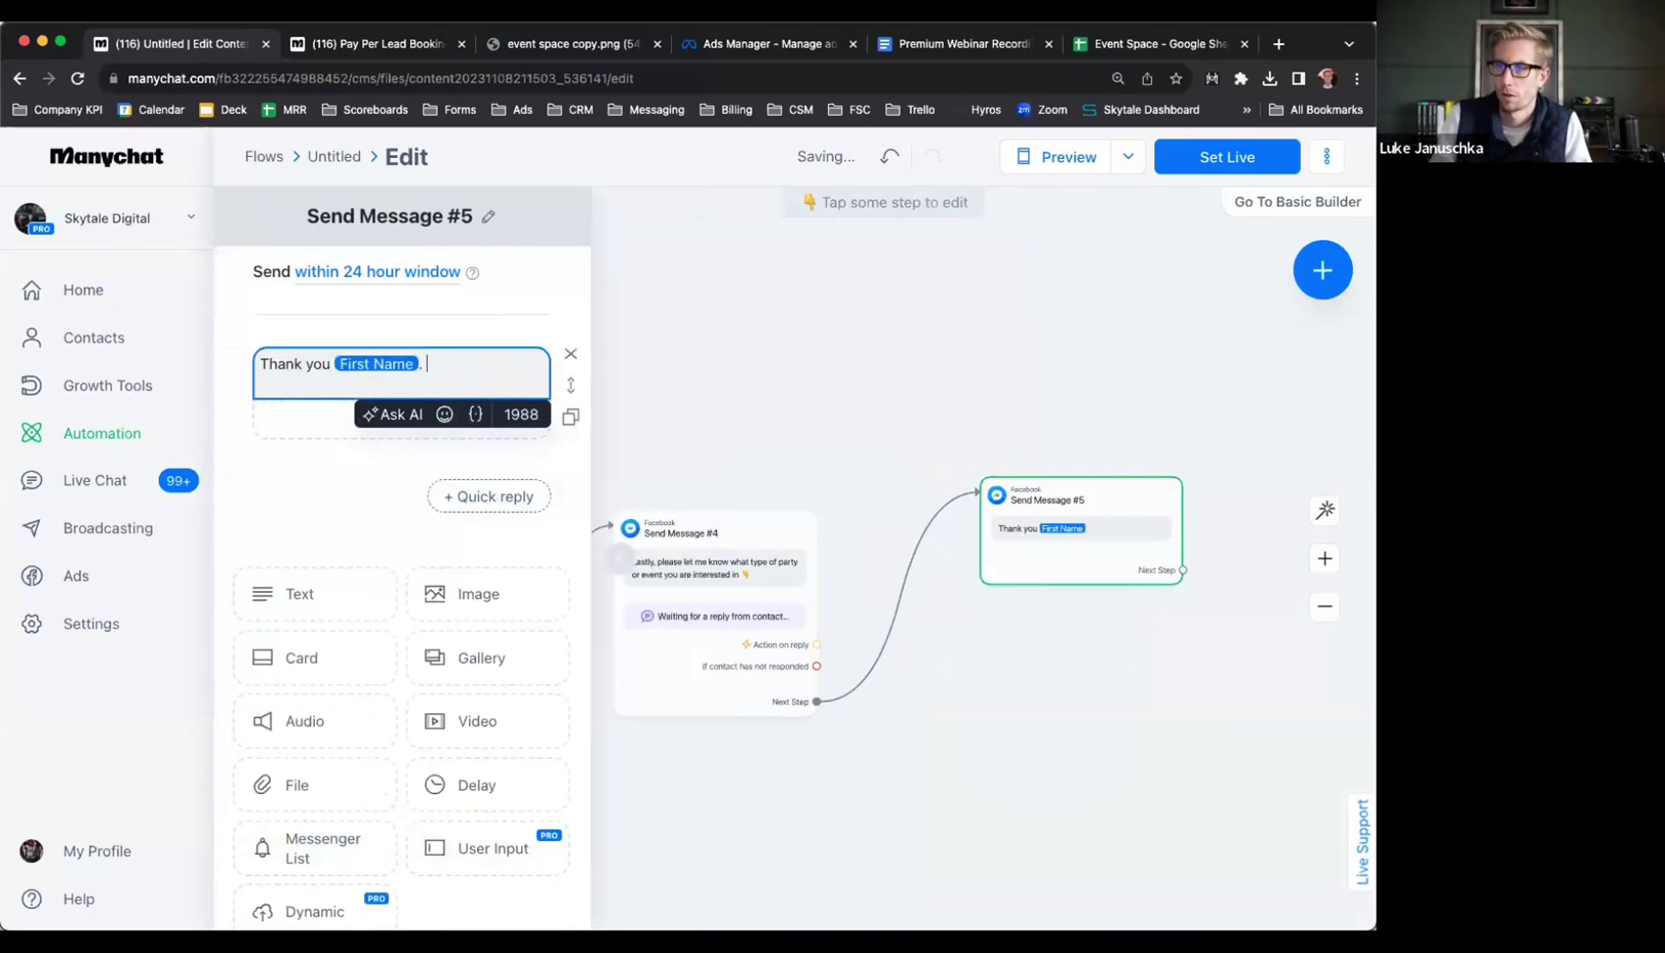
pyautogui.write('You can give us a clall to d')
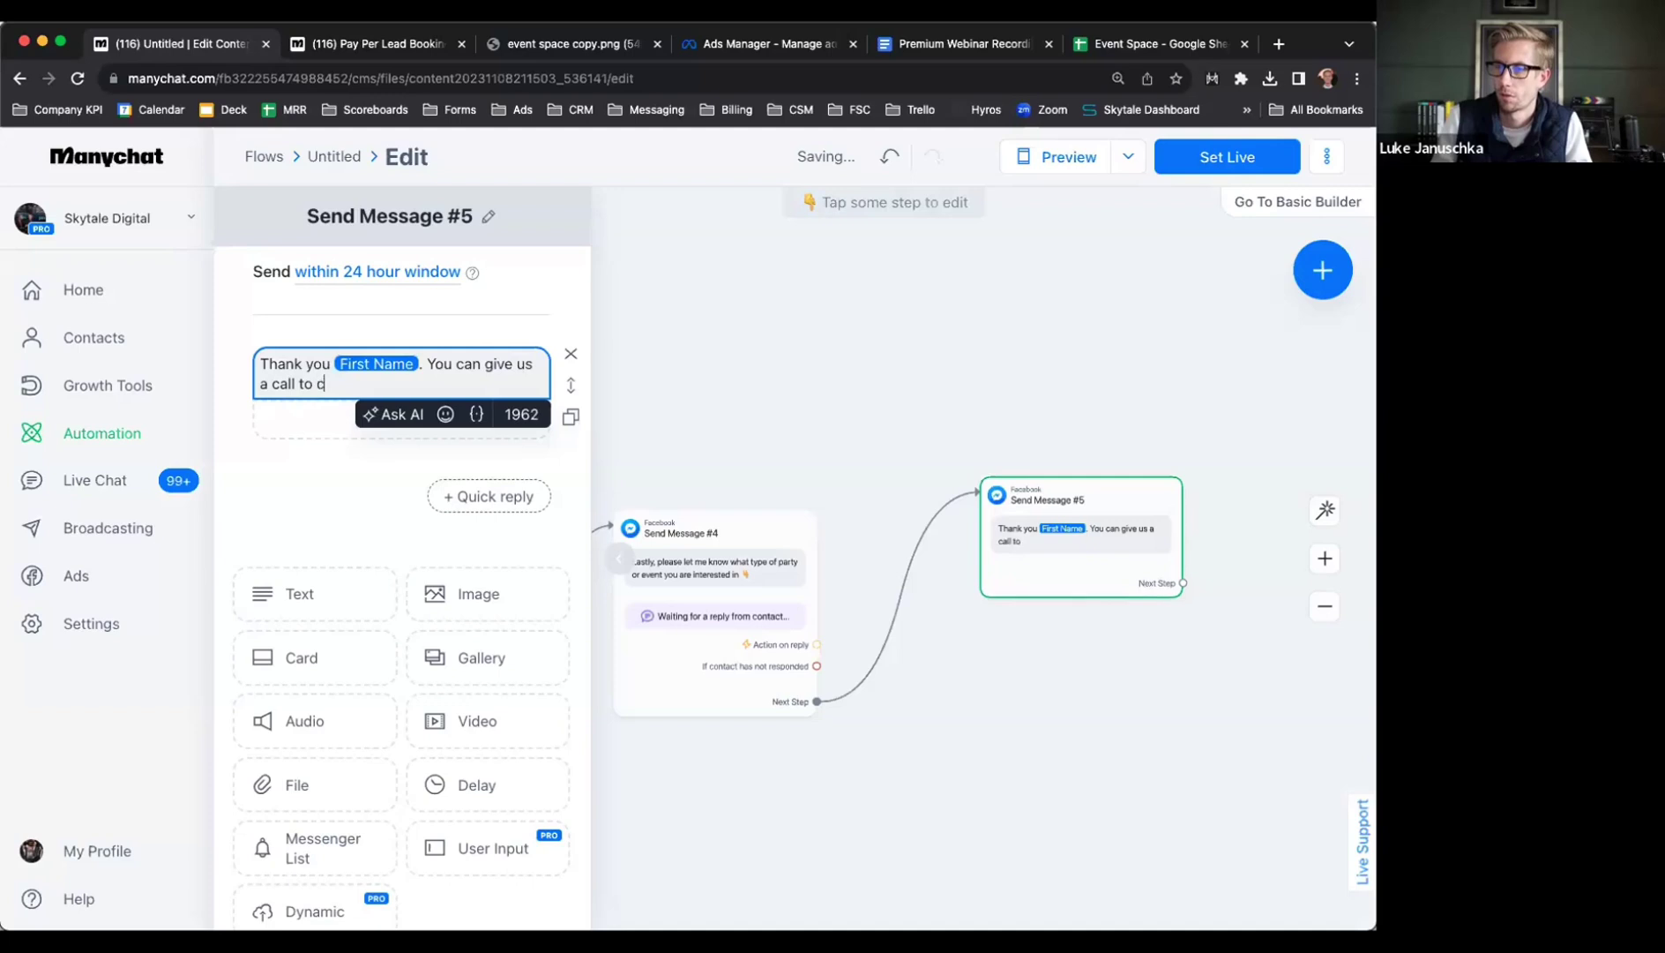
pyautogui.write(' to reserve your event space.')
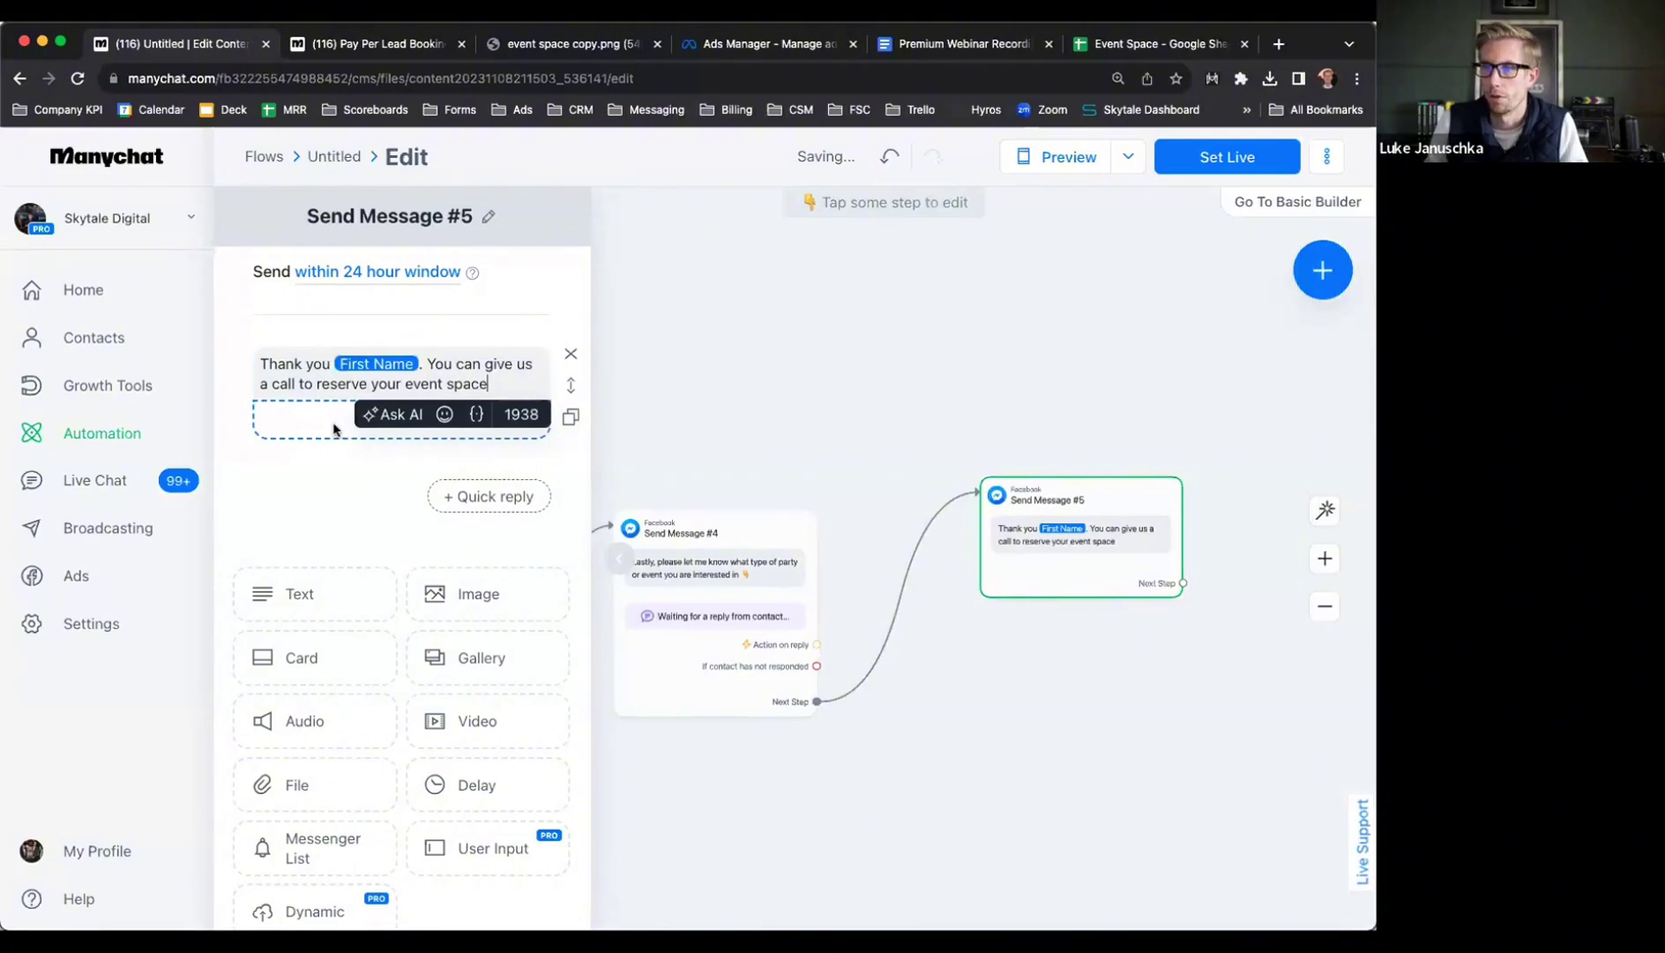
pyautogui.click(1279, 44)
# Search Google for 'skytale digtla' and select the phone number in its business profile
pyautogui.write('skytale digtla')
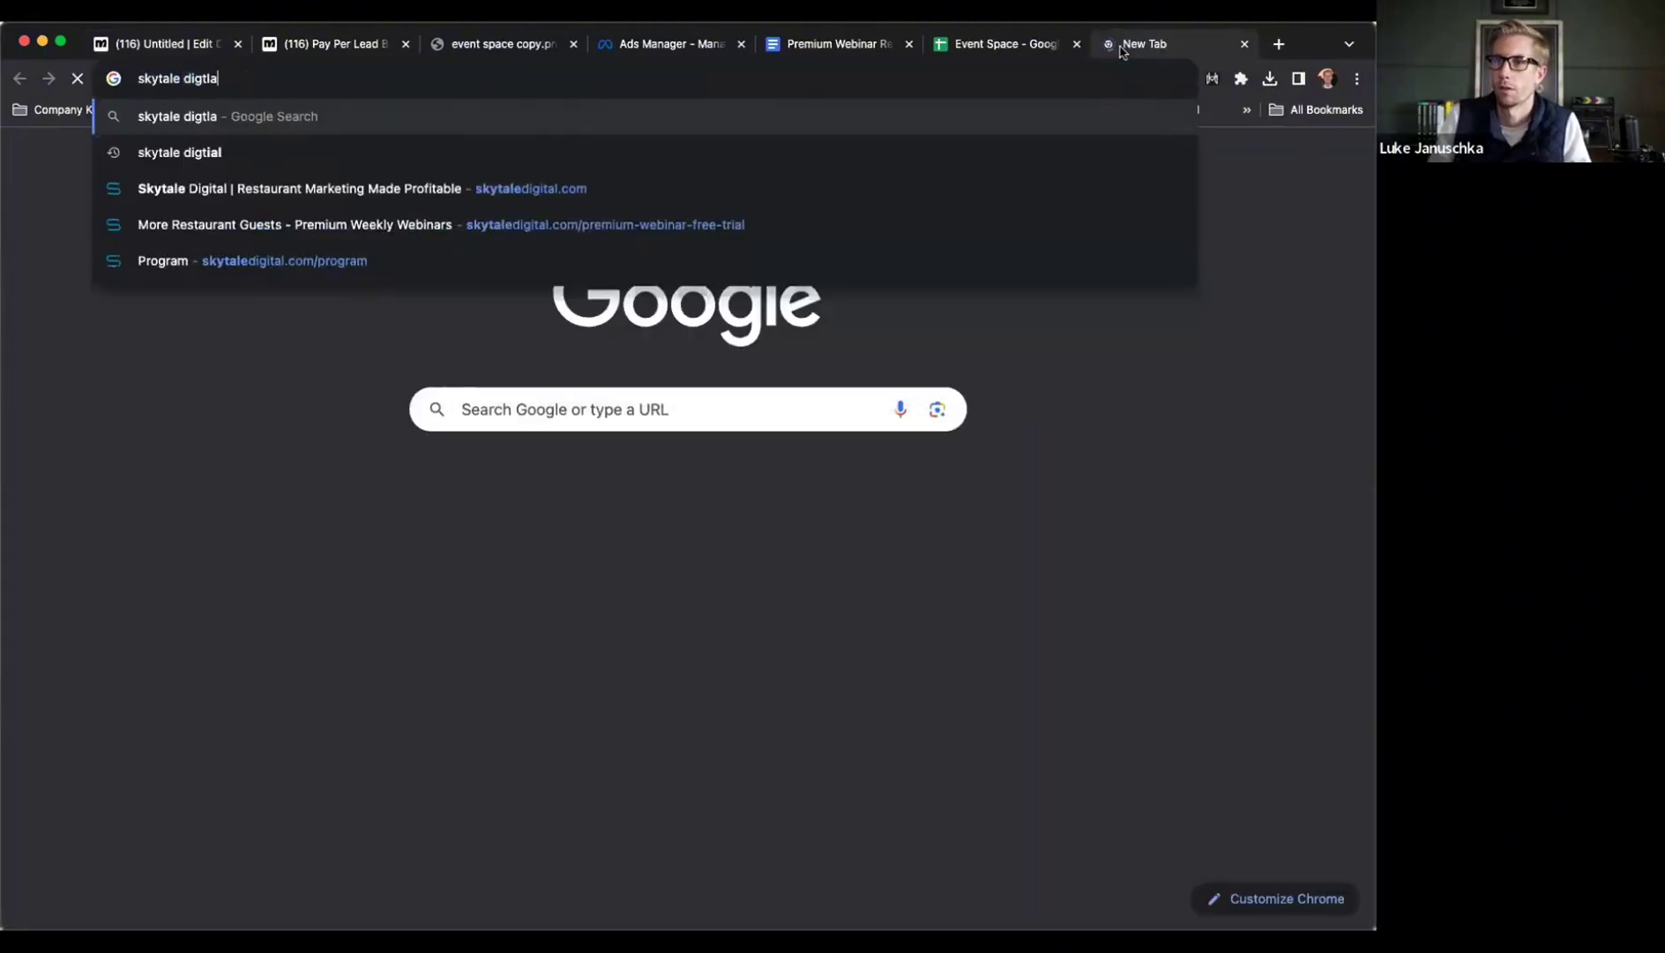
pyautogui.press('Return')
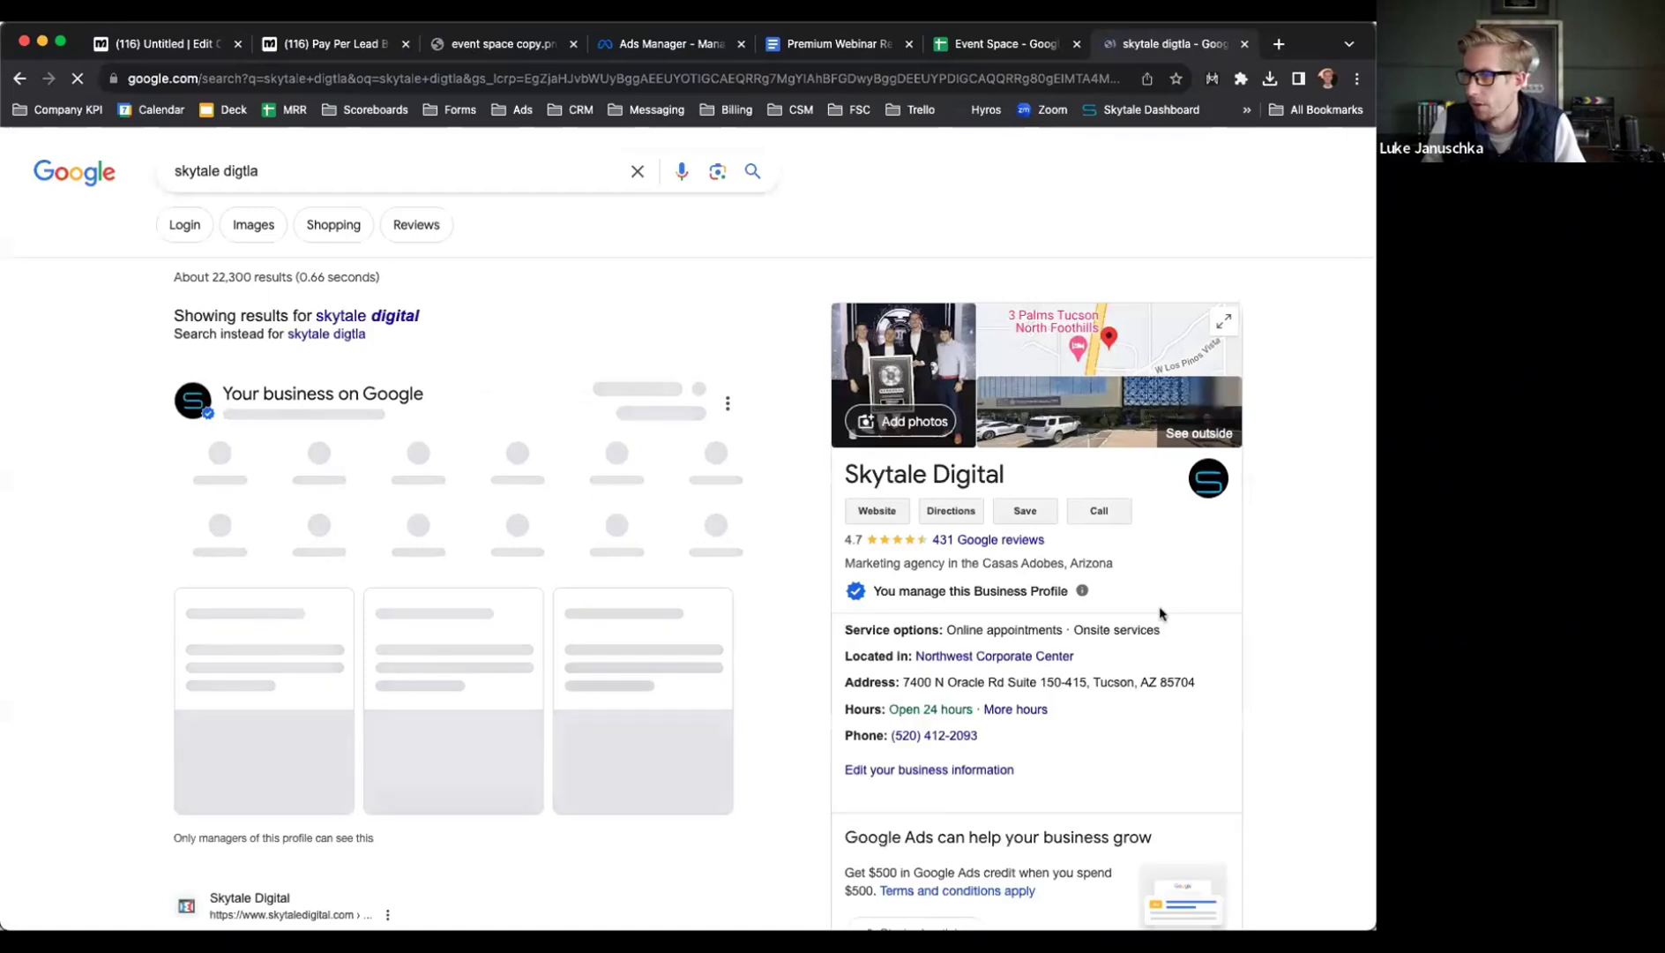
pyautogui.scroll(-2, 1065, 610)
pyautogui.scroll(-1, 1065, 611)
pyautogui.moveTo(996, 383); pyautogui.dragTo(891, 556)
pyautogui.press('super+c')
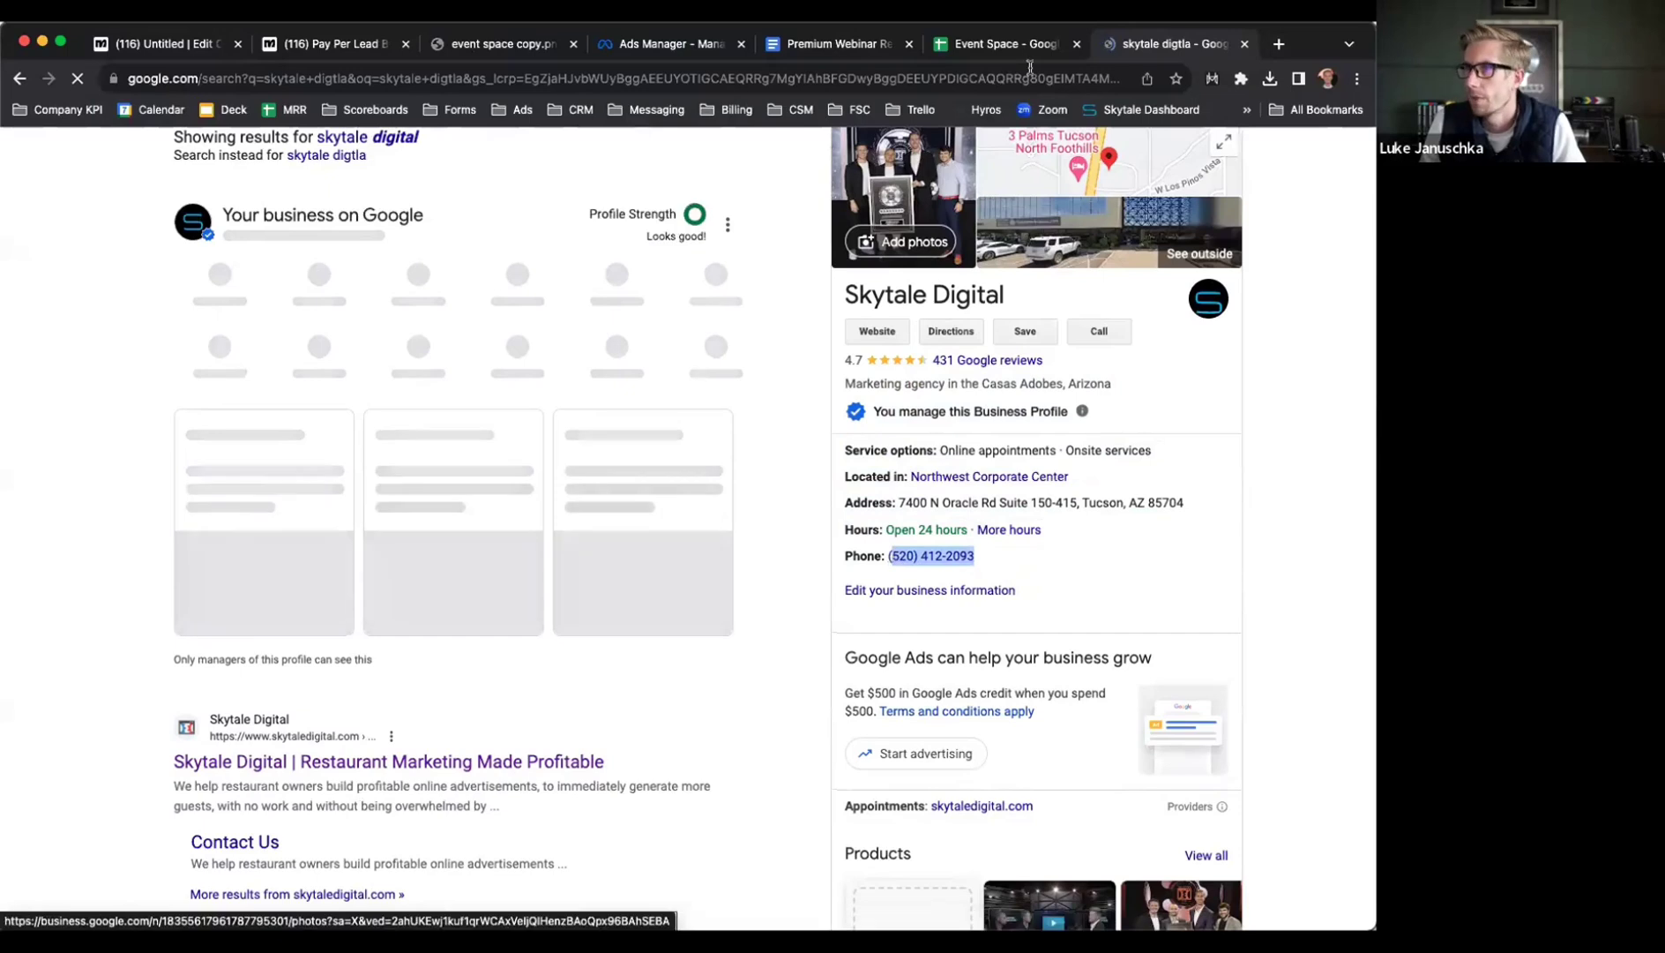
# Add a Call button to the closing message that dials the pasted business phone number
pyautogui.click(340, 53)
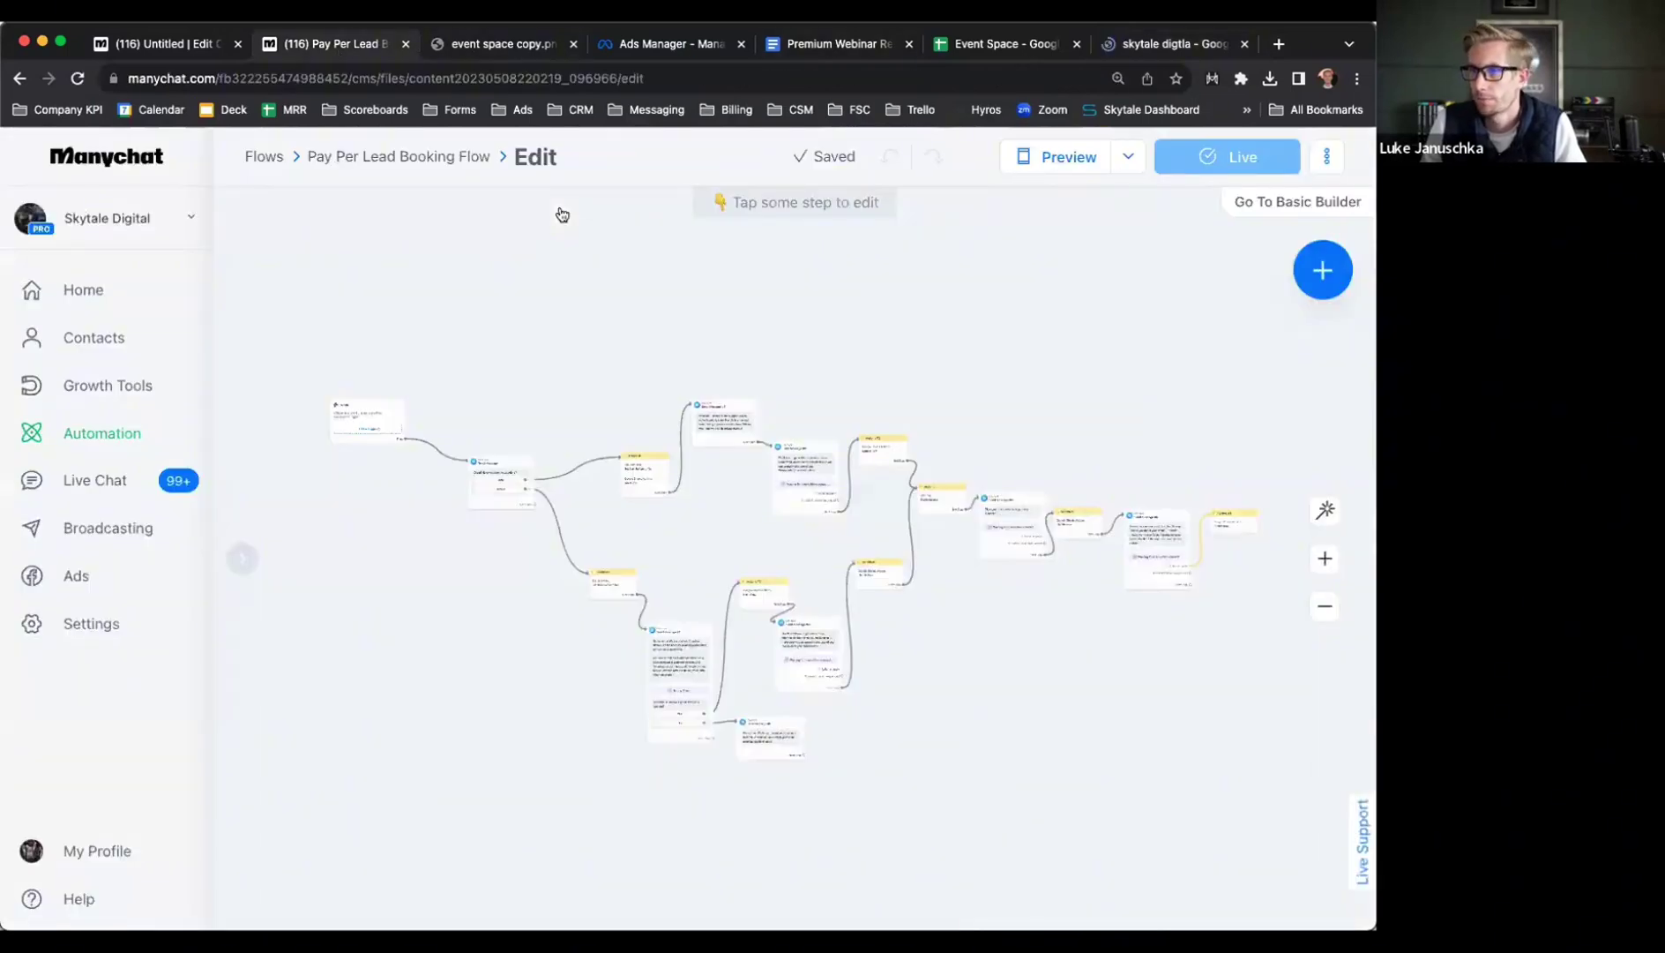
pyautogui.click(179, 53)
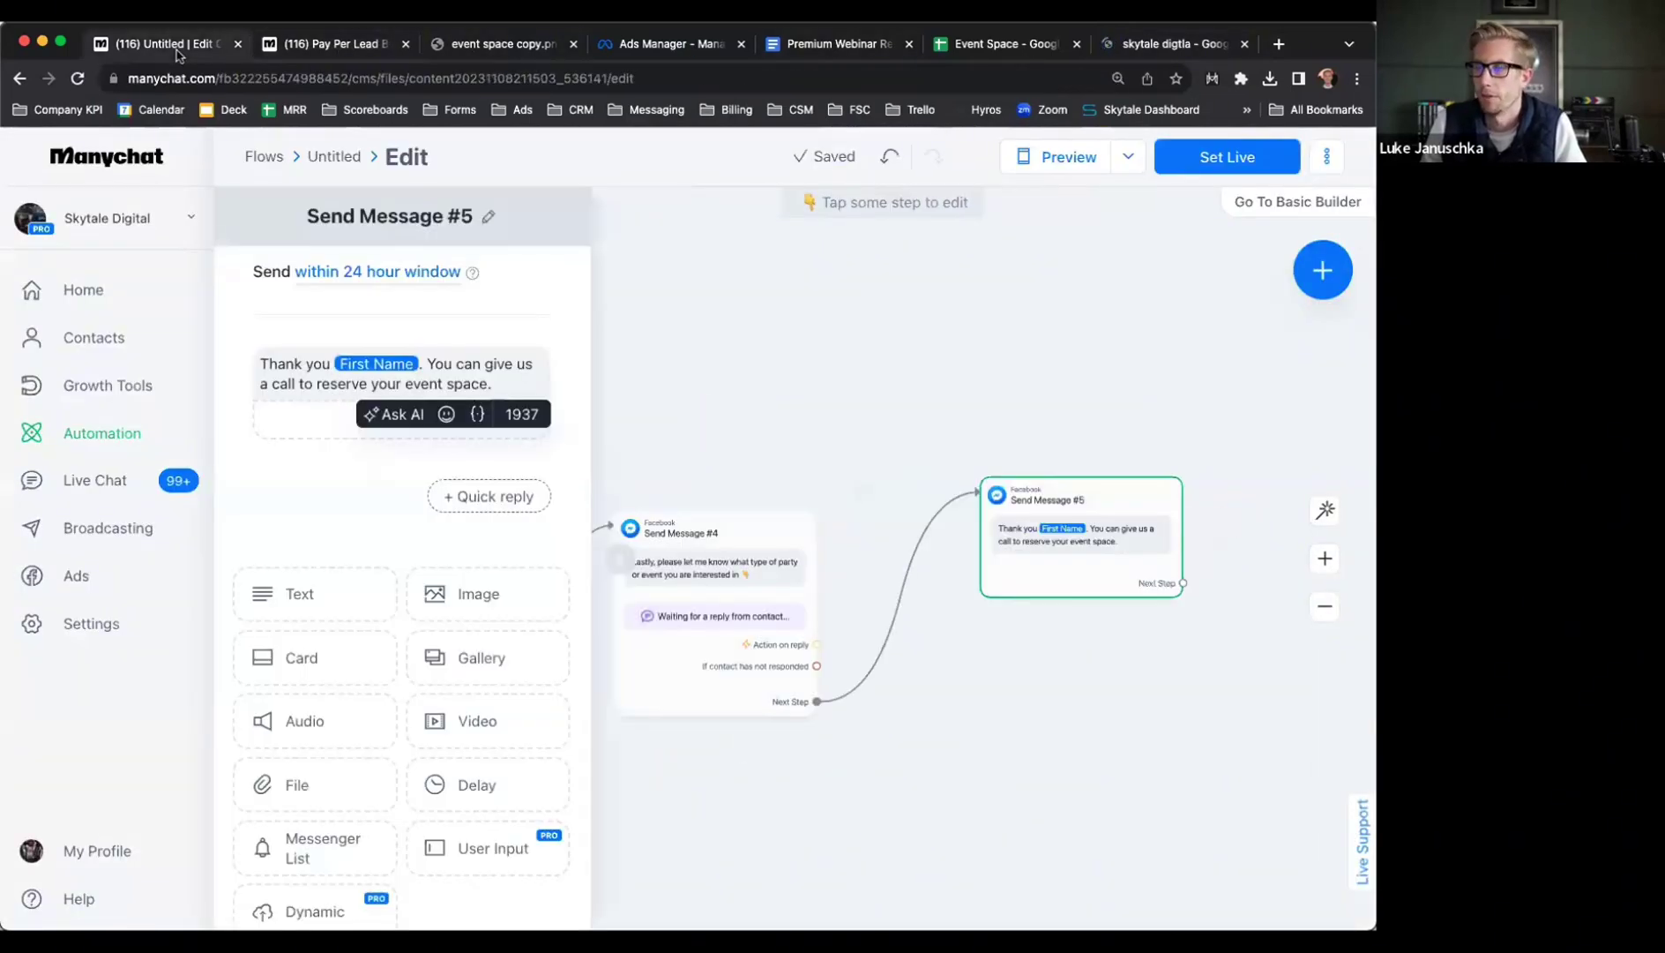
pyautogui.moveTo(253, 412)
pyautogui.click(319, 420)
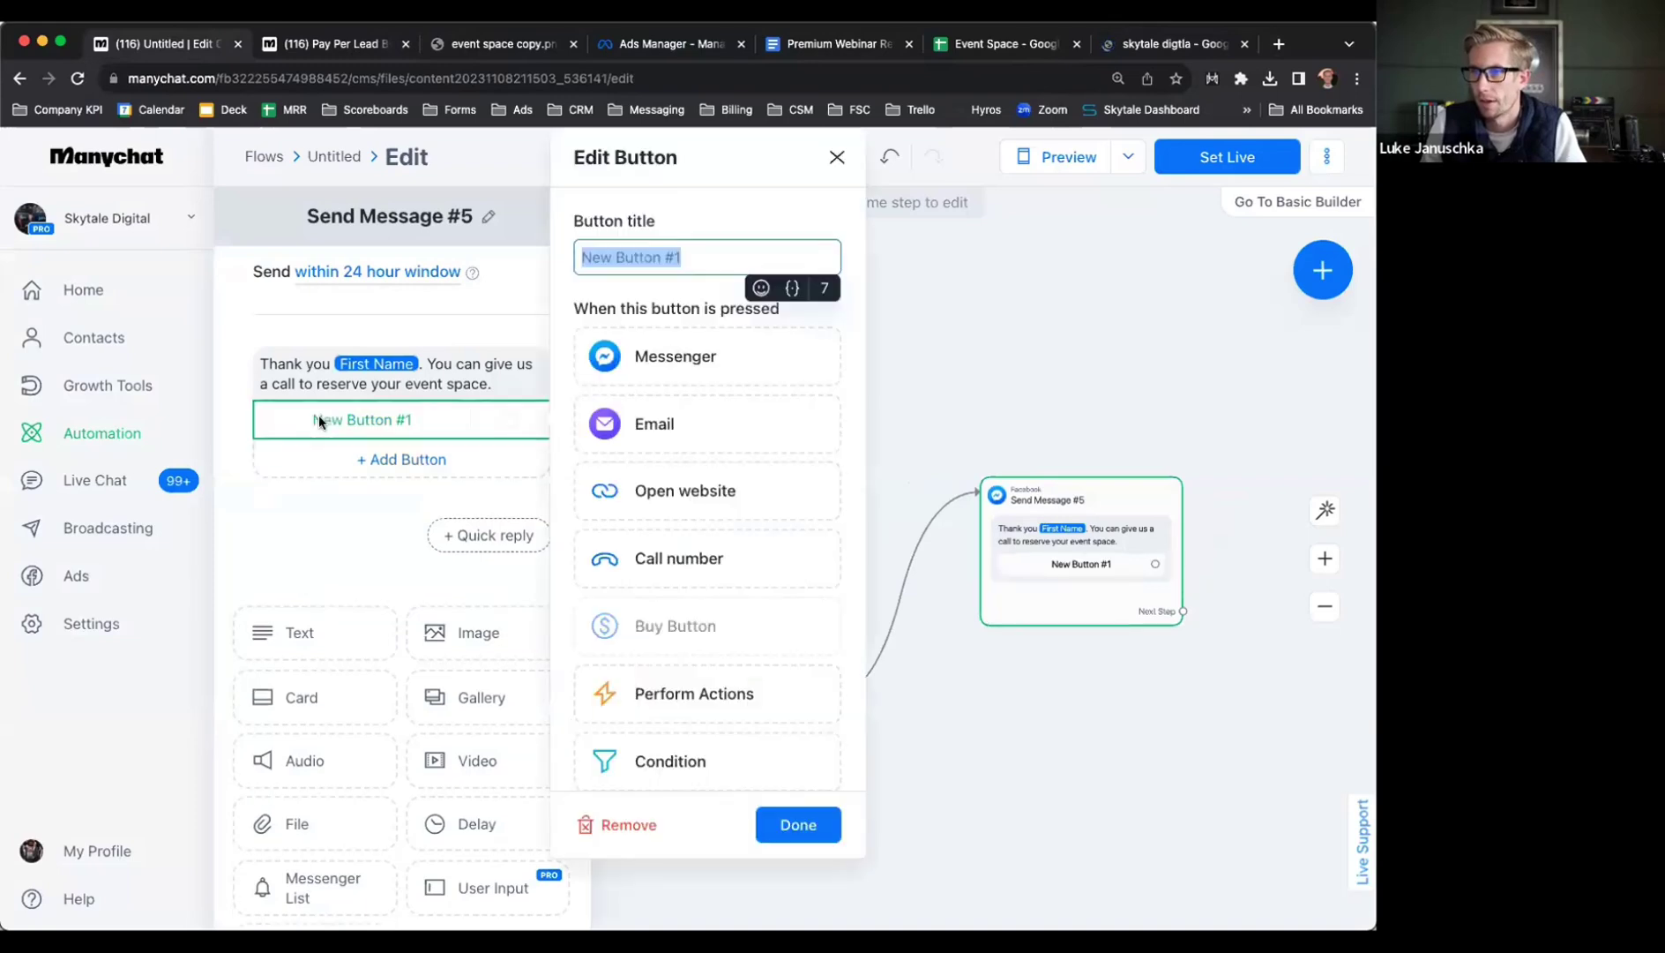
pyautogui.write('Call u')
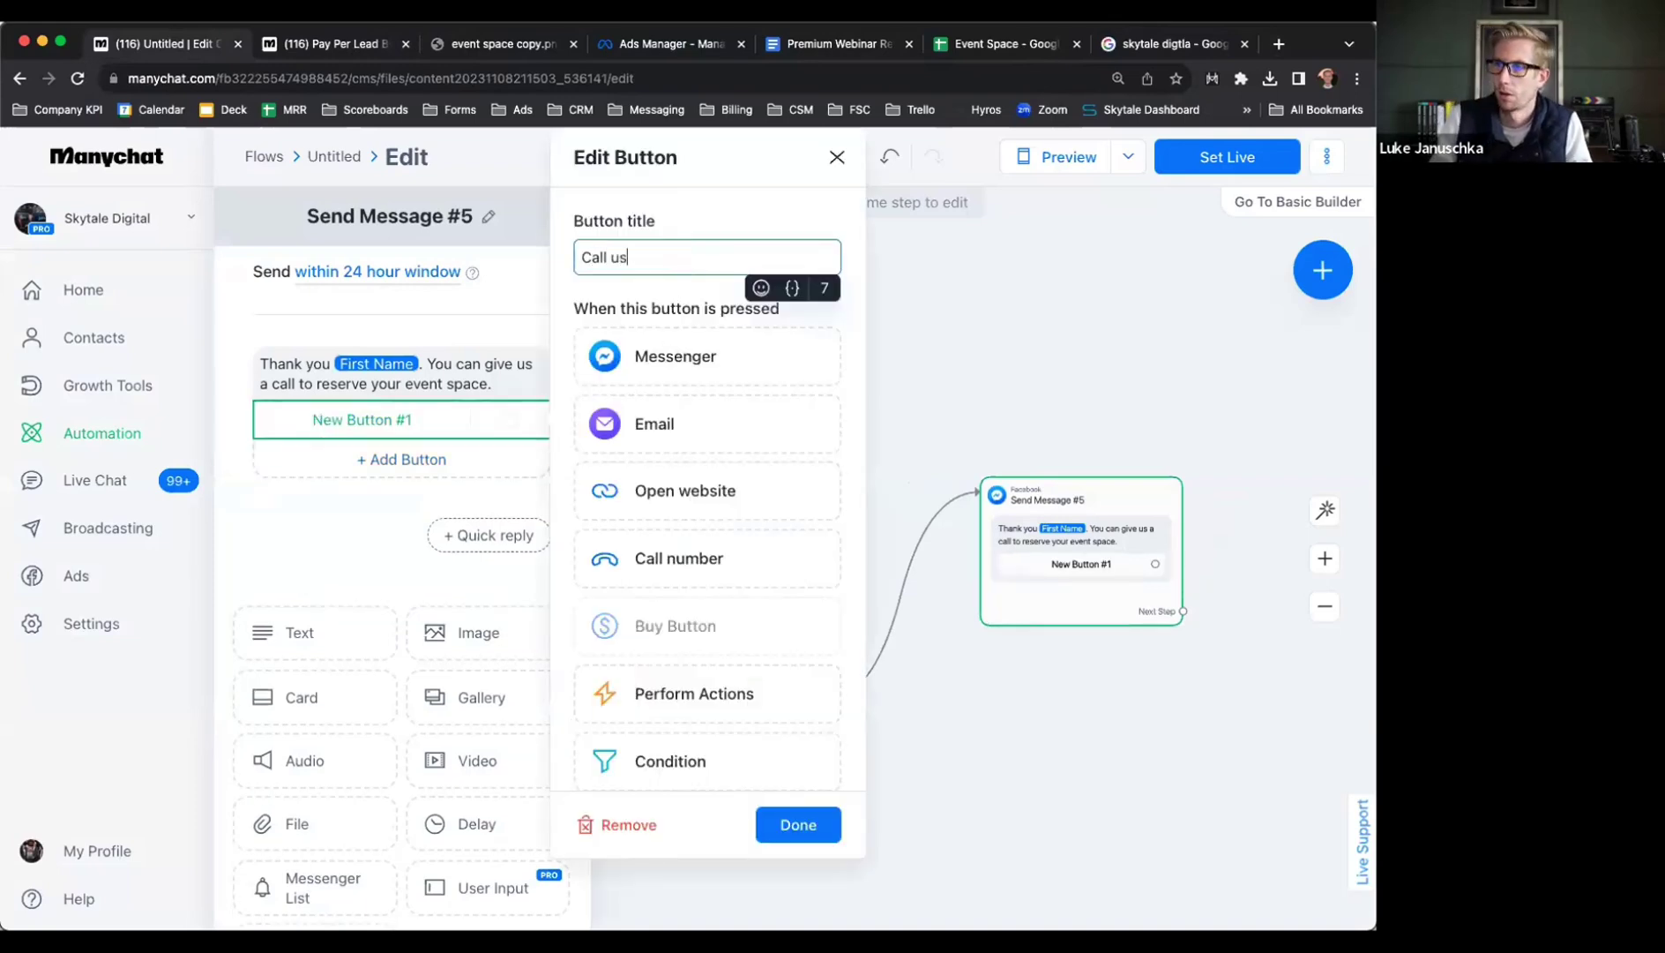
pyautogui.write('s')
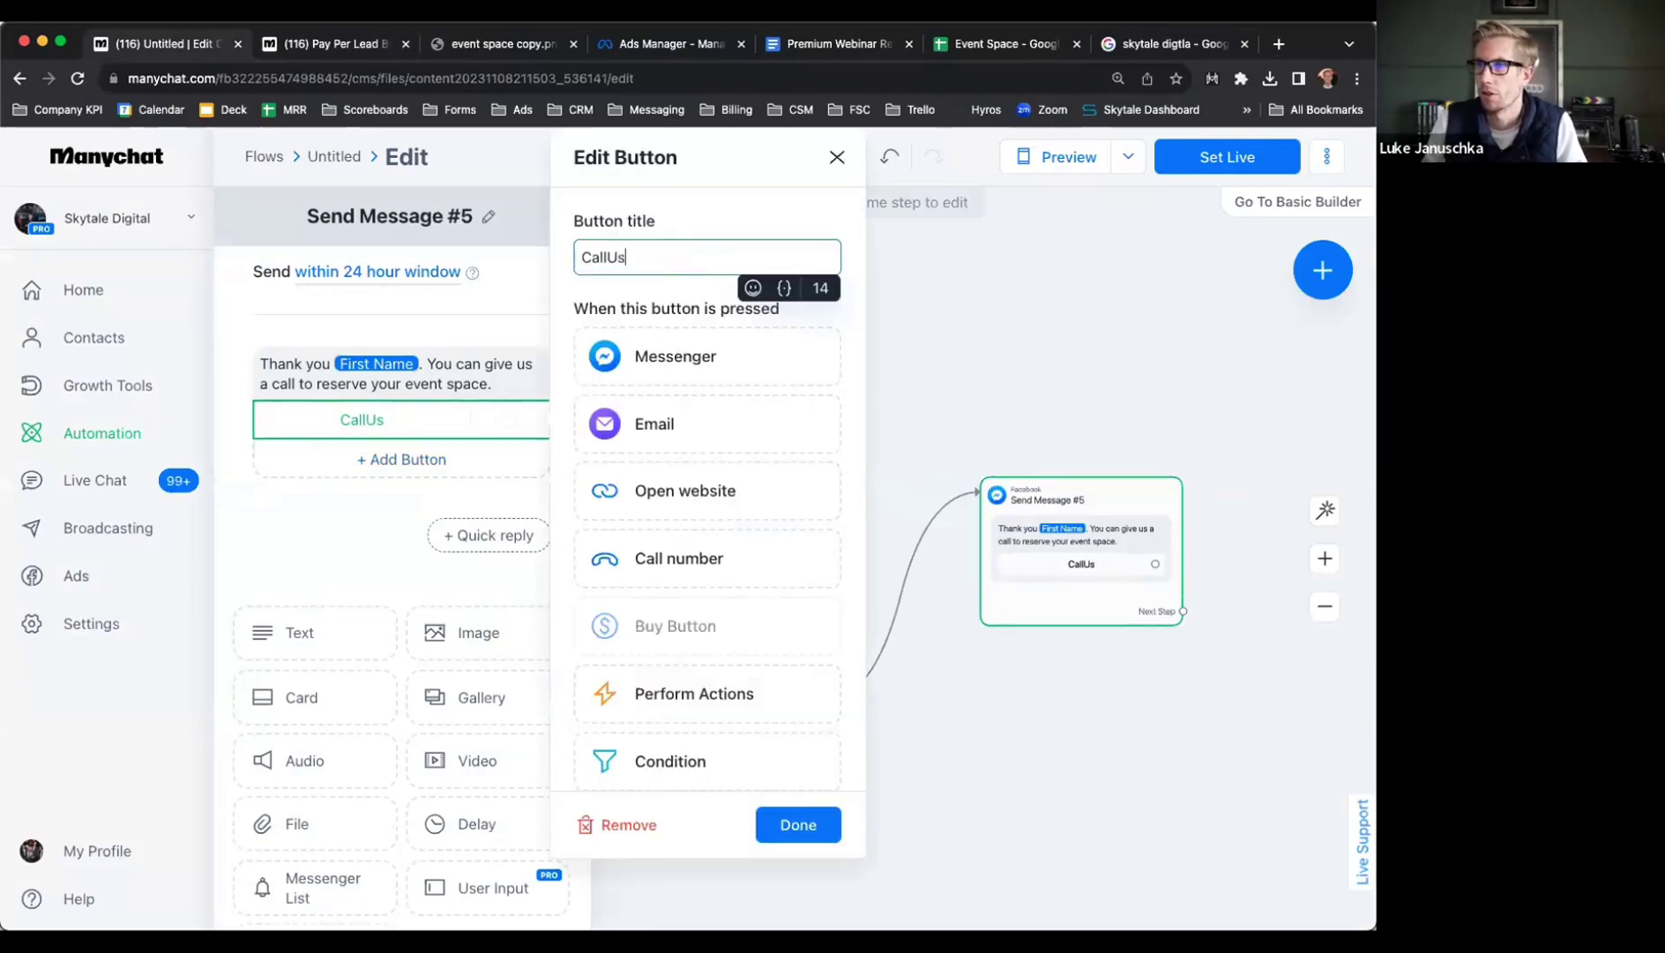
pyautogui.write(' Us')
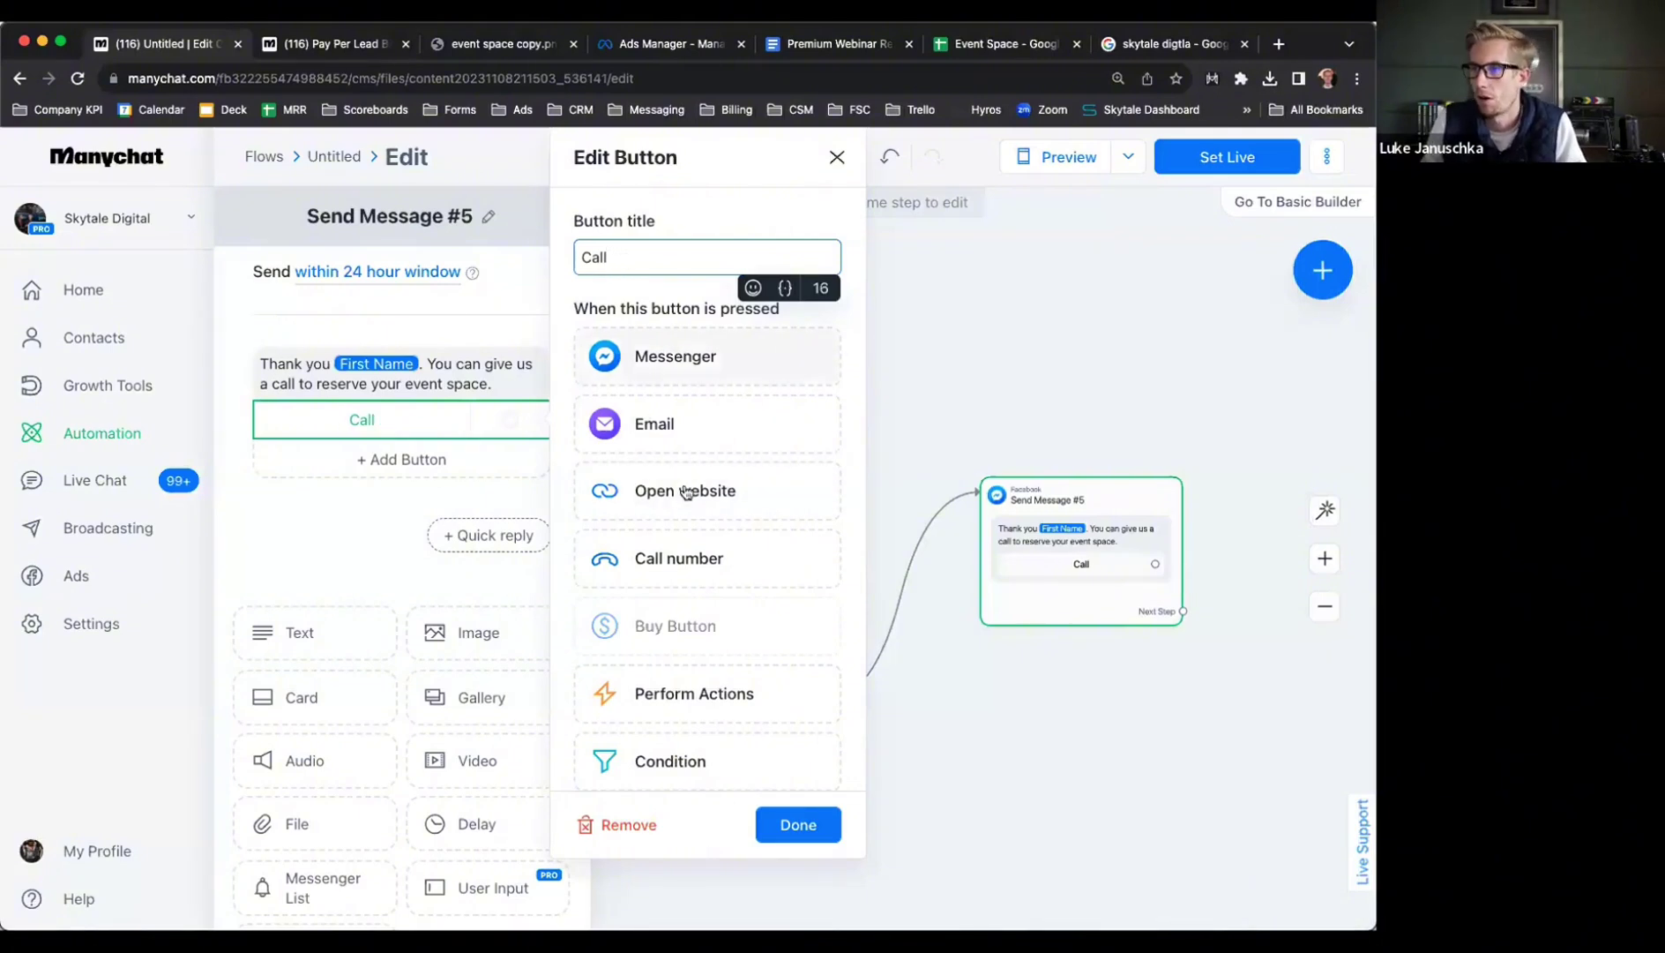
pyautogui.click(684, 558)
pyautogui.click(639, 579)
pyautogui.press('super+v')
pyautogui.click(791, 653)
# Paste the business phone number into the closing message text
pyautogui.click(265, 401)
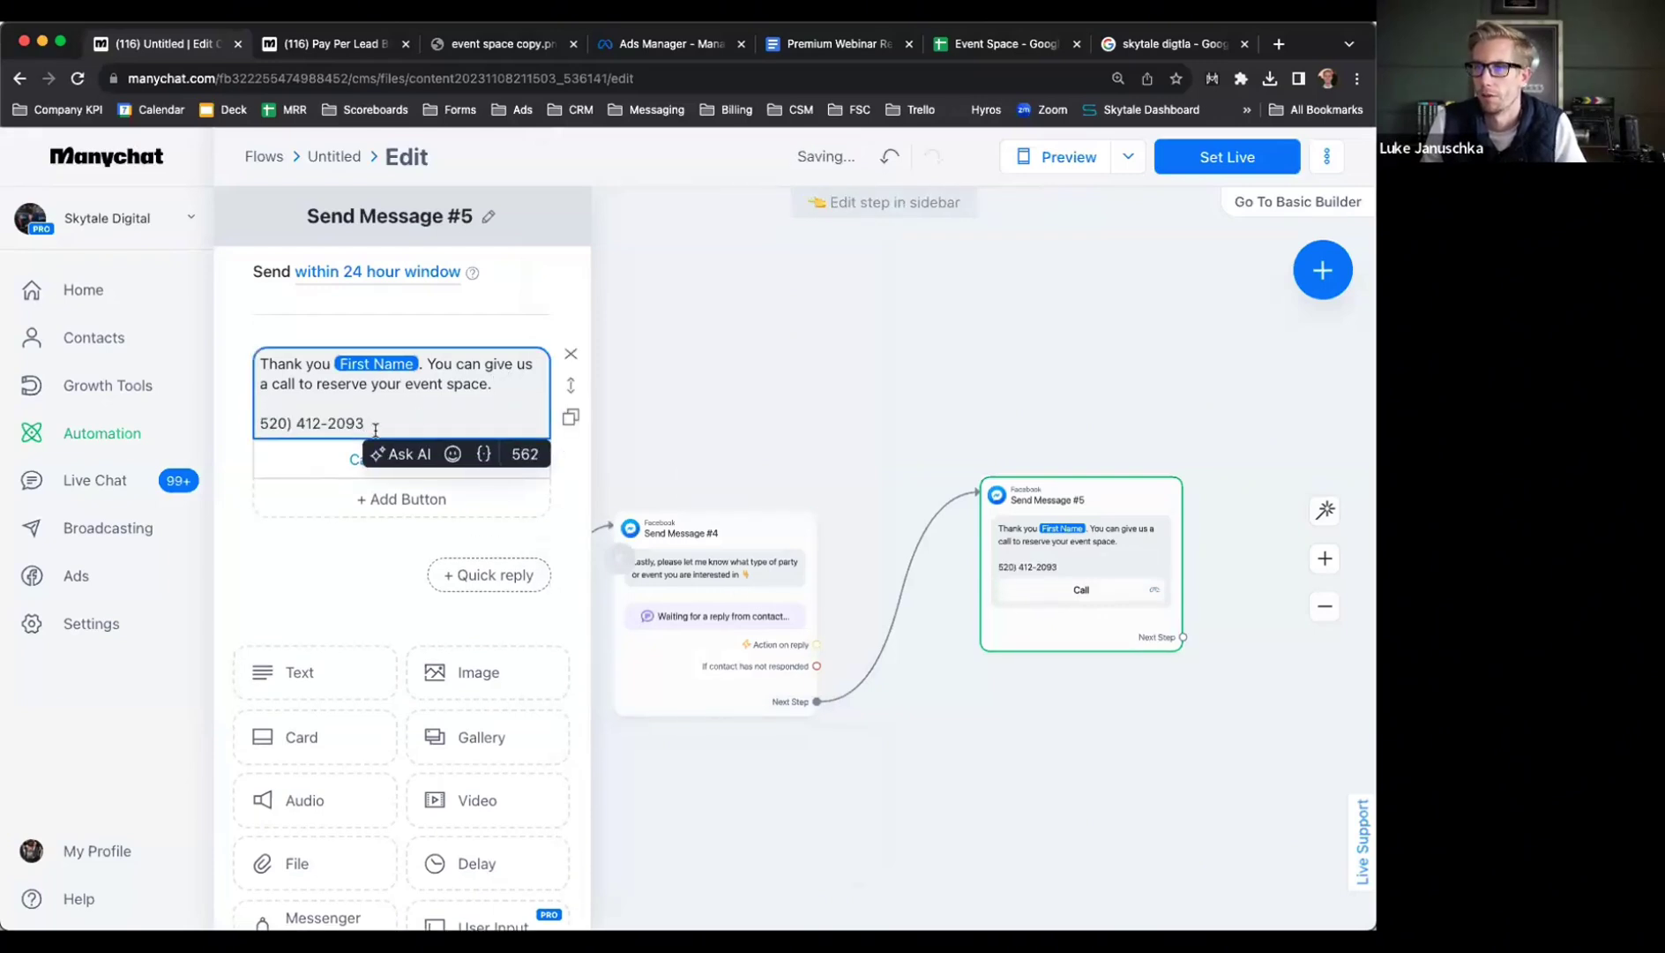
pyautogui.click(940, 379)
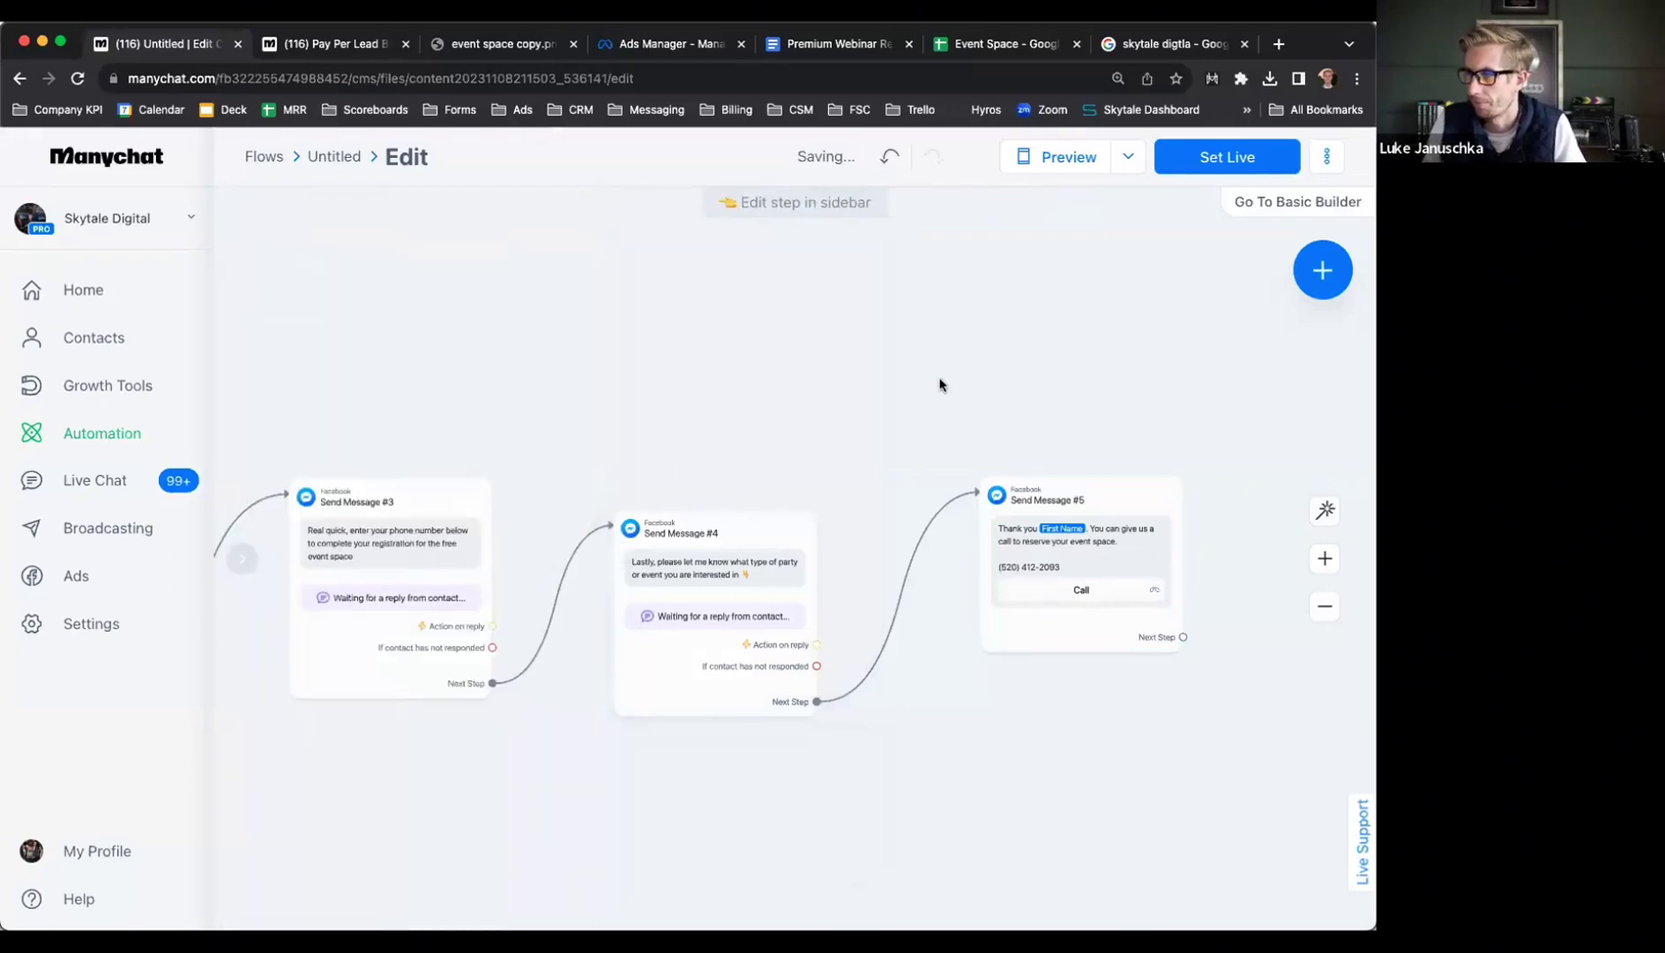
# Set the event space flow live and look over the finished flow
pyautogui.click(1182, 167)
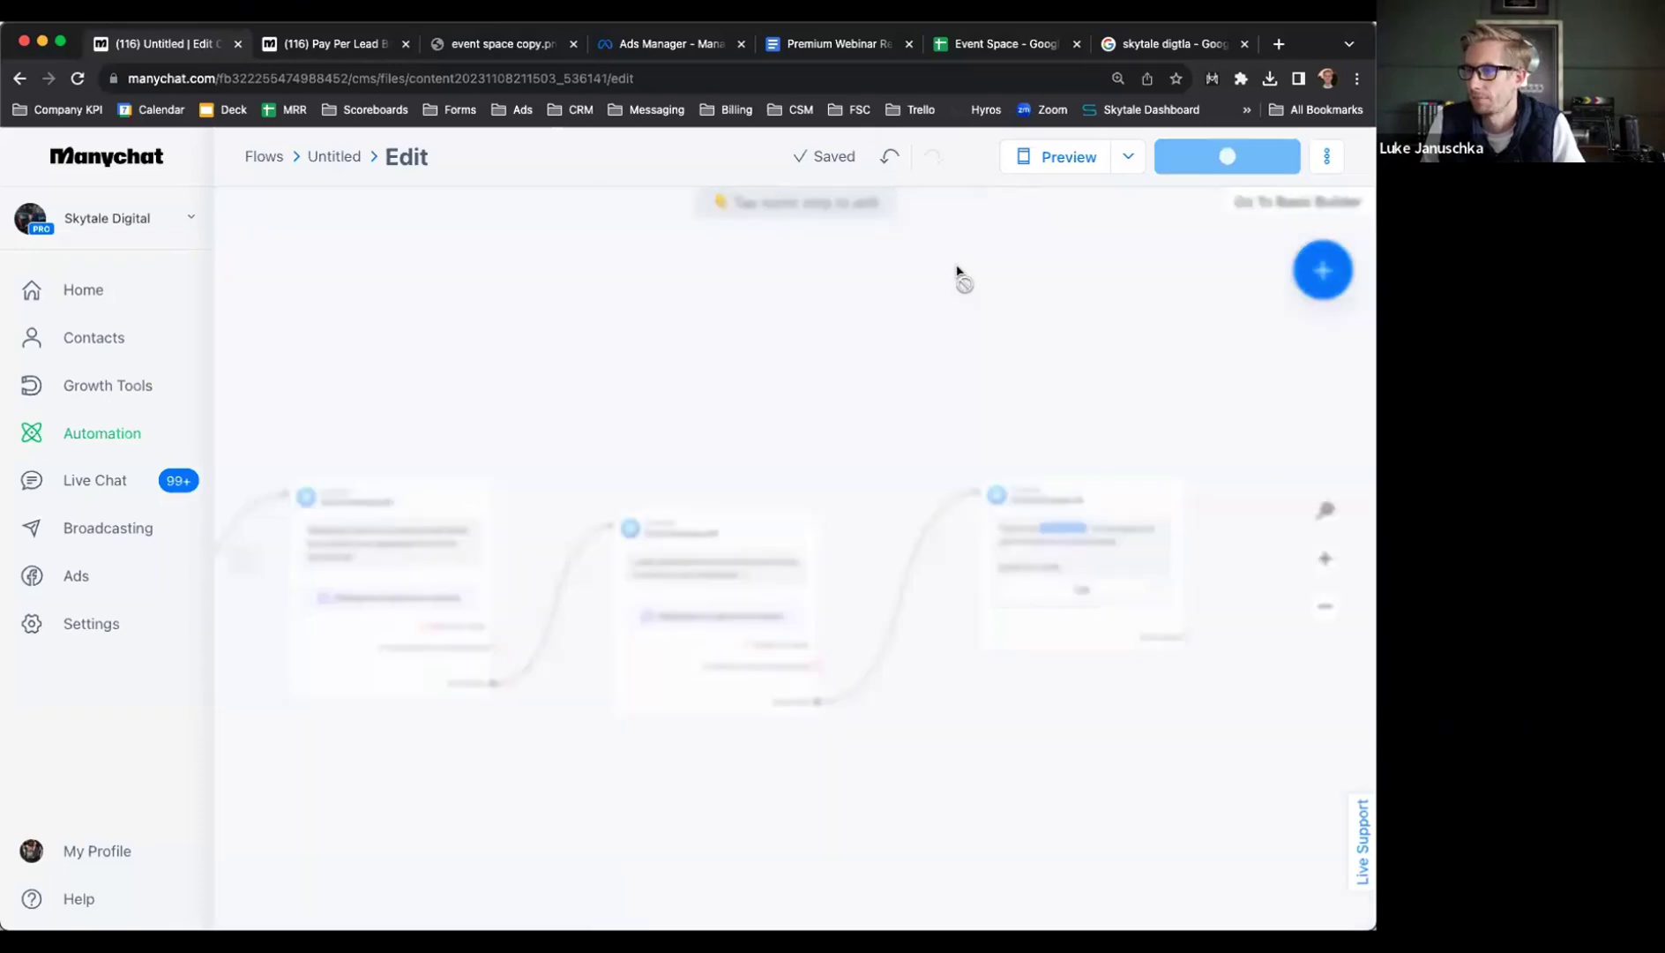
pyautogui.scroll(-3, 795, 386)
pyautogui.hscroll(-10, 925, 411)
pyautogui.scroll(-2, 911, 416)
pyautogui.hscroll(10, 1046, 391)
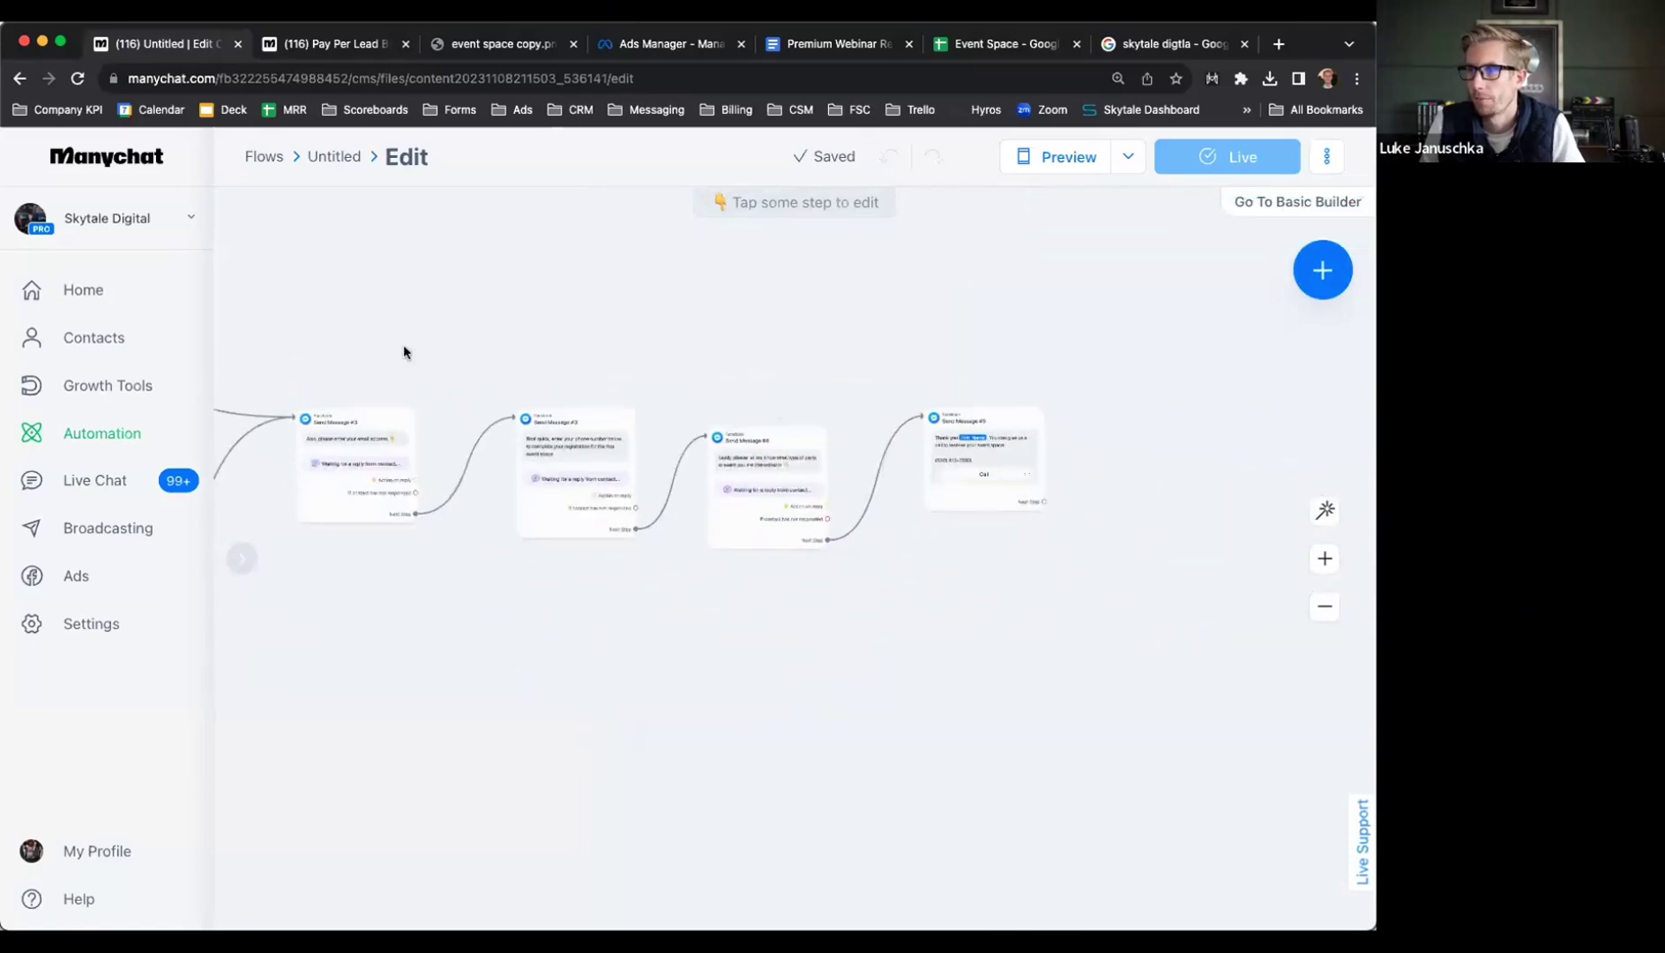
pyautogui.scroll(3, 966, 556)
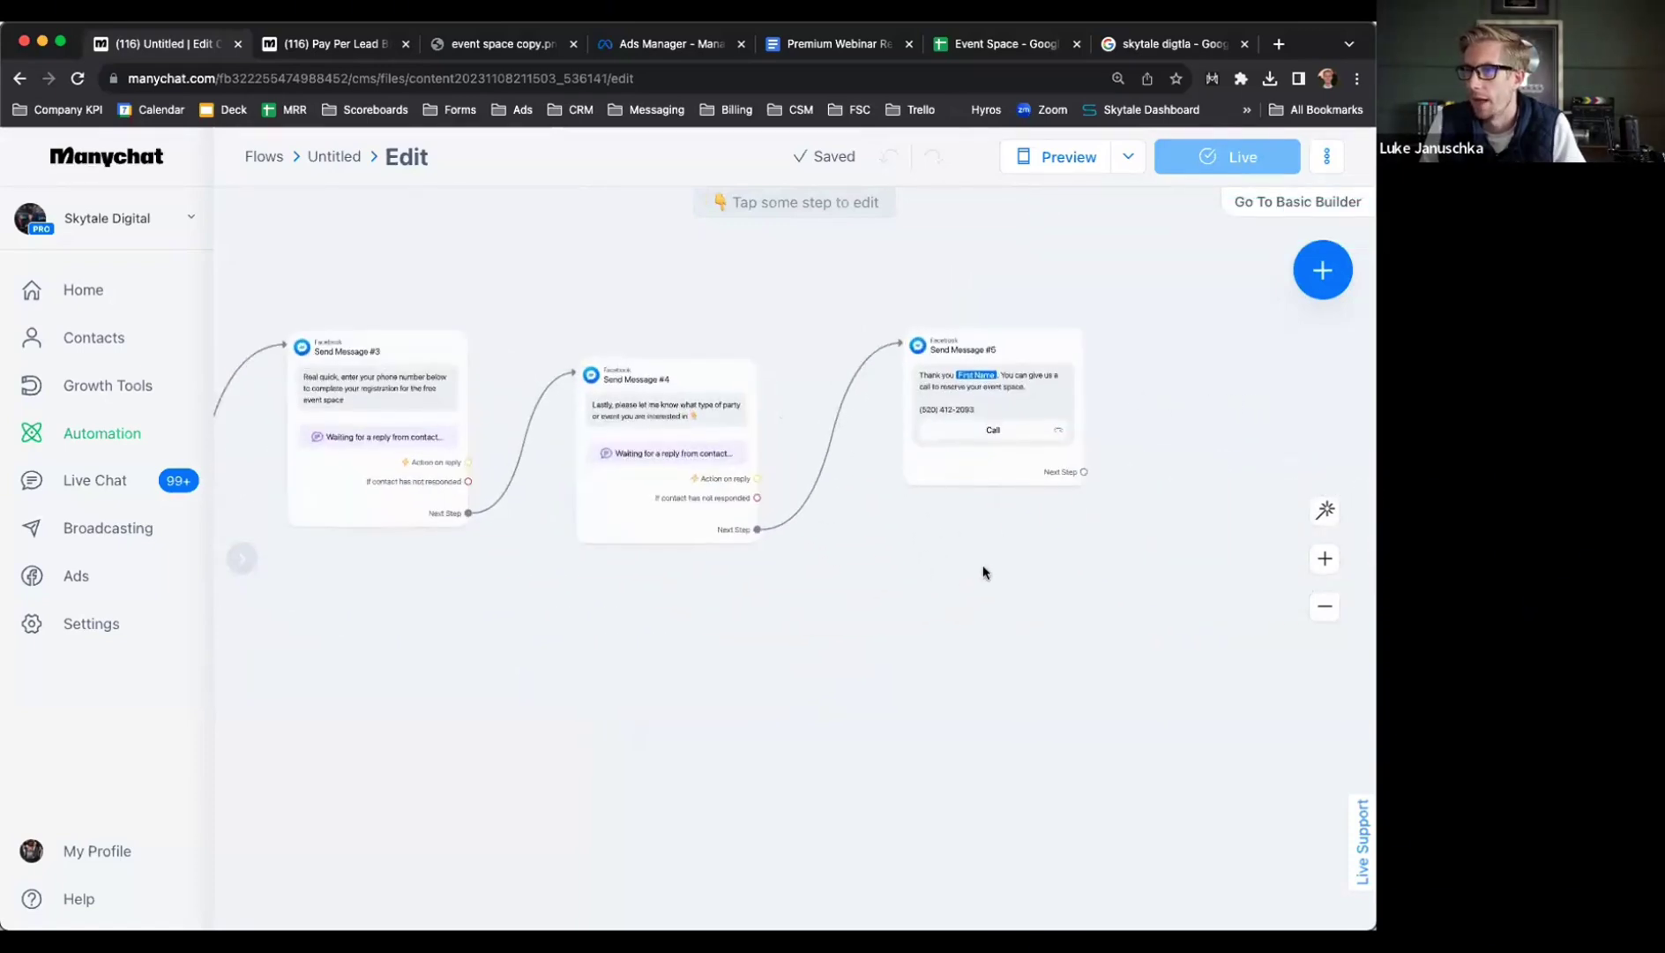
# Add a Google Sheets Insert Row action on the event reply, searching spreadsheets for 'event'
pyautogui.moveTo(985, 569); pyautogui.dragTo(703, 678)
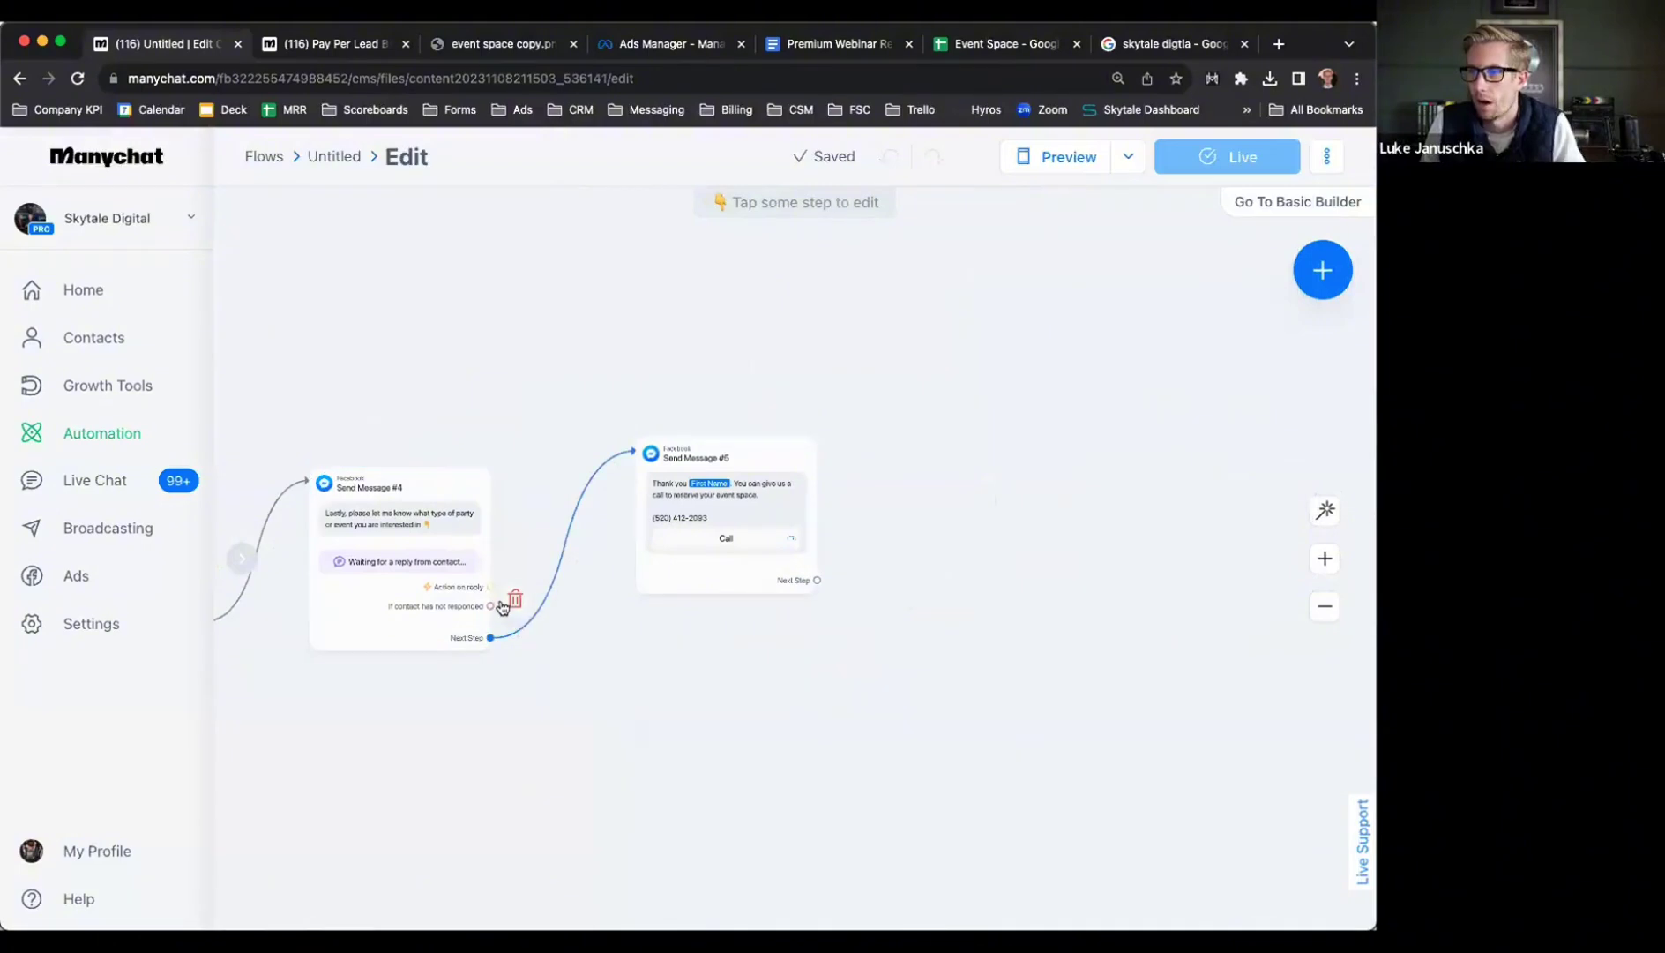
pyautogui.moveTo(491, 589); pyautogui.dragTo(564, 527)
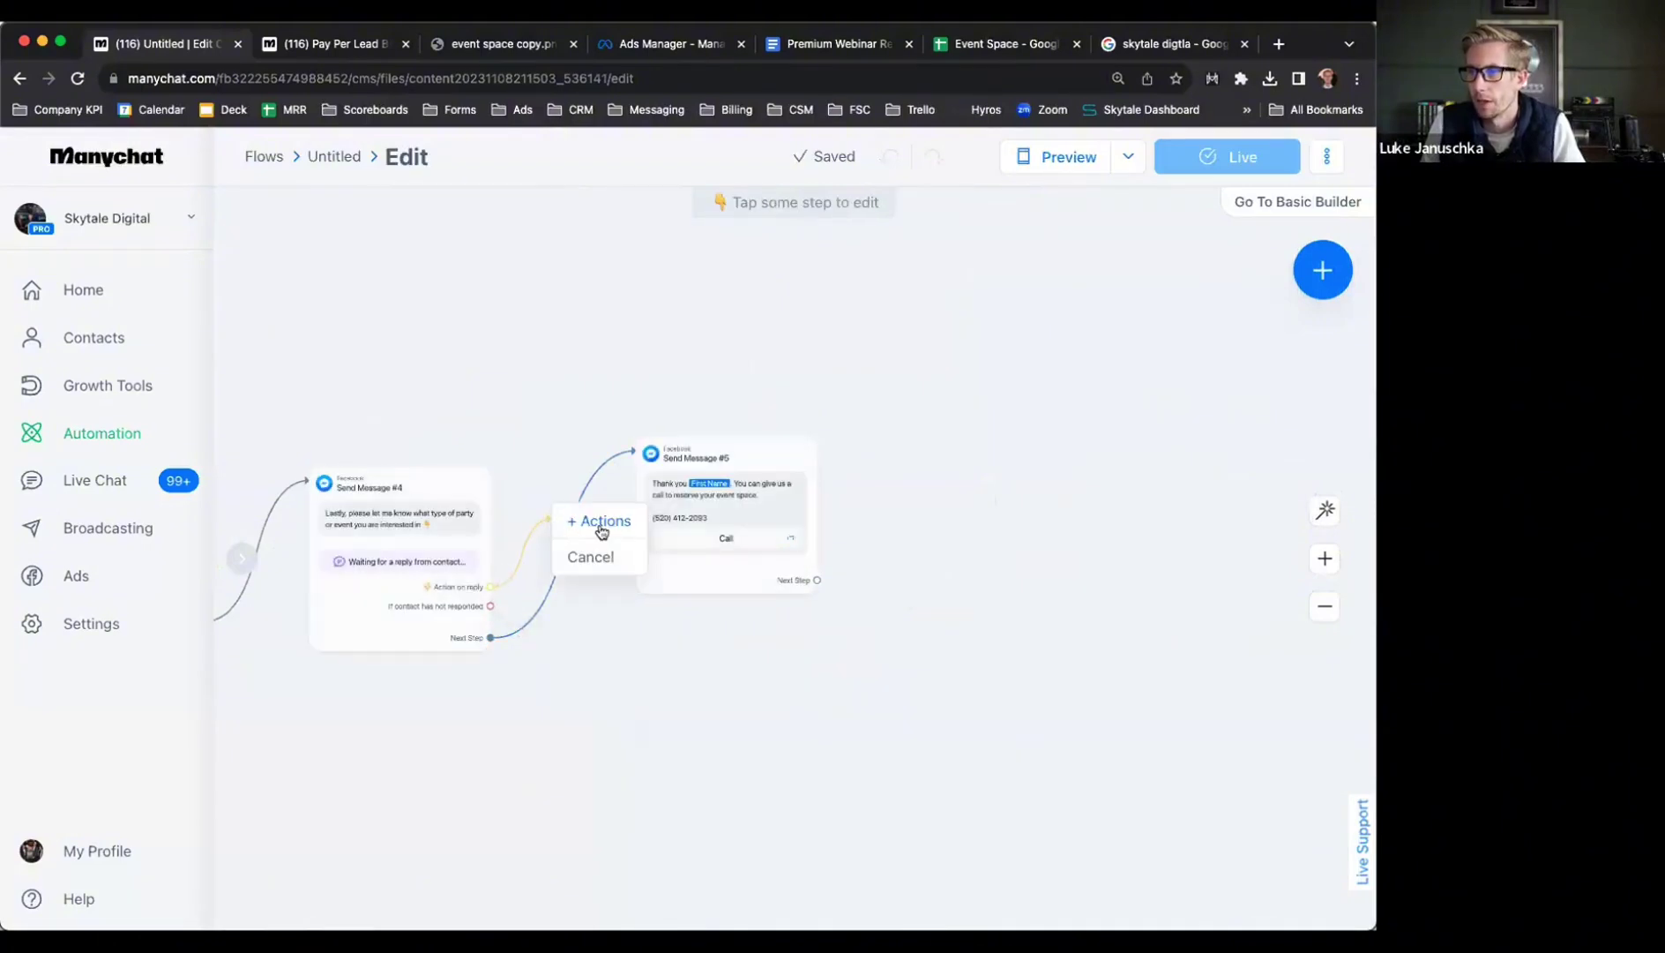
pyautogui.click(602, 522)
pyautogui.click(361, 323)
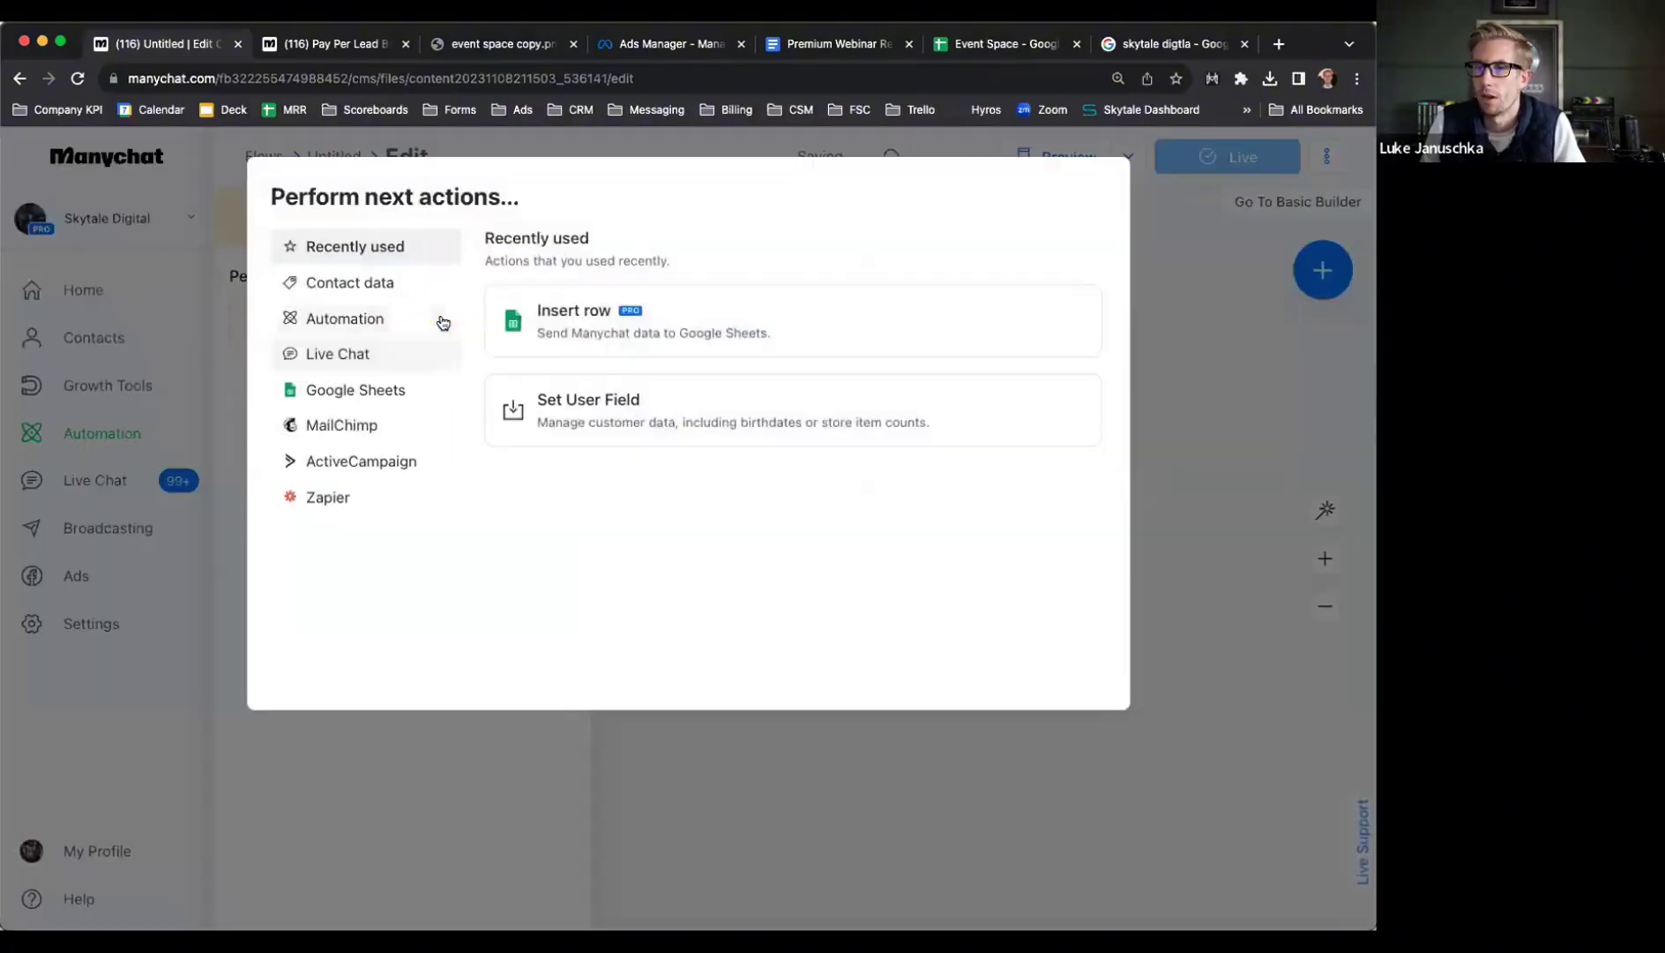
pyautogui.click(580, 328)
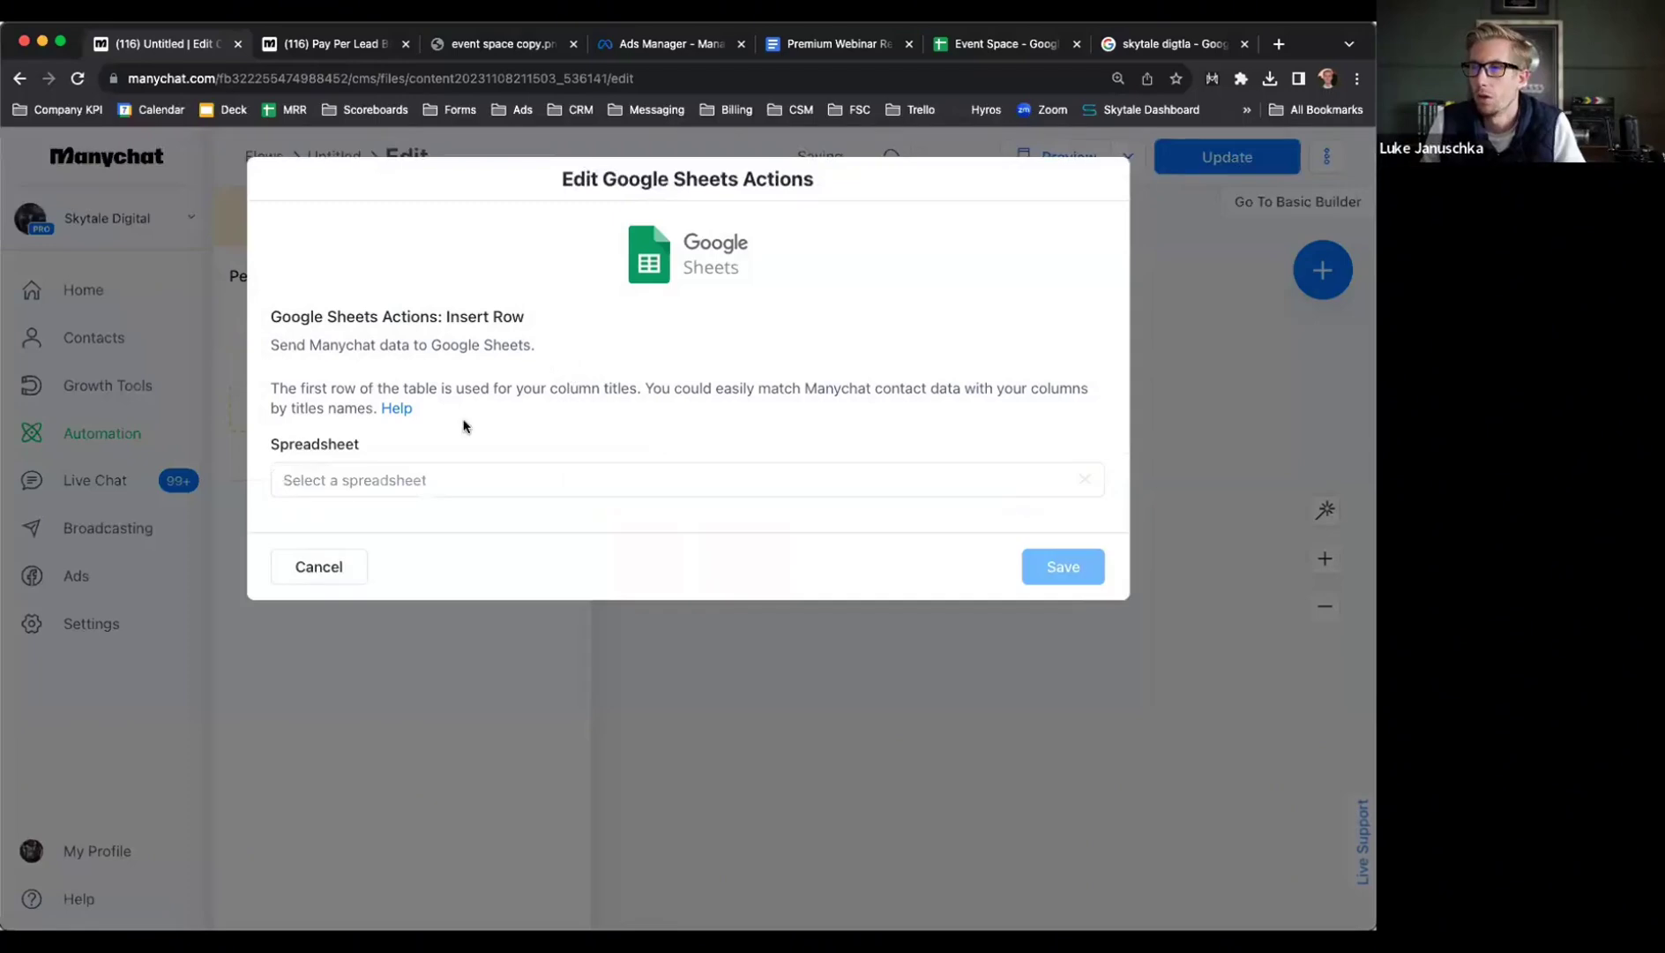
pyautogui.click(377, 488)
pyautogui.write('event')
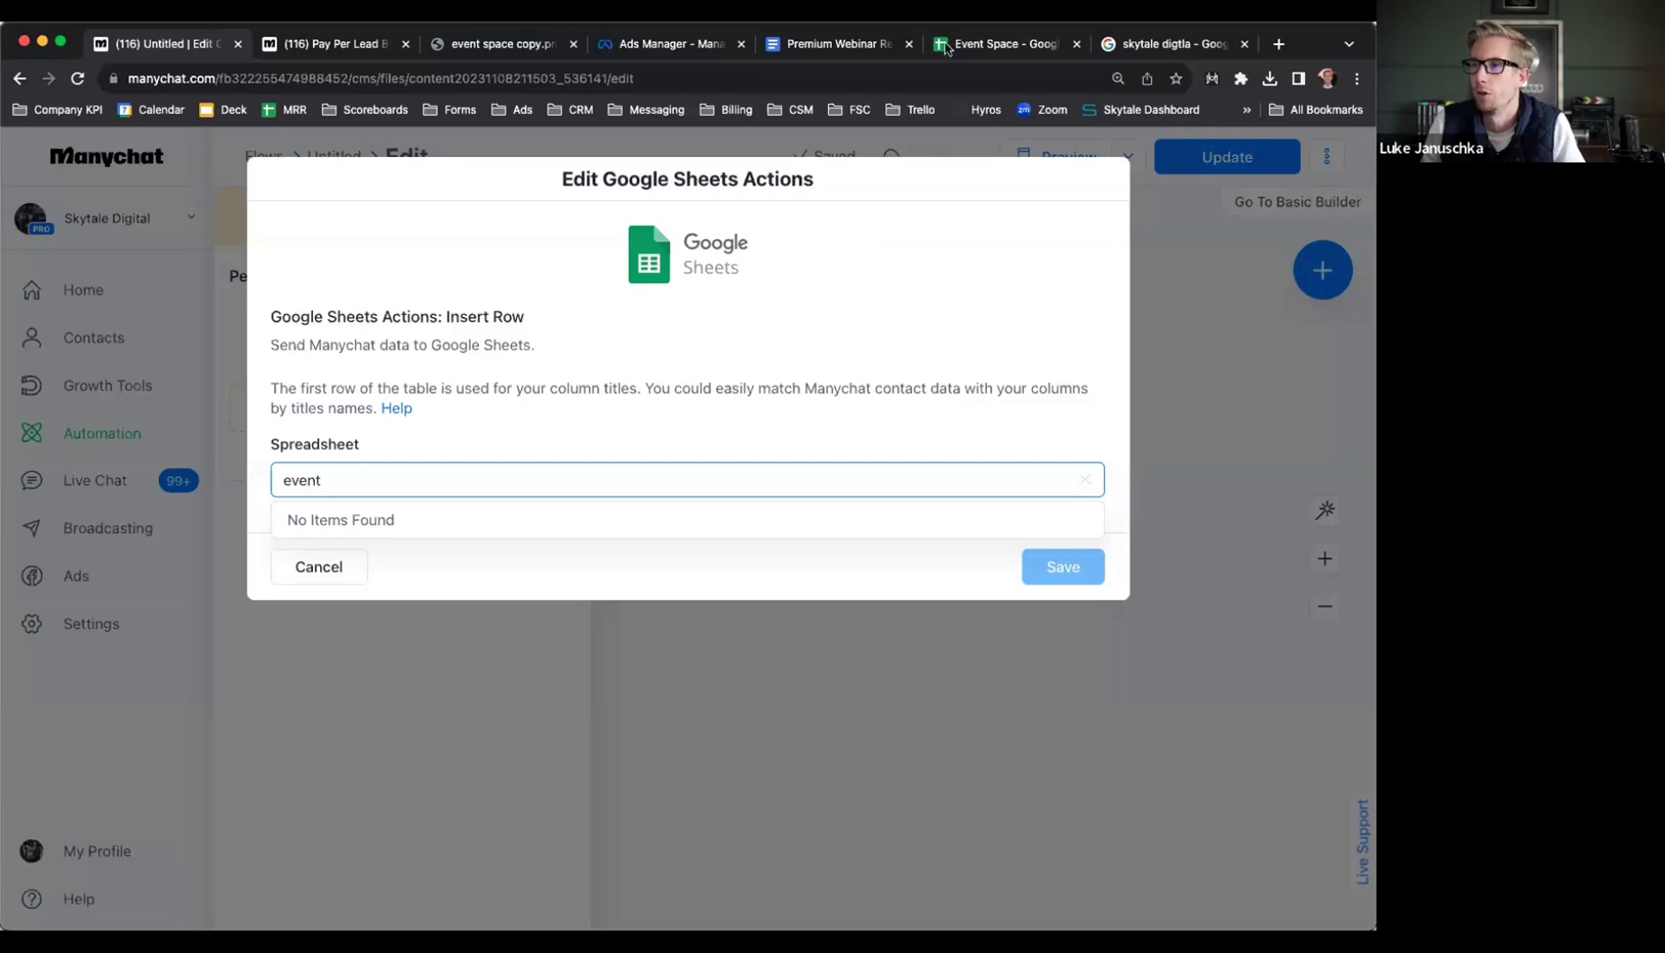
pyautogui.press('super+6')
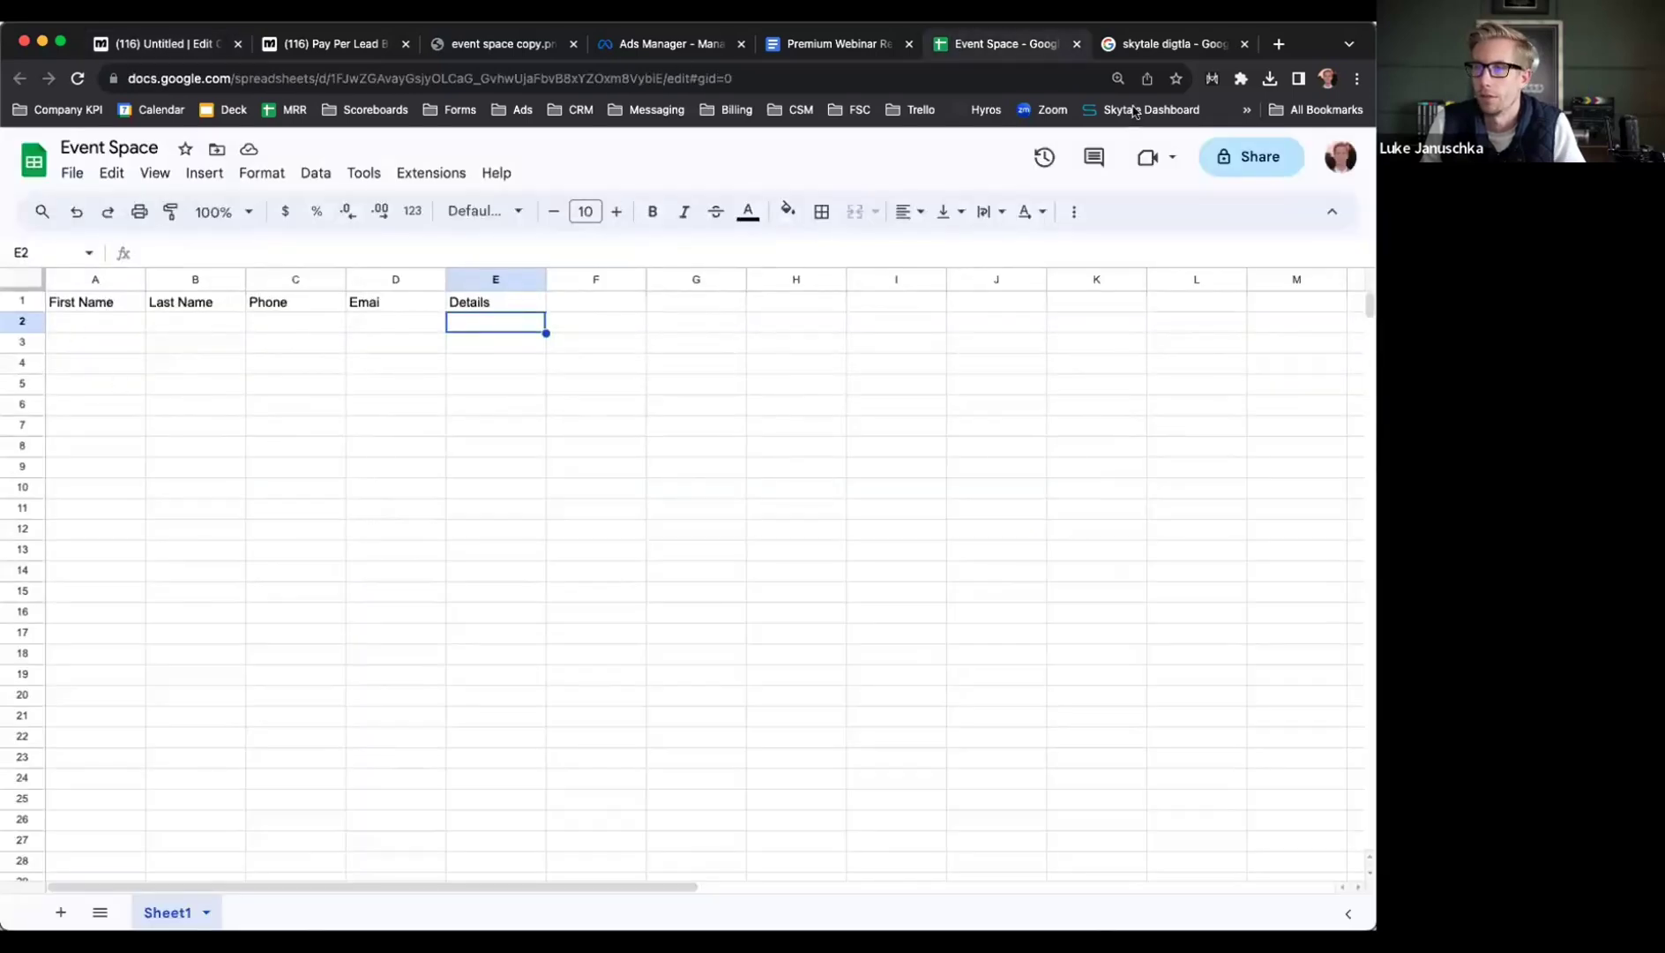
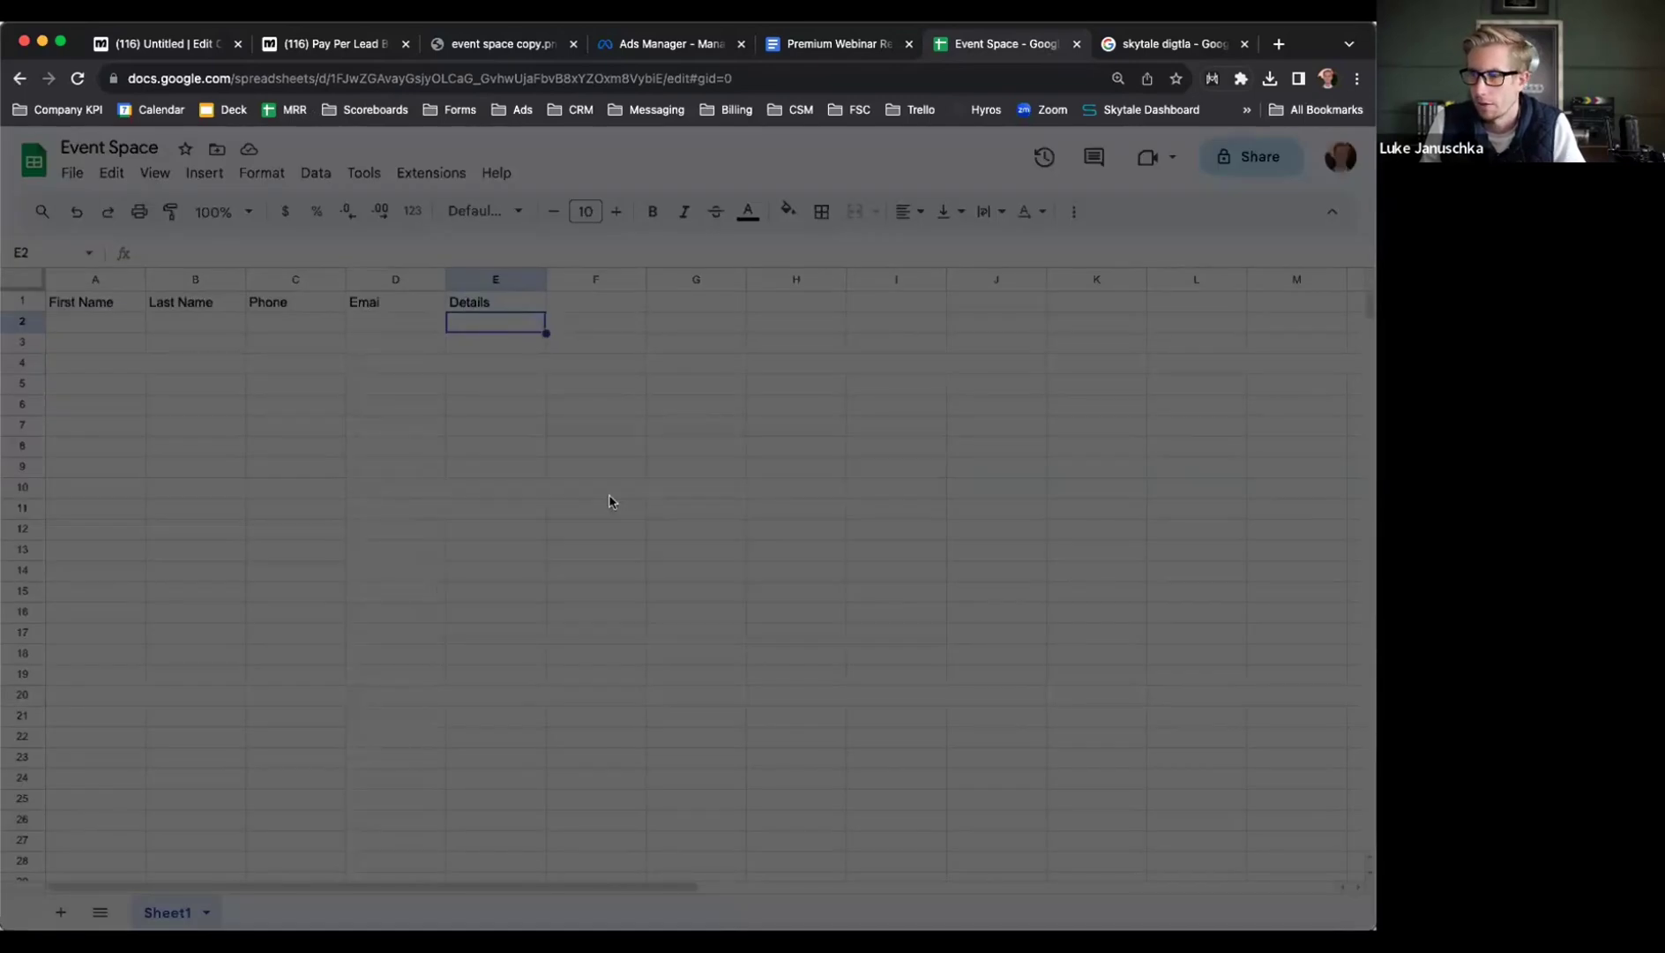
# Make the Event Space spreadsheet editable by anyone with the link, then return to Manychat
pyautogui.click(546, 613)
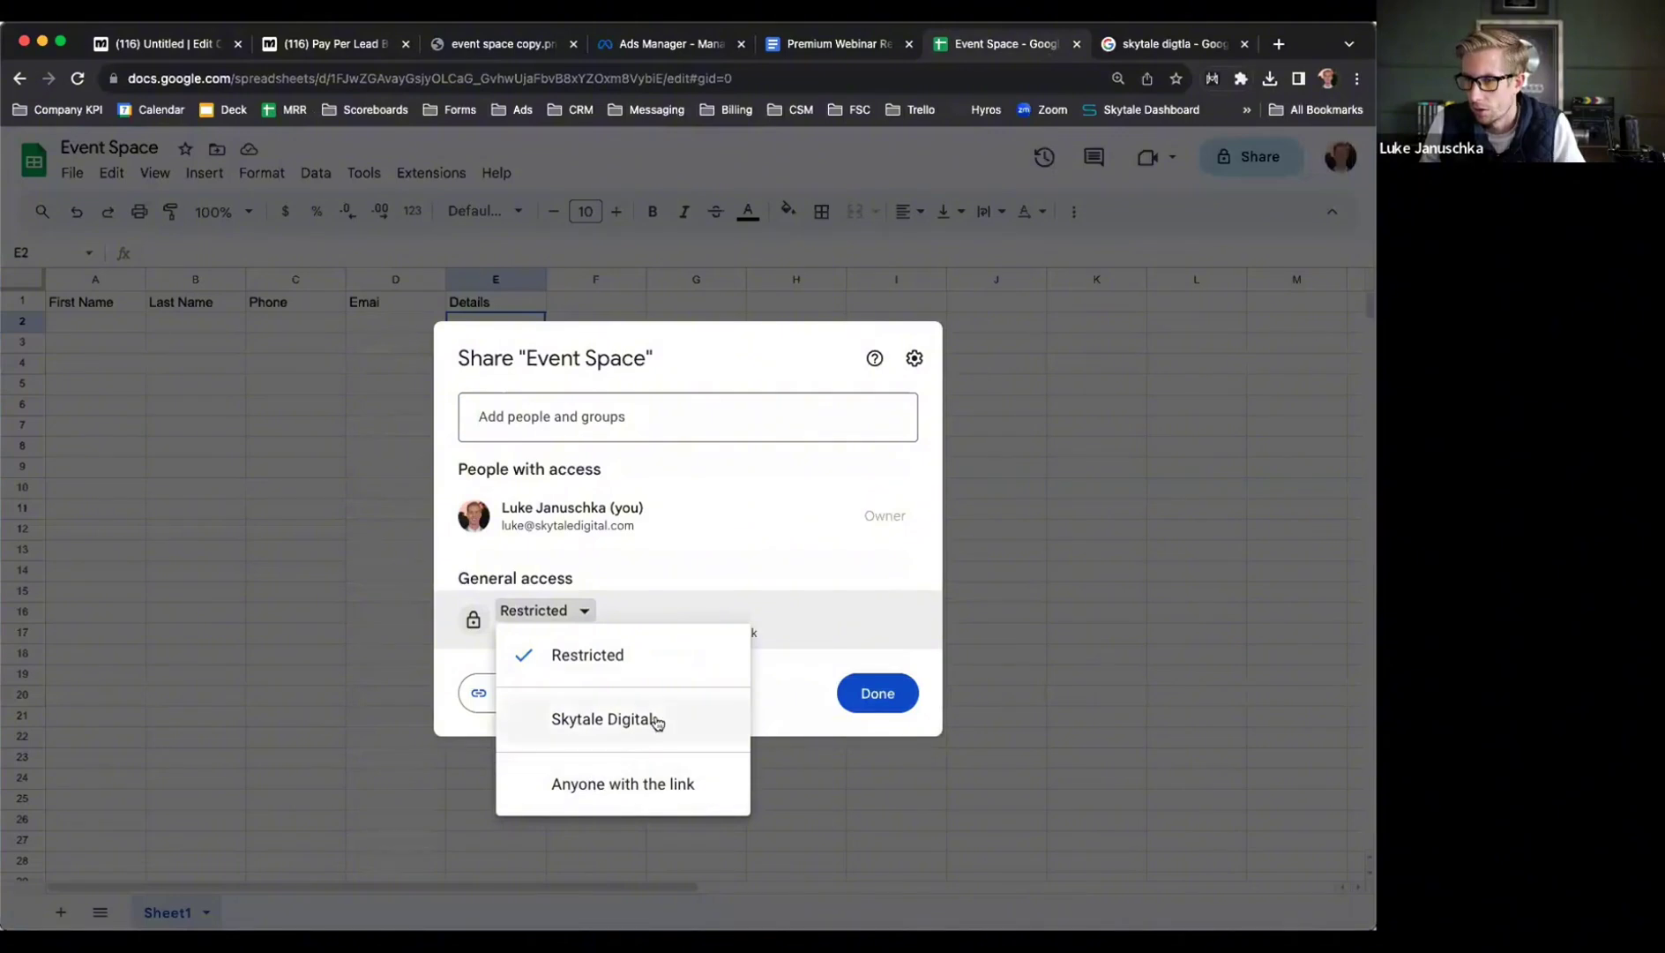
pyautogui.click(650, 785)
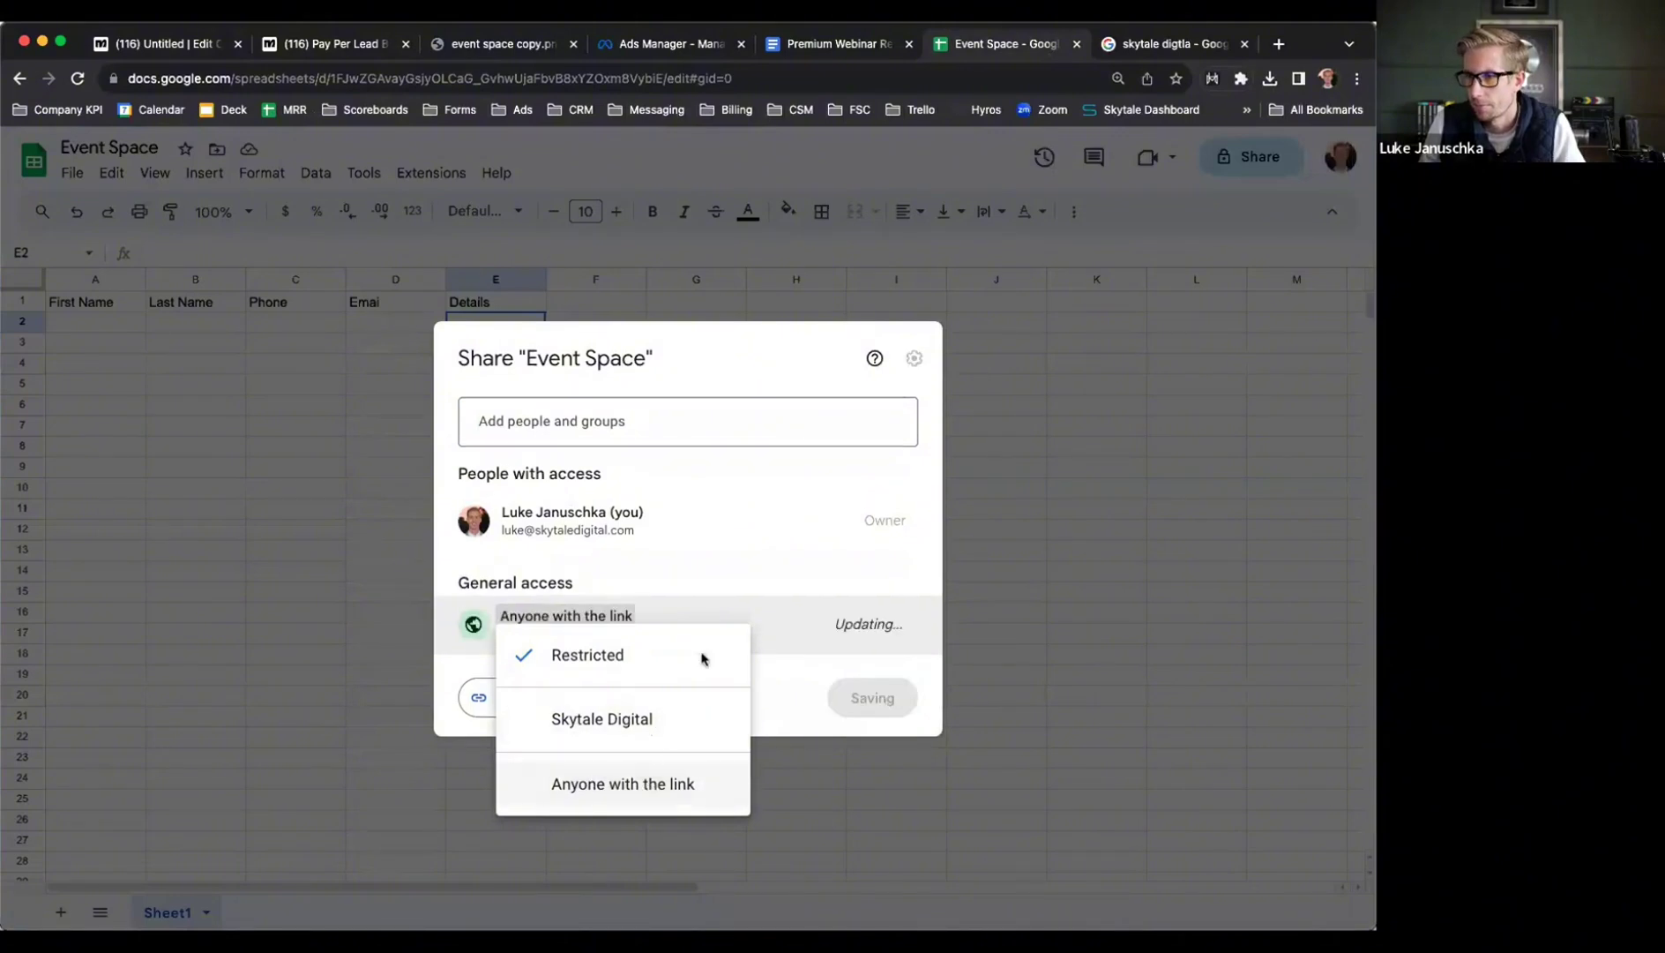
pyautogui.click(864, 620)
pyautogui.click(884, 785)
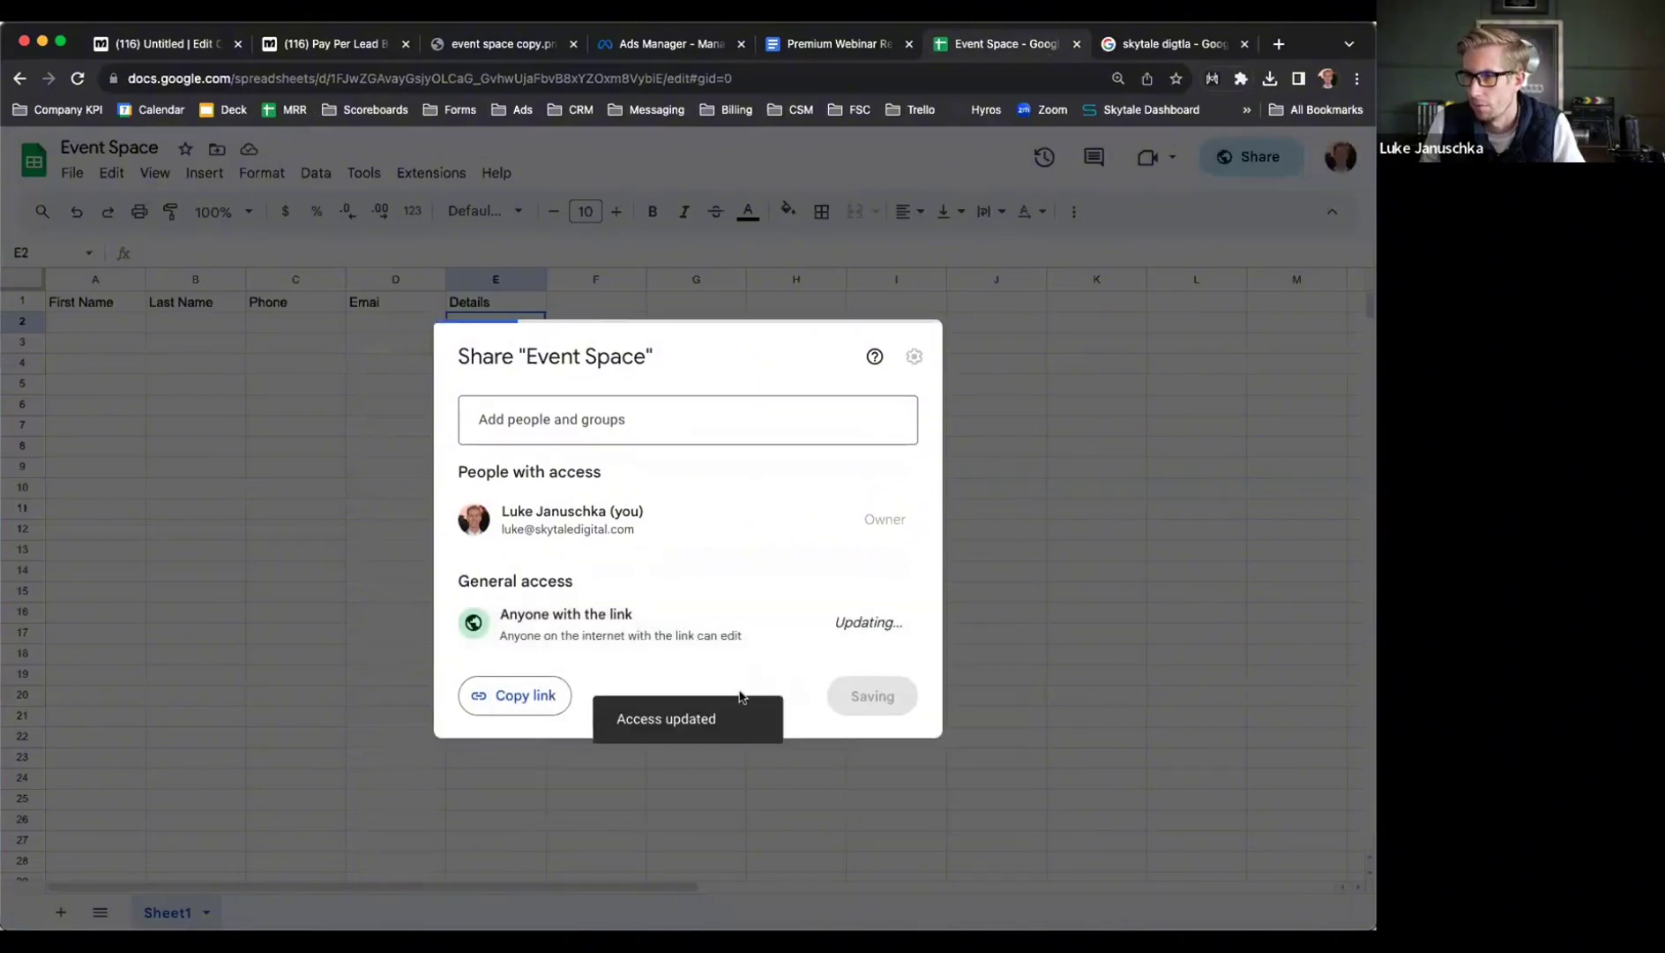
pyautogui.click(878, 690)
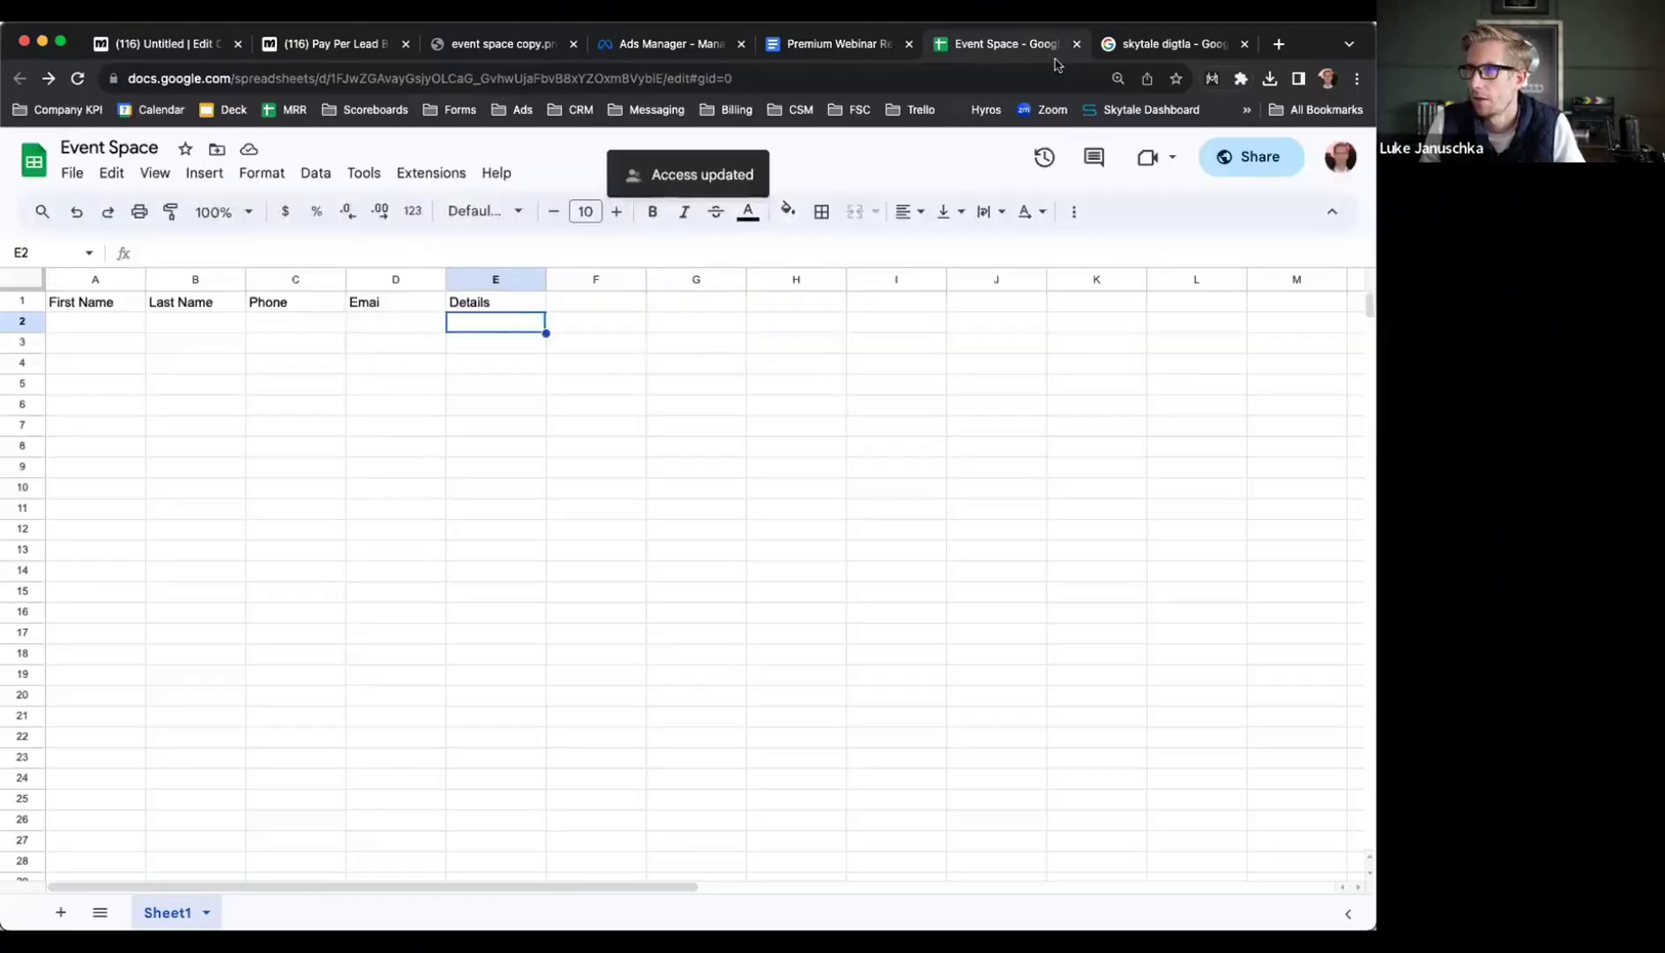
pyautogui.click(330, 49)
# Cancel the unfinished Google Sheets action in the untitled flow
pyautogui.click(177, 48)
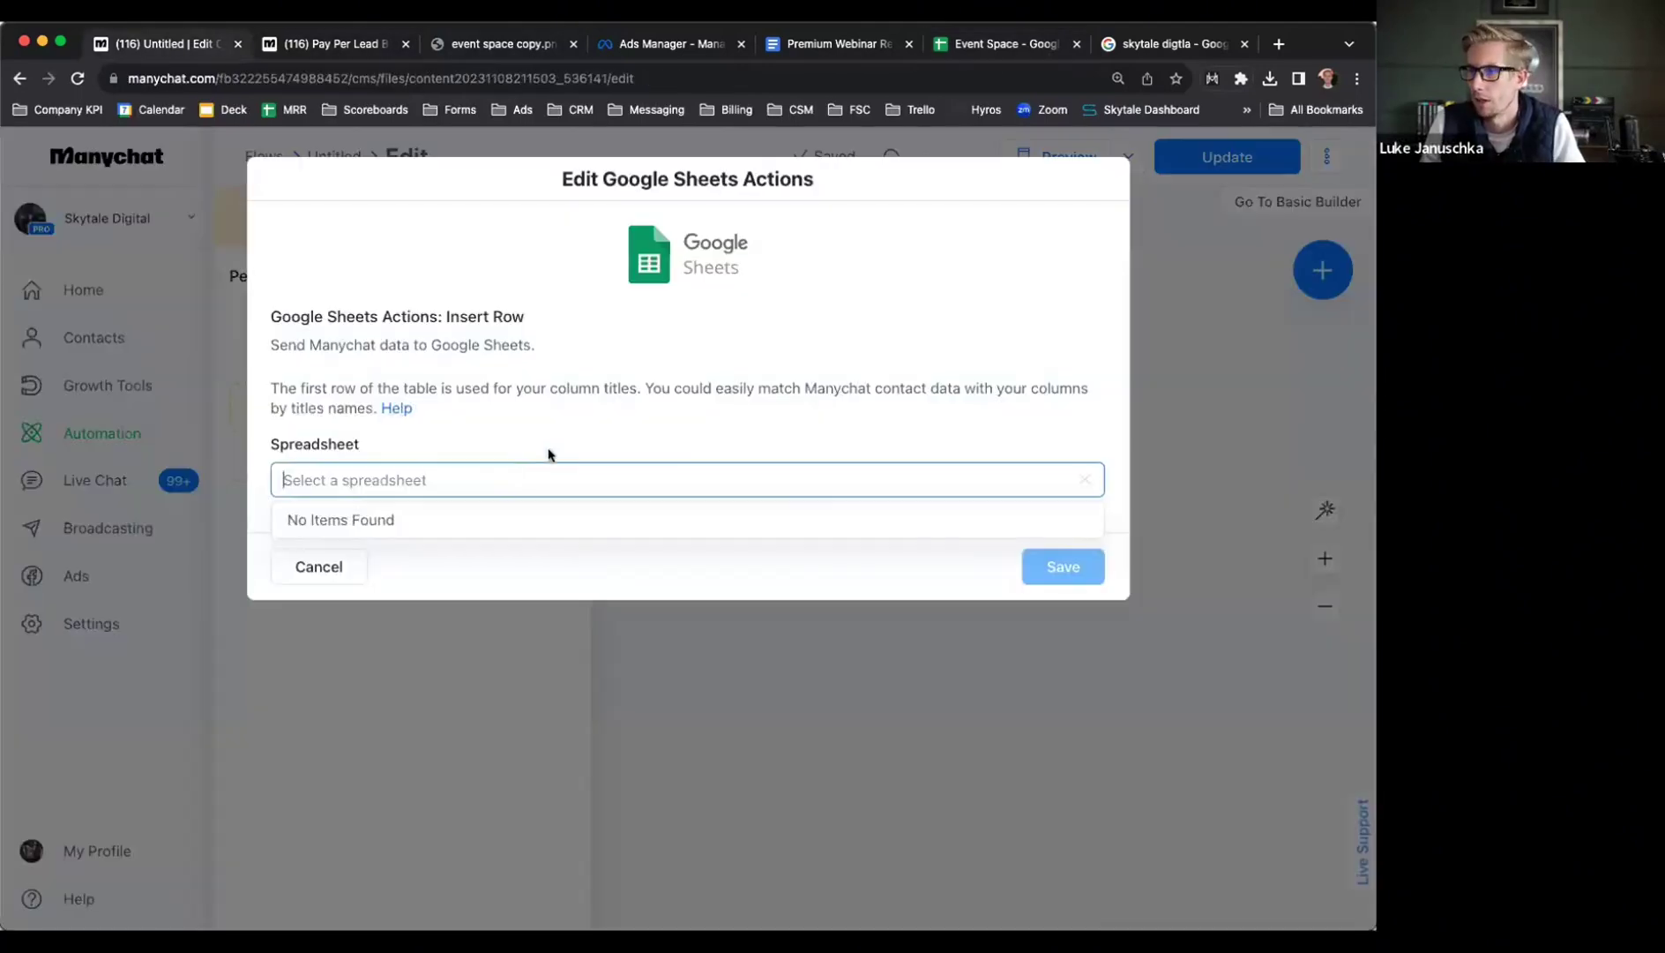
pyautogui.click(456, 476)
pyautogui.click(351, 564)
# Add a Google Sheets Insert Row action and search 'event', finding no Event Space spreadsheet
pyautogui.click(445, 411)
pyautogui.click(559, 318)
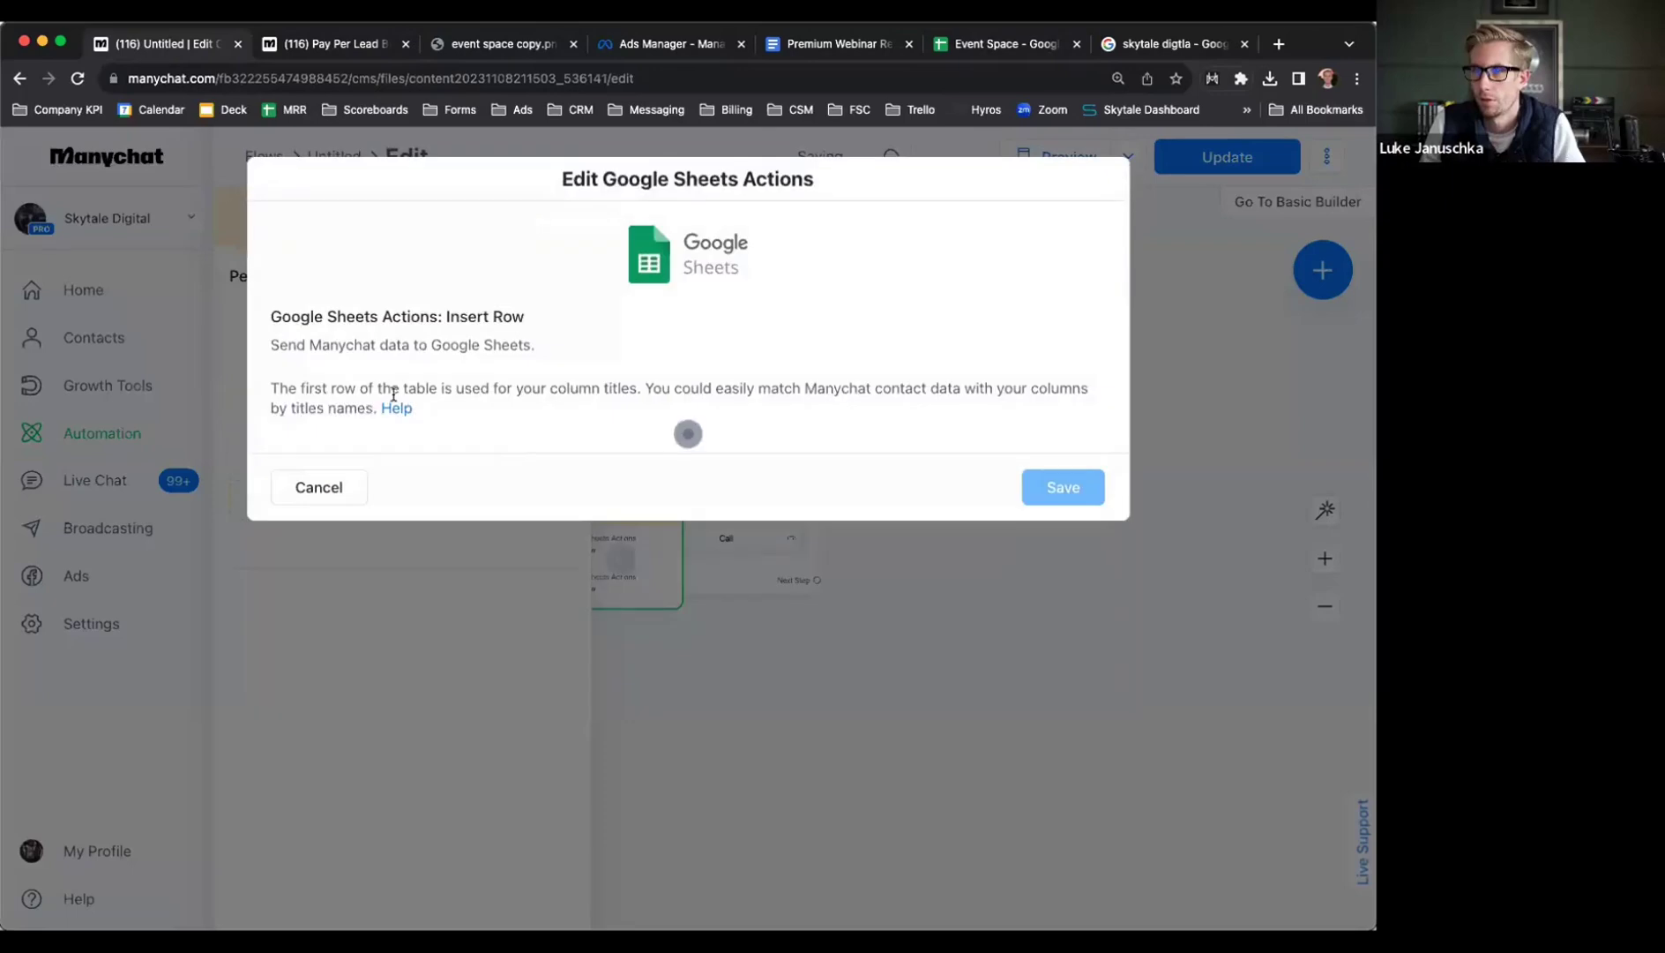
pyautogui.click(381, 471)
pyautogui.write('event')
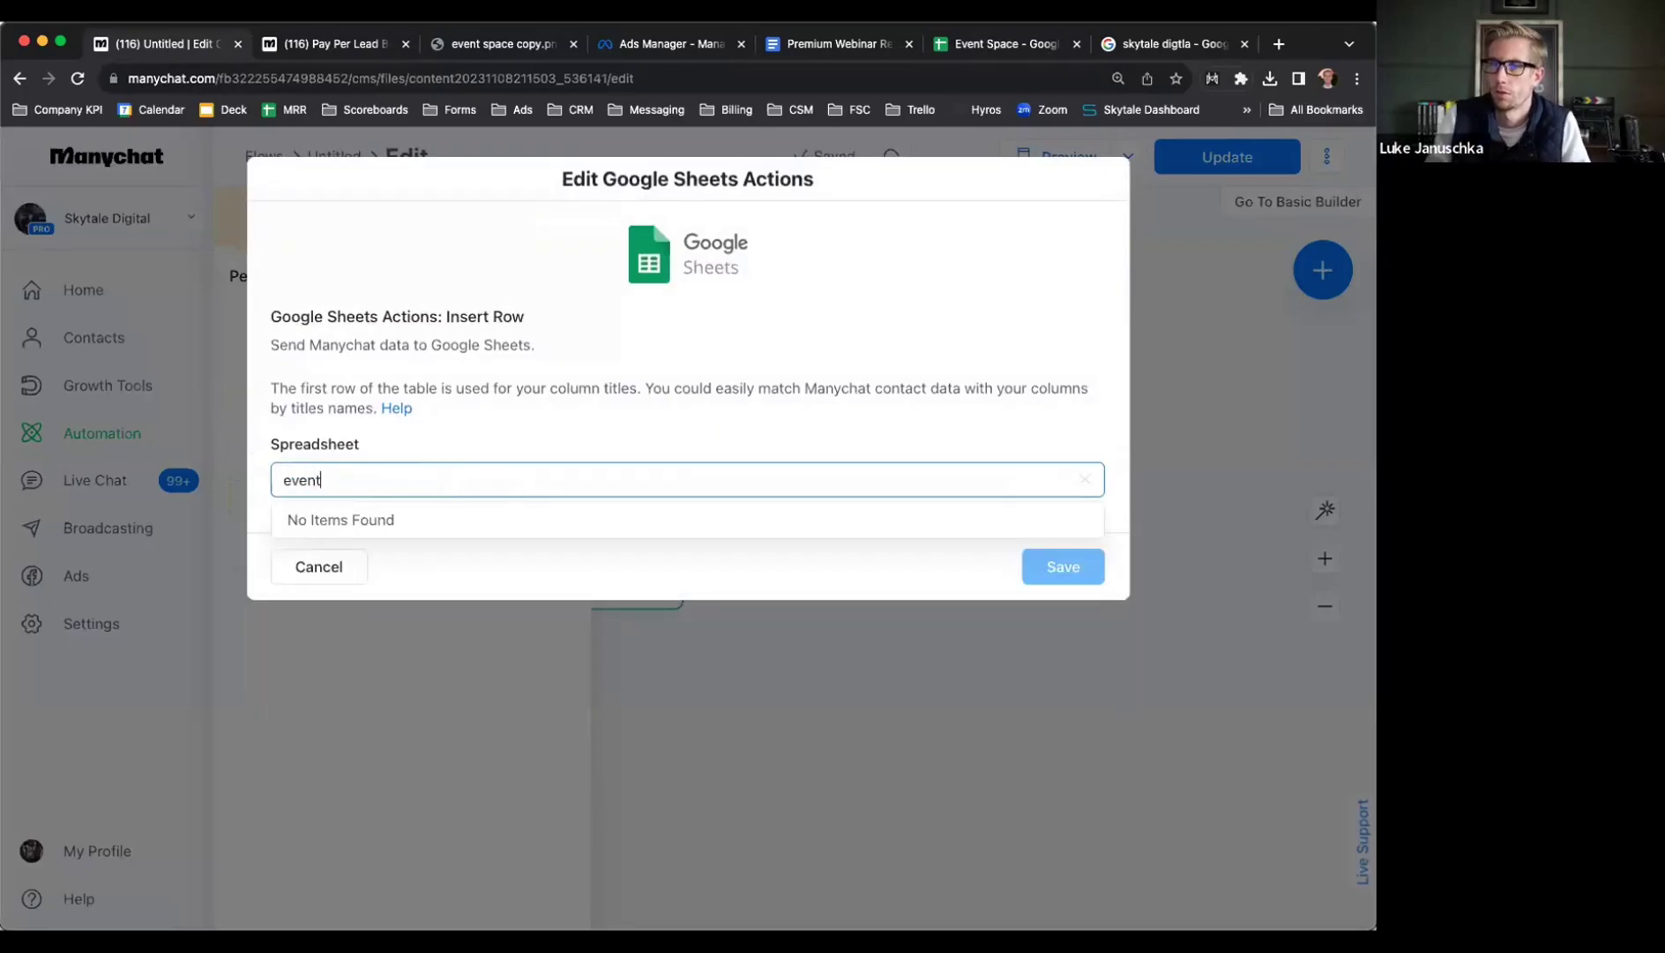
pyautogui.press('Tab')
pyautogui.press('Return')
pyautogui.click(368, 44)
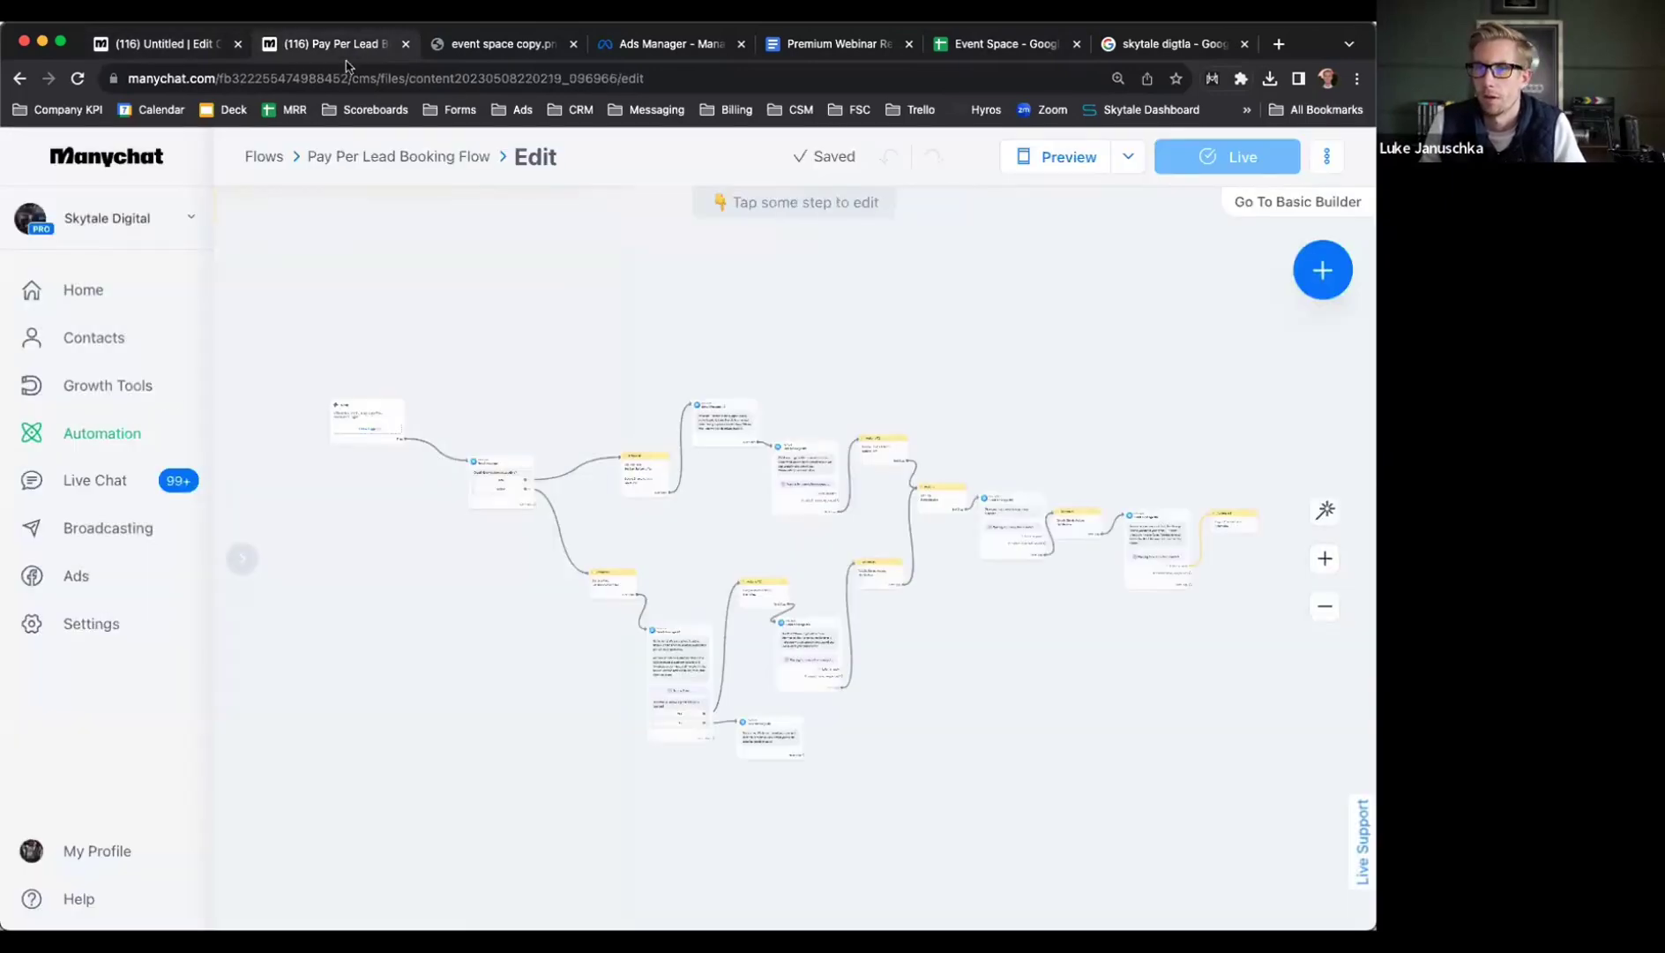
# Check which Google account is connected for Google Sheets under Settings > Integrations
pyautogui.click(104, 619)
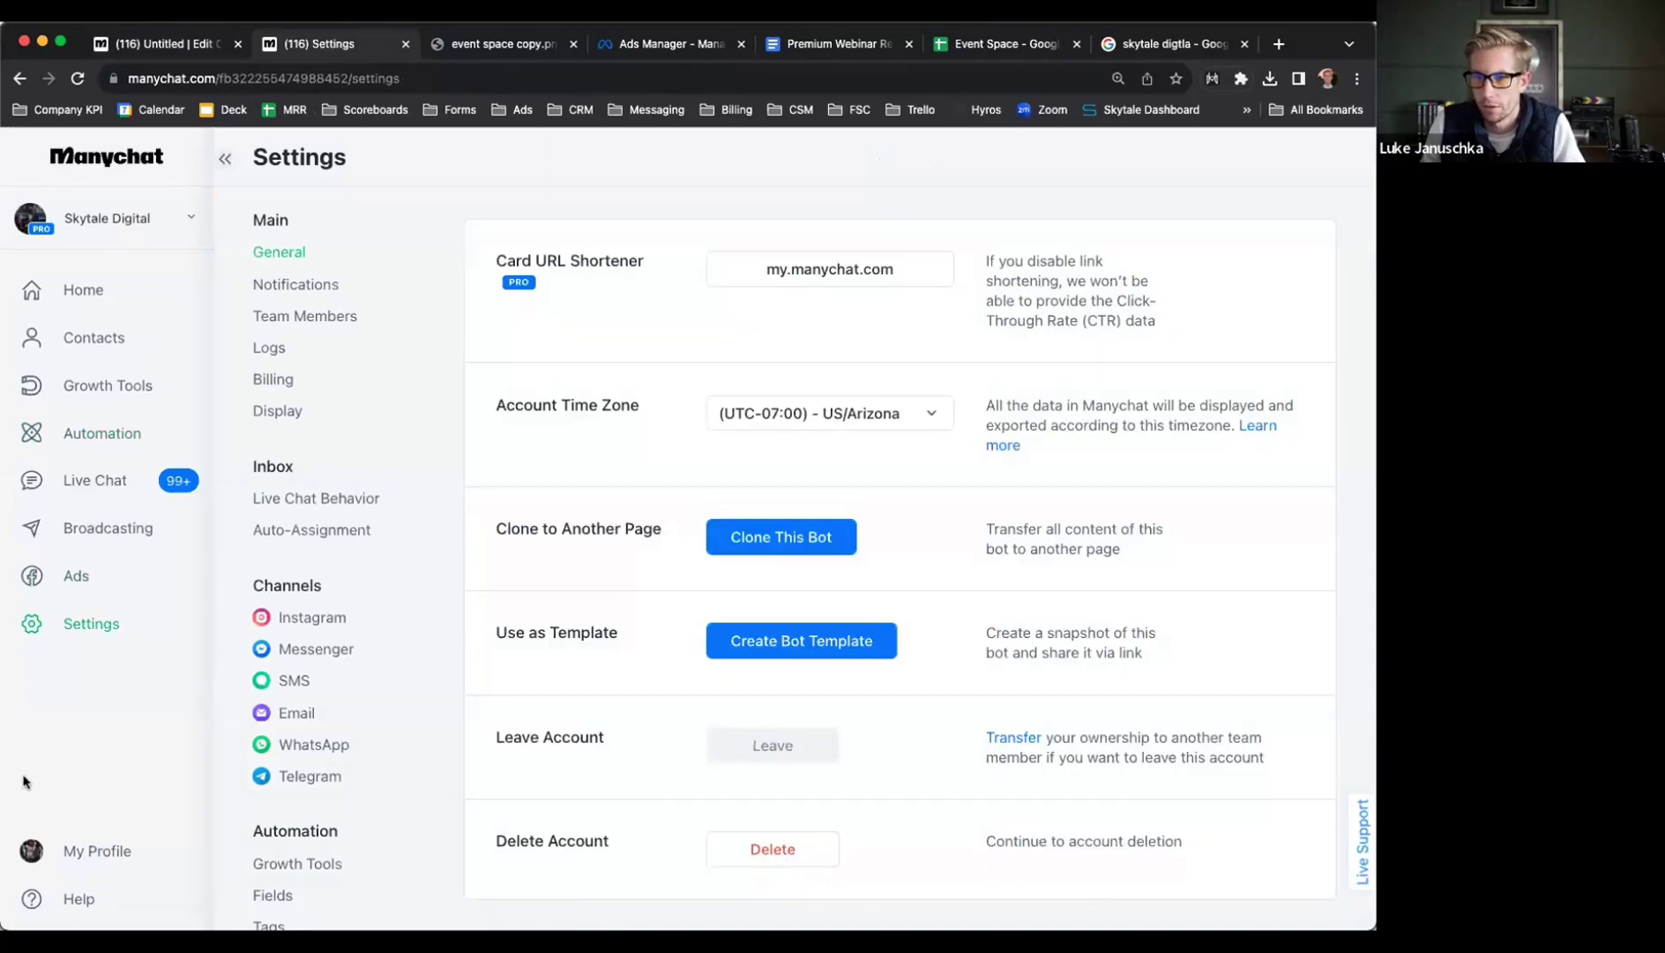
pyautogui.scroll(-1, 276, 398)
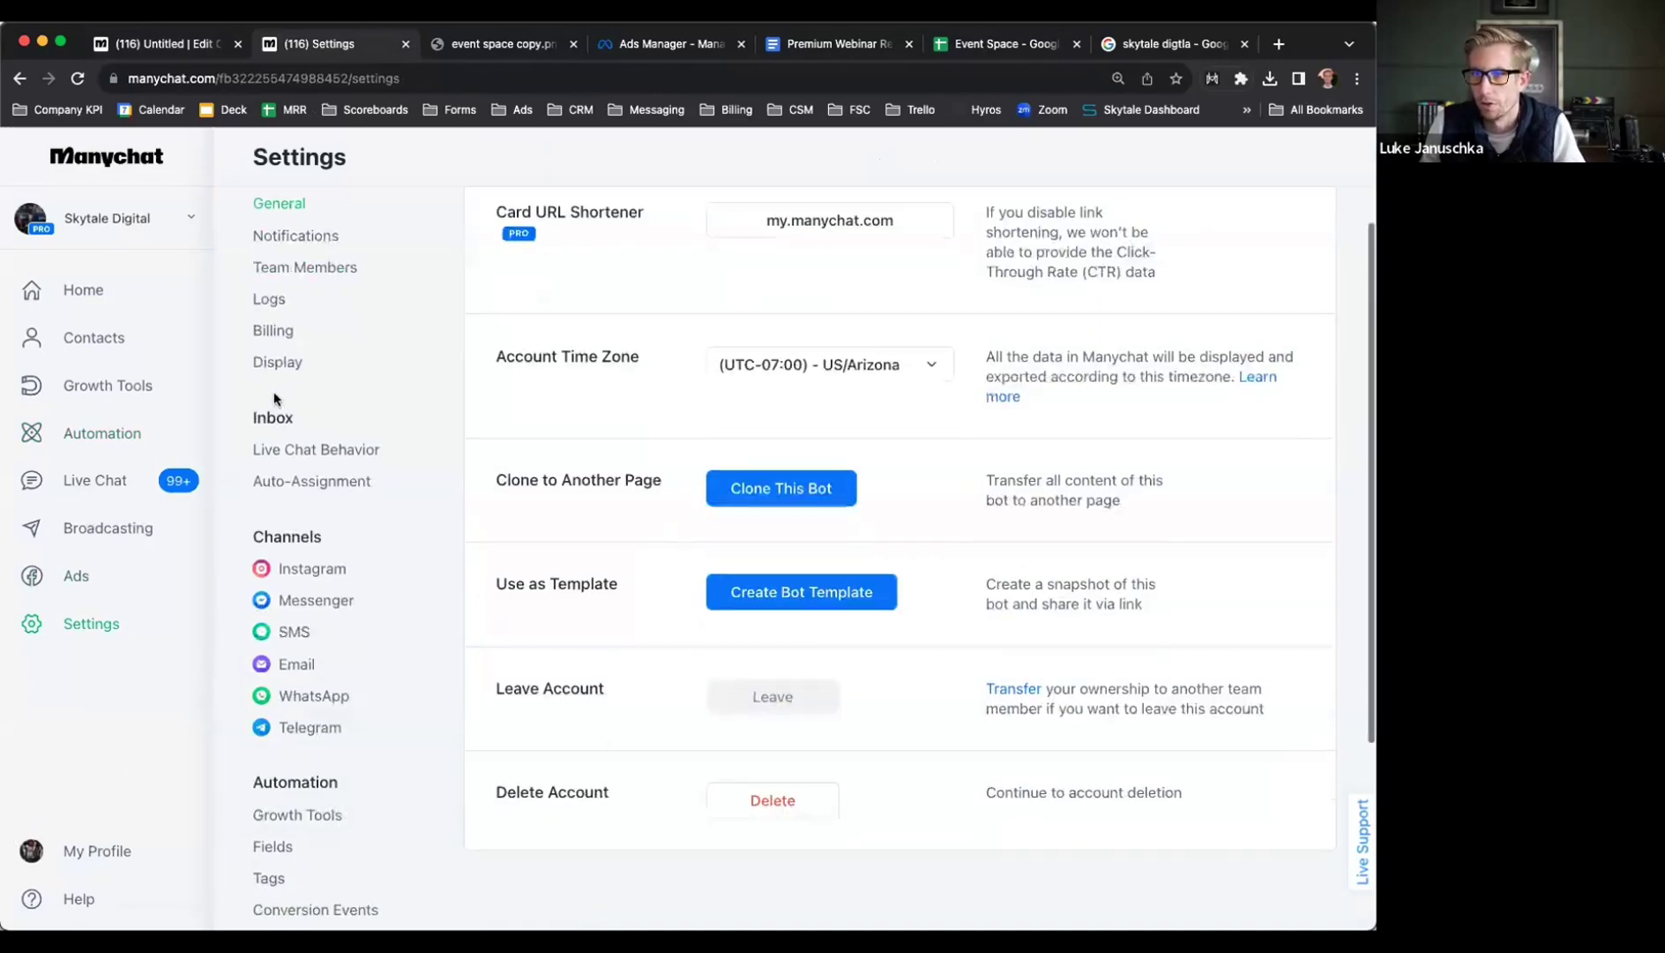
pyautogui.scroll(-5, 276, 399)
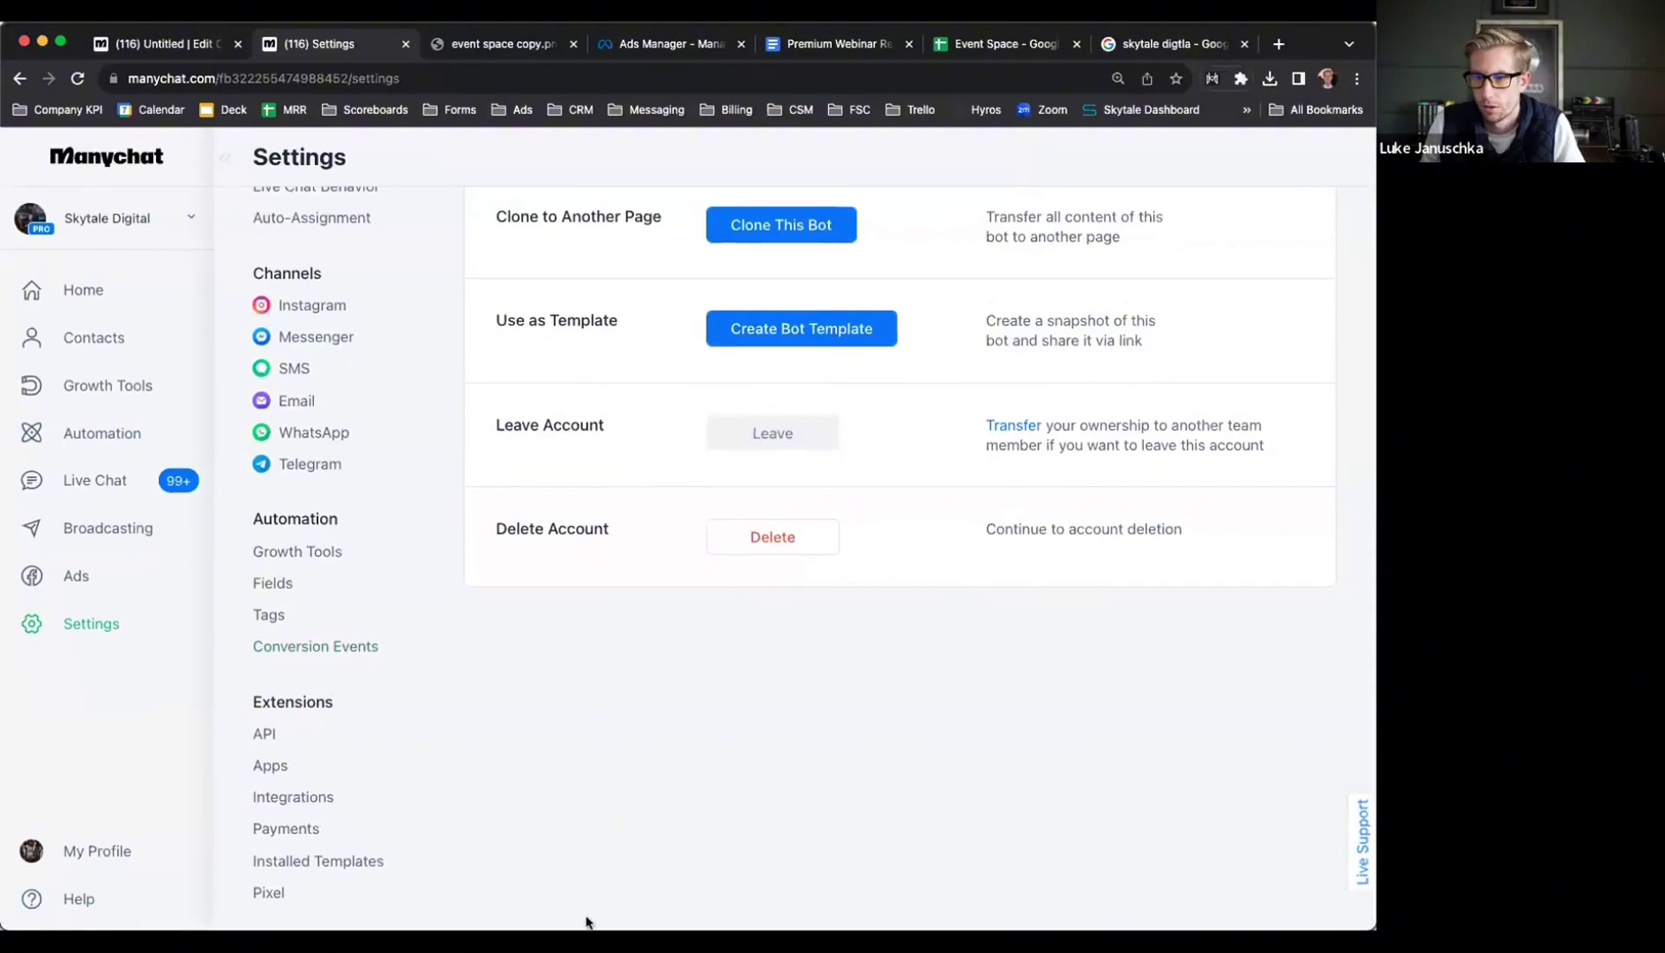
pyautogui.click(294, 798)
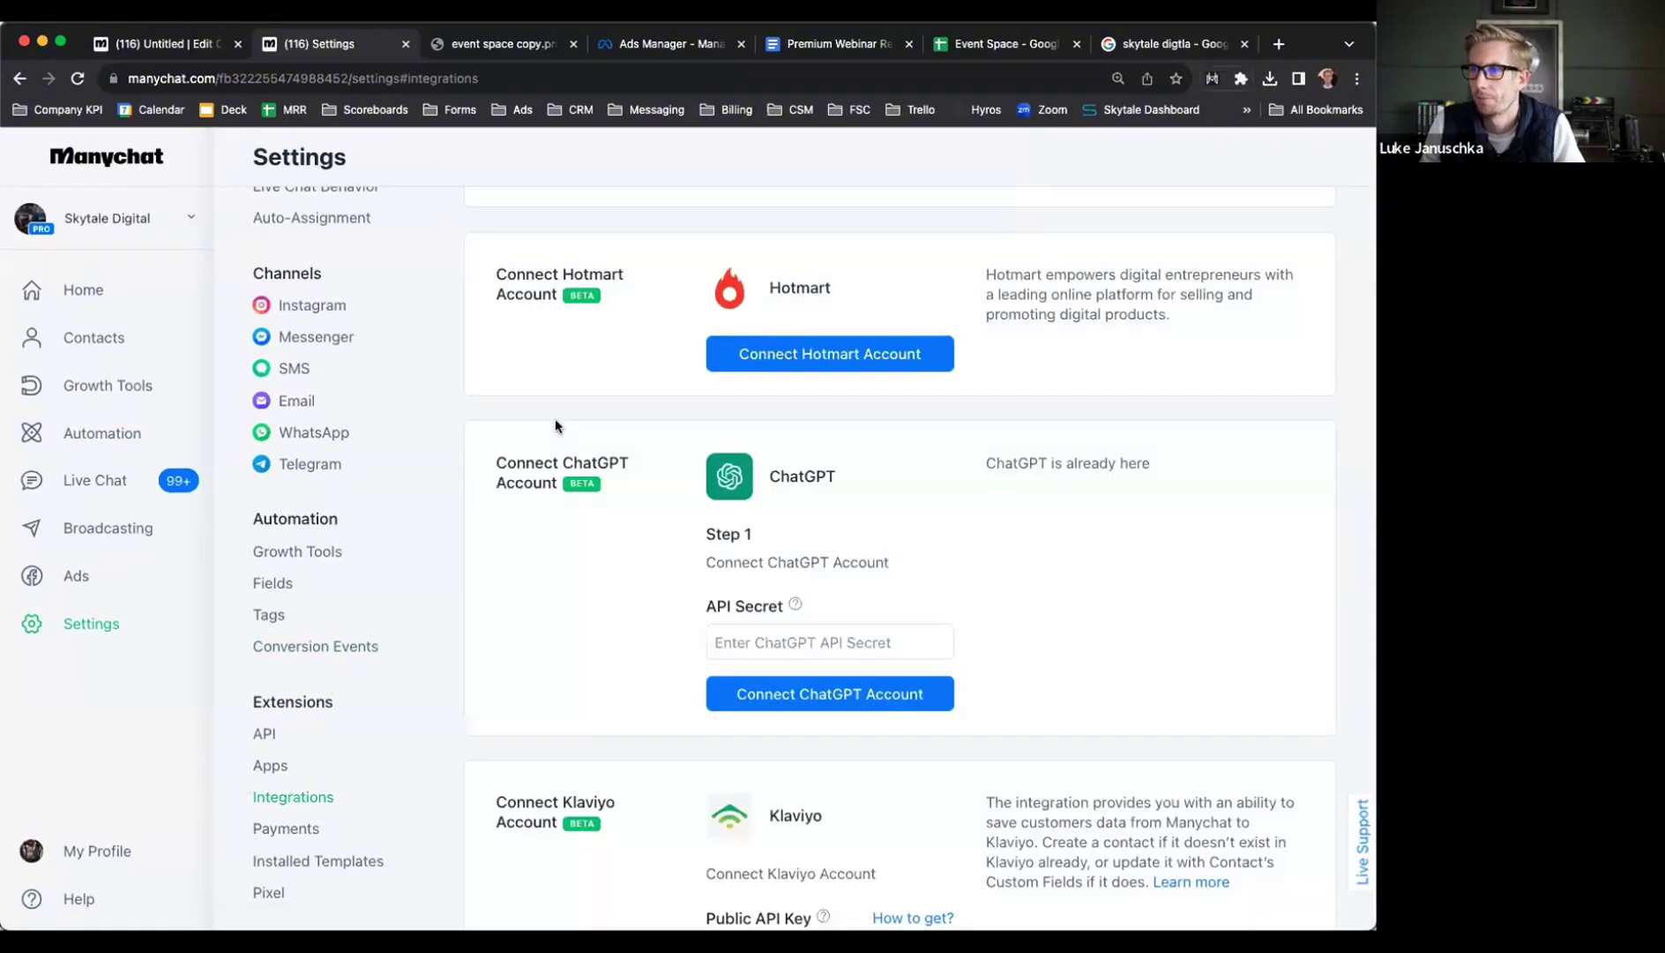
pyautogui.scroll(4, 668, 588)
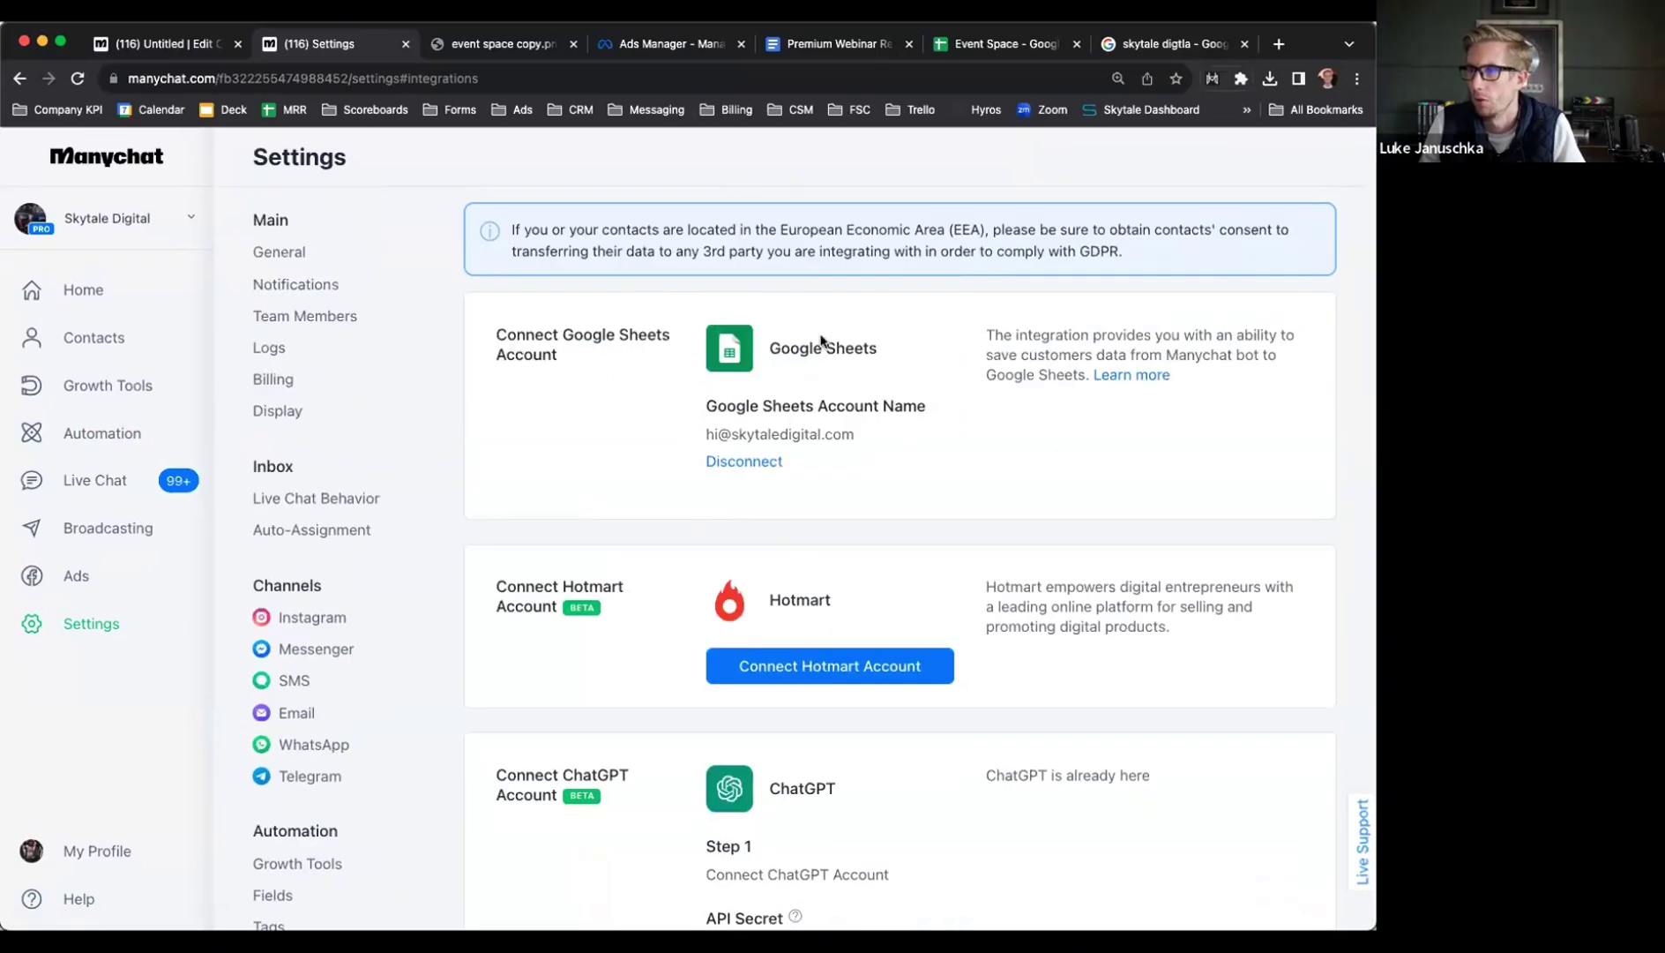
pyautogui.moveTo(706, 431); pyautogui.dragTo(922, 436)
pyautogui.press('super+c')
pyautogui.click(827, 433)
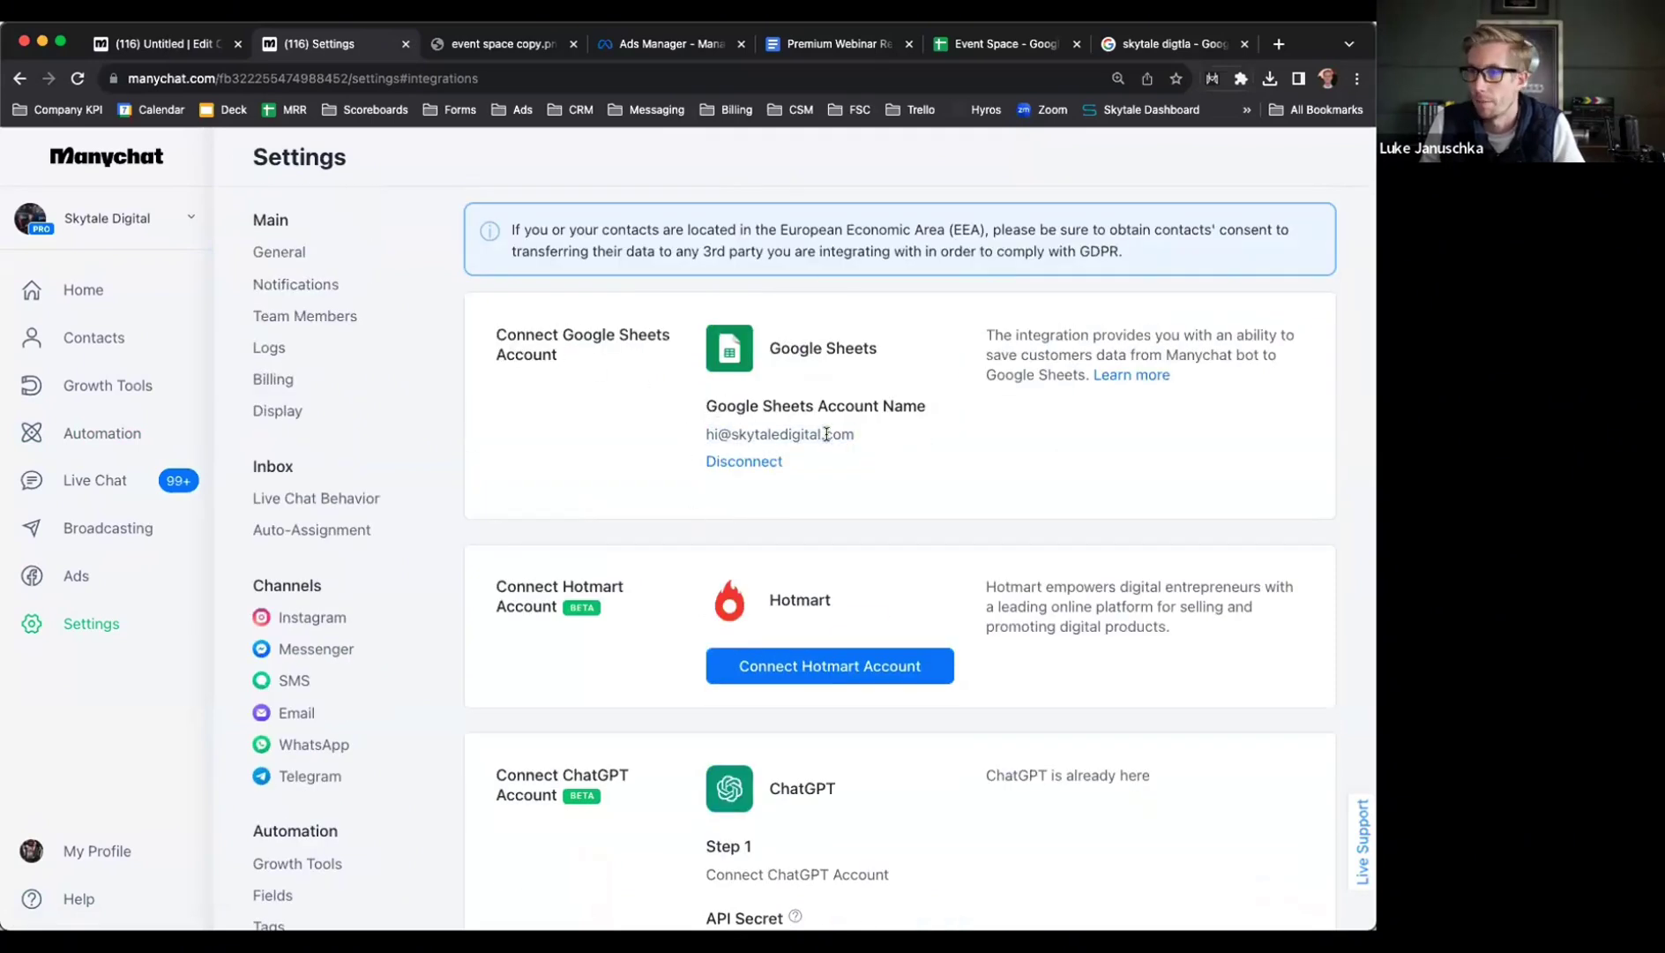
pyautogui.click(1001, 46)
# Share Event Space as editor with the Google account connected in Manychat, noting 'no action'
pyautogui.click(1248, 156)
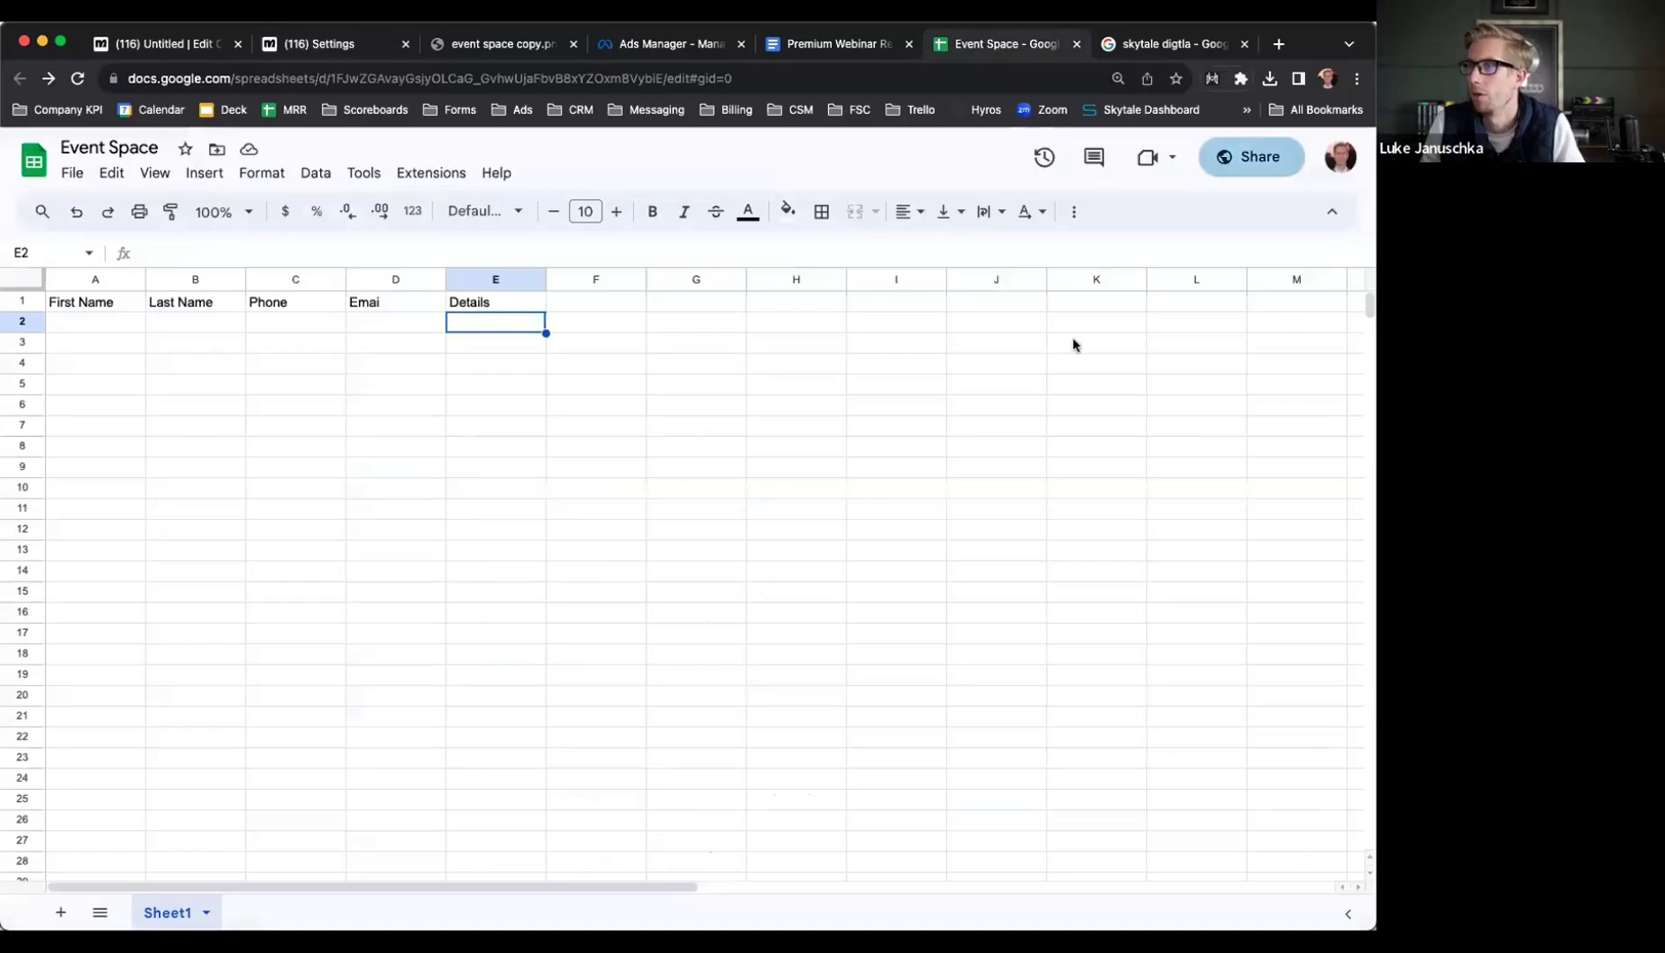
pyautogui.press('super+v')
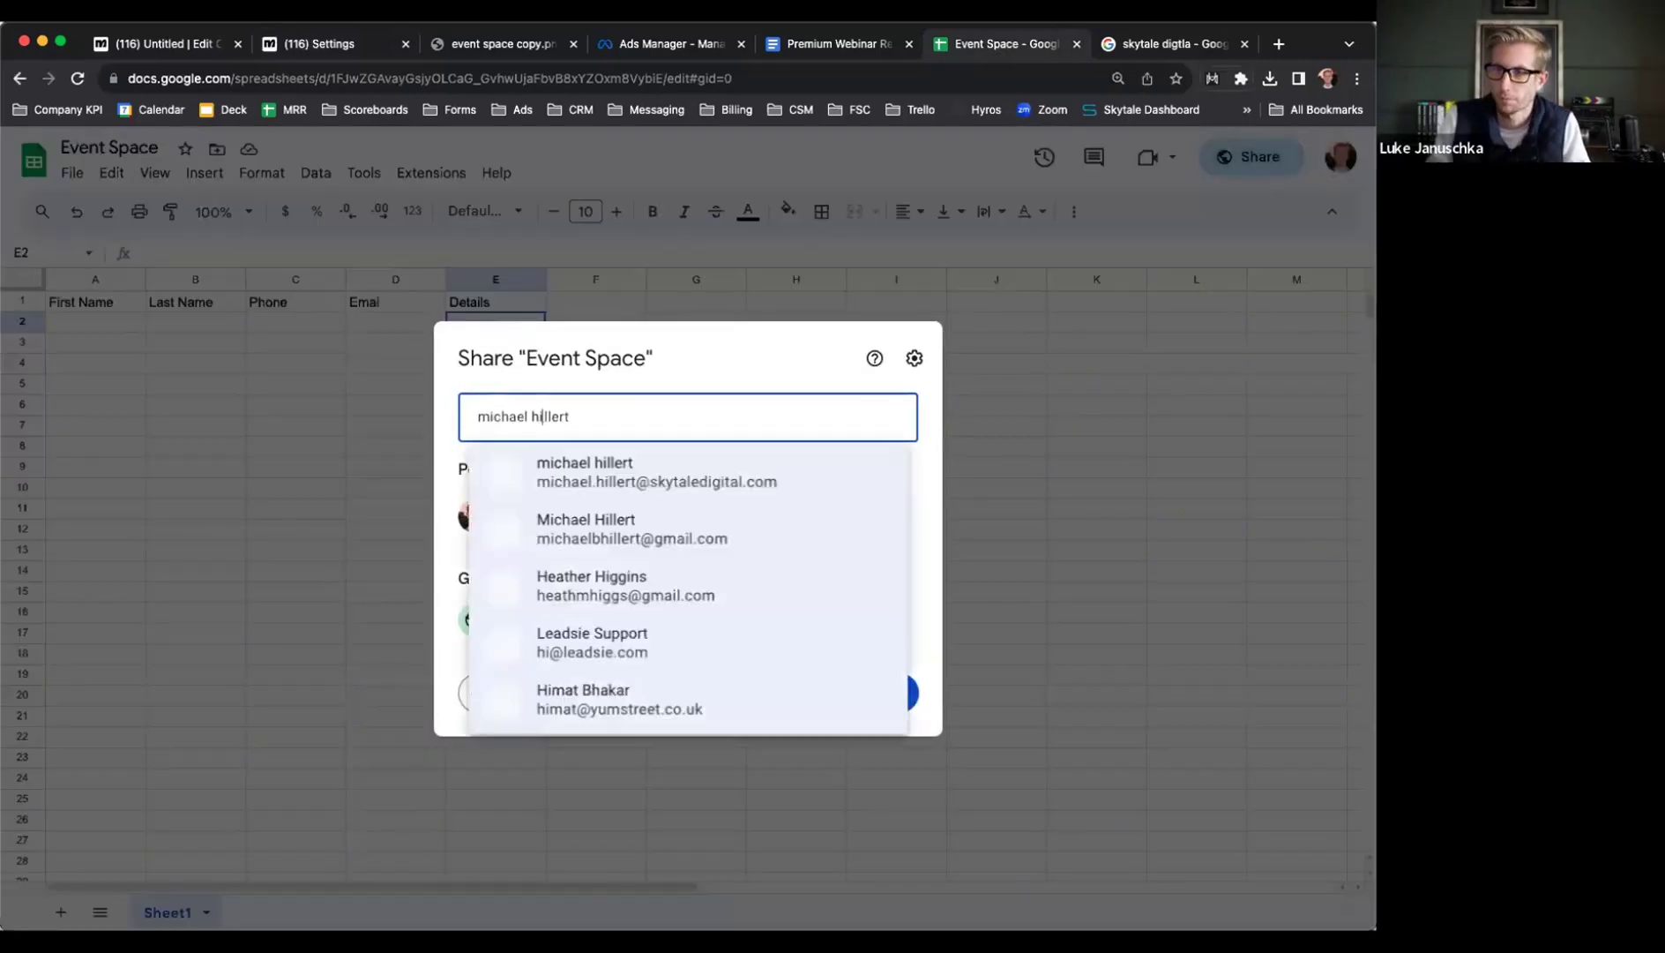
pyautogui.click(639, 476)
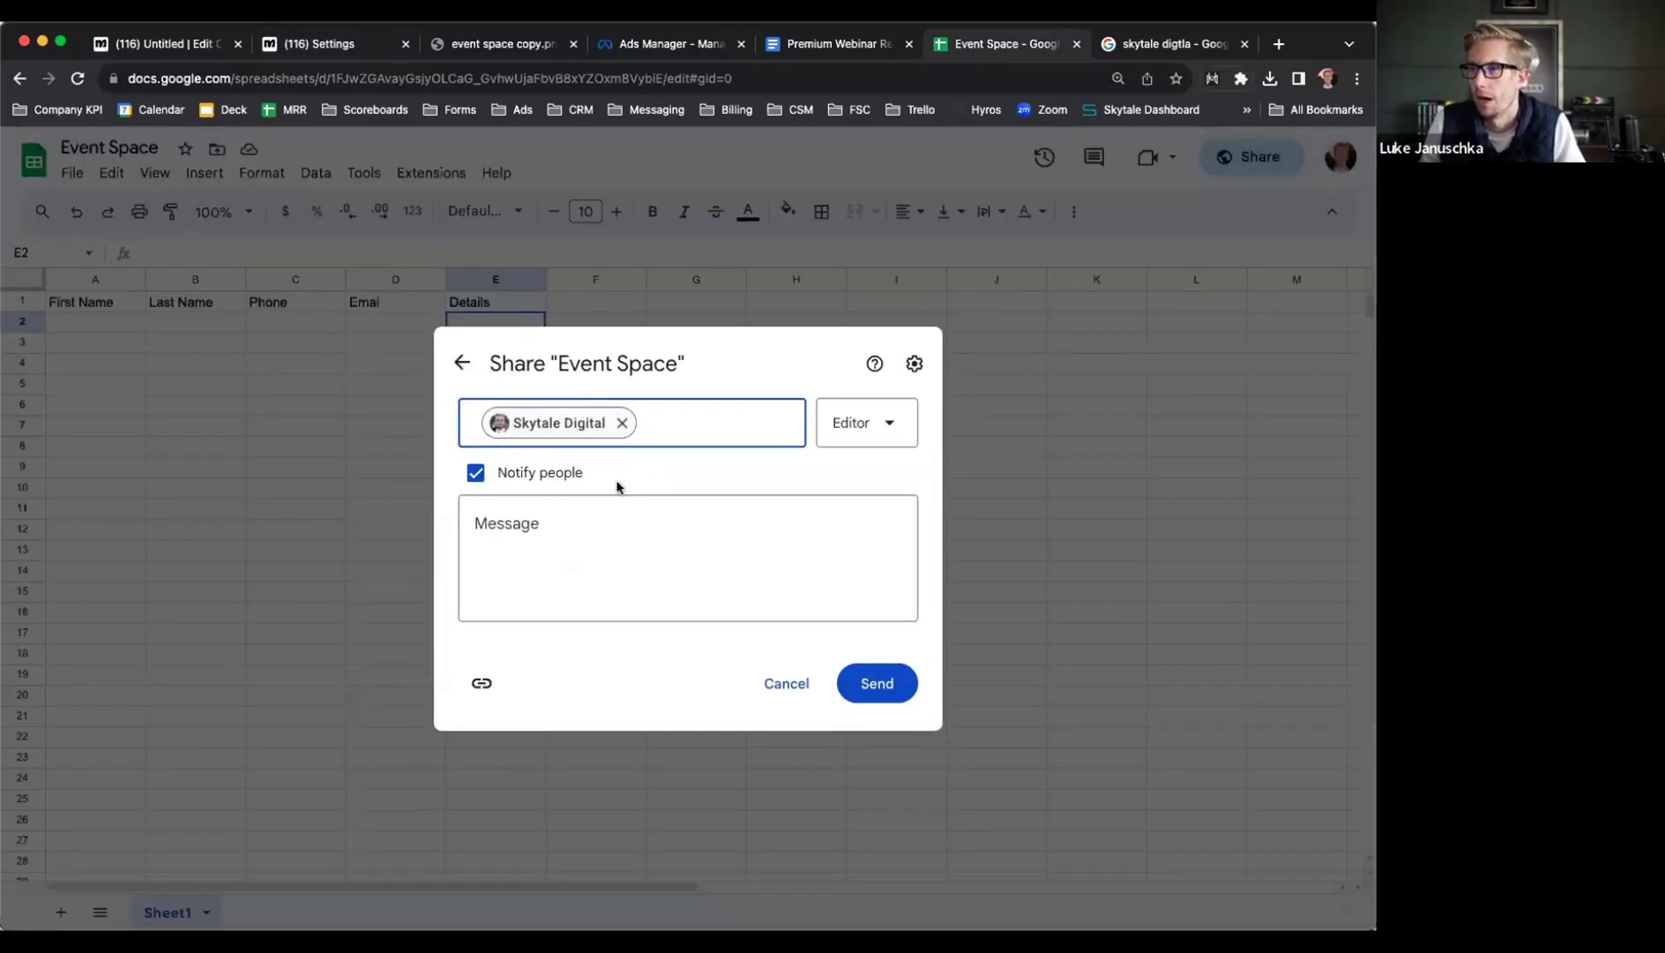
pyautogui.click(576, 543)
pyautogui.write('no action nee')
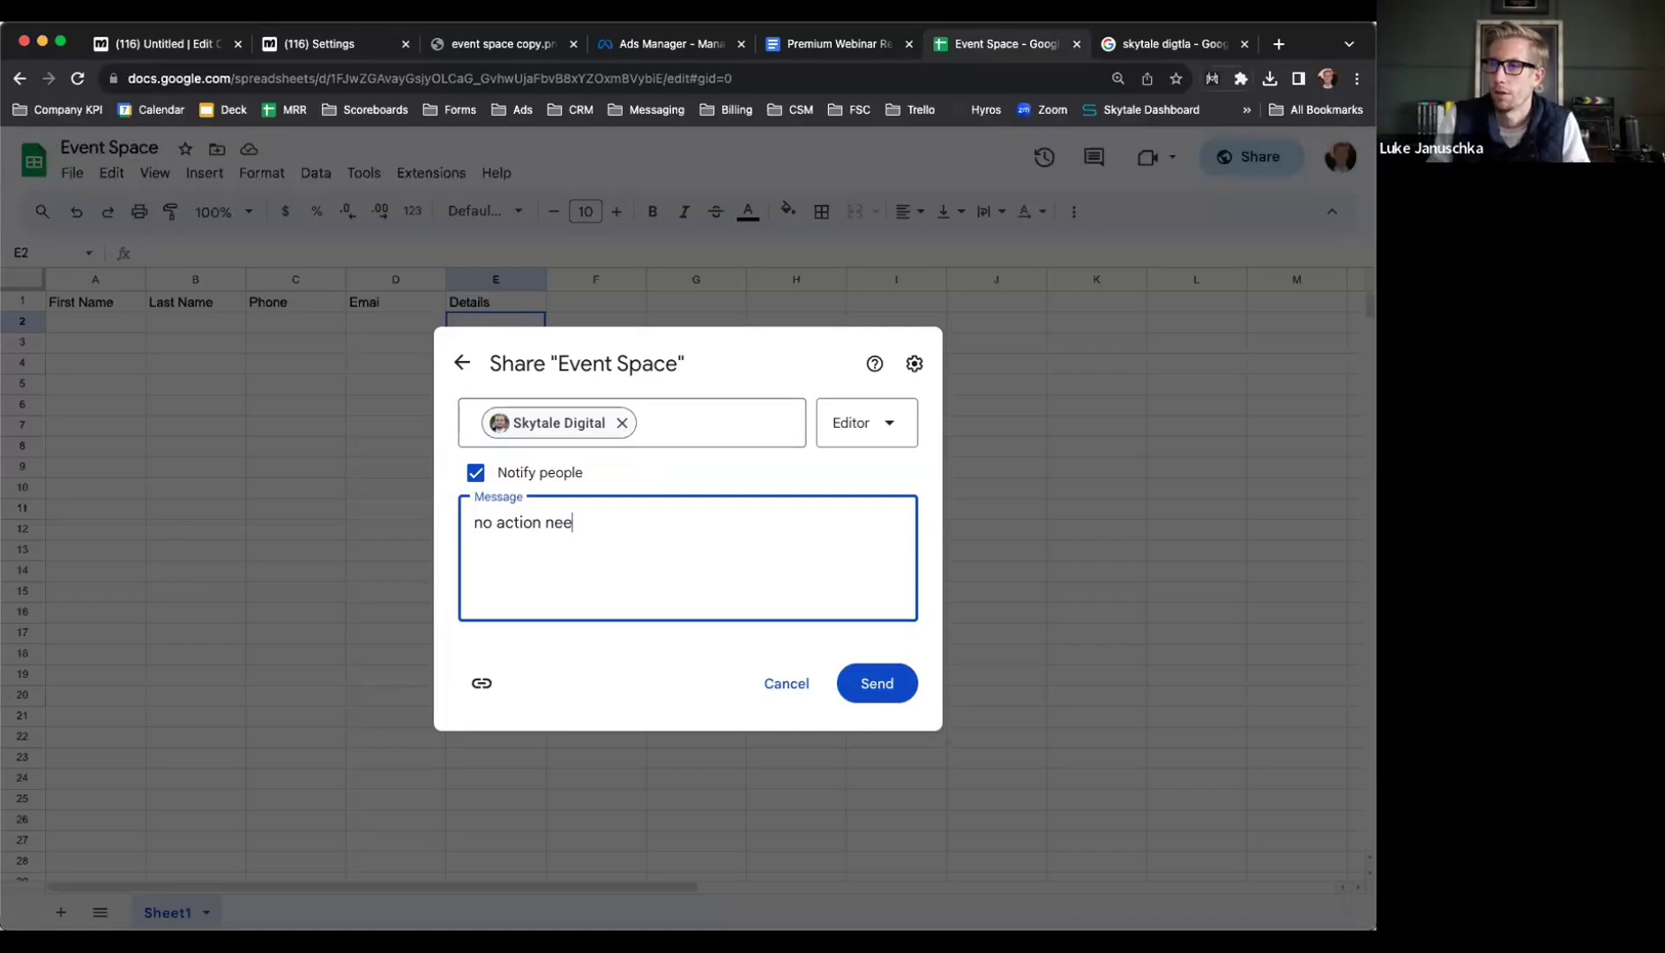
pyautogui.click(852, 693)
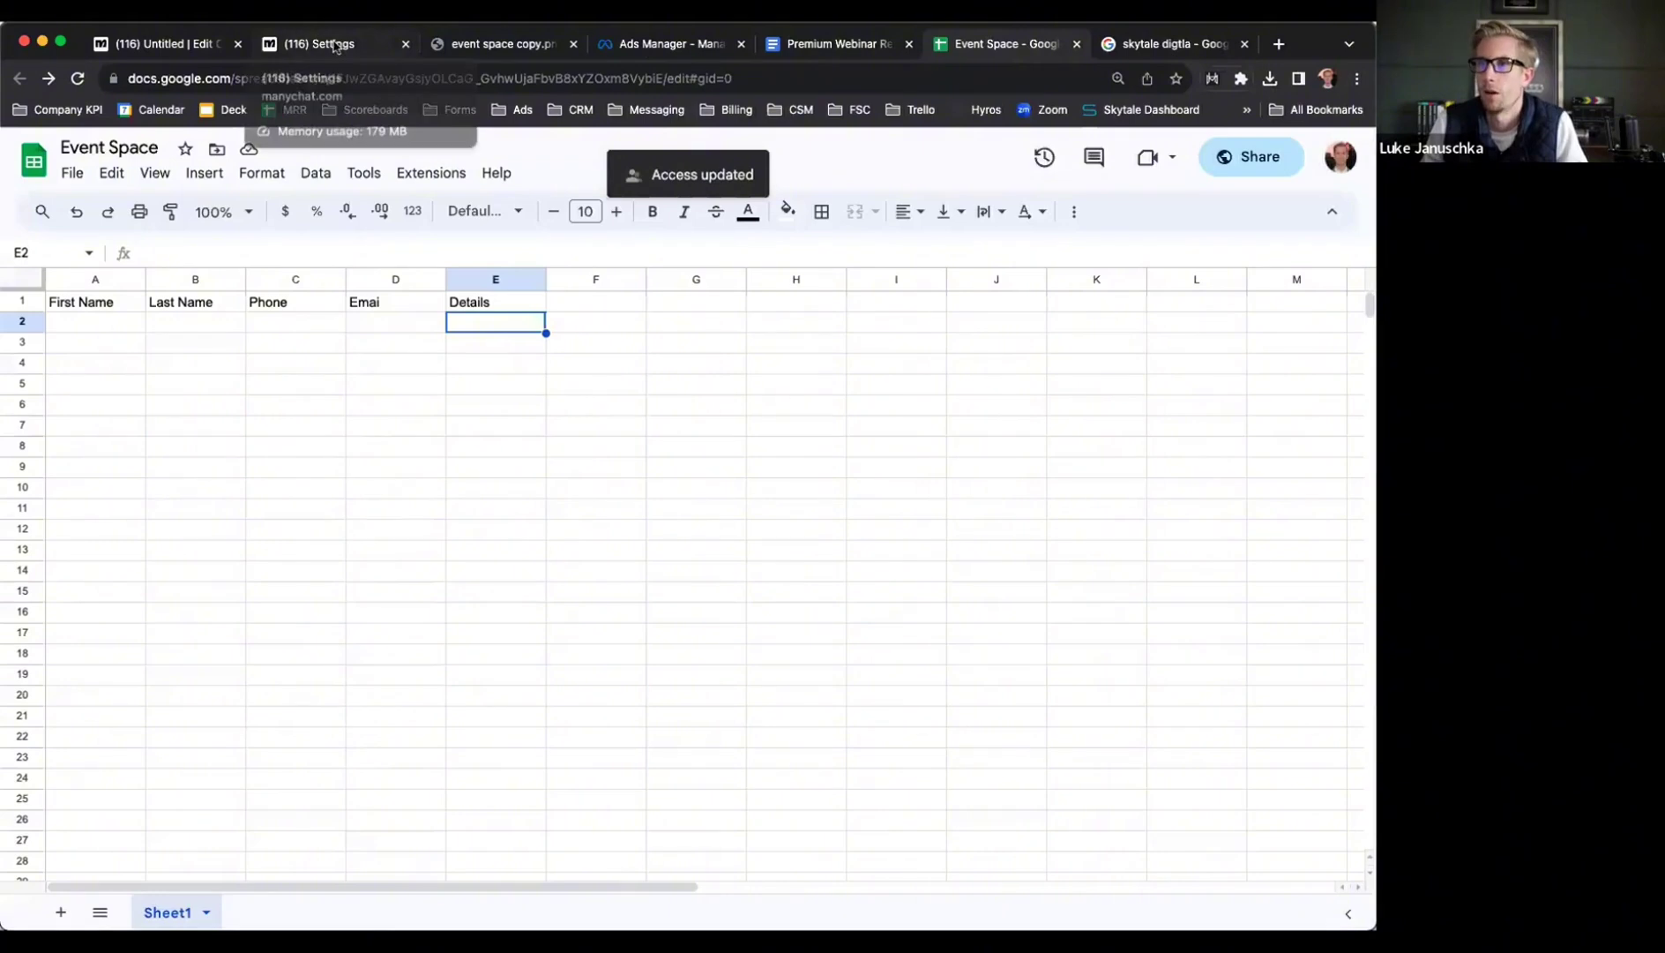
pyautogui.click(334, 44)
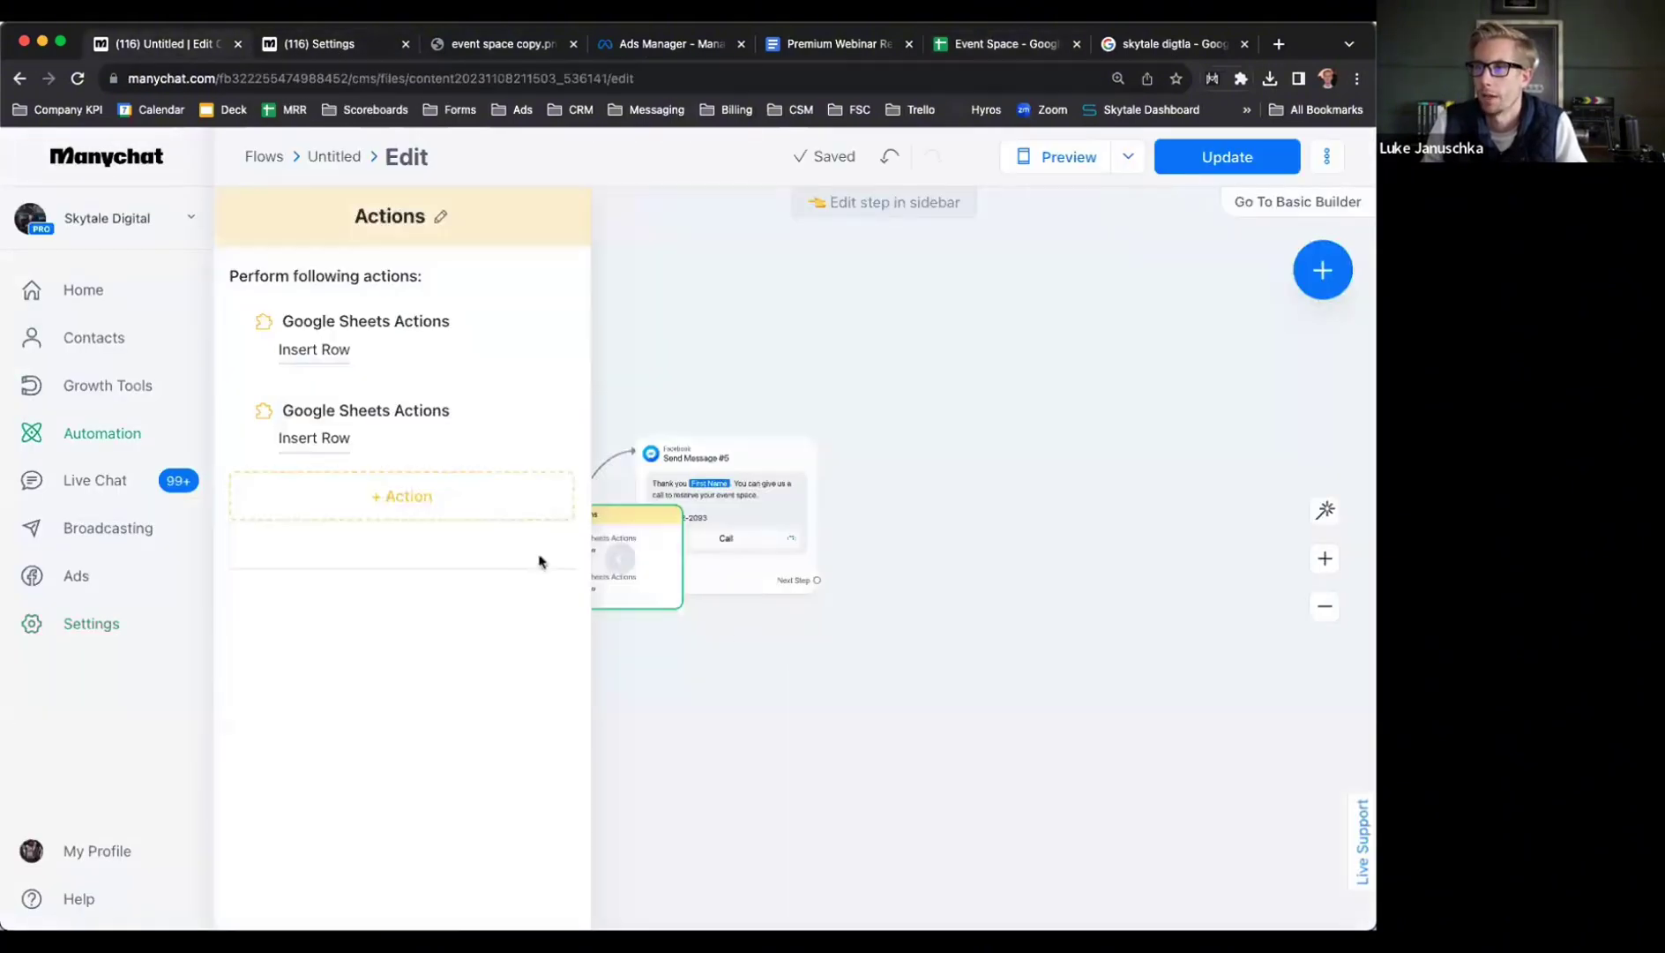
# Delete the duplicate Google Sheets action from the untitled flow
pyautogui.click(190, 46)
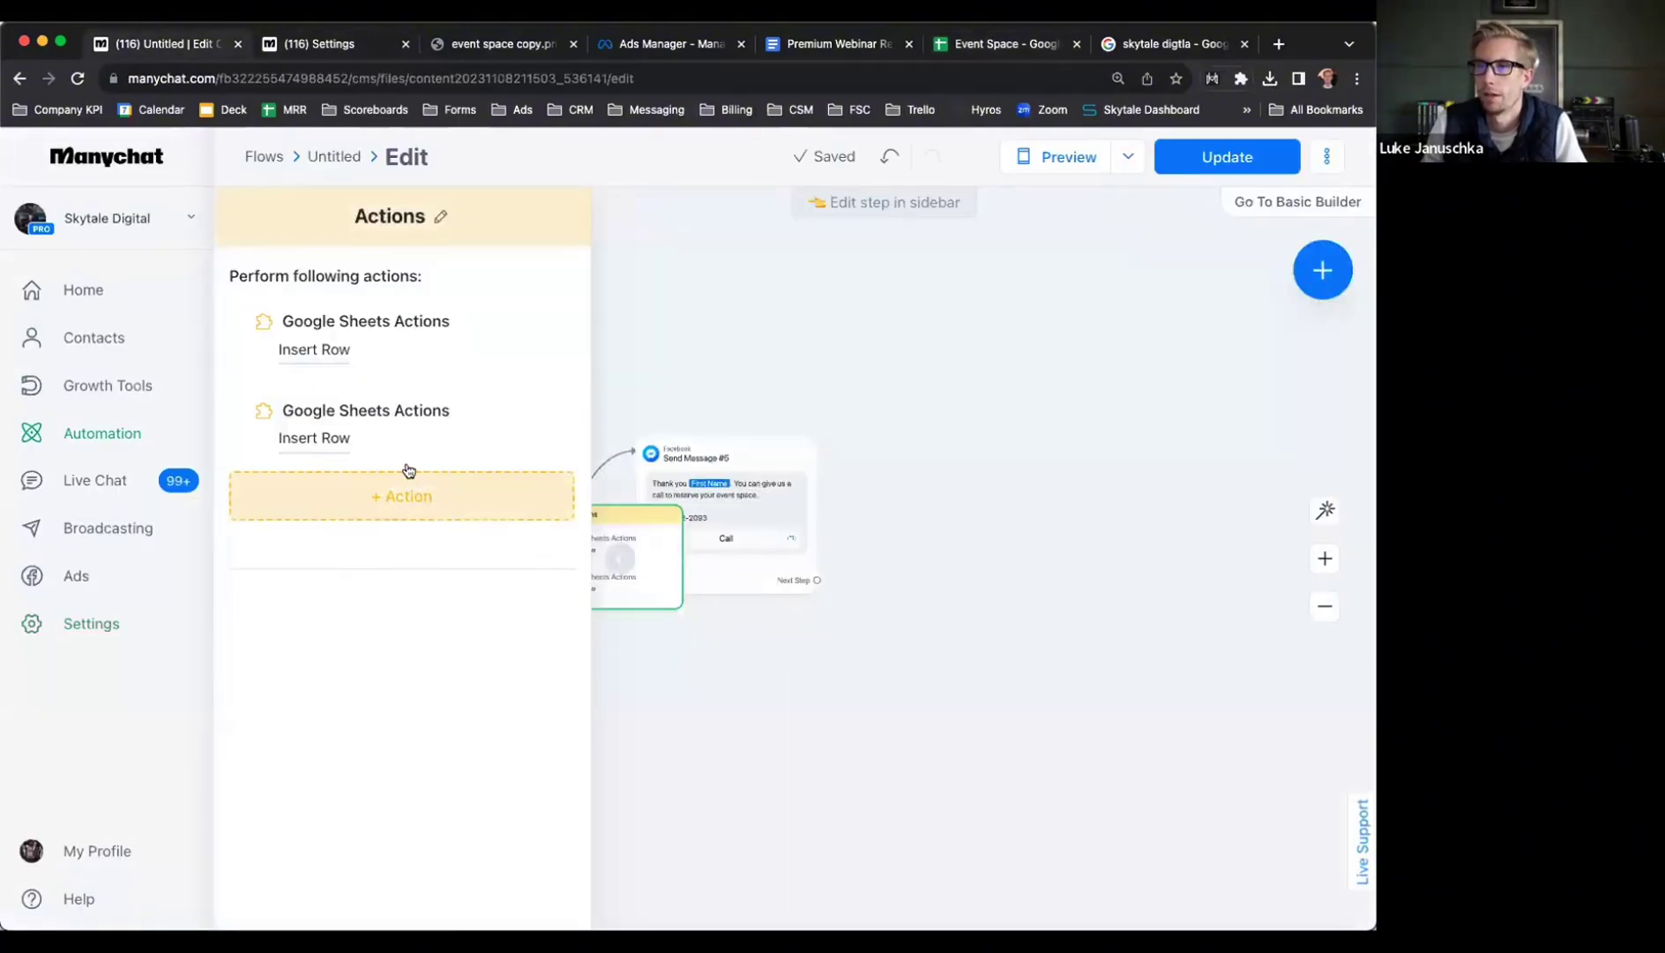
pyautogui.click(569, 399)
pyautogui.click(881, 230)
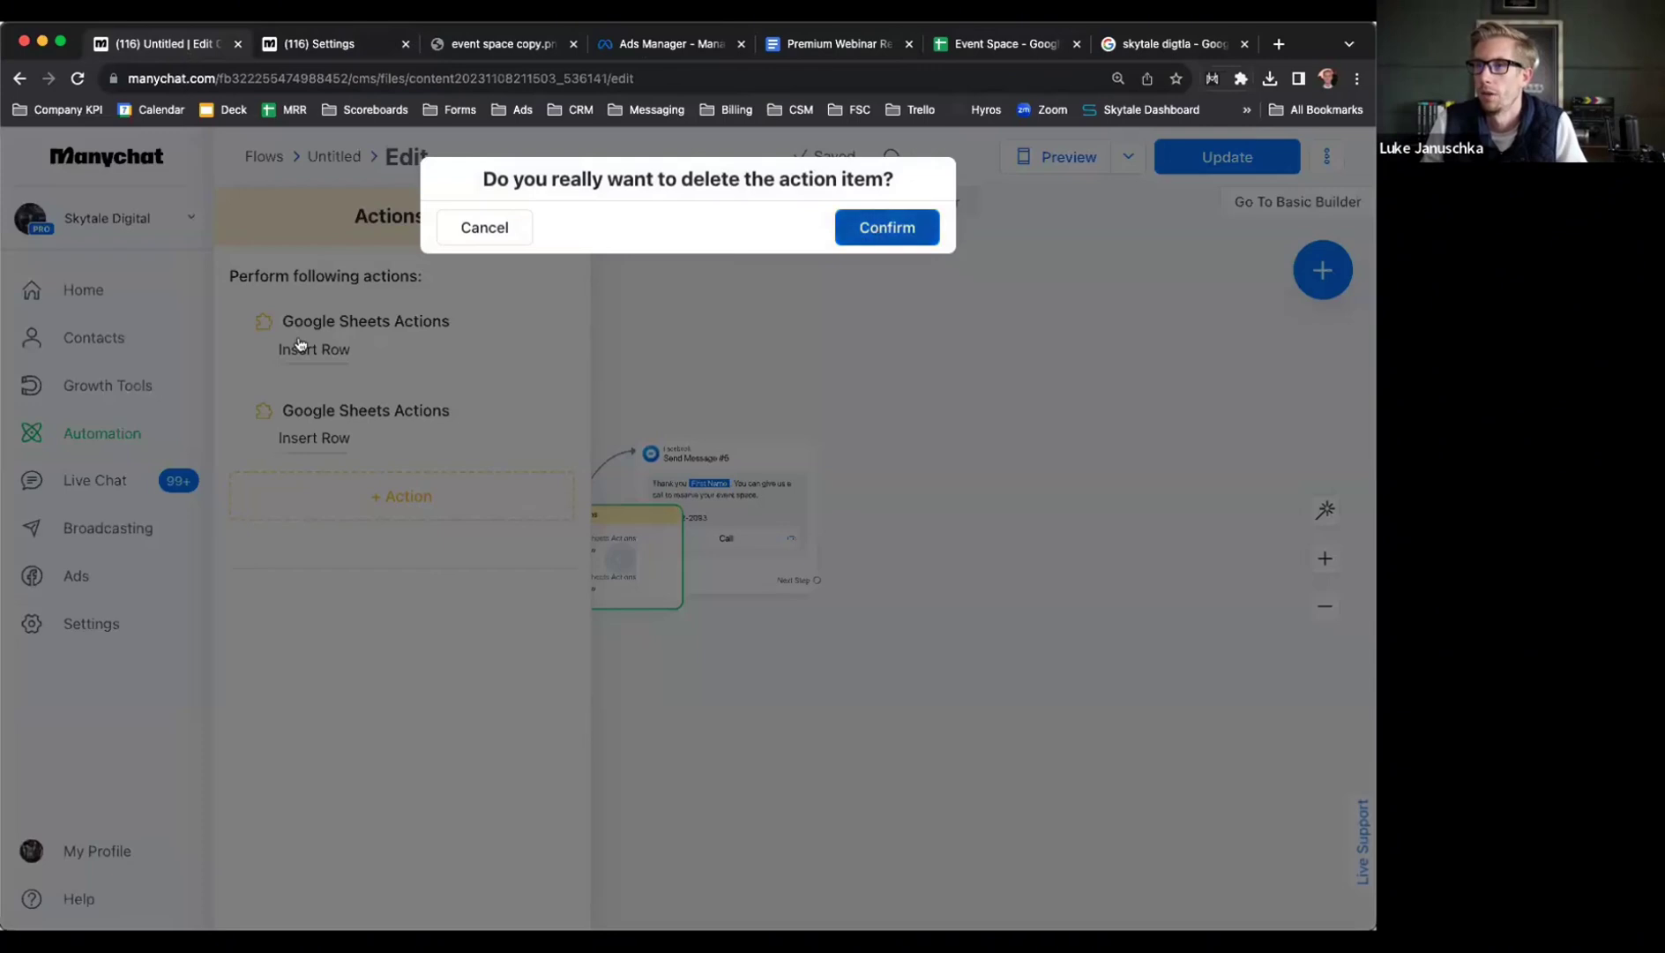
# Point the Insert Row action at the Event Space spreadsheet's Sheet1
pyautogui.click(322, 359)
pyautogui.click(380, 476)
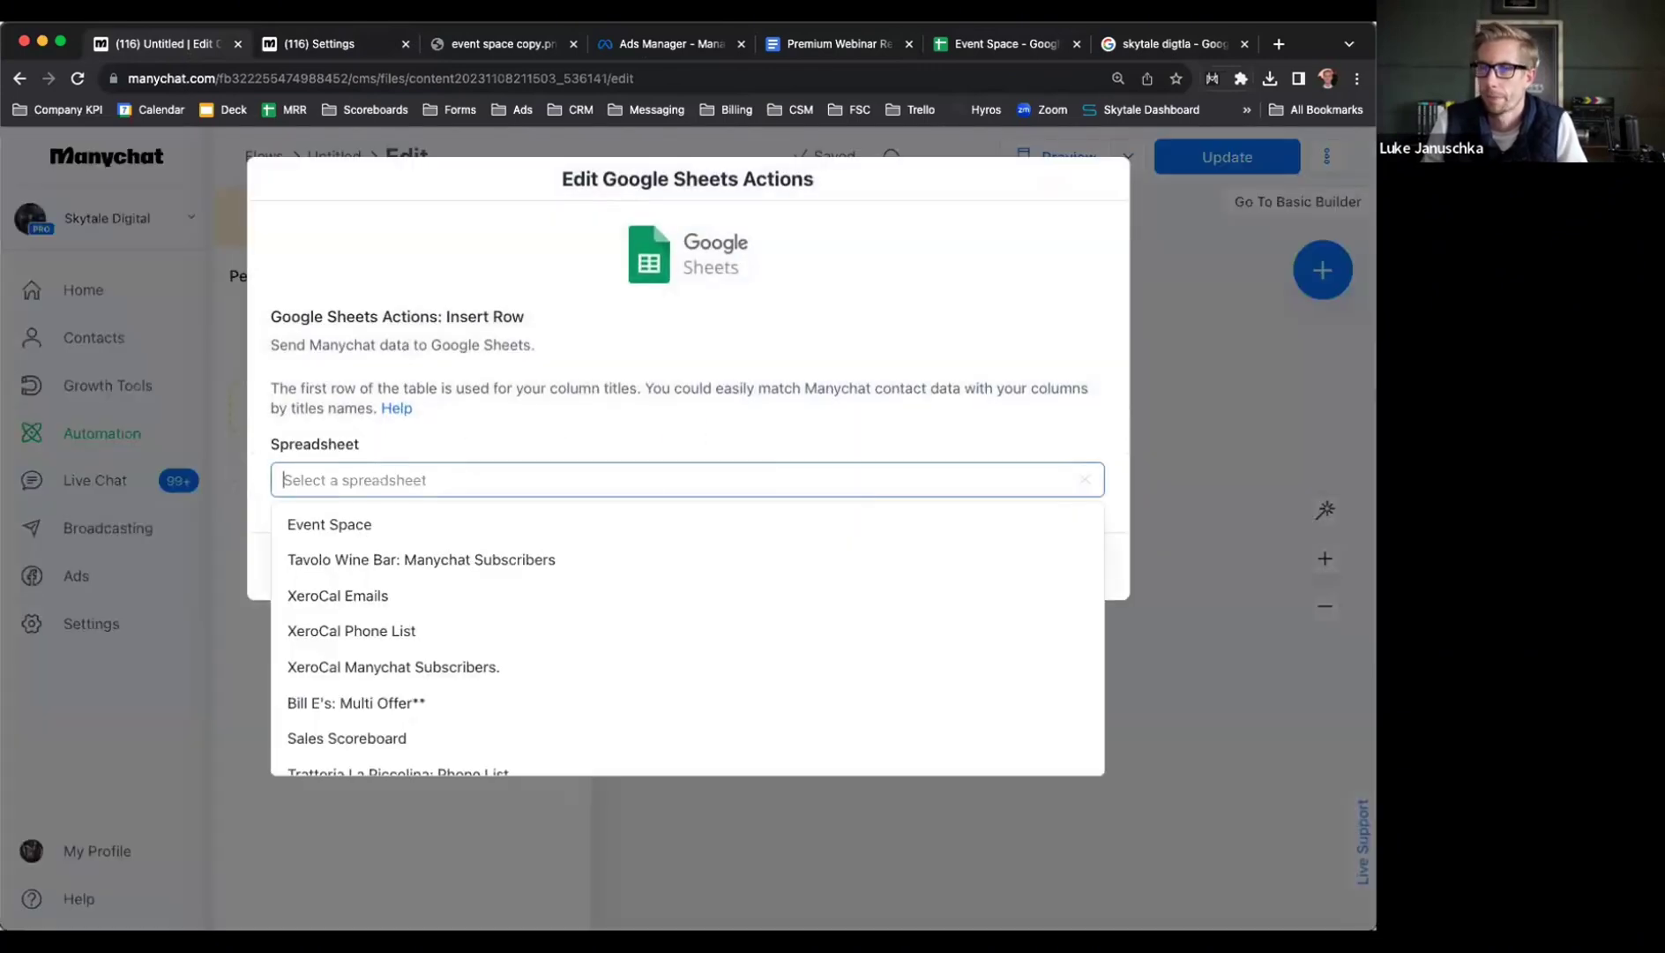
pyautogui.write('event')
pyautogui.click(361, 524)
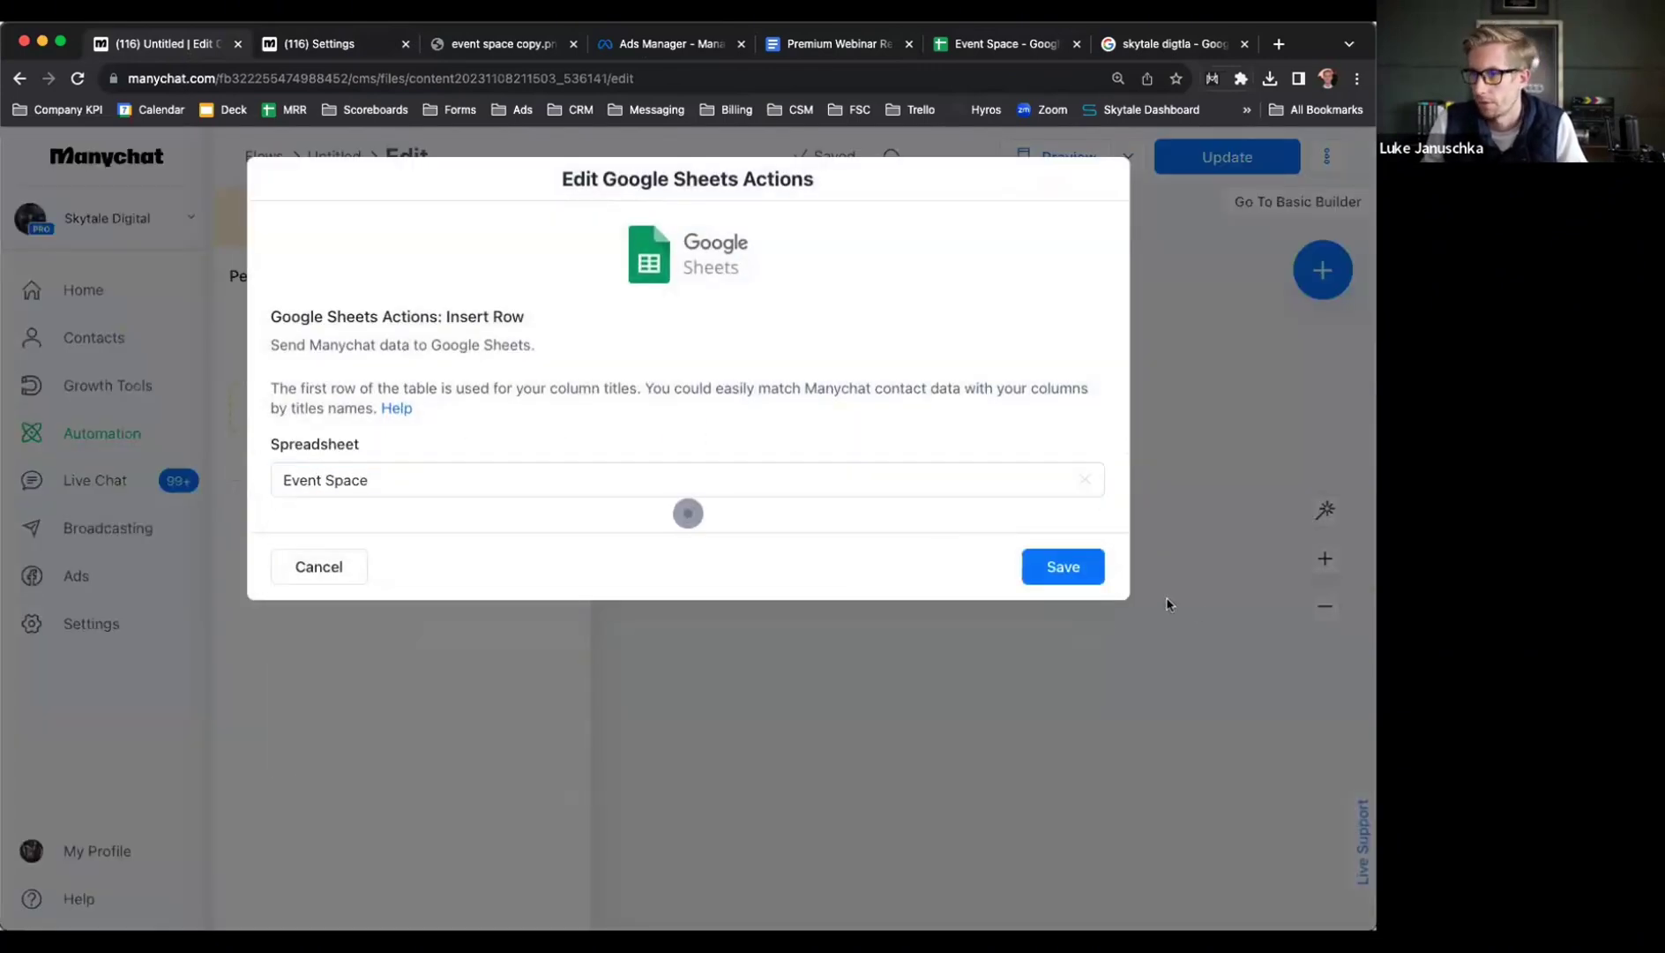
pyautogui.click(484, 558)
pyautogui.click(352, 615)
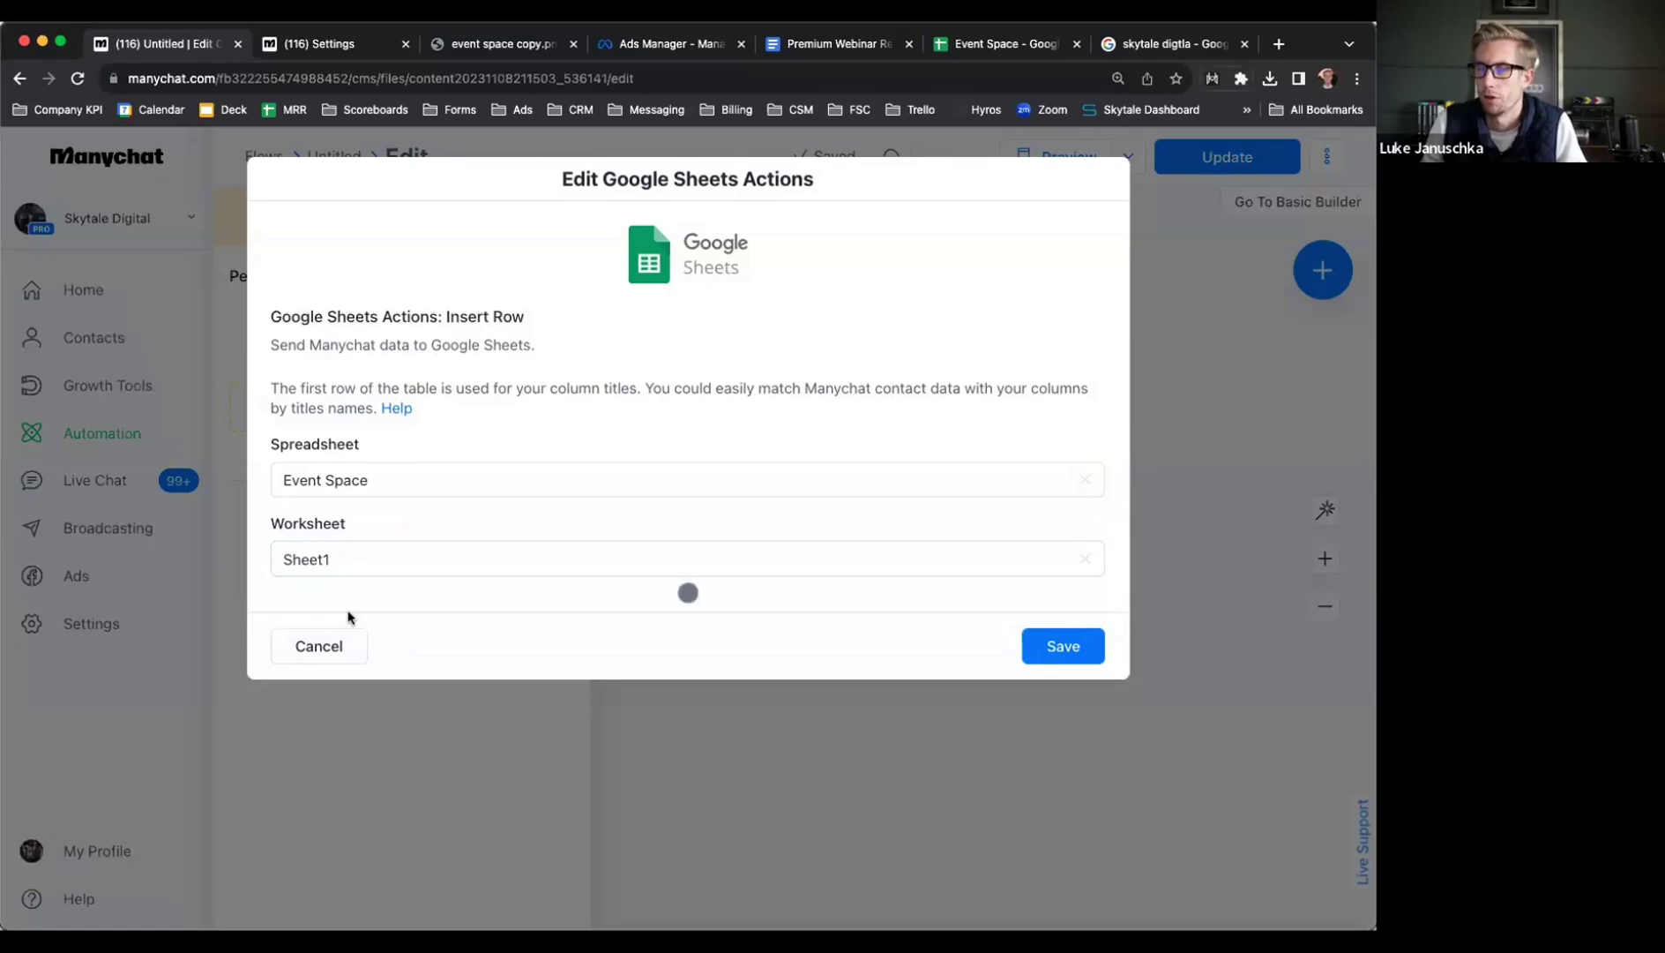
# Correct the Event Space column header 'Emai' to 'Email'
pyautogui.press('super+6')
pyautogui.click(76, 304)
pyautogui.click(212, 304)
pyautogui.click(294, 305)
pyautogui.click(420, 306)
pyautogui.click(509, 305)
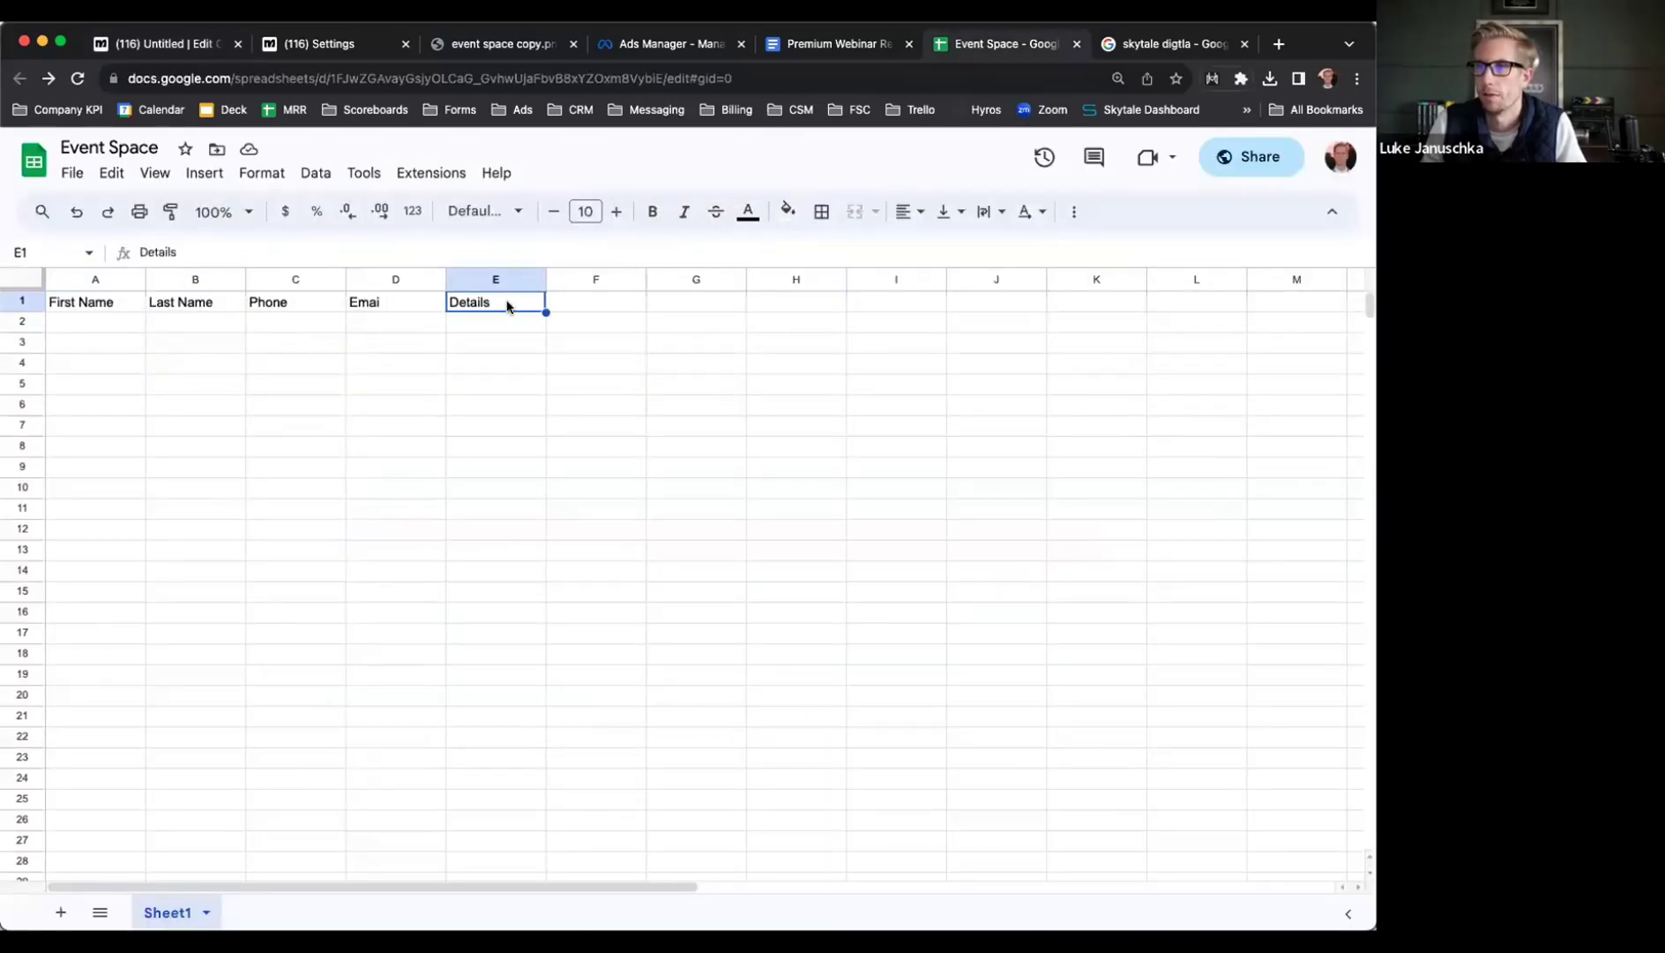
pyautogui.click(398, 305)
pyautogui.doubleClick(397, 301)
pyautogui.write('l')
pyautogui.press('Return')
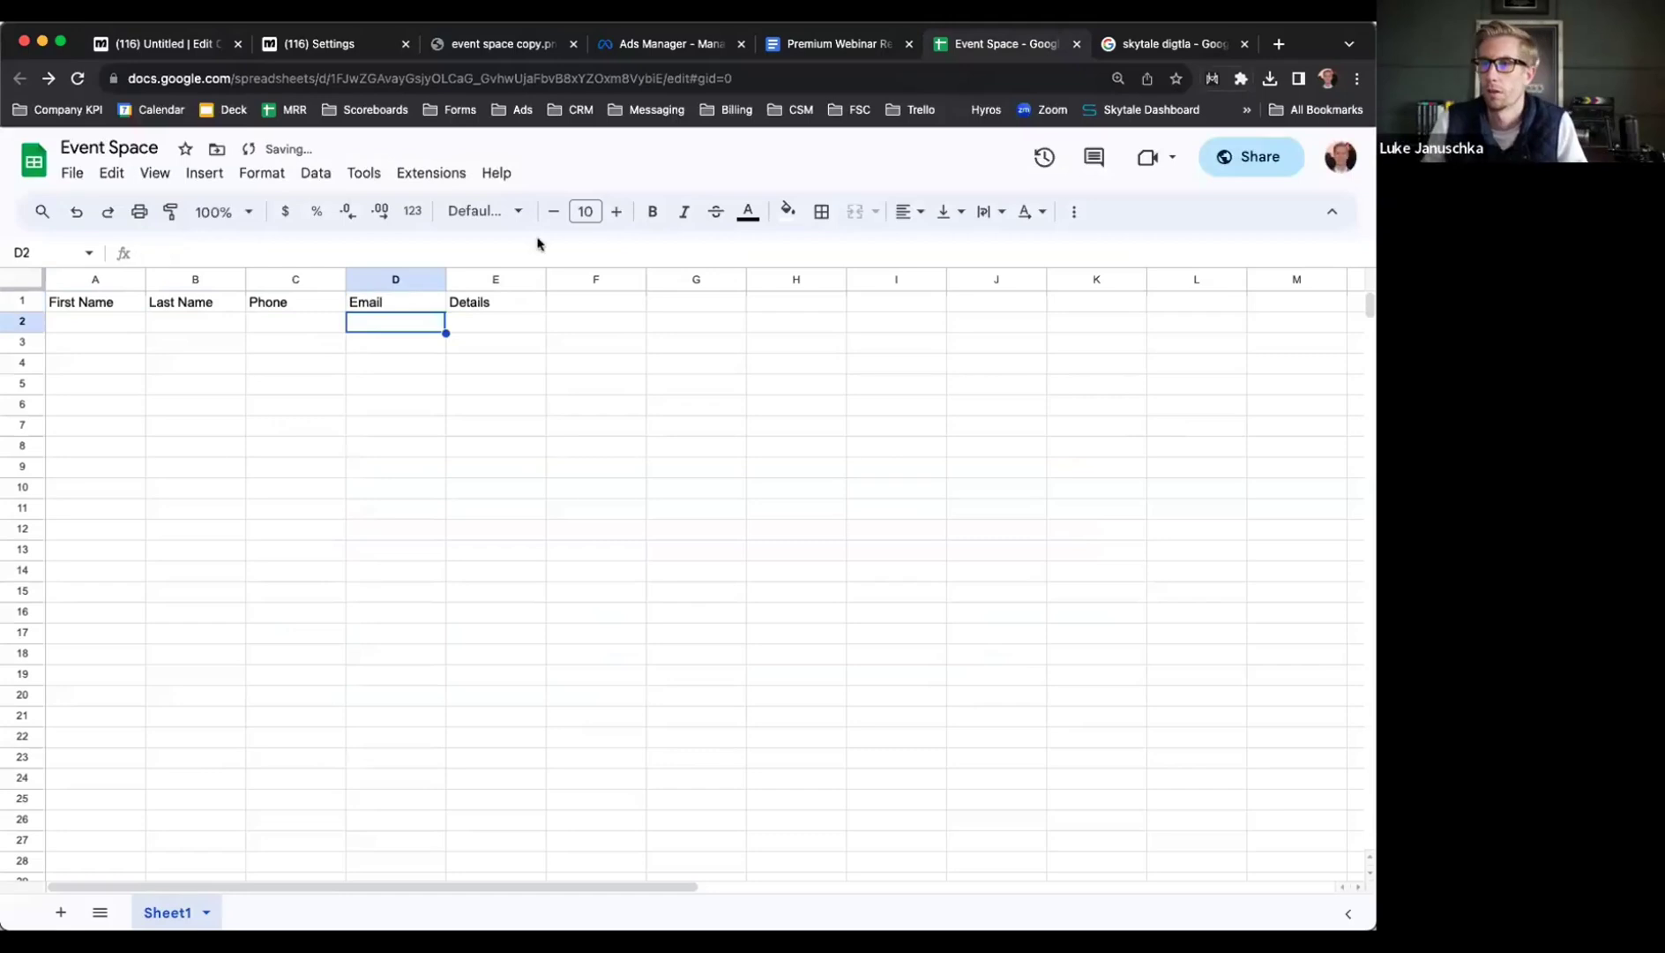
pyautogui.click(248, 48)
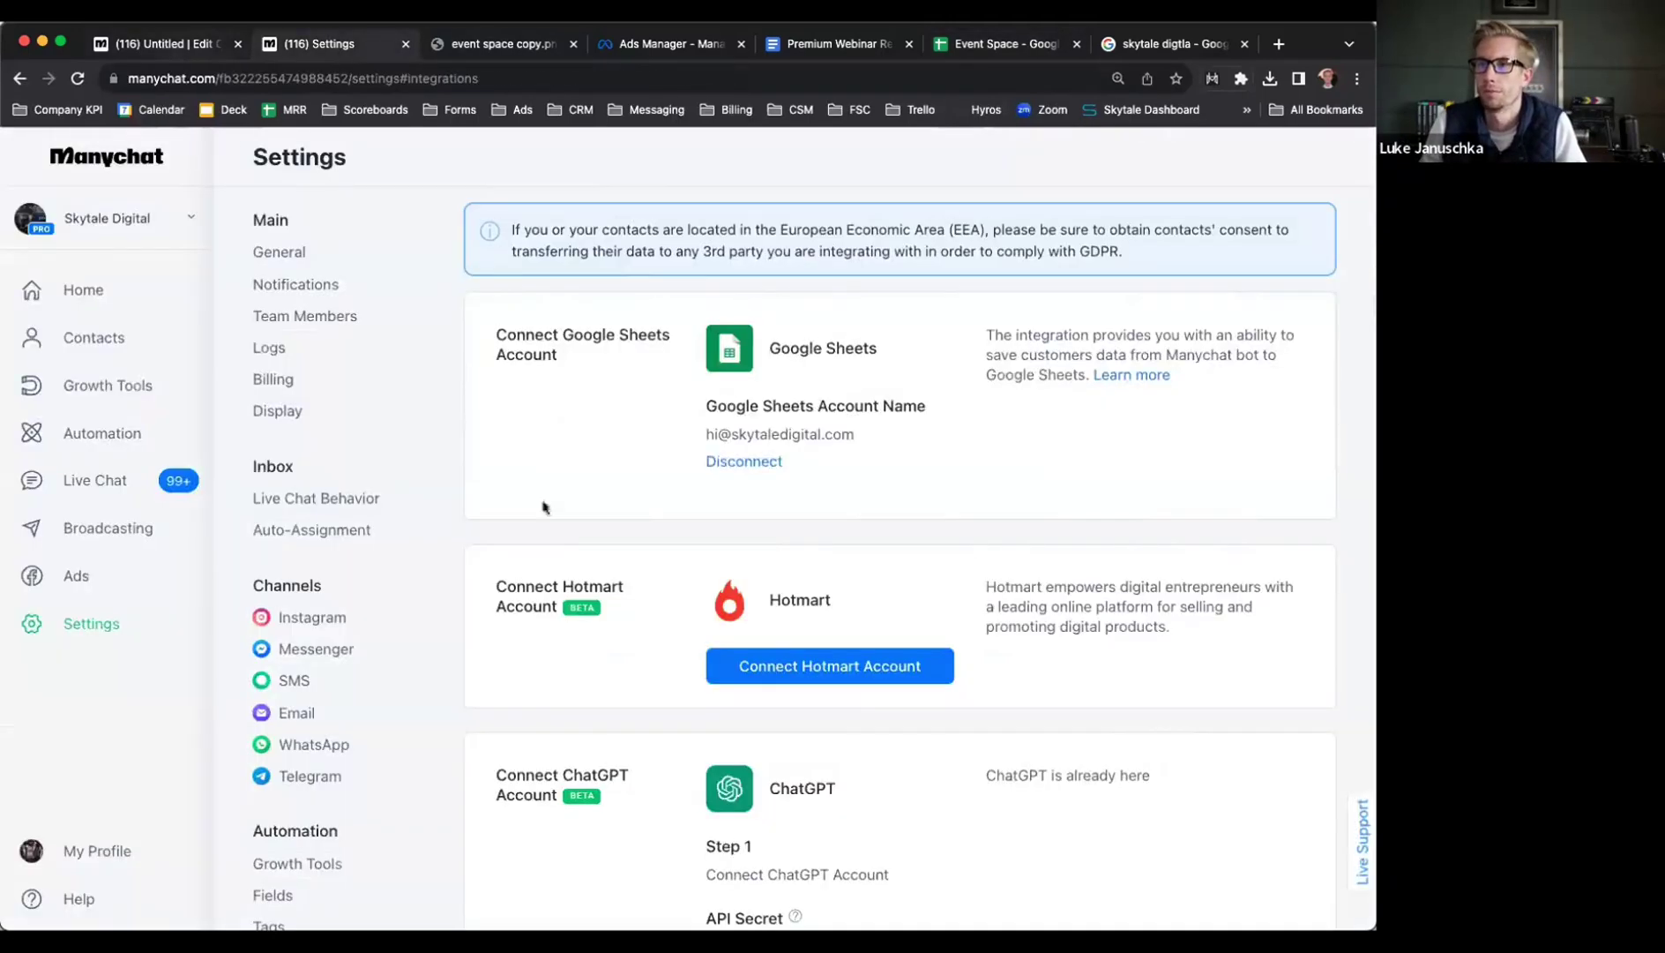
pyautogui.press('super+1')
pyautogui.scroll(-3, 587, 578)
# Refresh the sheet columns and map First Name and Last Name to their columns
pyautogui.click(918, 434)
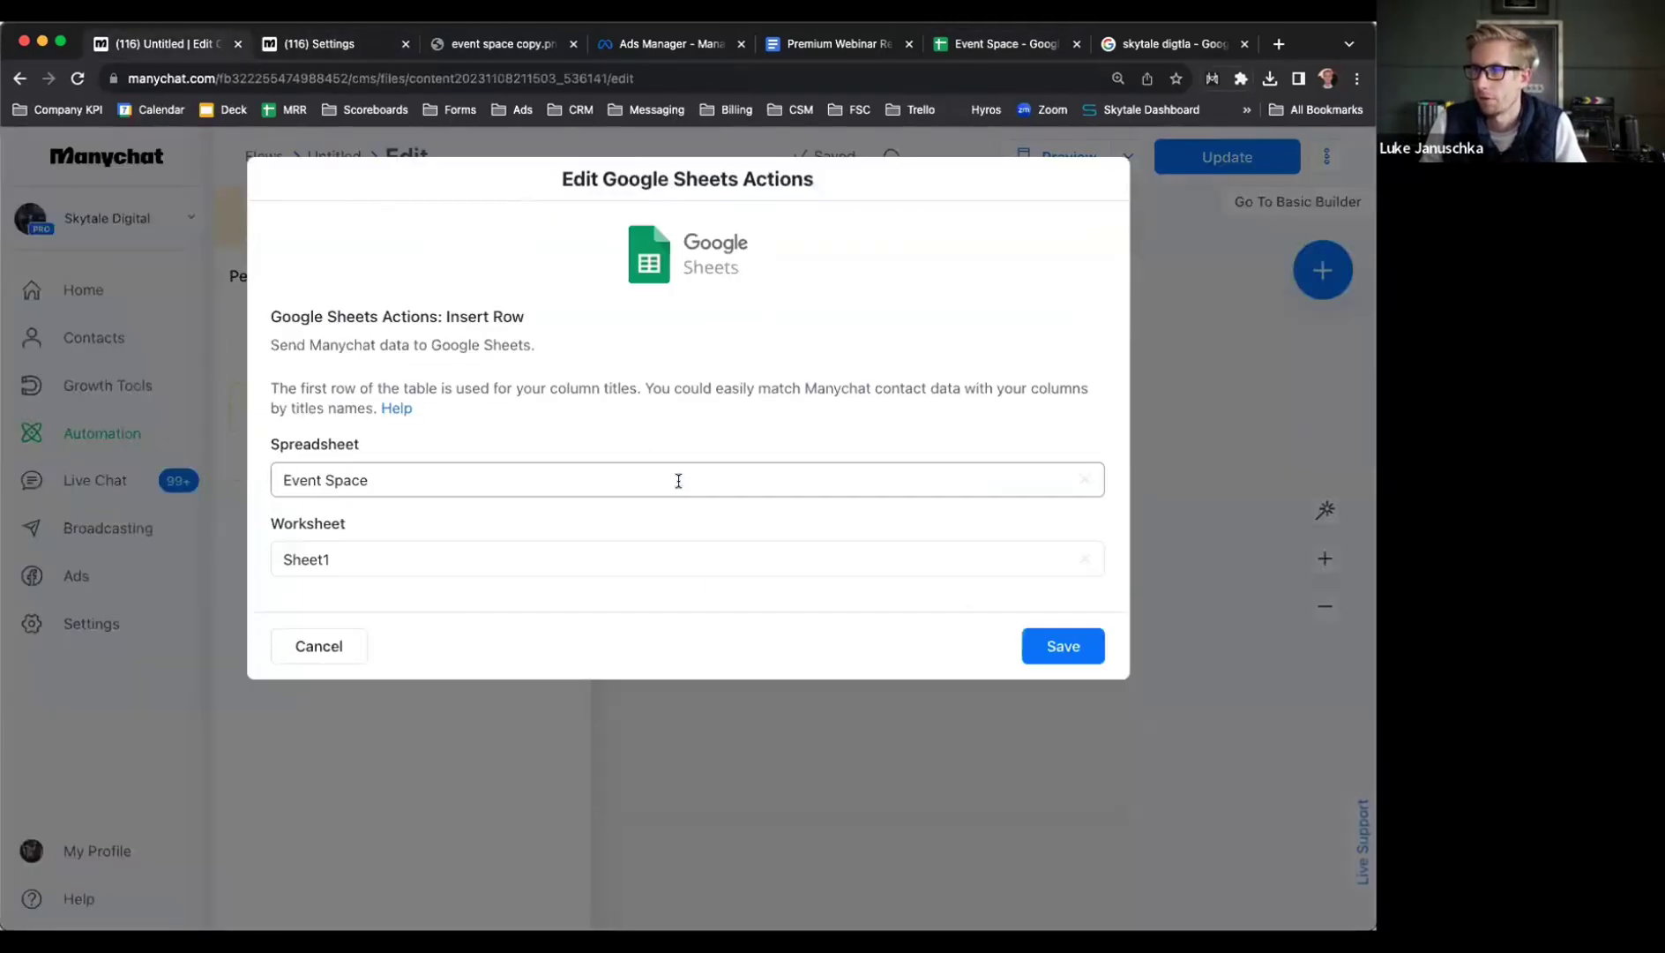
pyautogui.scroll(-3, 458, 516)
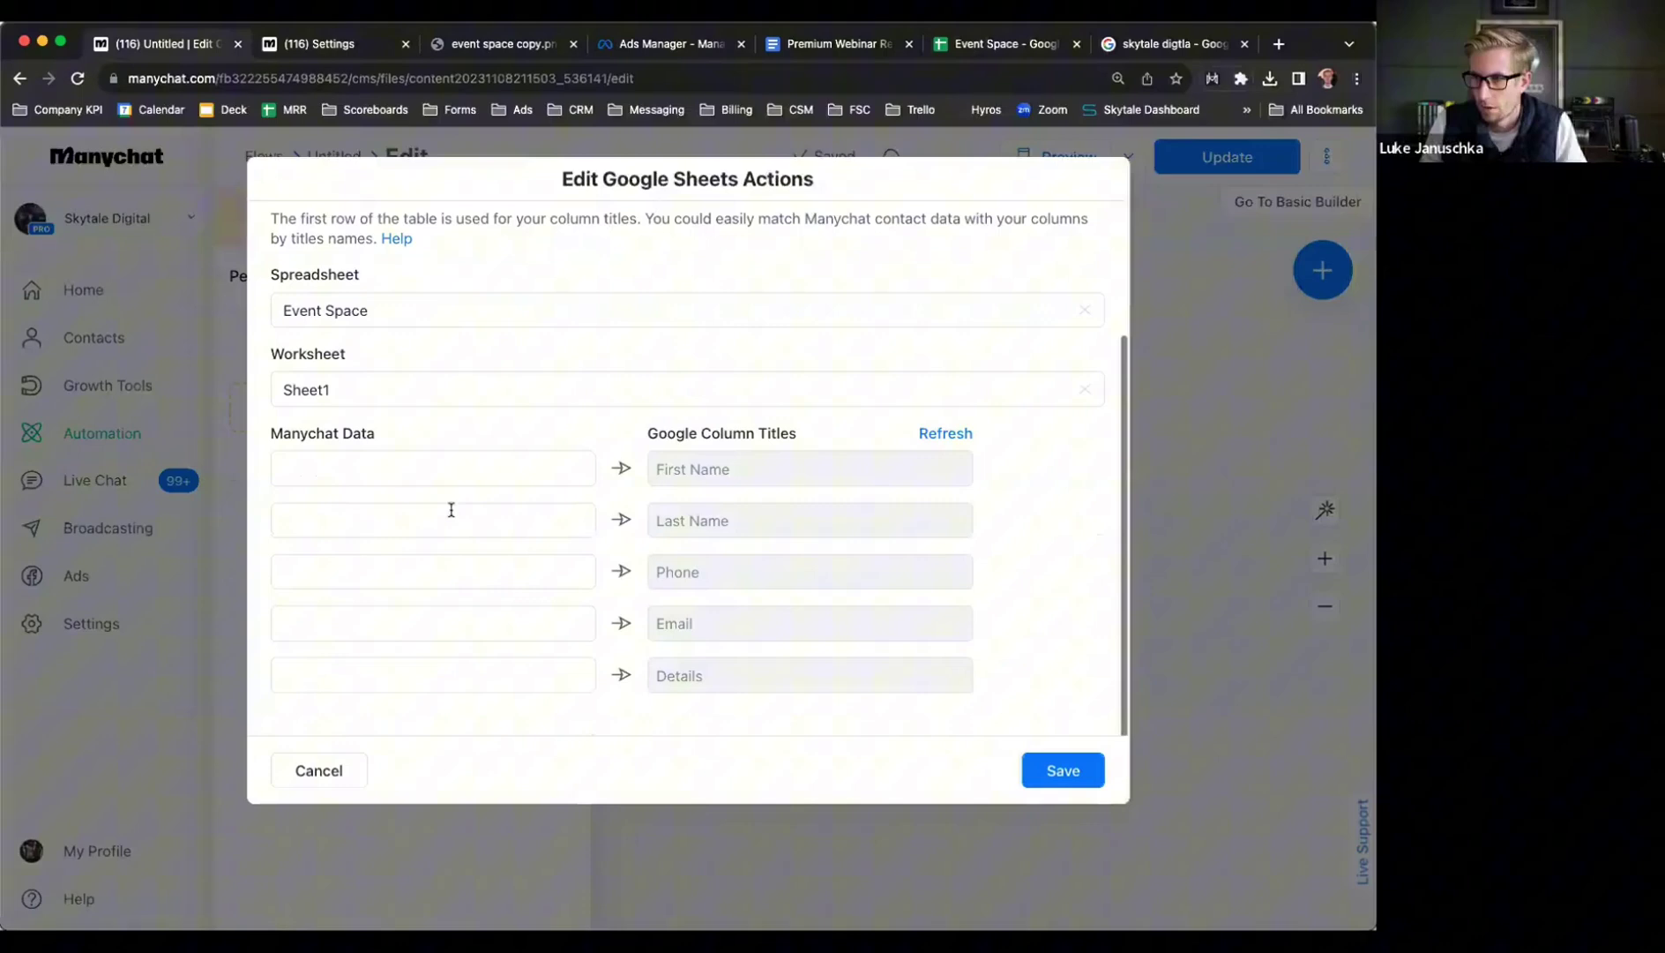
pyautogui.click(346, 468)
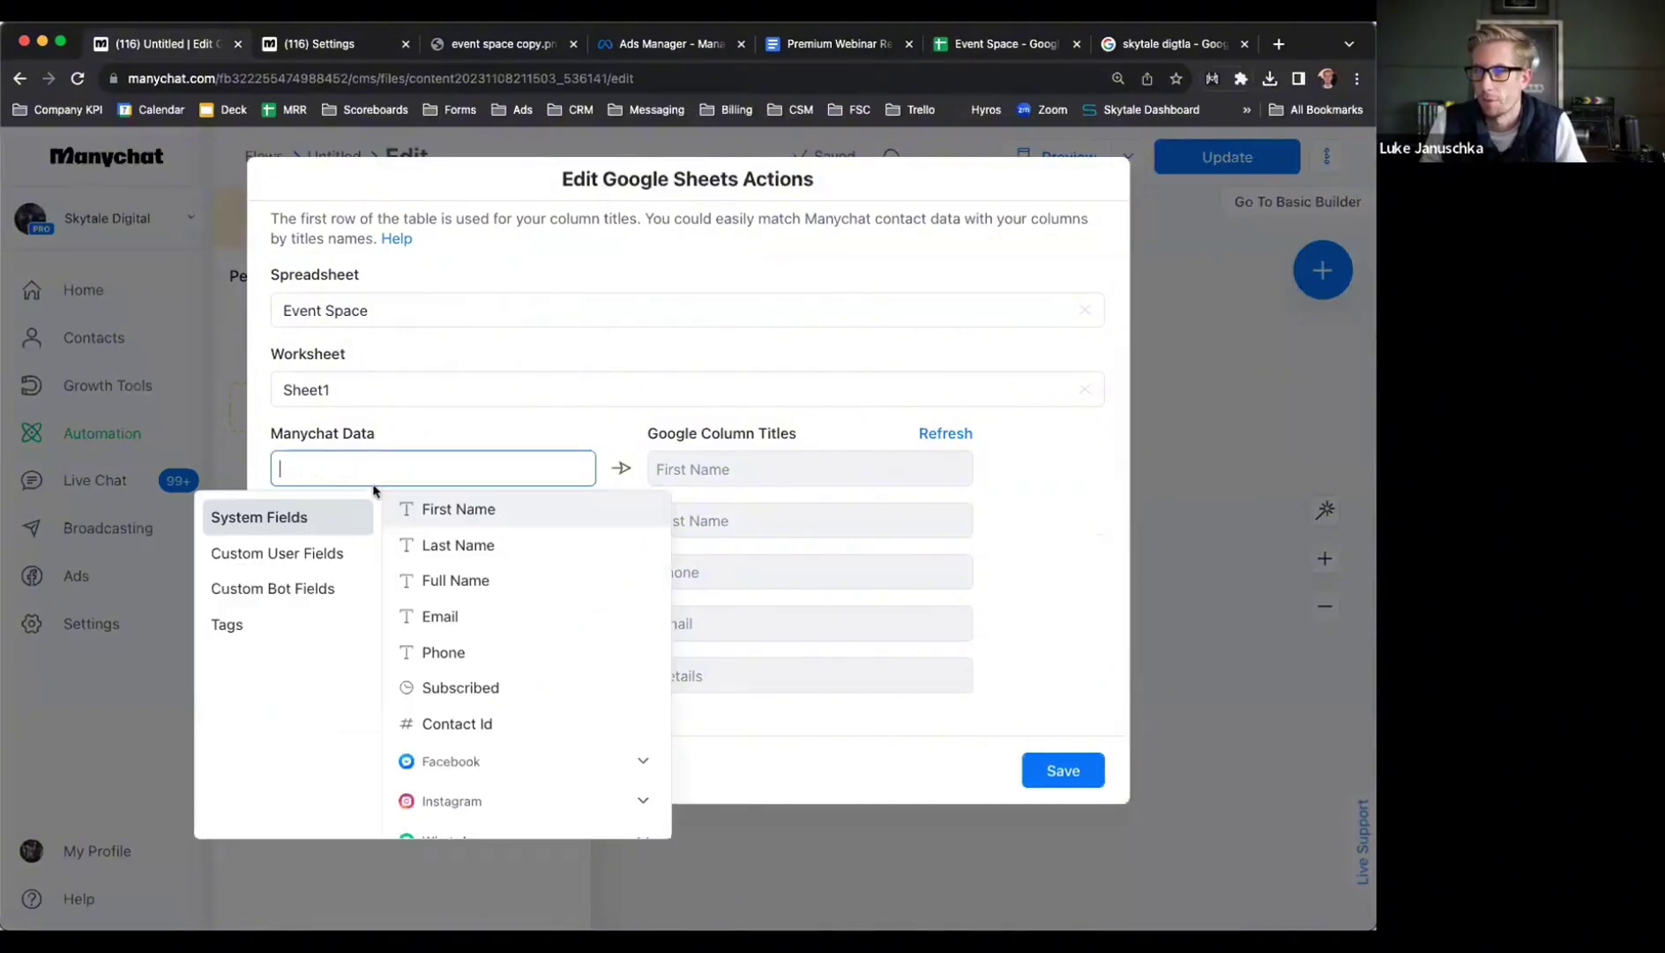
pyautogui.click(483, 510)
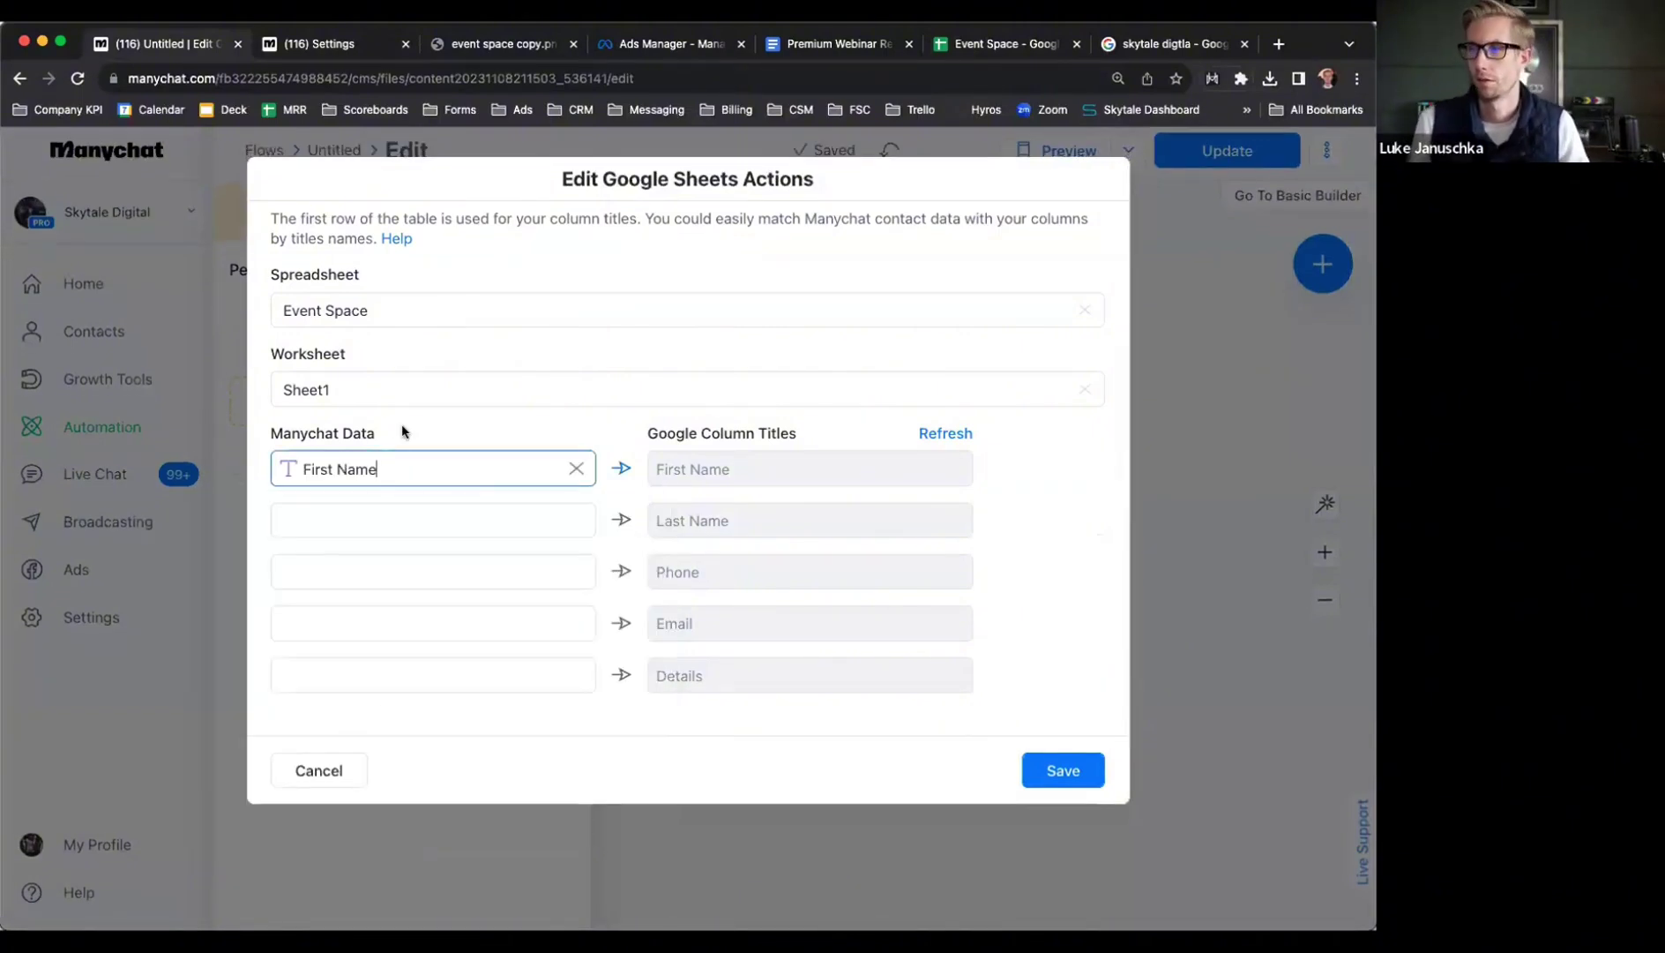
pyautogui.click(365, 520)
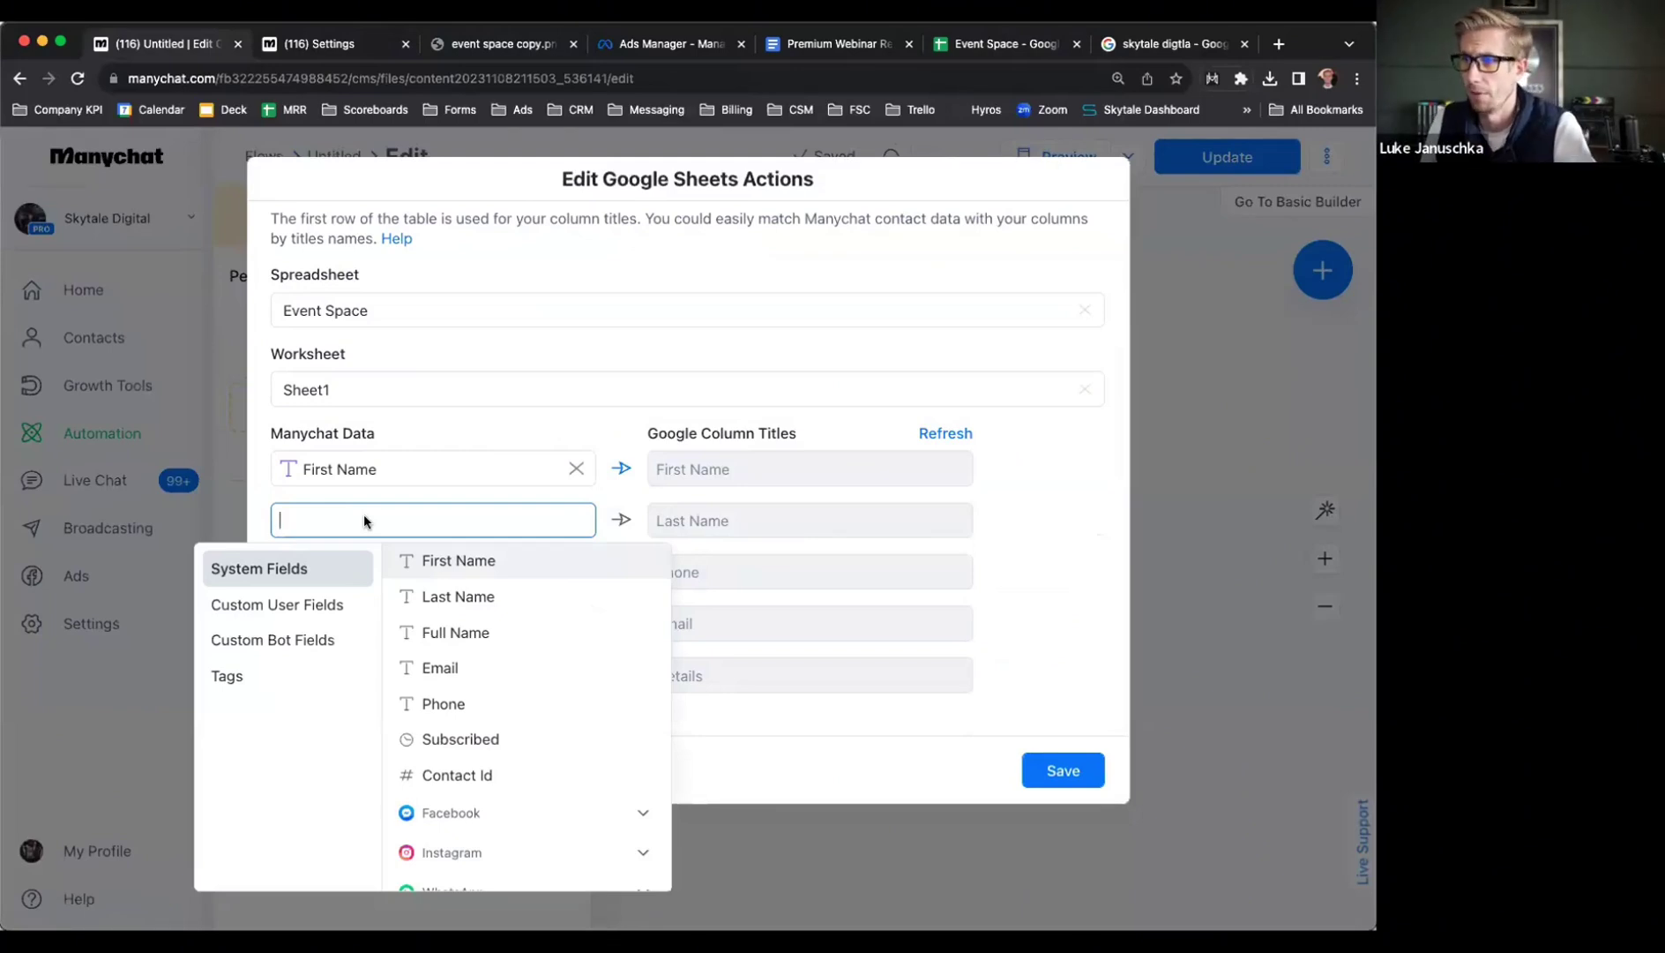
pyautogui.click(477, 598)
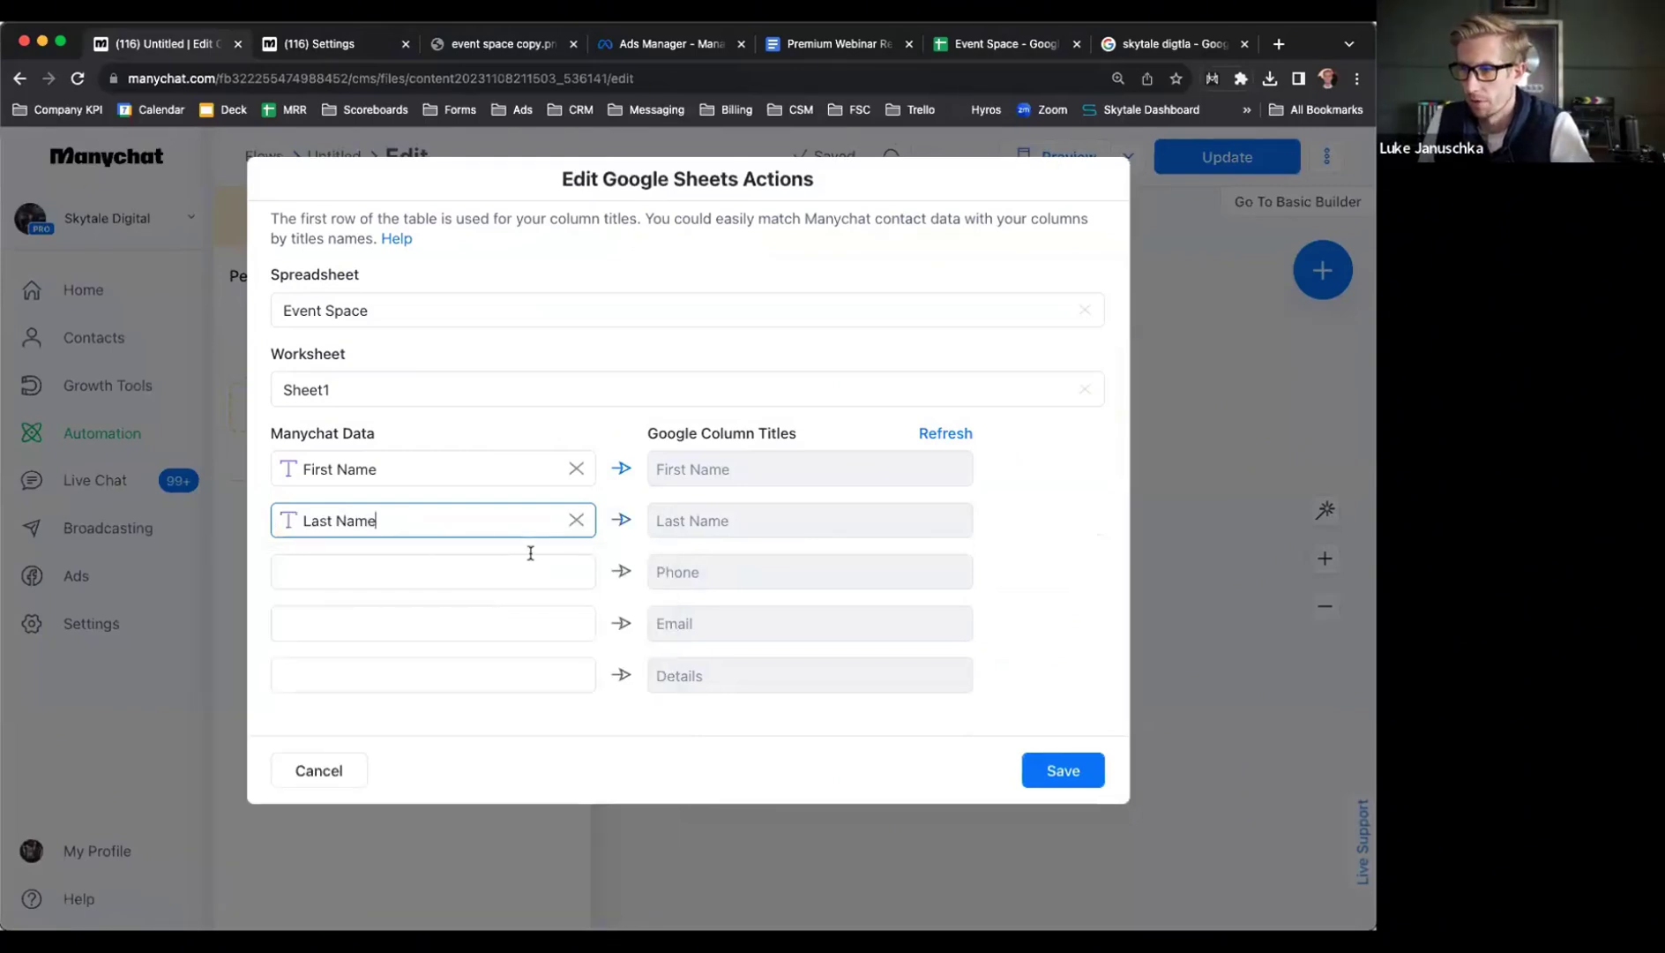
# Map the custom field Phone Number! to the Phone column
pyautogui.click(401, 572)
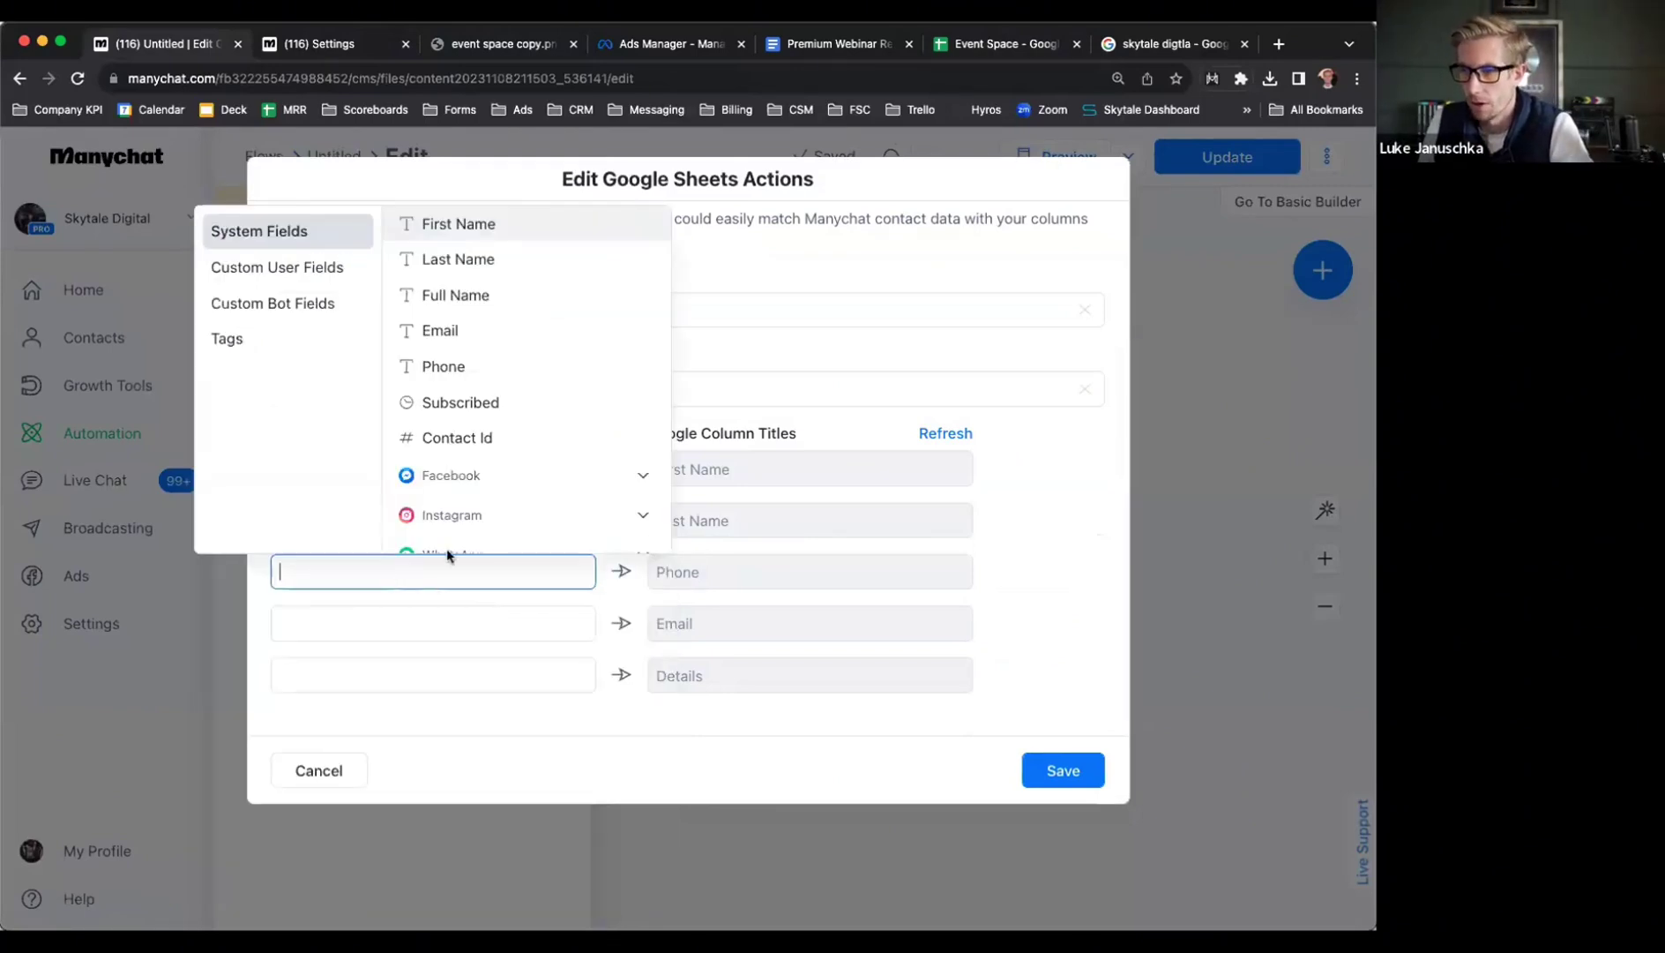
pyautogui.click(270, 273)
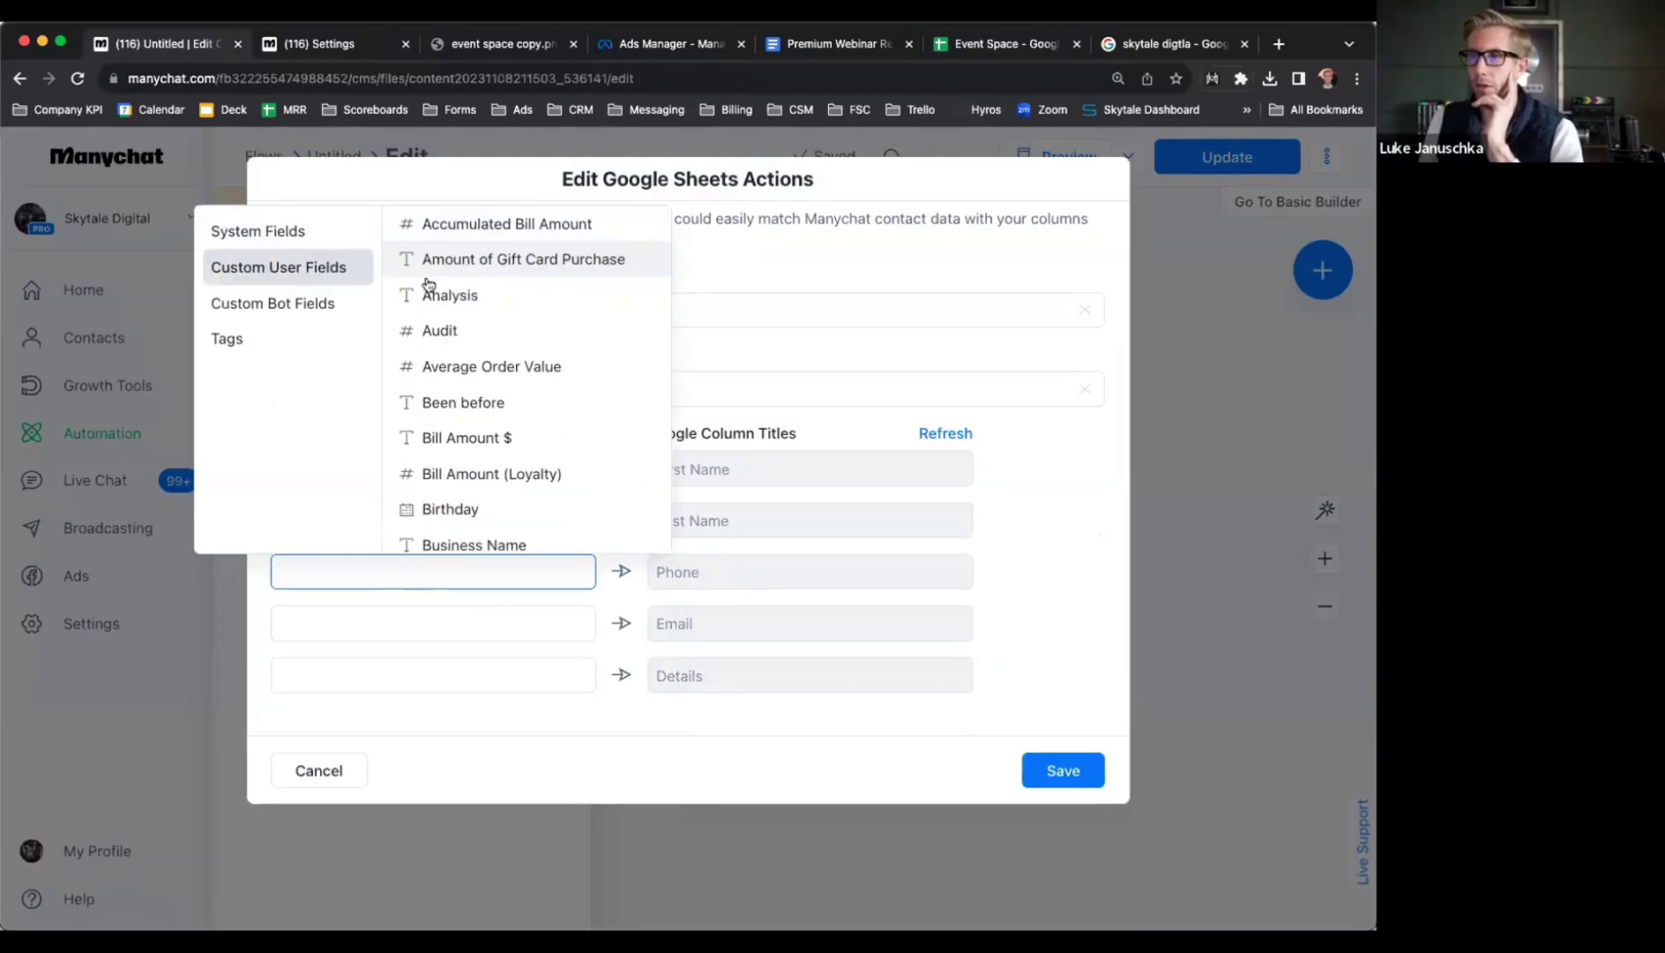
pyautogui.scroll(-1, 423, 529)
pyautogui.click(378, 586)
pyautogui.write('phonee')
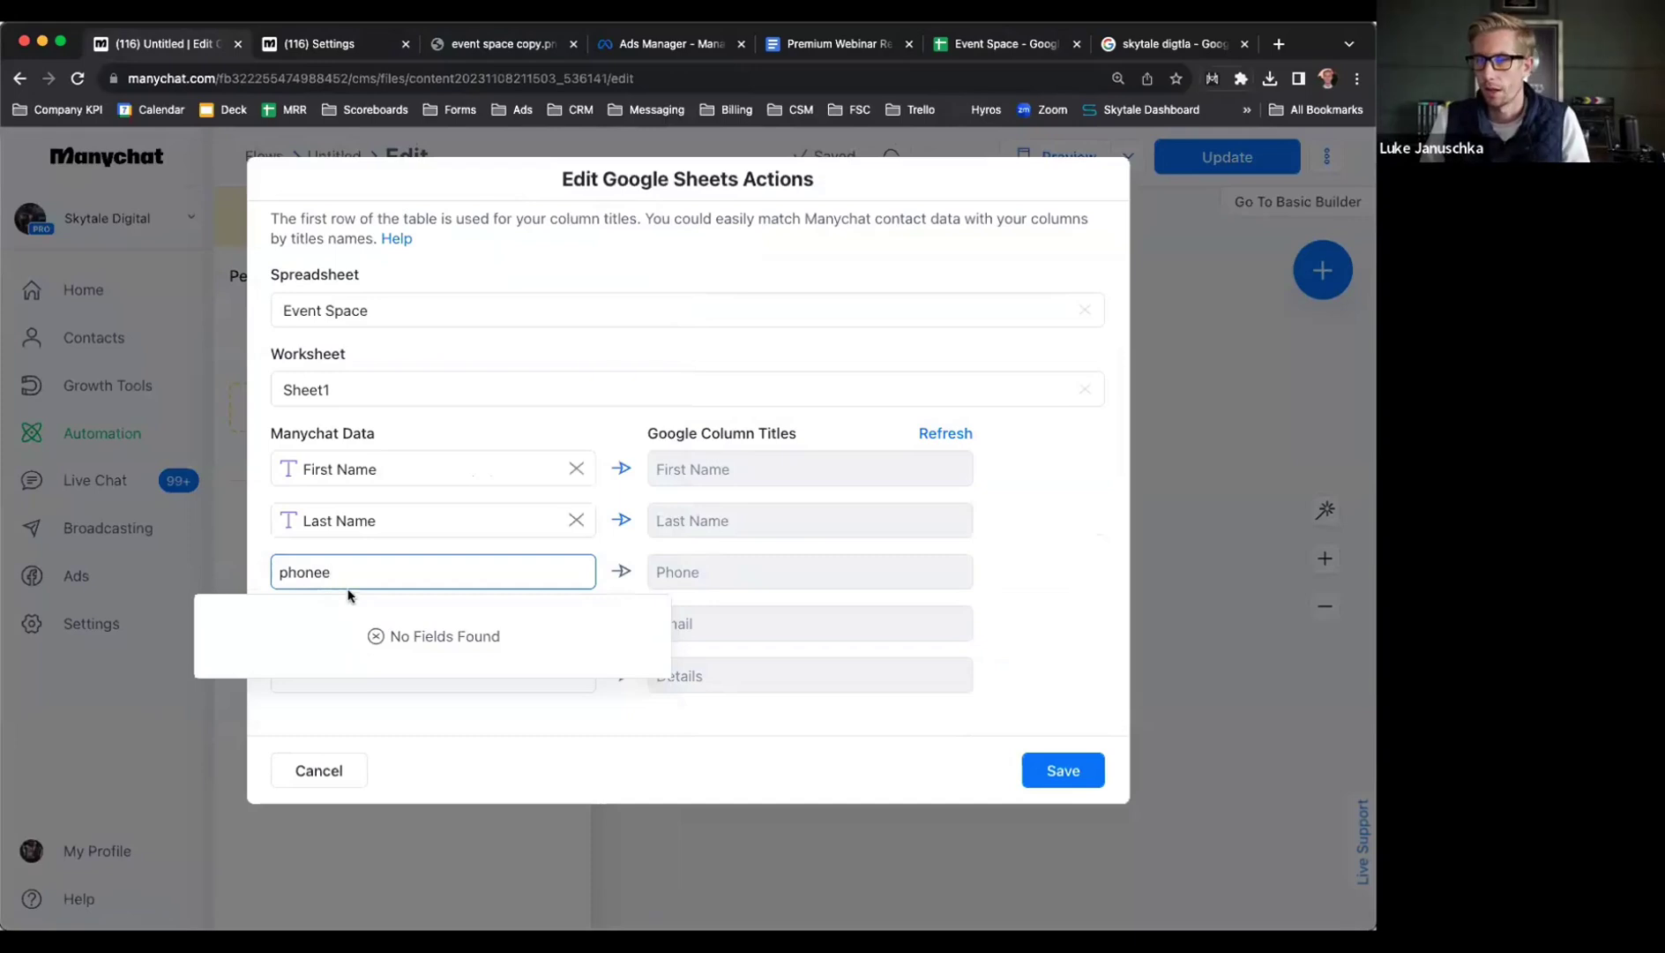
pyautogui.press('BackSpace')
pyautogui.click(339, 658)
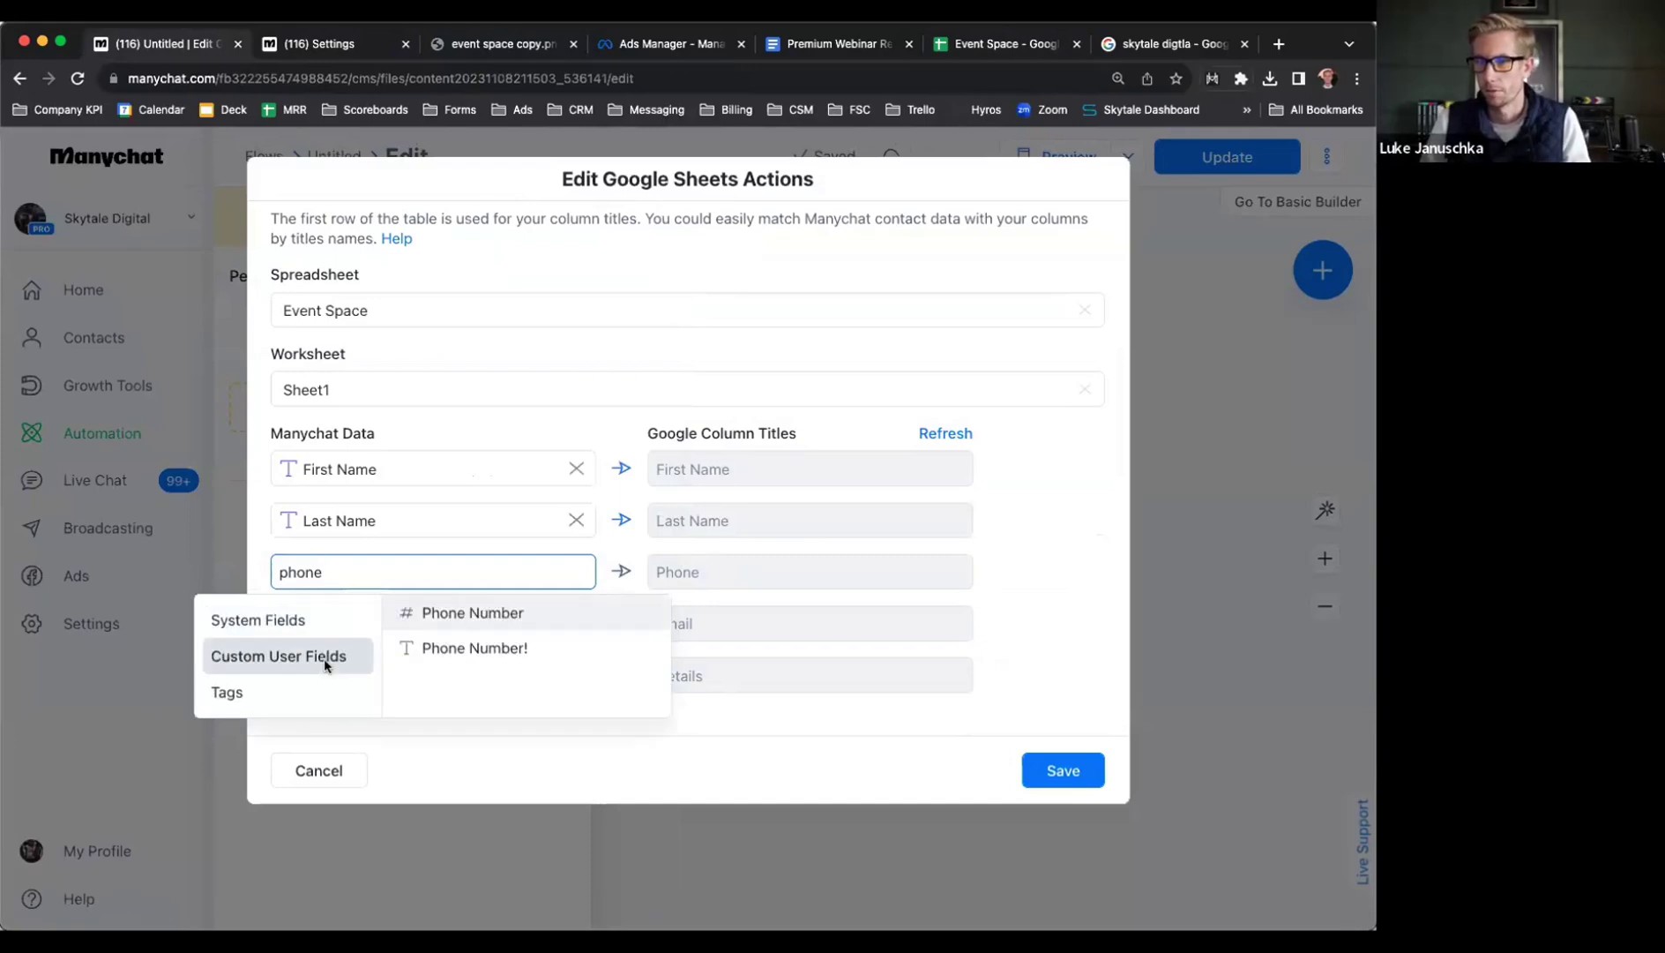
pyautogui.click(459, 648)
# Map Email Address and Event Space Details to the Email and Details columns, then save
pyautogui.click(395, 630)
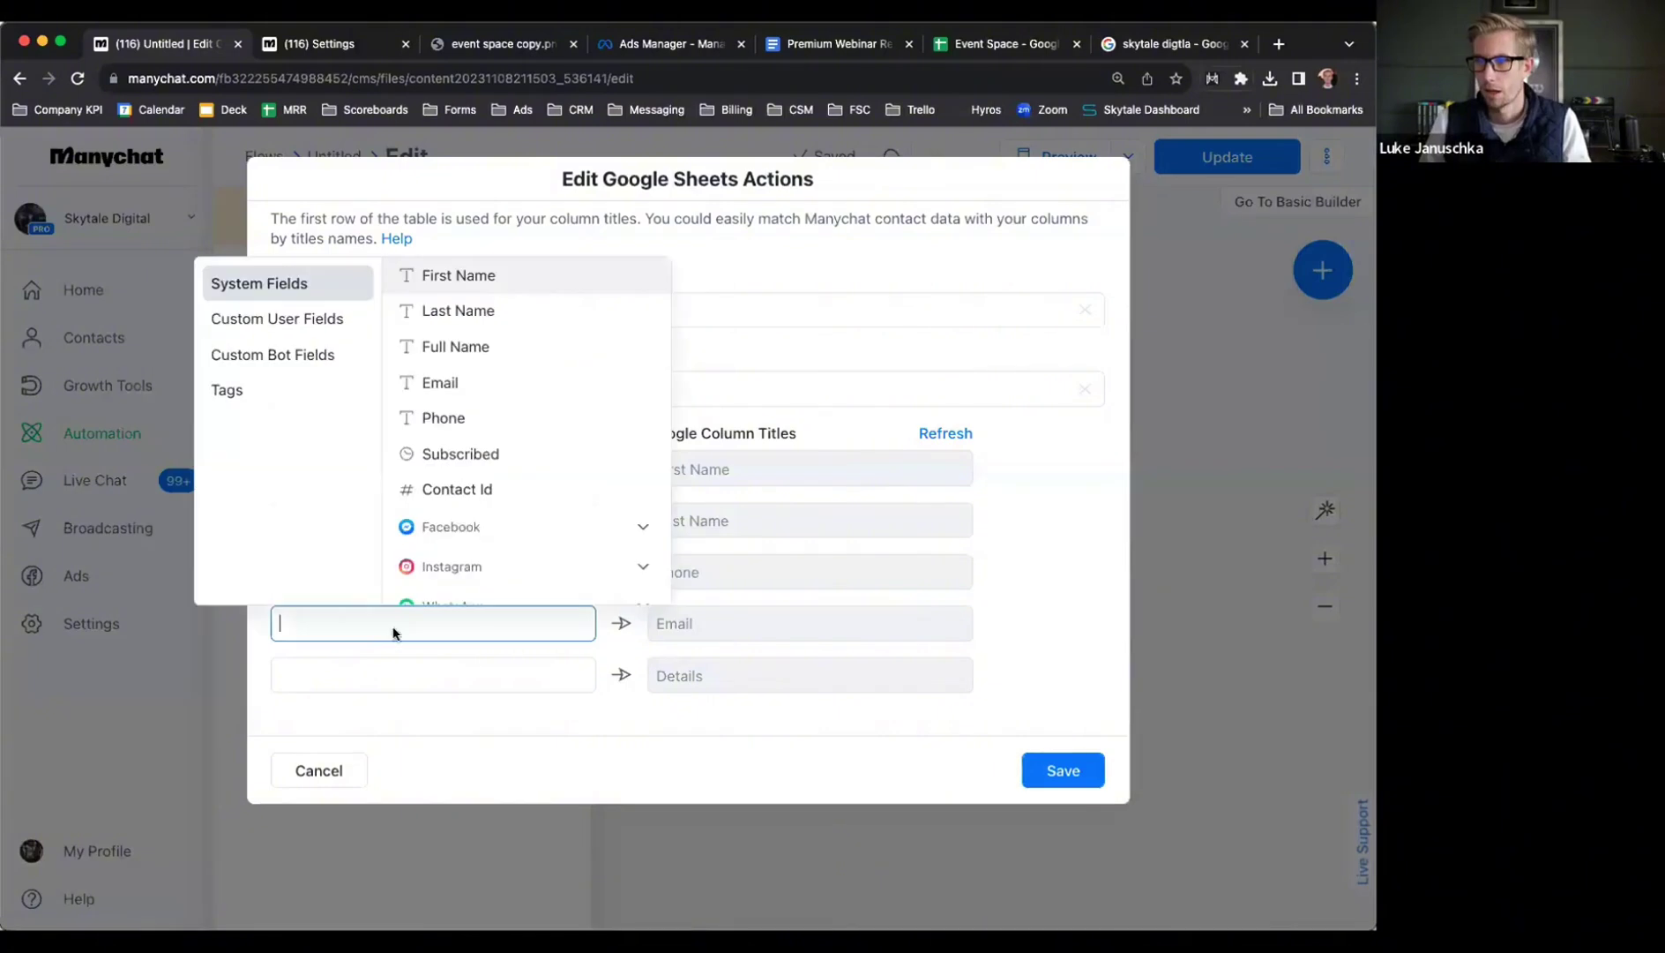
pyautogui.write('email')
pyautogui.click(322, 706)
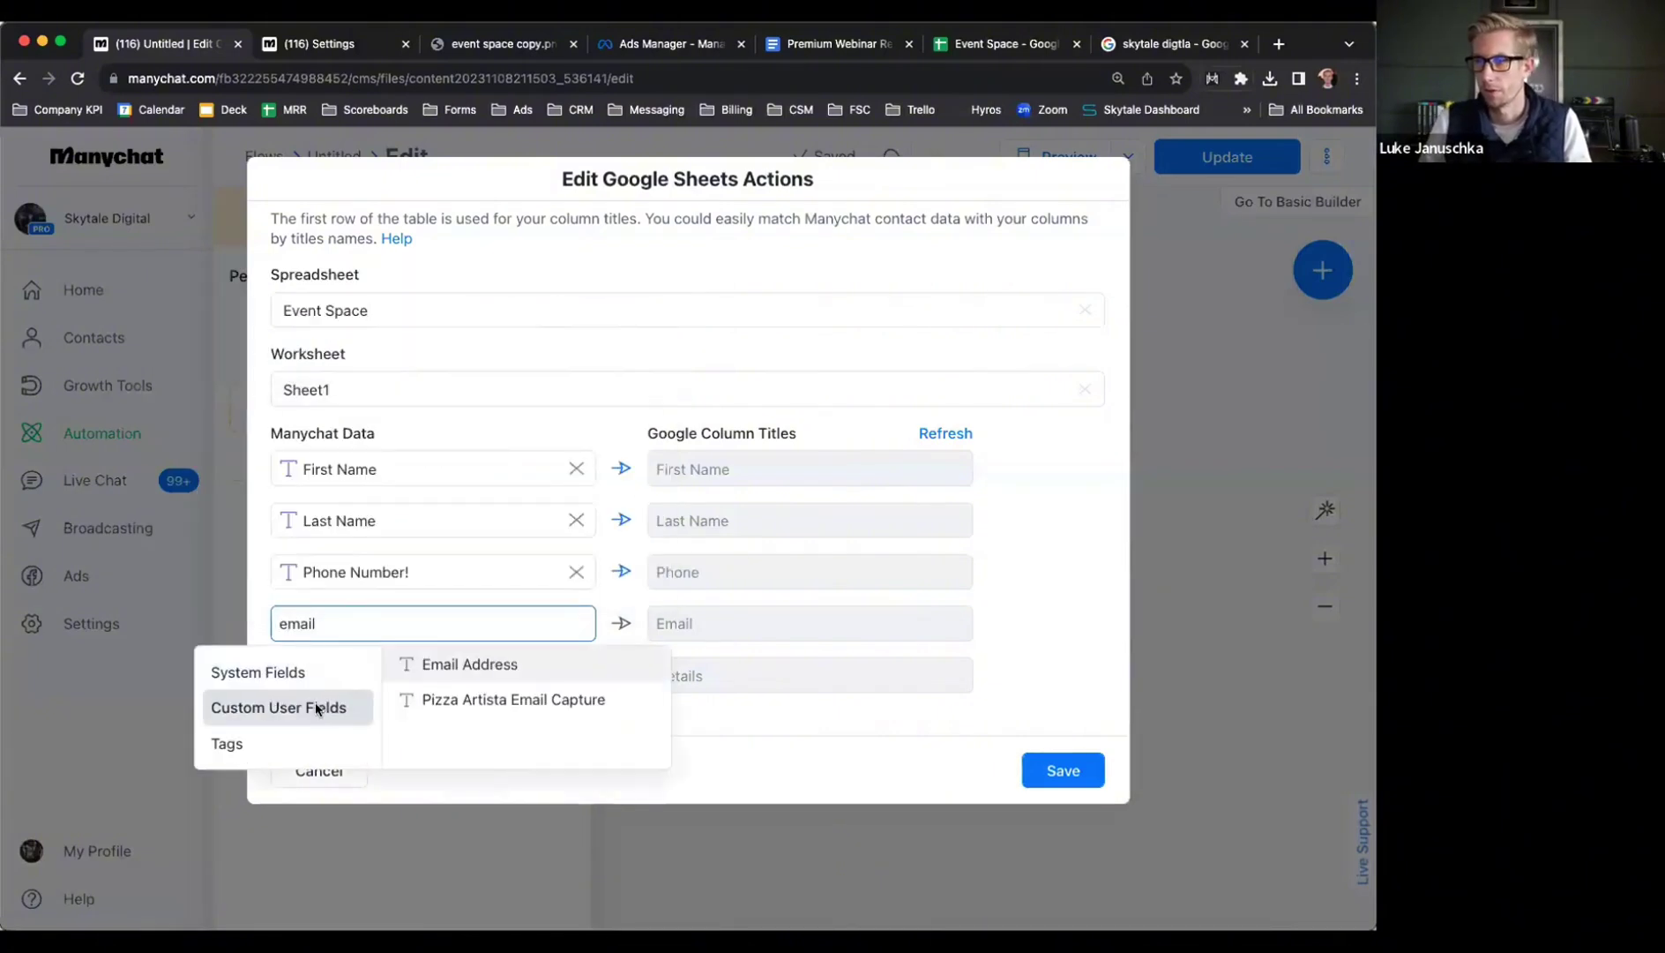
pyautogui.click(472, 666)
pyautogui.click(369, 676)
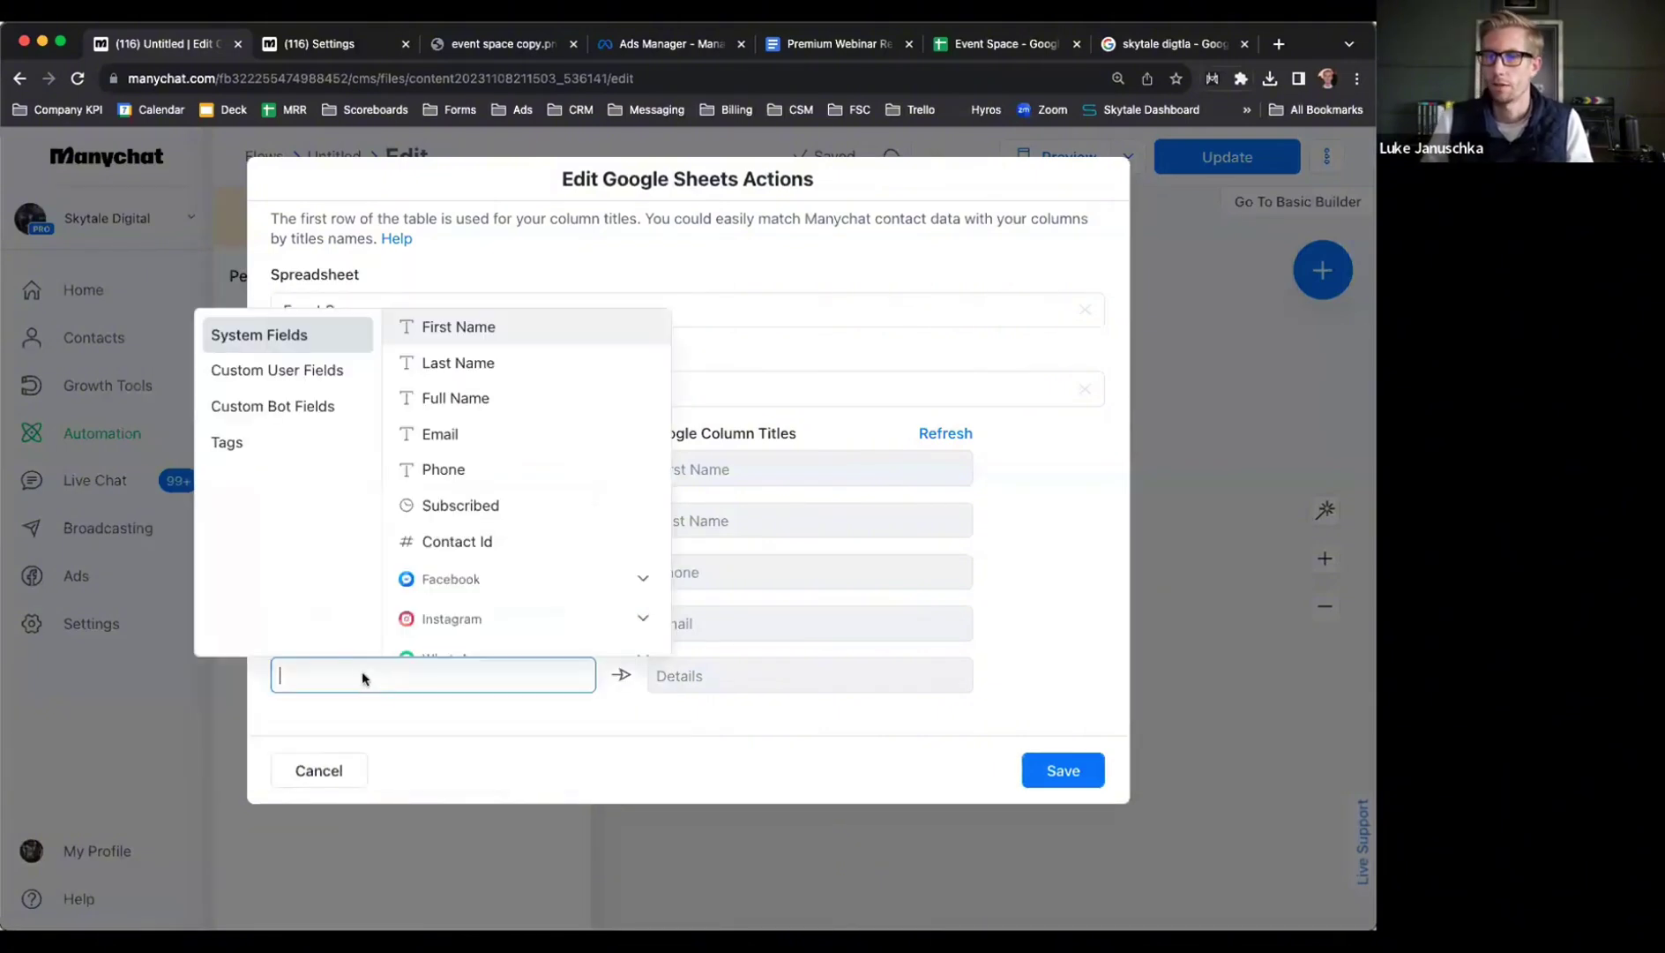
pyautogui.write('detail')
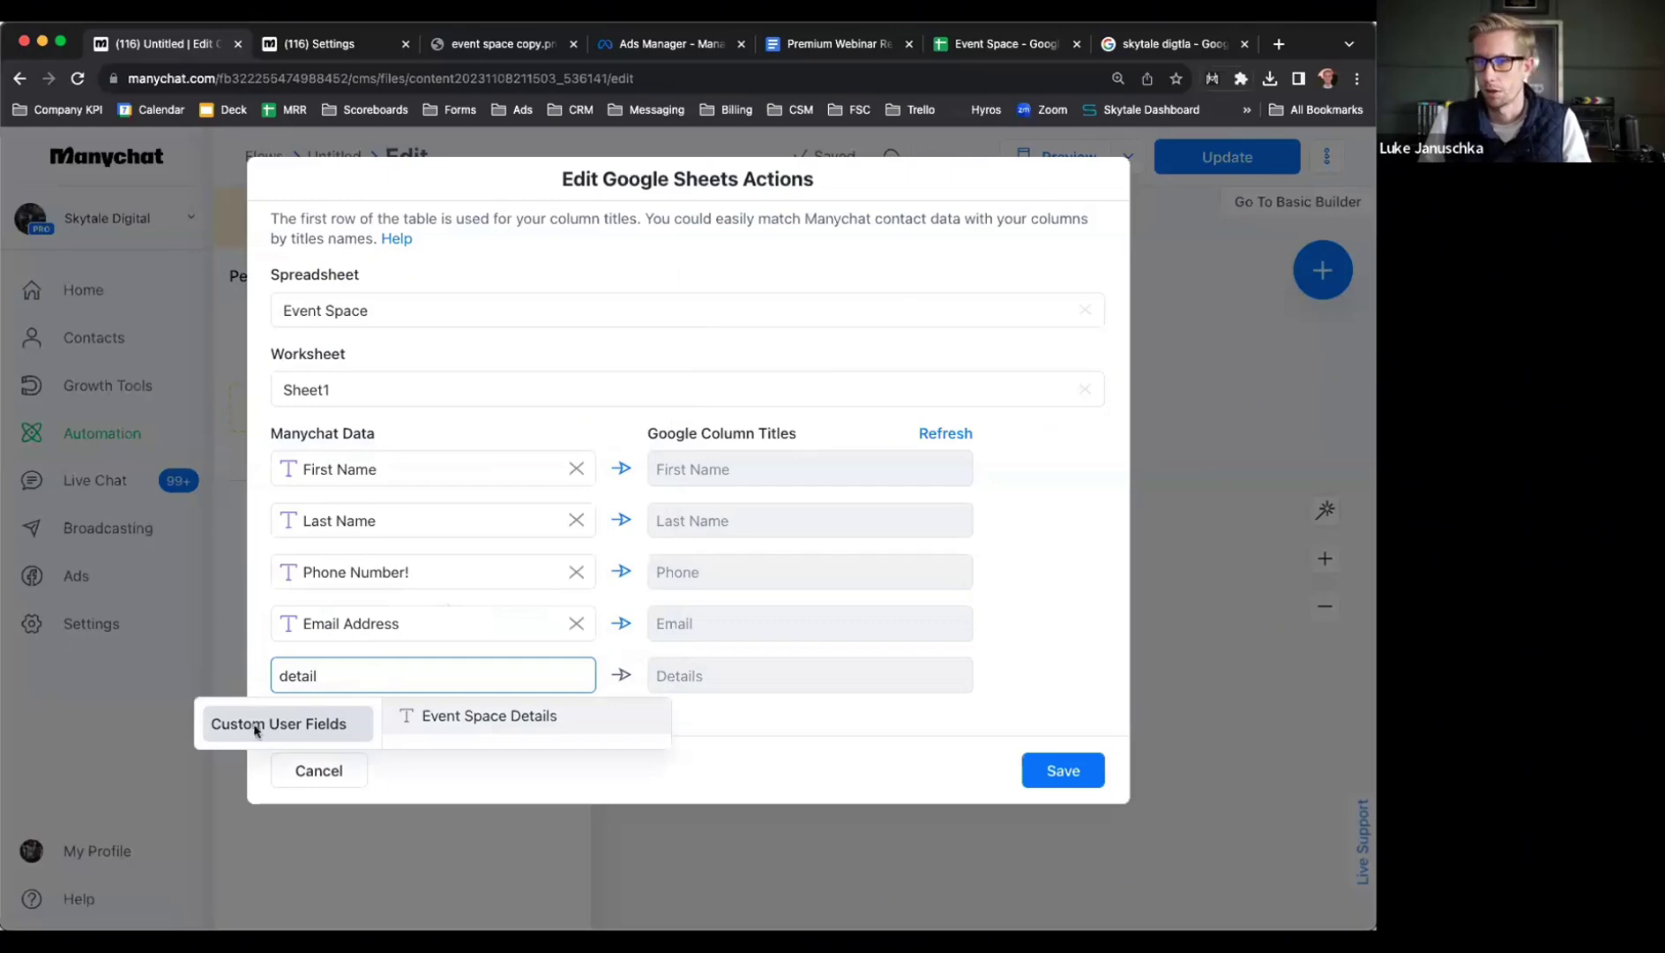
pyautogui.click(473, 713)
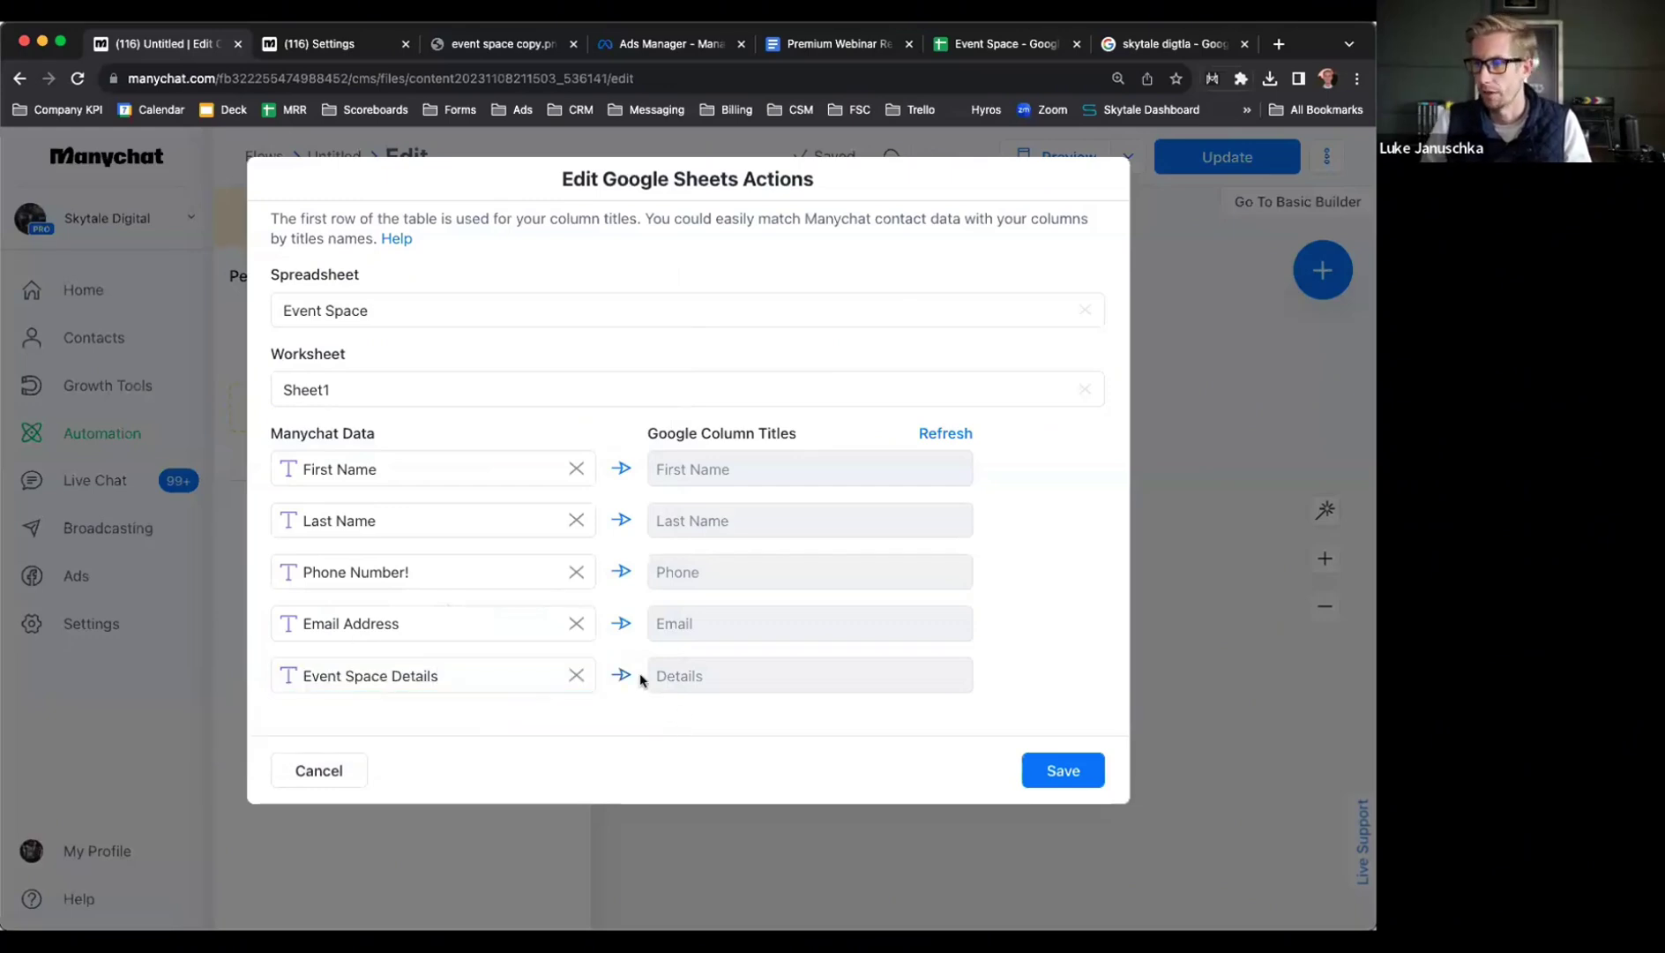
pyautogui.click(1063, 770)
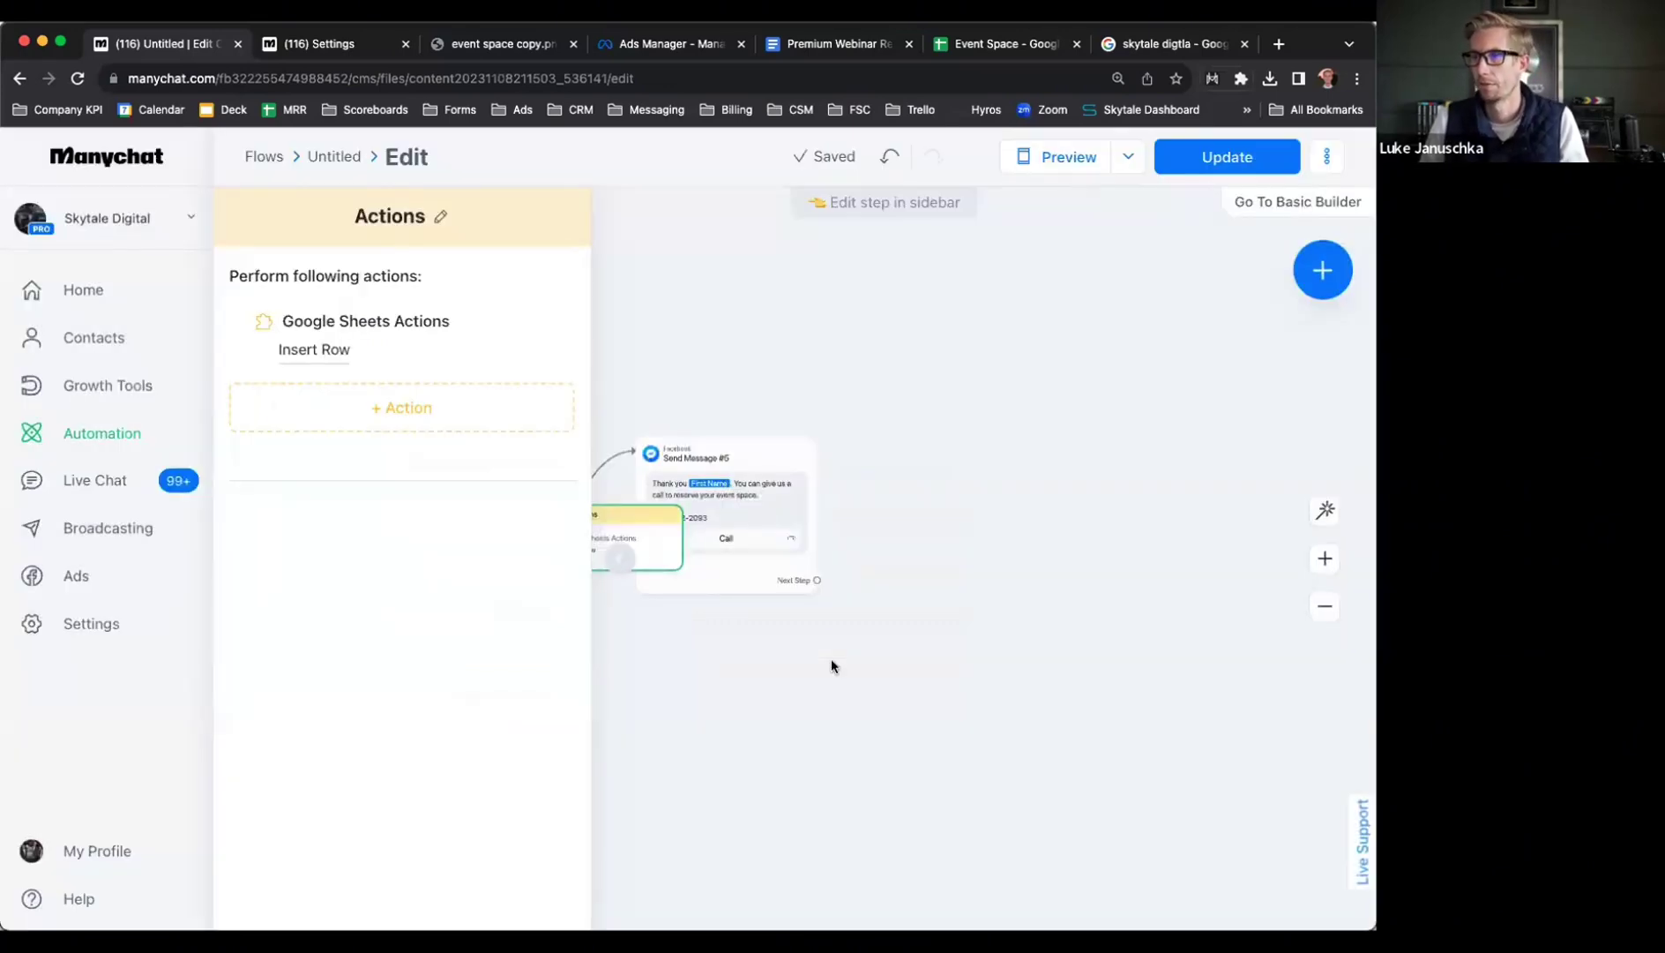
# Publish the updated flow live
pyautogui.click(1187, 159)
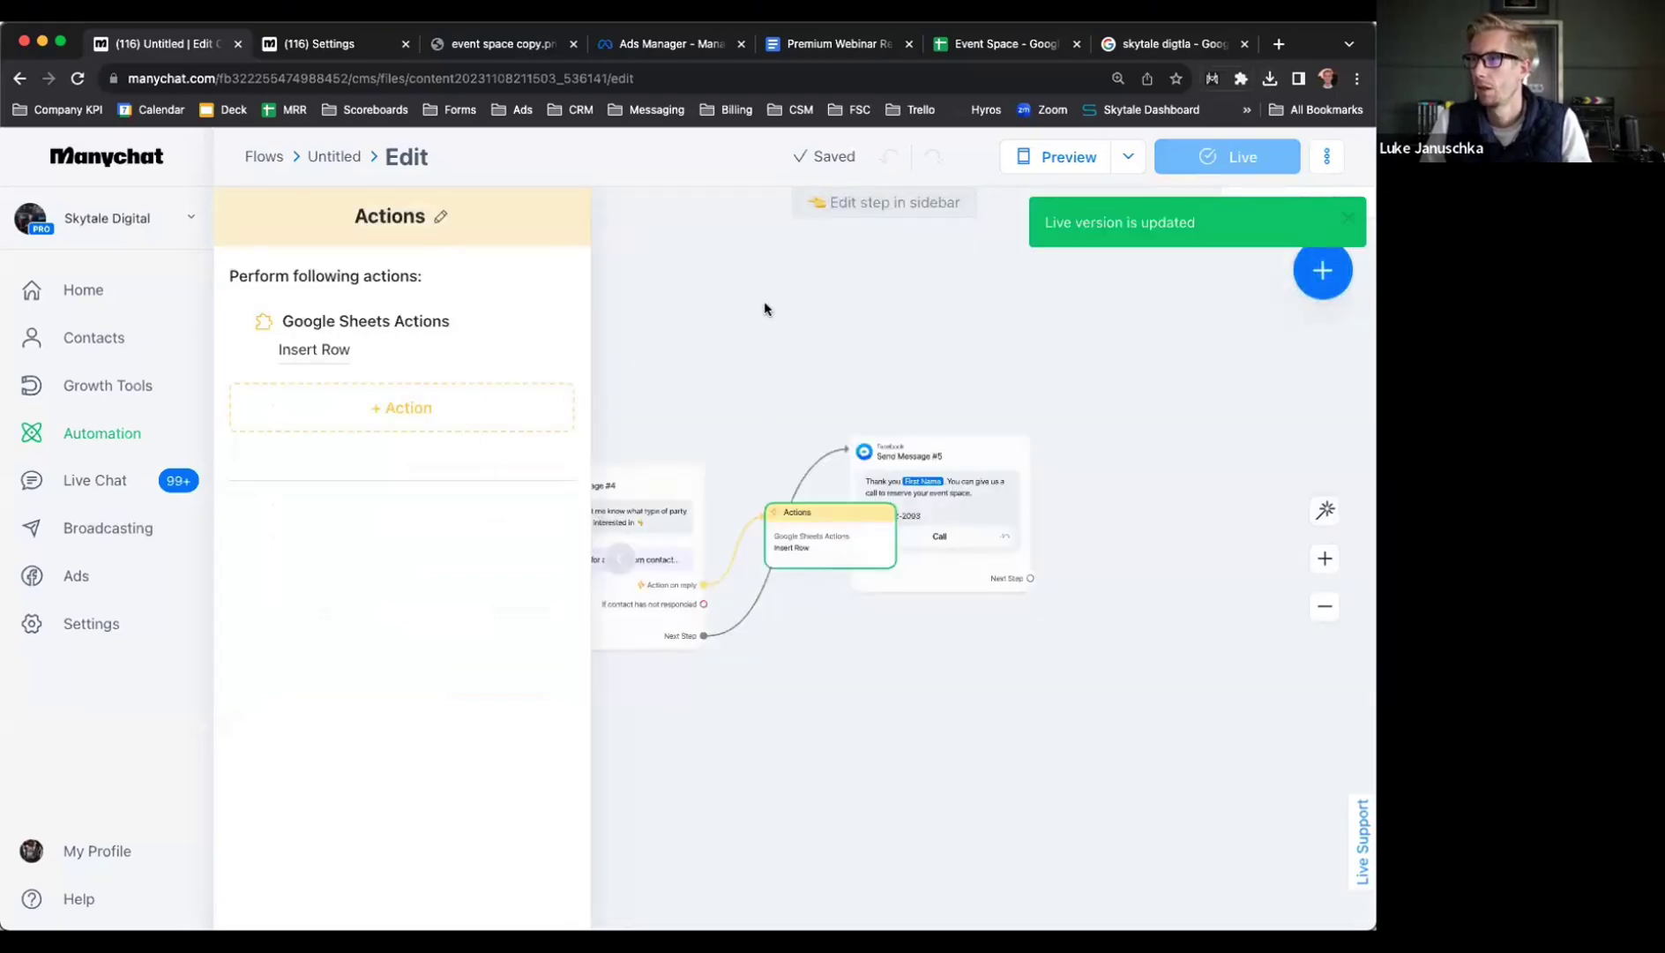
pyautogui.scroll(-6, 1070, 357)
pyautogui.scroll(4, 900, 583)
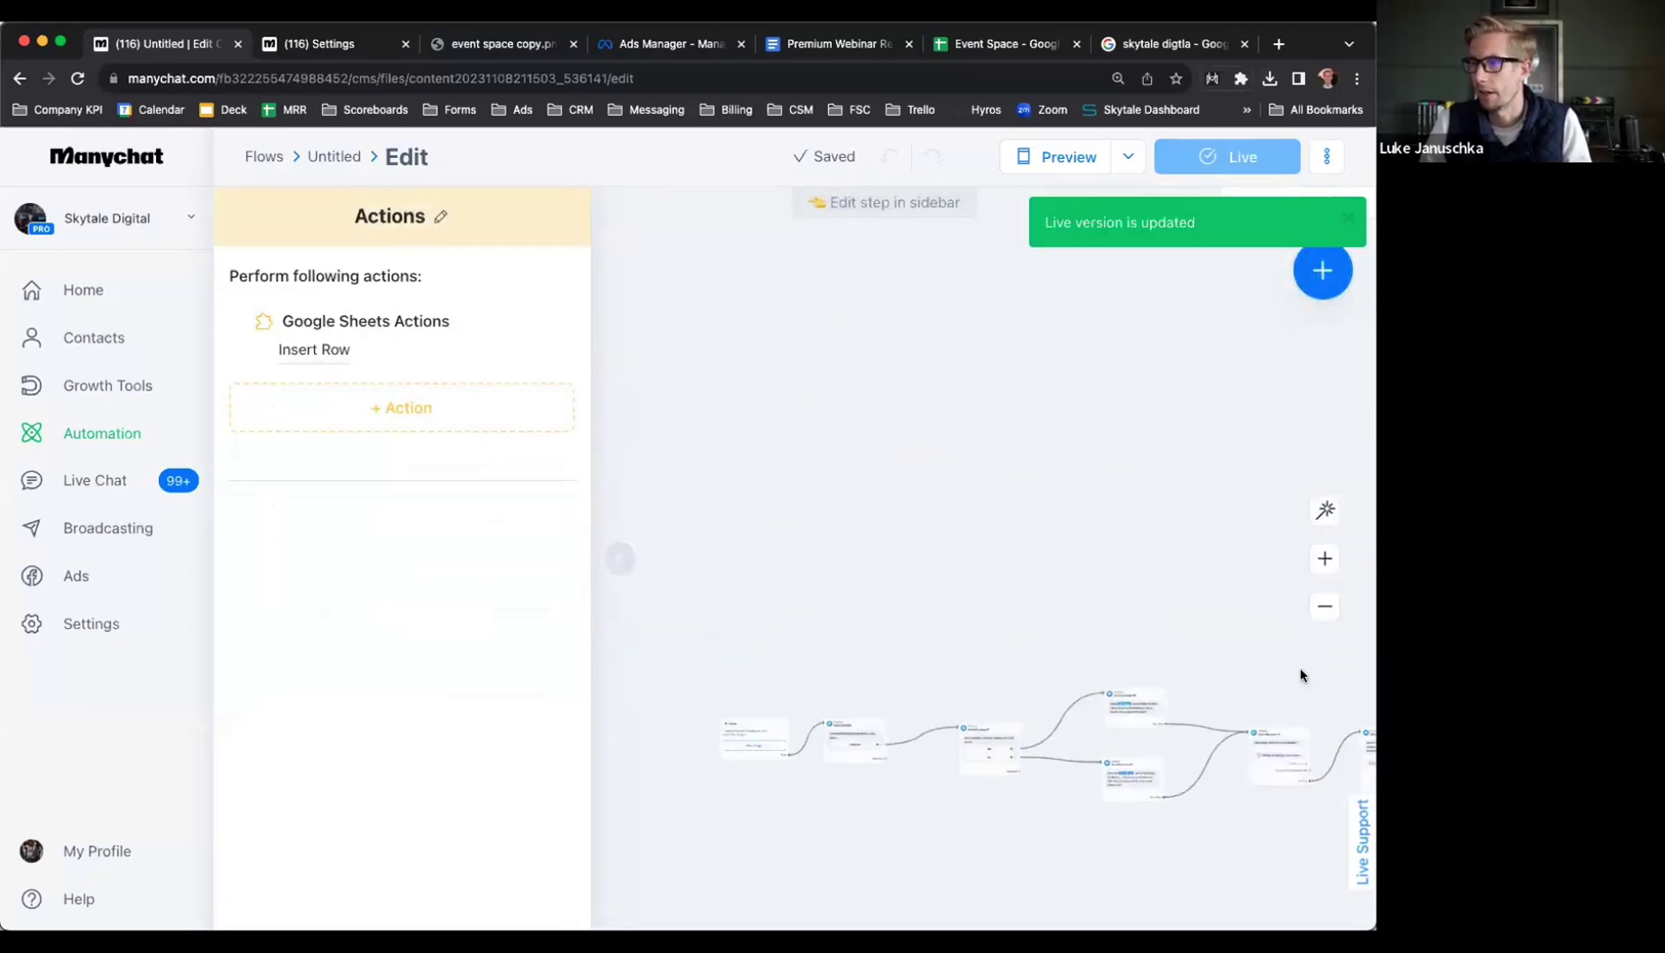
pyautogui.scroll(5, 834, 536)
# Add and save a Facebook Ads 'User clicks a Facebook Ad' trigger as Facebook Ads #1
pyautogui.click(851, 490)
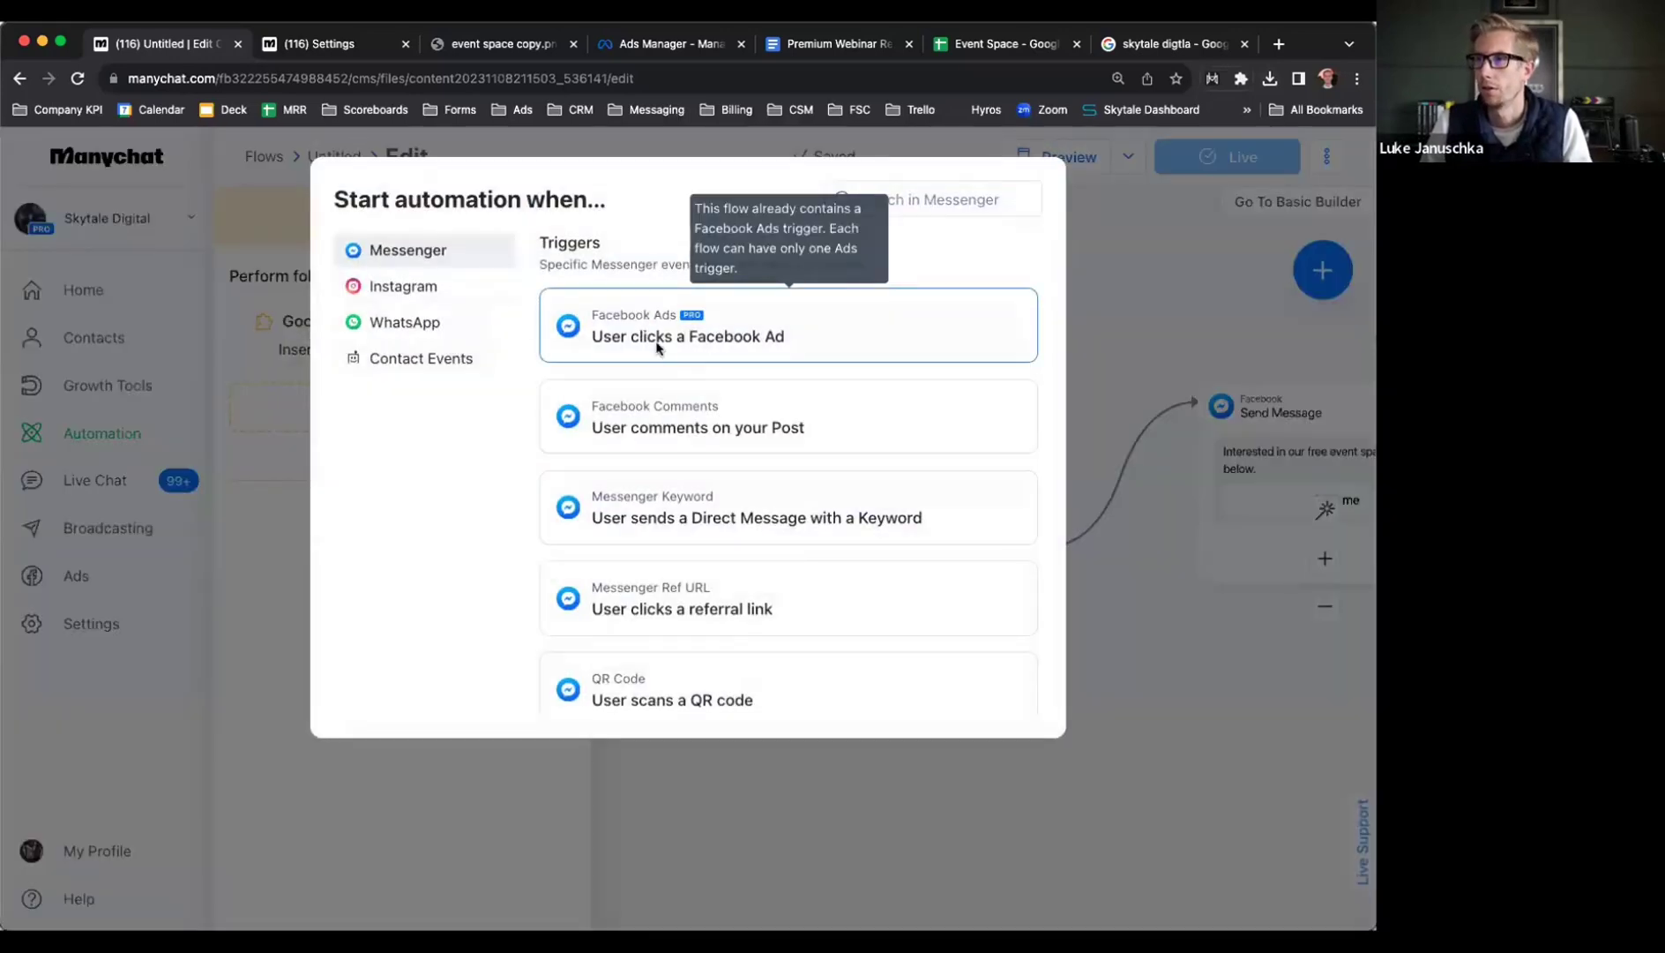
pyautogui.click(656, 347)
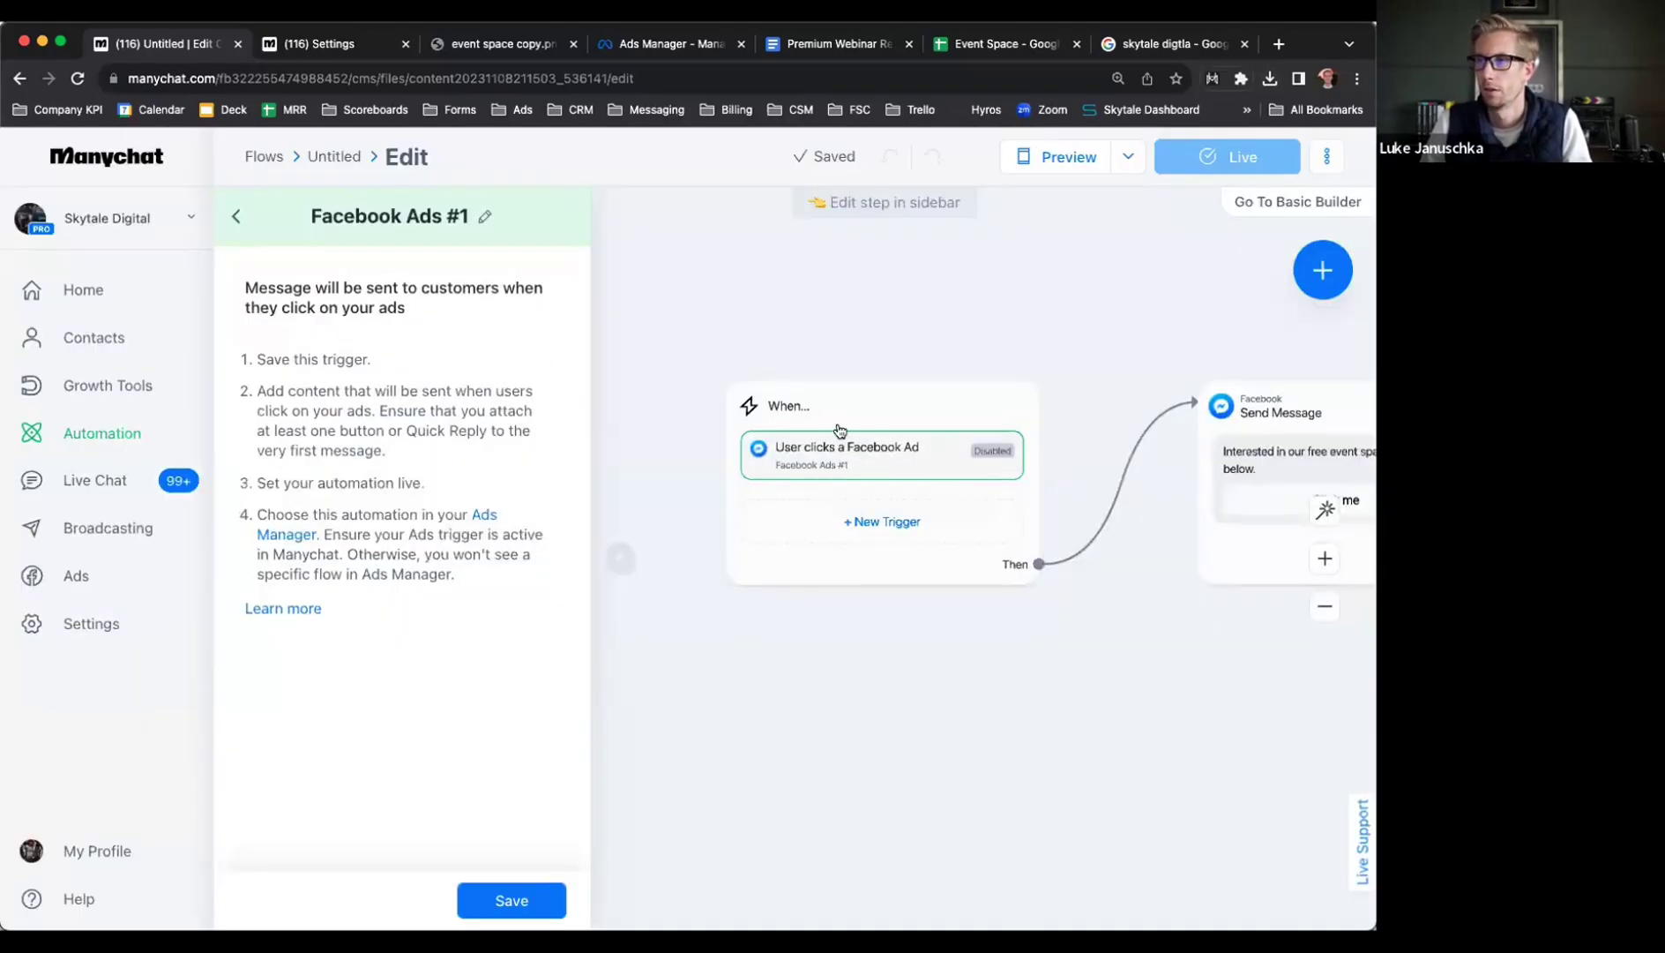
pyautogui.click(858, 429)
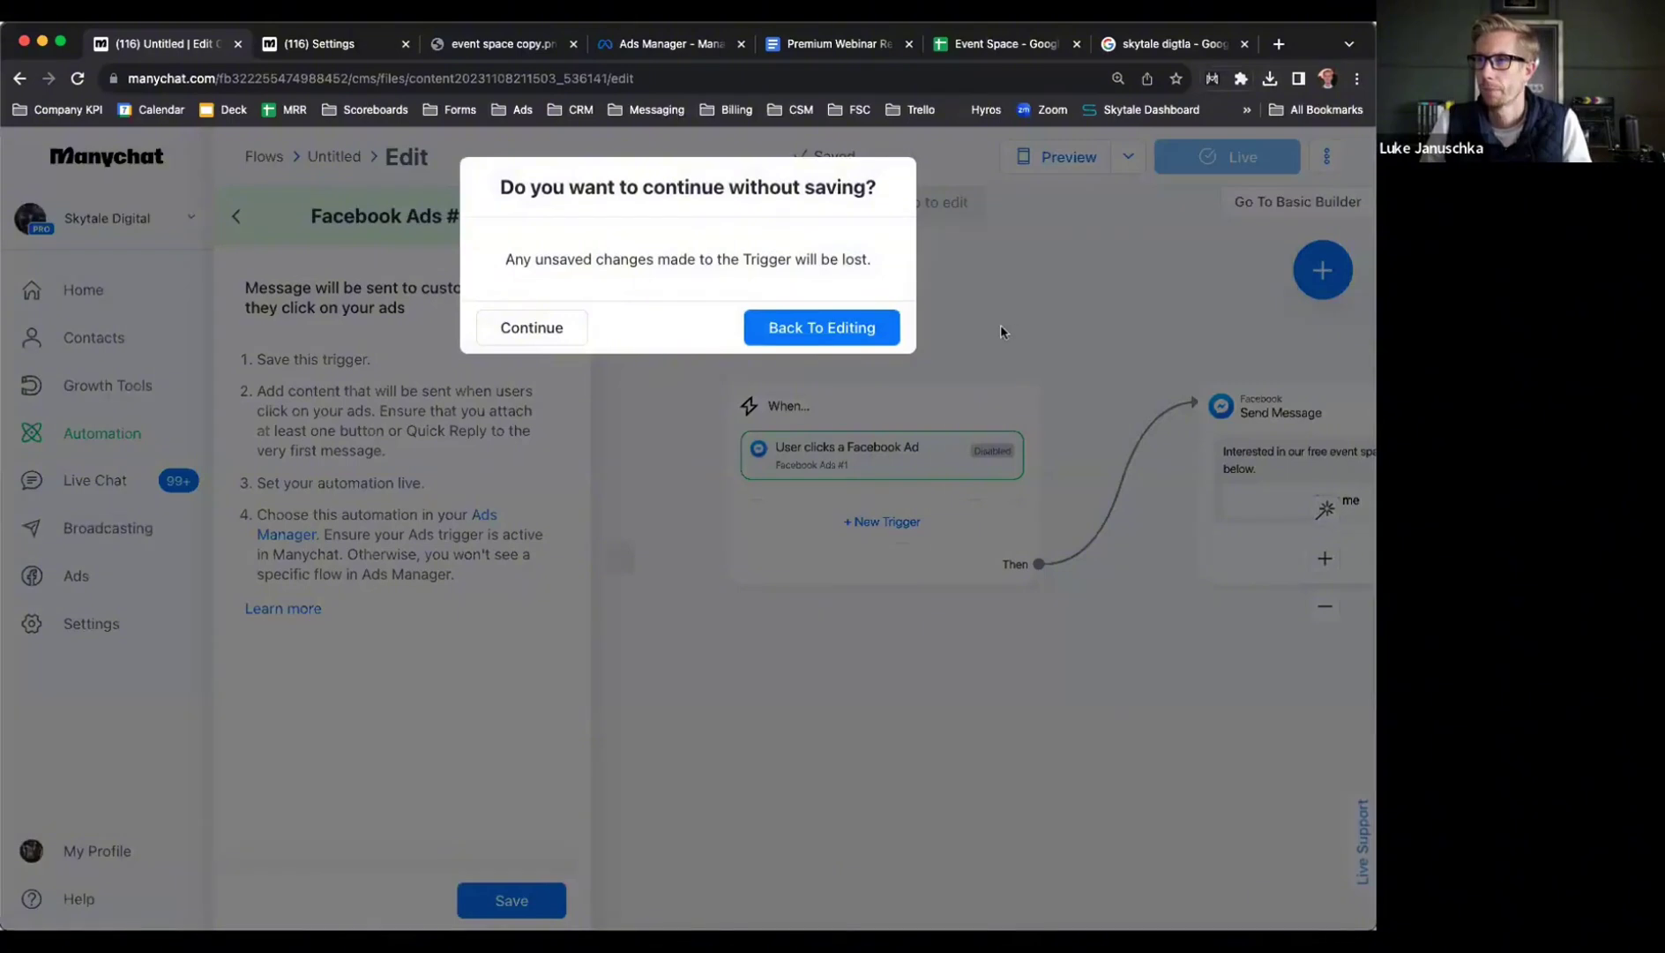
pyautogui.click(532, 328)
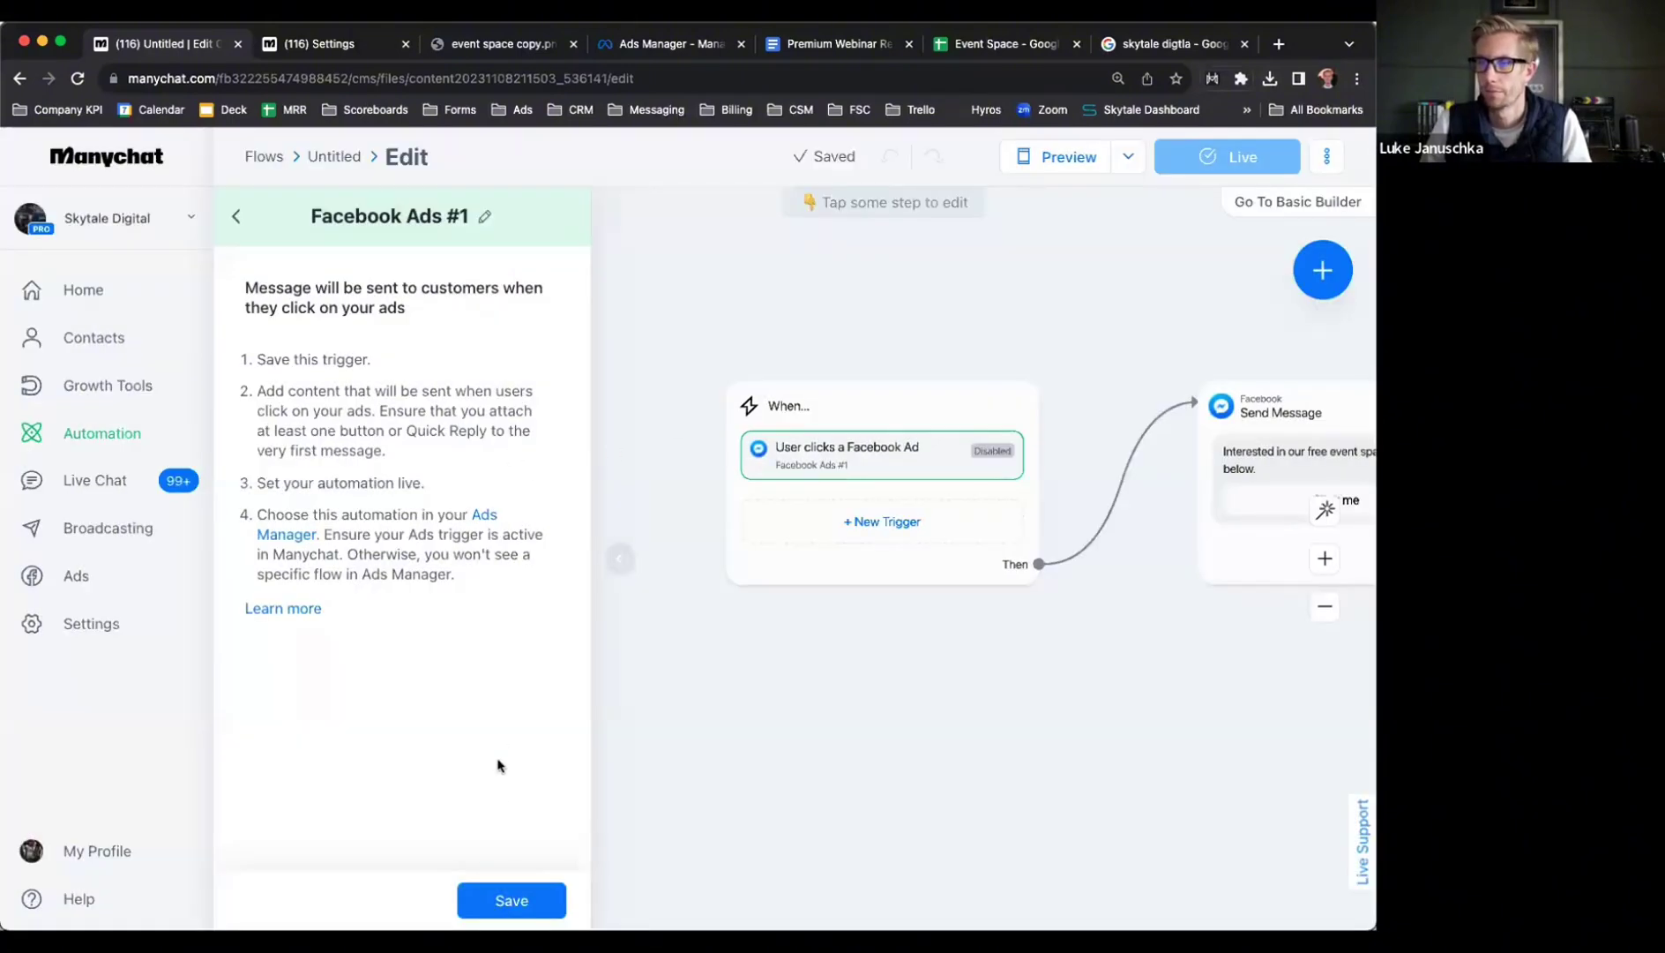
pyautogui.click(500, 889)
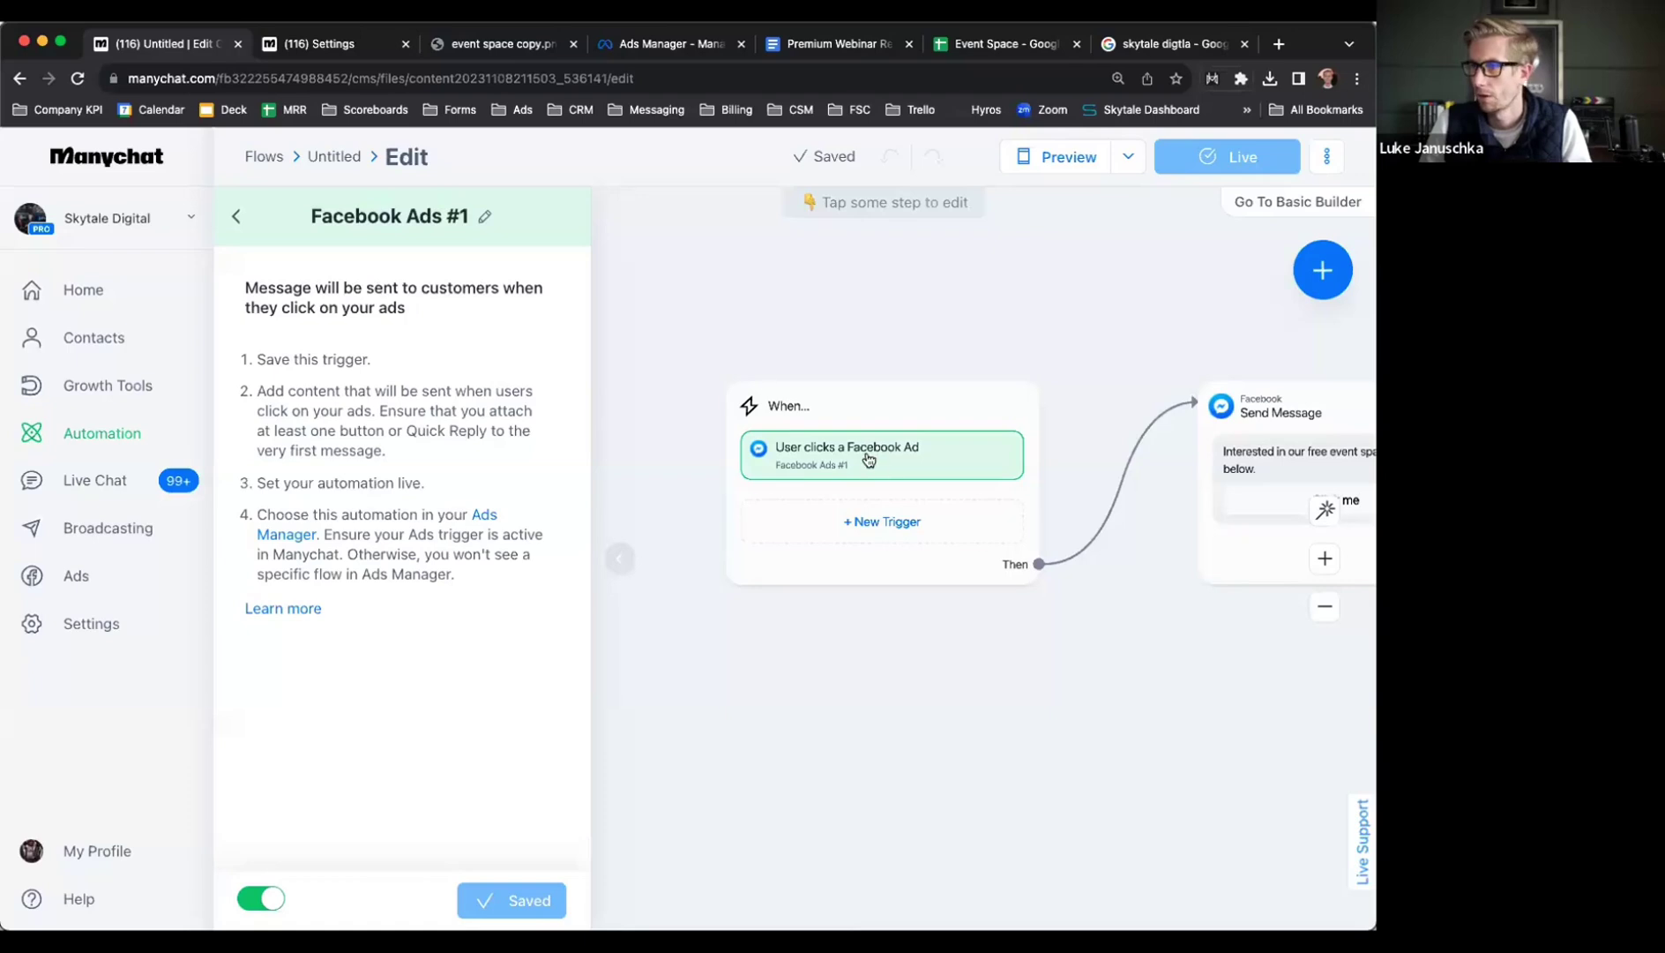
pyautogui.click(236, 217)
pyautogui.click(327, 313)
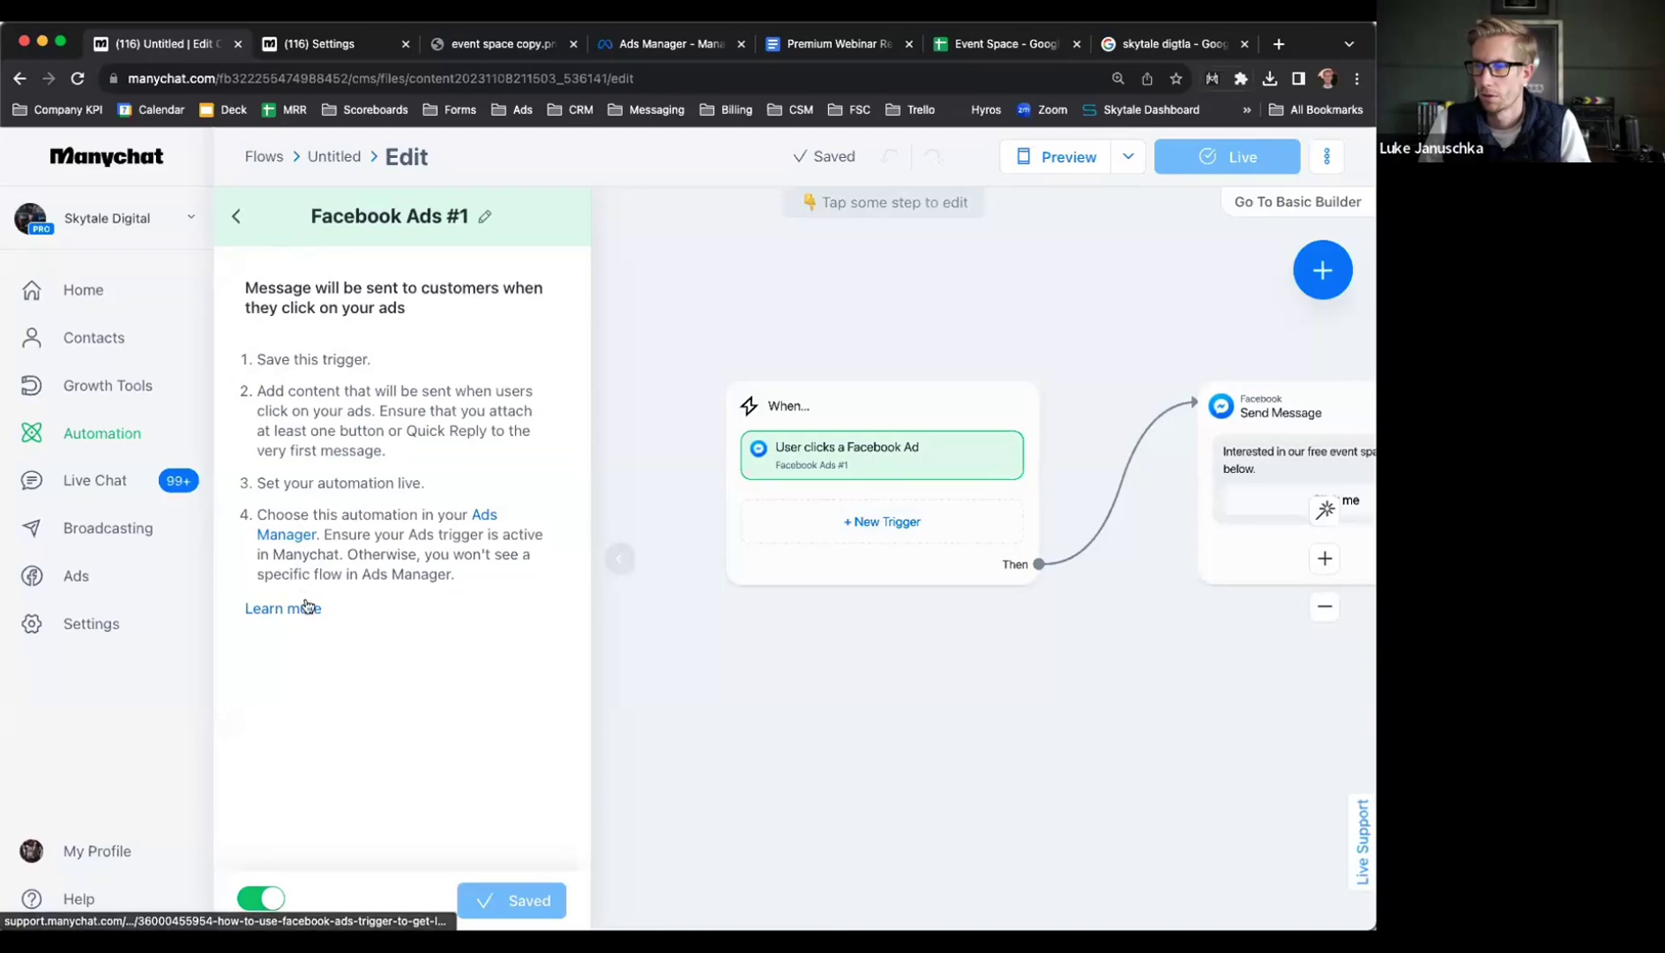
pyautogui.click(848, 523)
pyautogui.write('i')
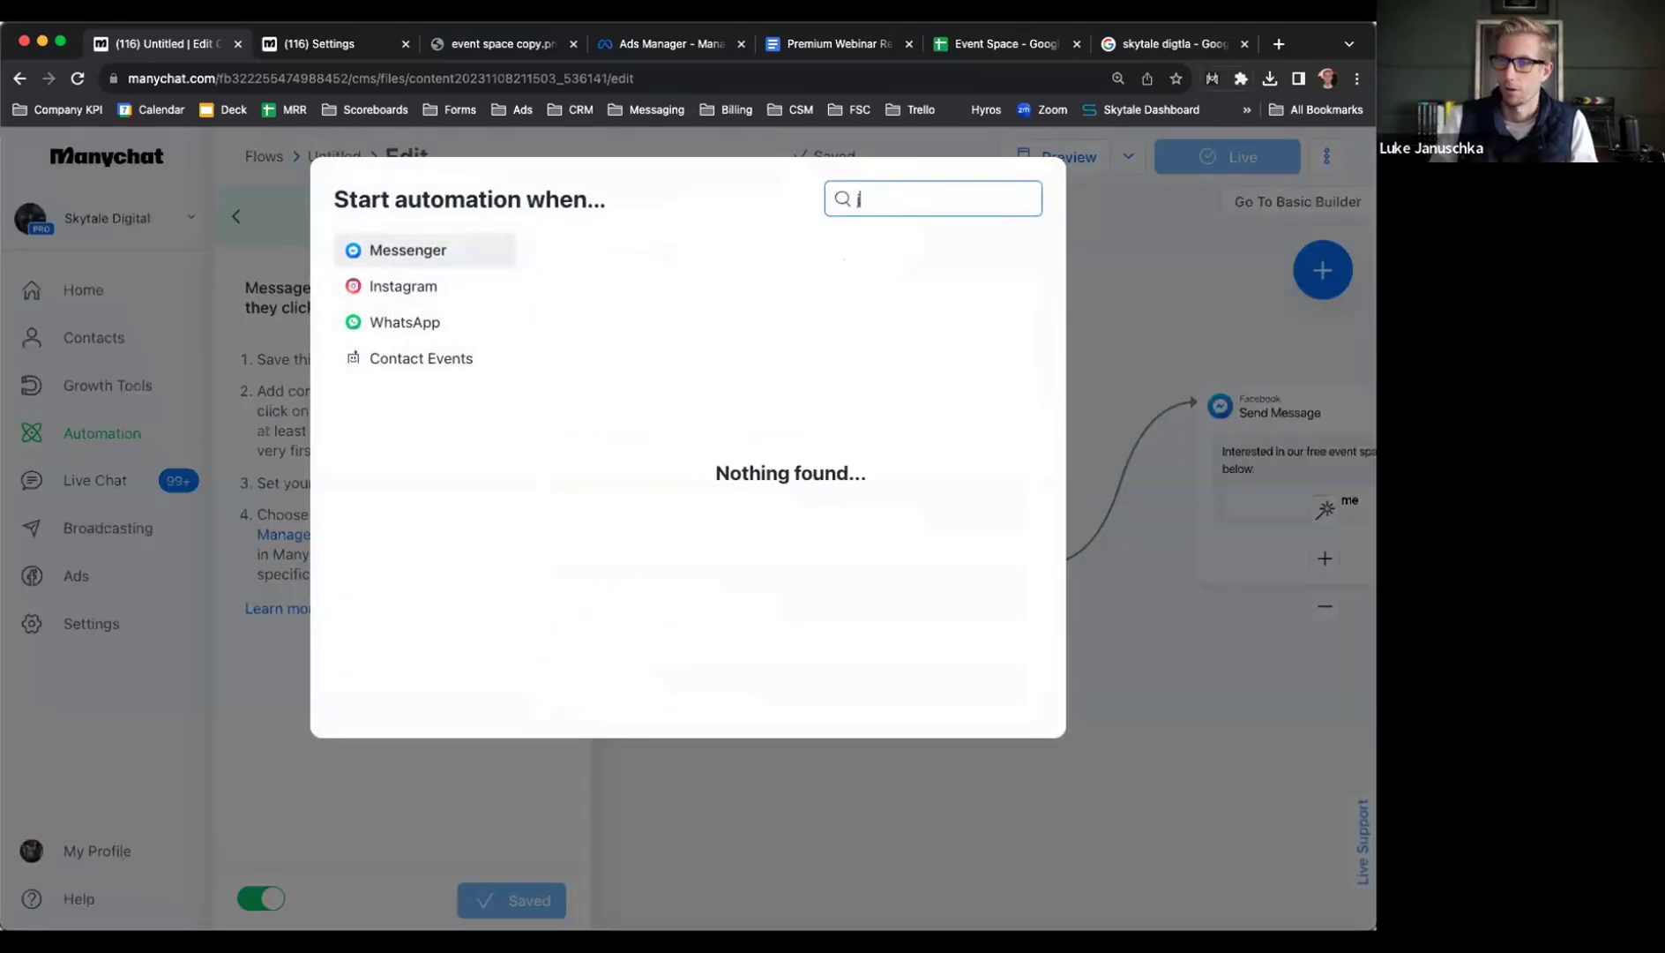
pyautogui.press('BackSpace')
pyautogui.write('js')
pyautogui.press('BackSpace')
pyautogui.press('BackSpace')
pyautogui.press('BackSpace')
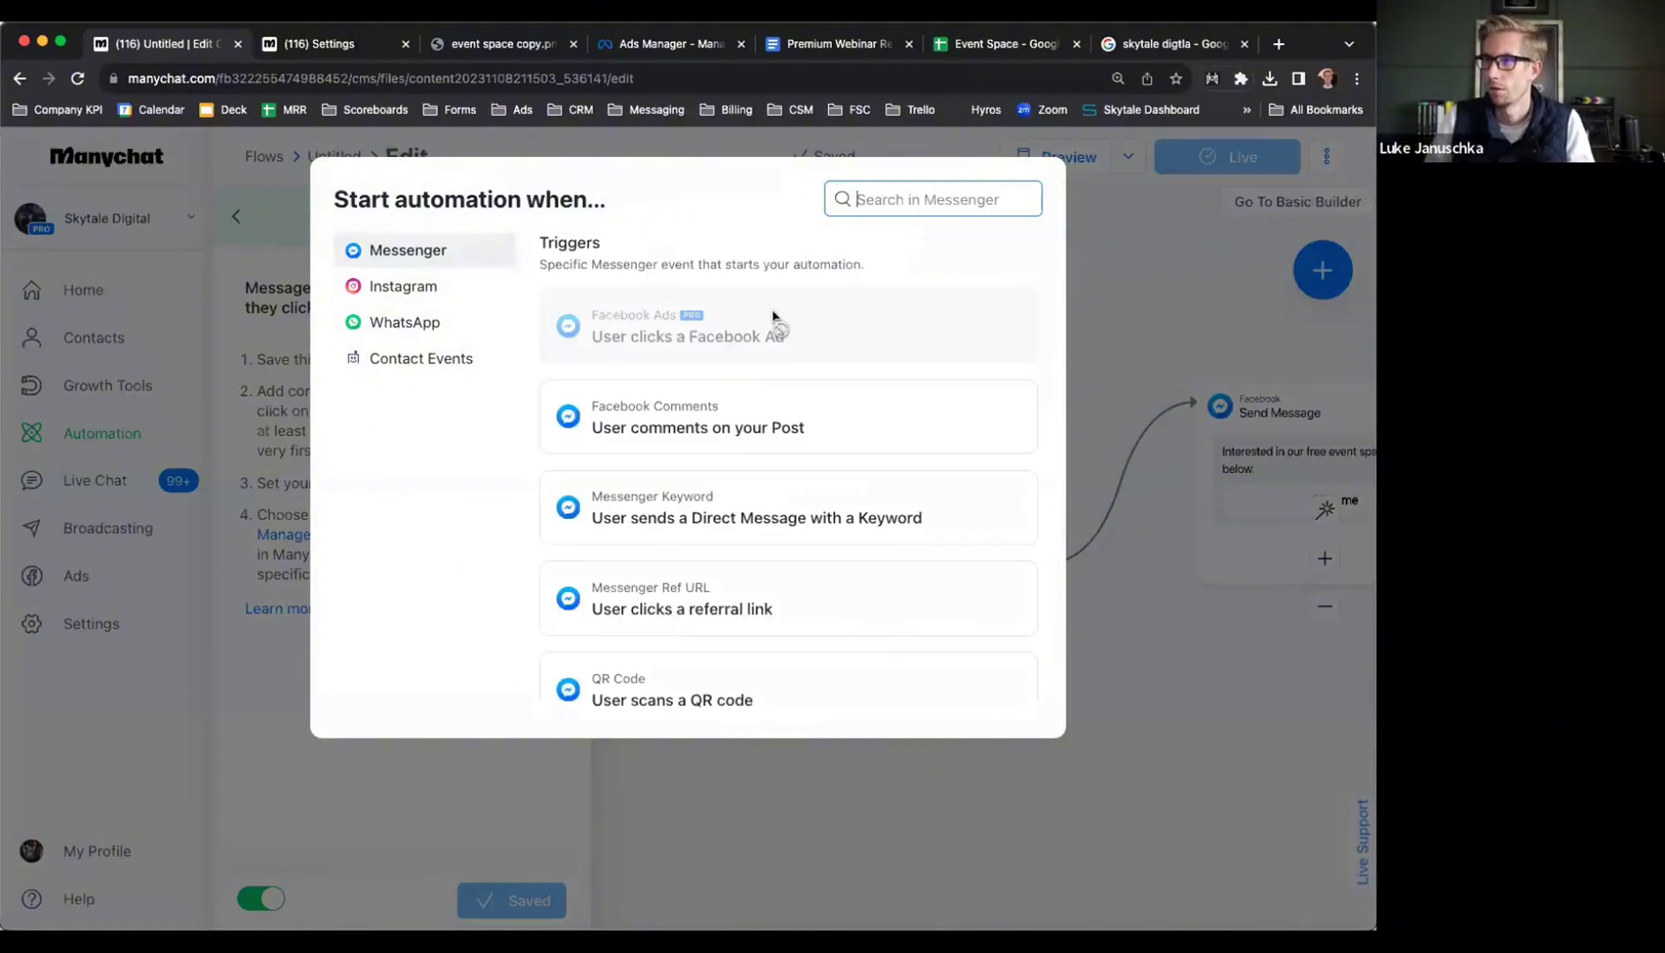
pyautogui.scroll(-3, 716, 510)
pyautogui.scroll(-3, 714, 507)
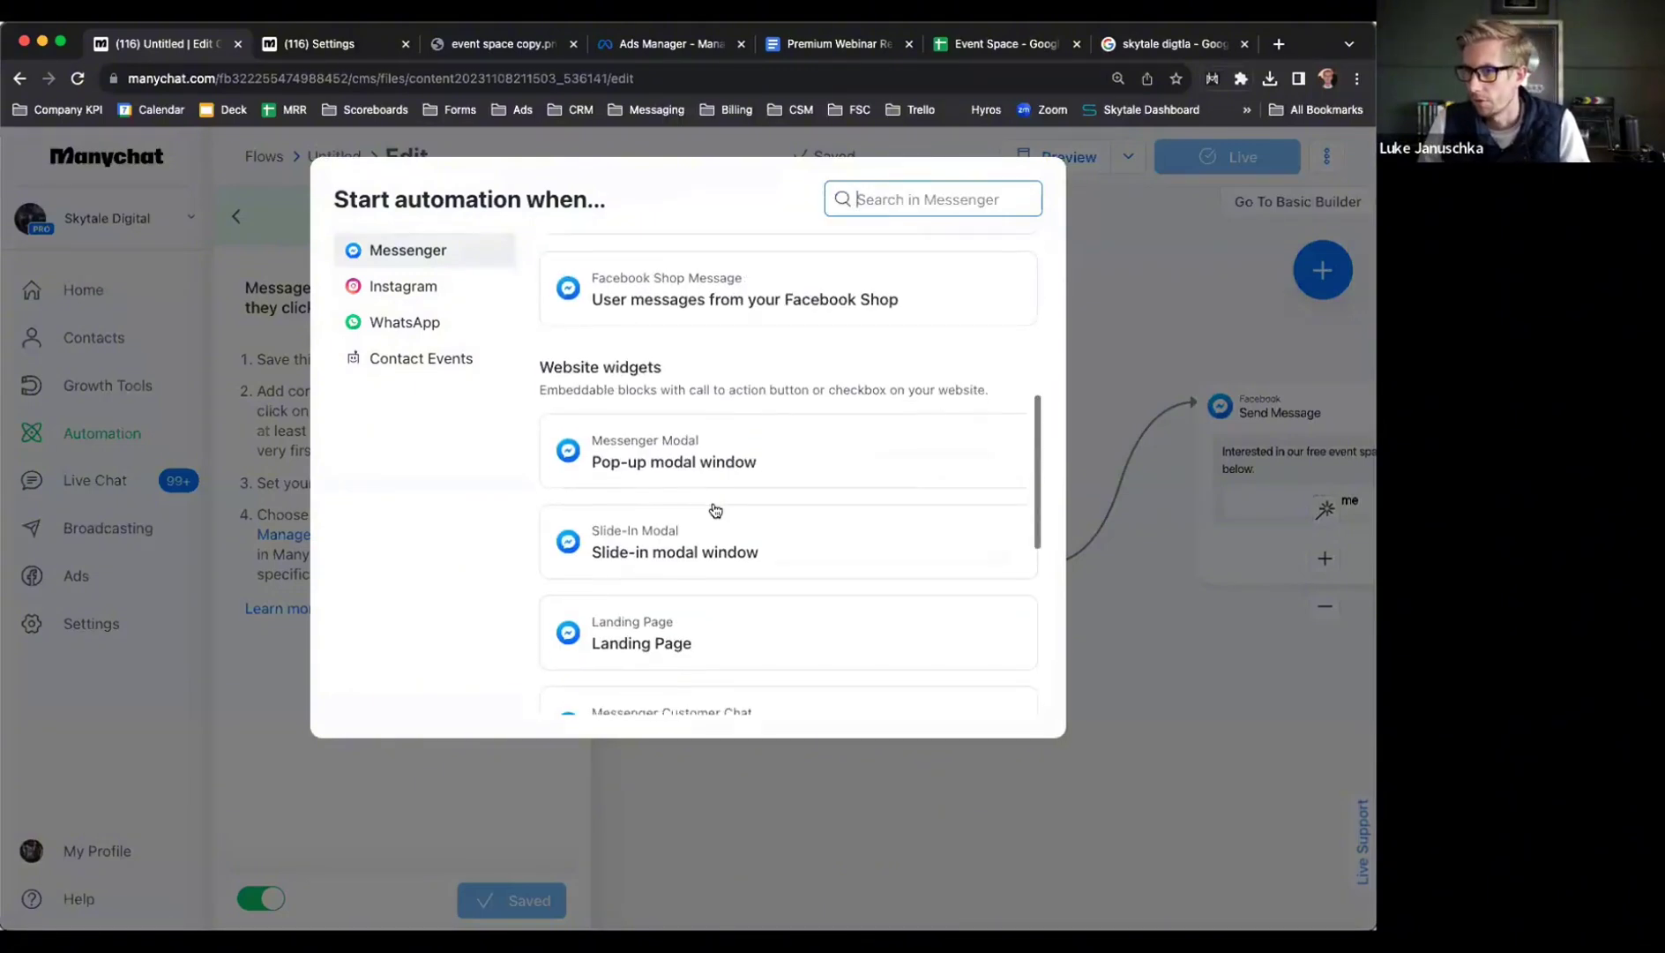
pyautogui.scroll(8, 628, 363)
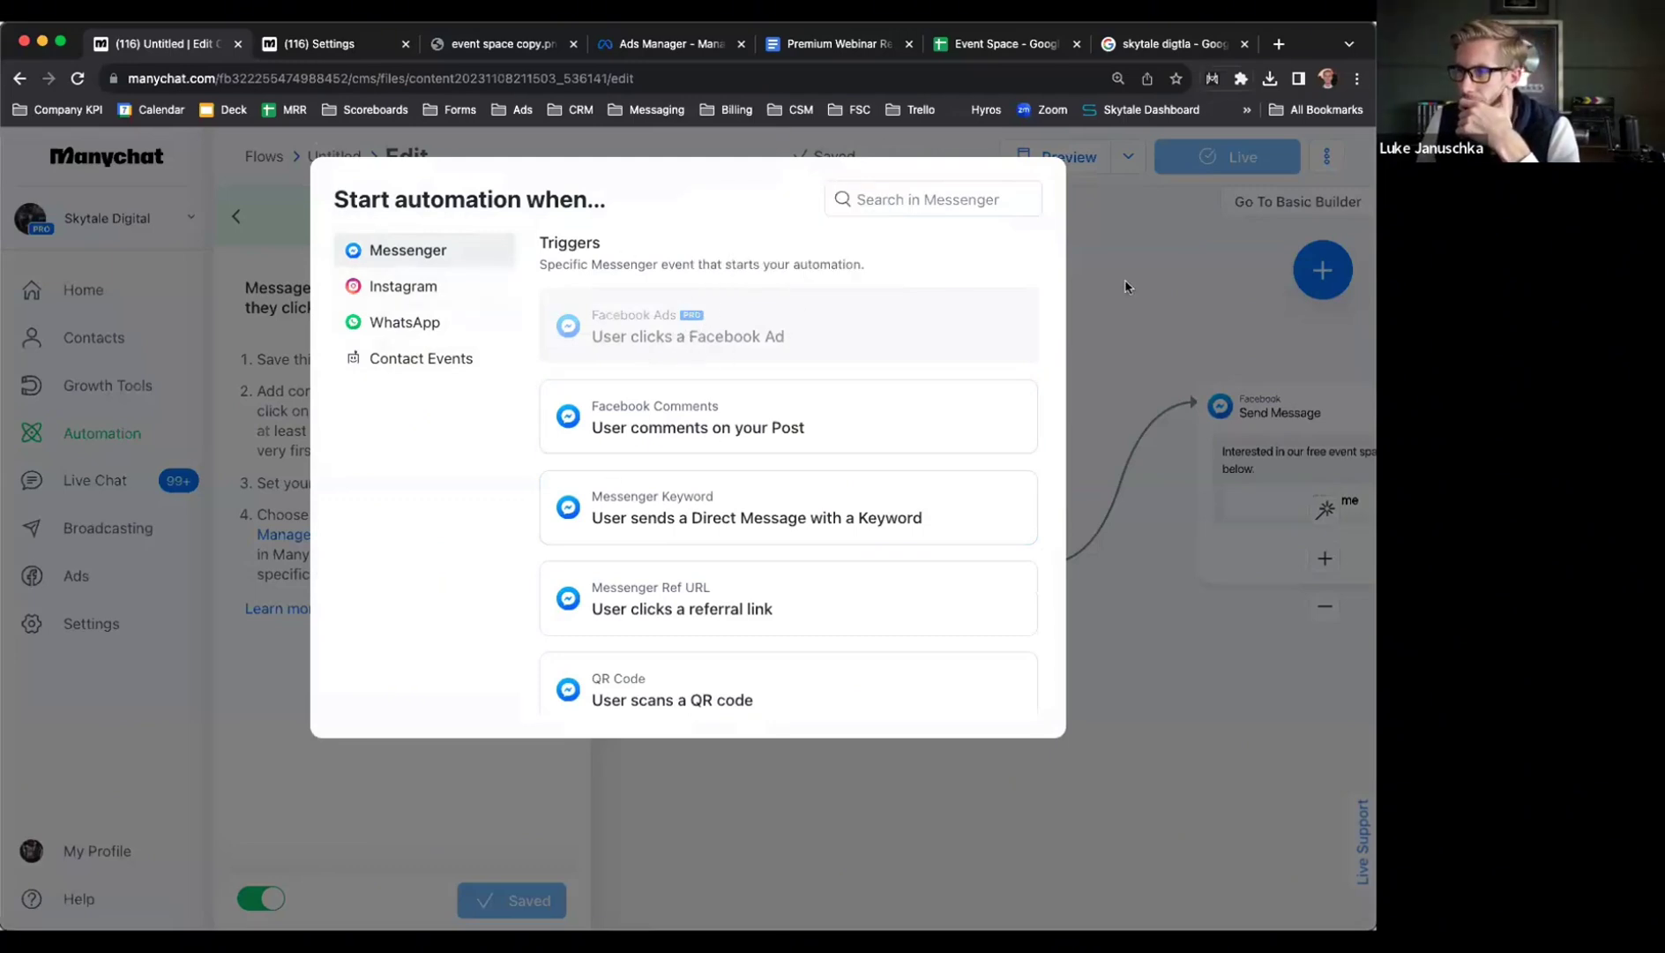
pyautogui.click(607, 338)
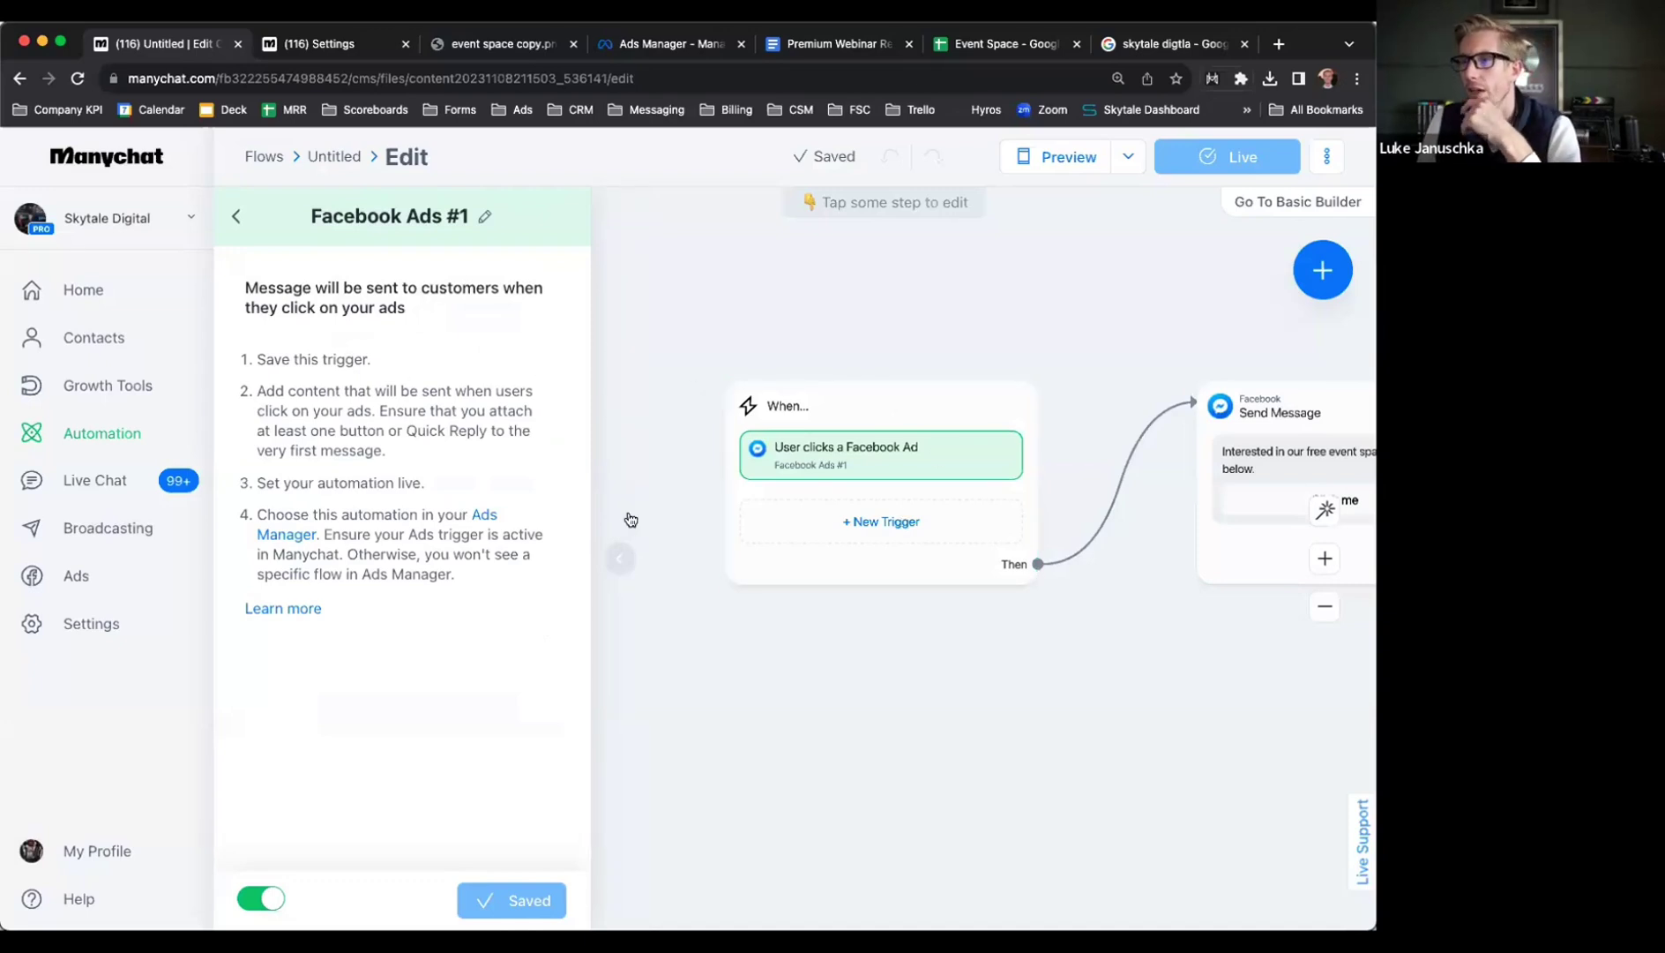
# Leave Facebook Ads Manager and return to the Manychat flow's Facebook Ads #1 trigger
pyautogui.click(641, 46)
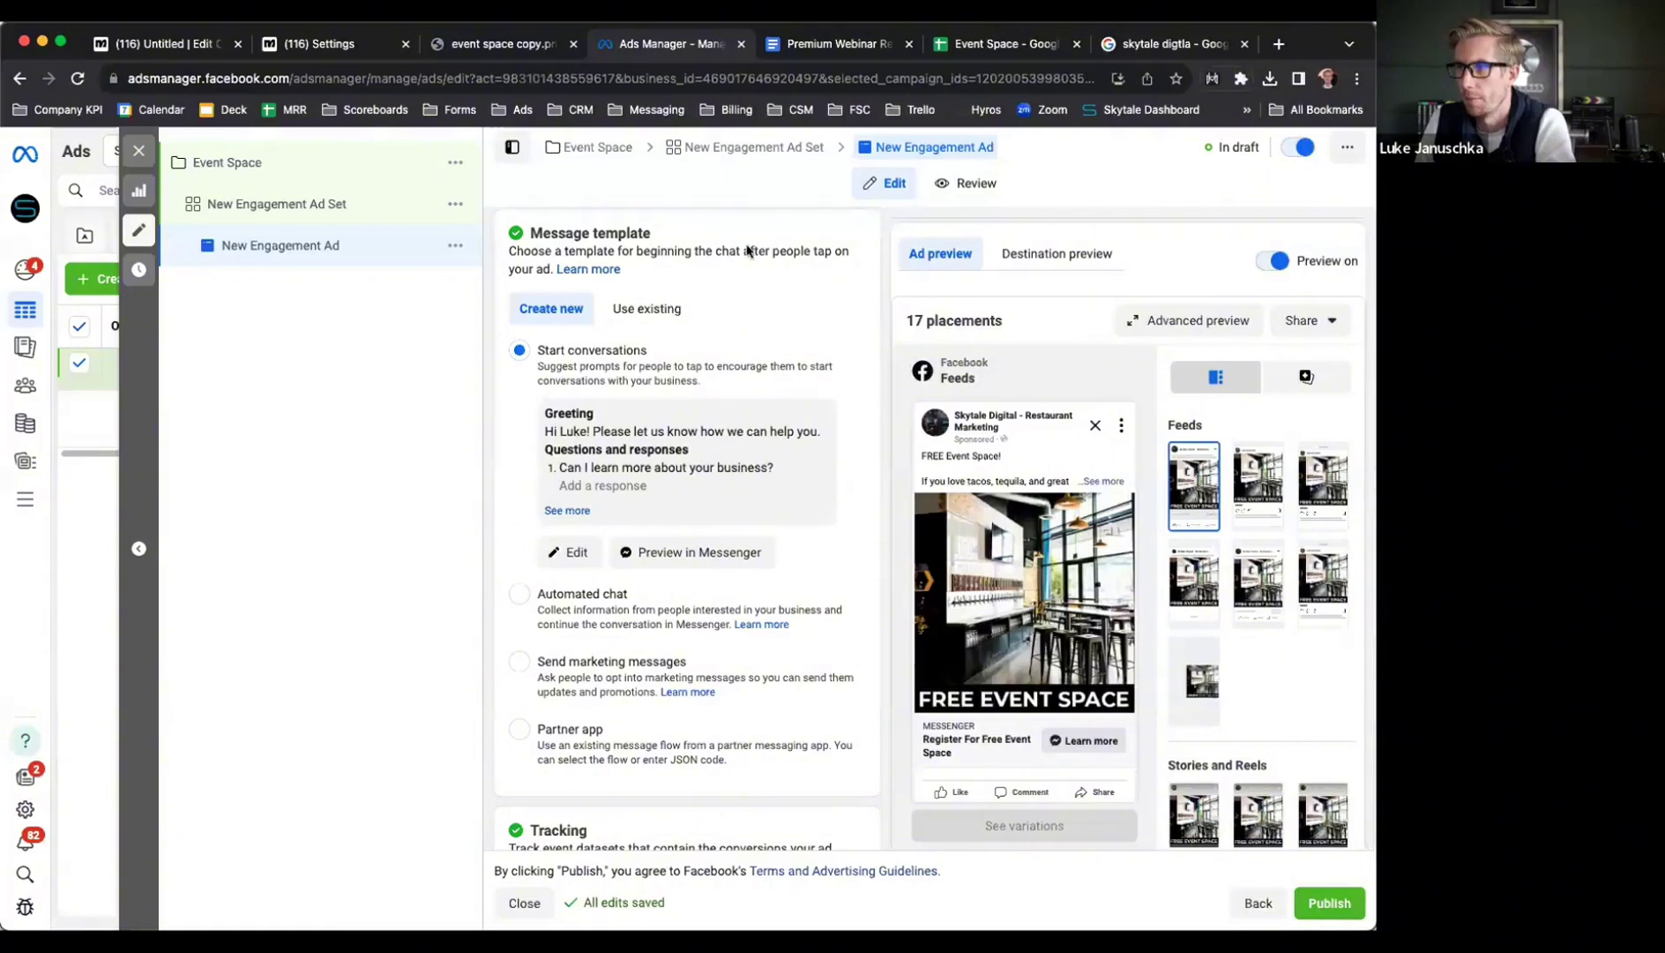
pyautogui.click(199, 44)
pyautogui.moveTo(926, 697); pyautogui.dragTo(1105, 657)
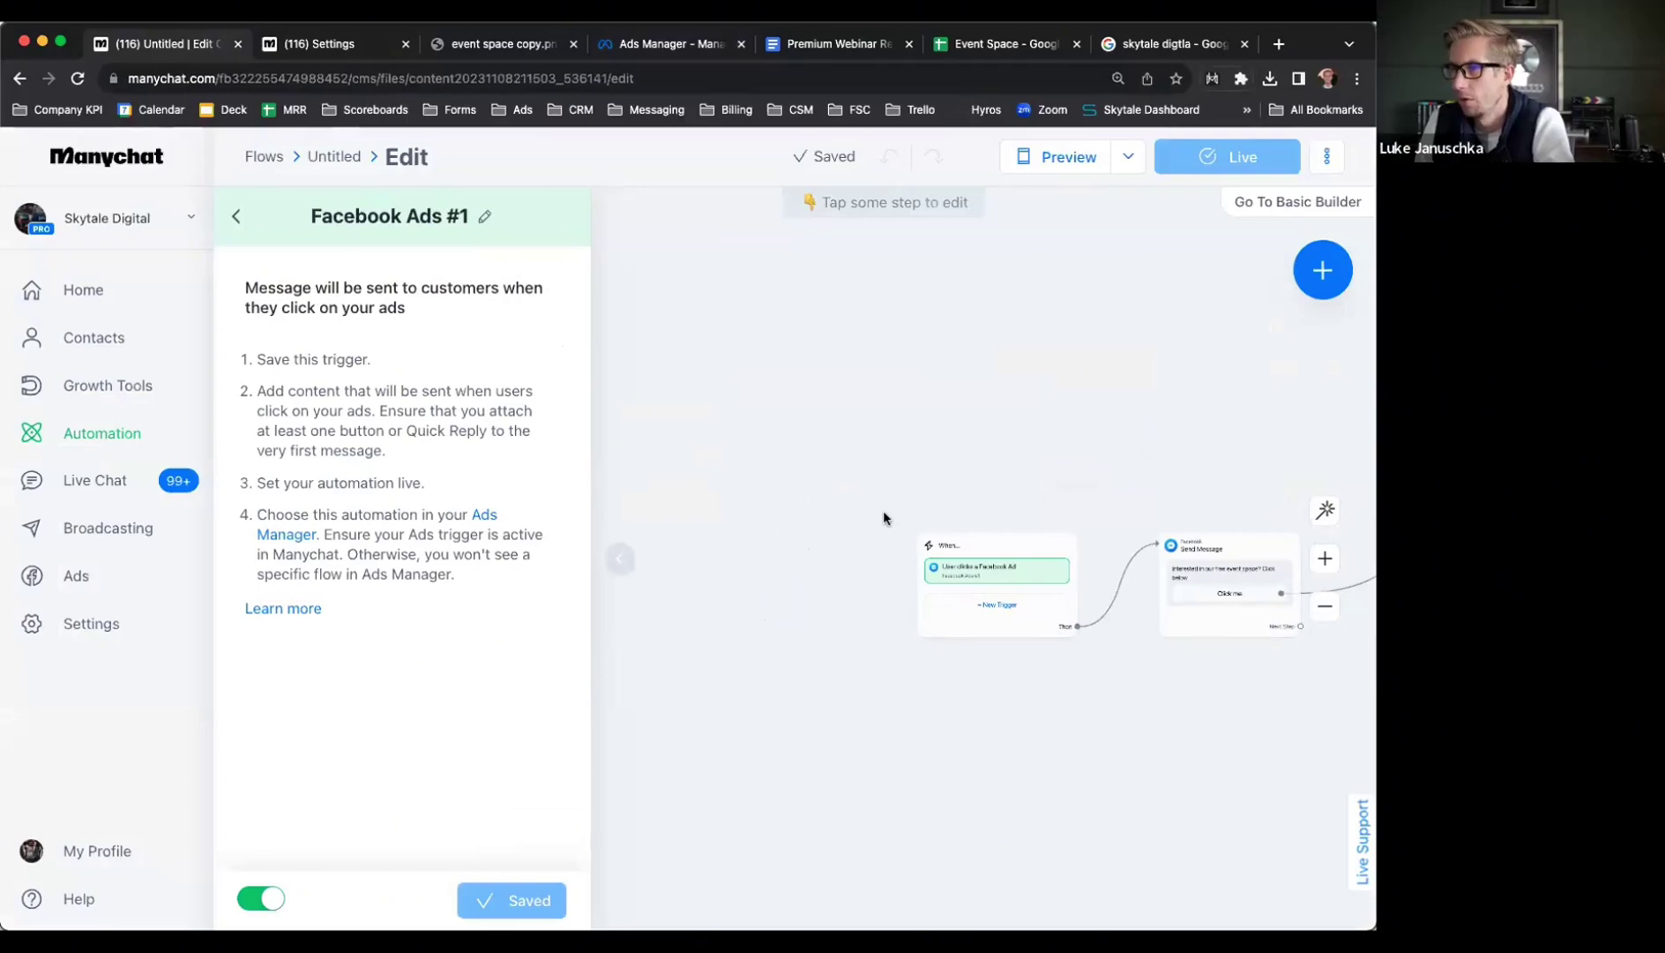
pyautogui.scroll(-2, 883, 518)
pyautogui.click(819, 47)
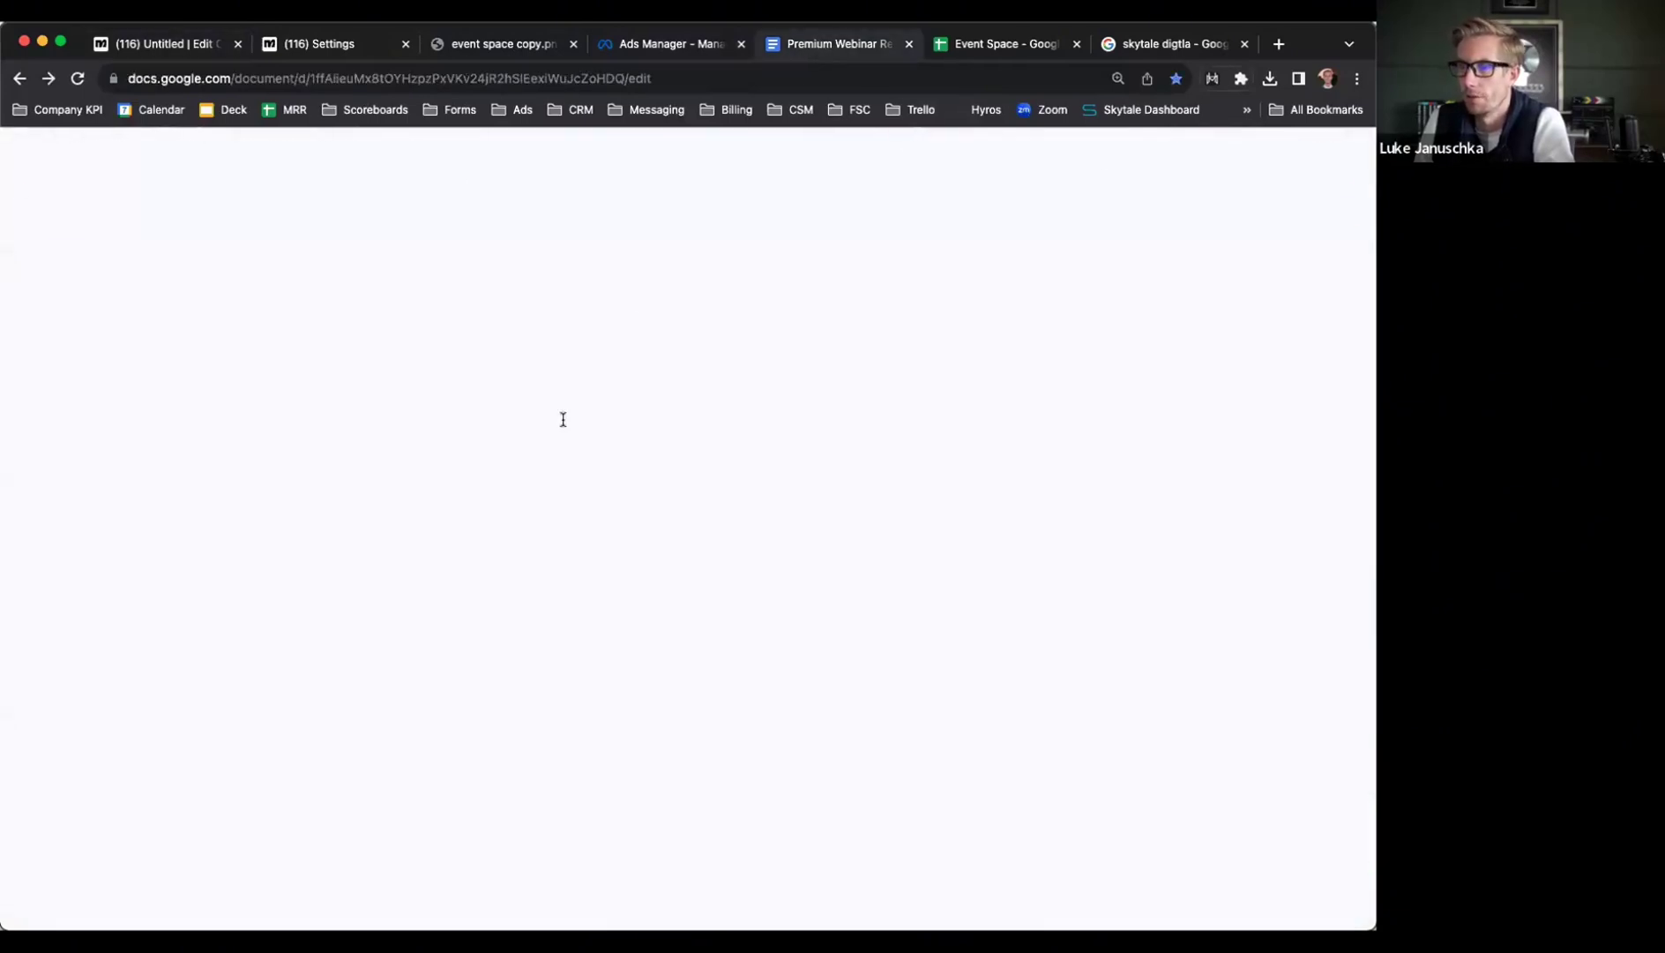
pyautogui.click(425, 521)
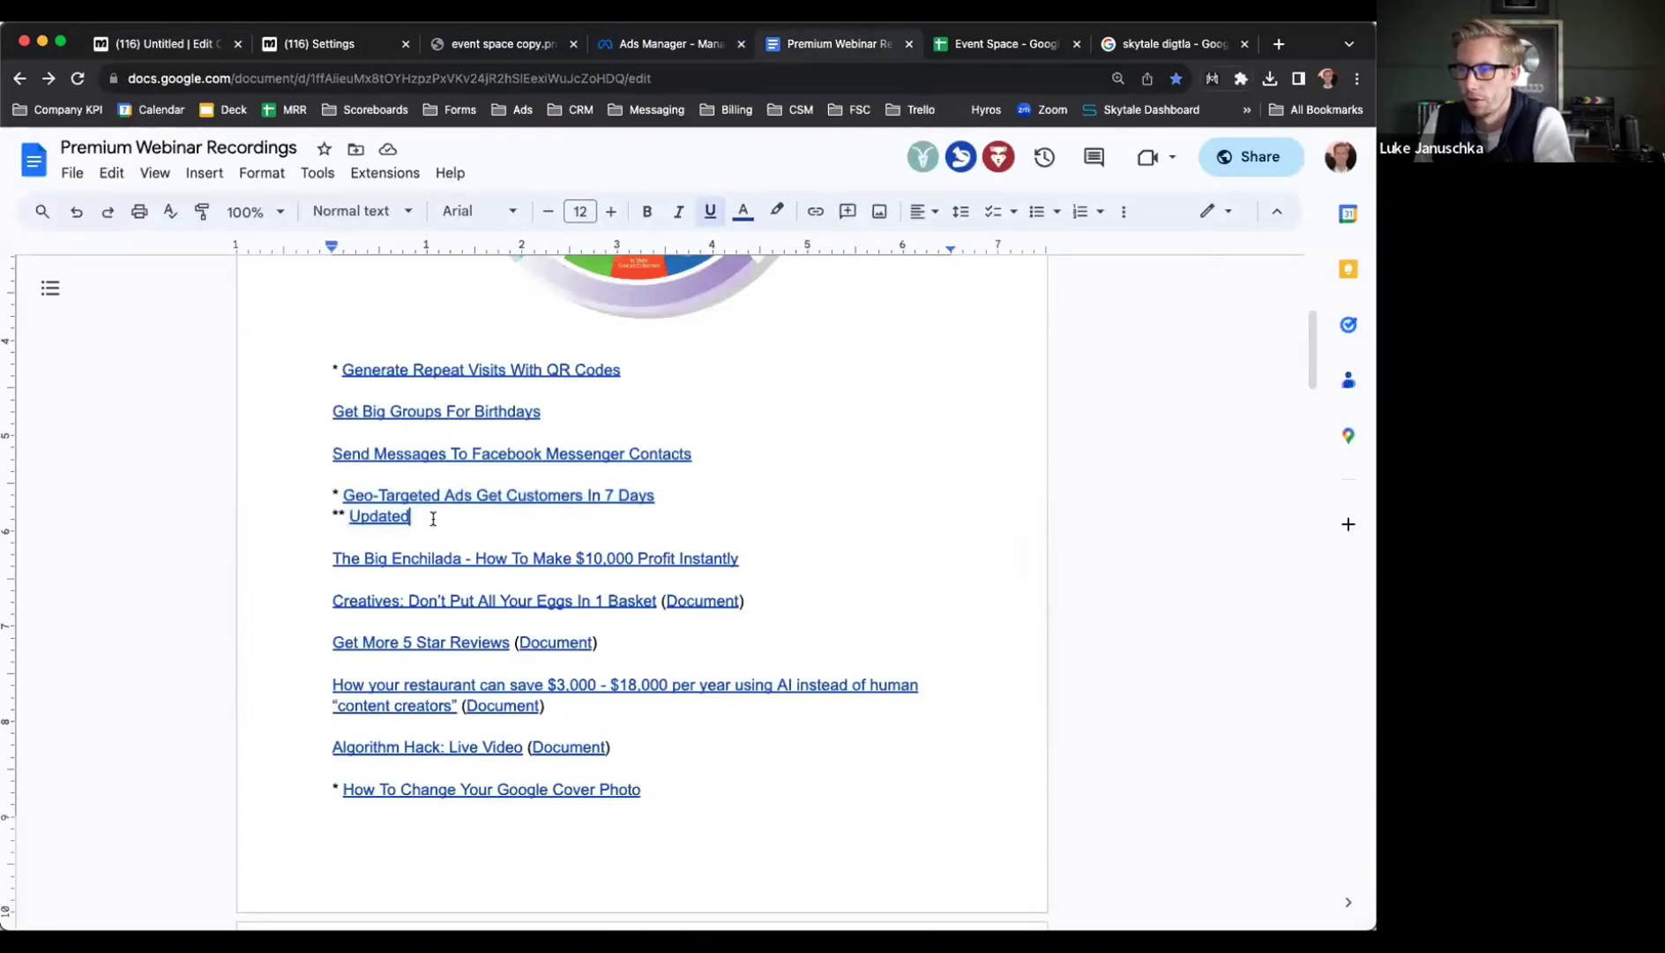
pyautogui.tripleClick(461, 496)
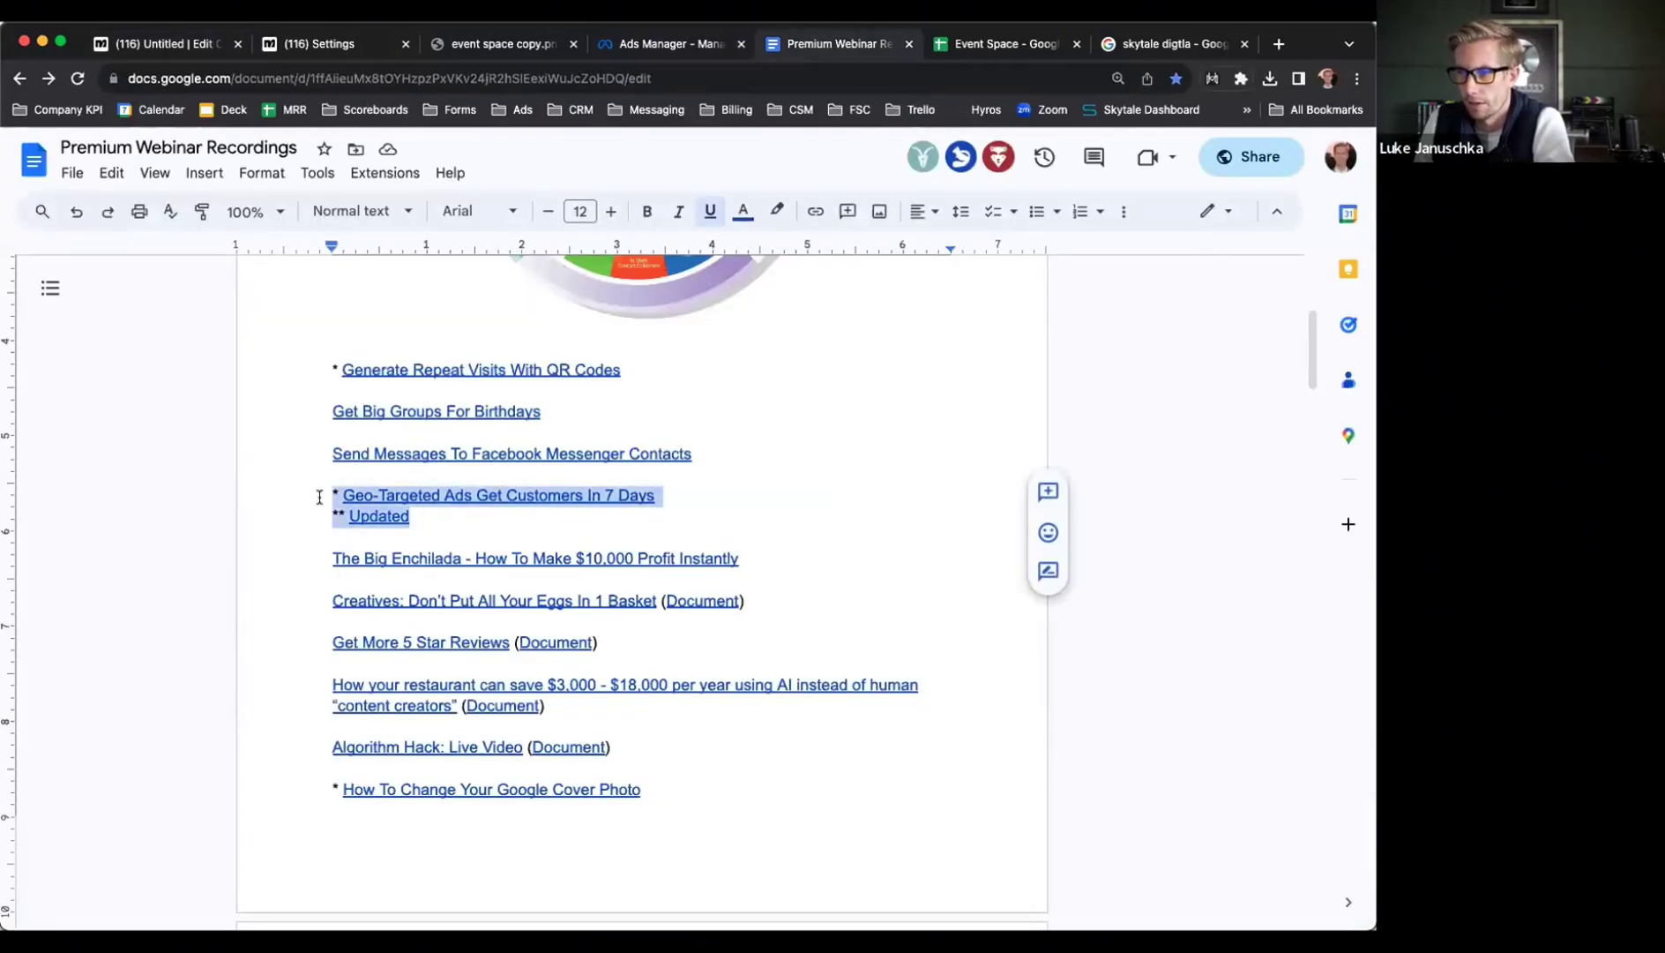
pyautogui.click(428, 510)
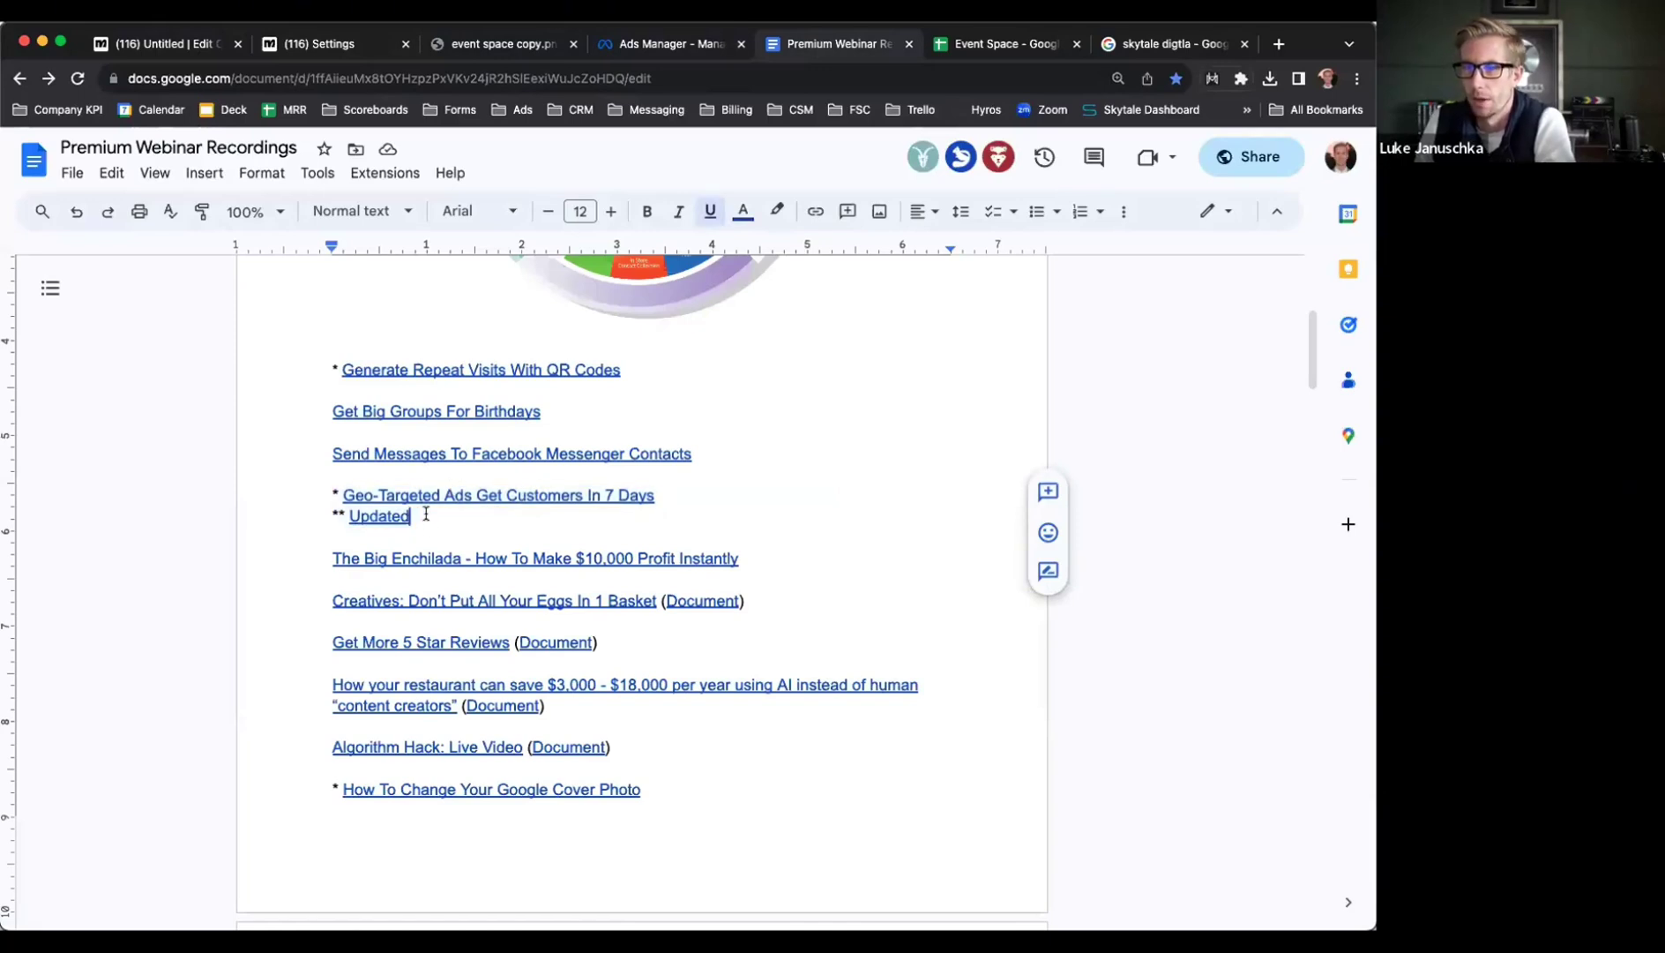
pyautogui.click(177, 44)
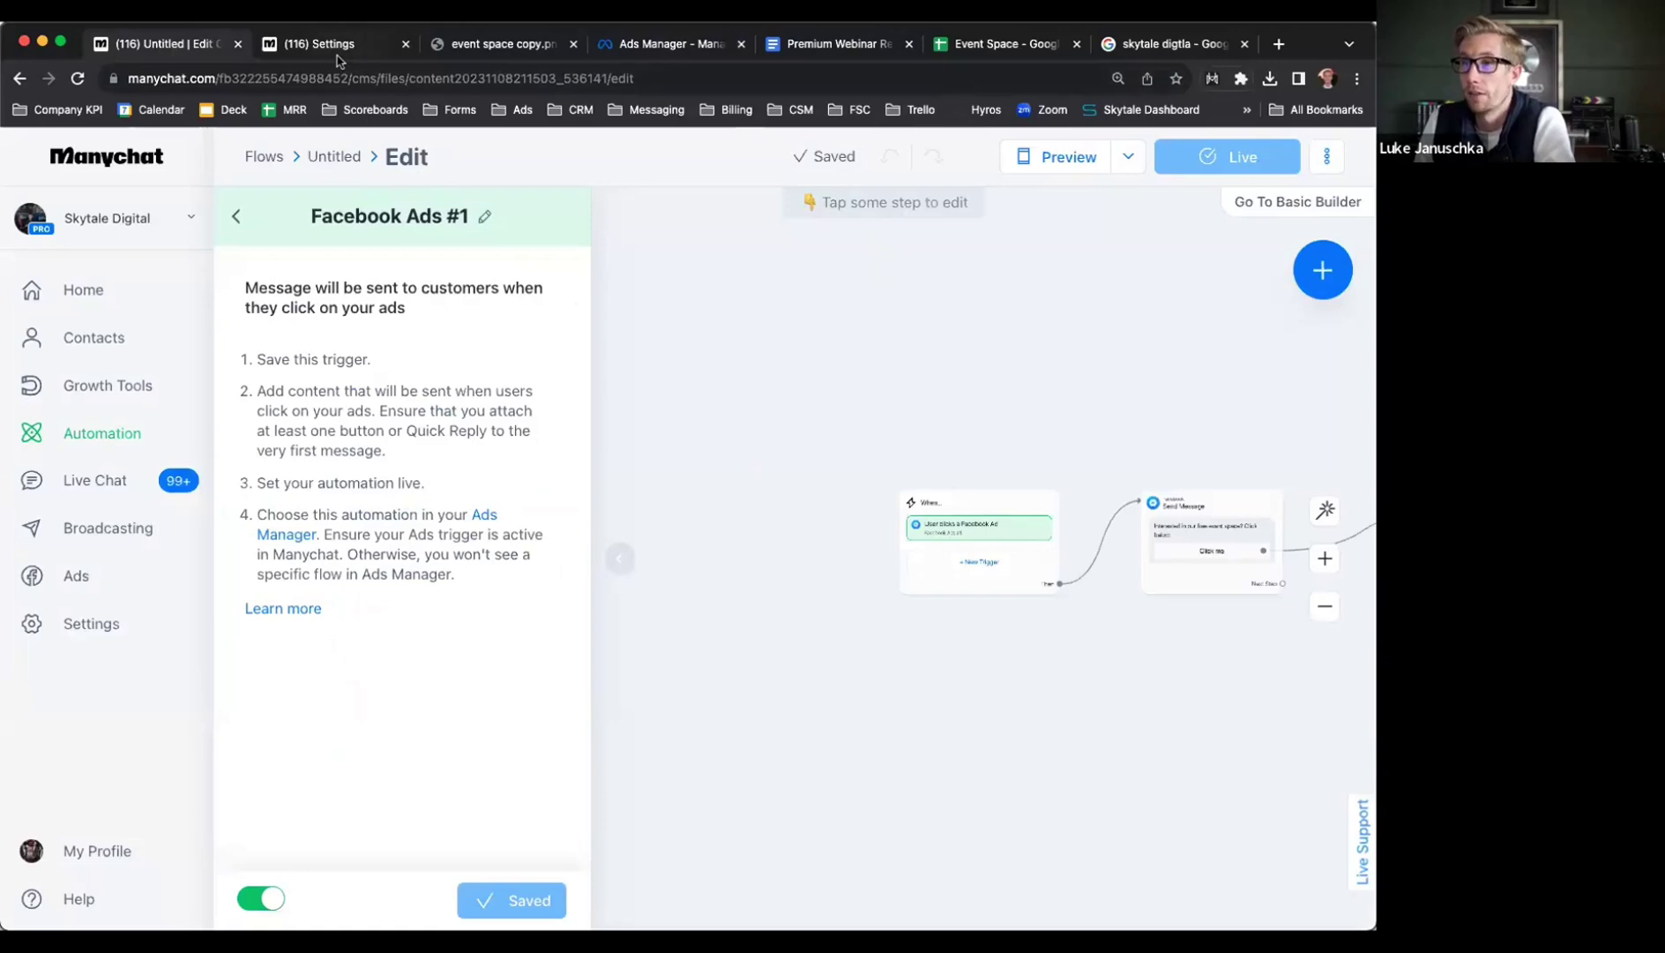
# Close the Facebook Ads #1 trigger panel and open the flow's When step triggers
pyautogui.click(331, 44)
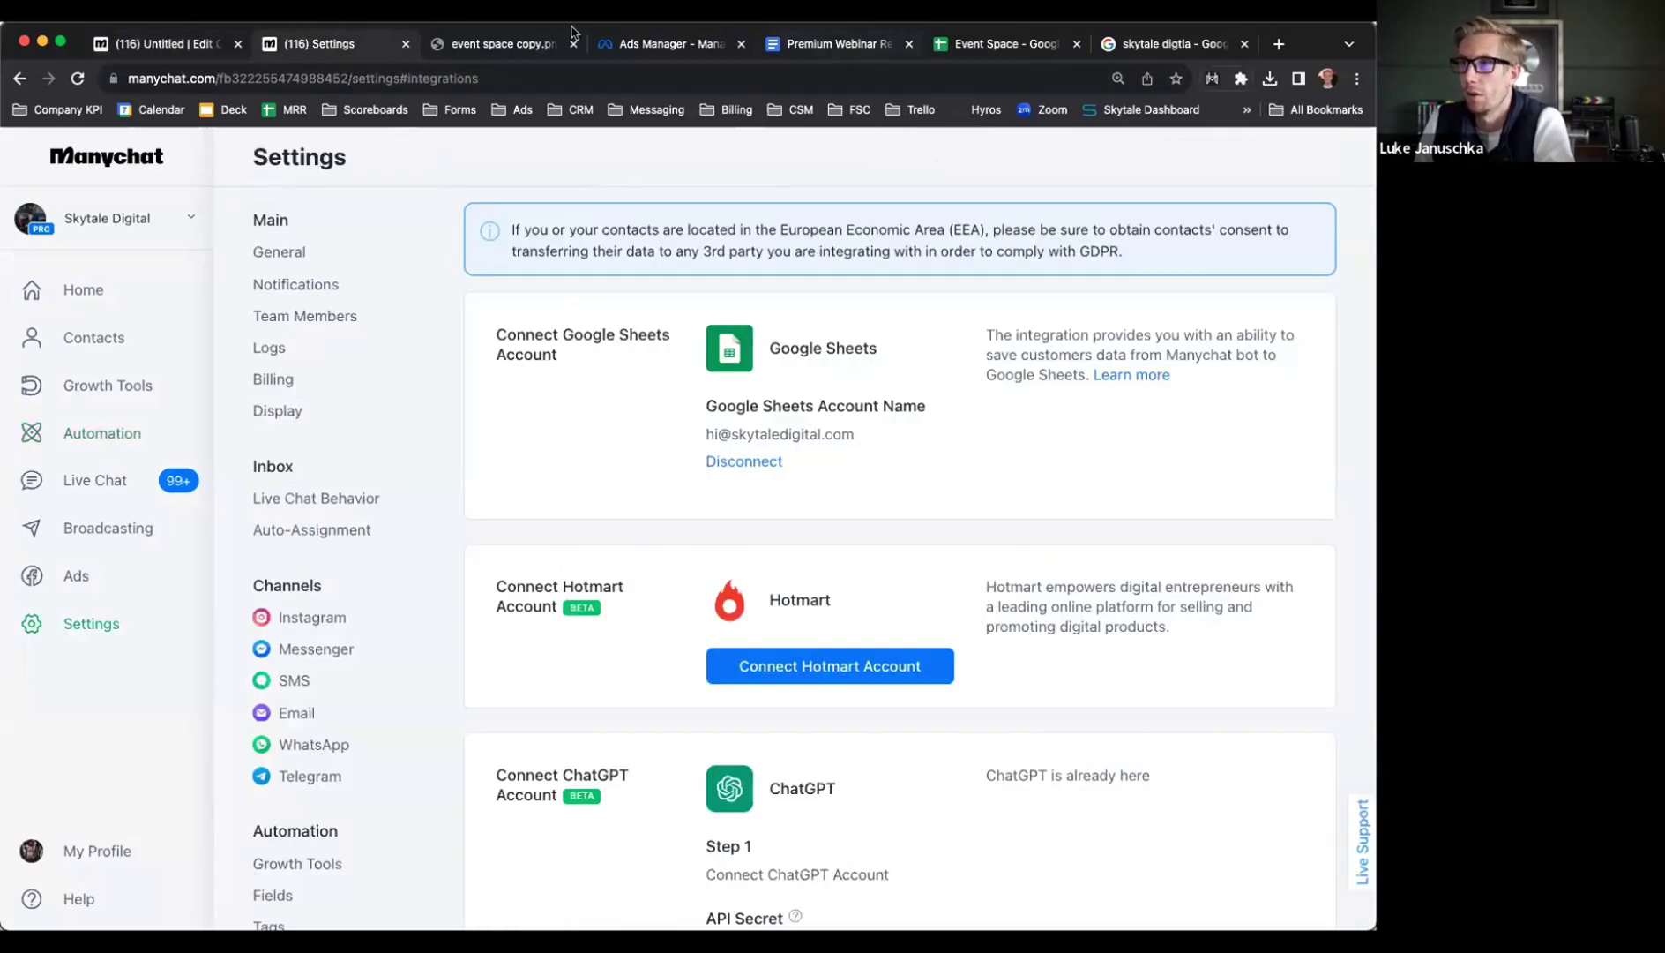
pyautogui.click(182, 50)
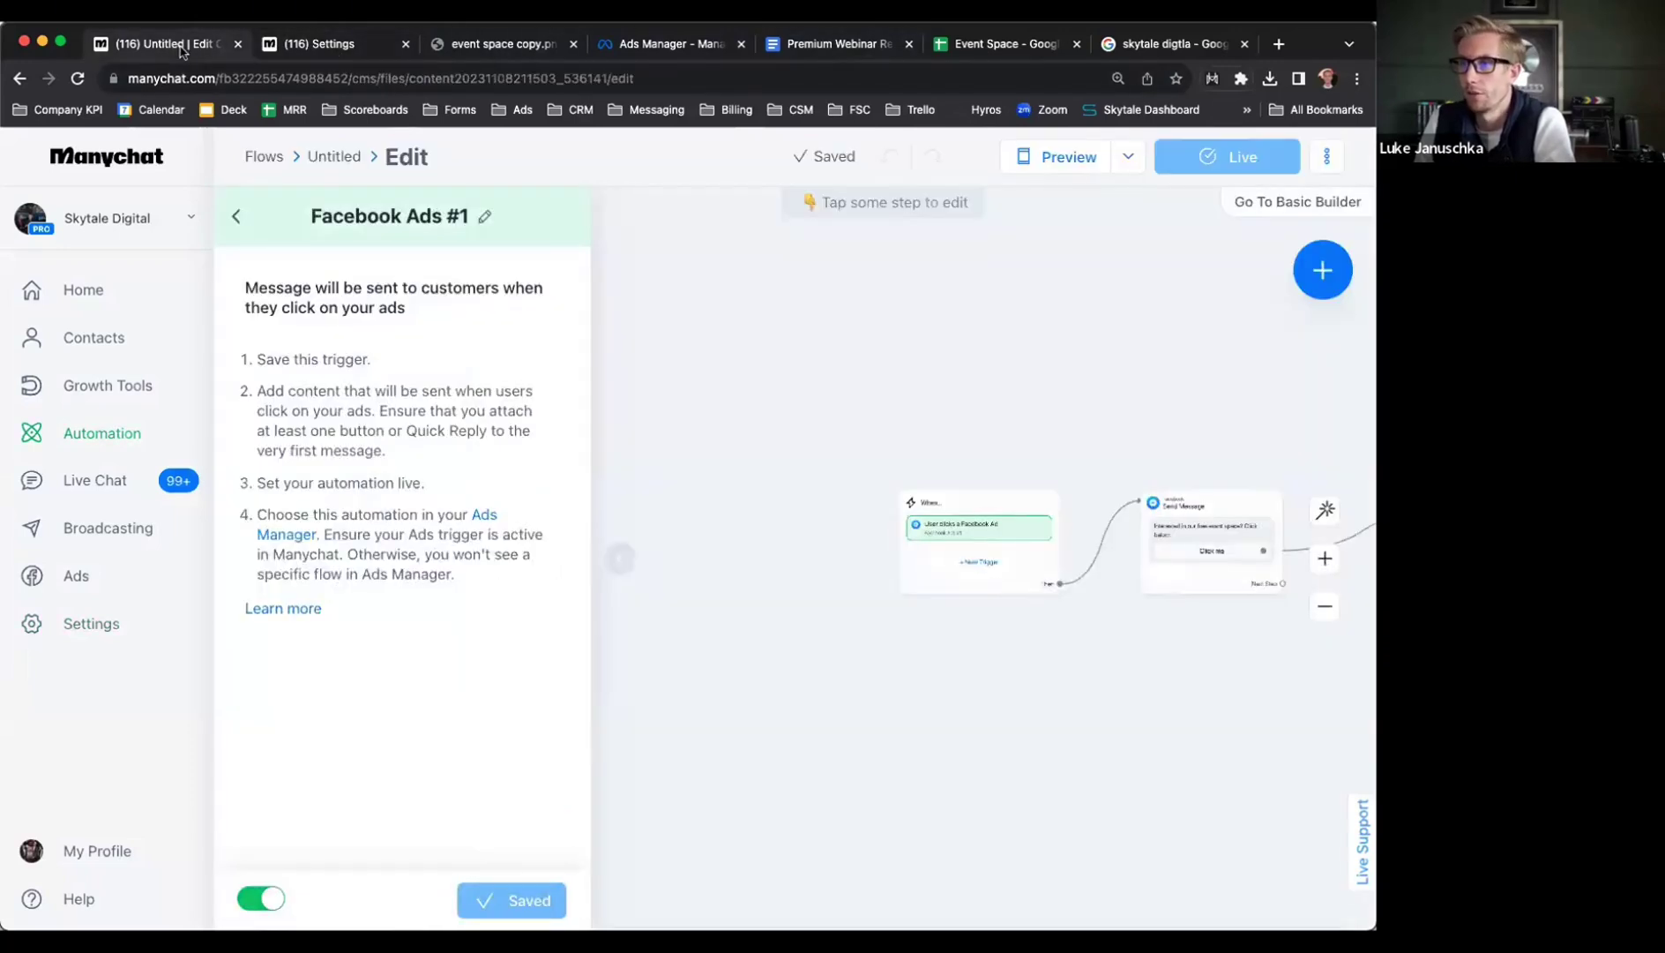
pyautogui.click(855, 447)
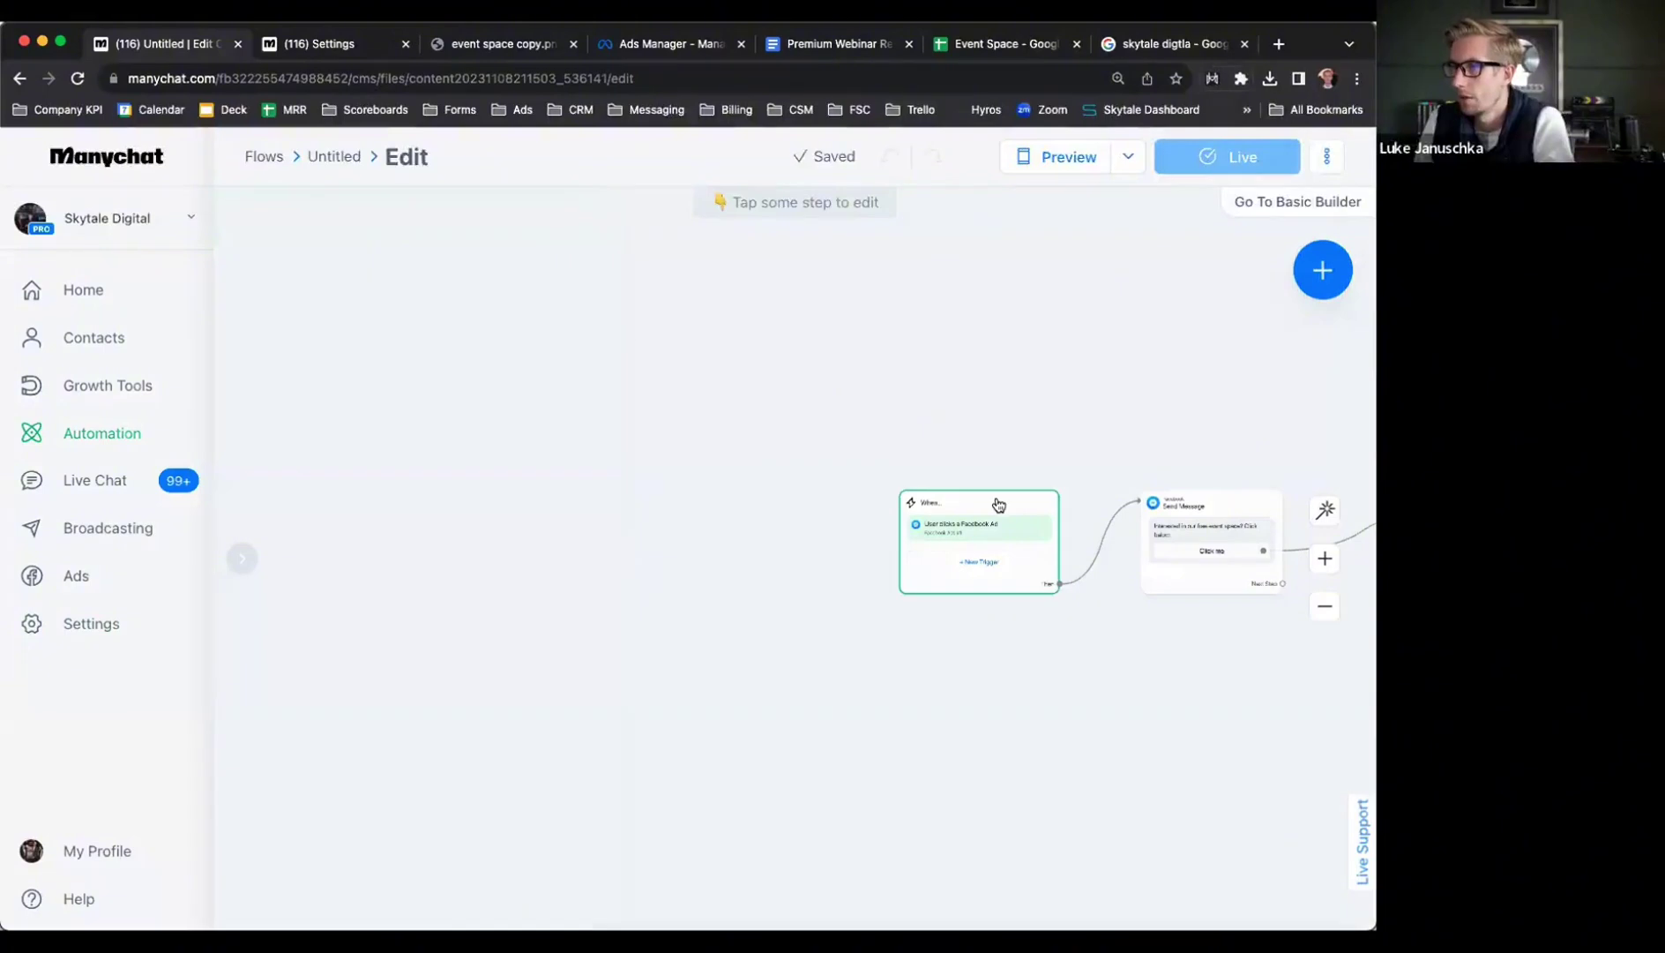
pyautogui.click(997, 504)
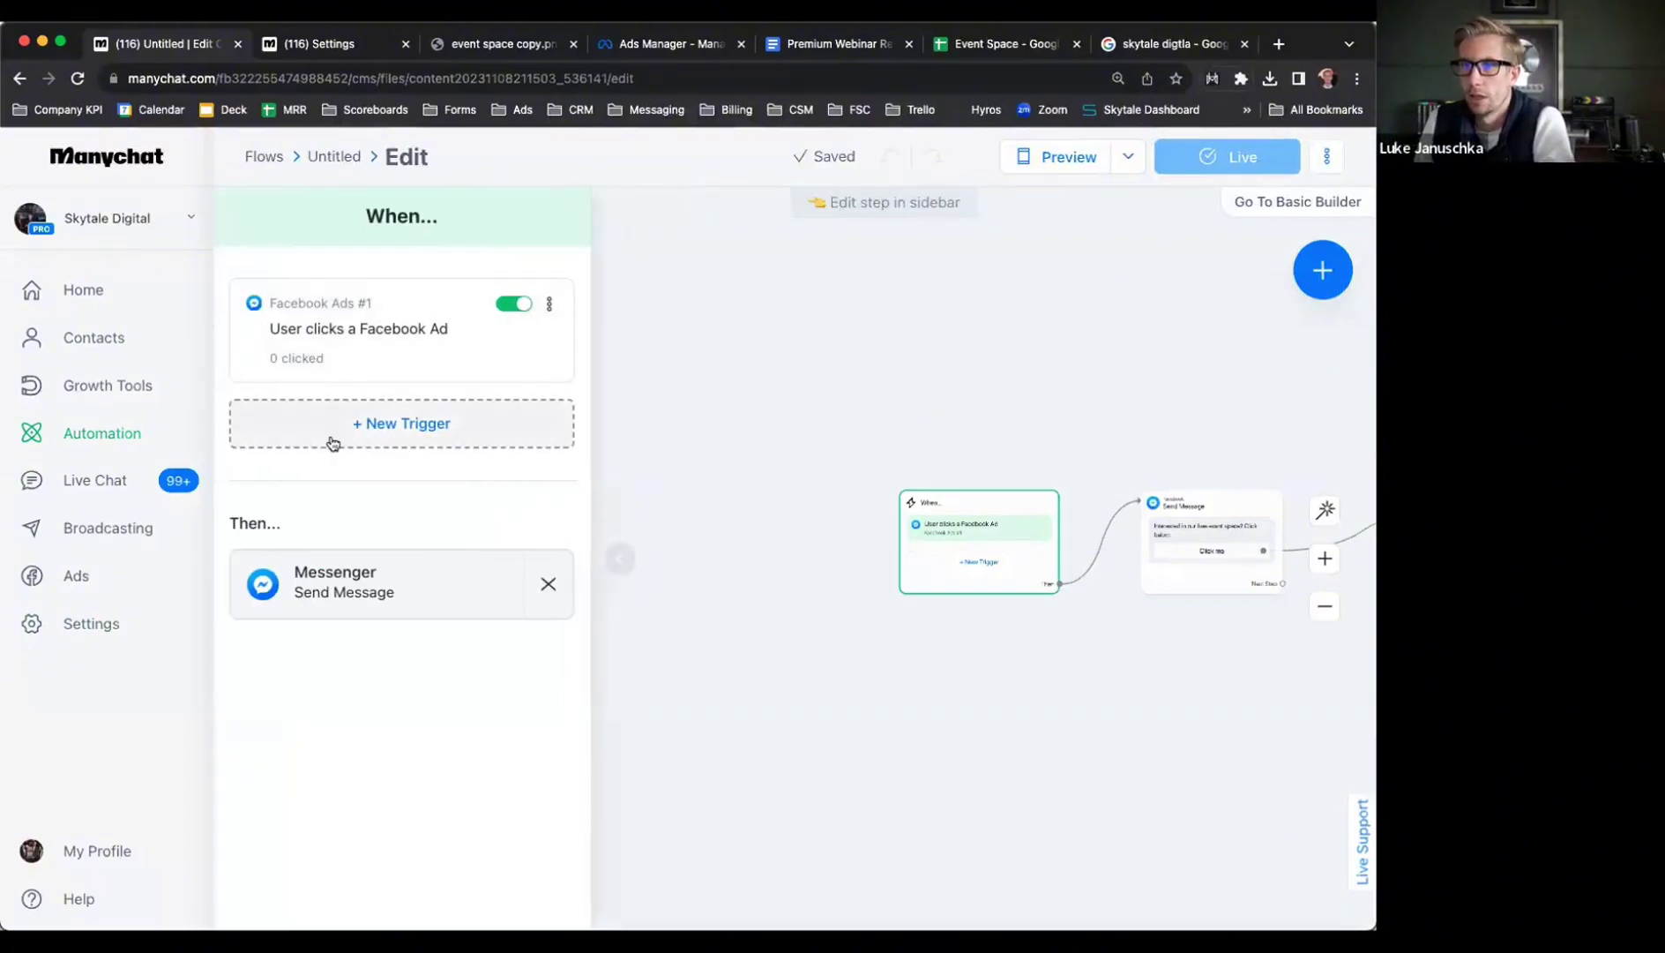
# Add a Messenger Ref URL trigger and rename it 'email link'
pyautogui.click(332, 440)
pyautogui.write('ref')
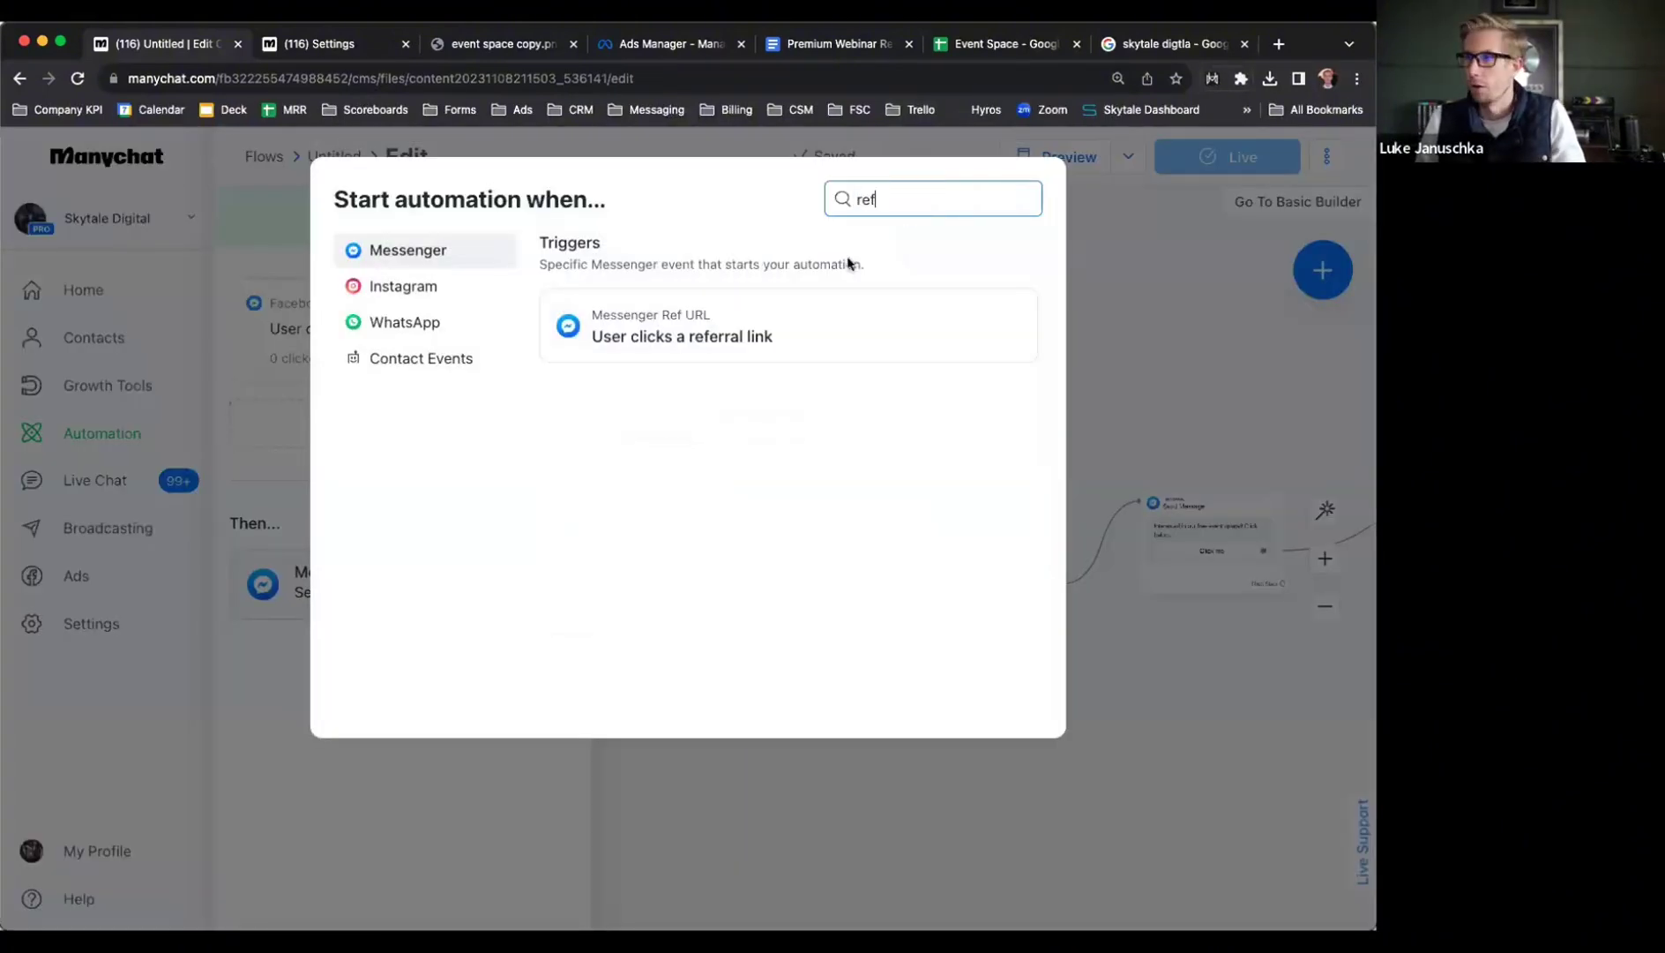
pyautogui.click(739, 333)
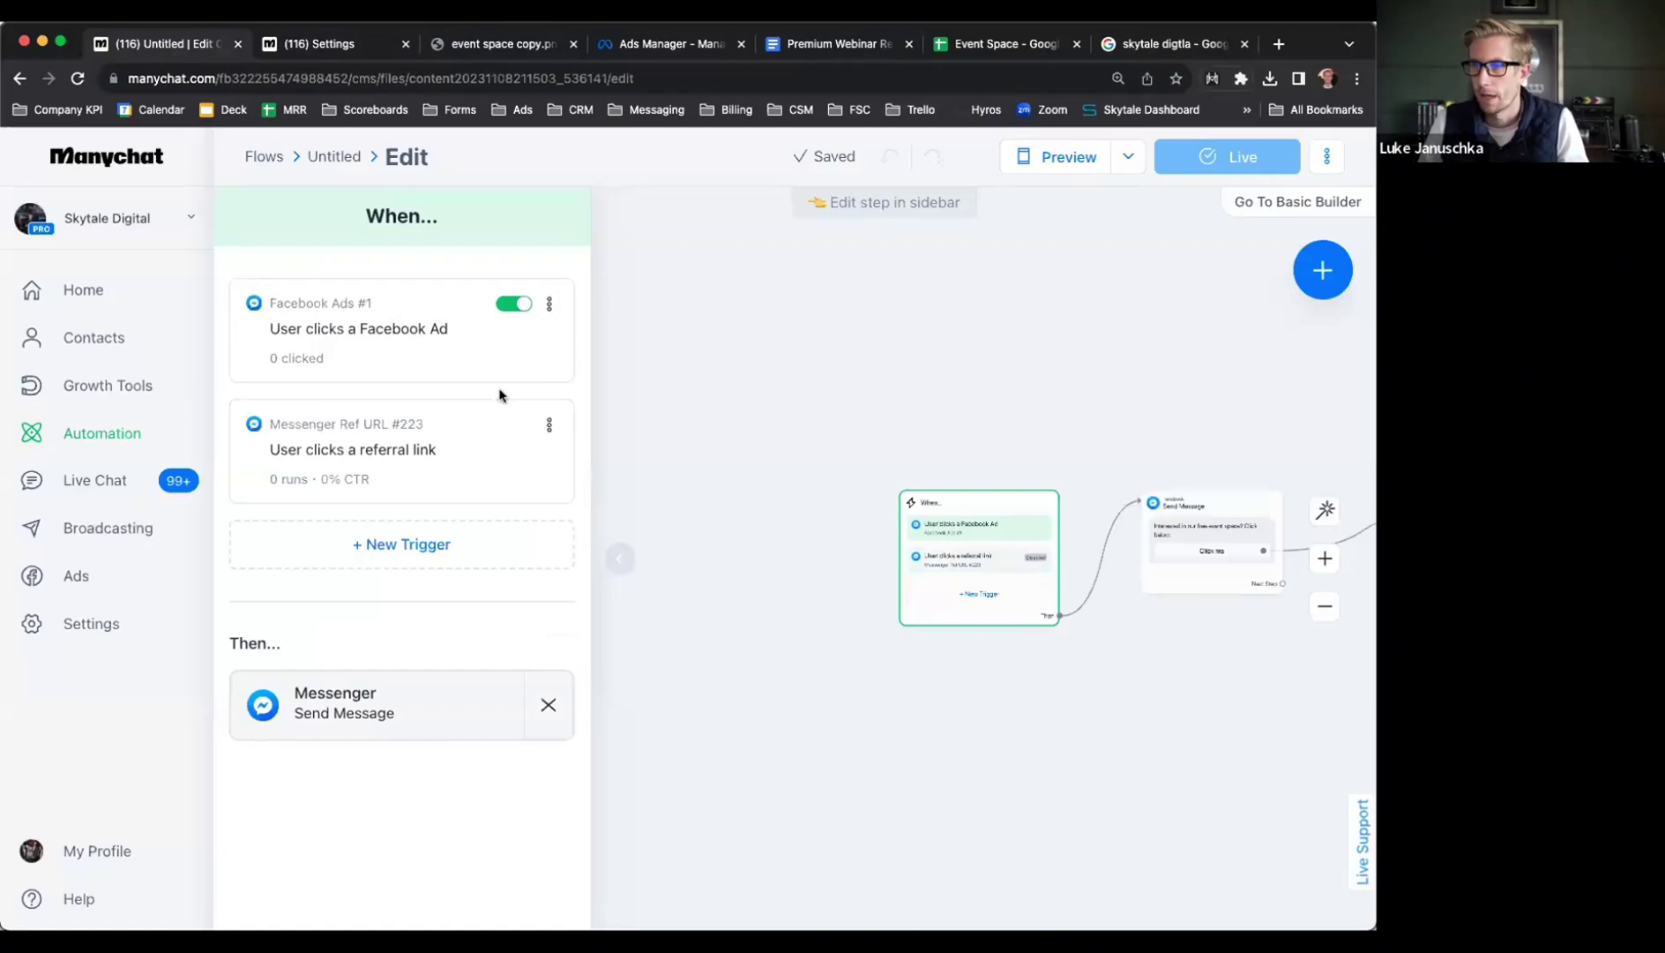
pyautogui.click(351, 218)
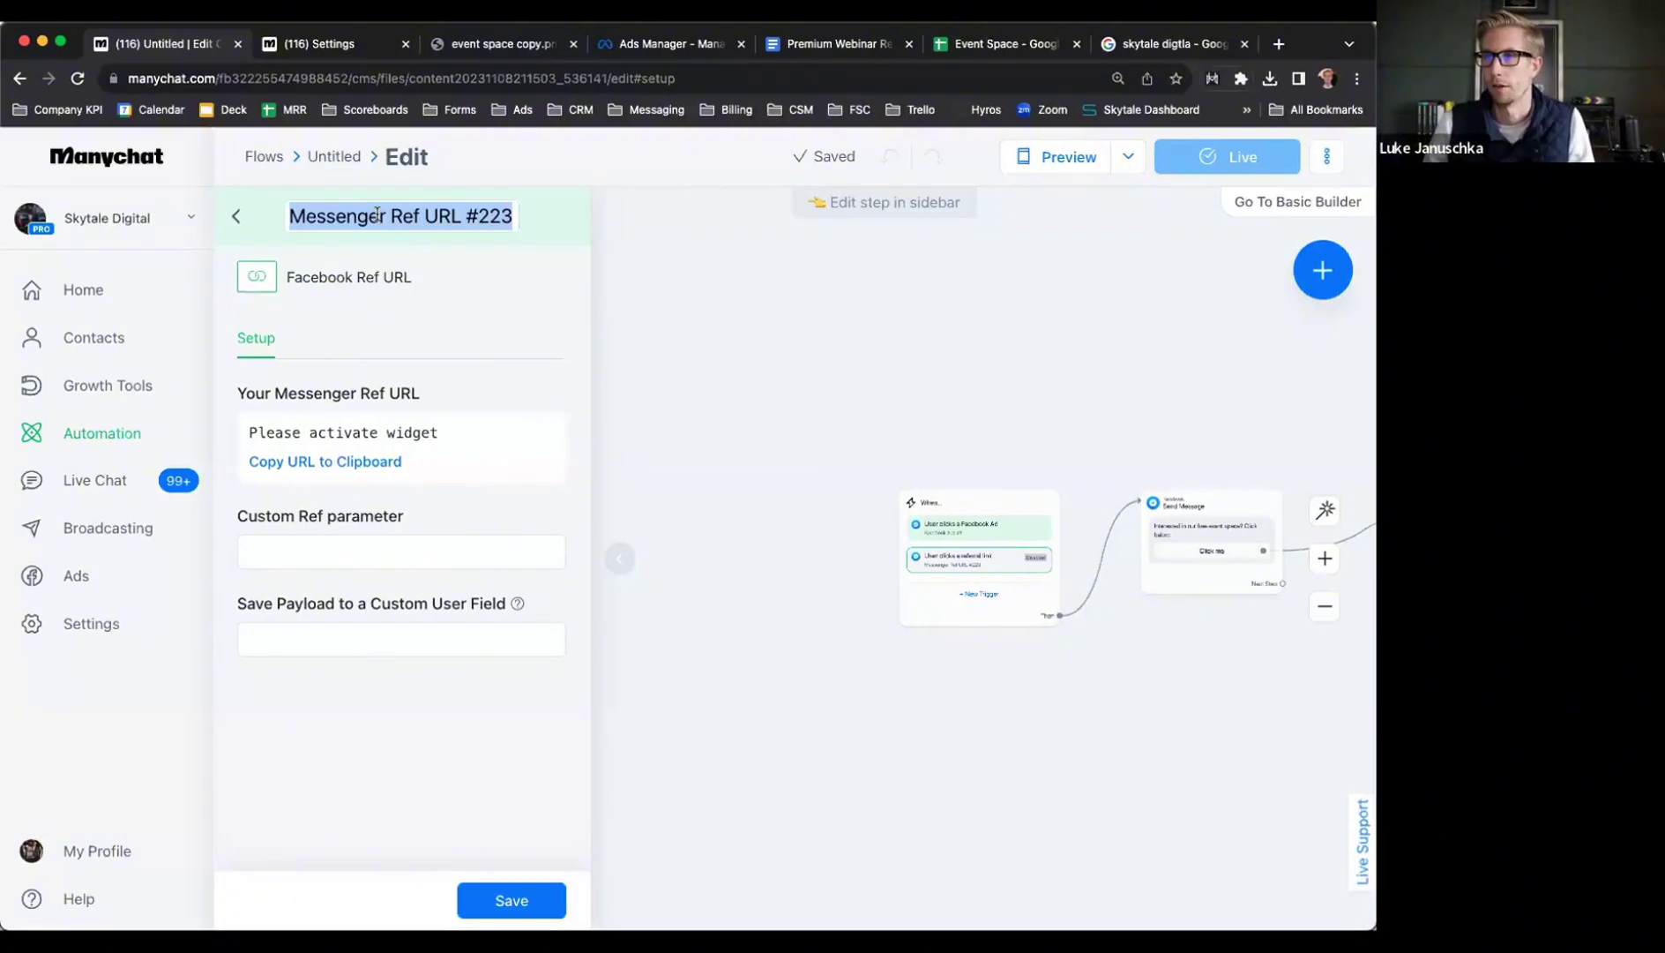
pyautogui.write('email link')
pyautogui.press('Return')
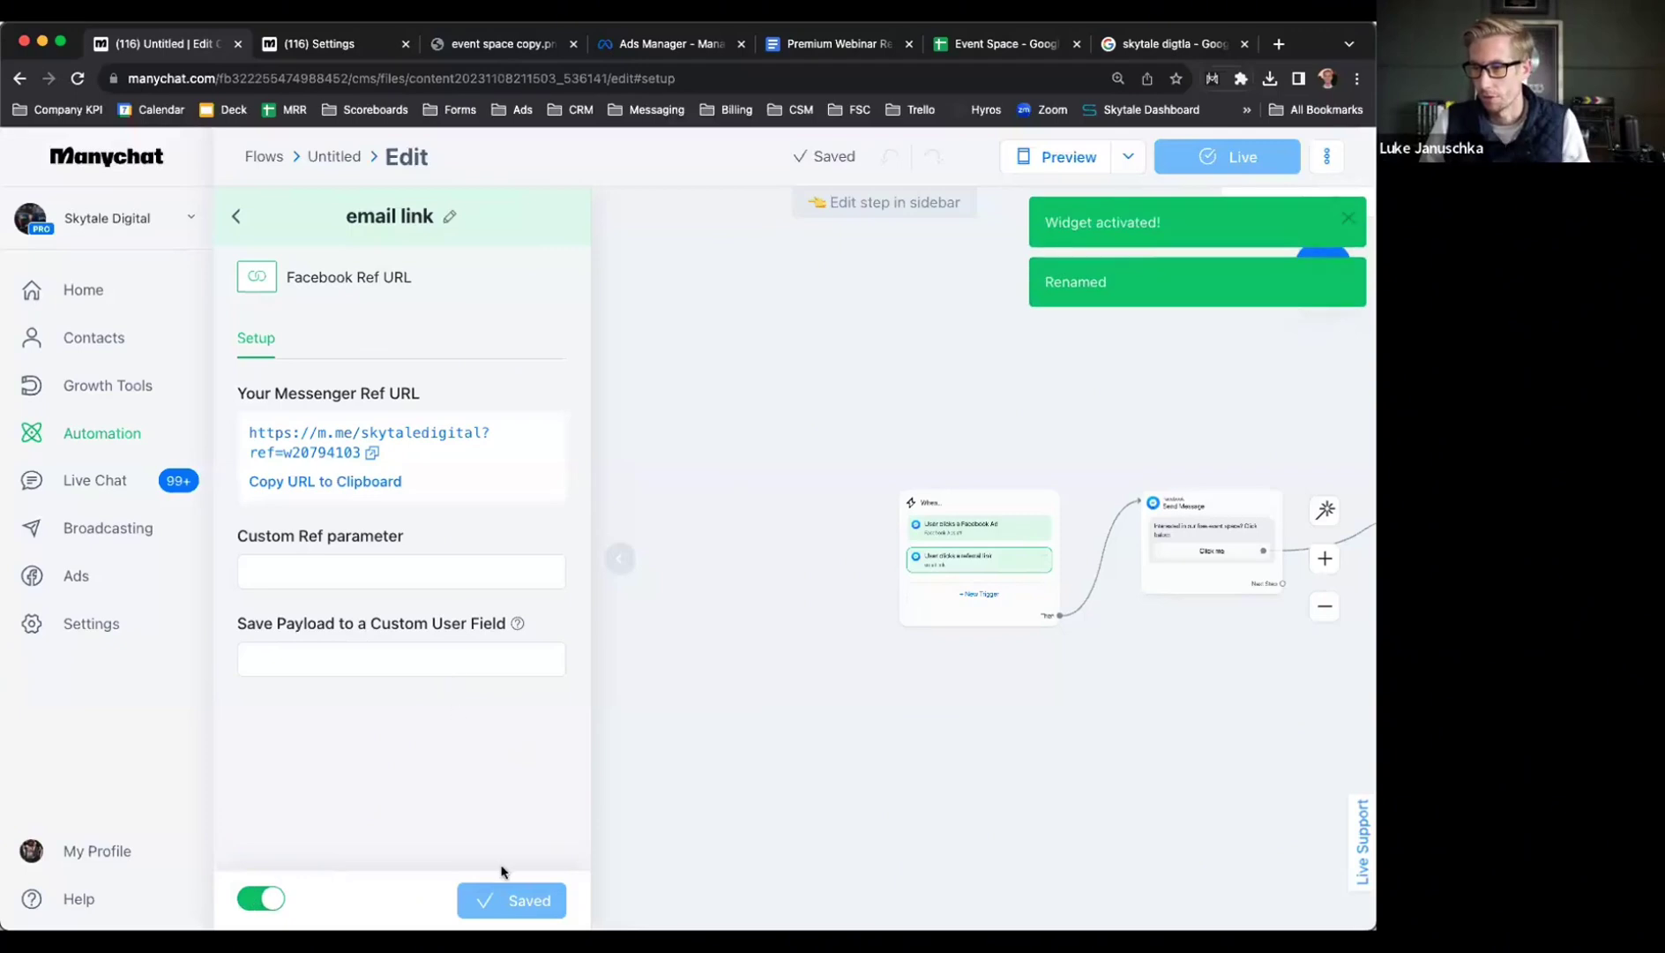
# Copy the 'email link' referral URL and load it in a new browser tab
pyautogui.click(347, 484)
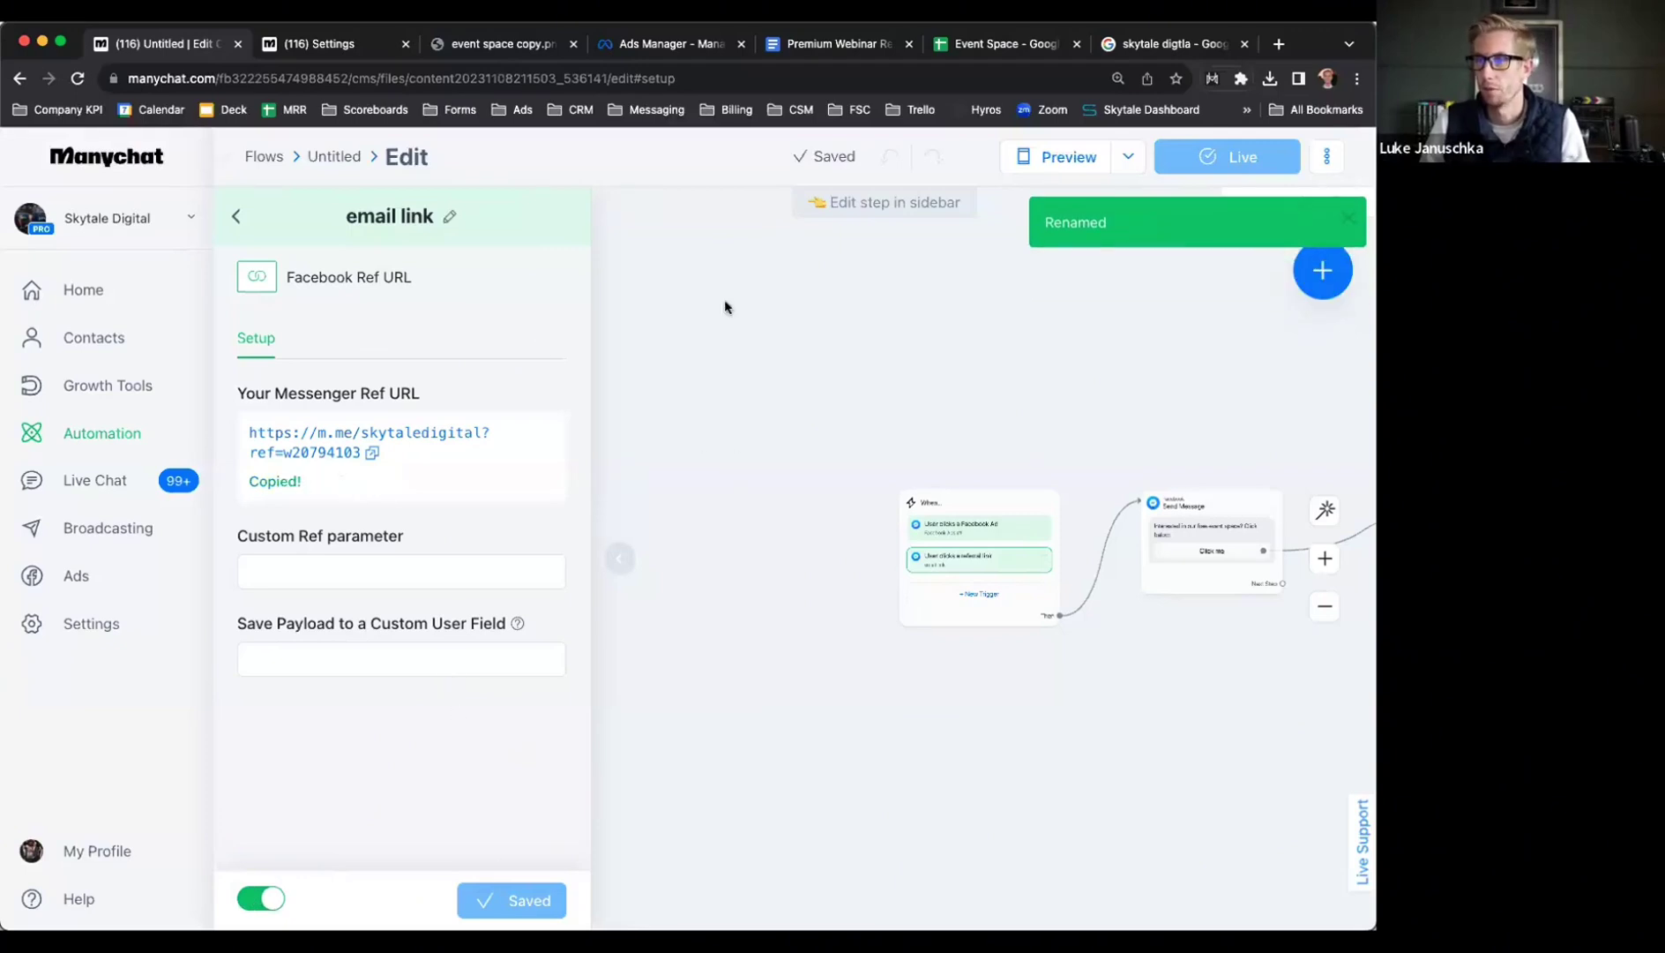
pyautogui.click(1278, 45)
pyautogui.write('m.me/skytaledigital?ref=w20794103')
pyautogui.press('Return')
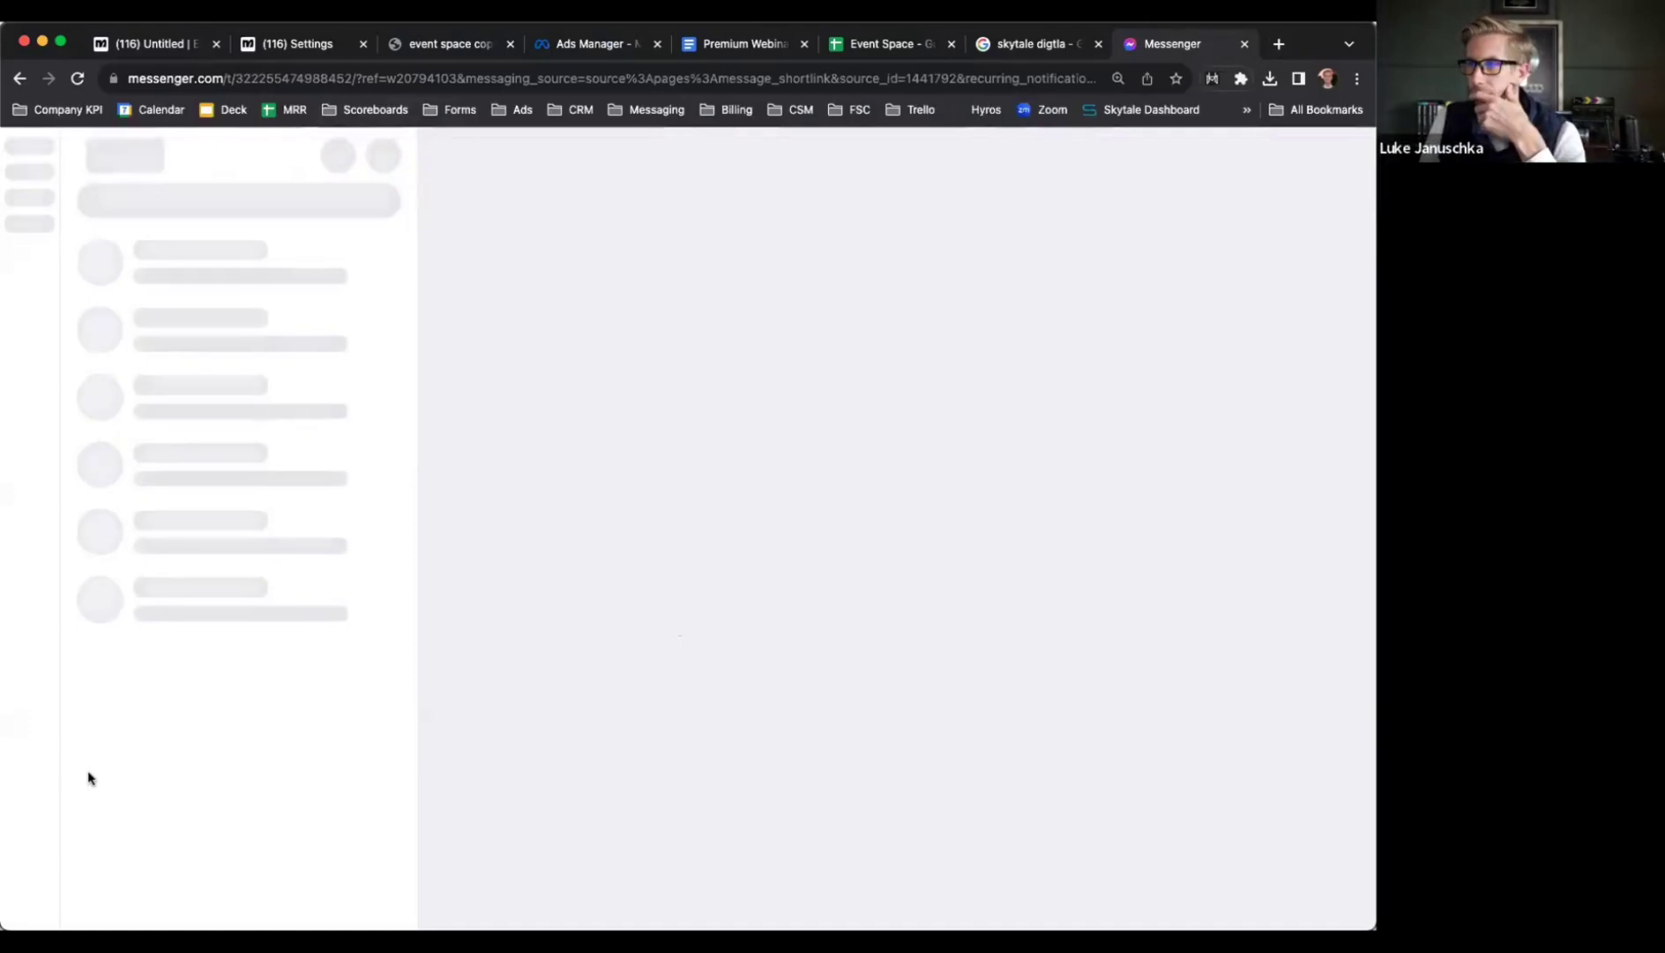
# In the bot chat, accept the free event space offer, answer No, and send the suggested email and phone
pyautogui.middleClick(985, 46)
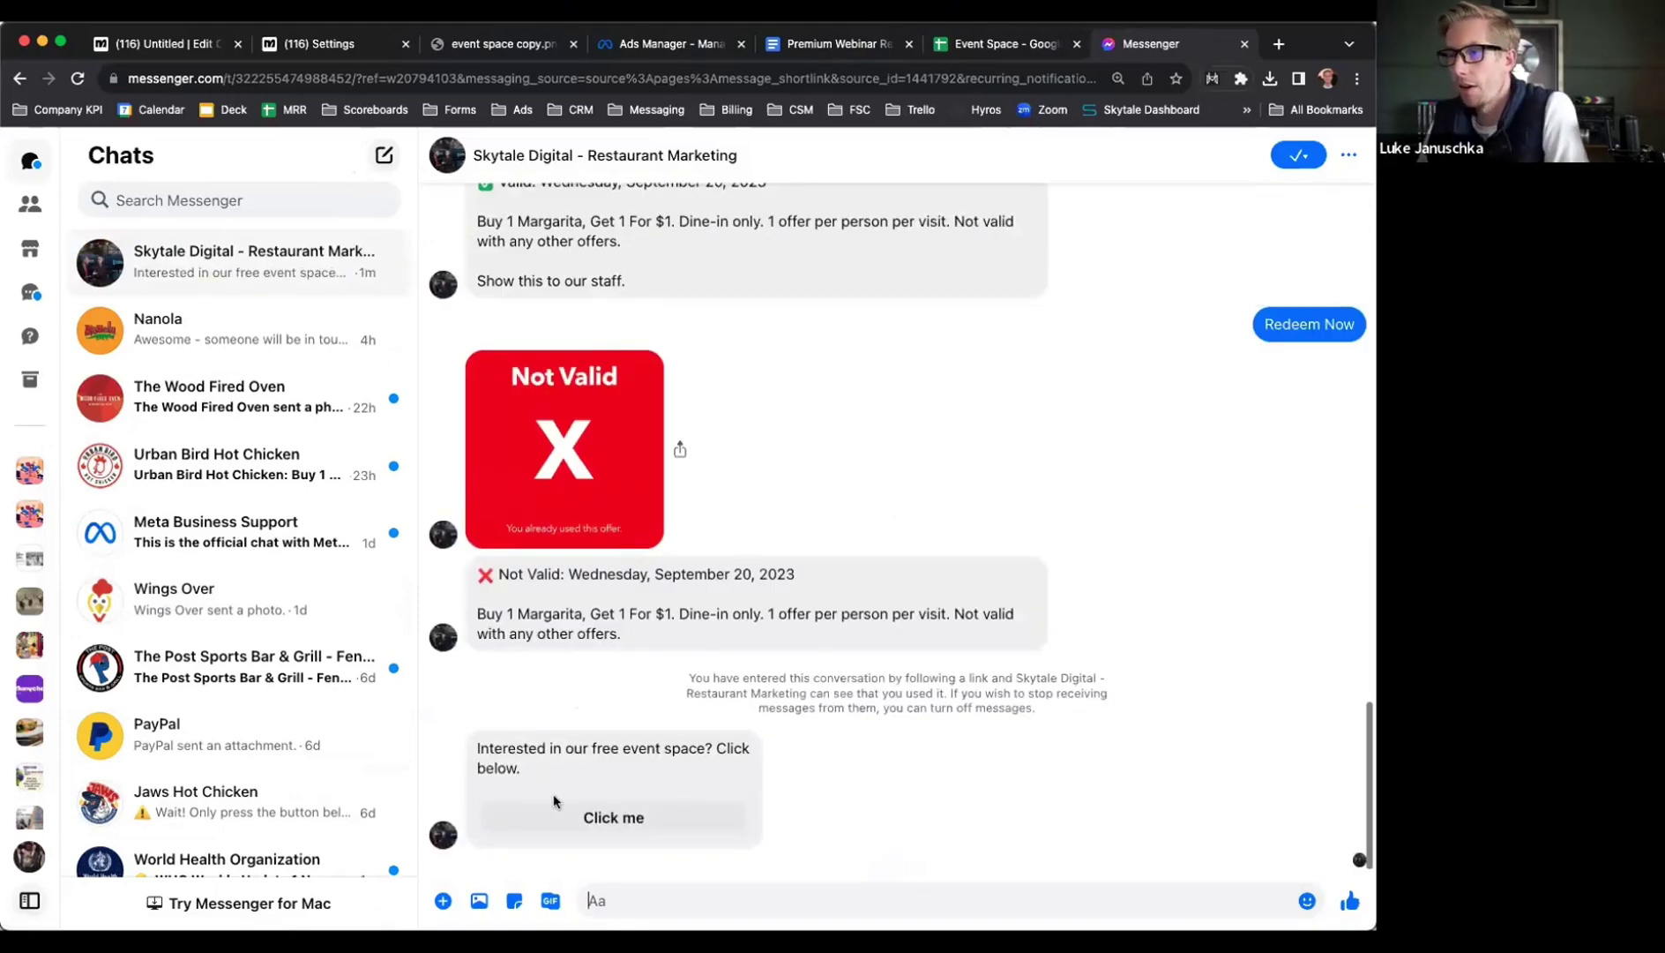
pyautogui.click(613, 815)
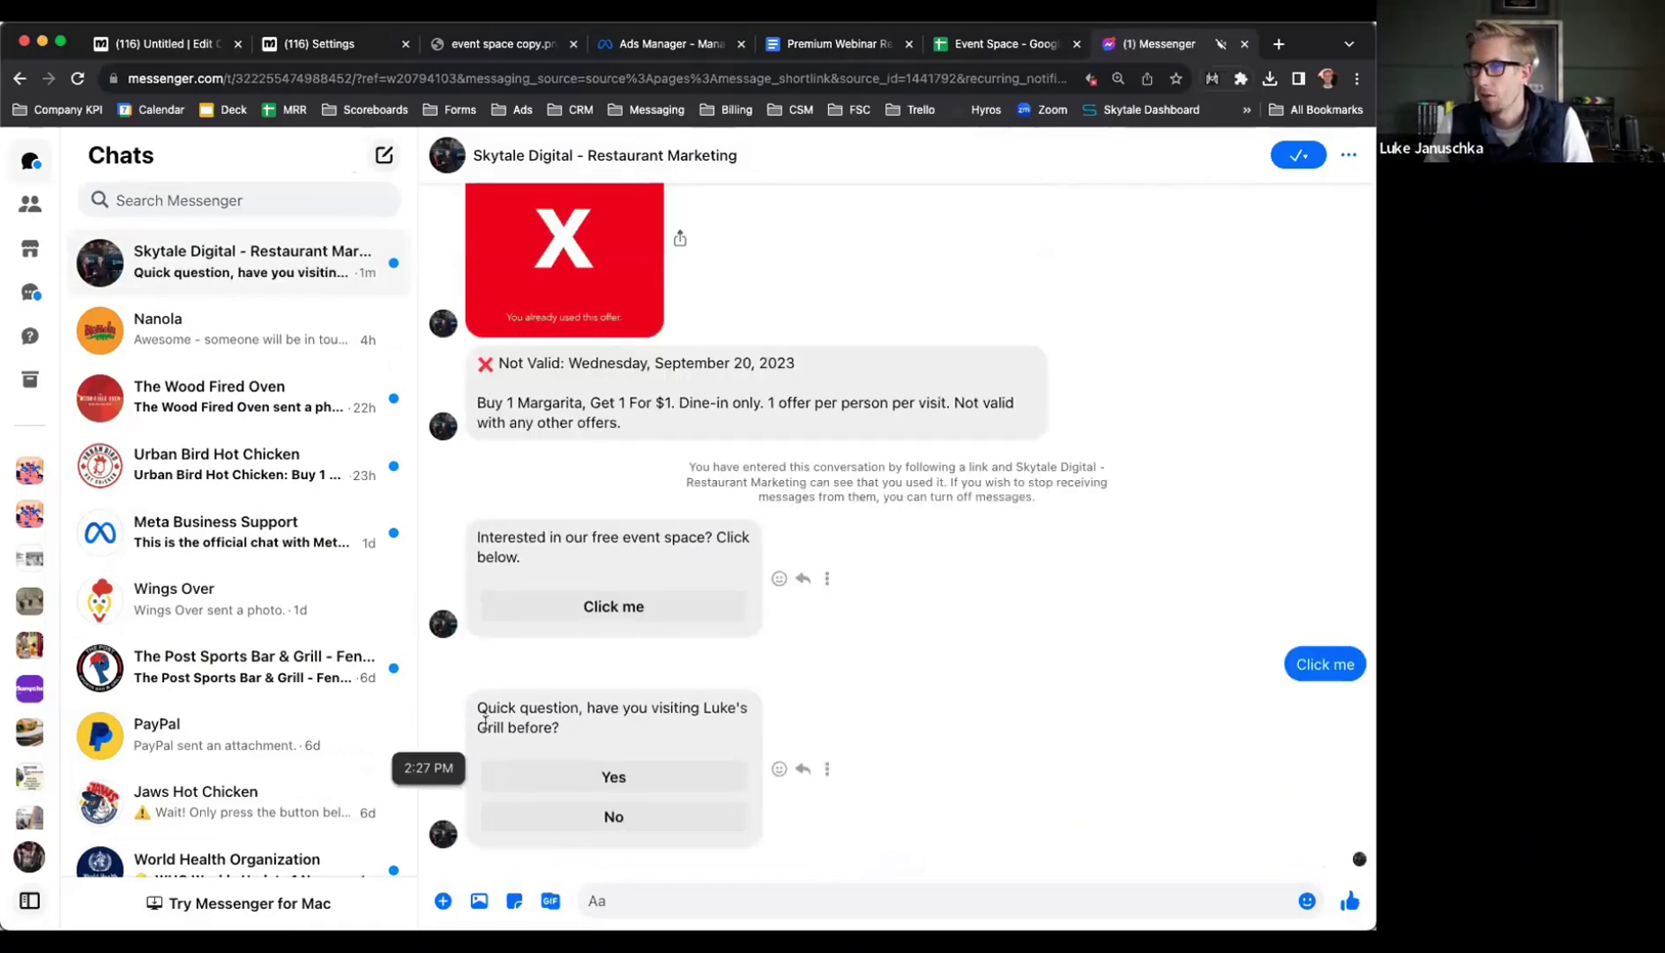
pyautogui.click(522, 815)
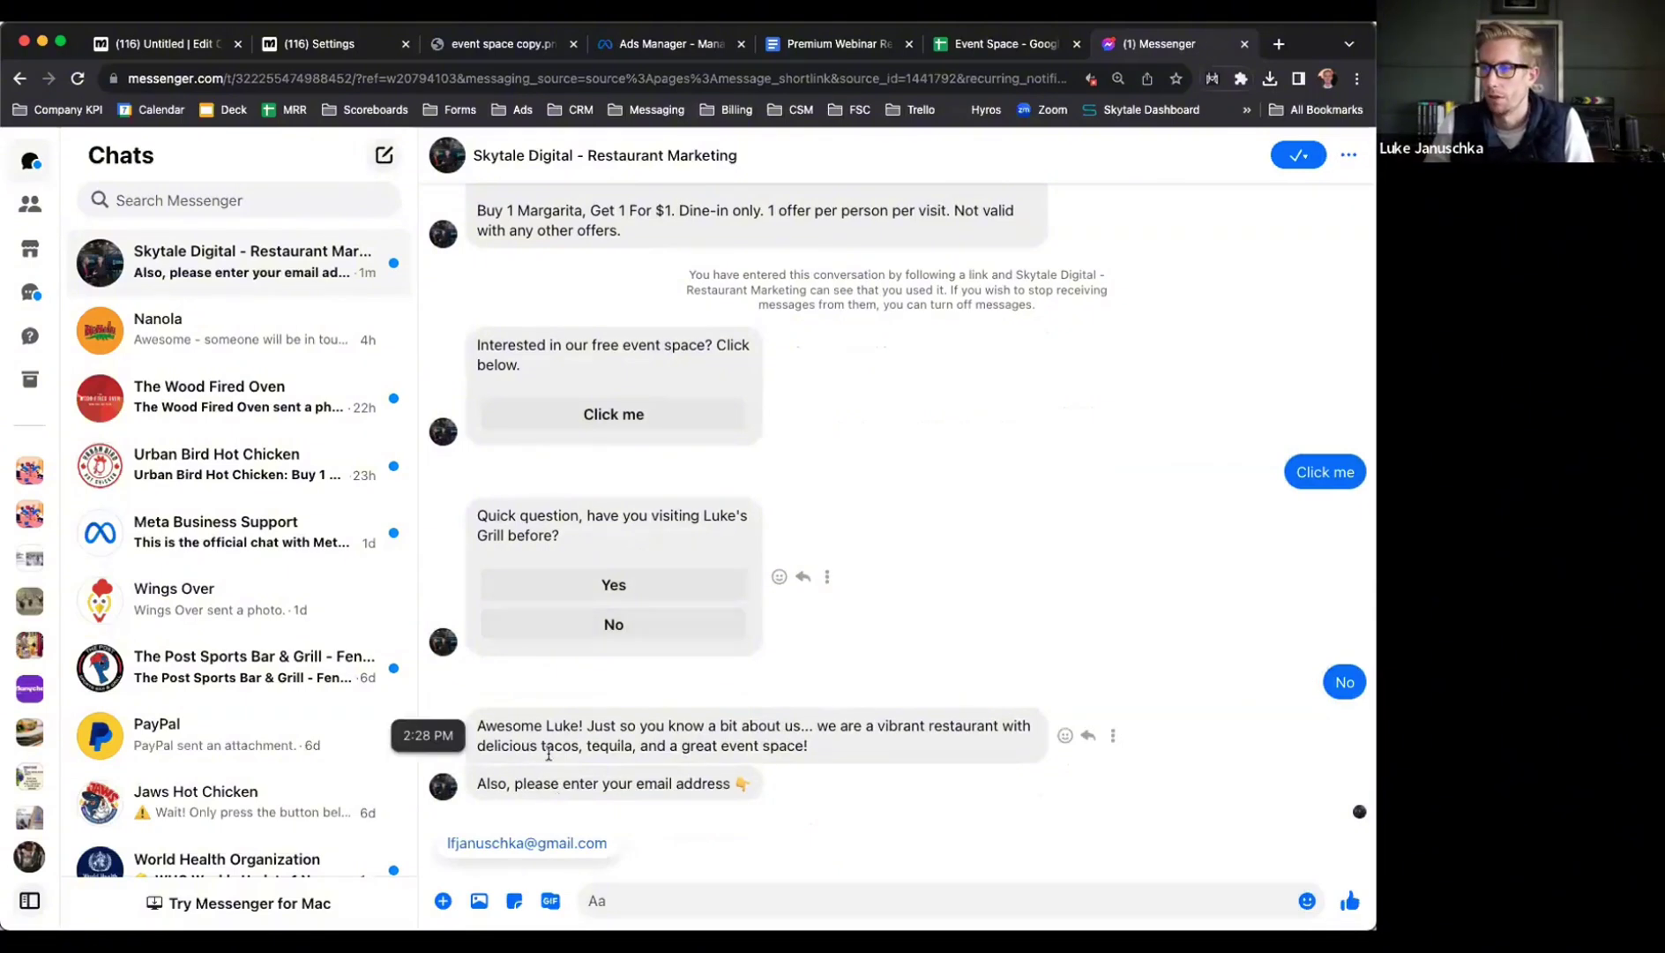
pyautogui.click(512, 845)
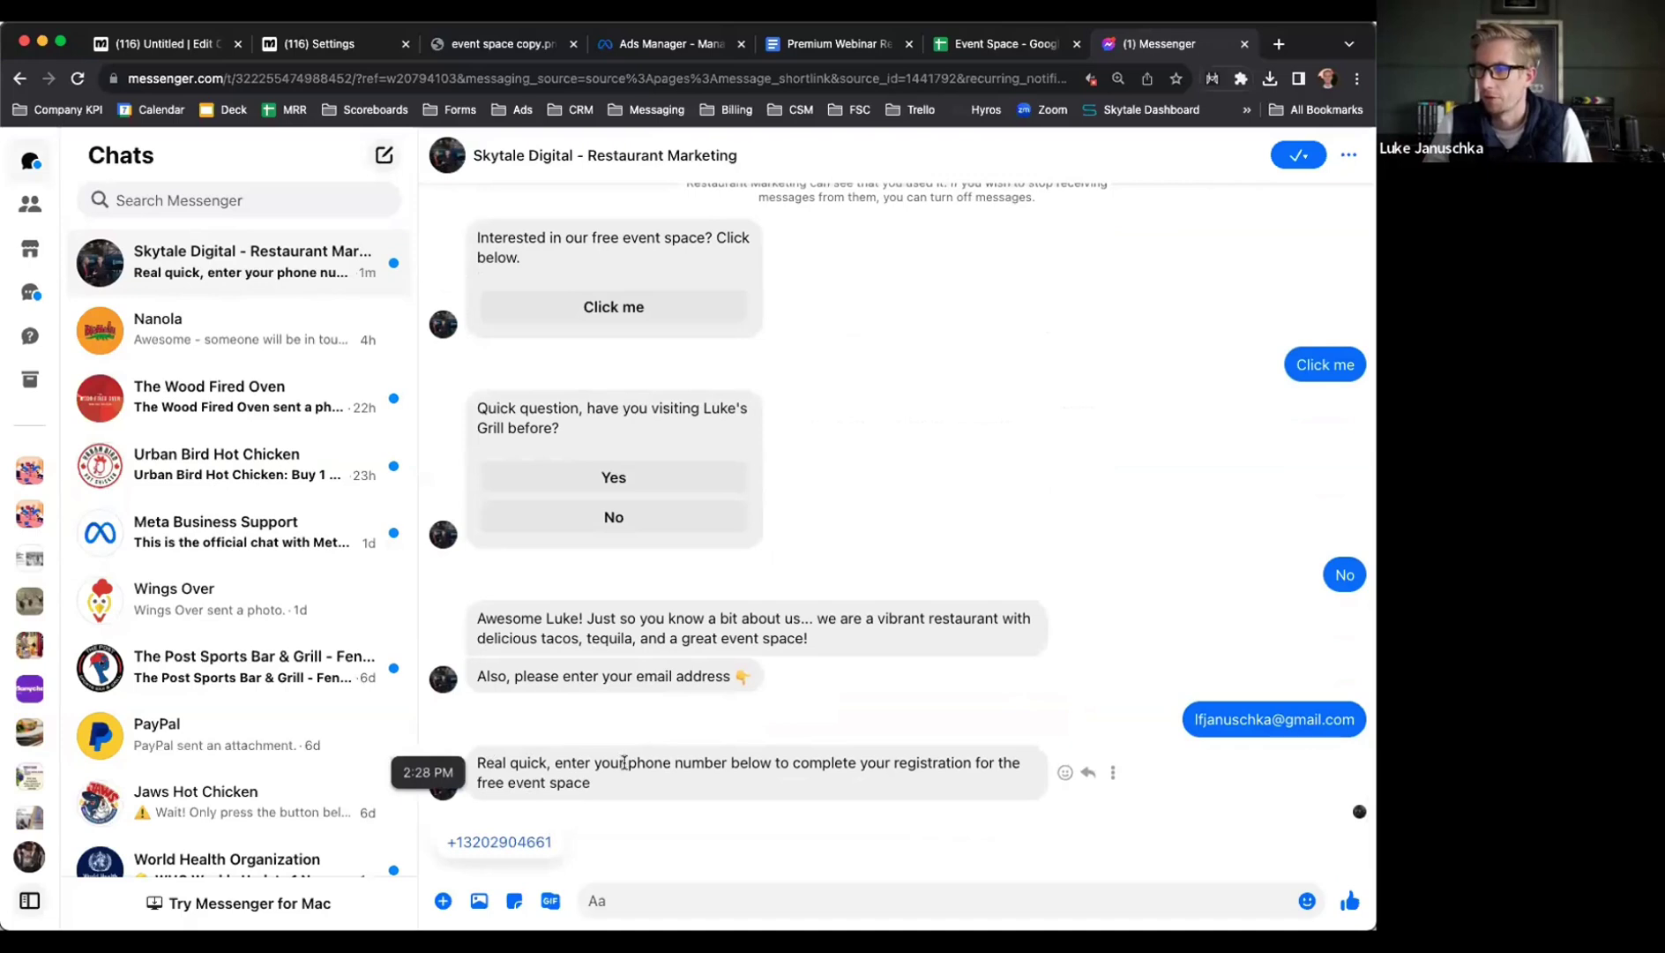
pyautogui.click(496, 841)
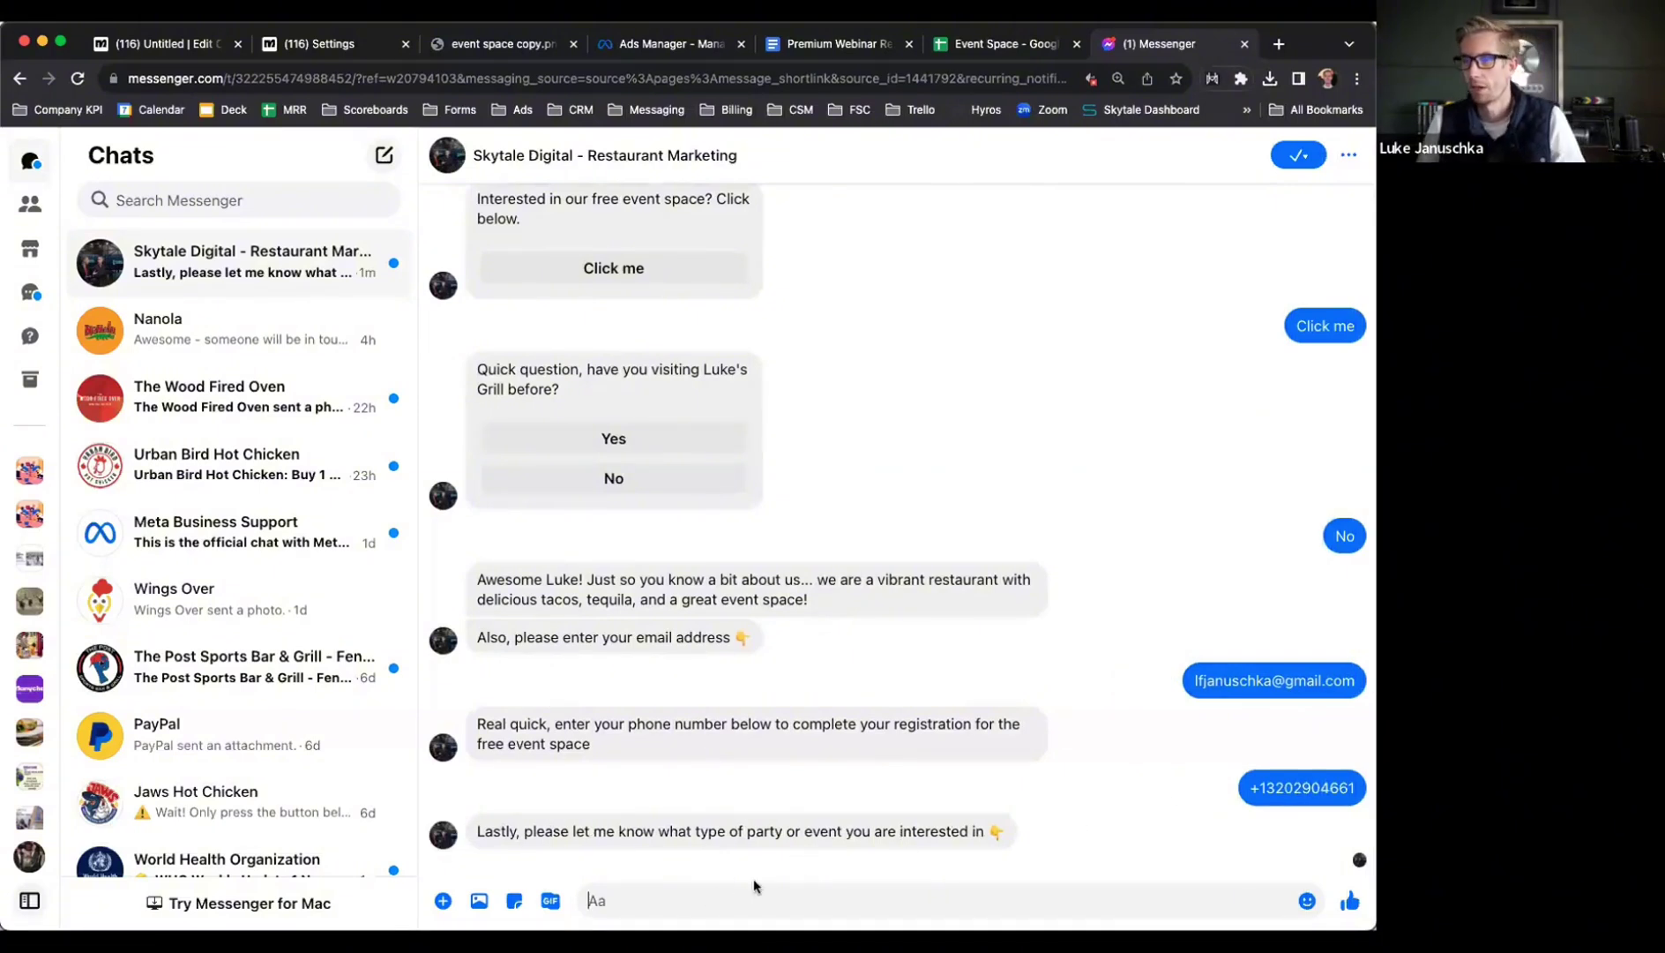
# Send the request to host a company happy hour at the restaurant
pyautogui.write('I want')
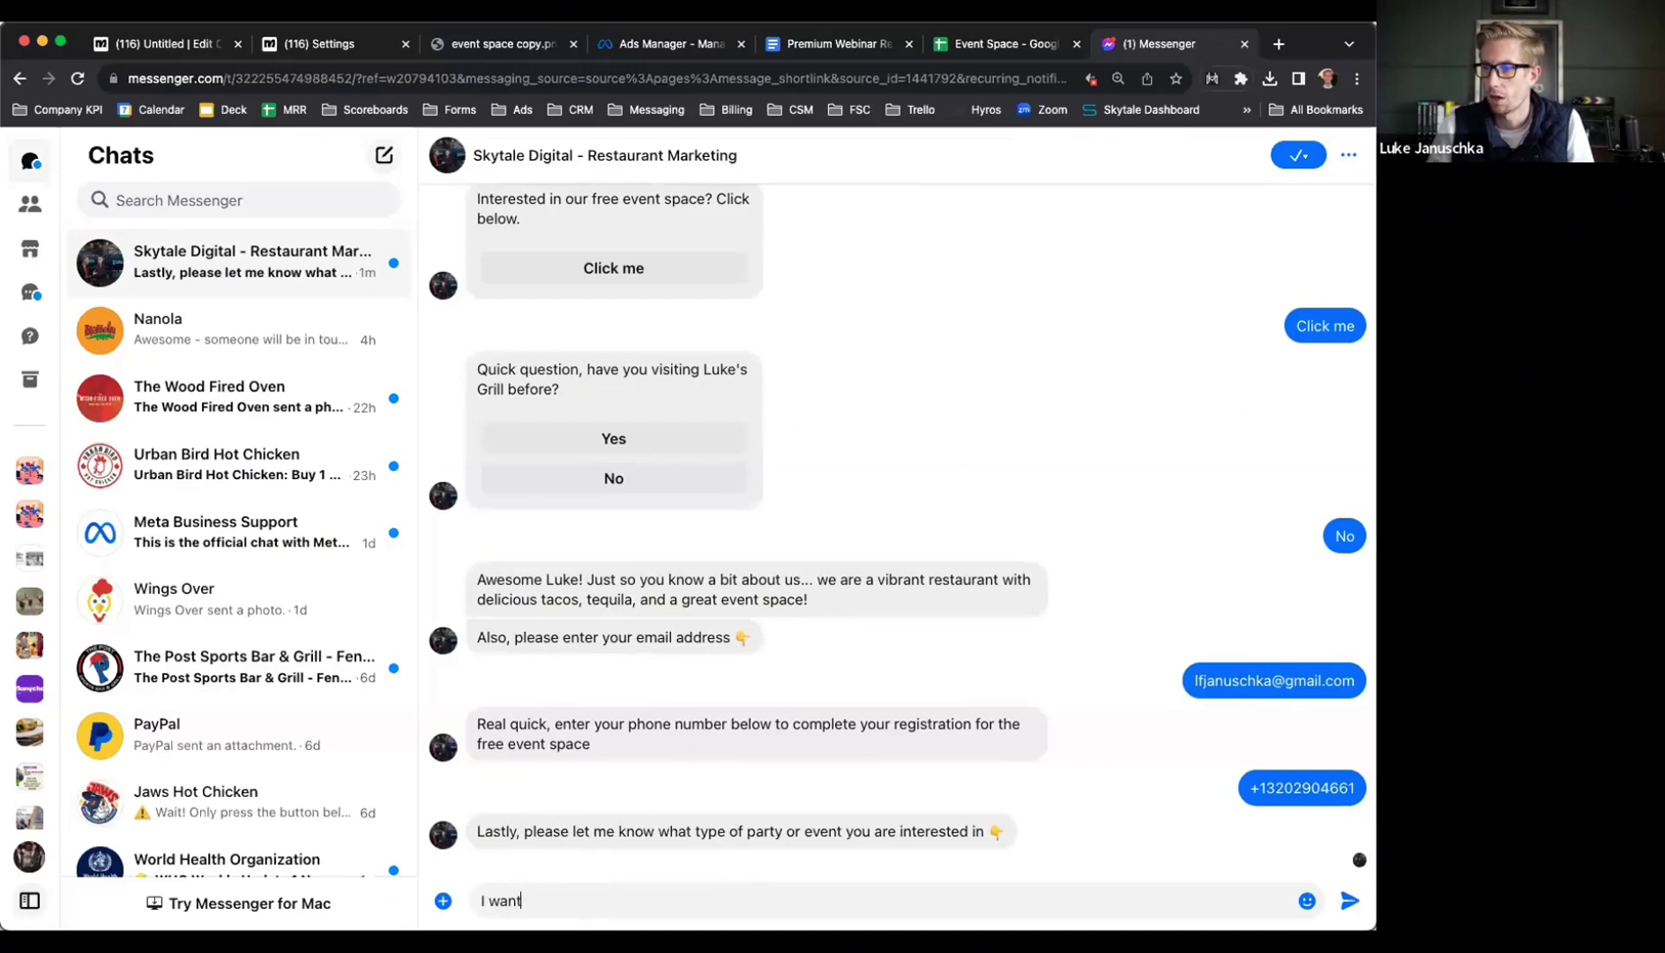
pyautogui.write(' tohost my company h')
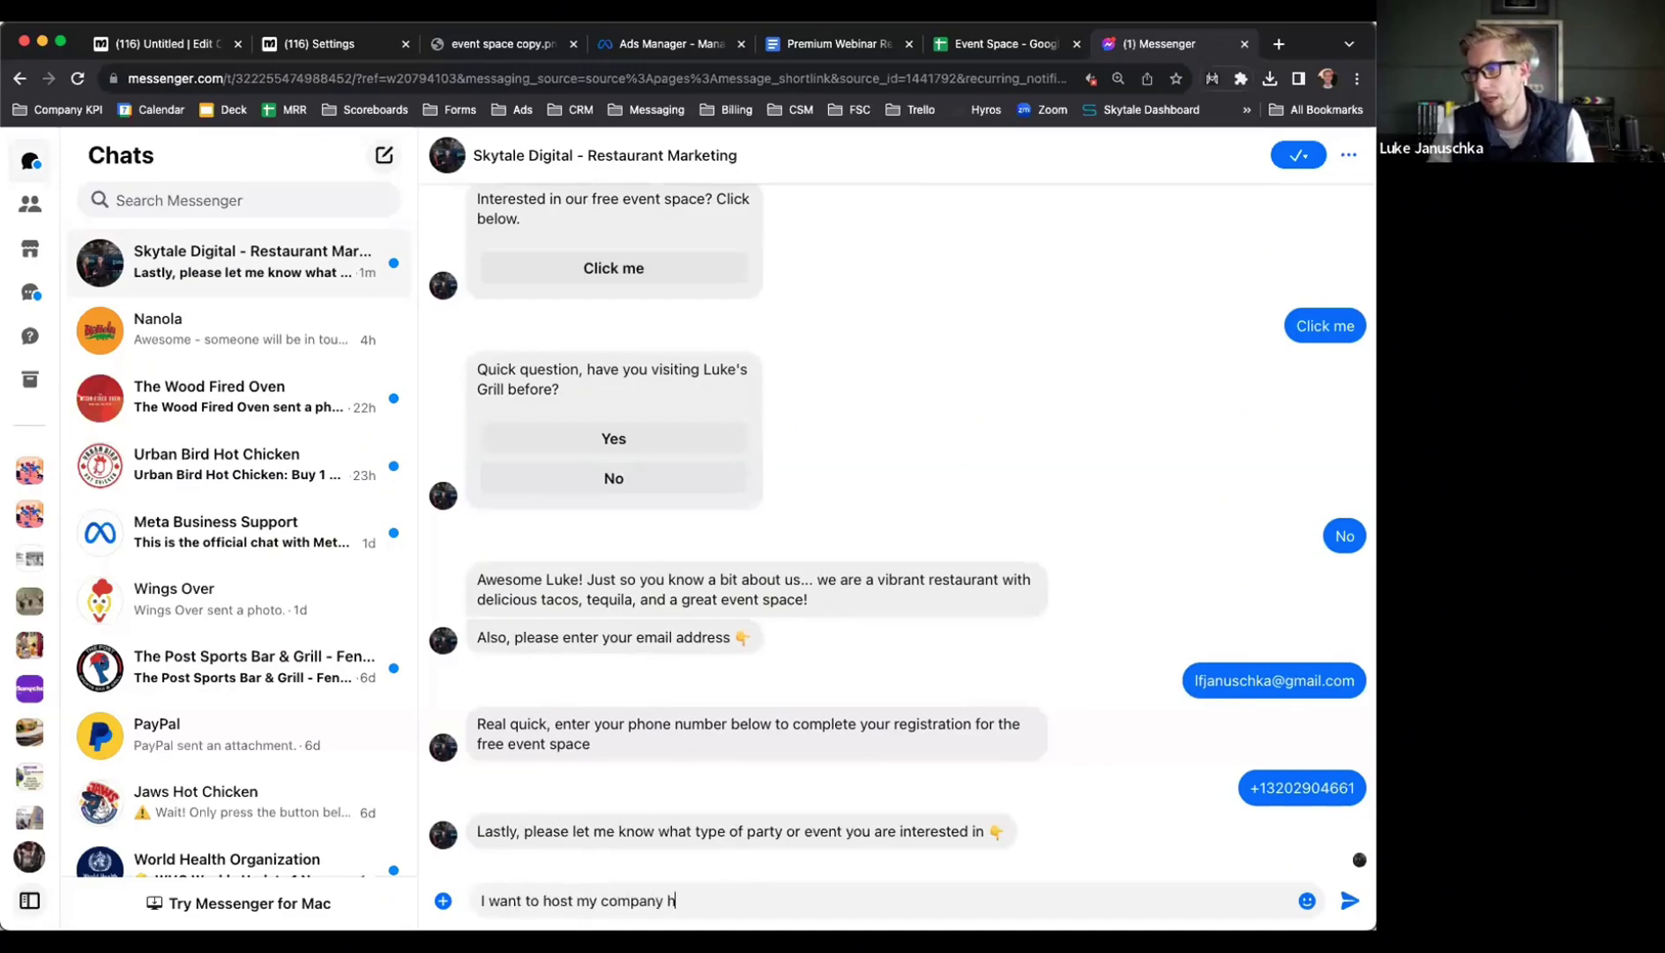
pyautogui.write('appy a')
pyautogui.press('BackSpace')
pyautogui.press('BackSpace')
pyautogui.write('at your restaurant')
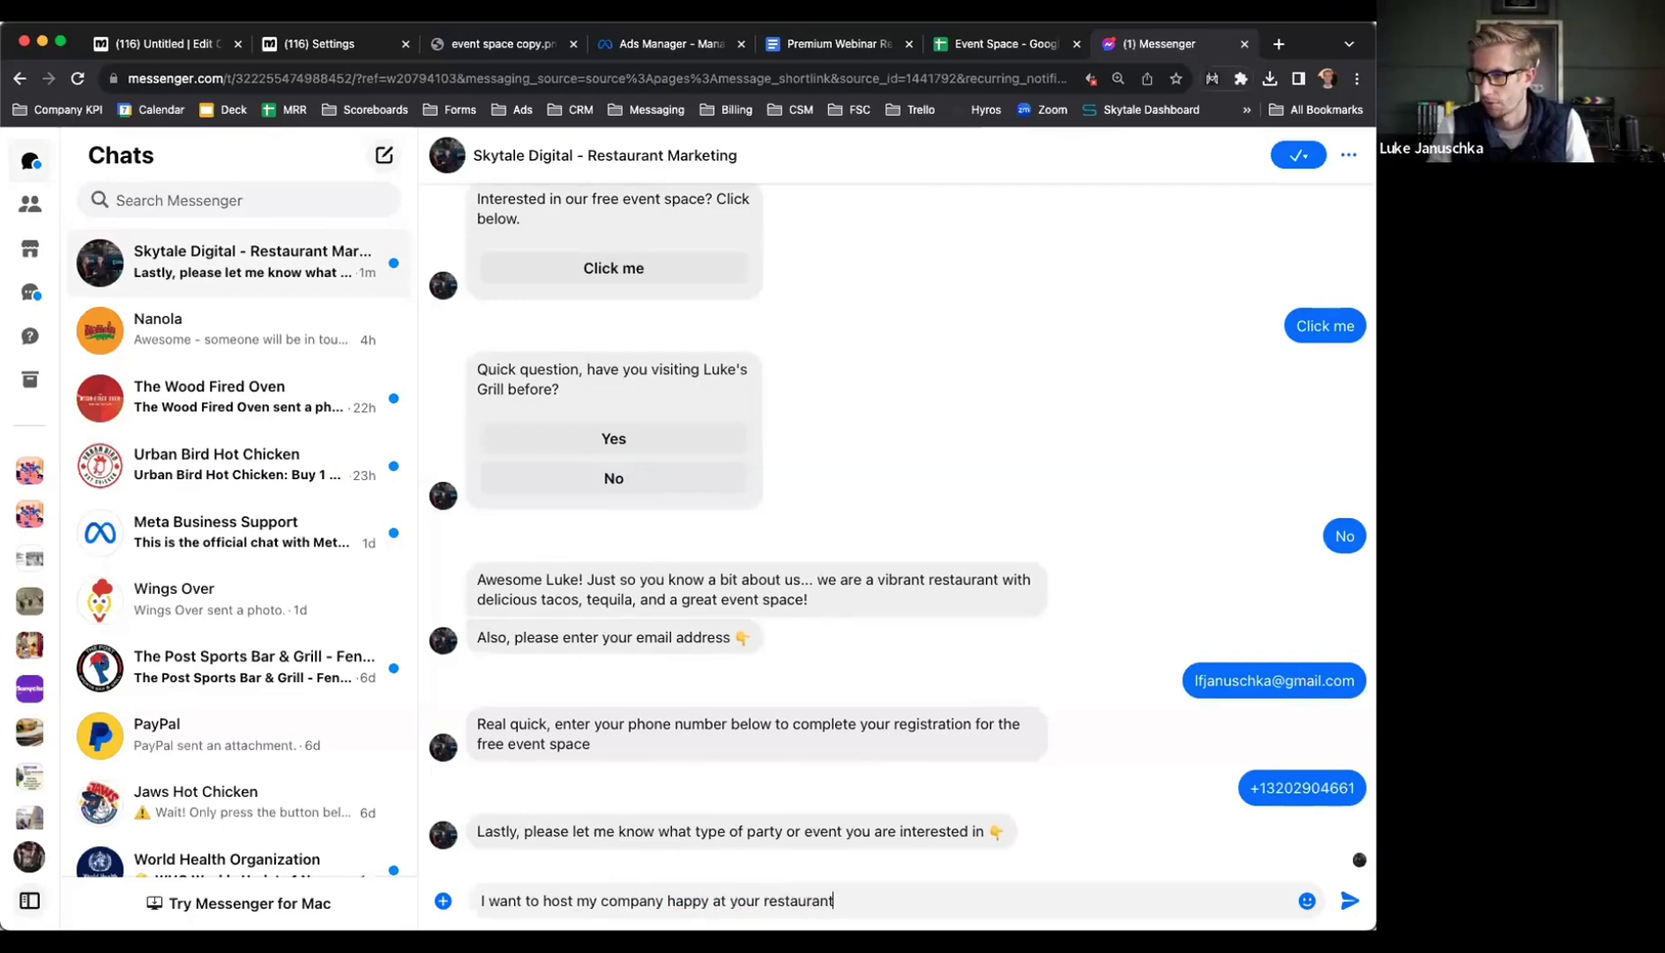
pyautogui.press('Return')
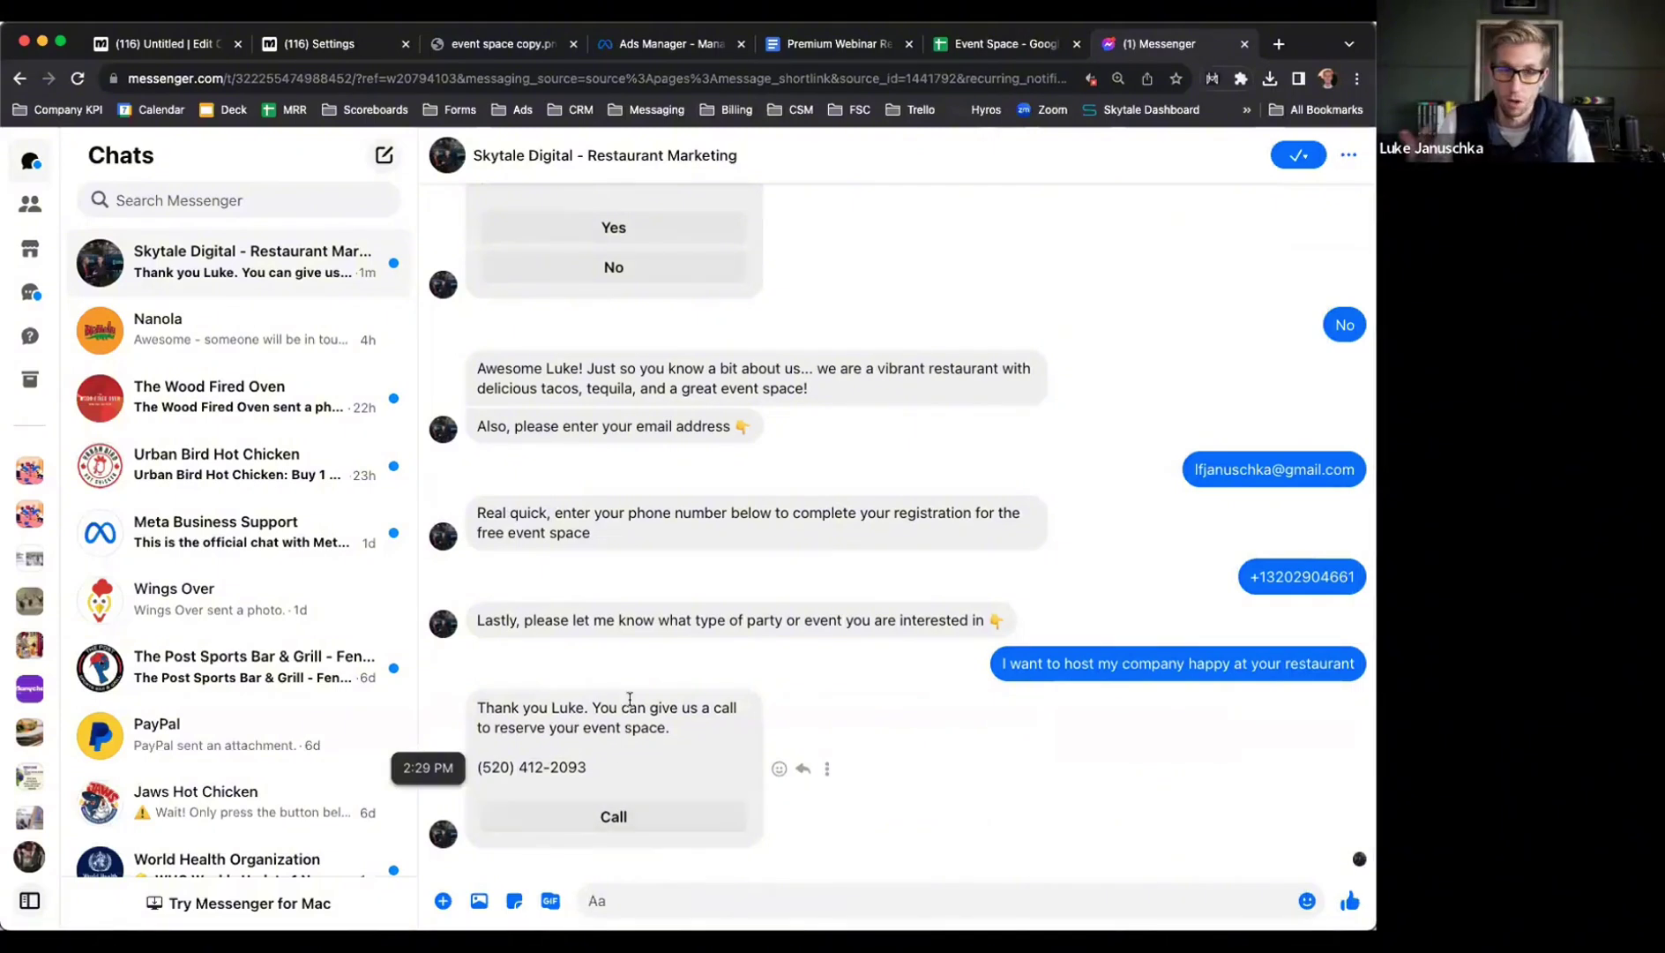
# Open the Event Space sheet and widen column D so the email shows fully
pyautogui.click(979, 44)
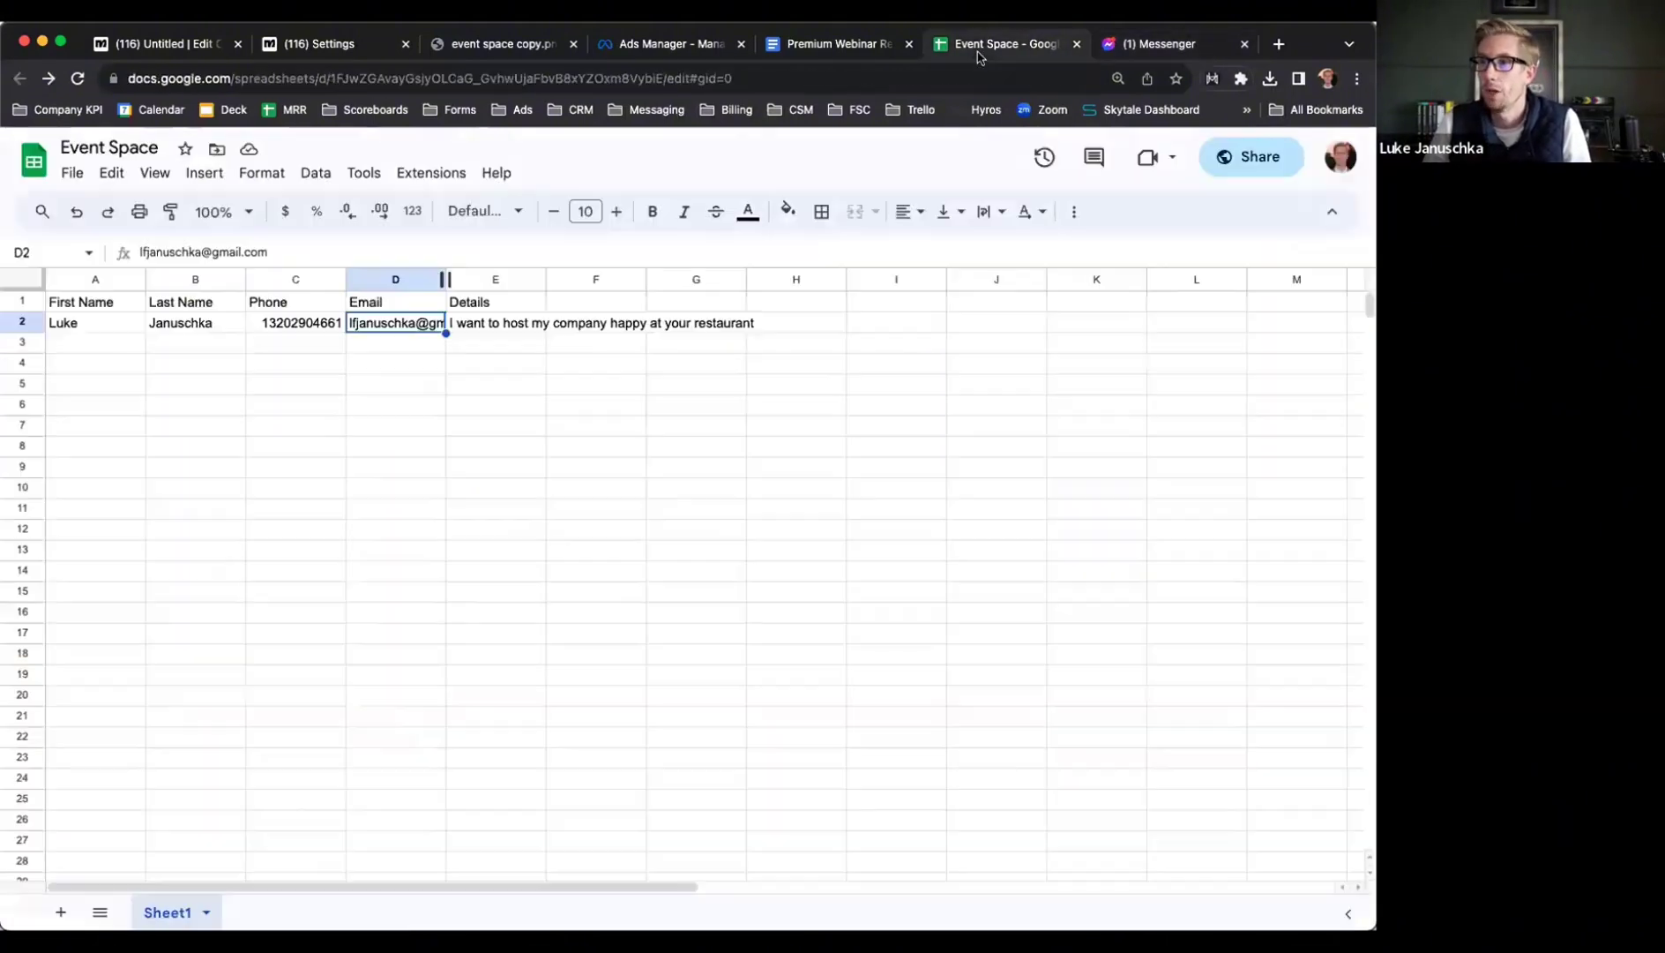
pyautogui.click(450, 408)
pyautogui.moveTo(446, 278); pyautogui.dragTo(536, 279)
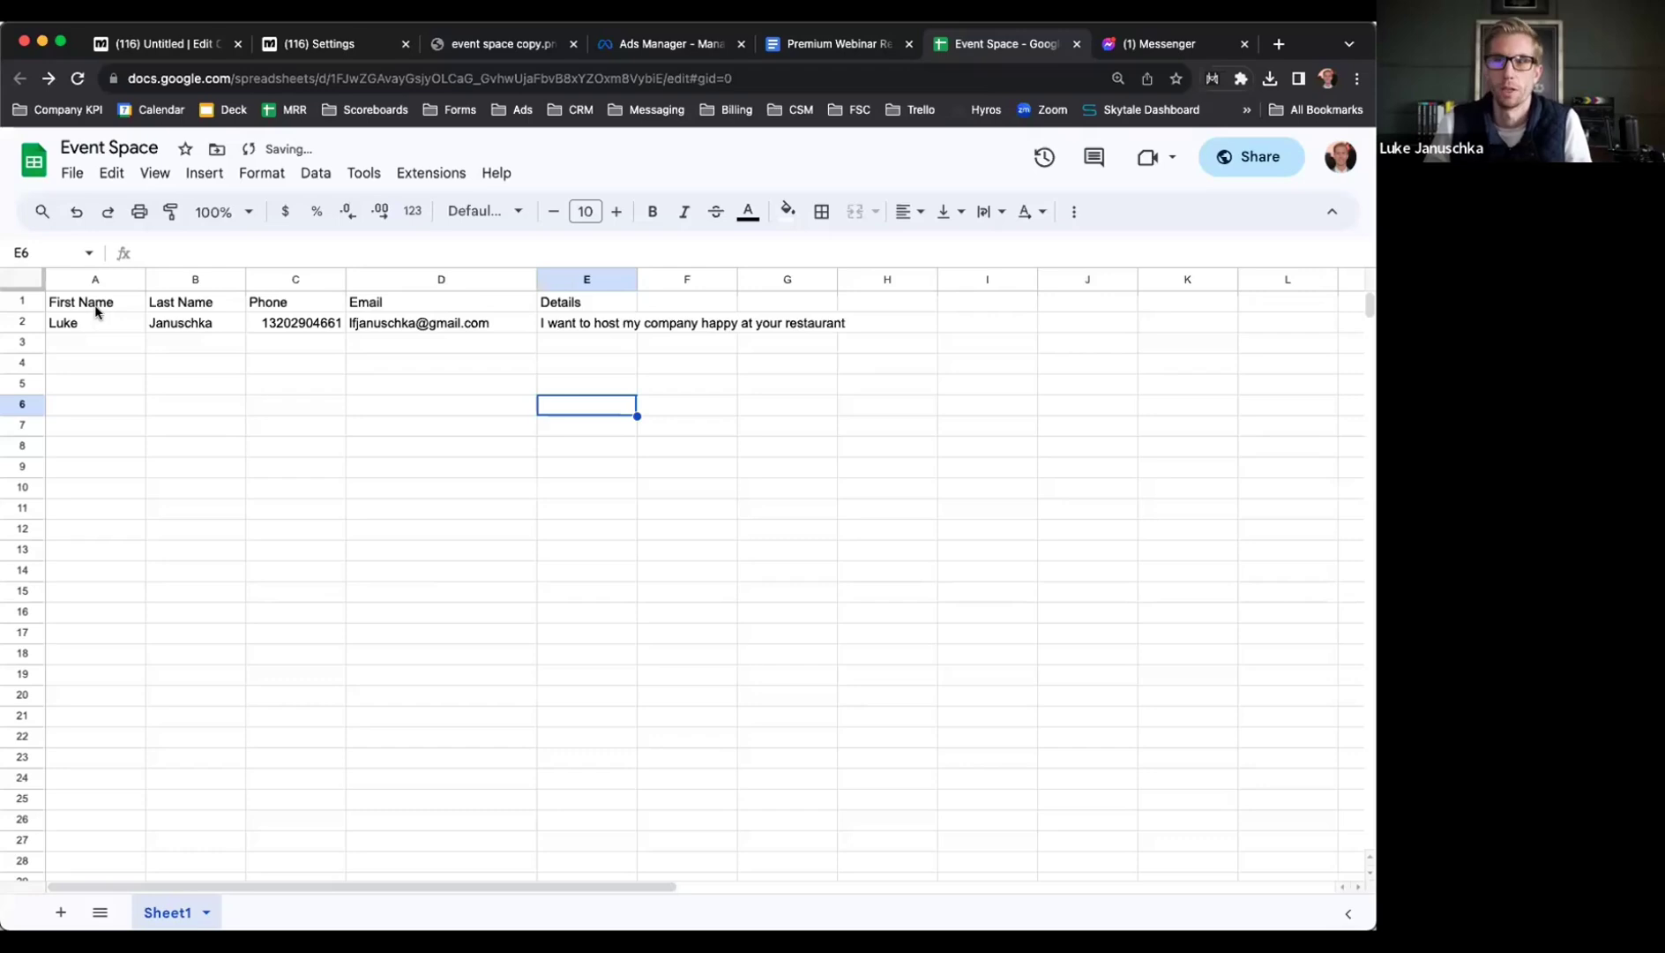
pyautogui.moveTo(98, 308); pyautogui.dragTo(589, 305)
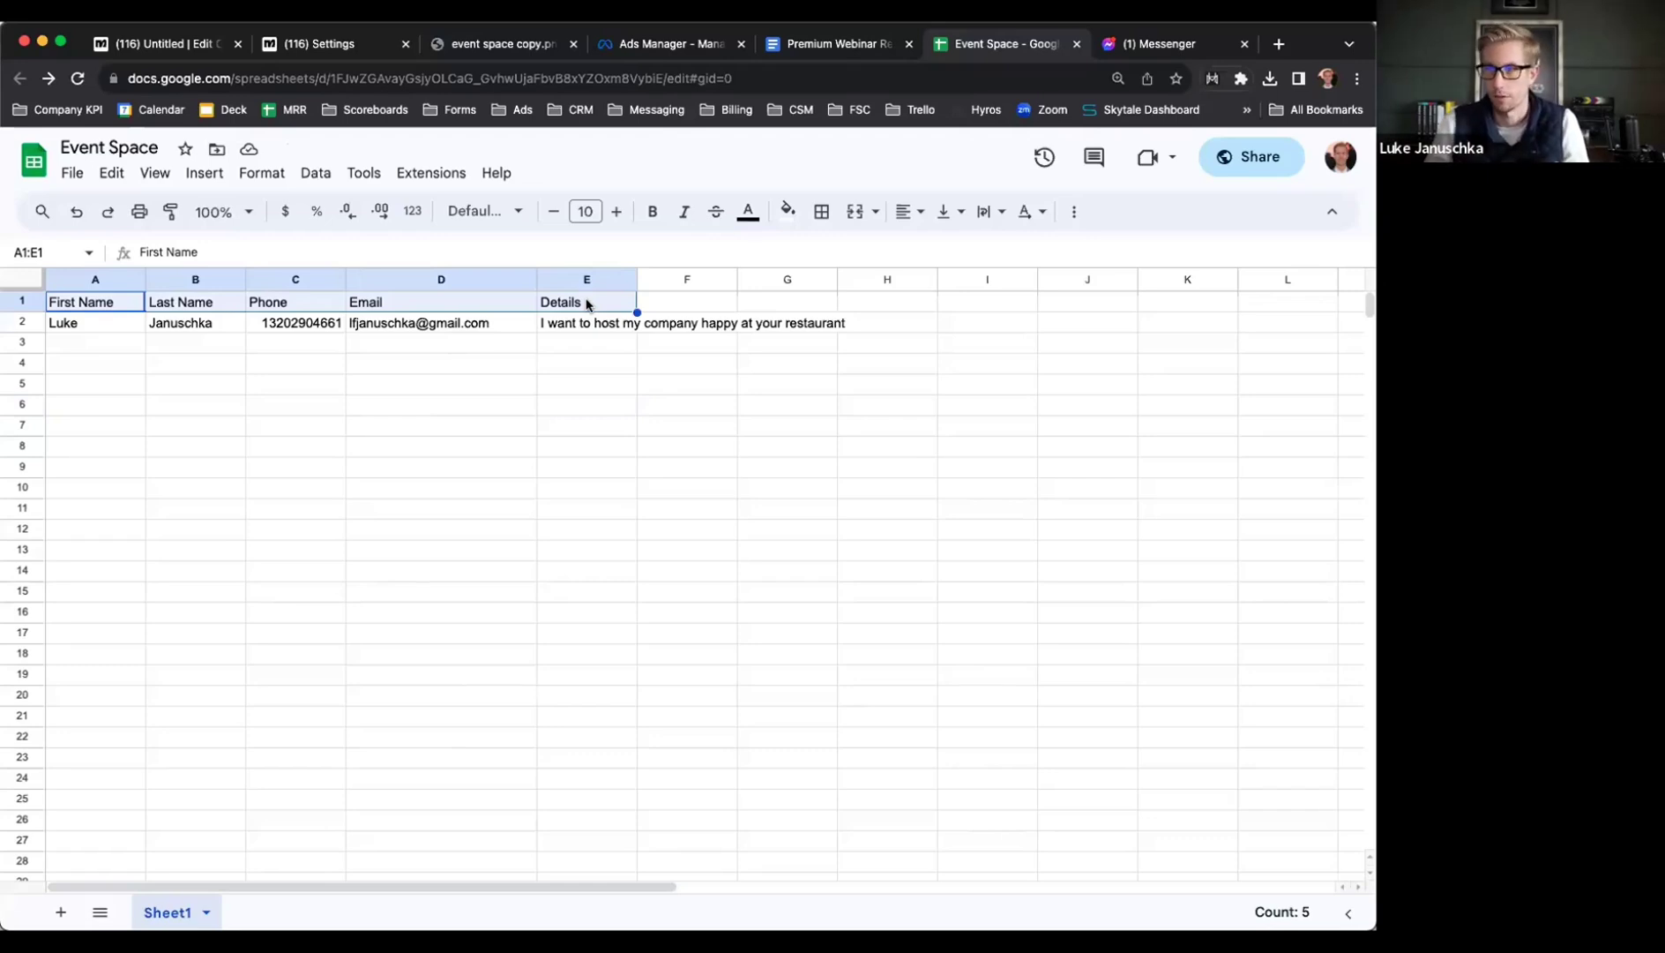
pyautogui.click(135, 305)
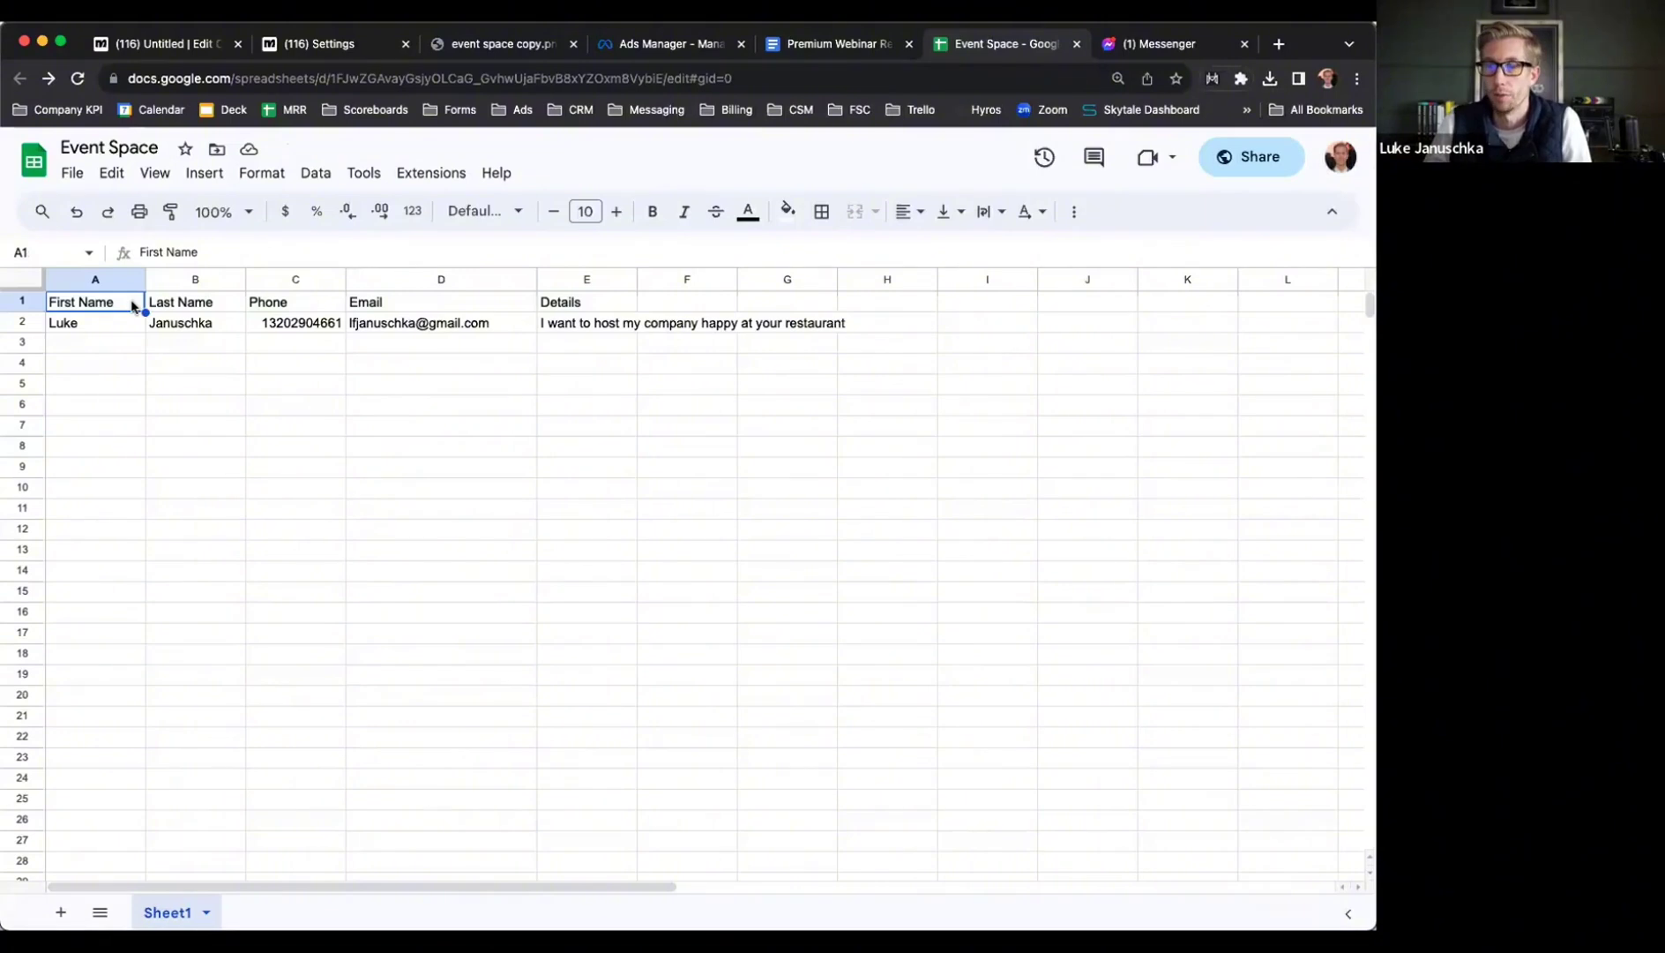
# Review the lead's row 2 entries and widen column E to fit the Details text
pyautogui.click(123, 327)
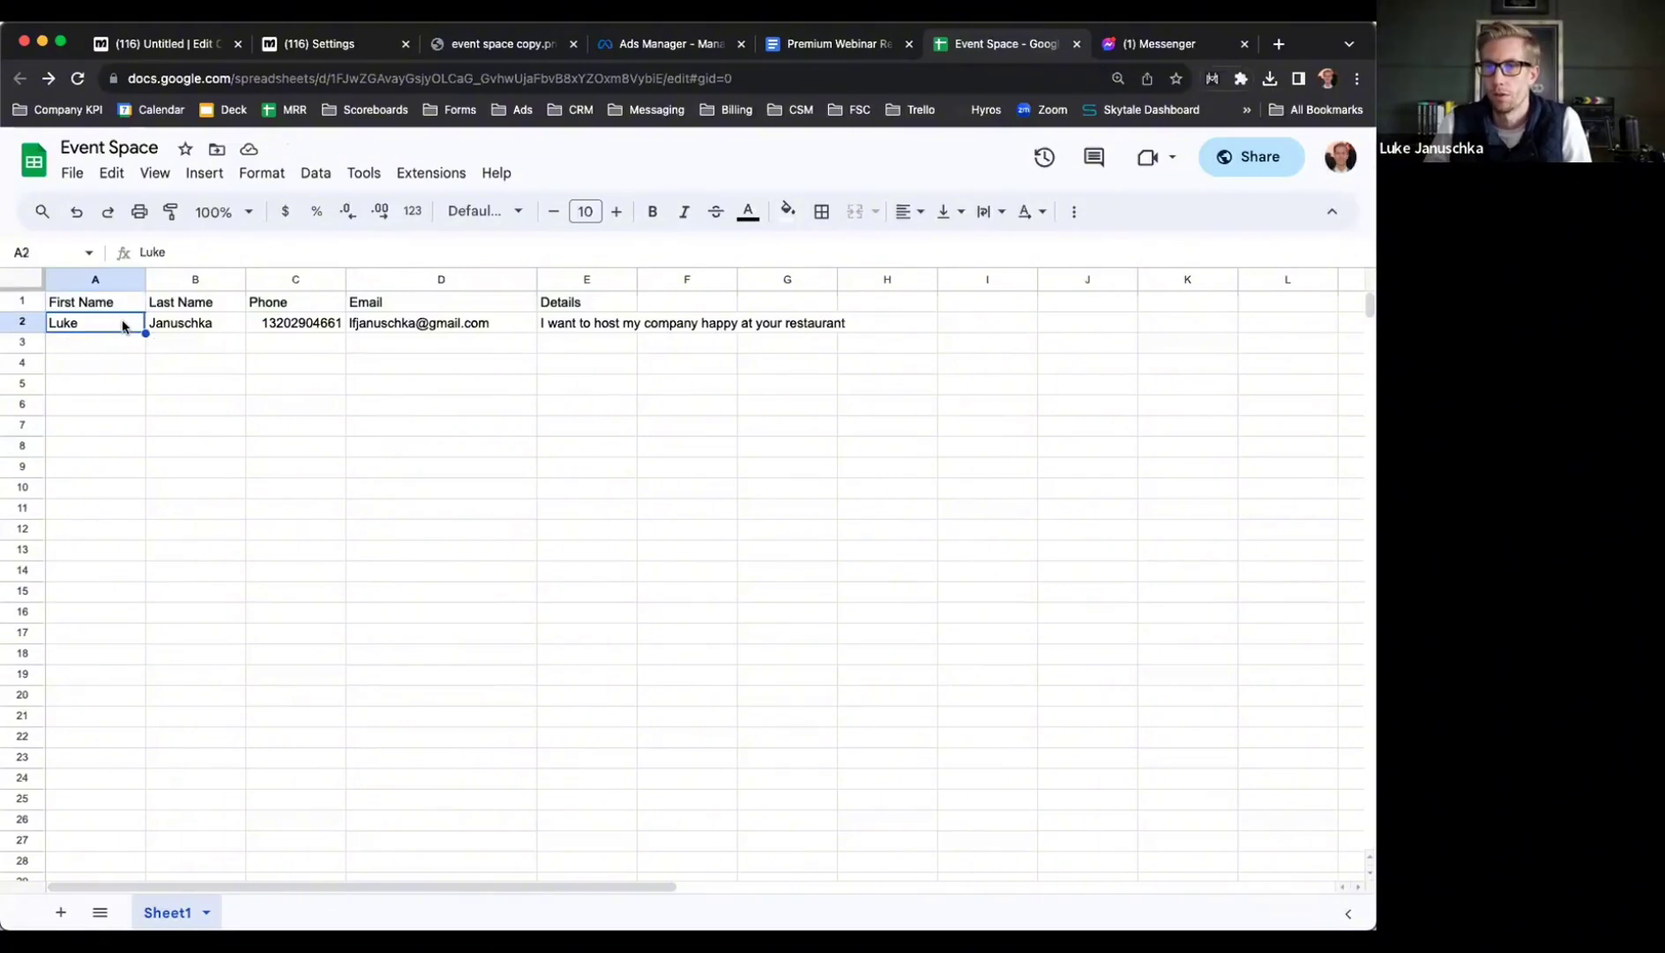
pyautogui.click(198, 325)
pyautogui.click(297, 327)
pyautogui.click(452, 326)
pyautogui.click(580, 329)
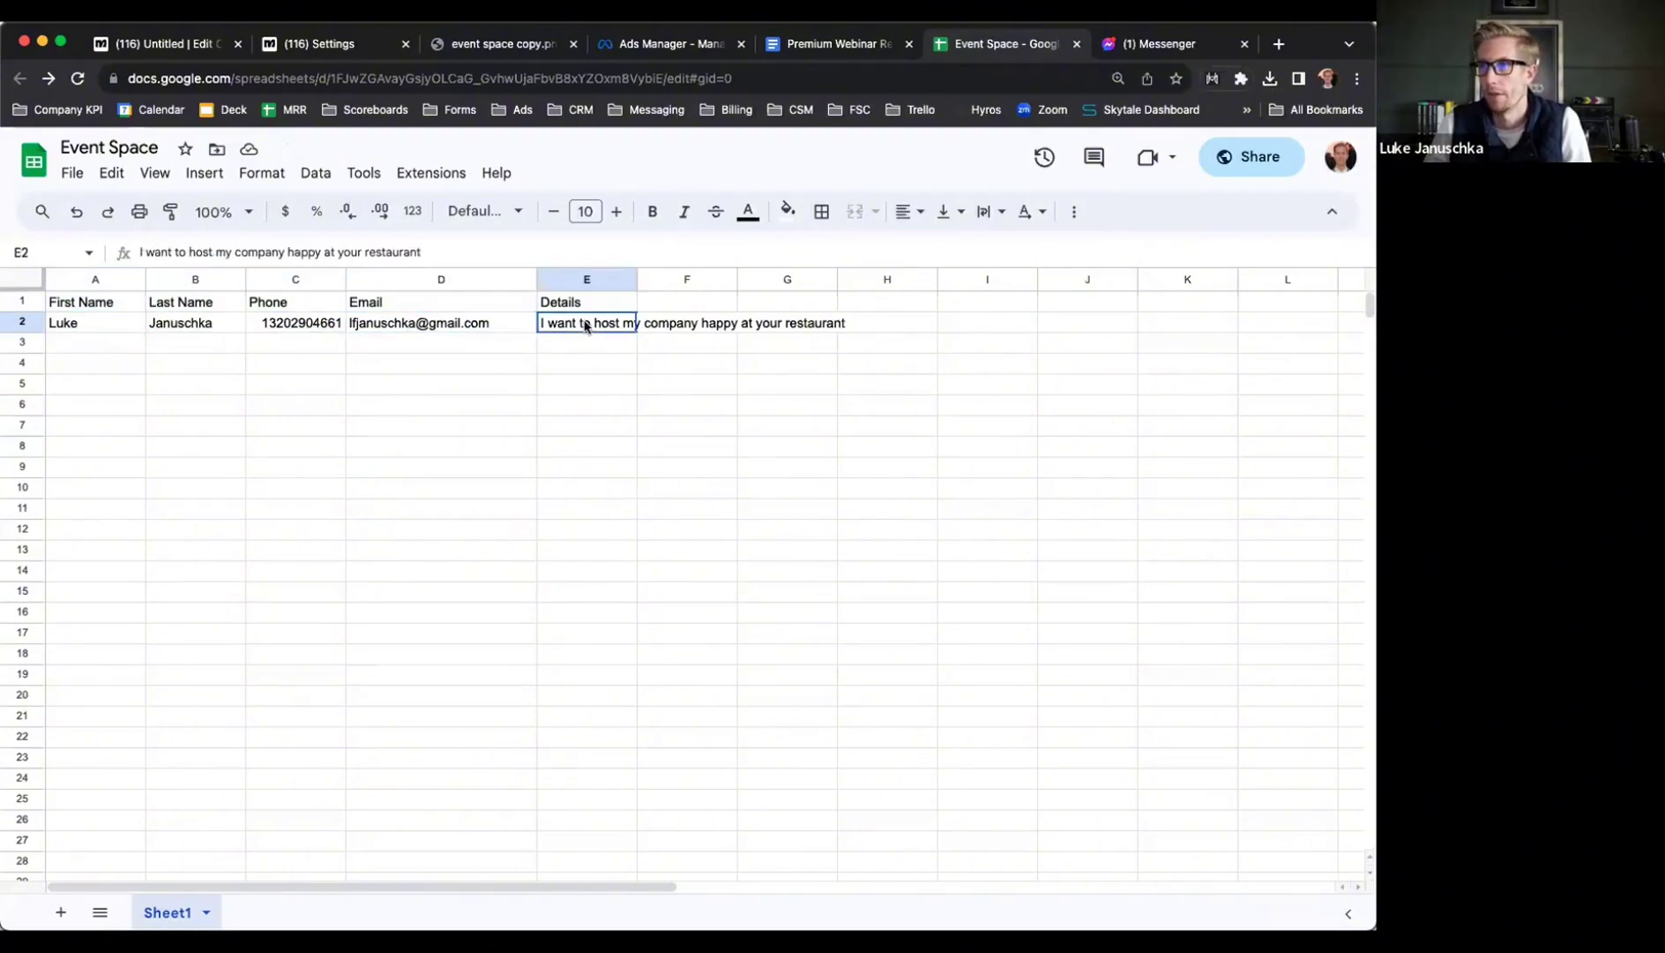
pyautogui.moveTo(640, 284); pyautogui.dragTo(912, 280)
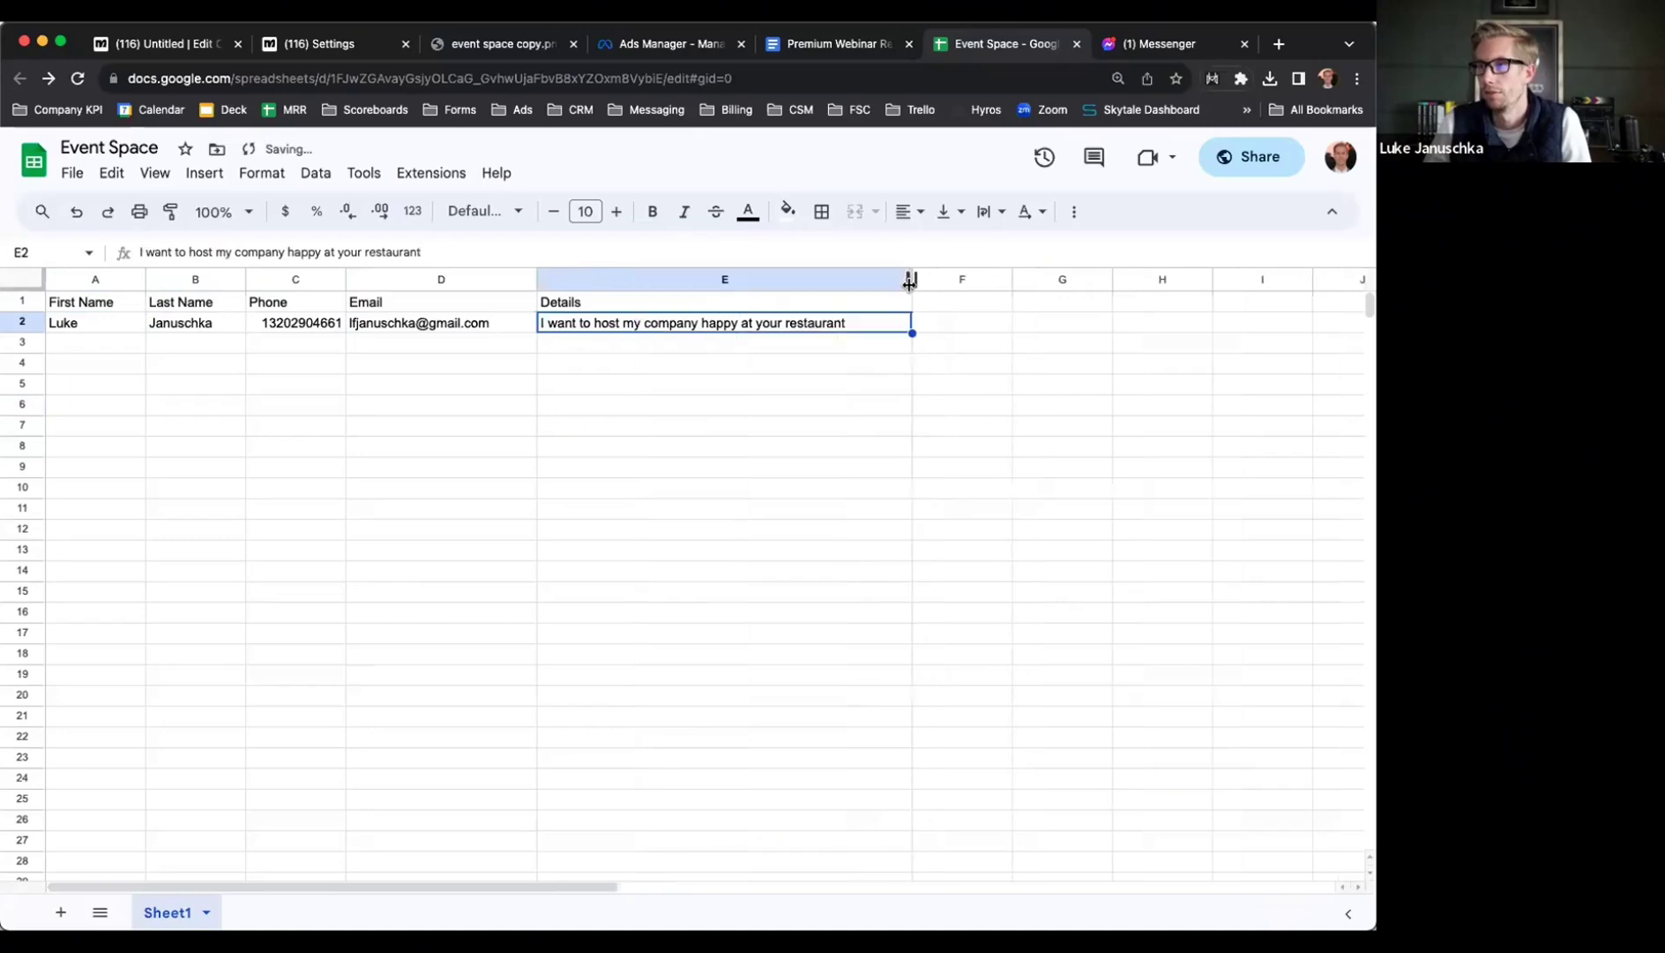
pyautogui.click(638, 344)
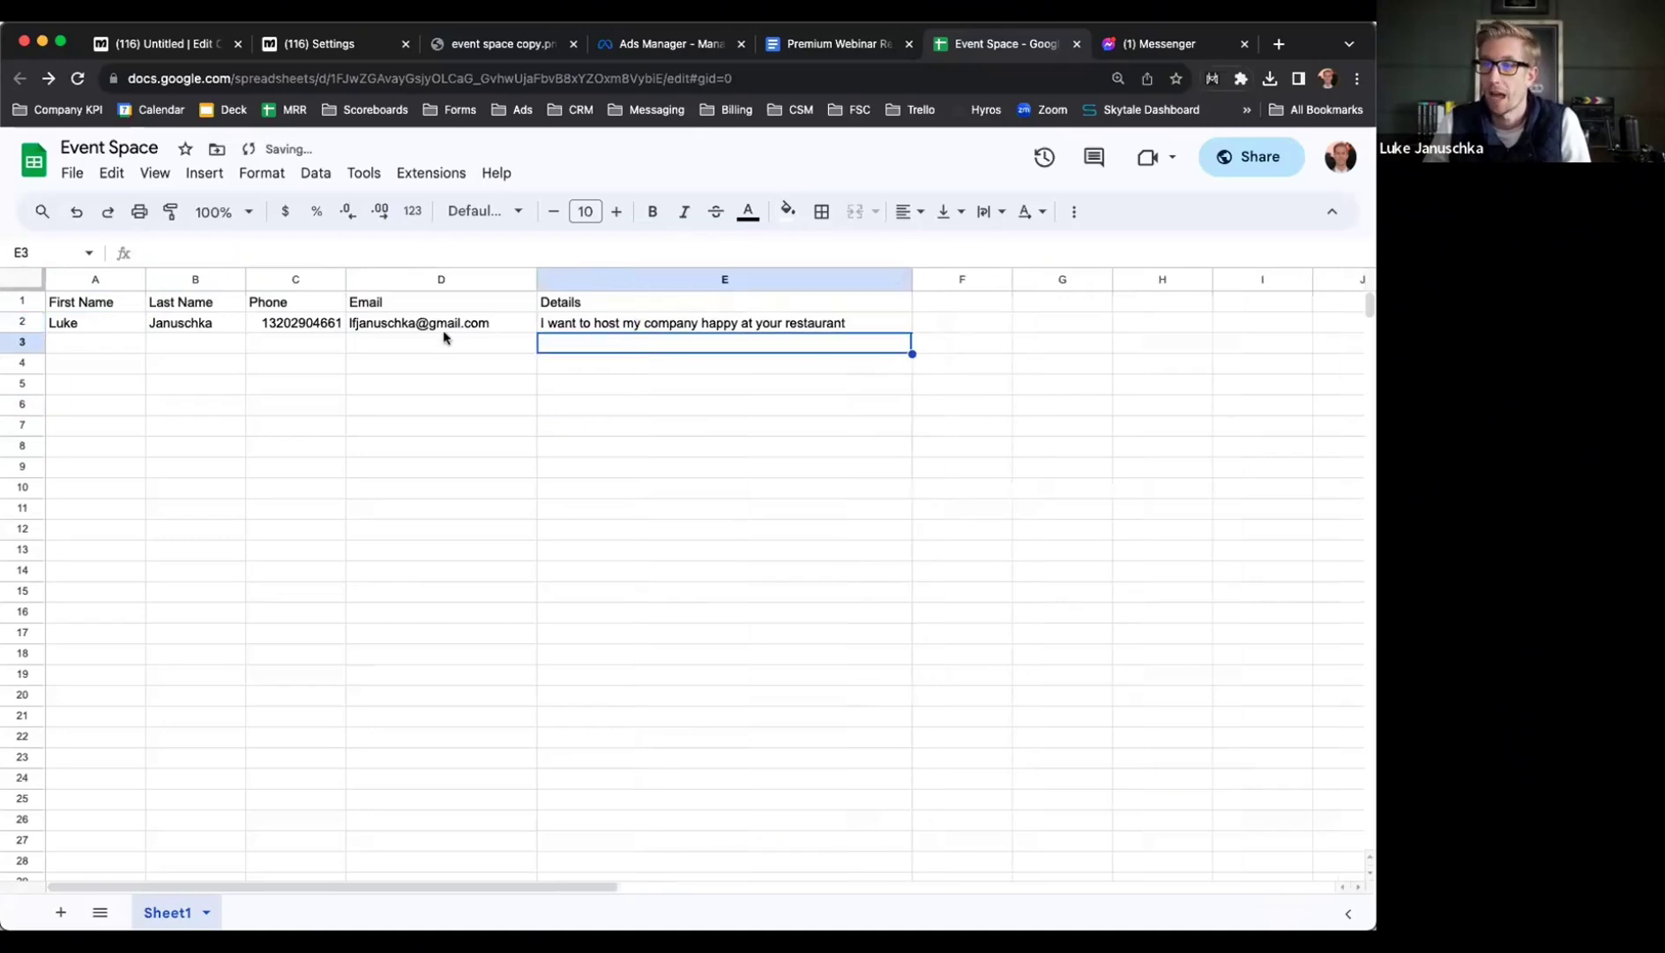
pyautogui.click(624, 327)
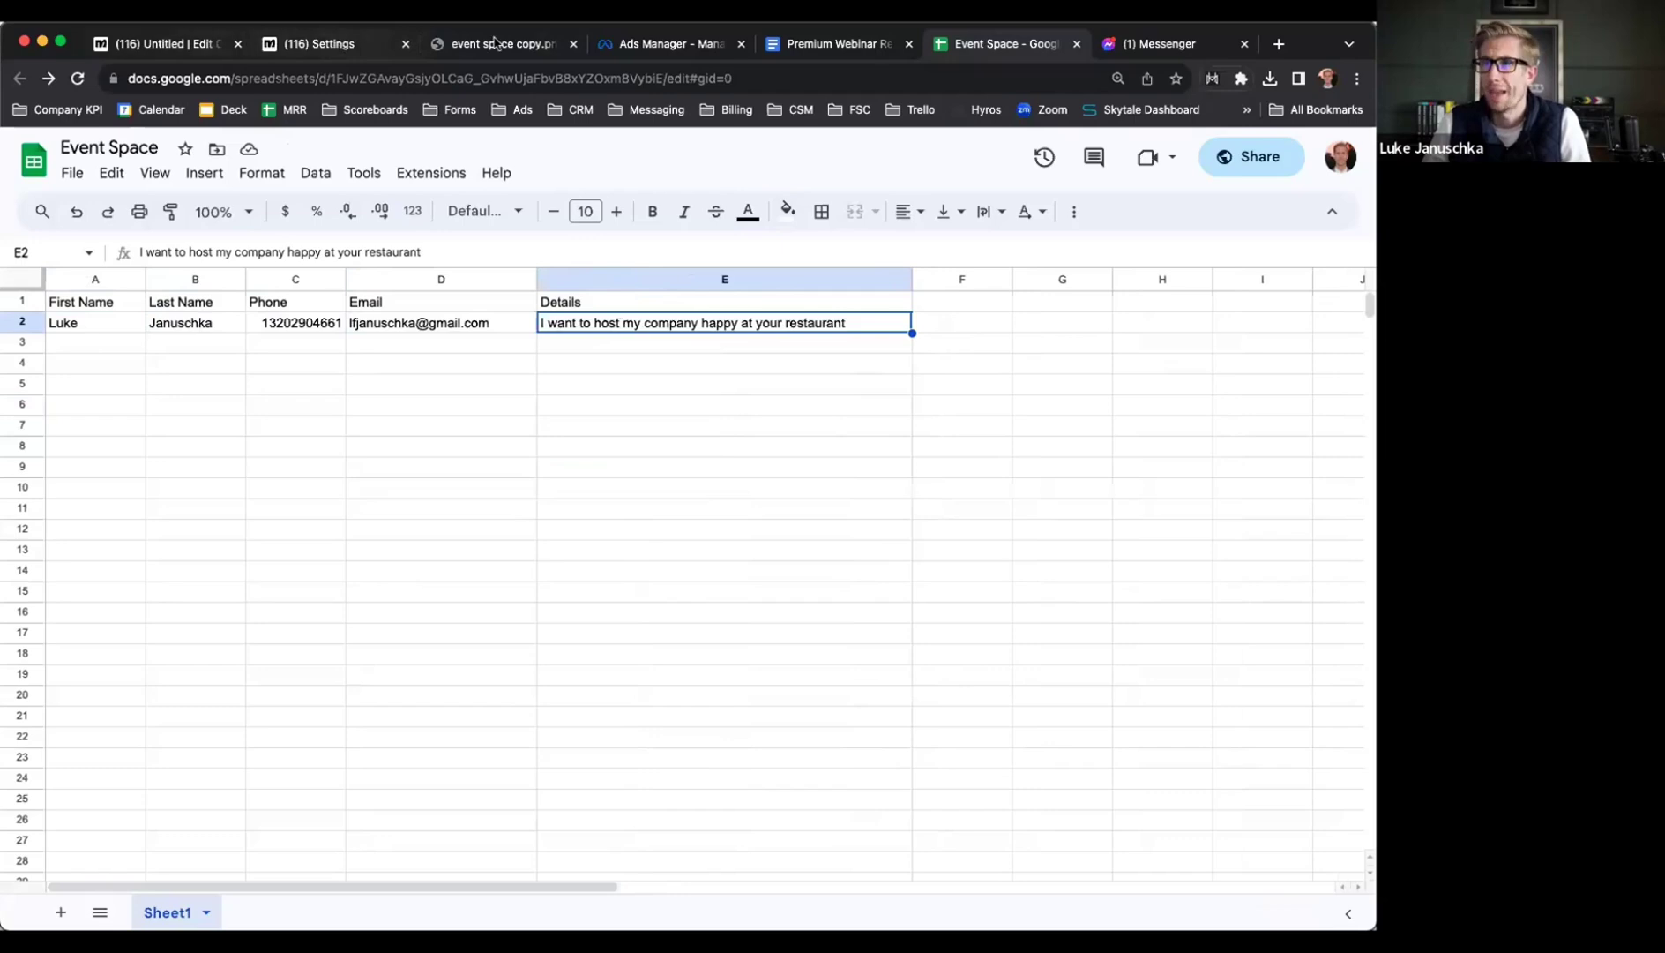
pyautogui.click(636, 43)
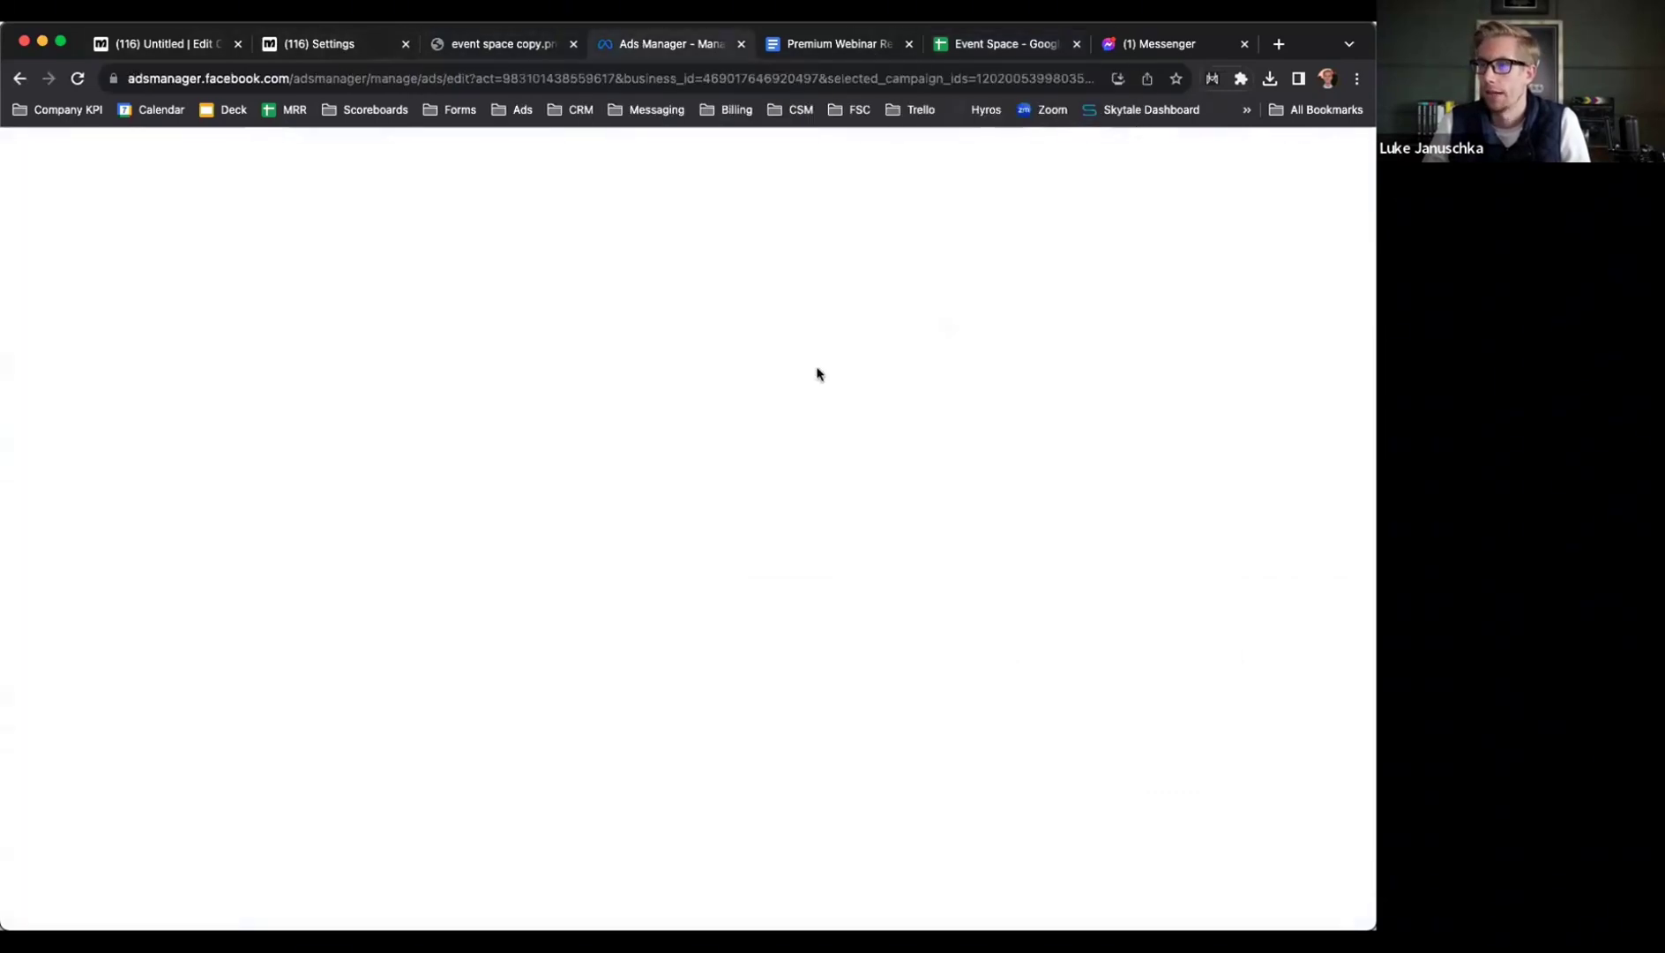
# Highlight the bot's 'Lastly…' party-type question in Messenger, then return to the Event Space sheet
pyautogui.press('super+9')
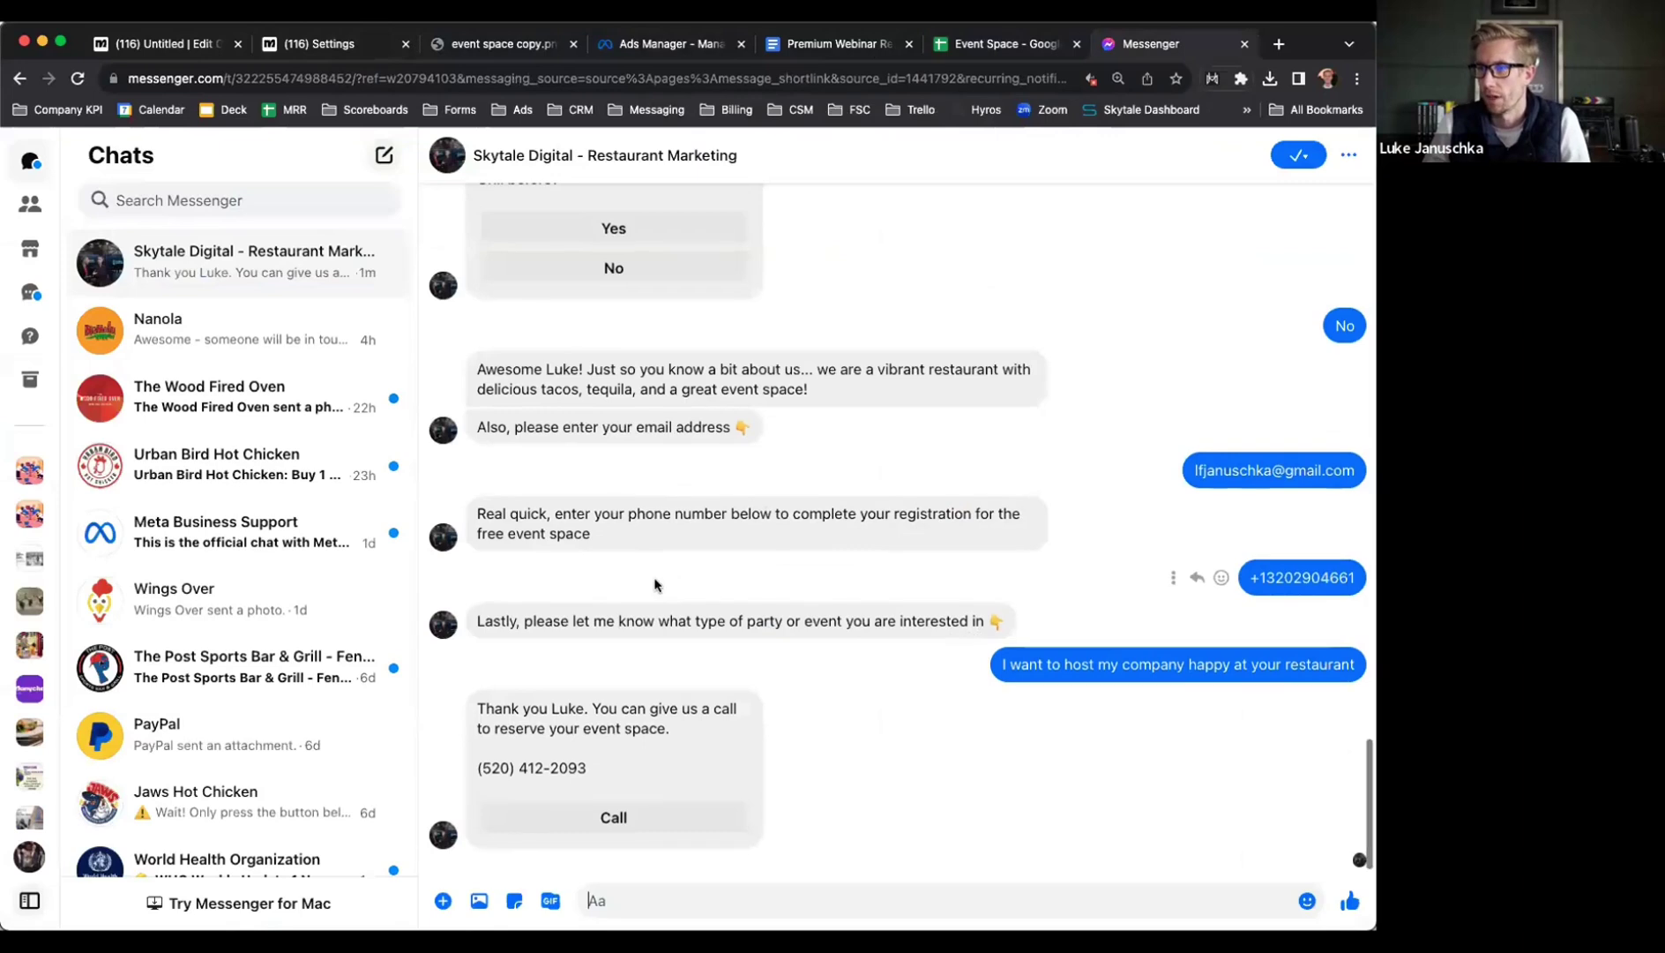
pyautogui.moveTo(476, 621); pyautogui.dragTo(1013, 620)
pyautogui.click(830, 670)
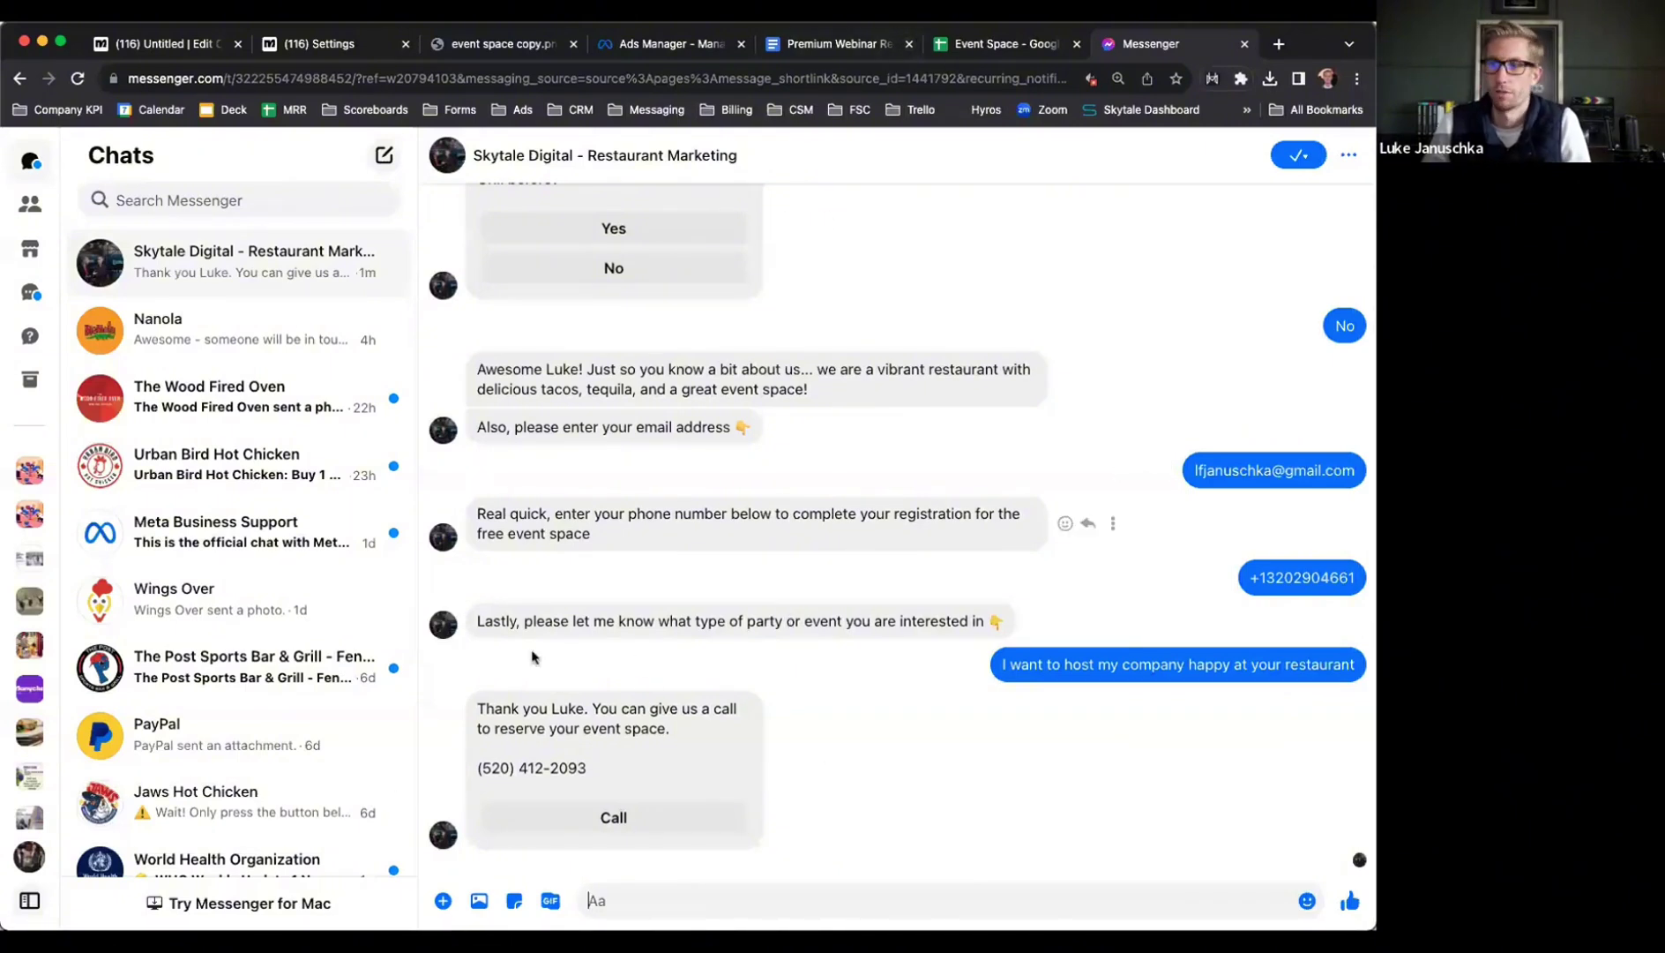
pyautogui.moveTo(475, 620); pyautogui.dragTo(1010, 621)
pyautogui.click(848, 621)
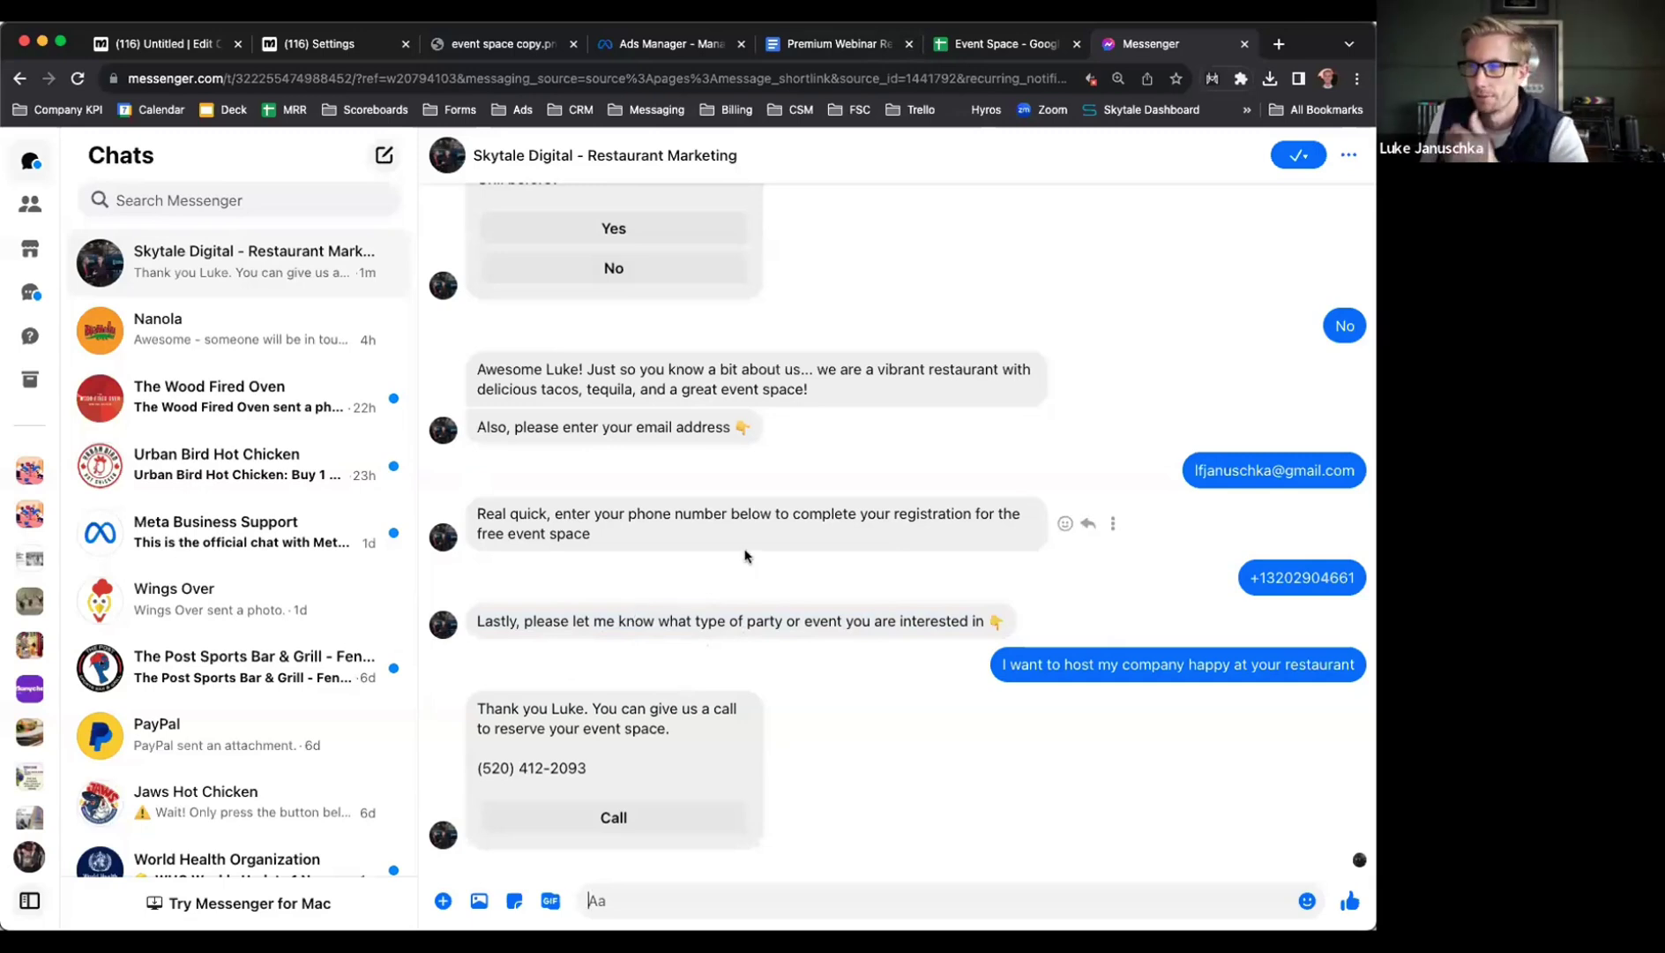
pyautogui.click(968, 53)
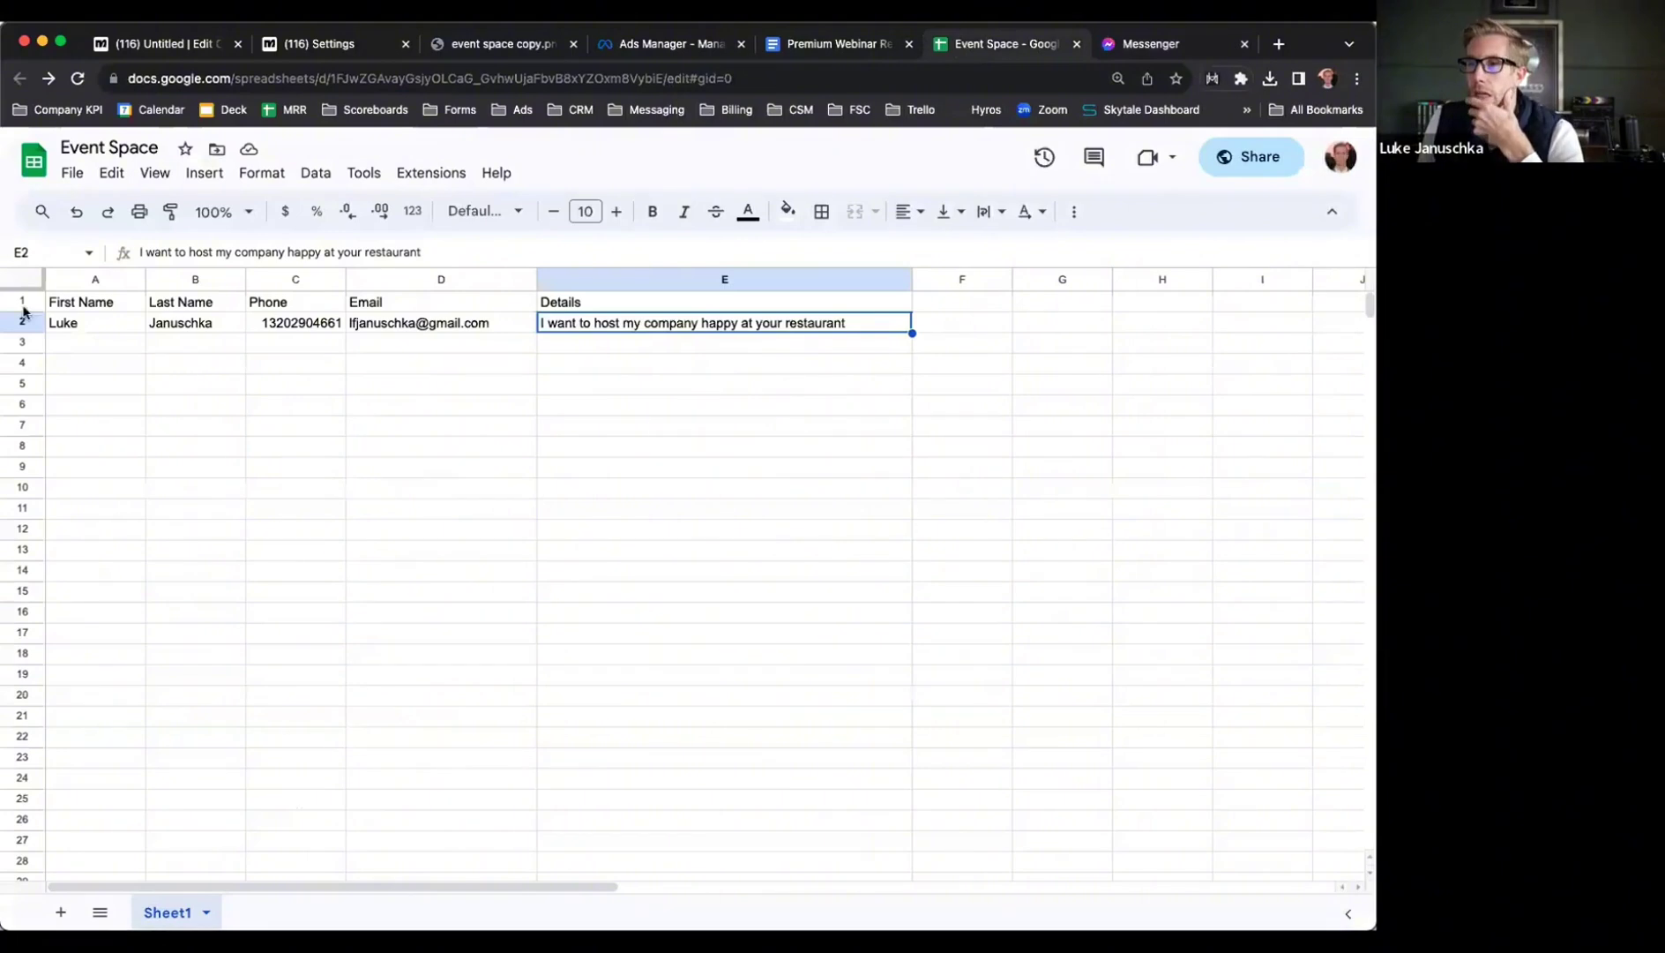
pyautogui.moveTo(90, 327); pyautogui.dragTo(715, 328)
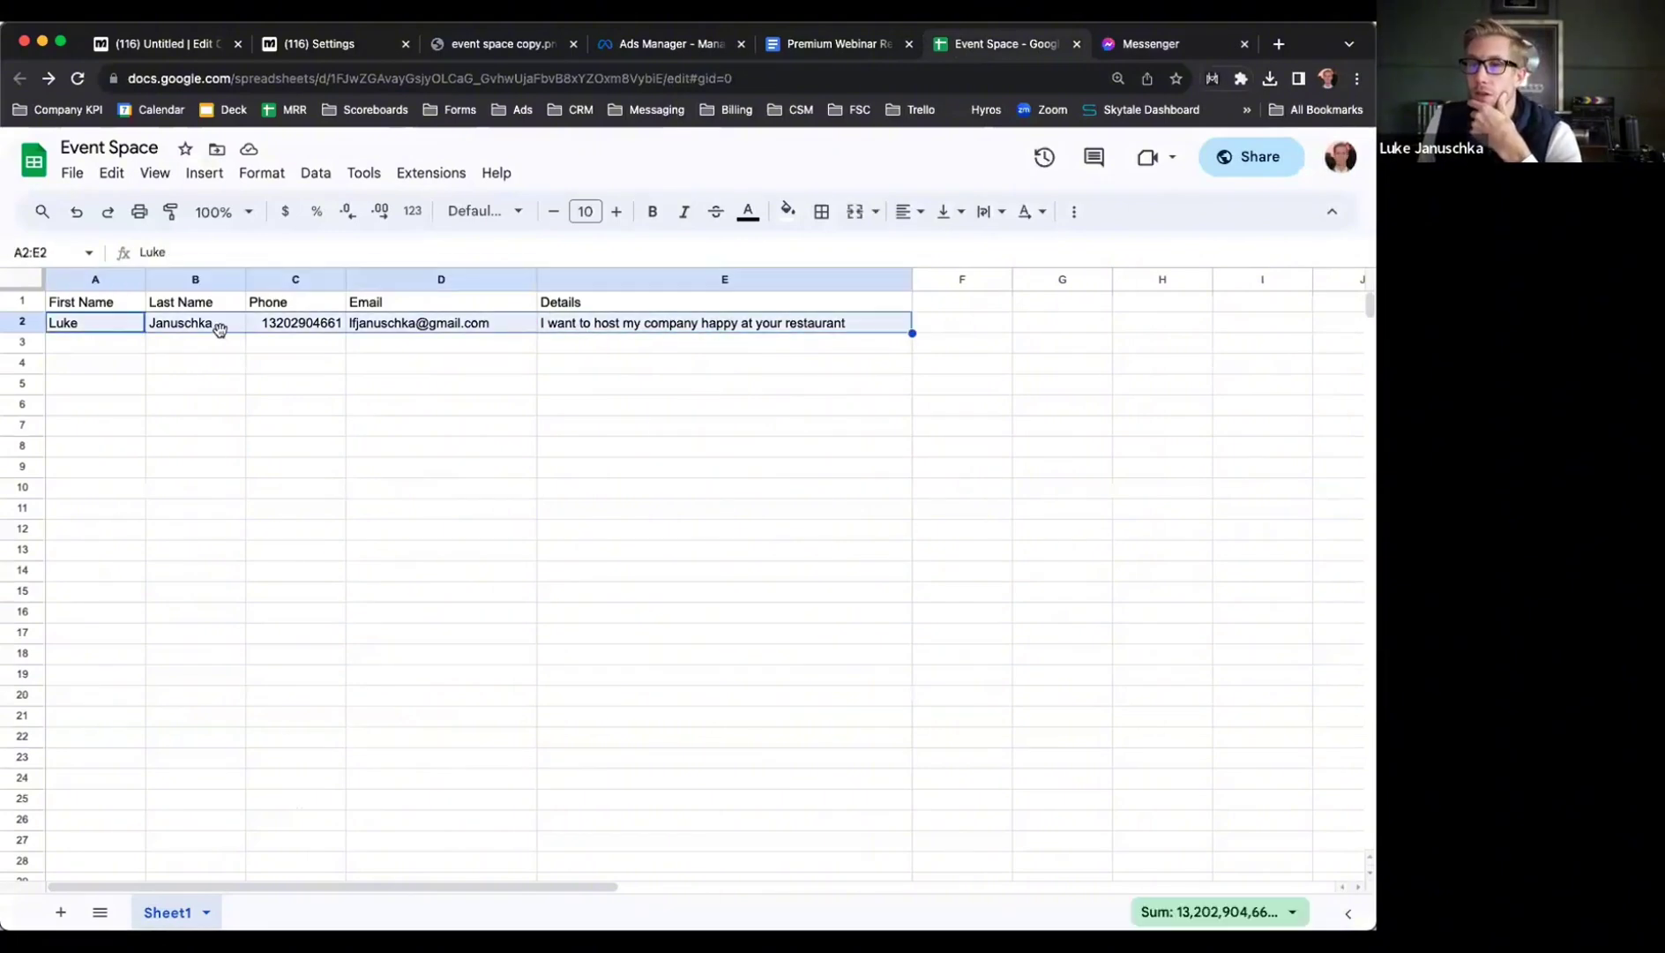
pyautogui.click(112, 326)
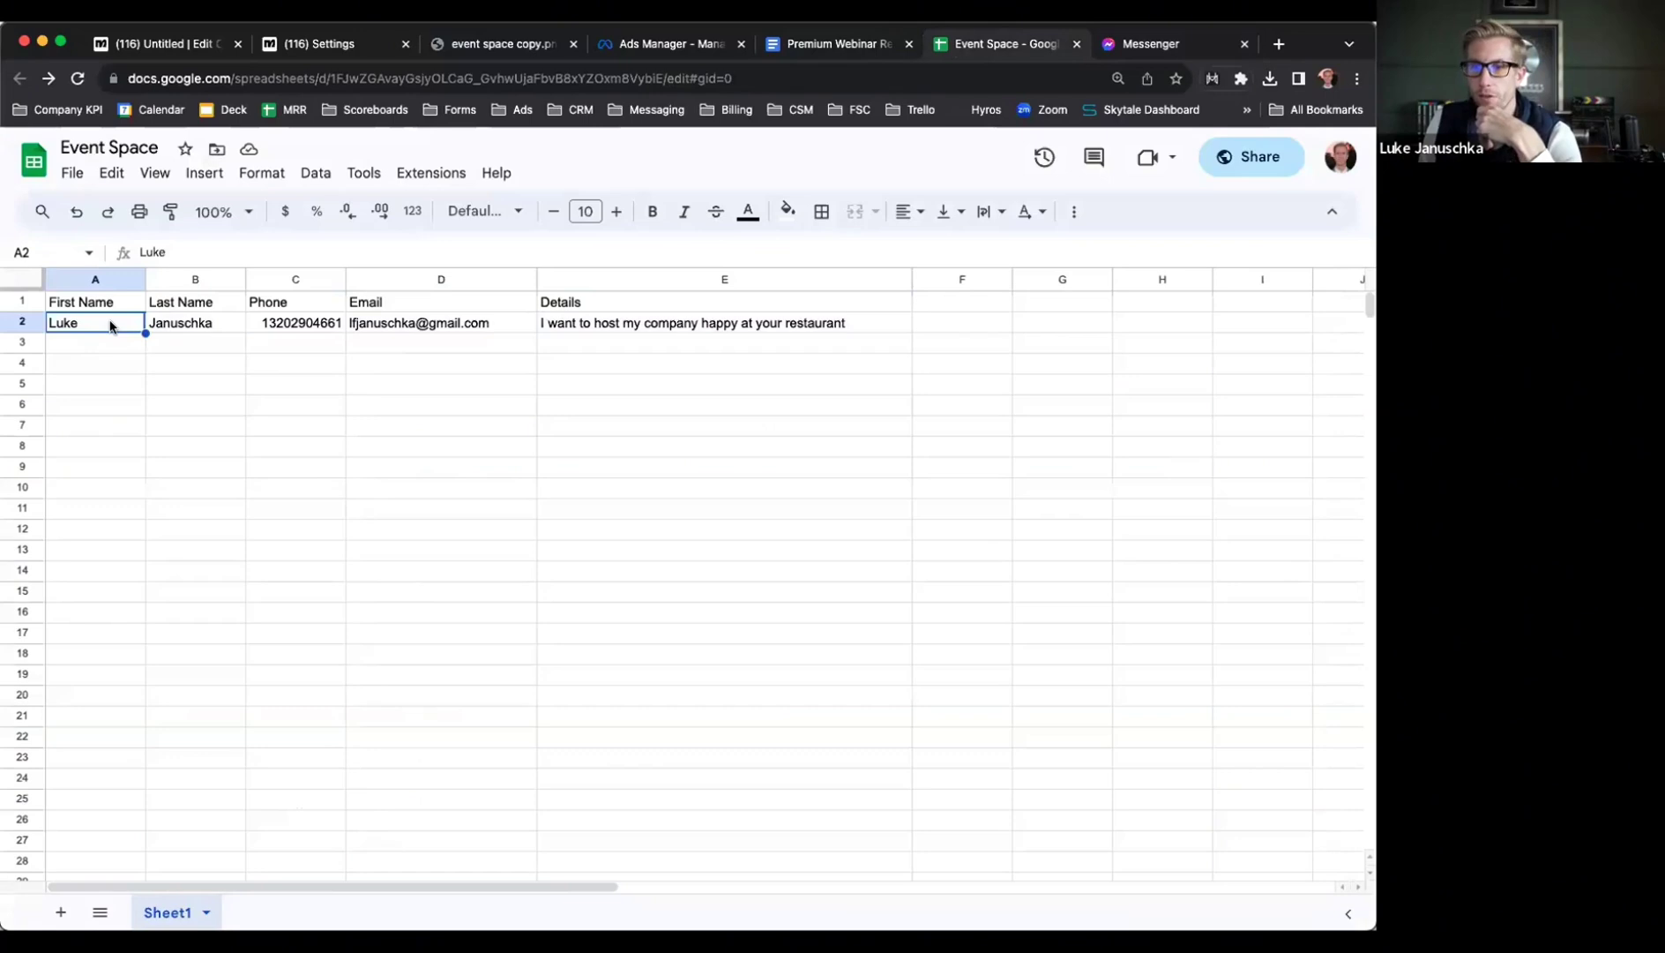
pyautogui.moveTo(105, 327); pyautogui.dragTo(806, 778)
pyautogui.click(678, 625)
pyautogui.scroll(10, 677, 625)
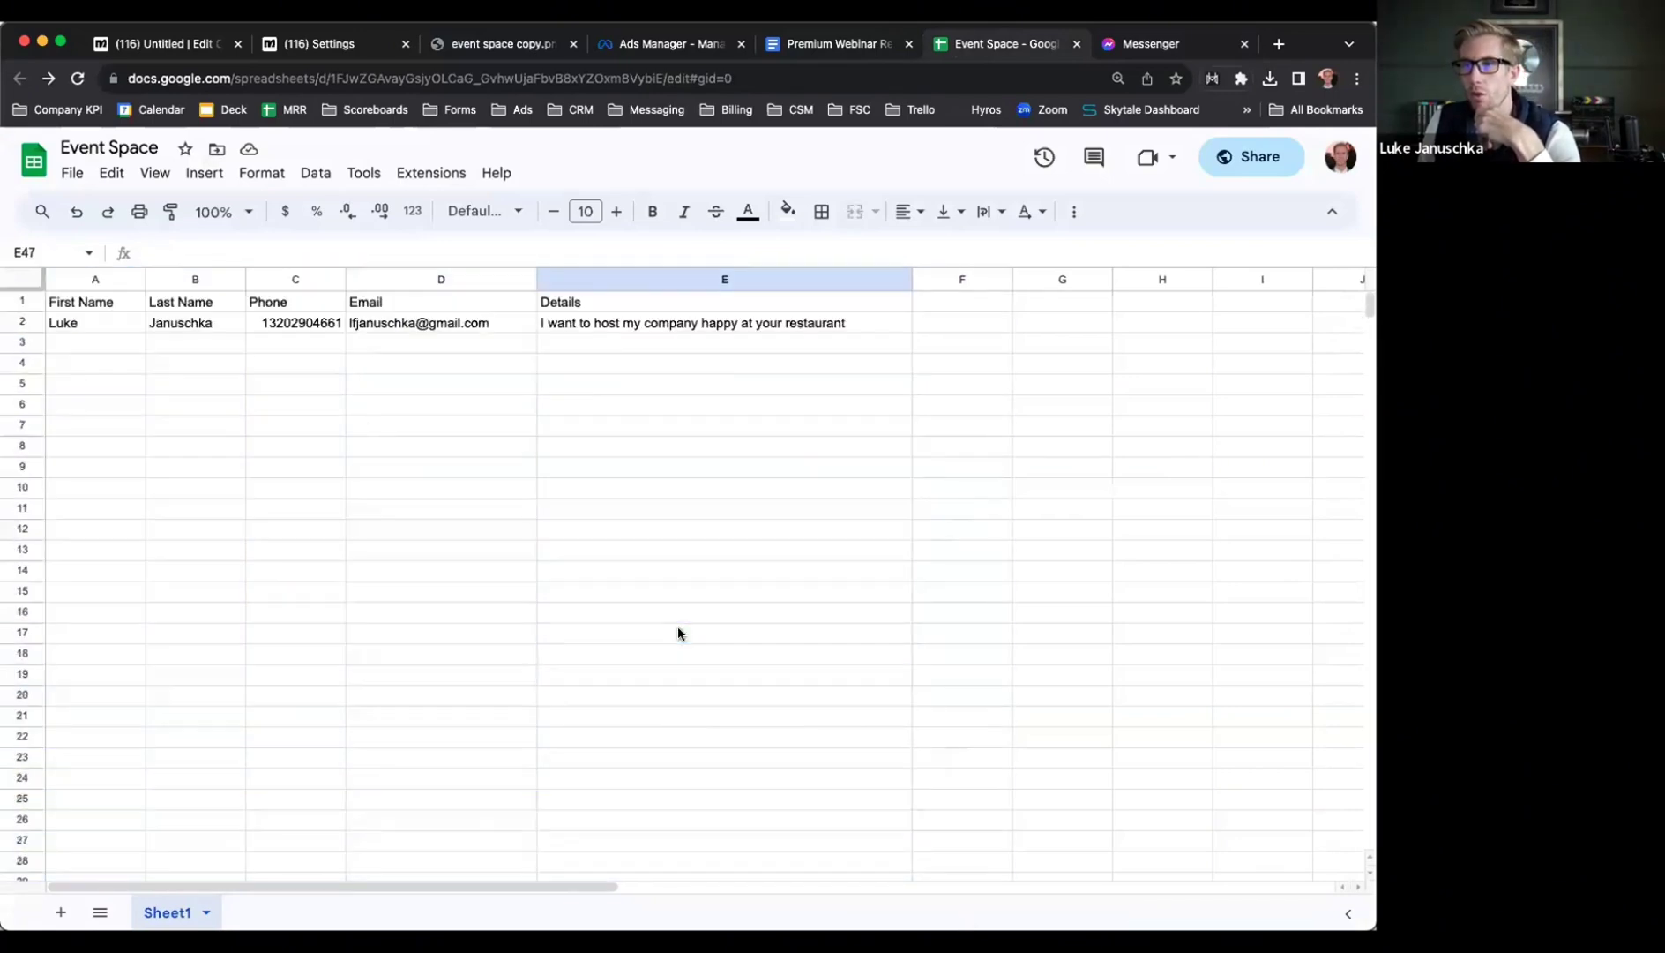
pyautogui.moveTo(112, 325); pyautogui.dragTo(711, 327)
pyautogui.click(710, 327)
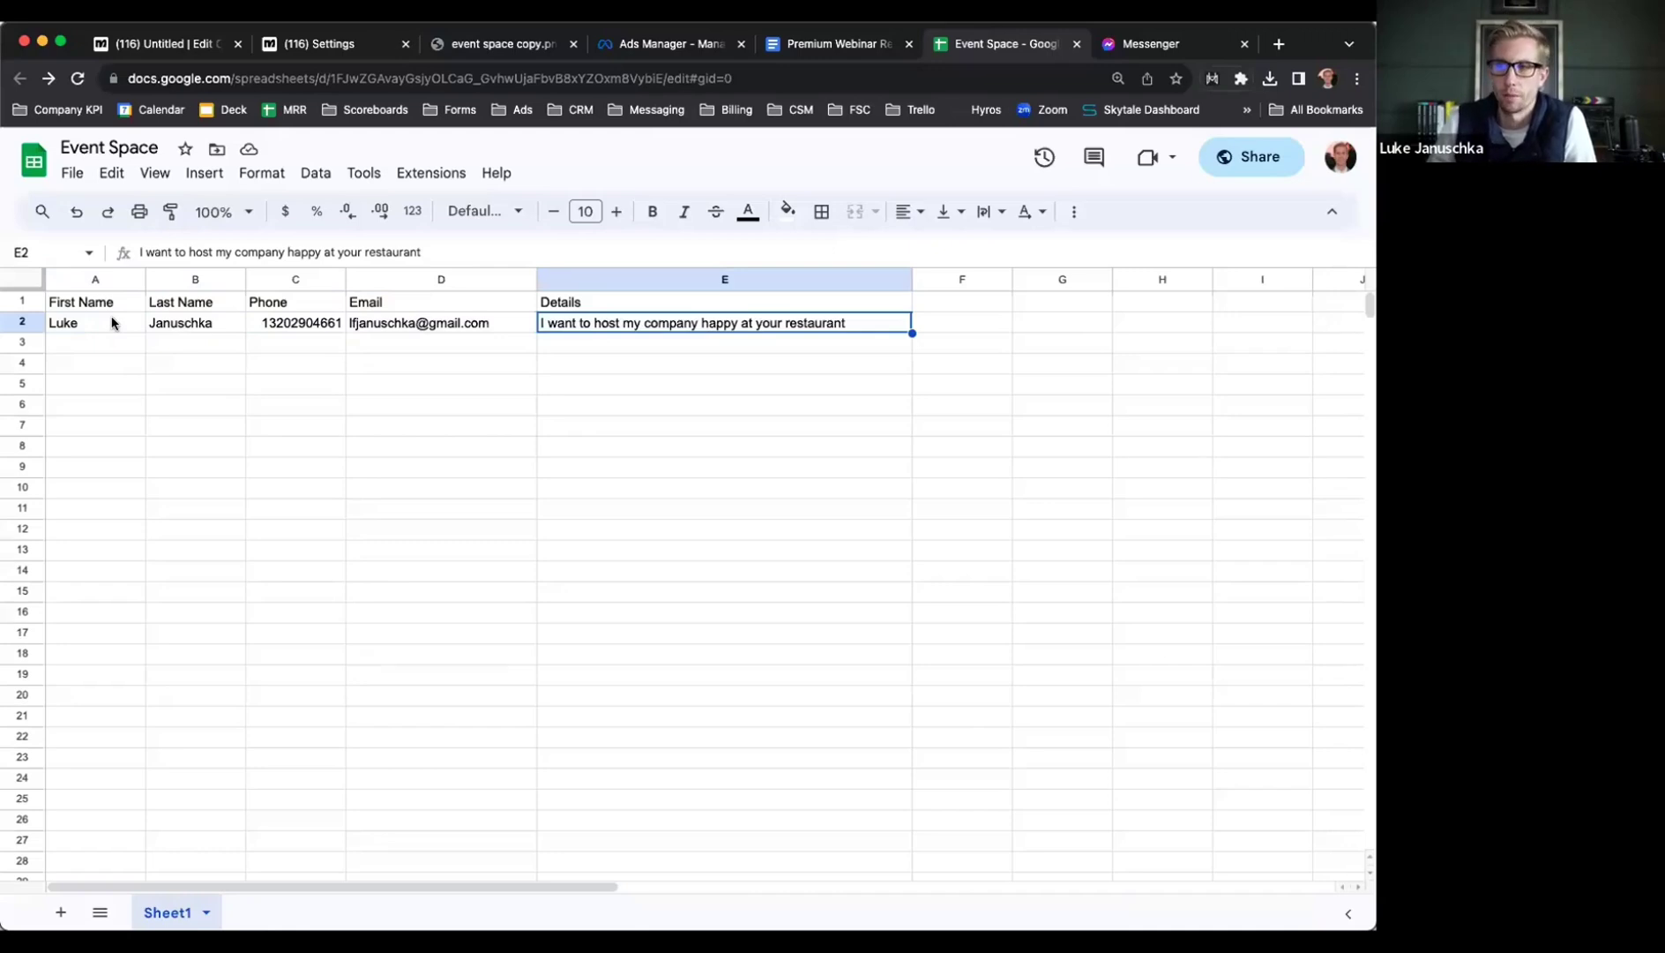
pyautogui.click(111, 322)
pyautogui.keyDown('shift'); pyautogui.click(606, 322); pyautogui.keyUp('shift')
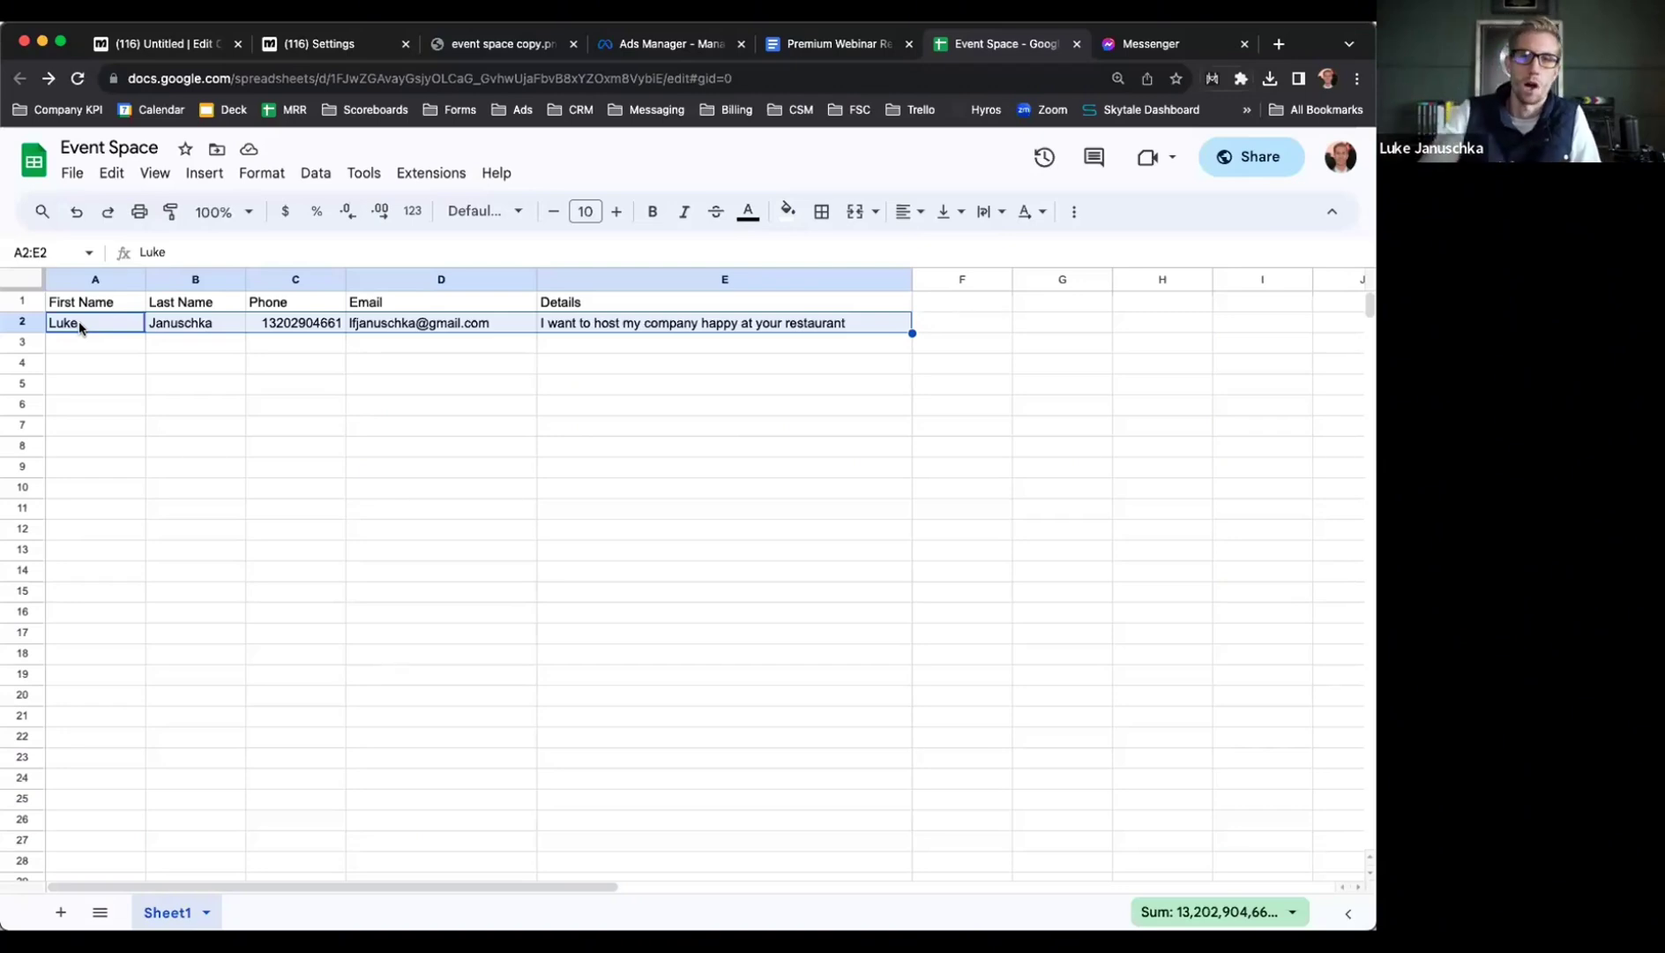
pyautogui.click(79, 326)
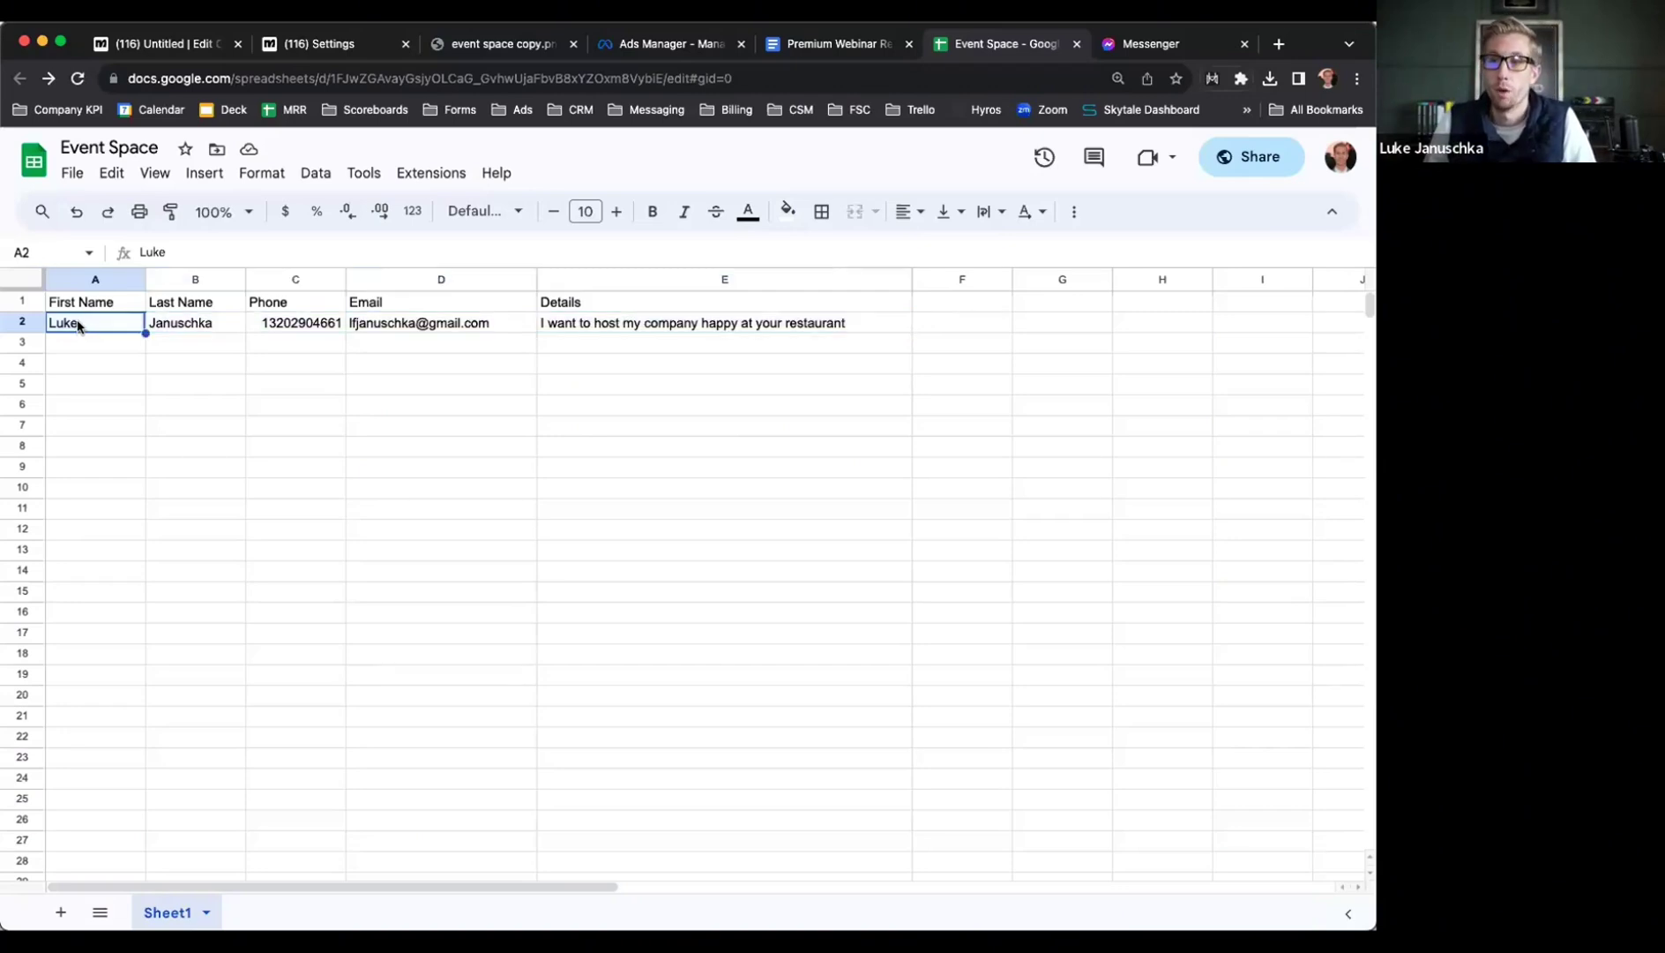
pyautogui.moveTo(78, 327); pyautogui.dragTo(667, 323)
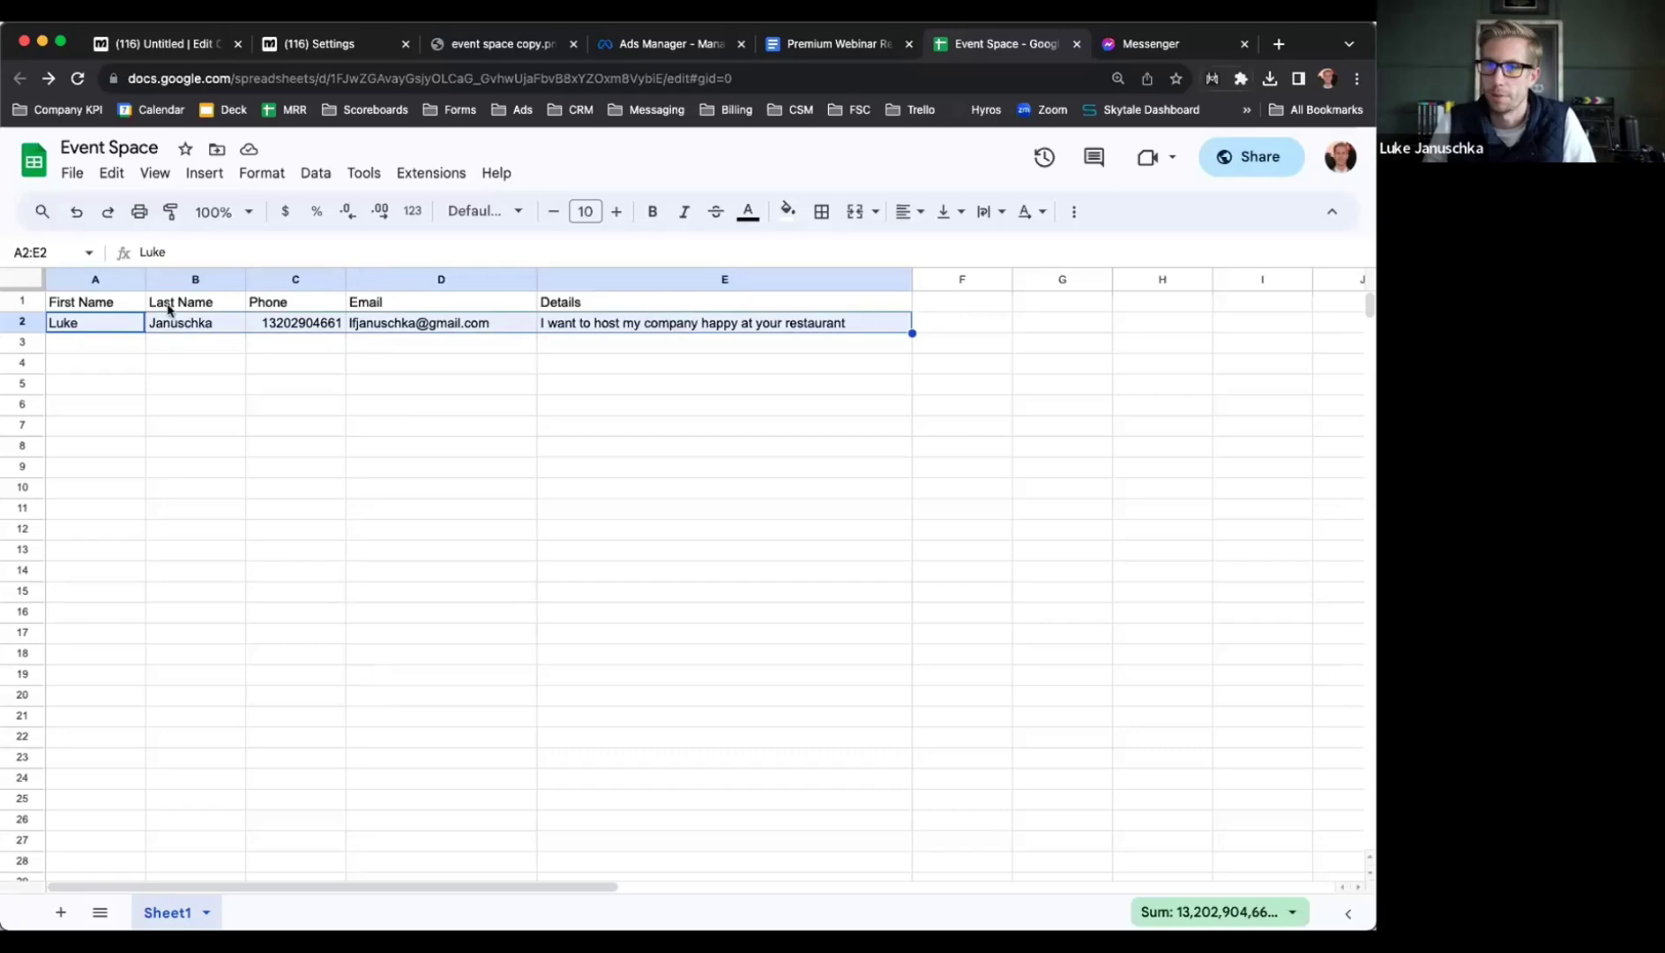
pyautogui.click(93, 326)
pyautogui.moveTo(91, 325); pyautogui.dragTo(600, 323)
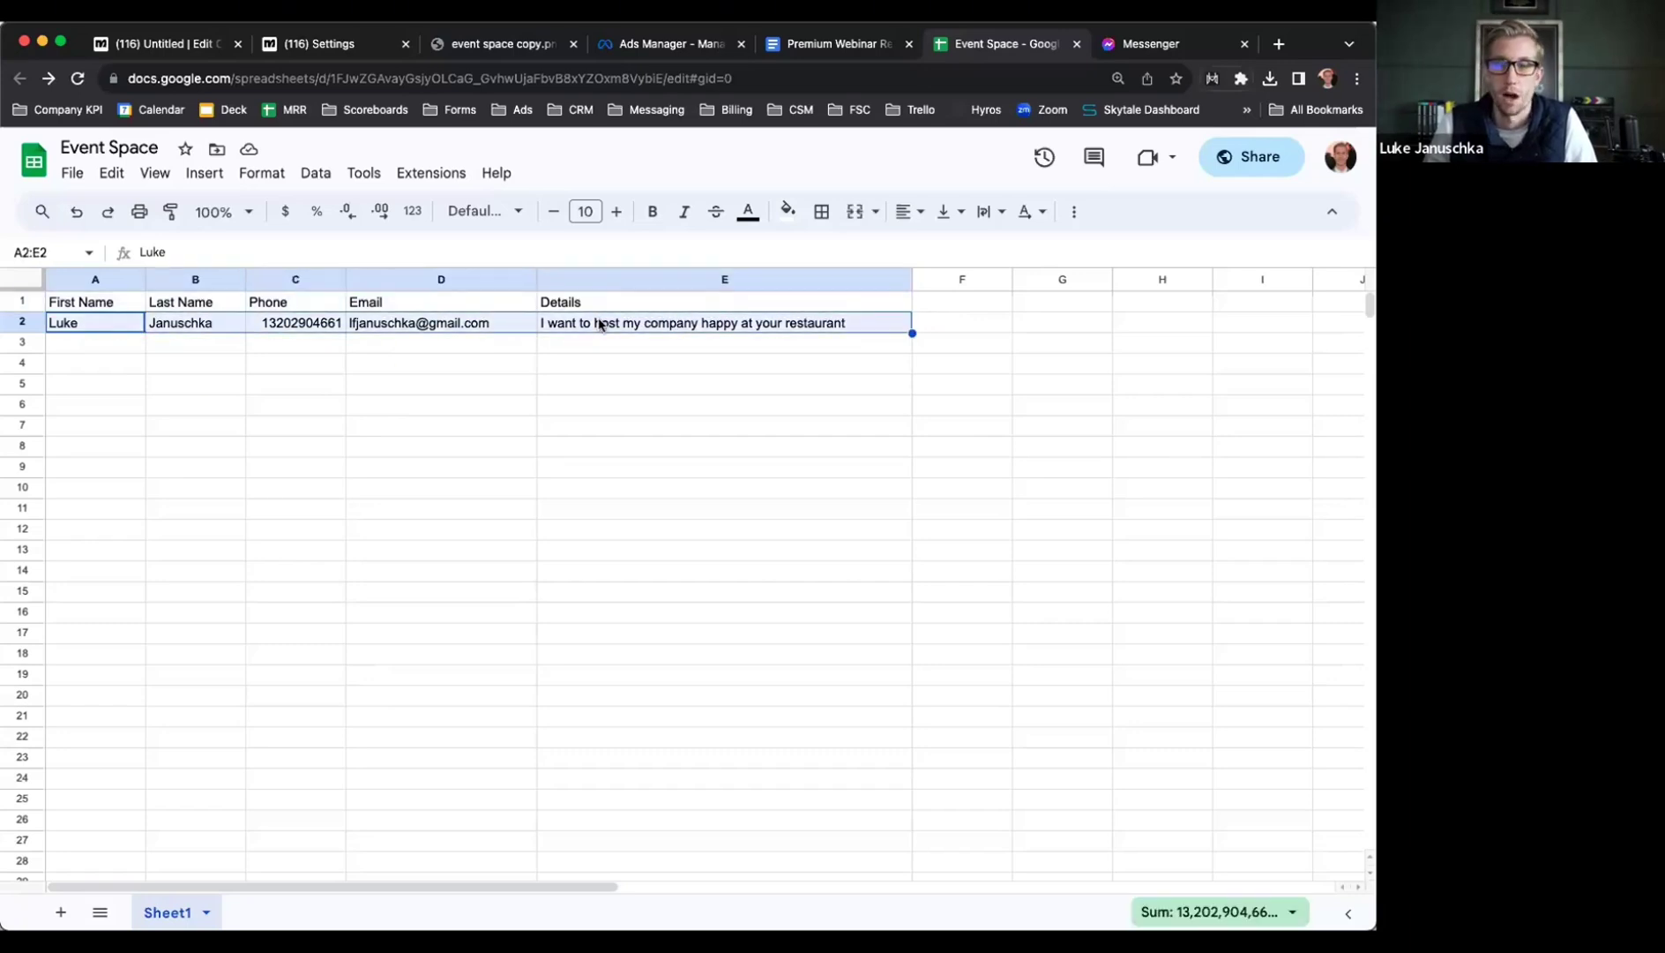
pyautogui.click(601, 324)
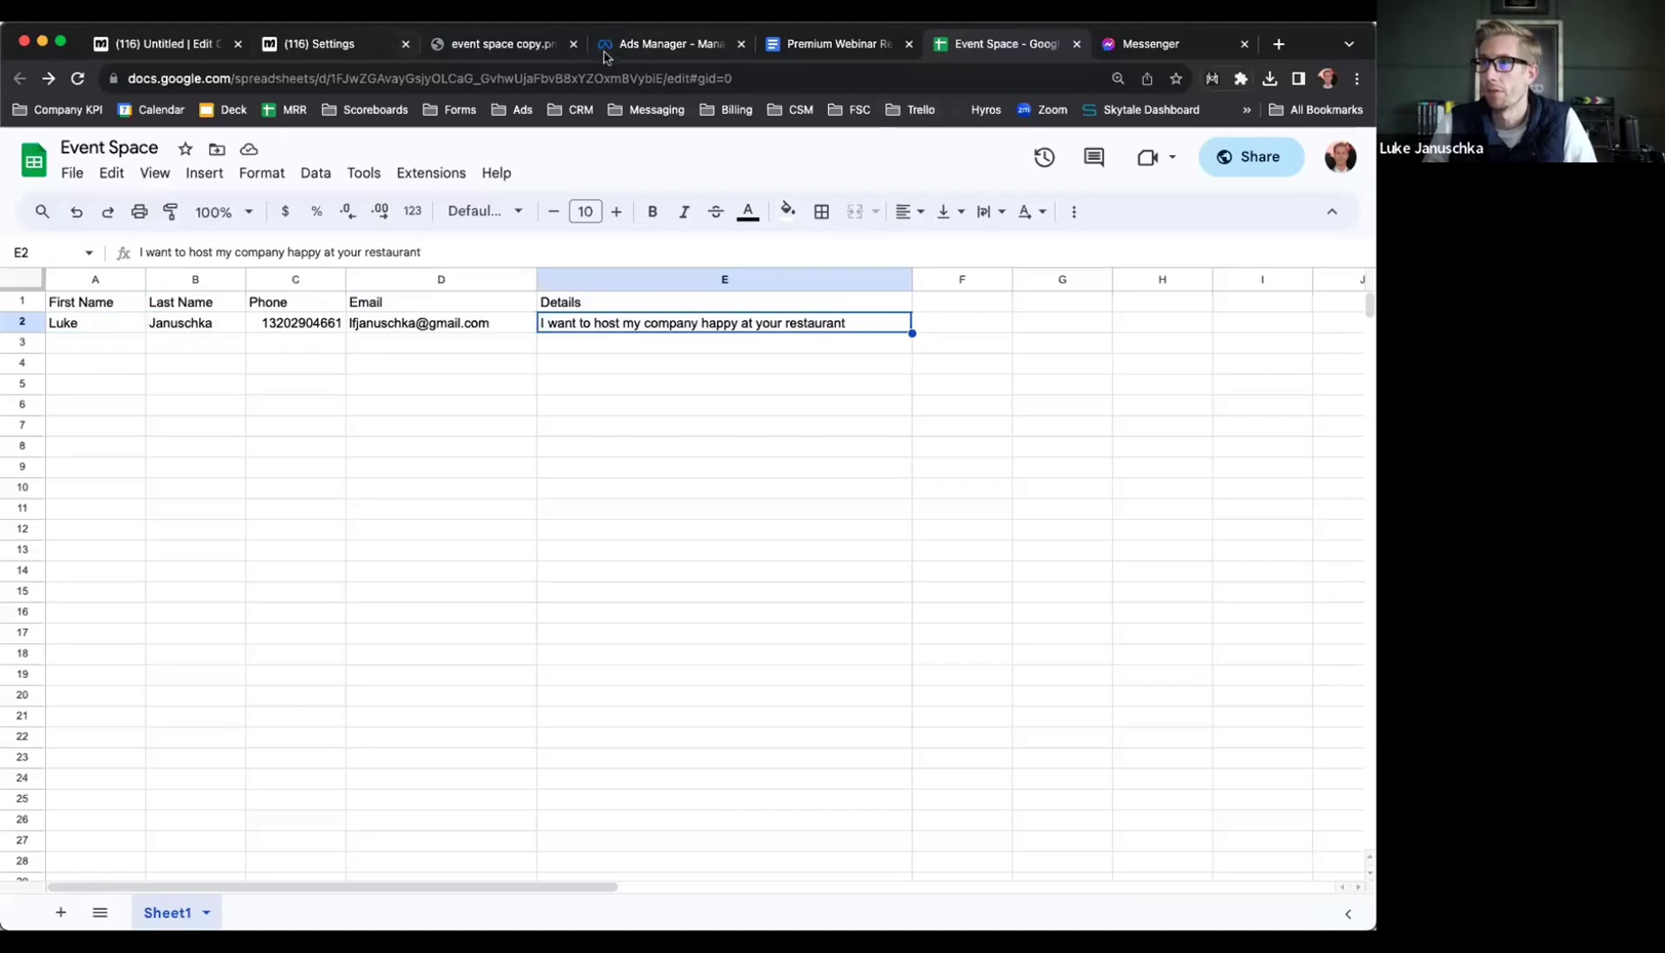
# Highlight the restaurant's call-back phone number in the bot's final Messenger reply
pyautogui.click(1134, 45)
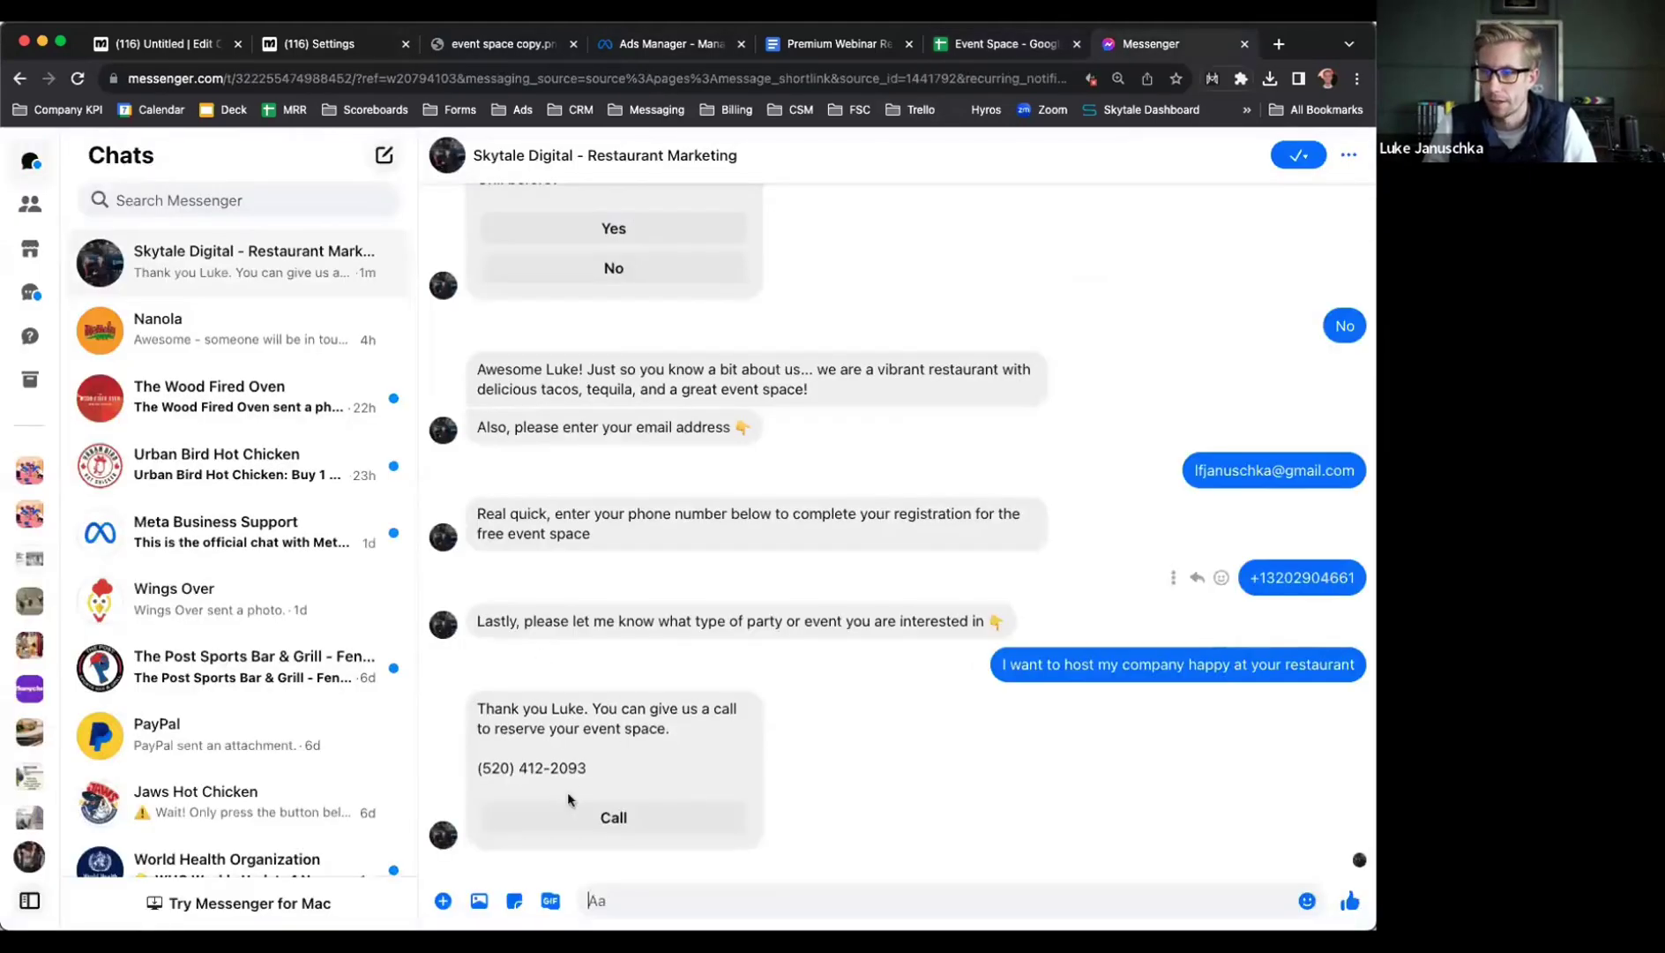
pyautogui.moveTo(478, 767); pyautogui.dragTo(621, 832)
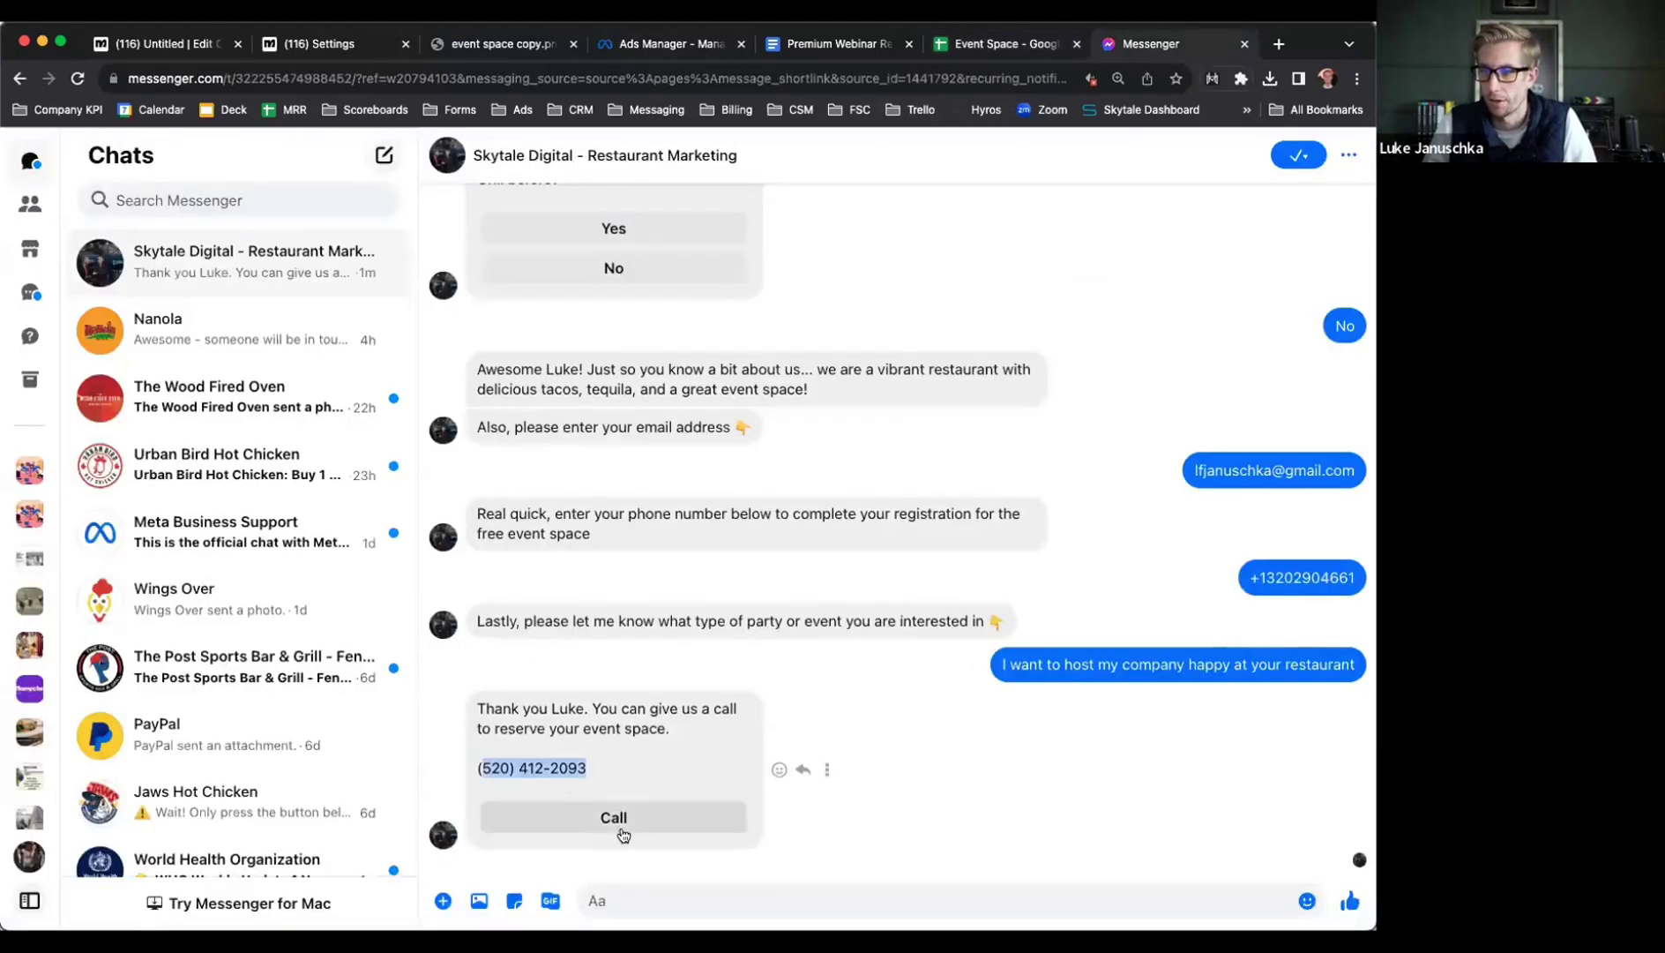
pyautogui.click(617, 708)
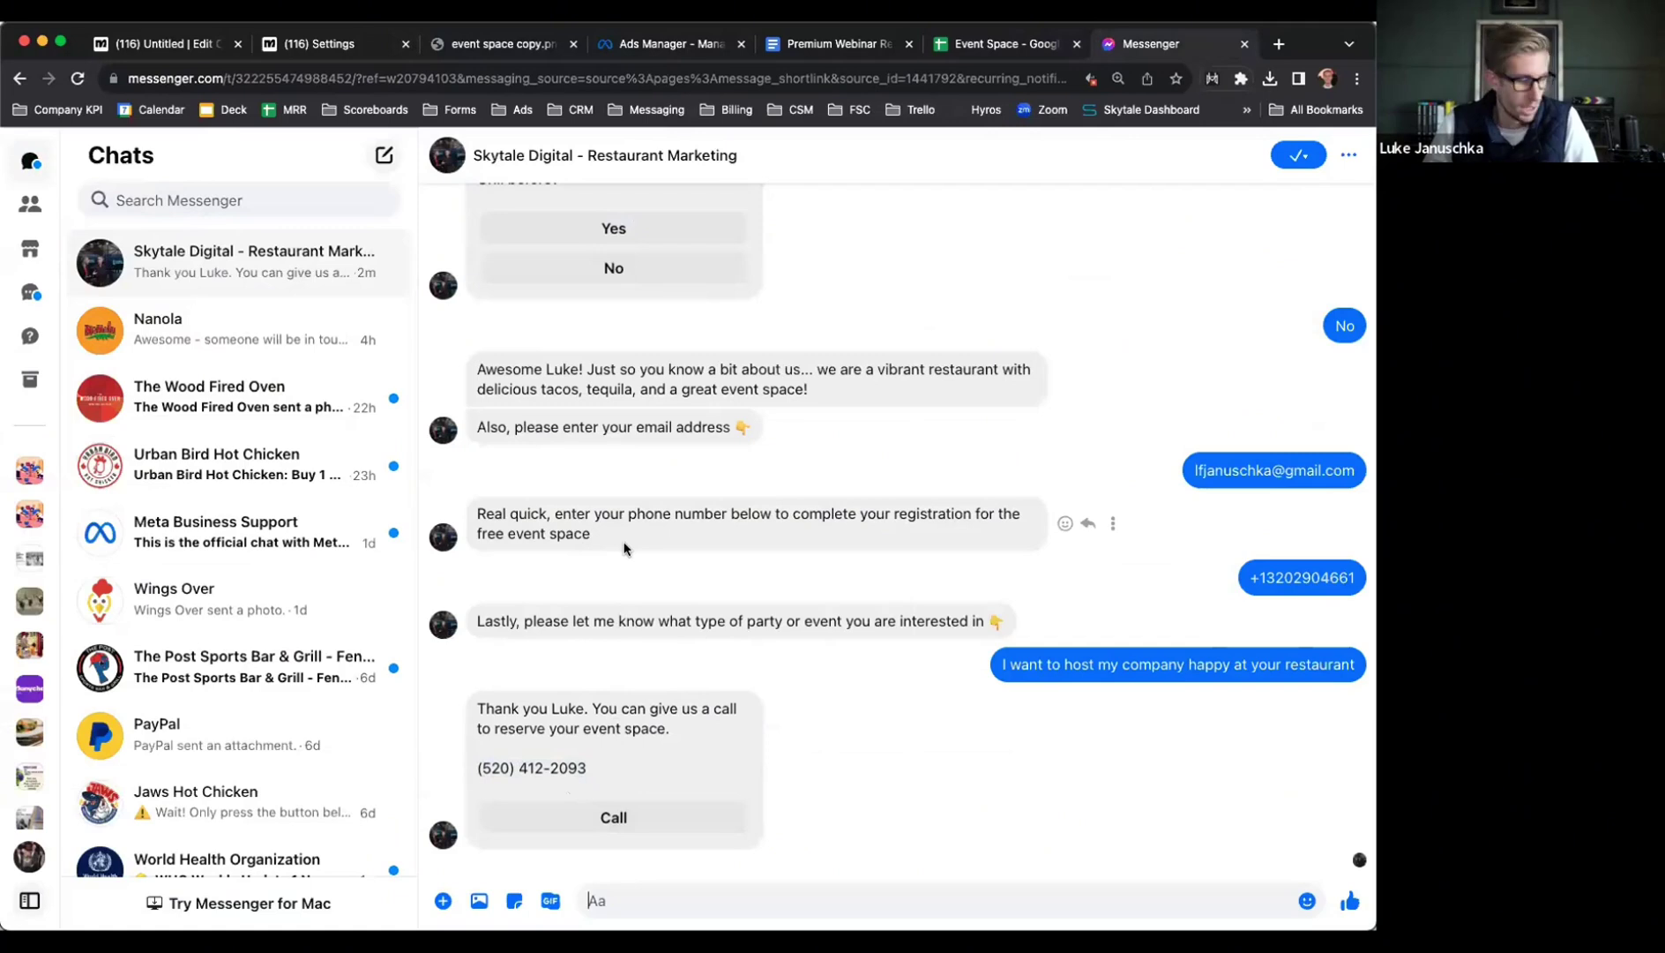
pyautogui.click(497, 46)
# Show the 'event space copy.png' FREE EVENT SPACE ad mockup in Chrome
pyautogui.click(666, 423)
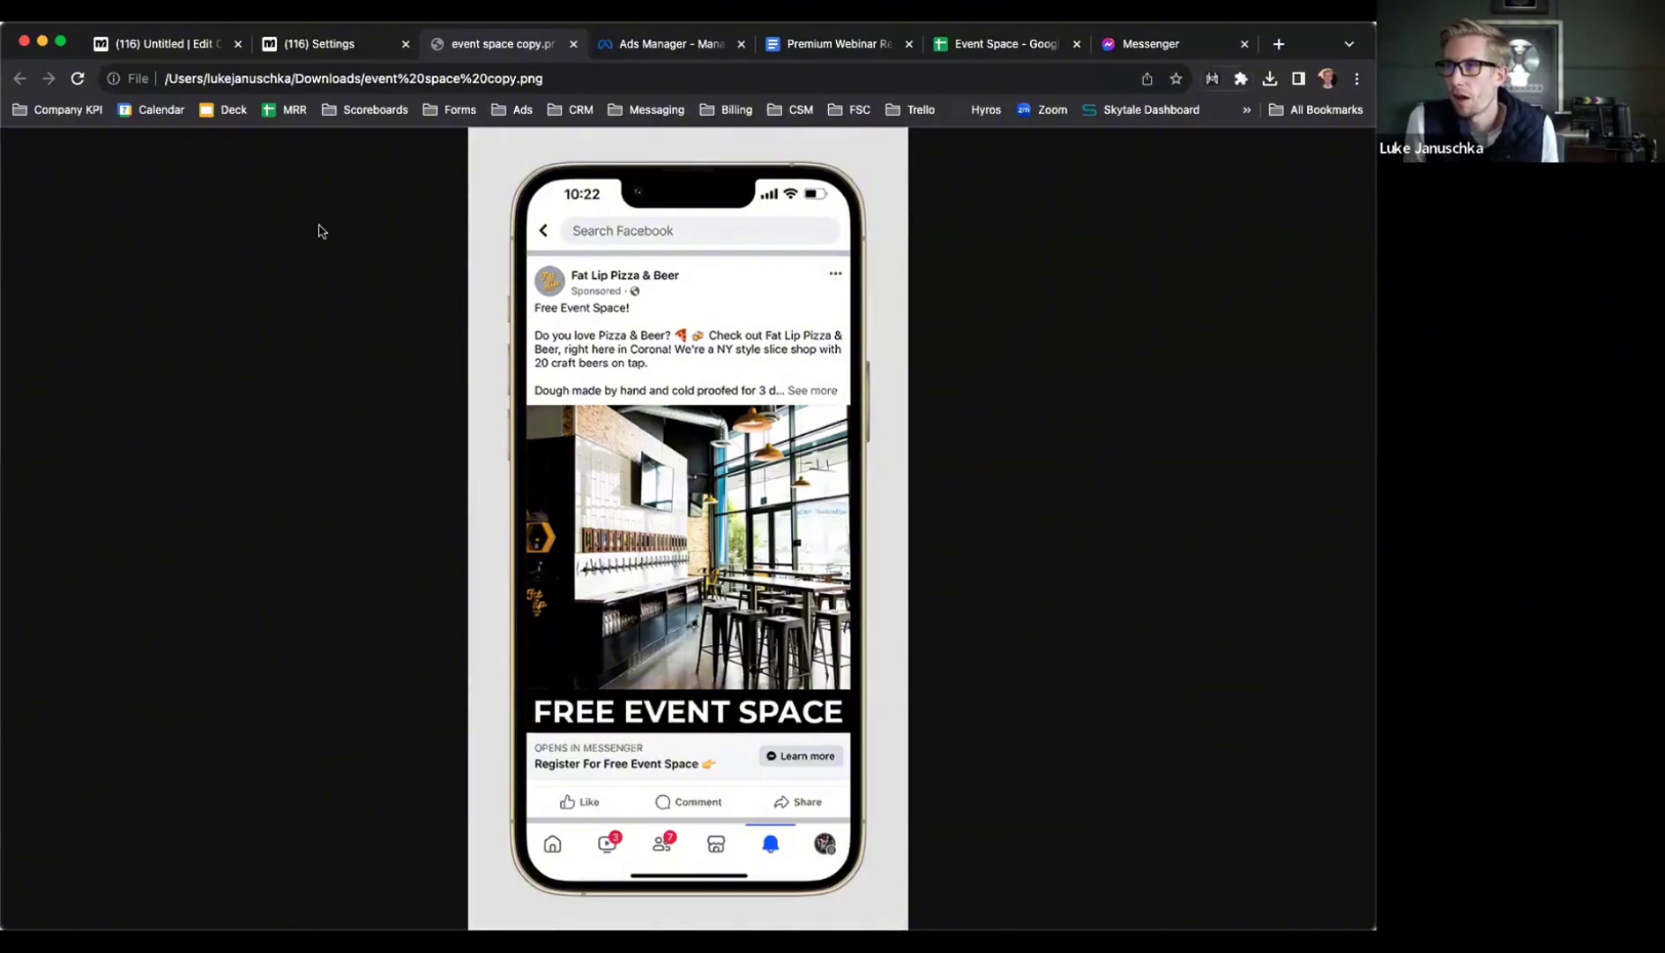
# Open the Premium Webinar Recordings doc and place the cursor at the end of 'TikTok Ads'
pyautogui.click(812, 51)
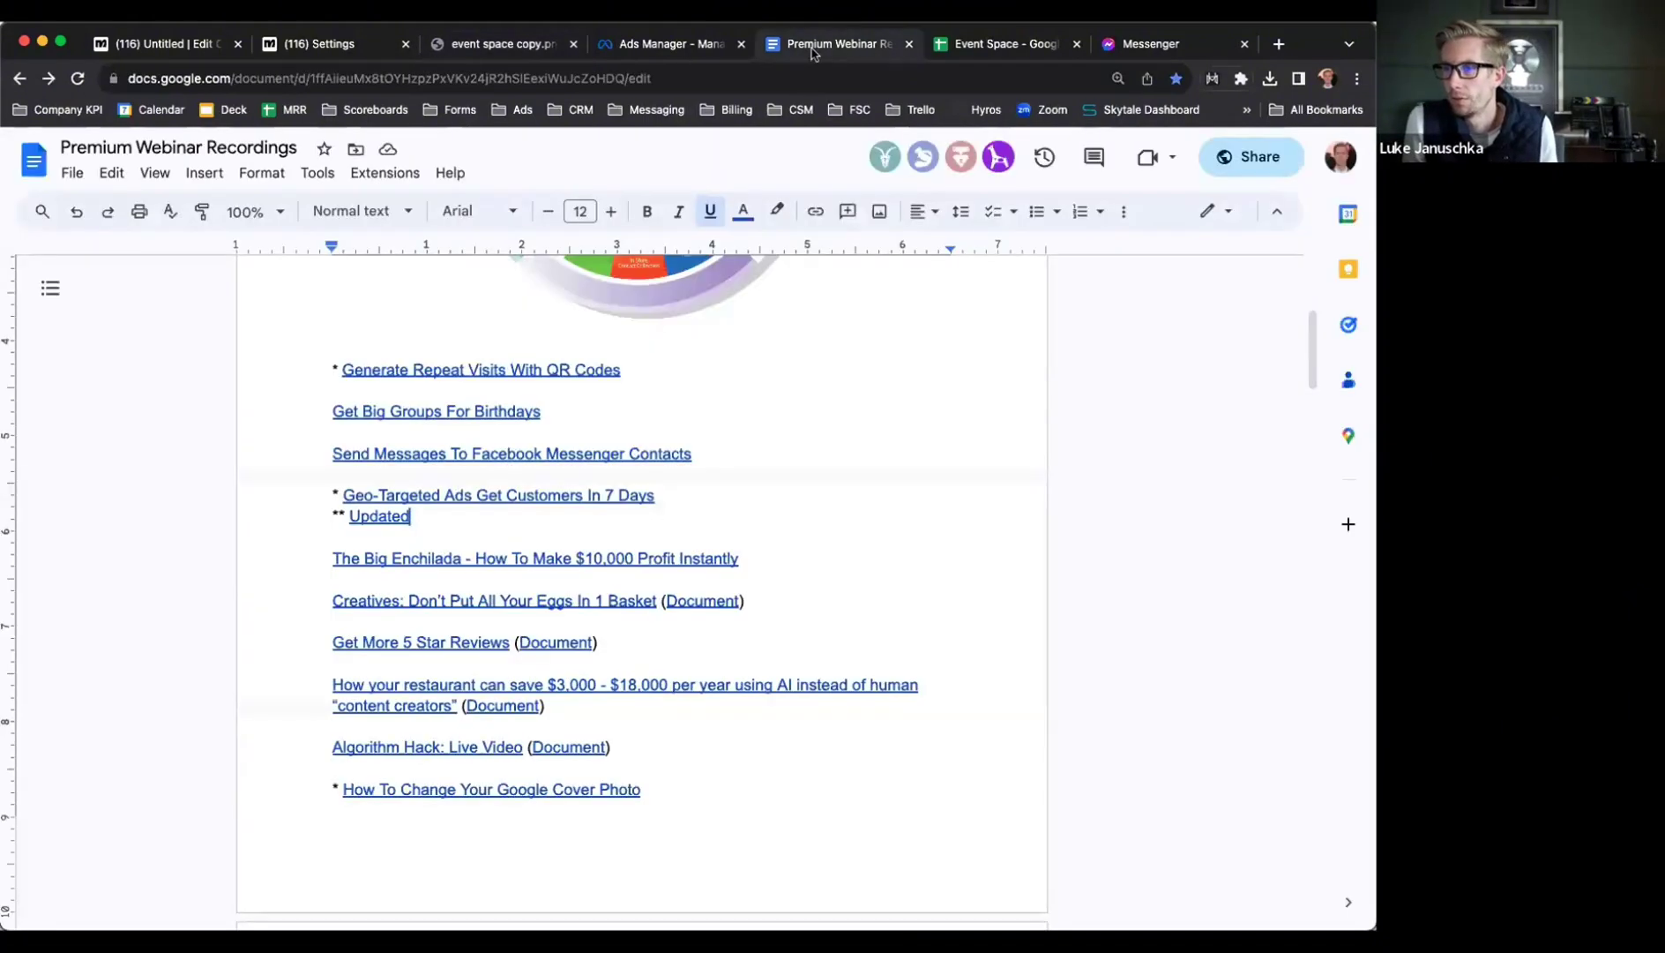
pyautogui.scroll(-4, 595, 755)
pyautogui.scroll(-15, 596, 755)
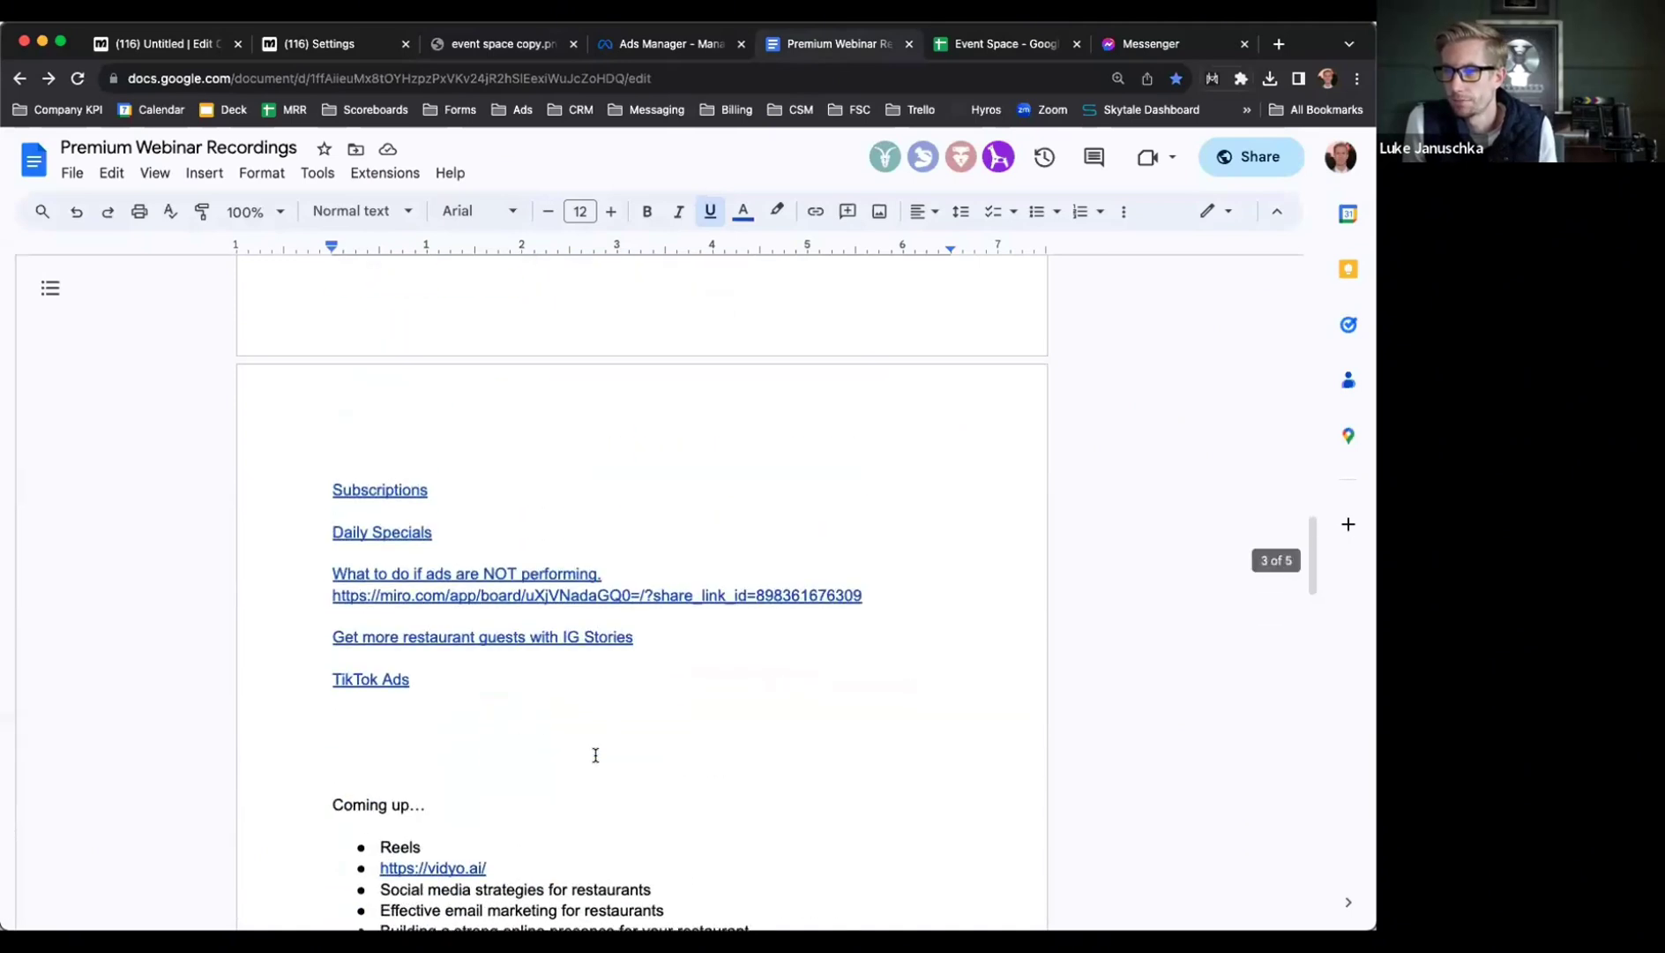
pyautogui.scroll(1, 595, 755)
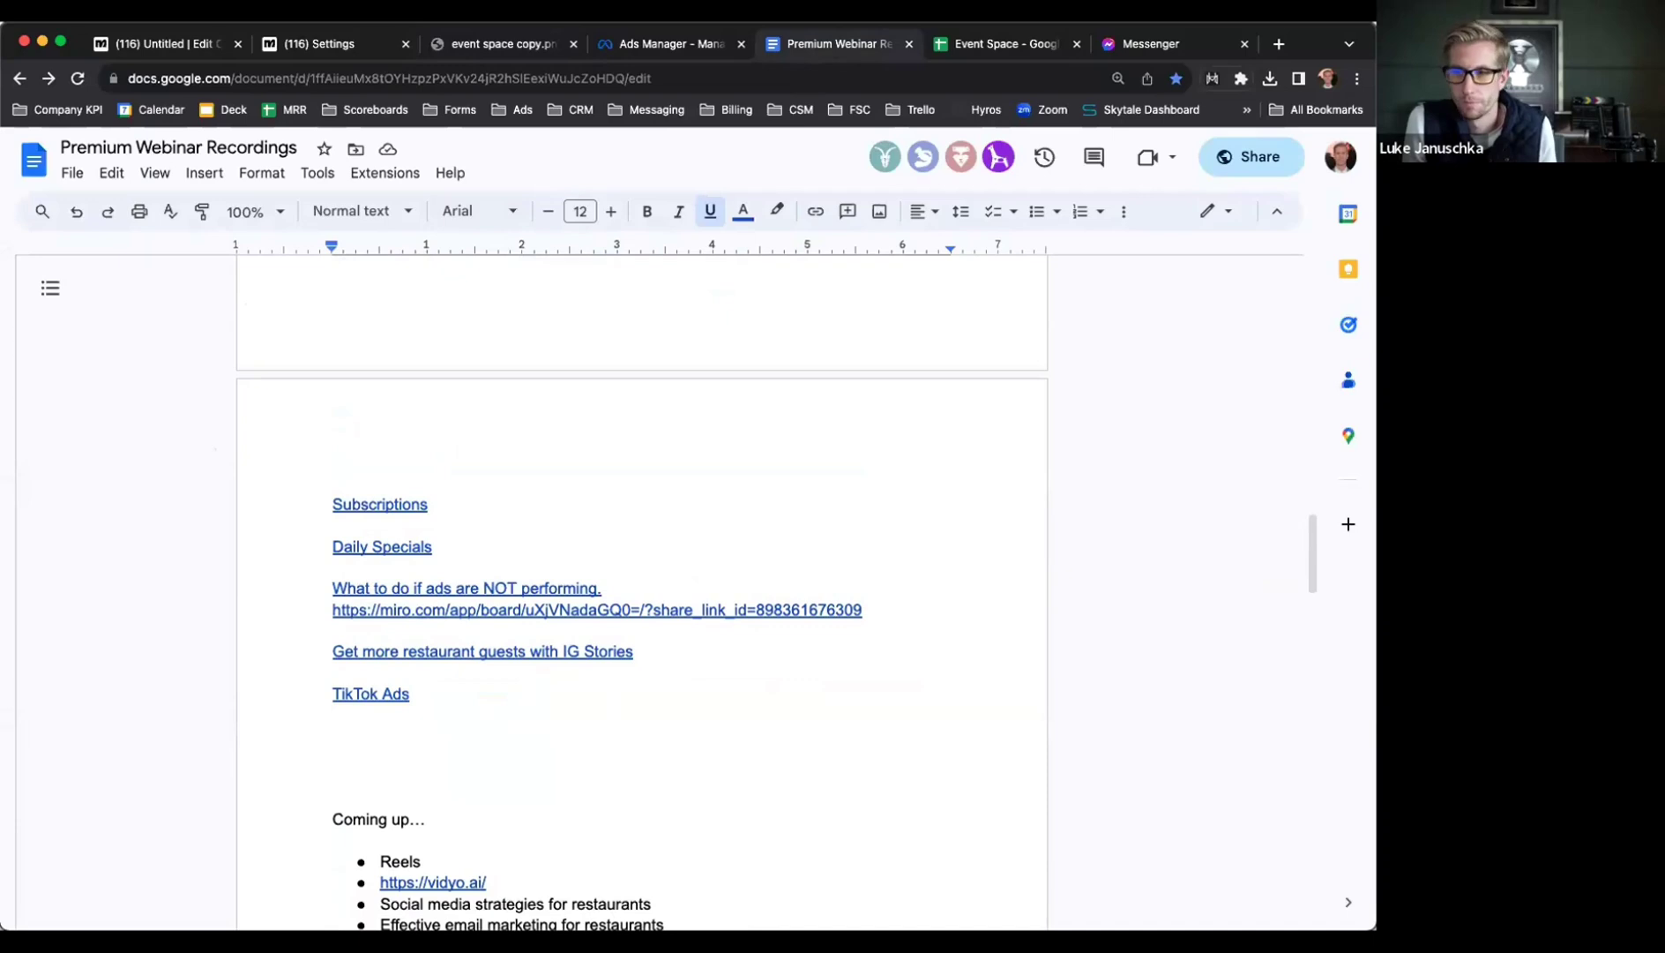
pyautogui.click(454, 686)
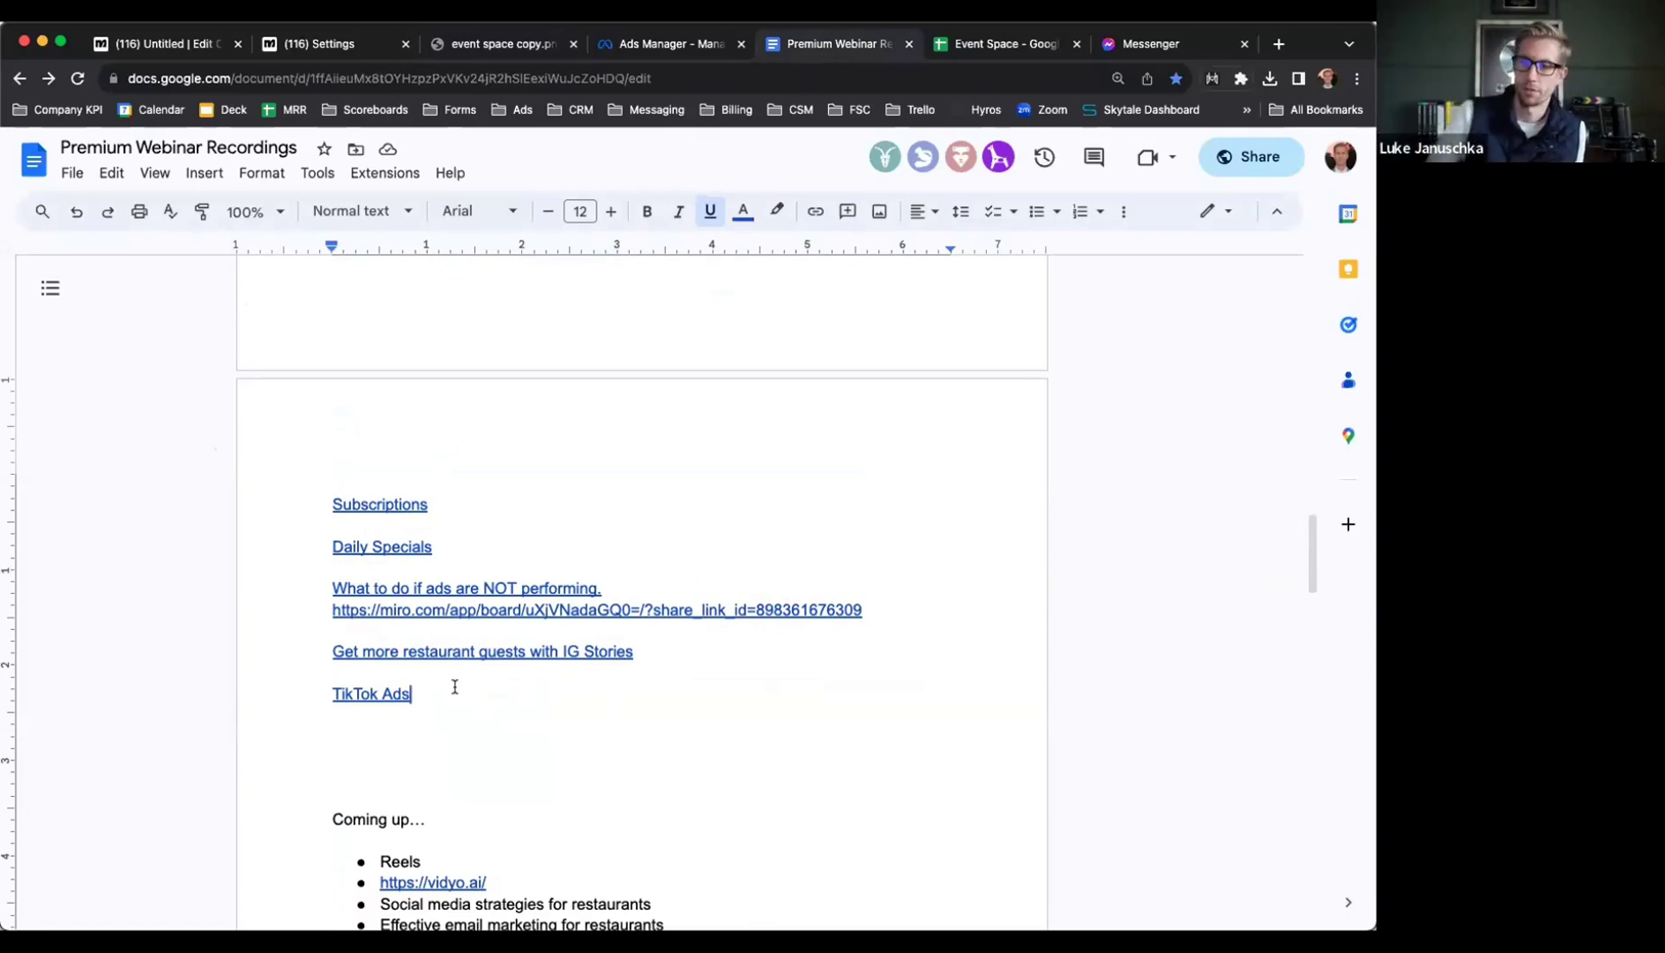
# Add 'Event Space and Private Party Ads' on a new line below TikTok Ads
pyautogui.press('Return')
pyautogui.press('Return')
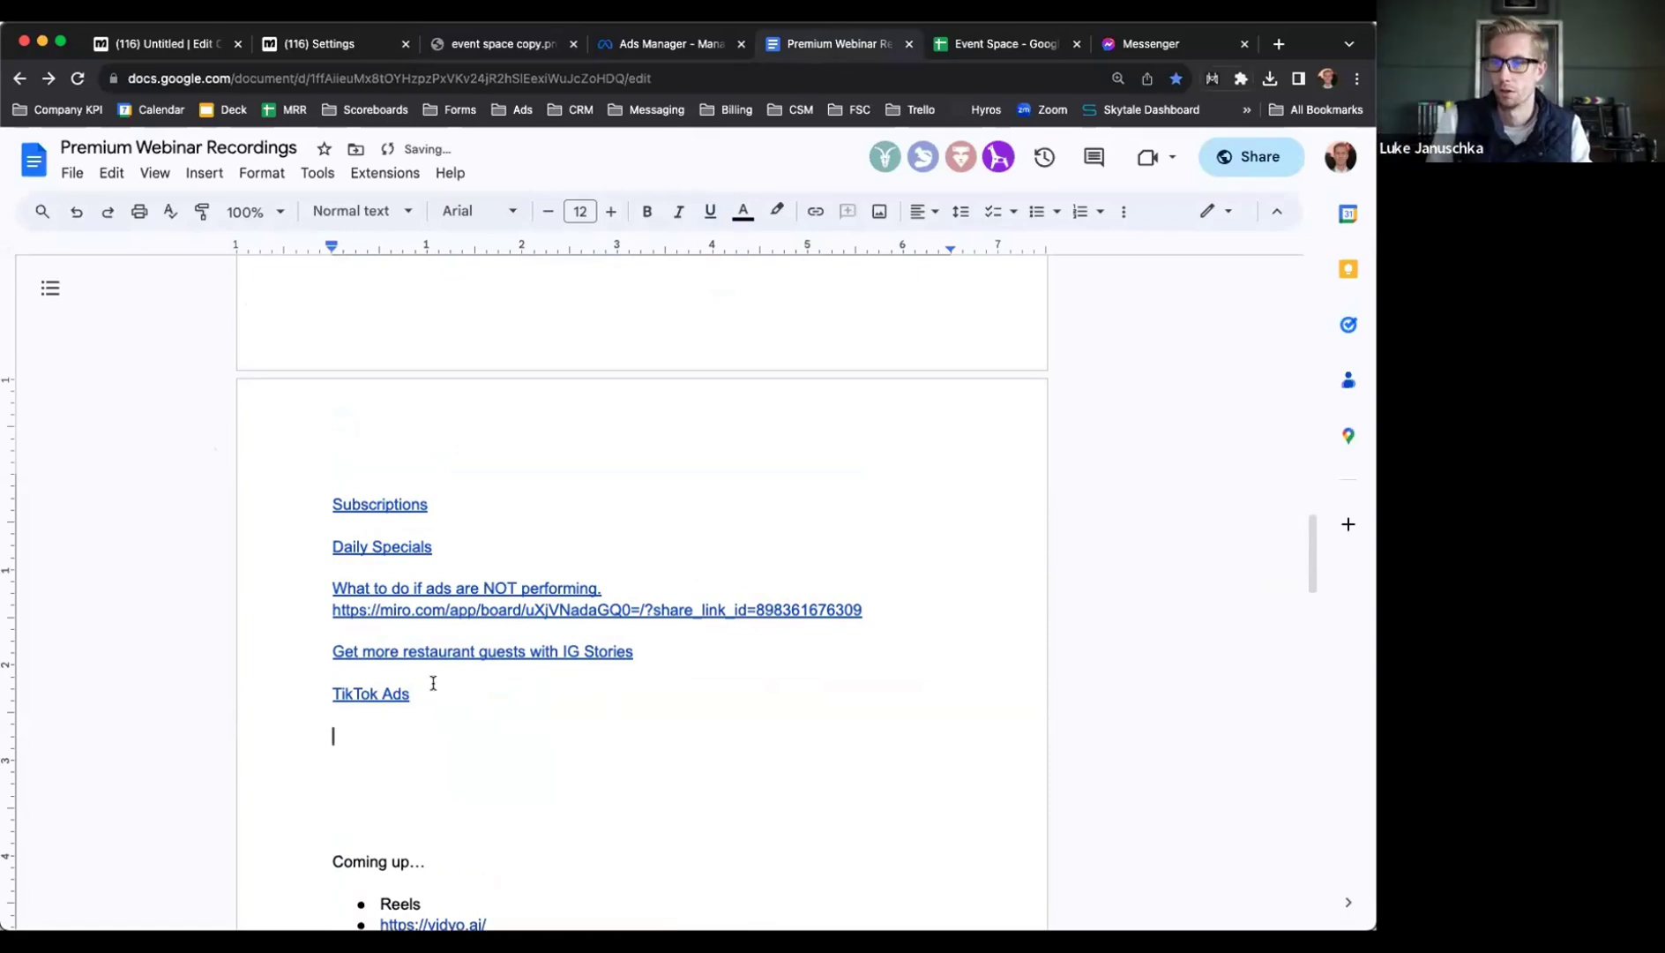
pyautogui.write('Event Space ')
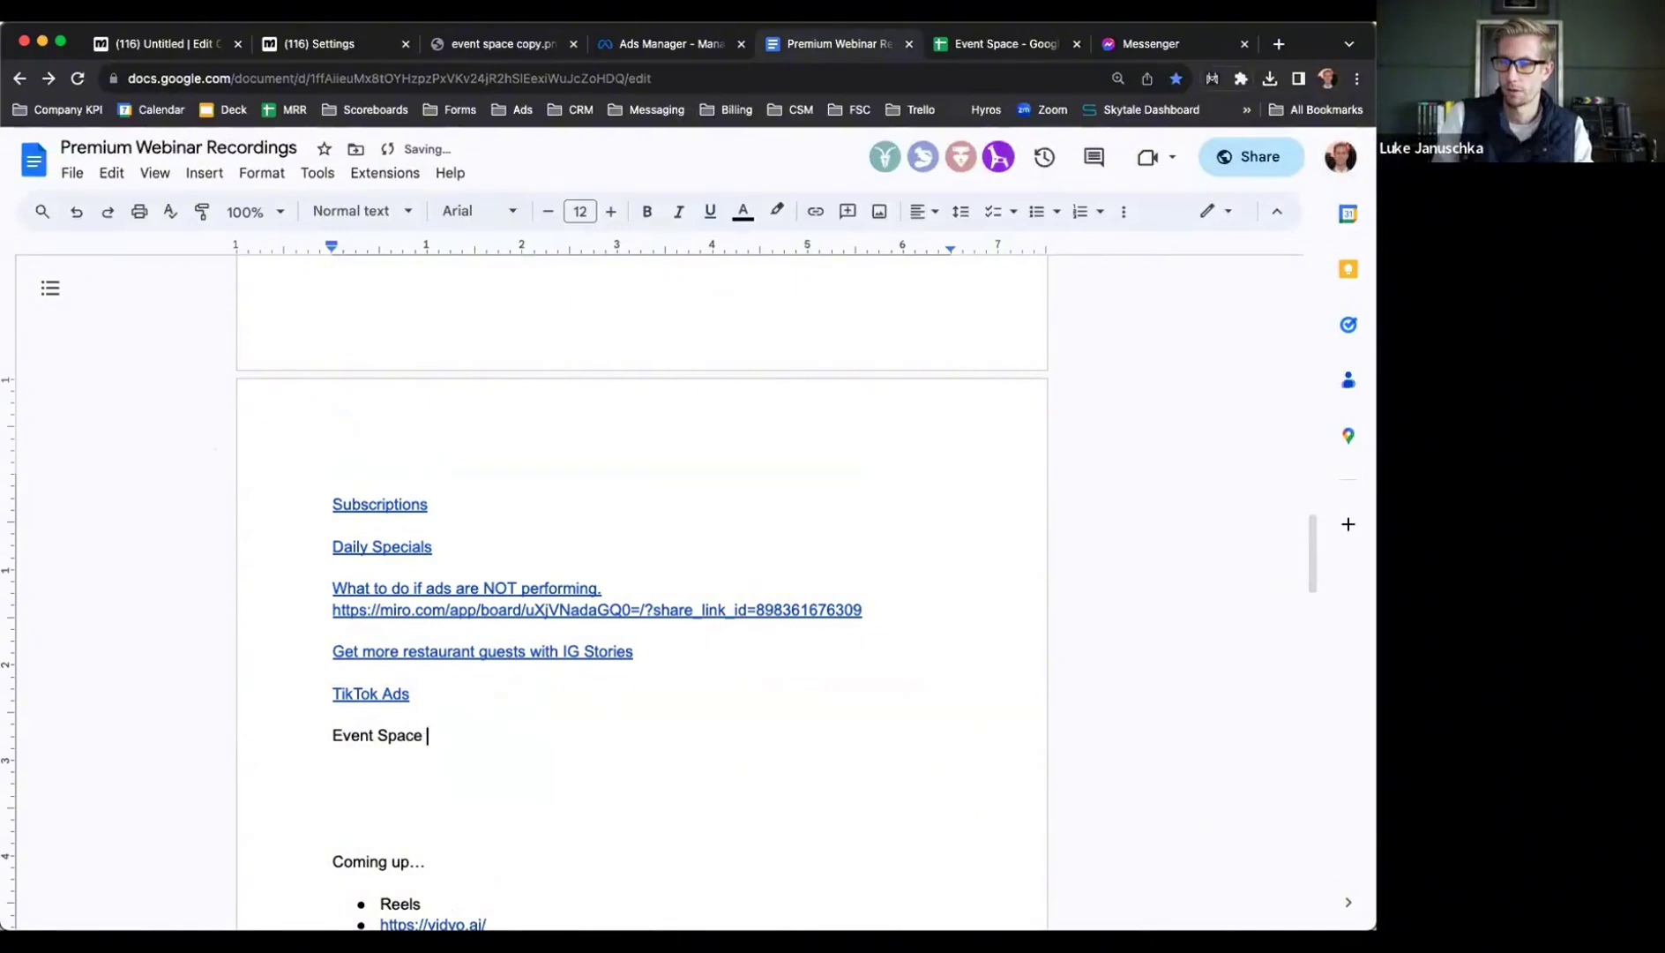
pyautogui.write('and Private Party Ads')
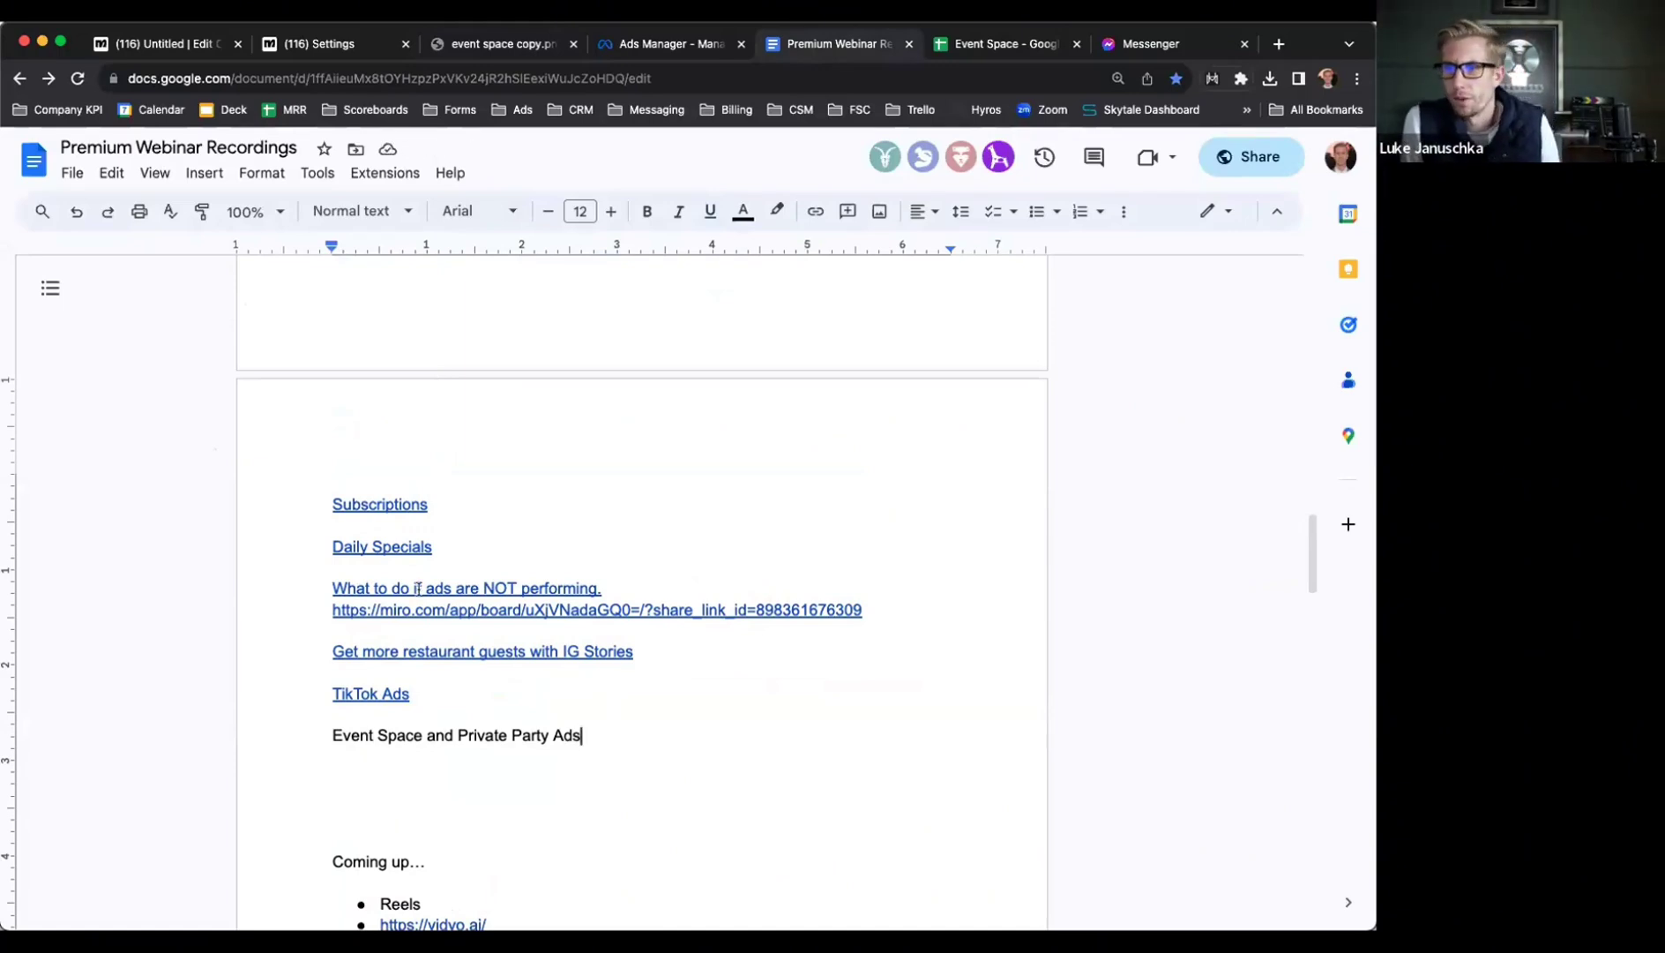
pyautogui.scroll(1, 418, 589)
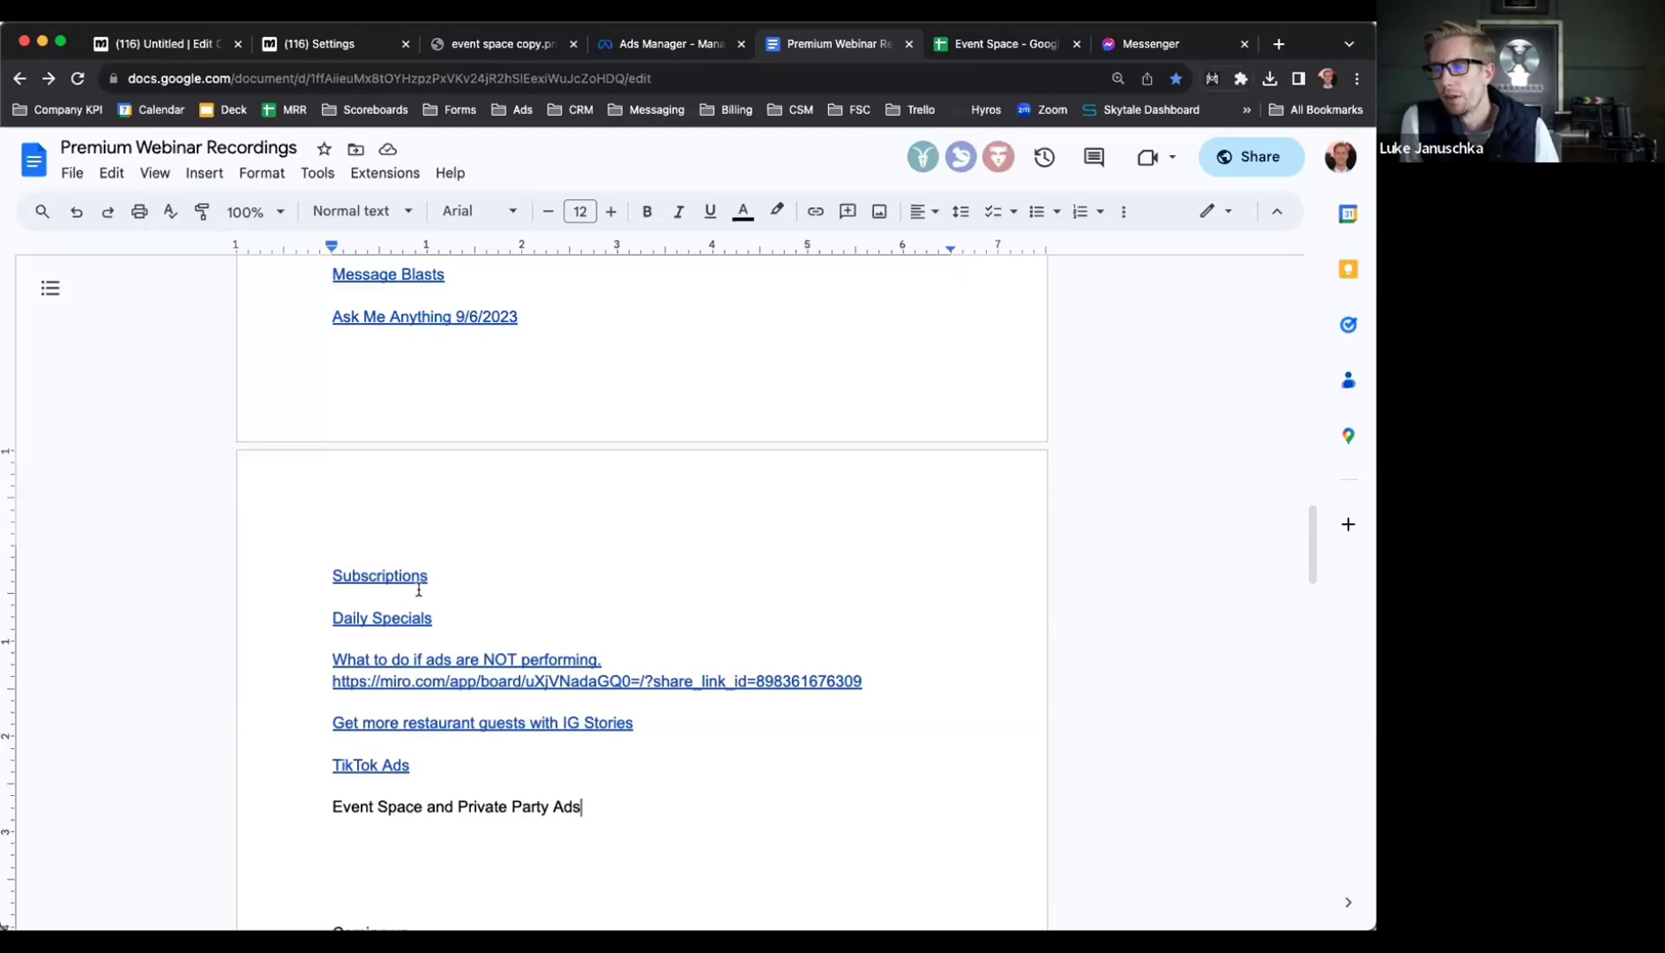
pyautogui.click(471, 759)
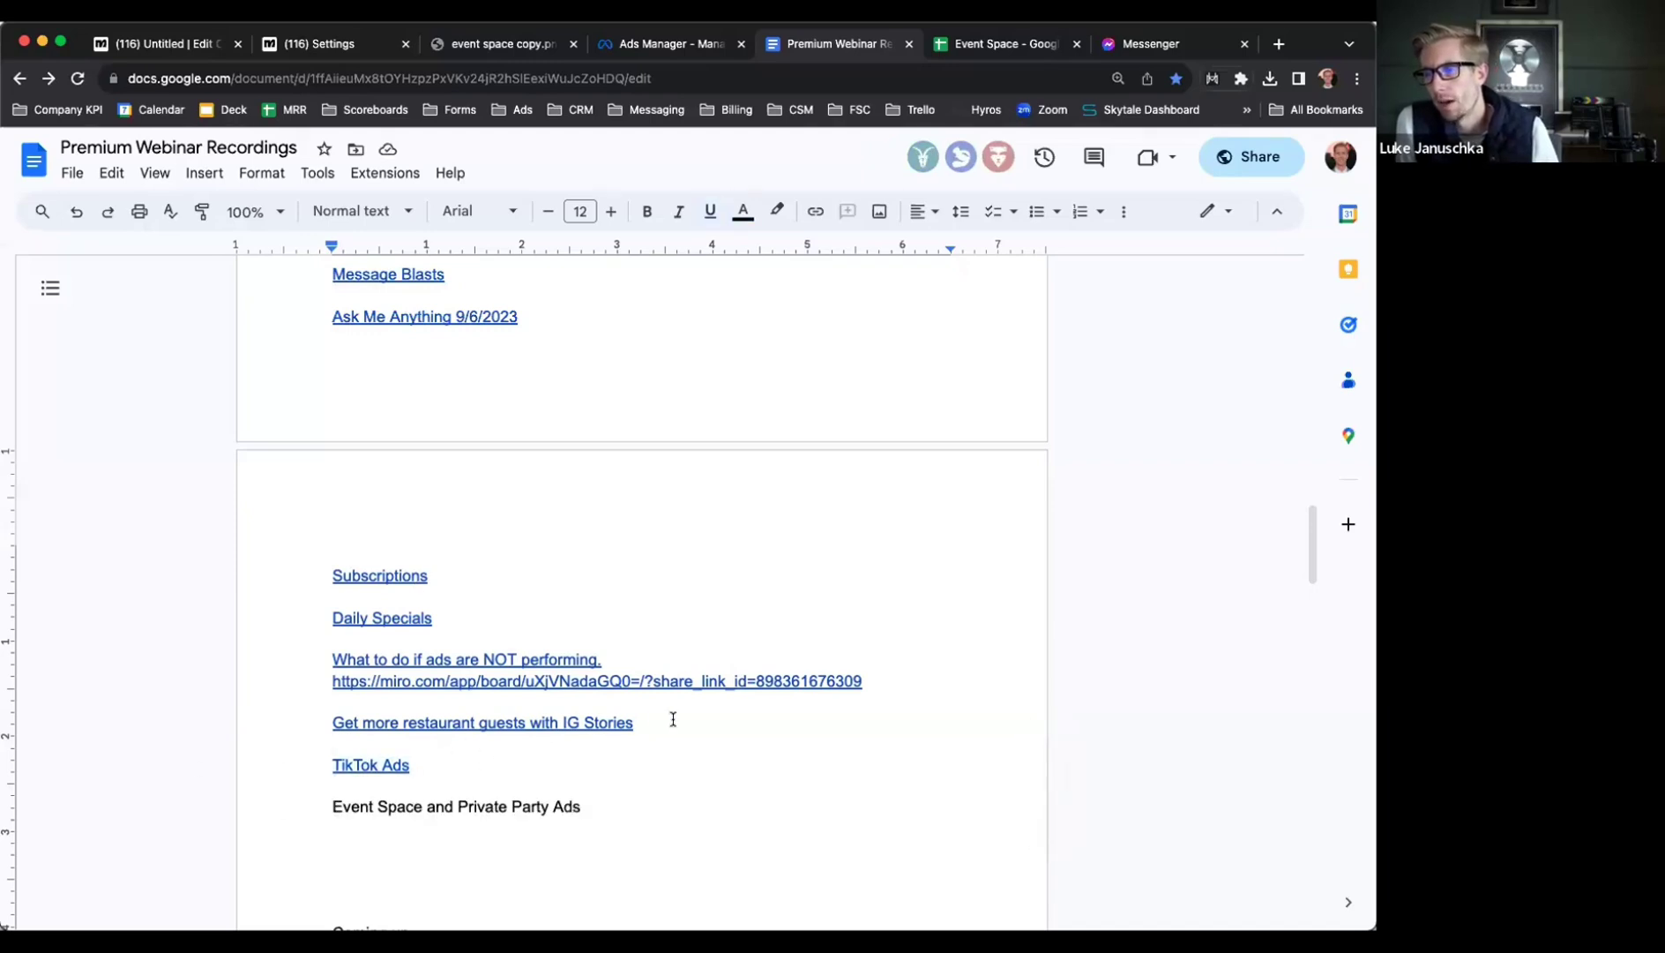
pyautogui.moveTo(670, 719); pyautogui.dragTo(118, 725)
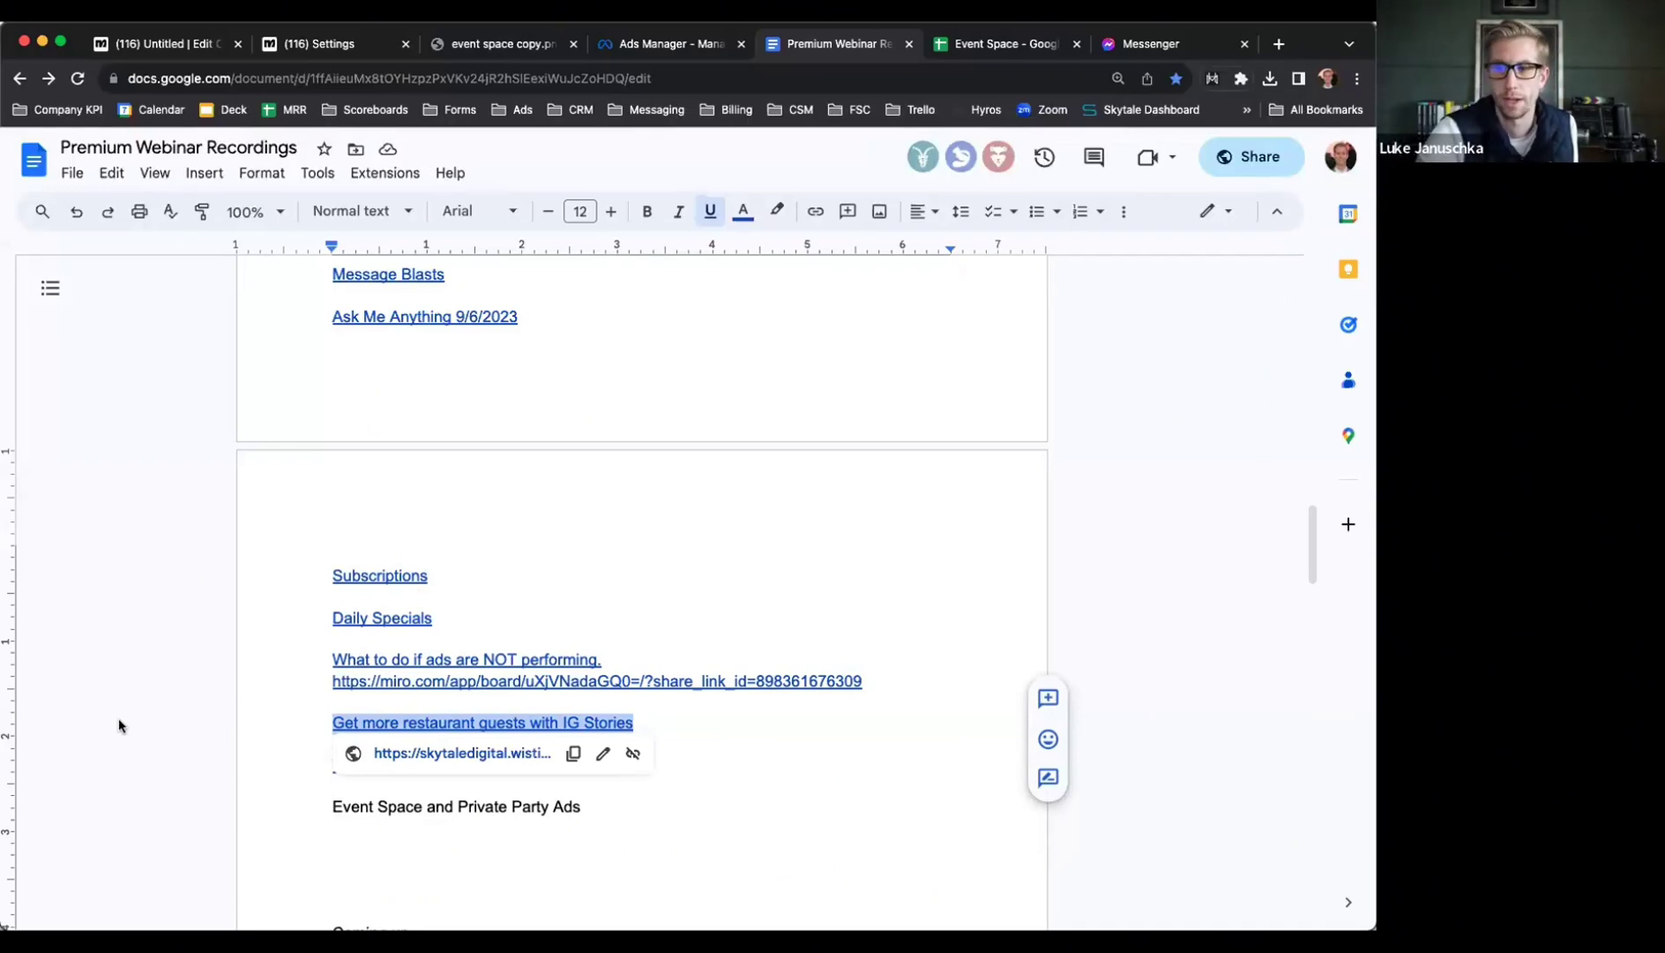
pyautogui.moveTo(642, 723); pyautogui.dragTo(235, 731)
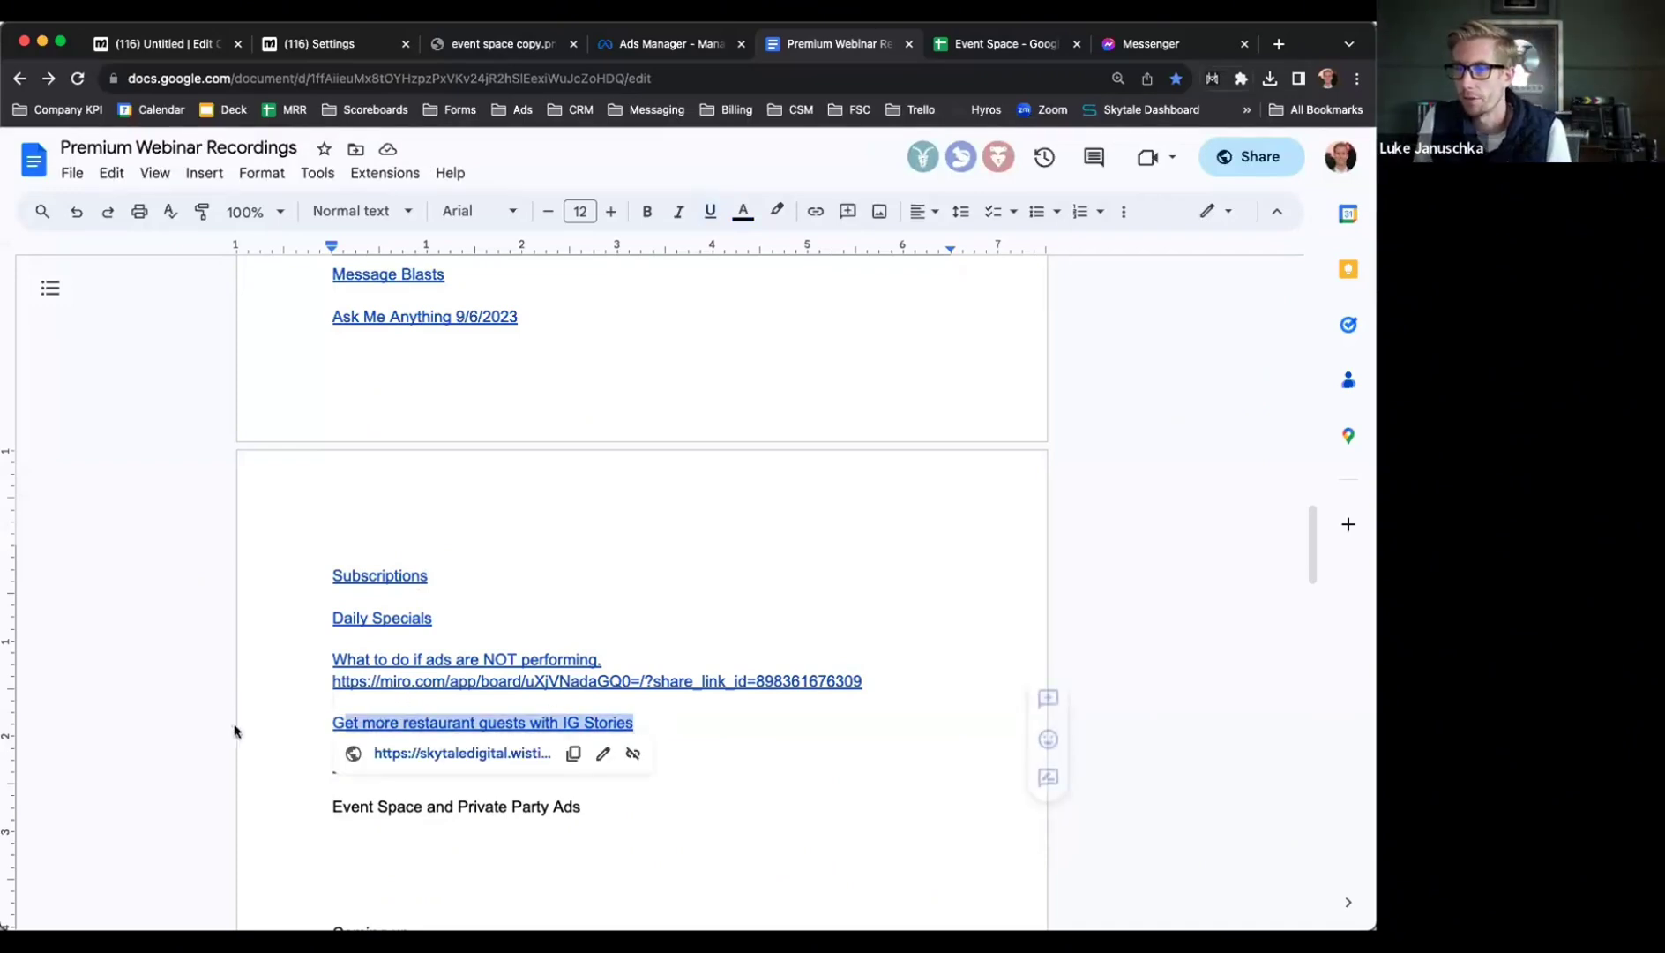
pyautogui.click(354, 705)
pyautogui.click(658, 724)
pyautogui.moveTo(659, 724); pyautogui.dragTo(194, 714)
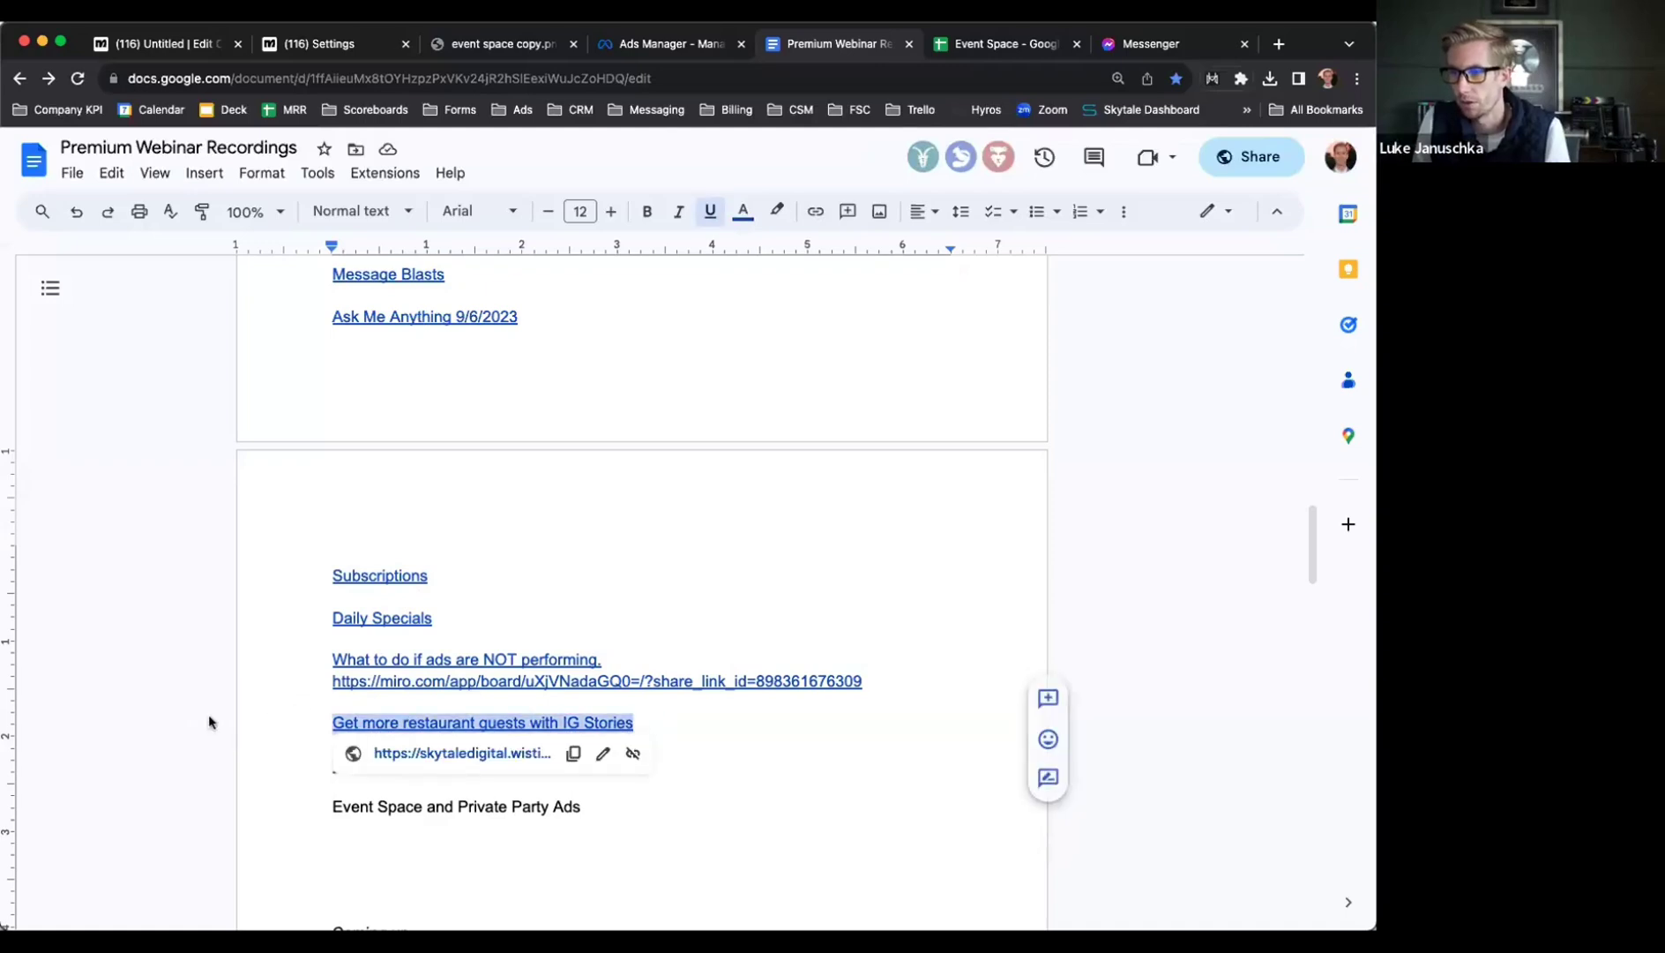
pyautogui.click(347, 705)
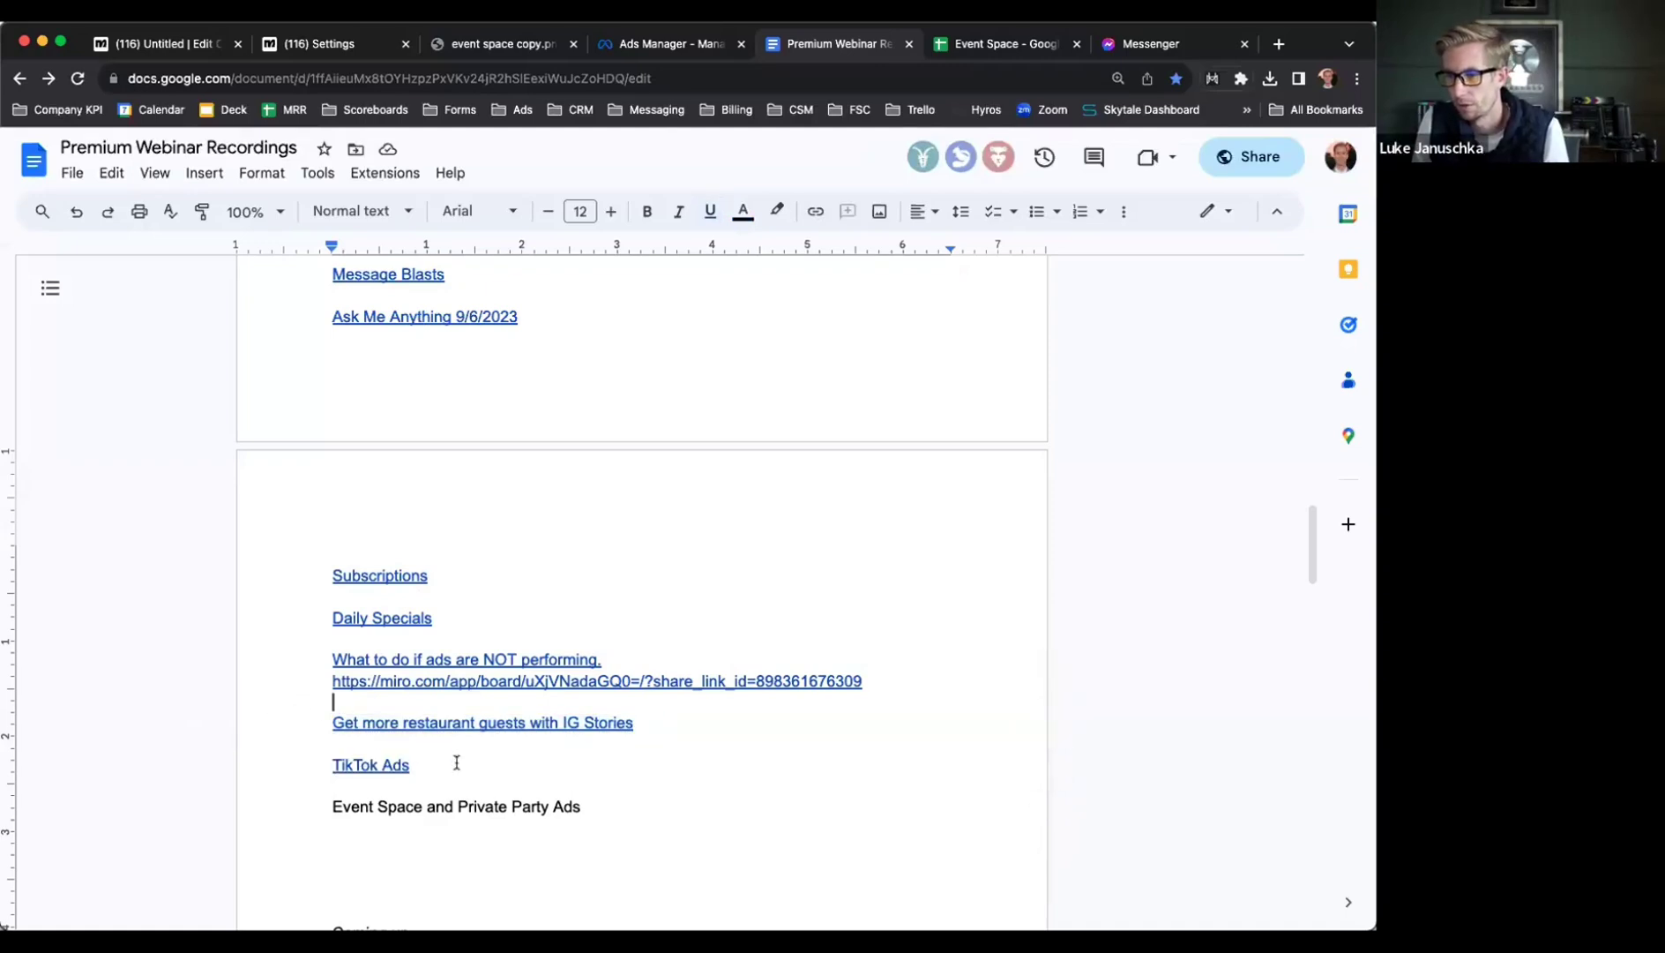
pyautogui.moveTo(653, 723); pyautogui.dragTo(210, 727)
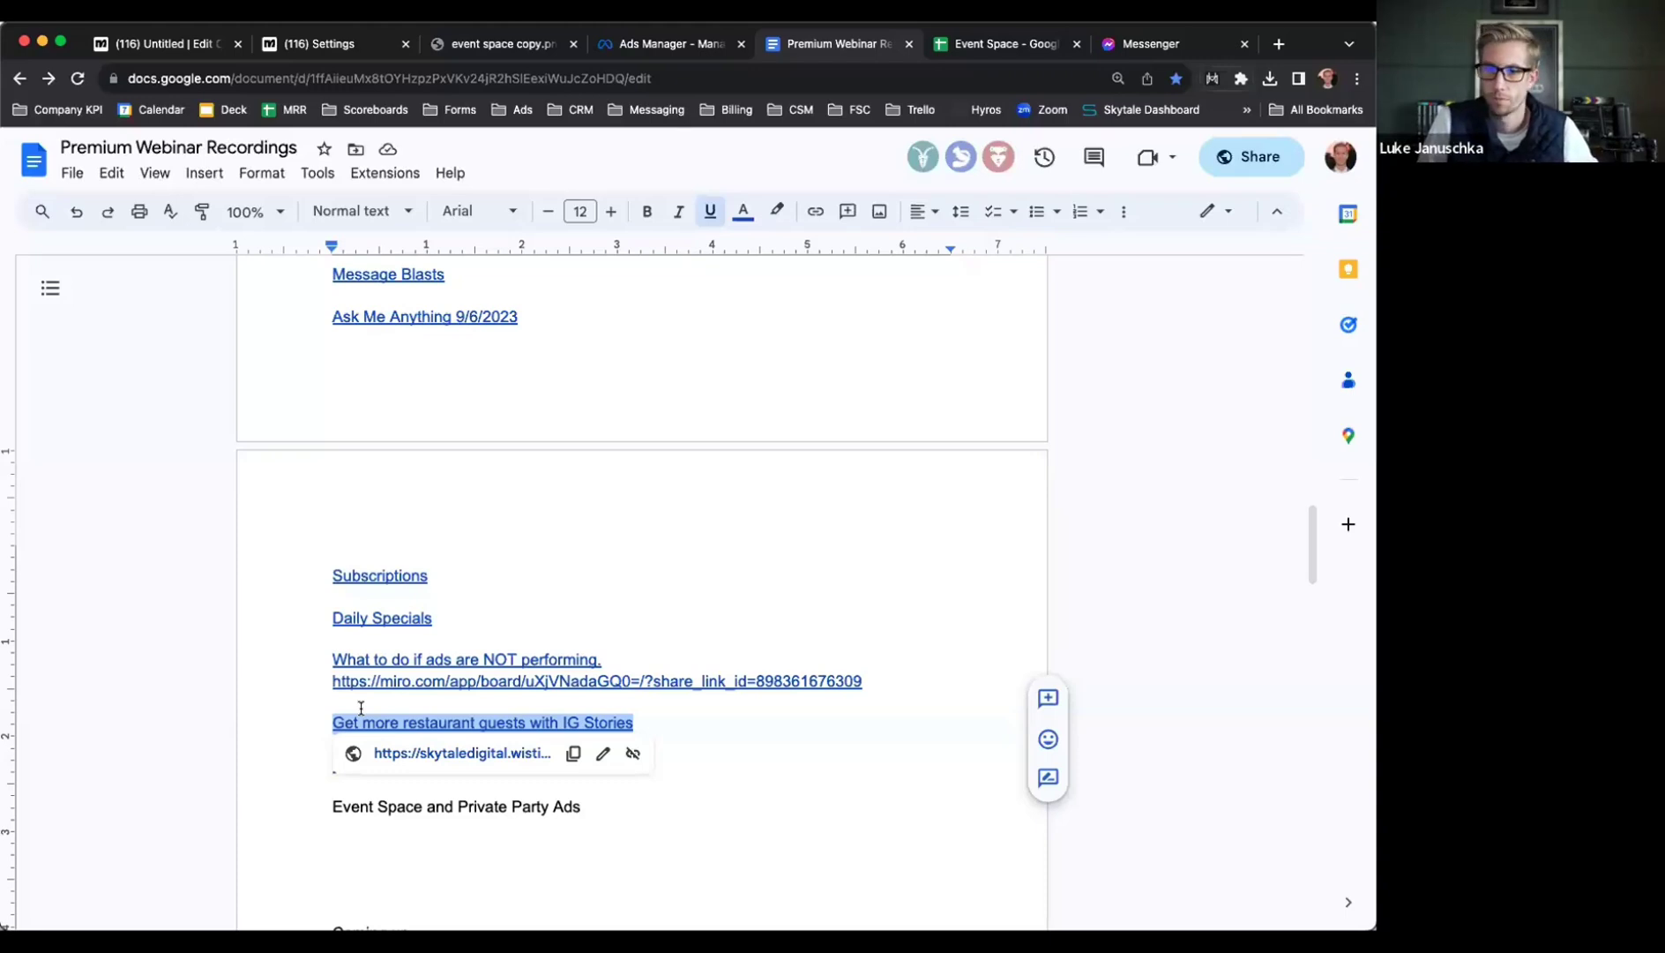
pyautogui.click(361, 708)
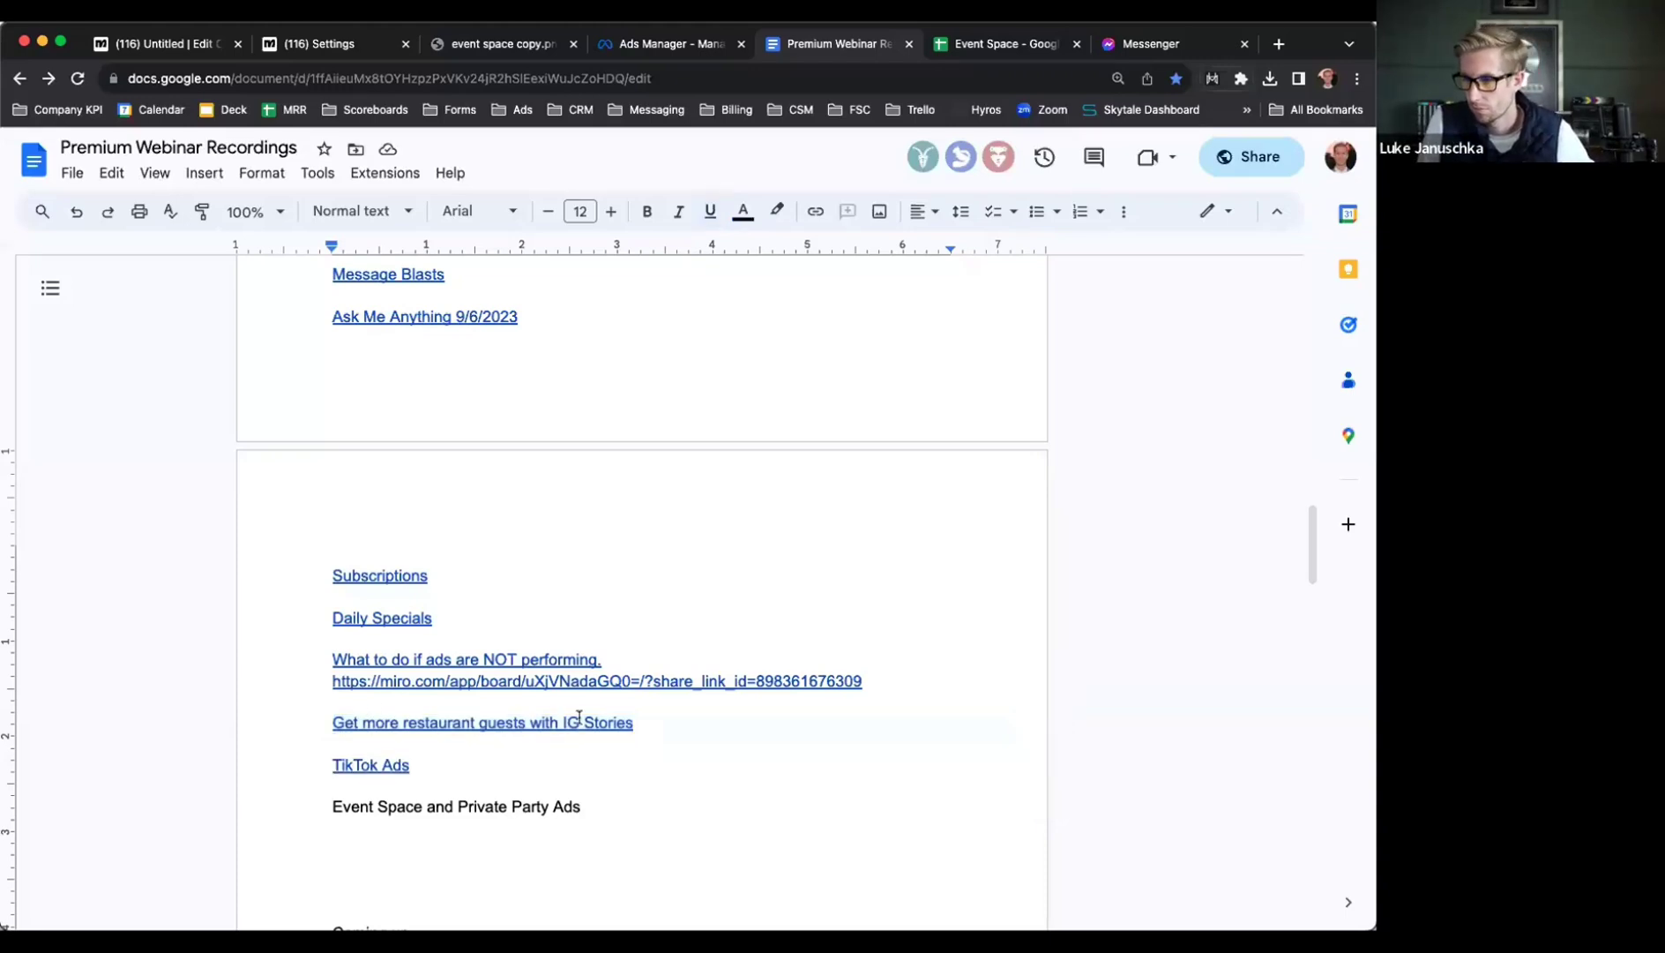
pyautogui.doubleClick(649, 717)
pyautogui.click(615, 806)
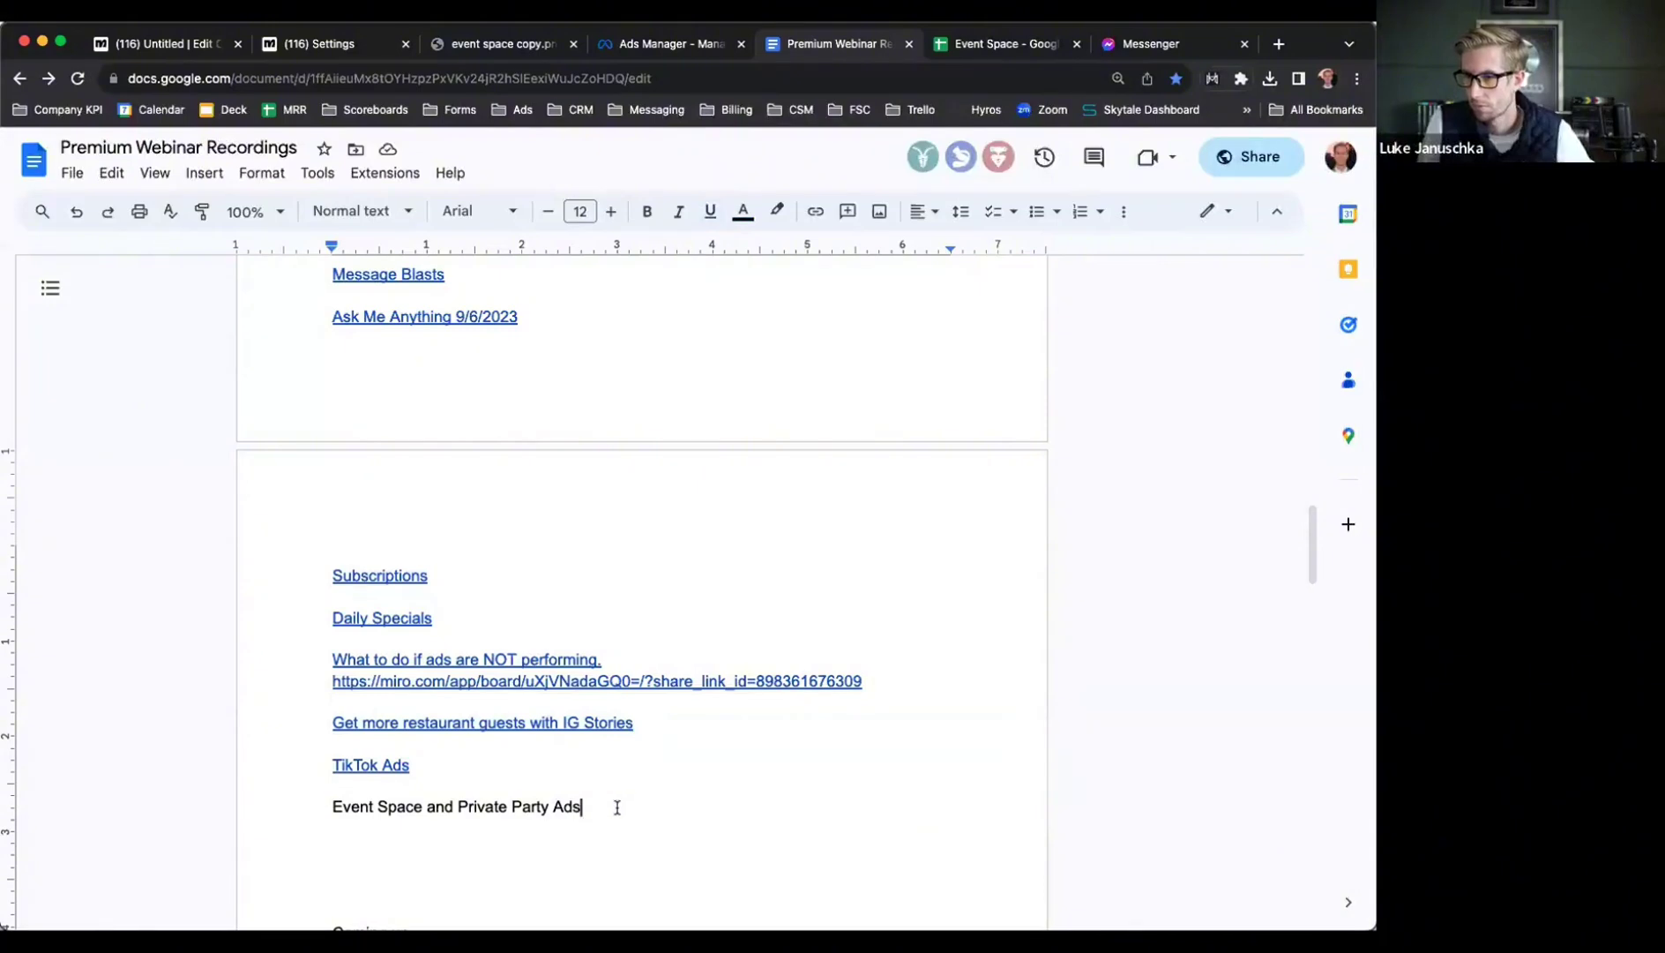
pyautogui.scroll(-3, 617, 807)
pyautogui.scroll(3, 617, 805)
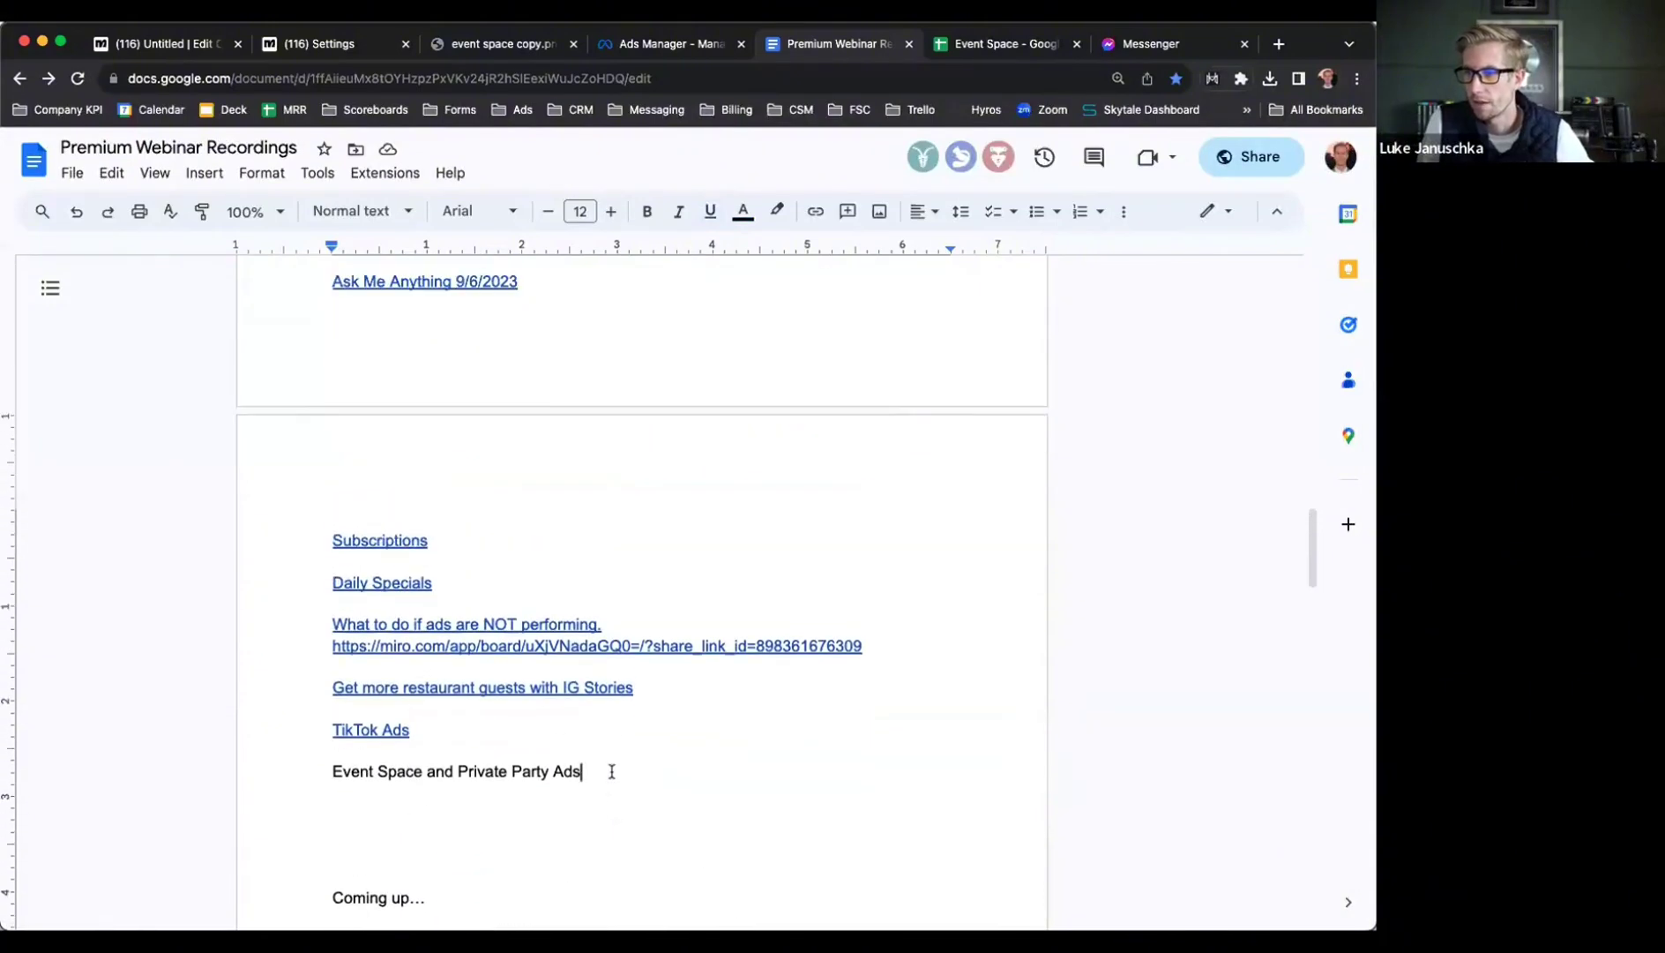
pyautogui.moveTo(609, 771); pyautogui.dragTo(67, 772)
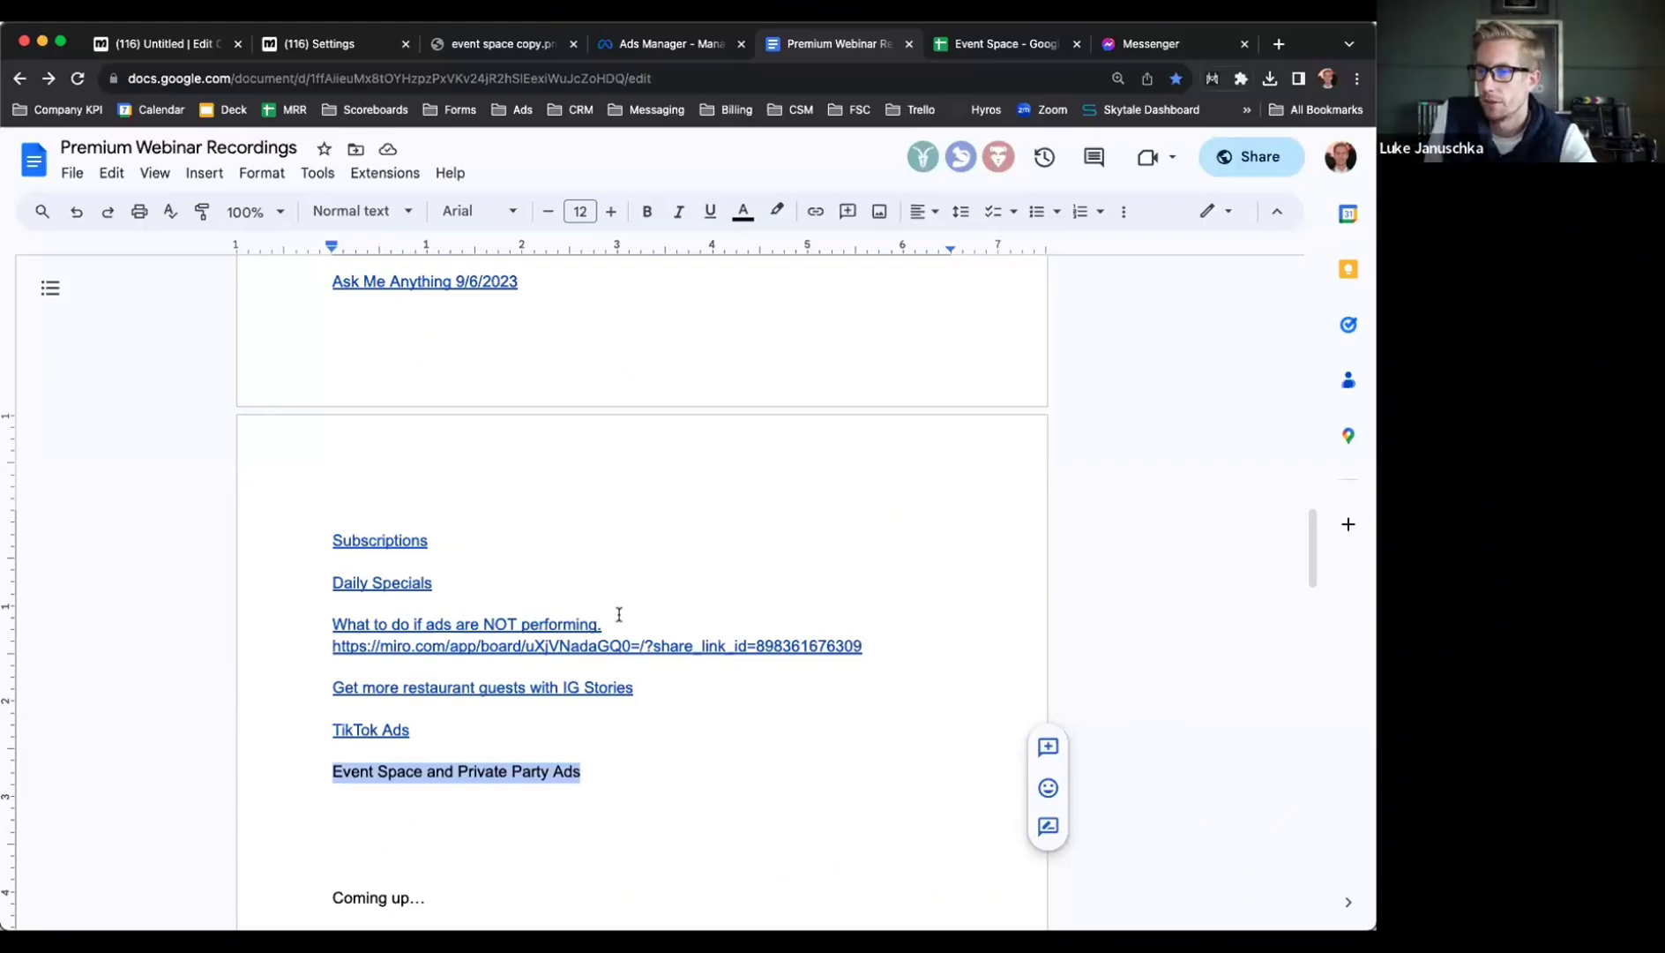
pyautogui.click(507, 728)
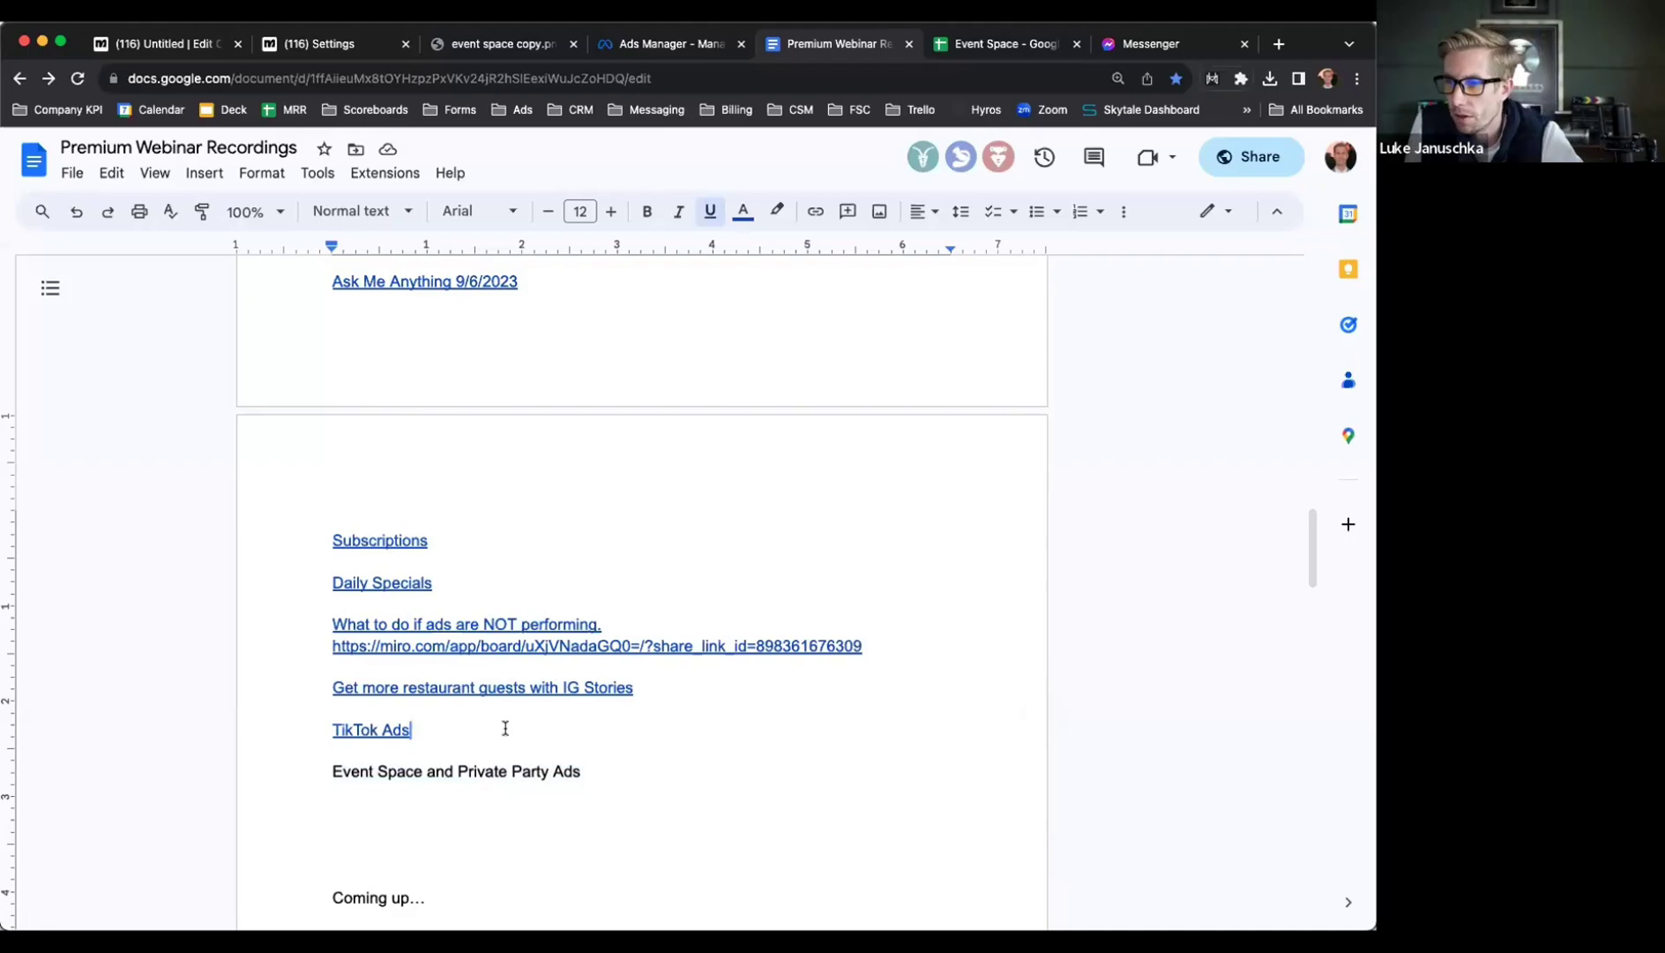
pyautogui.scroll(4, 506, 727)
pyautogui.scroll(2, 505, 728)
pyautogui.scroll(3, 505, 727)
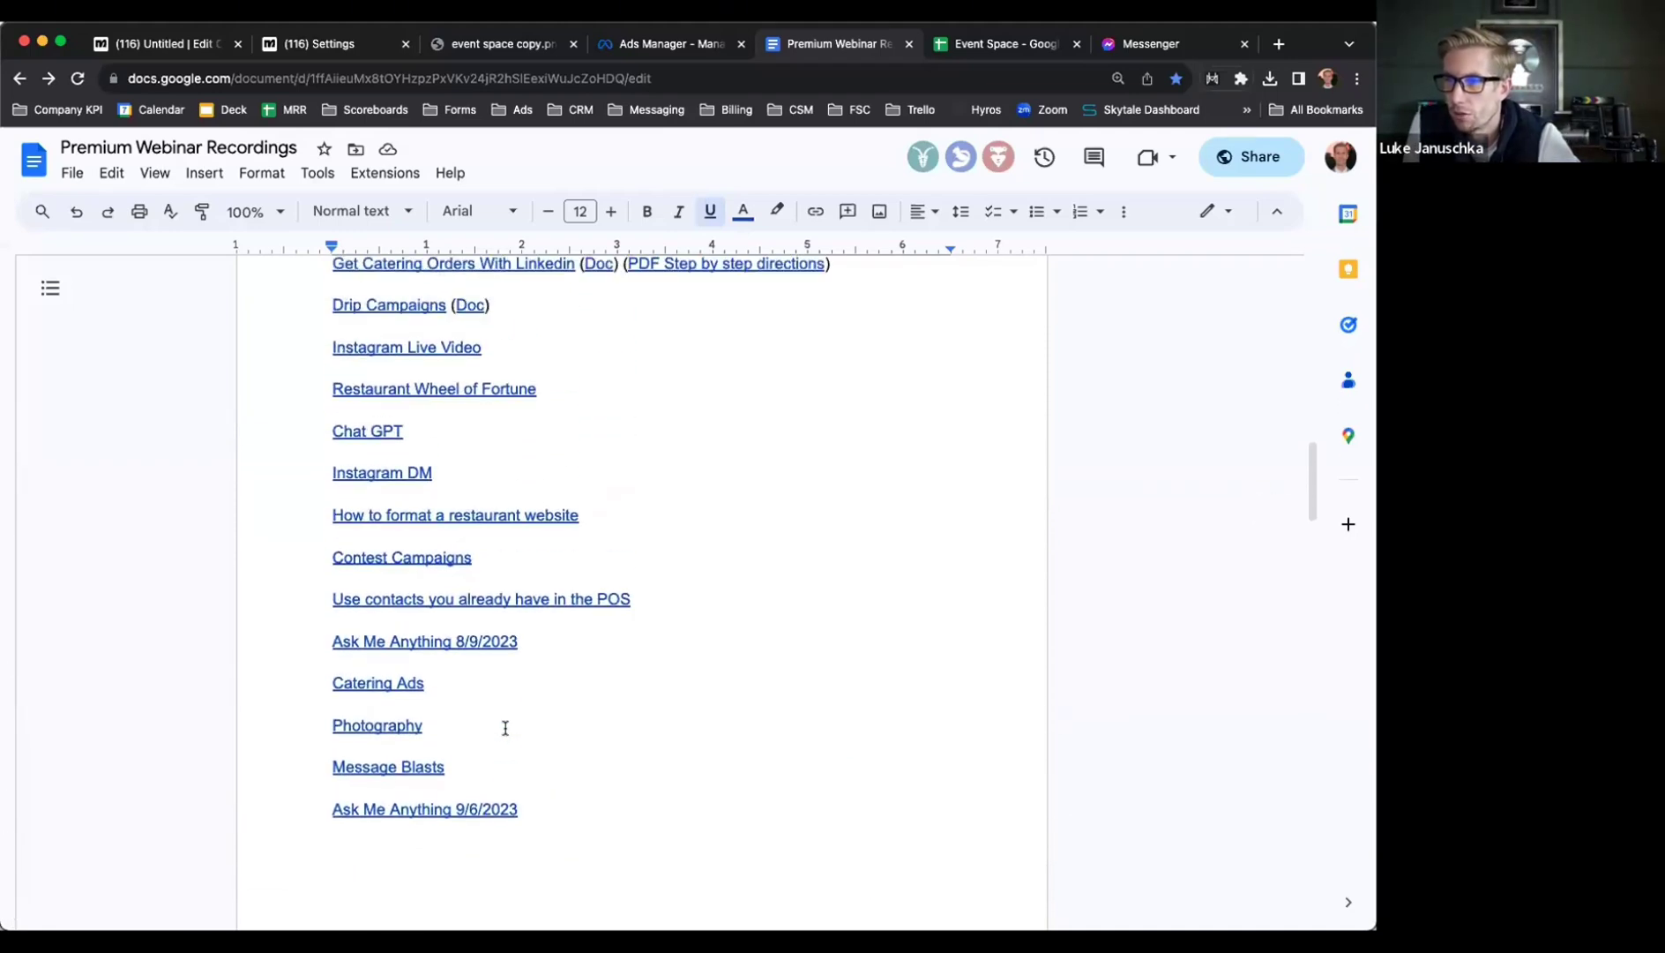
pyautogui.scroll(3, 506, 728)
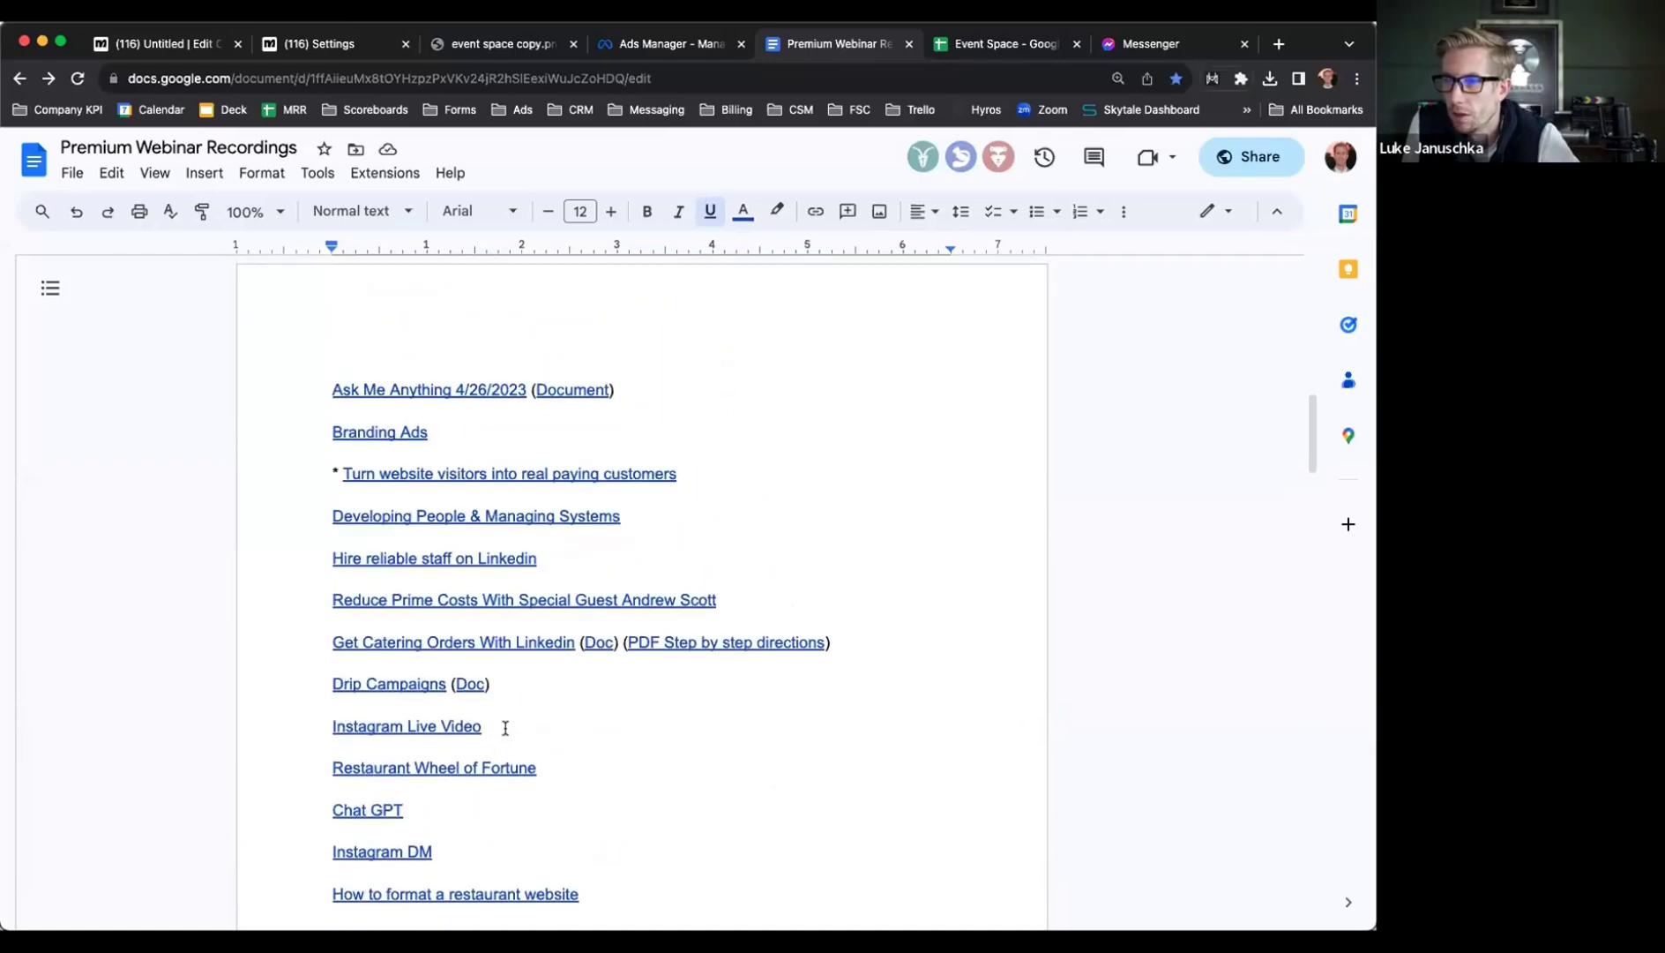
pyautogui.scroll(5, 505, 728)
pyautogui.scroll(4, 506, 728)
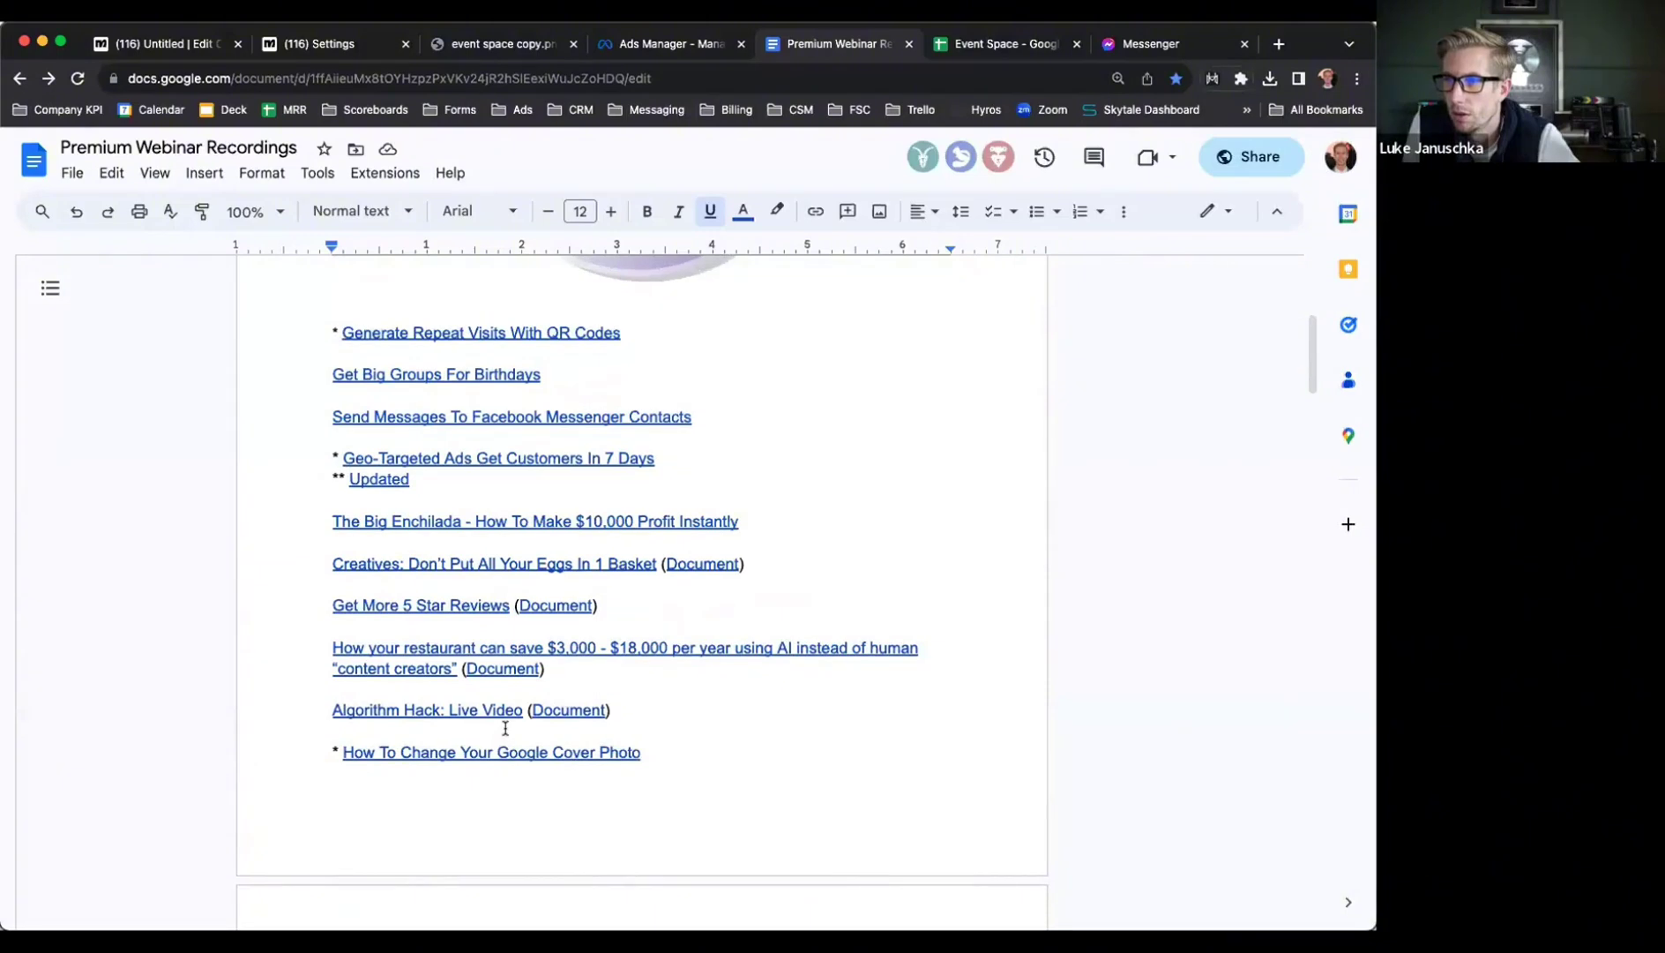
pyautogui.scroll(1, 506, 727)
pyautogui.scroll(1, 505, 728)
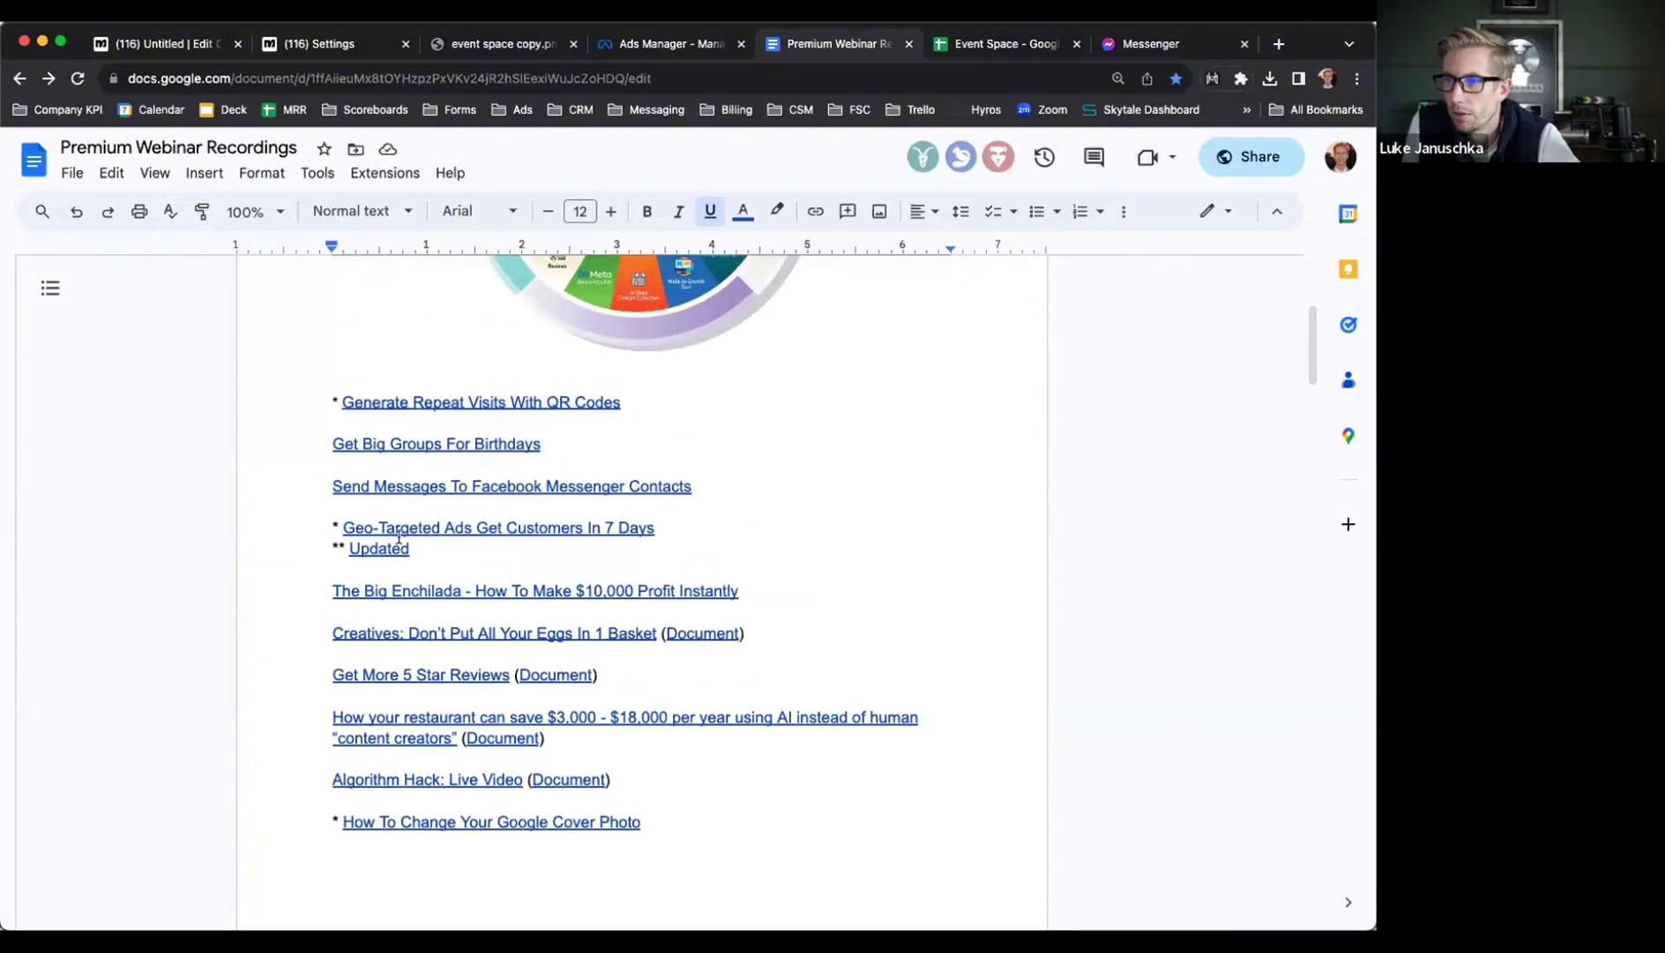
pyautogui.click(365, 445)
pyautogui.moveTo(565, 441); pyautogui.dragTo(230, 483)
pyautogui.scroll(1, 557, 438)
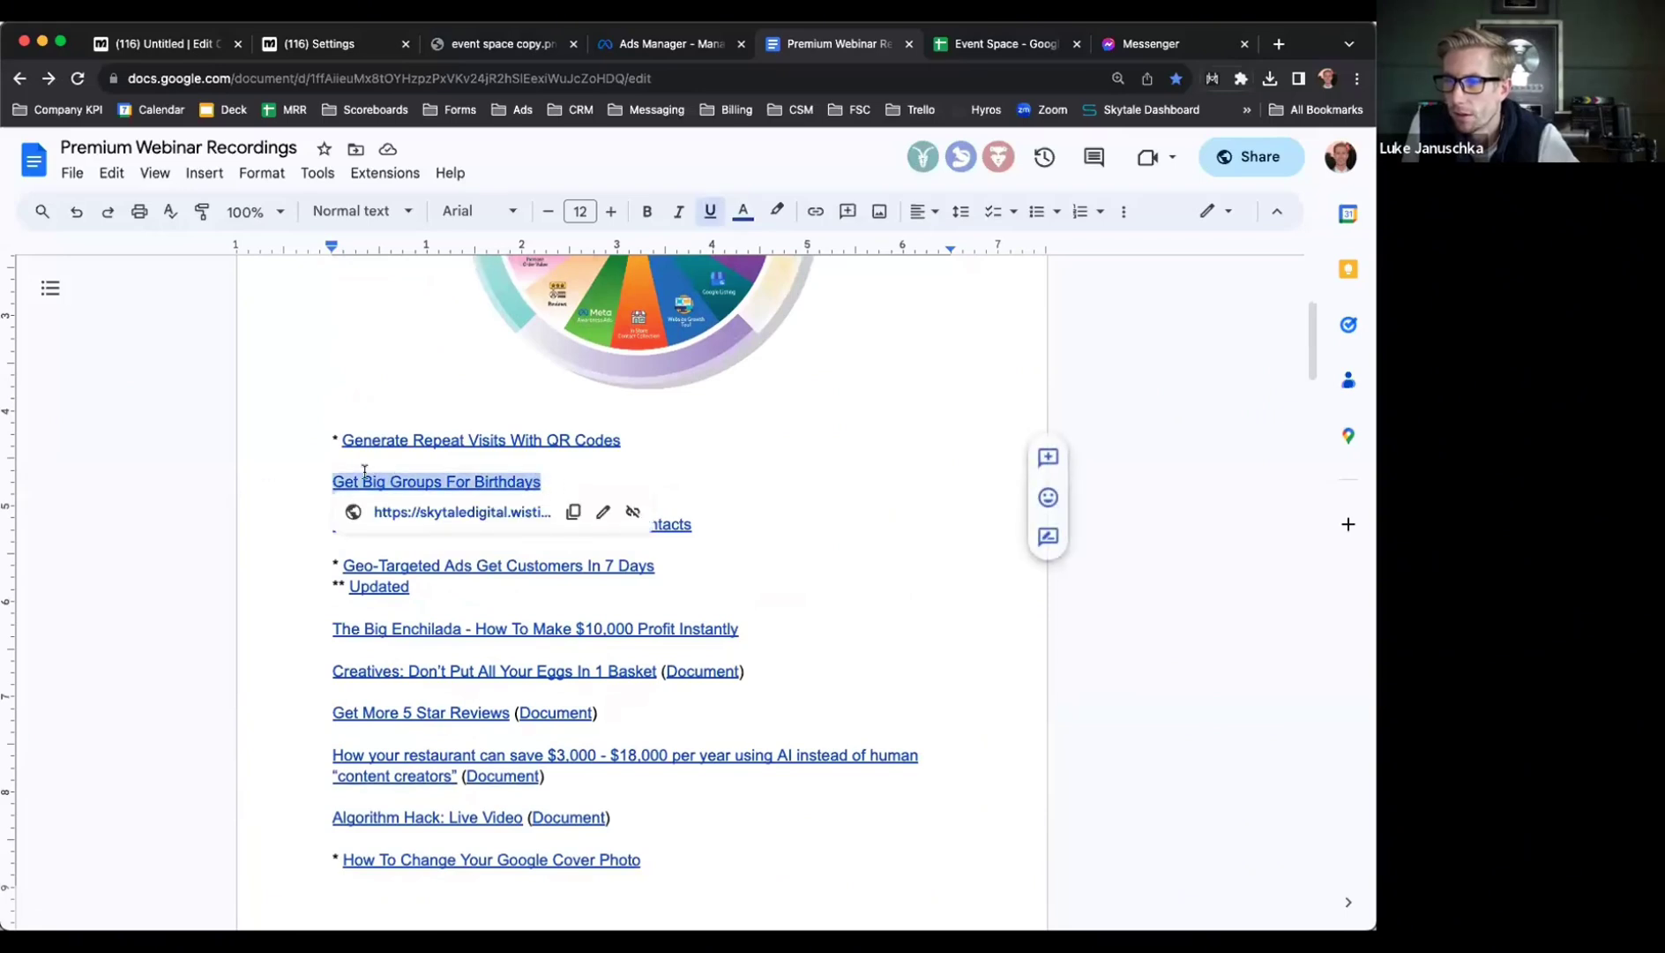
pyautogui.click(558, 477)
pyautogui.moveTo(541, 481); pyautogui.dragTo(552, 481)
# Open the New Engagement Ad Set, show more audience options, and edit its Locations targeting
pyautogui.click(624, 40)
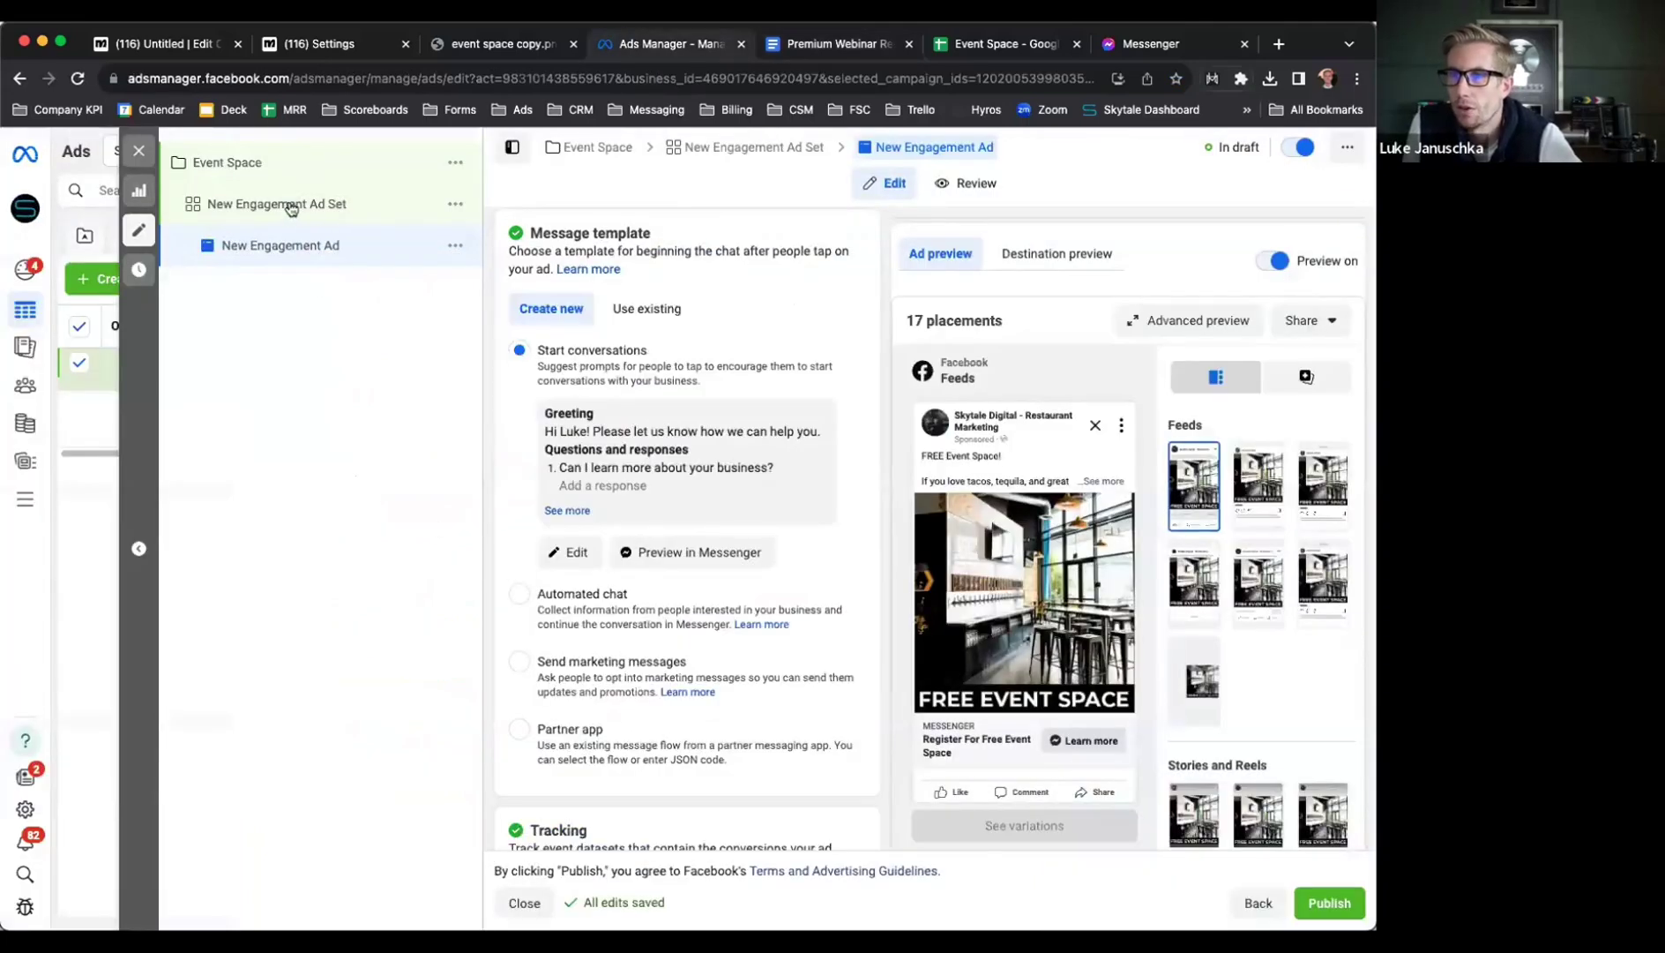
pyautogui.click(367, 209)
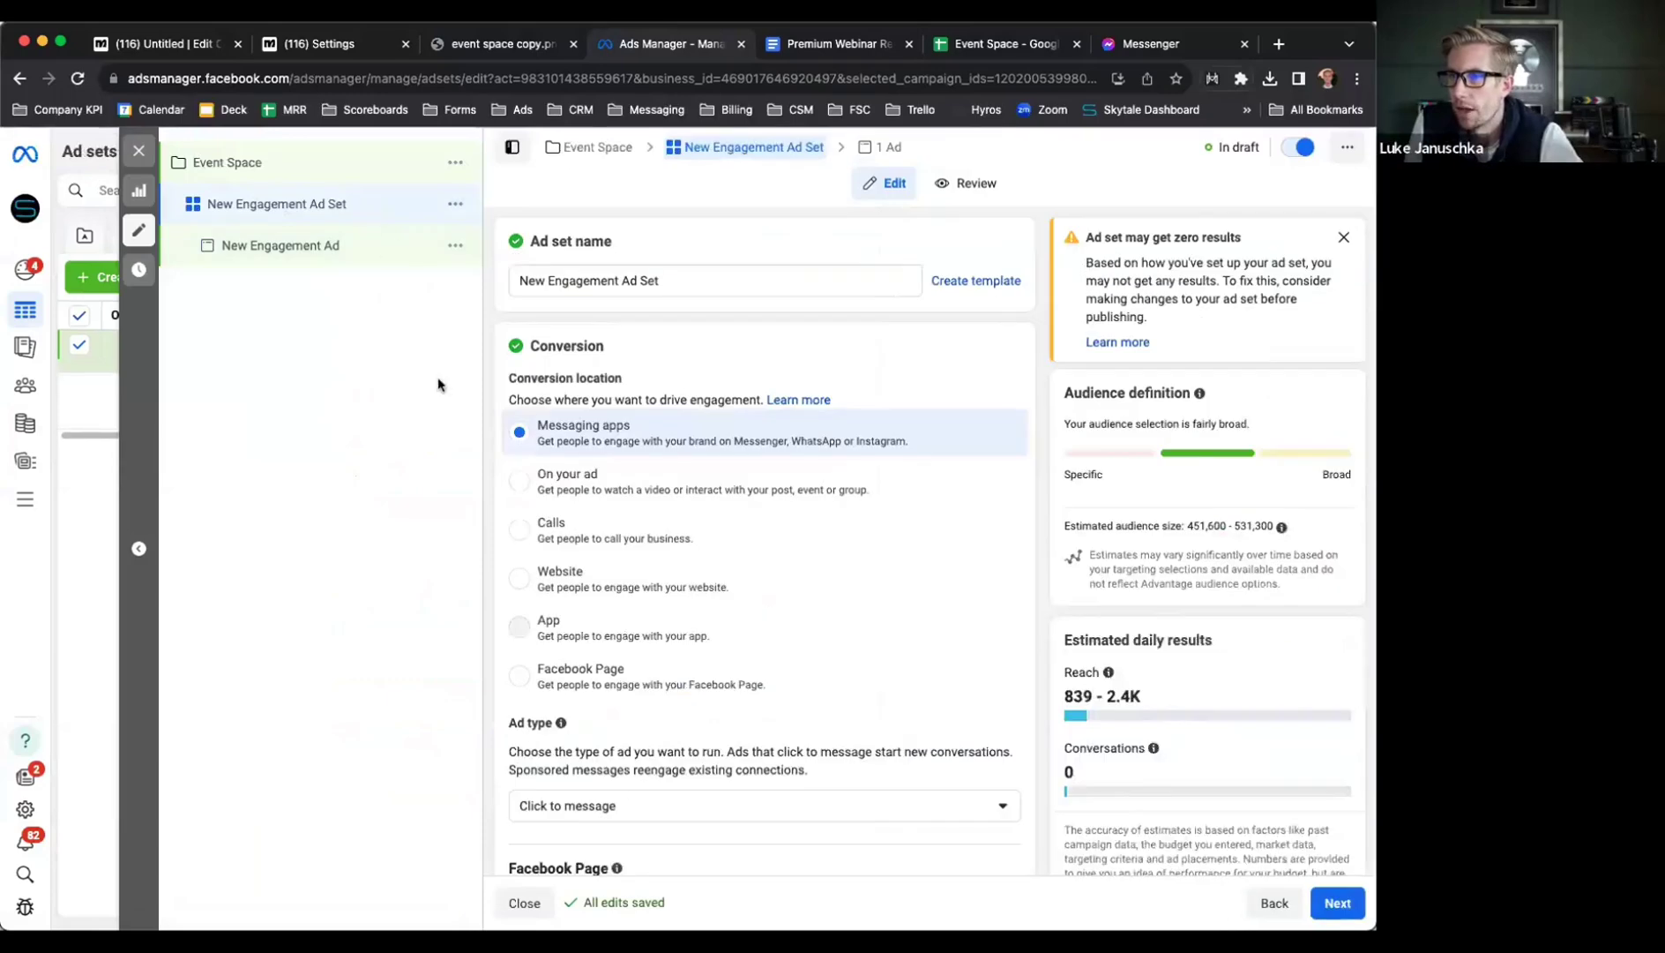
pyautogui.scroll(-10, 487, 506)
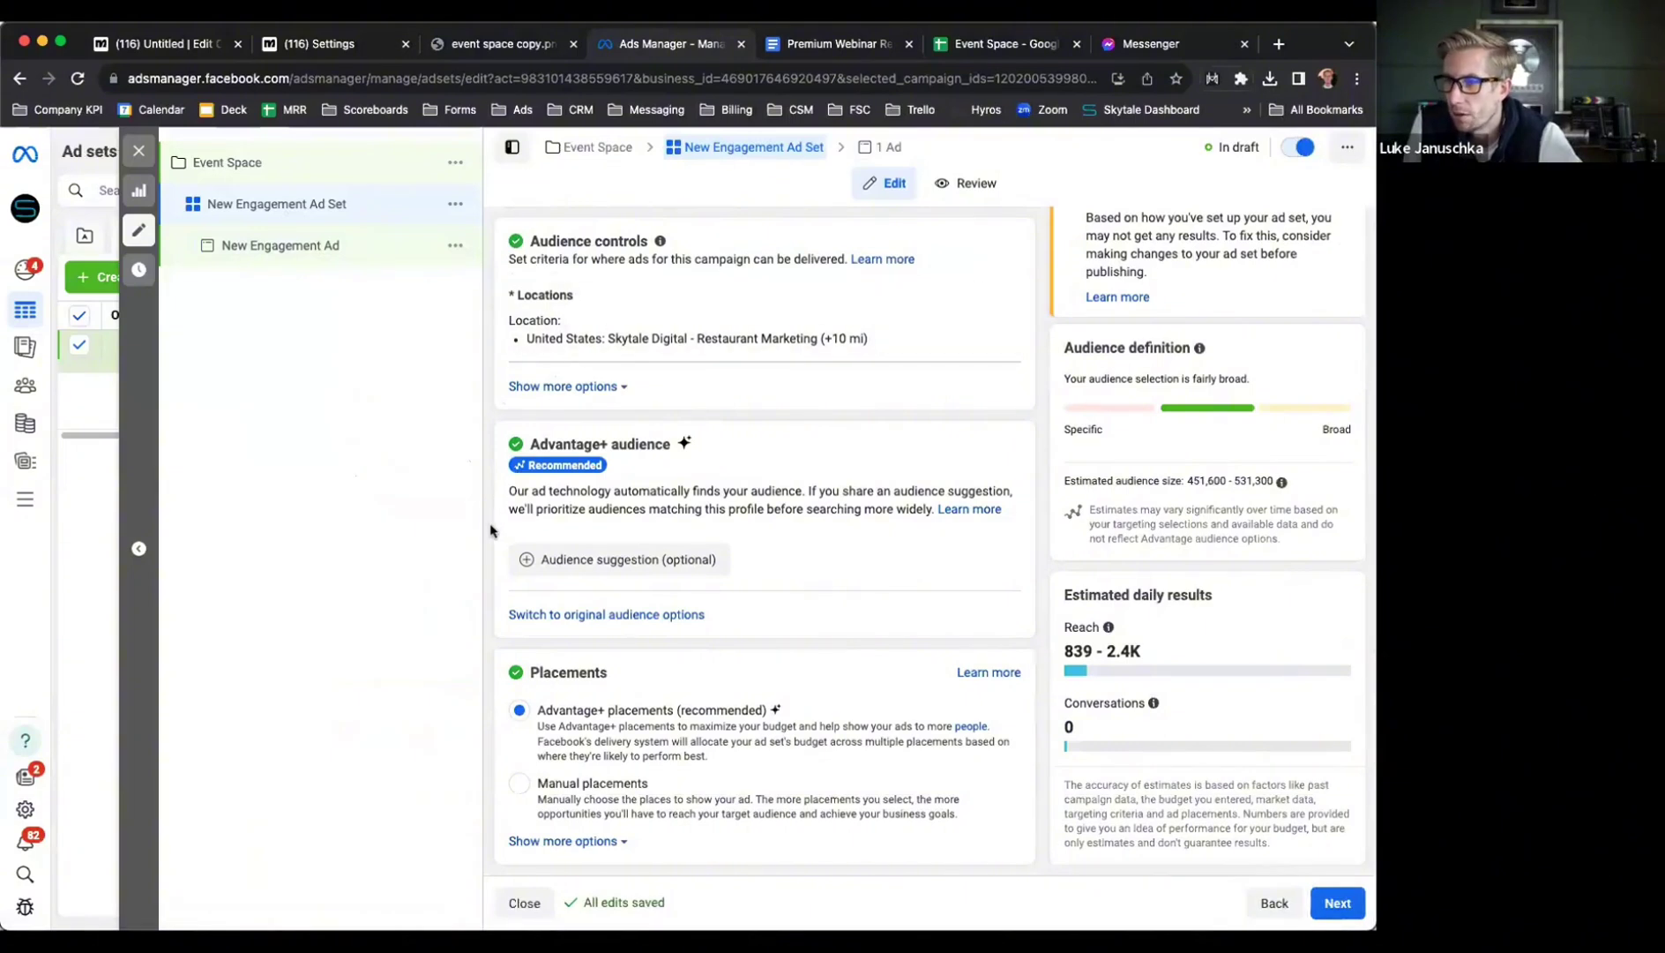
pyautogui.click(549, 389)
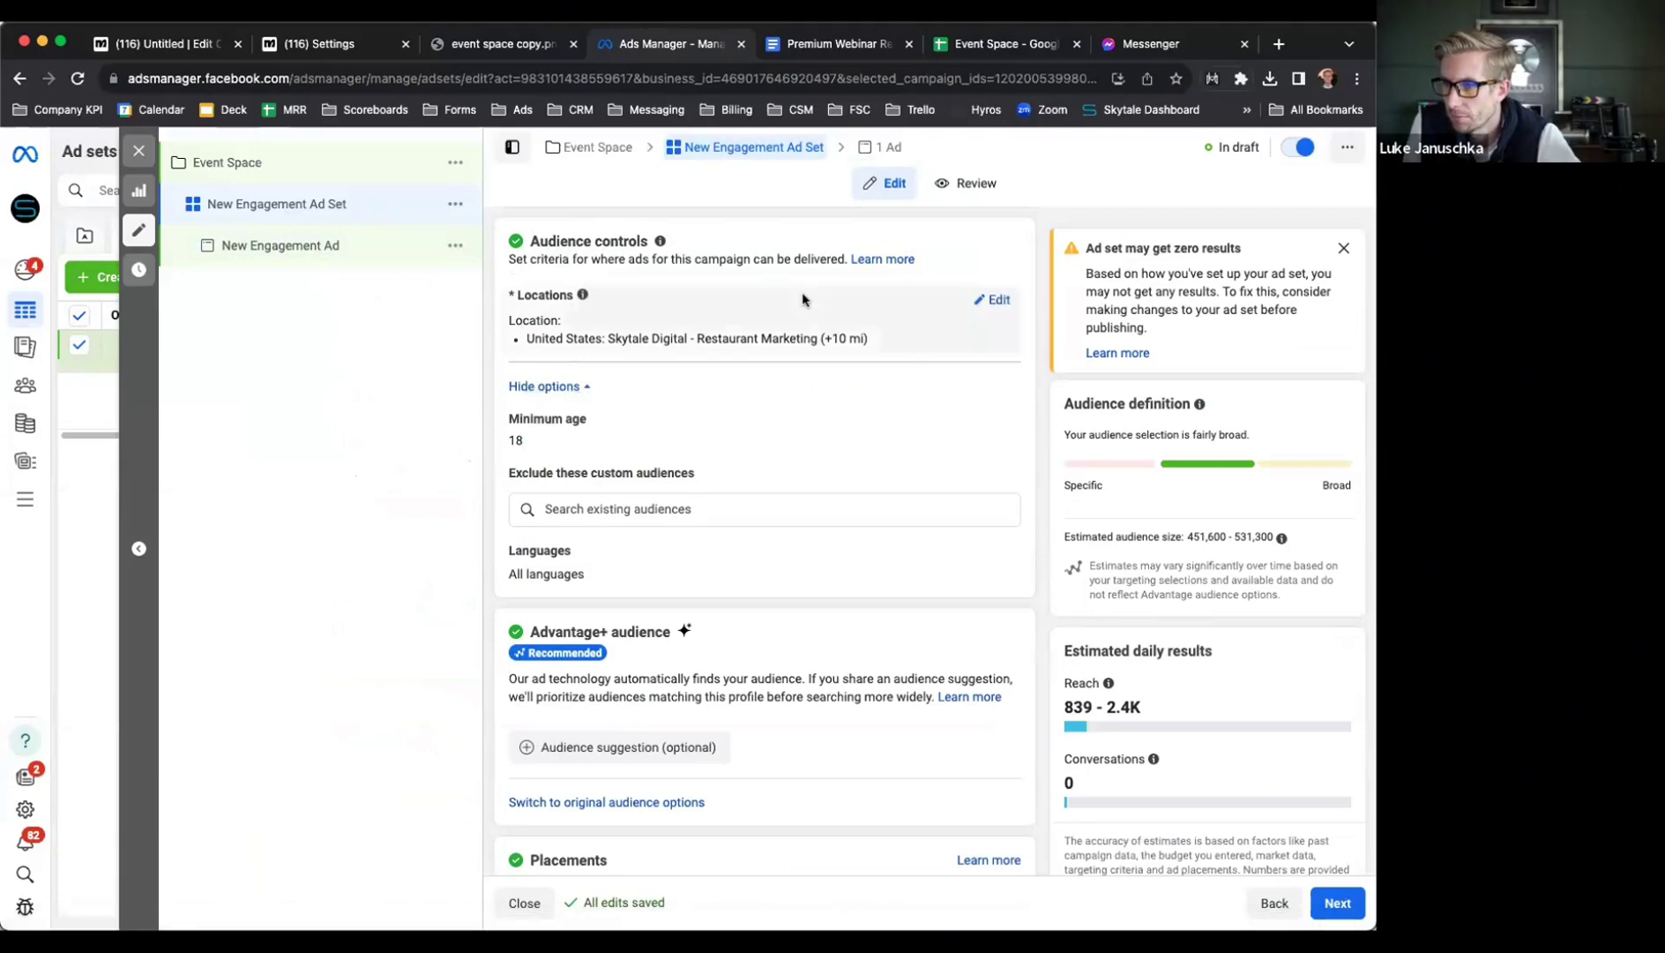
pyautogui.click(773, 330)
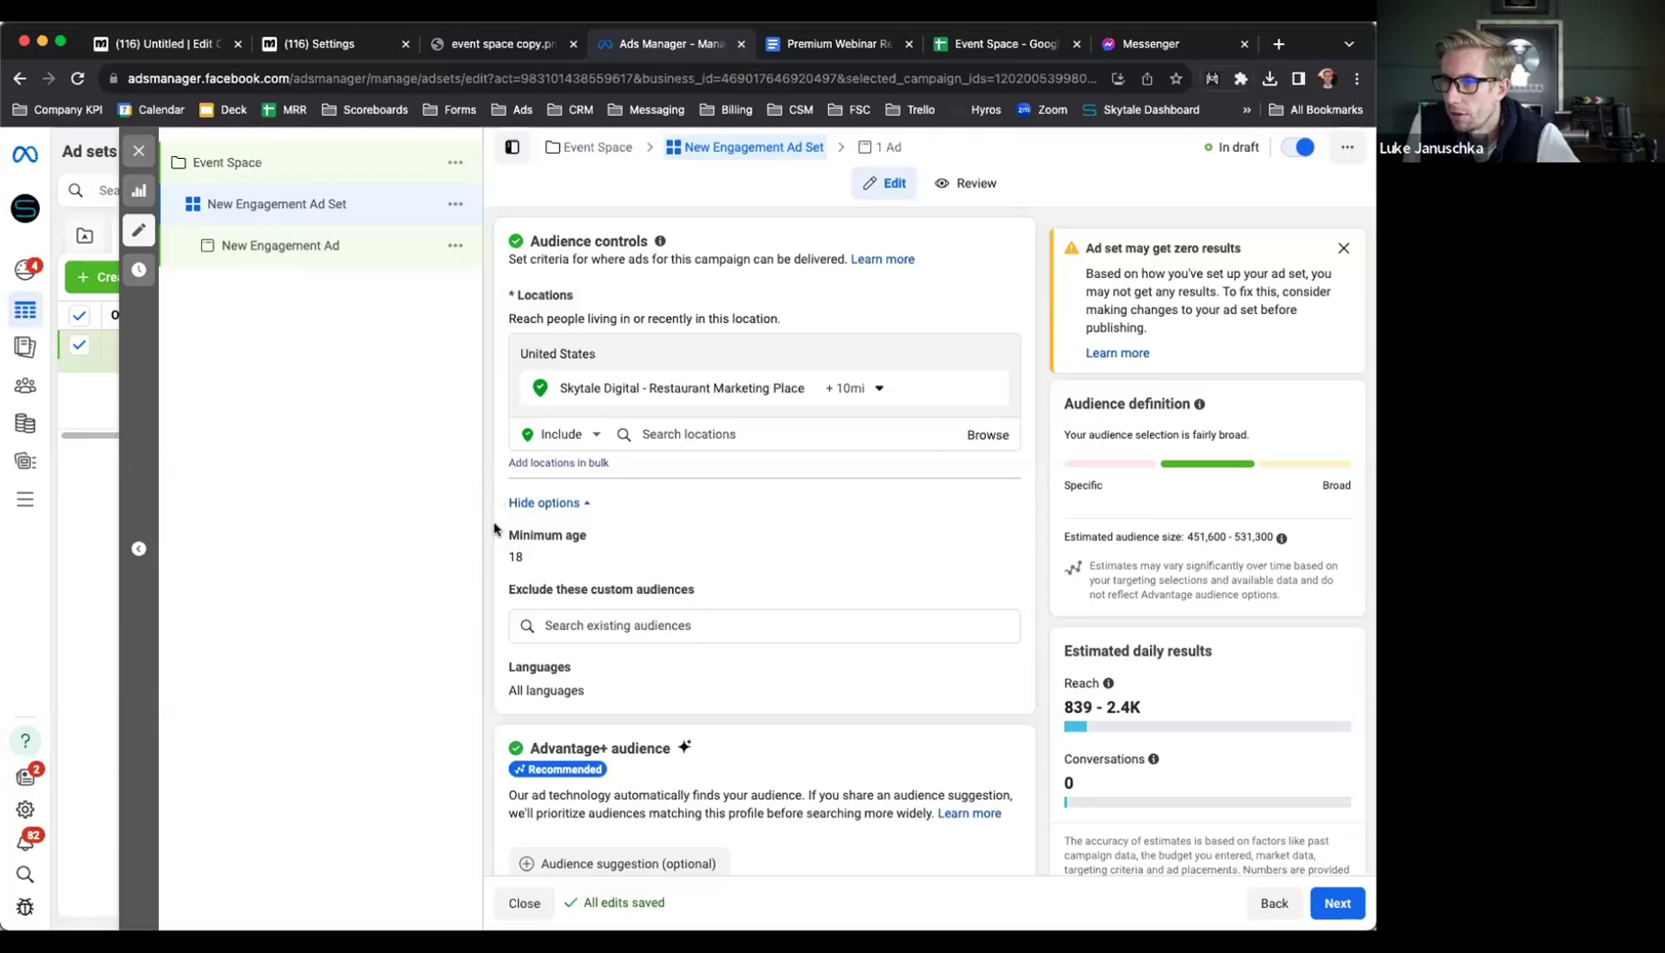
pyautogui.scroll(4, 494, 529)
pyautogui.scroll(-7, 494, 529)
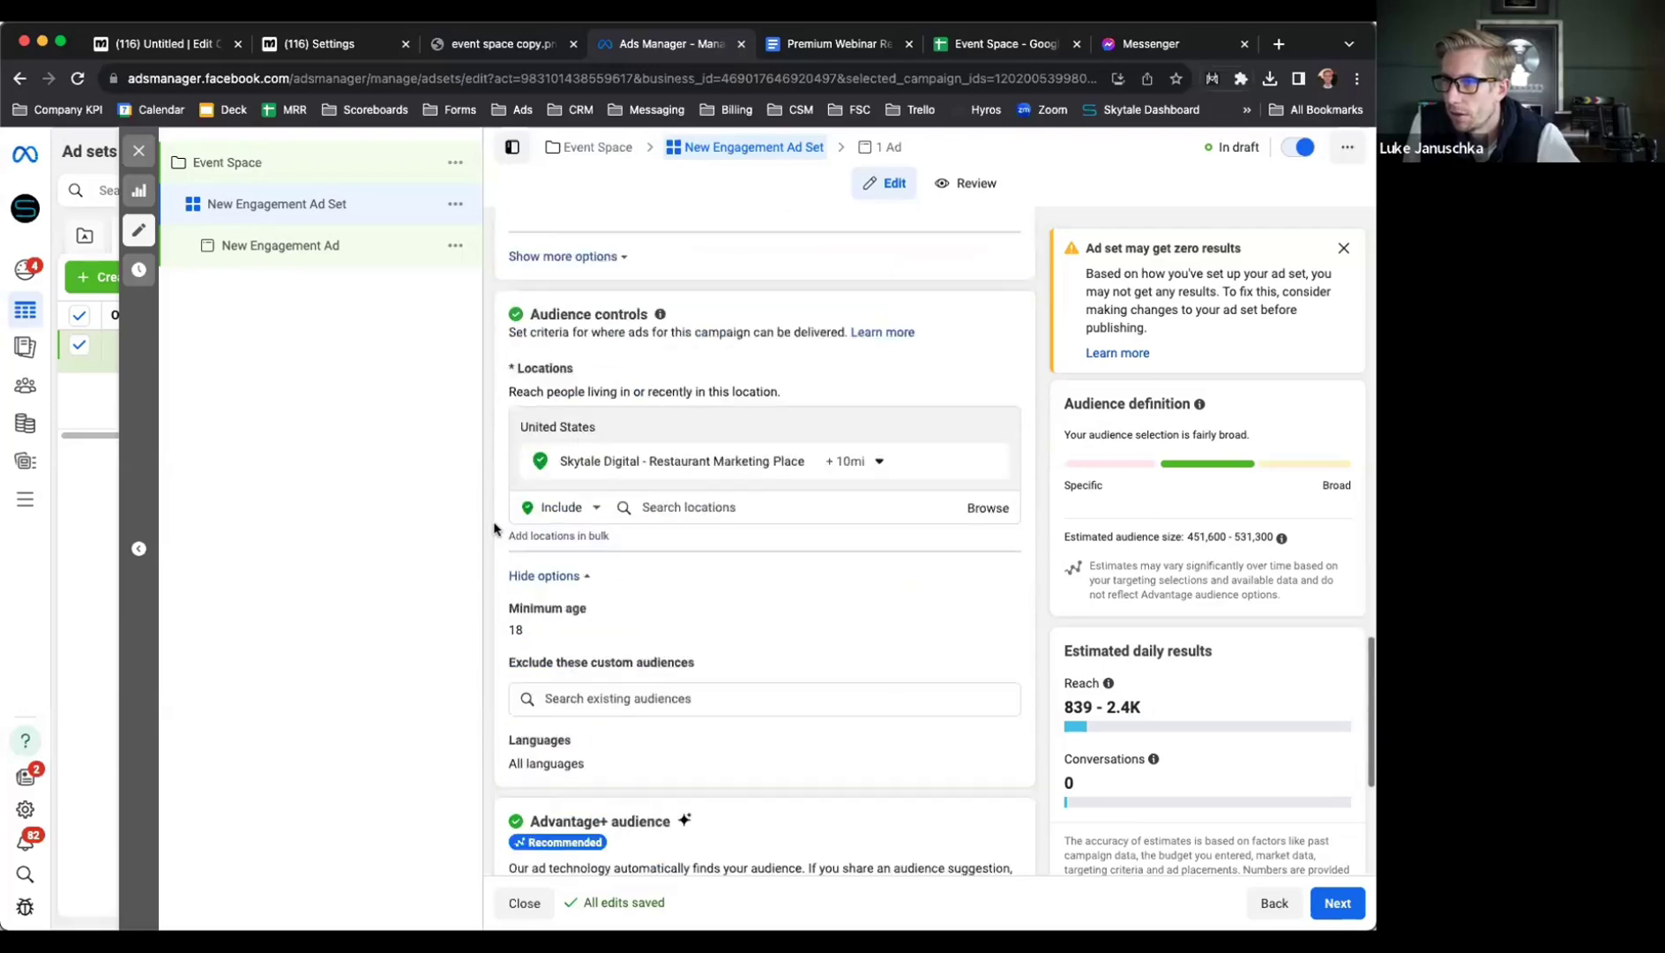
pyautogui.scroll(-1, 494, 529)
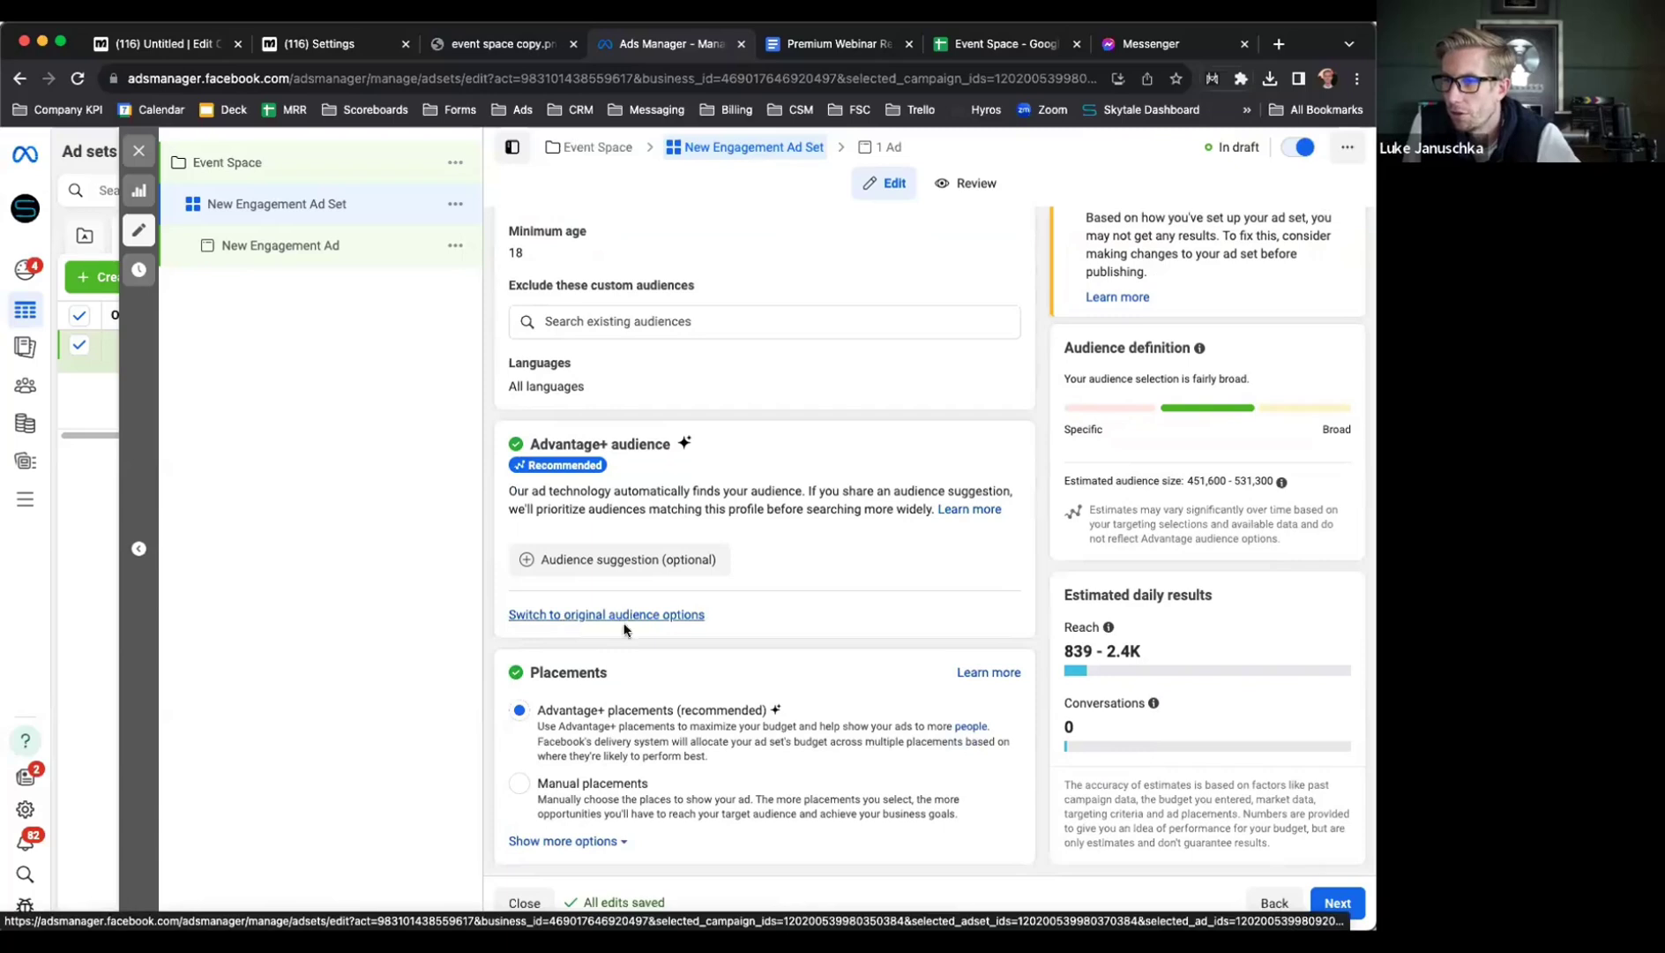
# Switch to original audience options, showing age 18–65+, all genders and detailed targeting
pyautogui.click(652, 615)
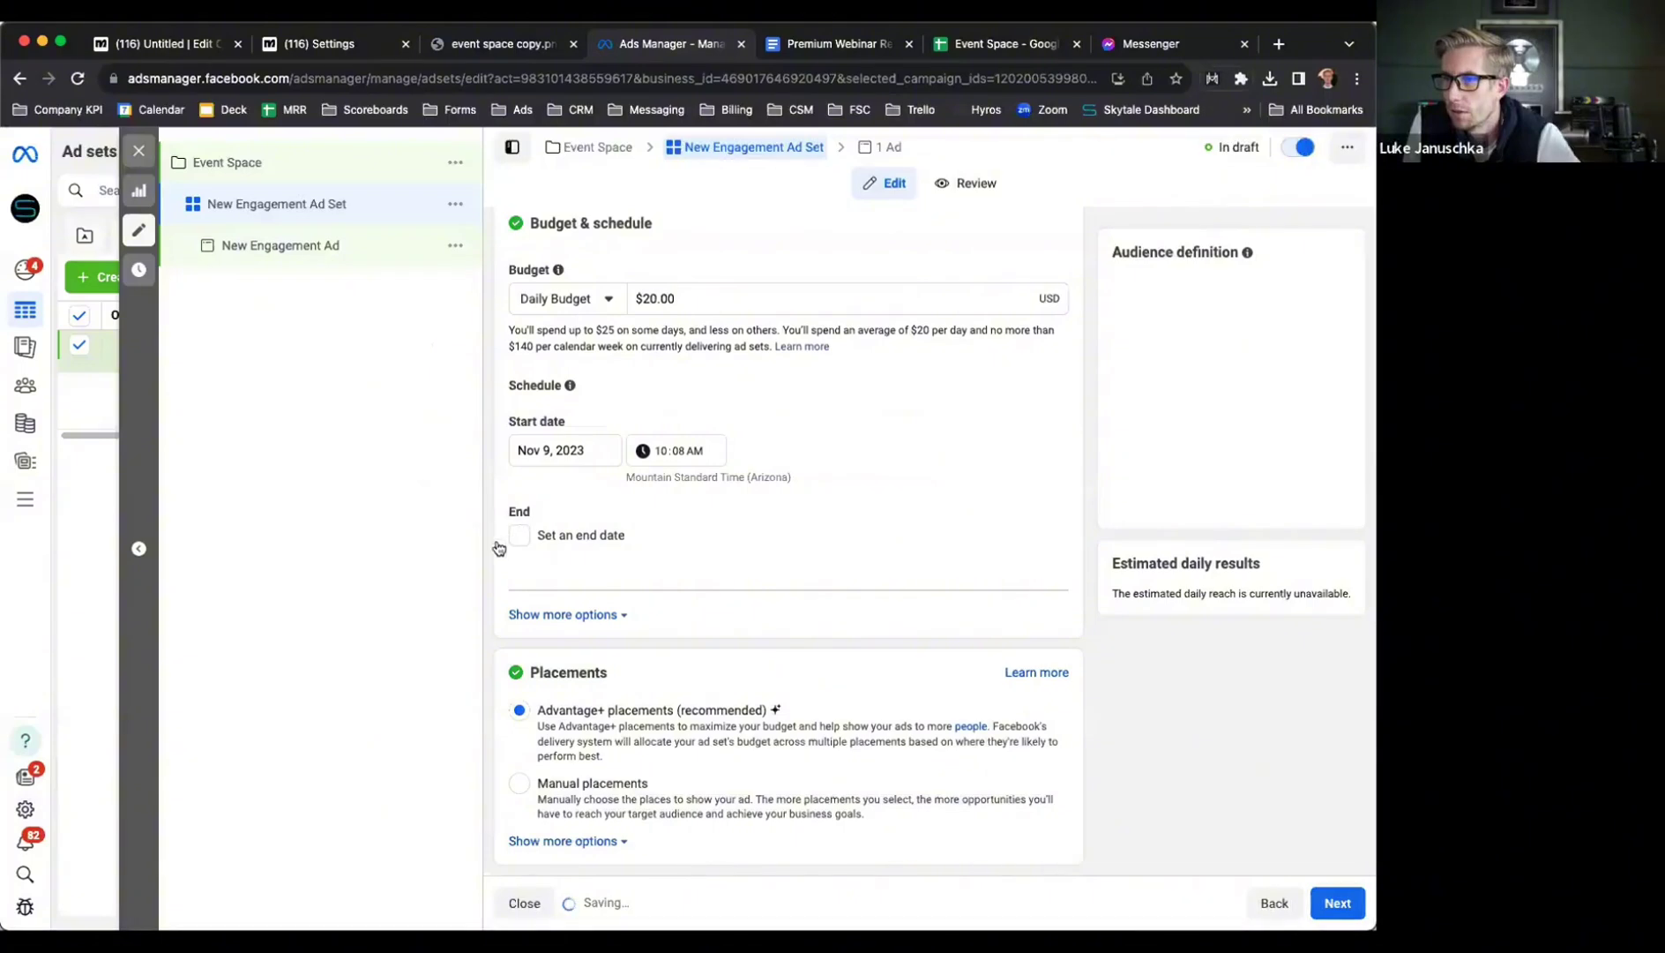
pyautogui.scroll(-8, 489, 558)
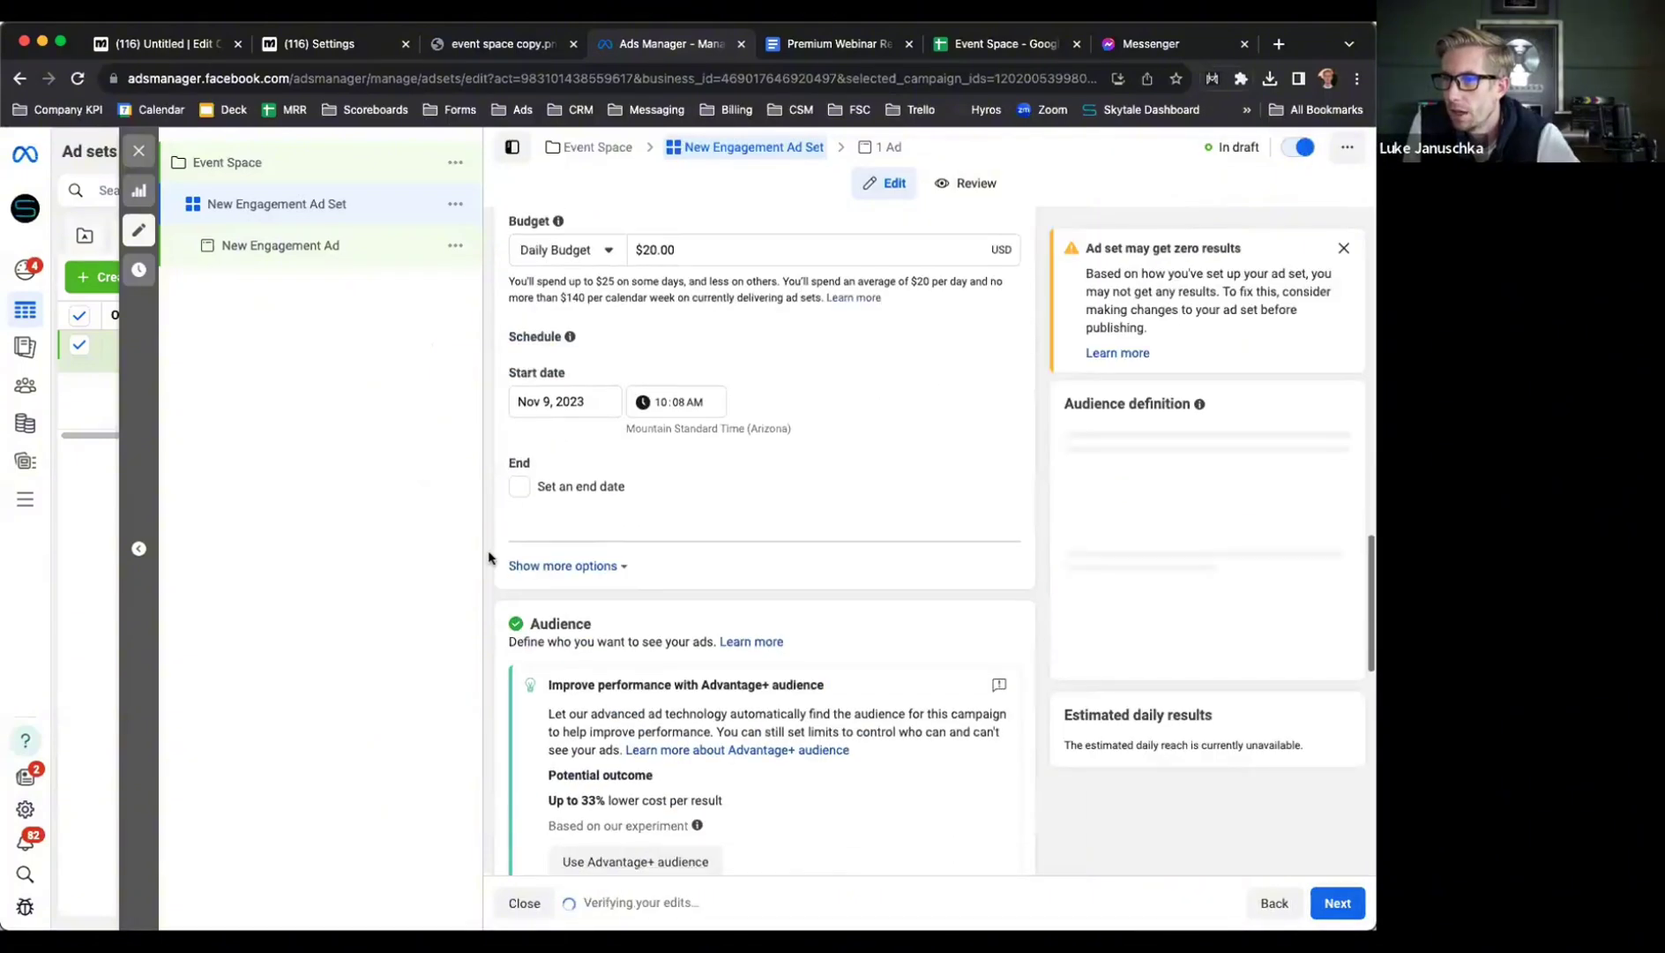
pyautogui.scroll(-5, 488, 558)
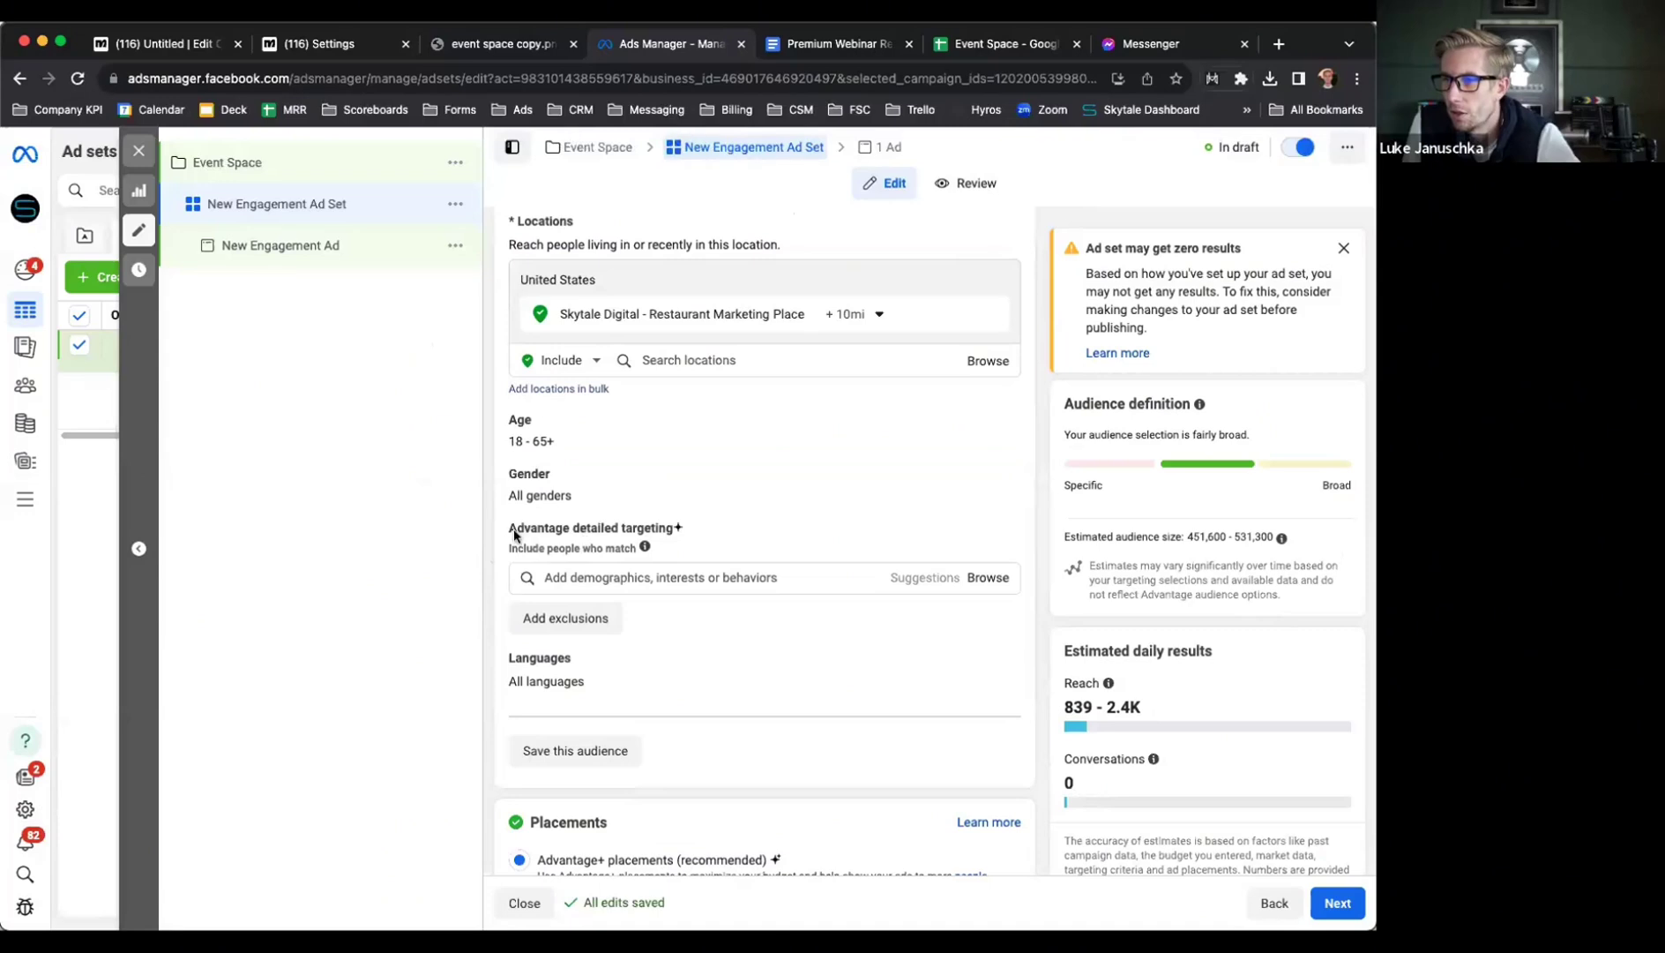
# Search detailed targeting for 'birthday' and review suggestions like Upcoming birthday
pyautogui.click(621, 578)
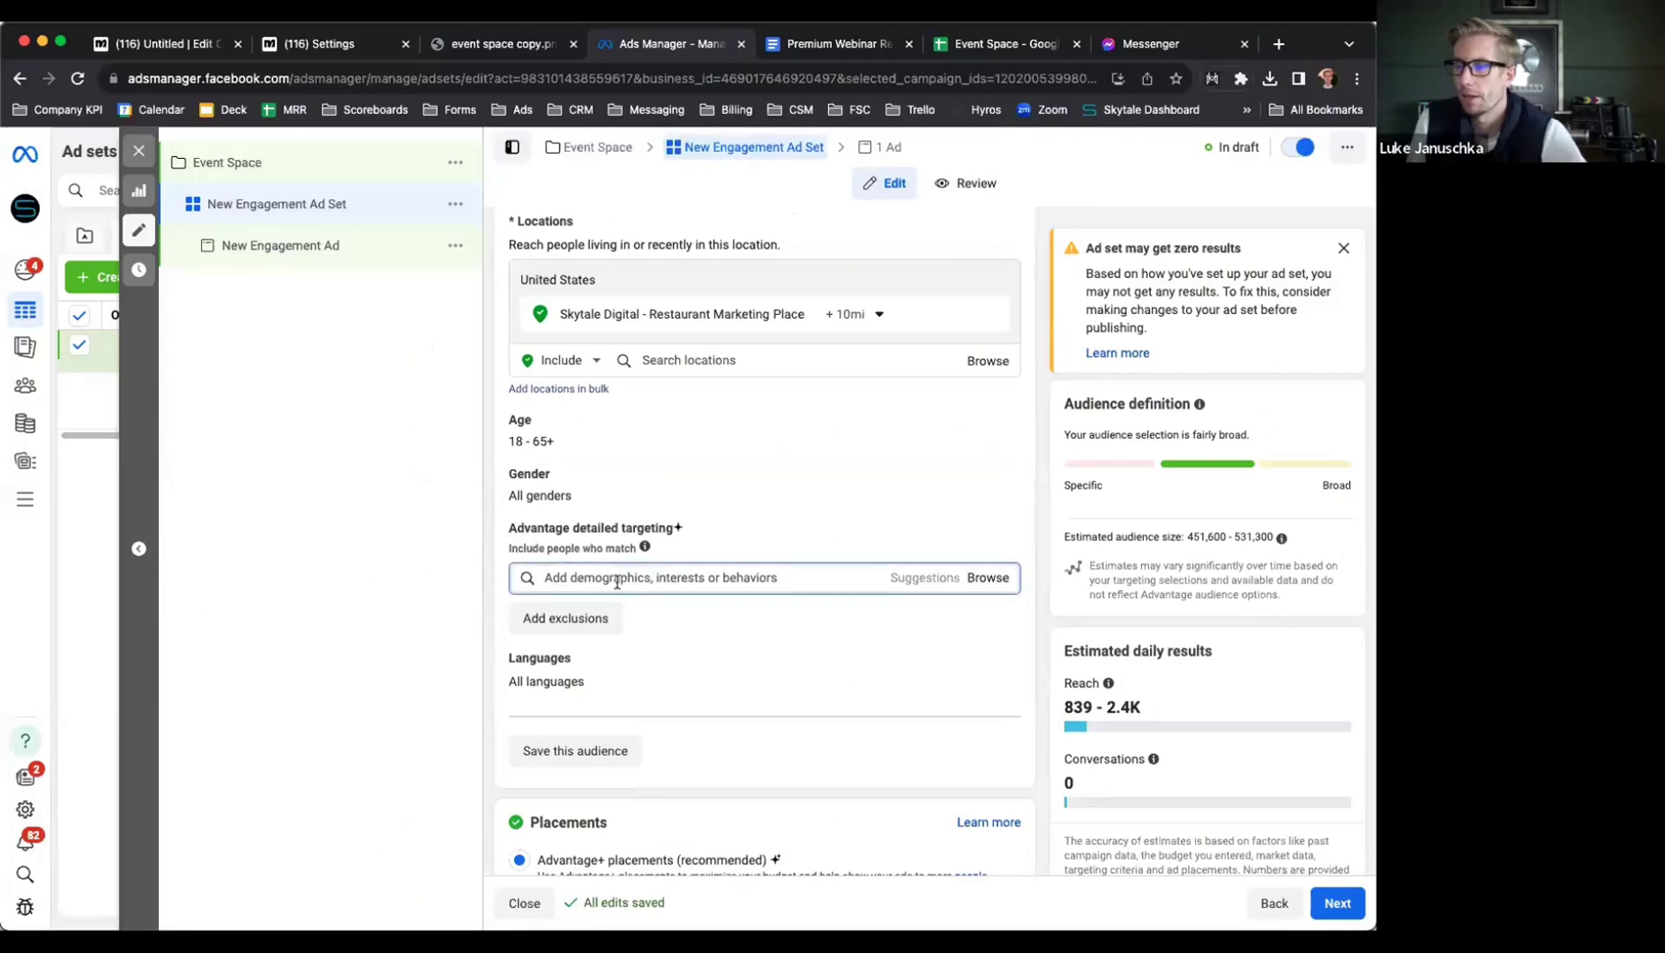
pyautogui.write('birthday')
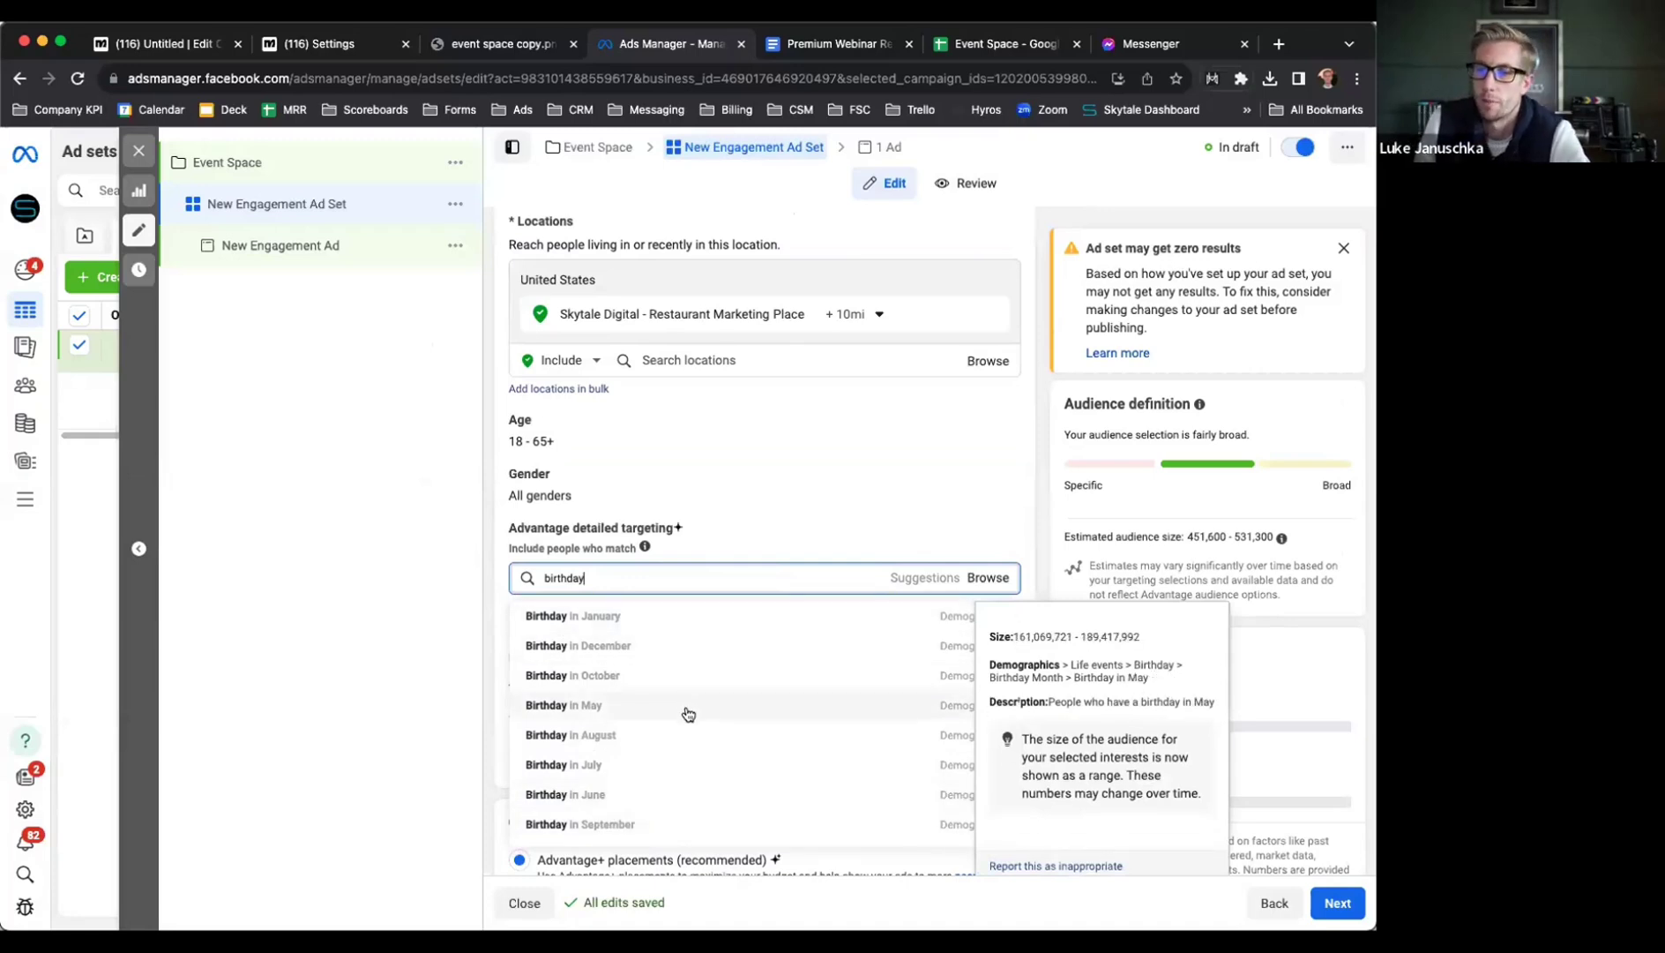
pyautogui.scroll(-3, 688, 713)
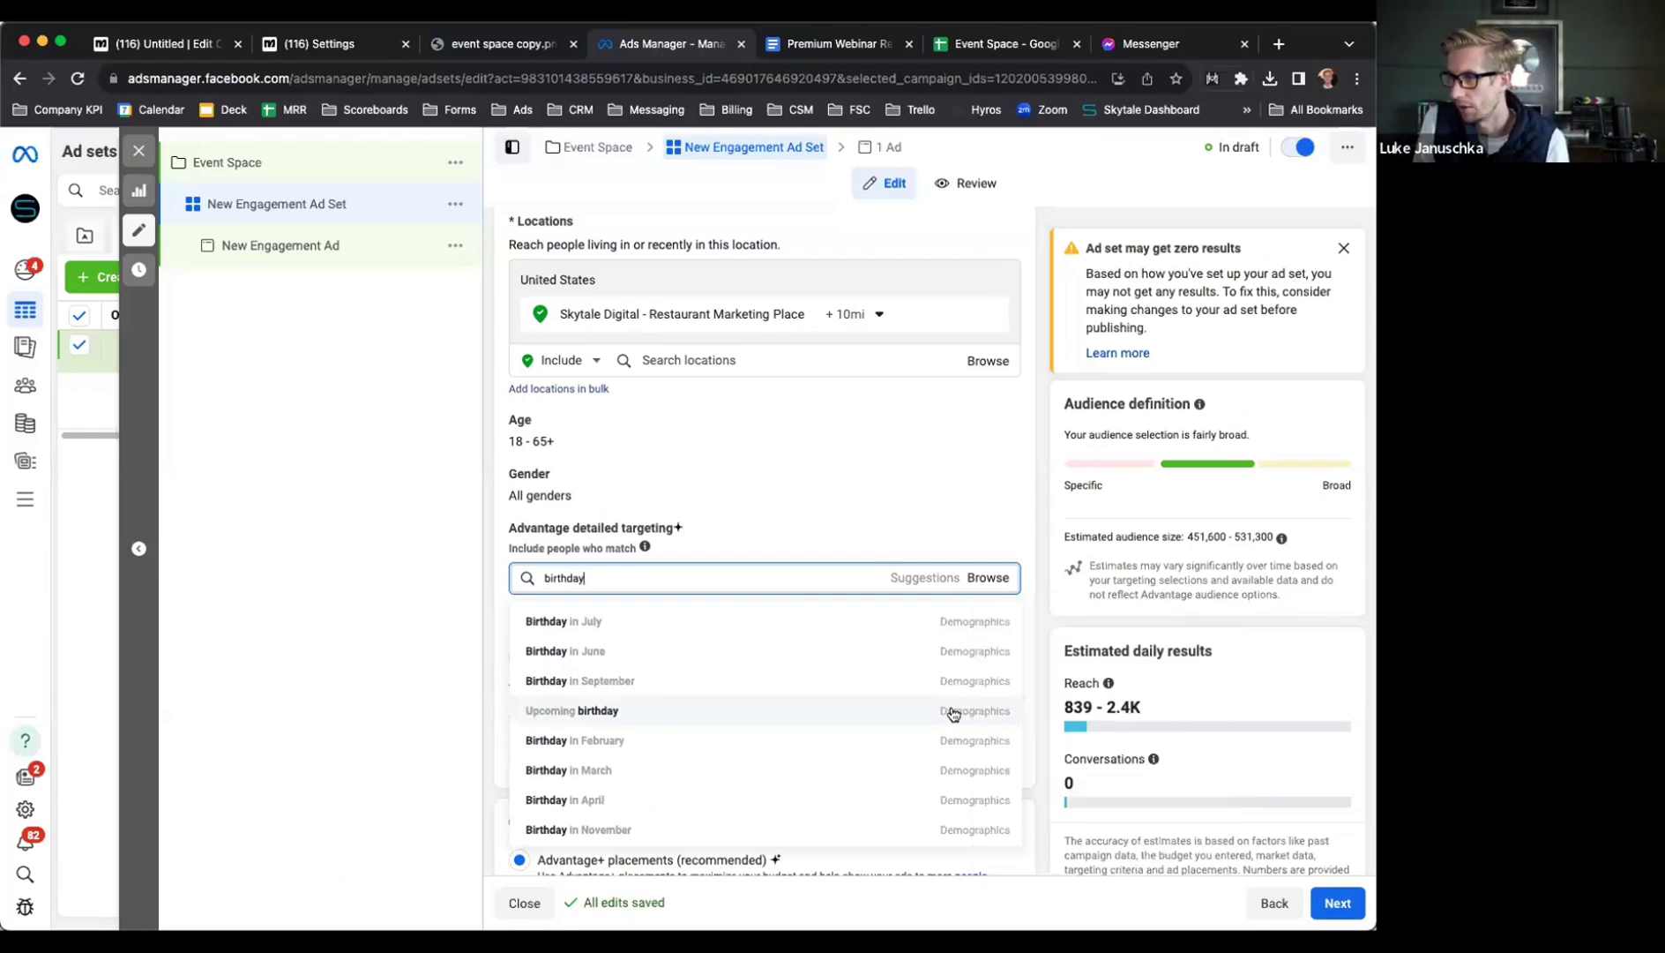
pyautogui.moveTo(915, 714)
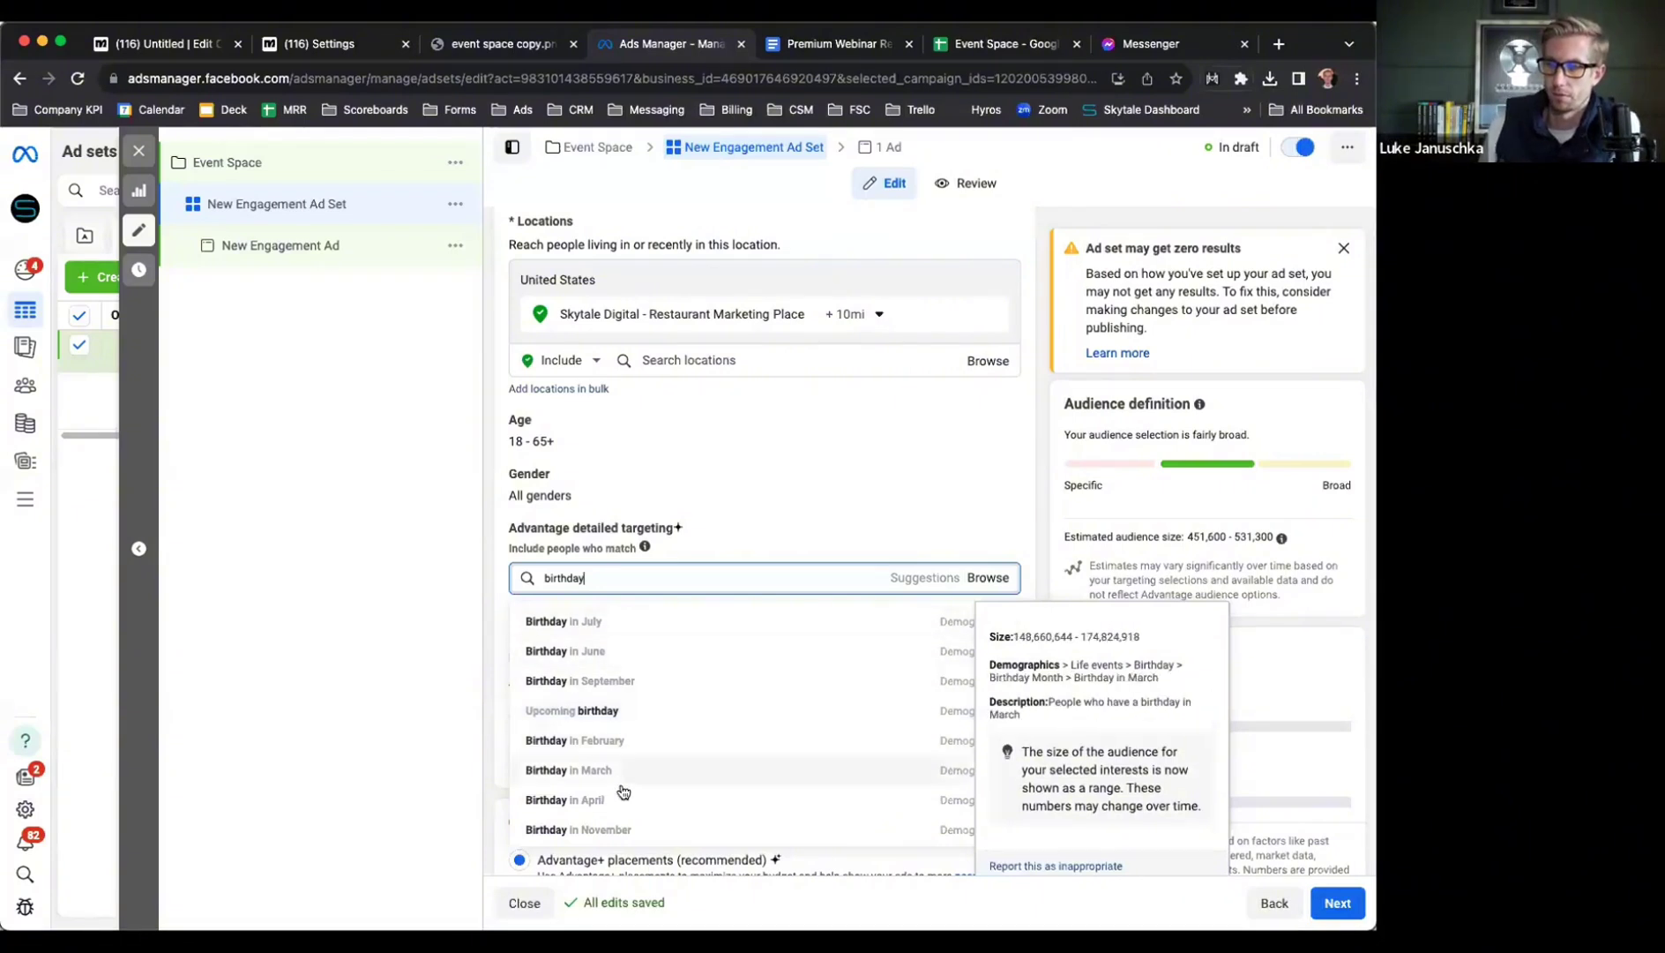
pyautogui.scroll(-3, 628, 725)
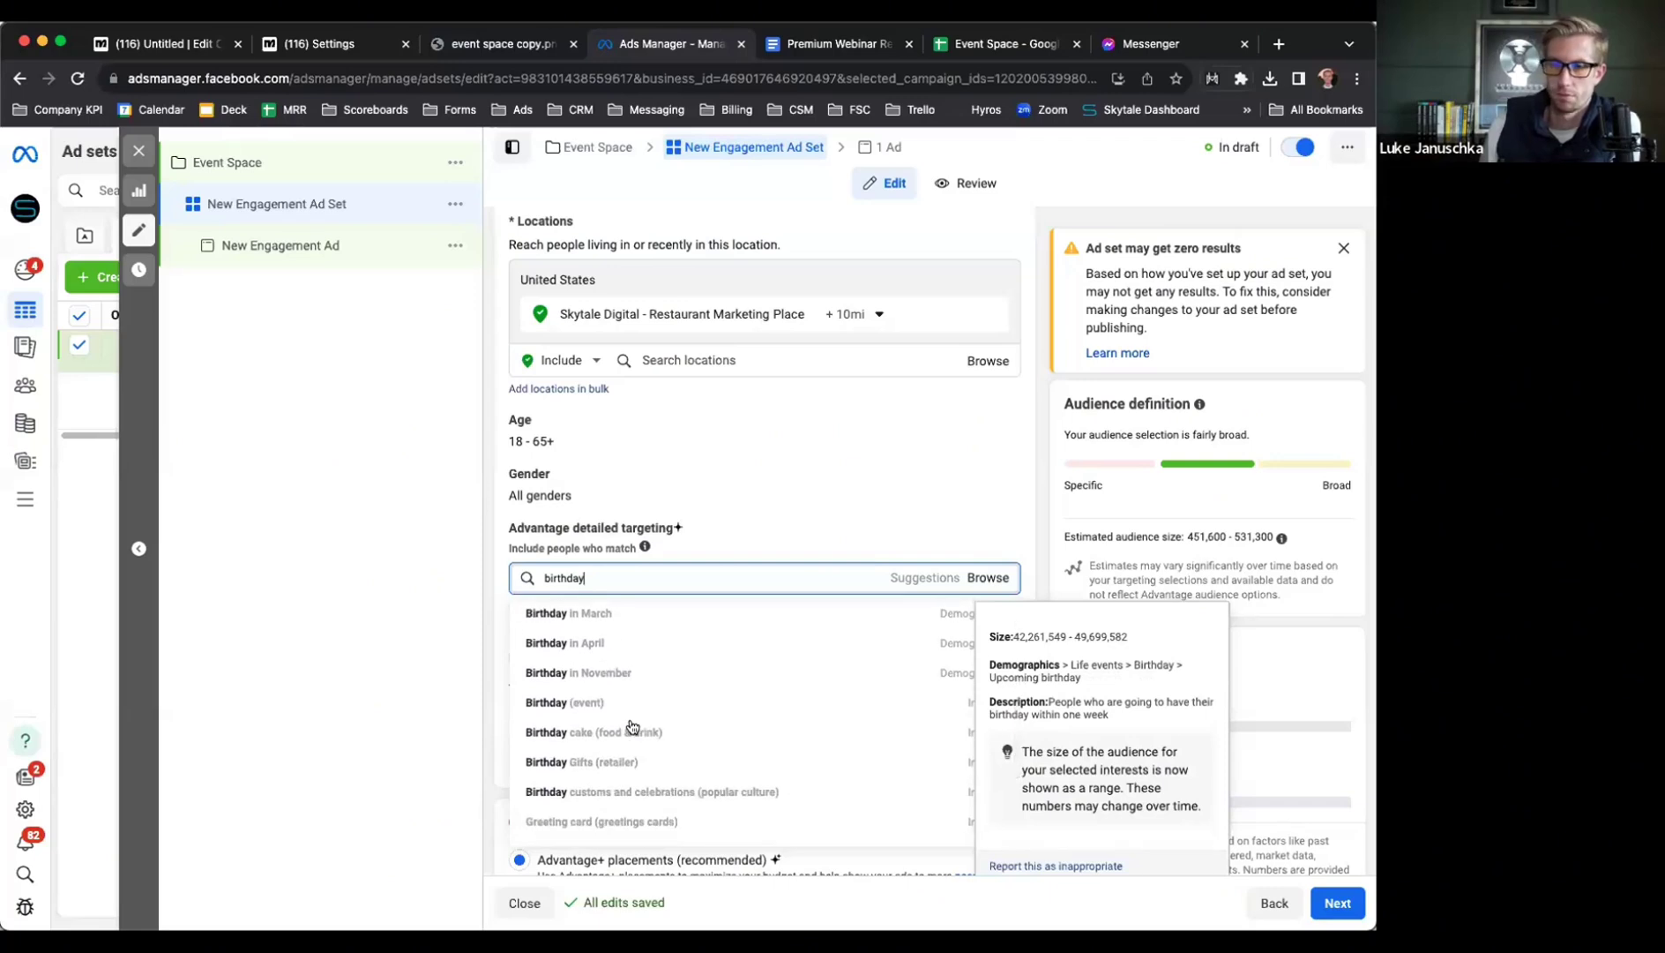
pyautogui.scroll(5, 631, 726)
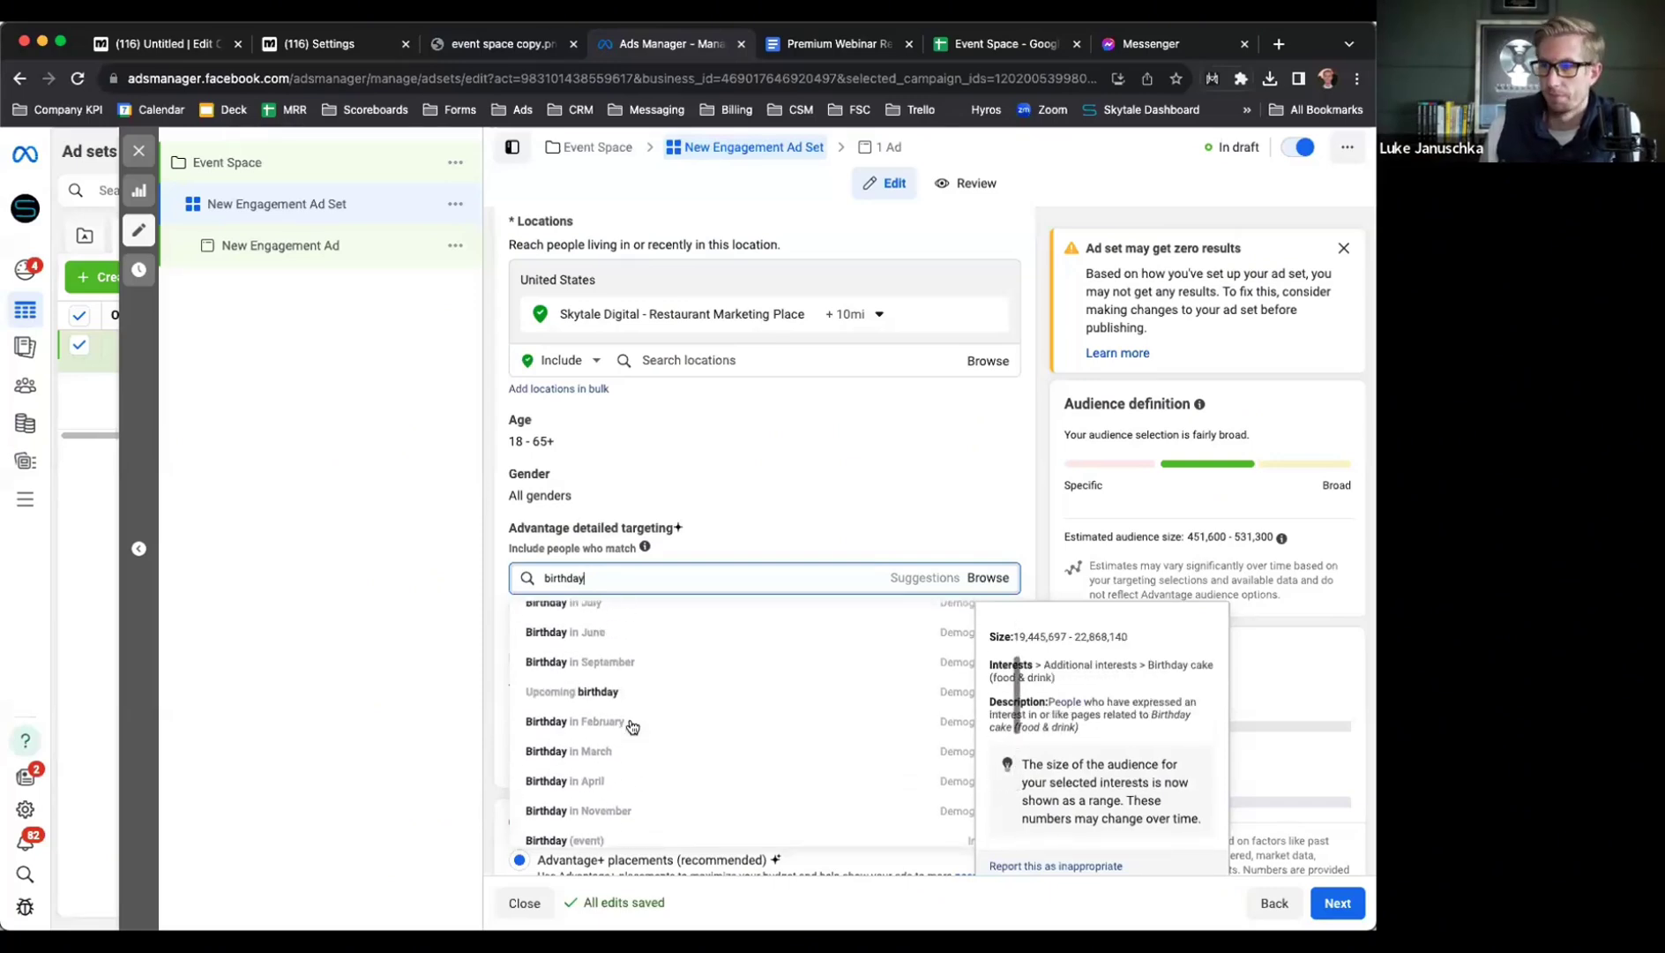
pyautogui.scroll(1, 632, 725)
pyautogui.scroll(-4, 632, 726)
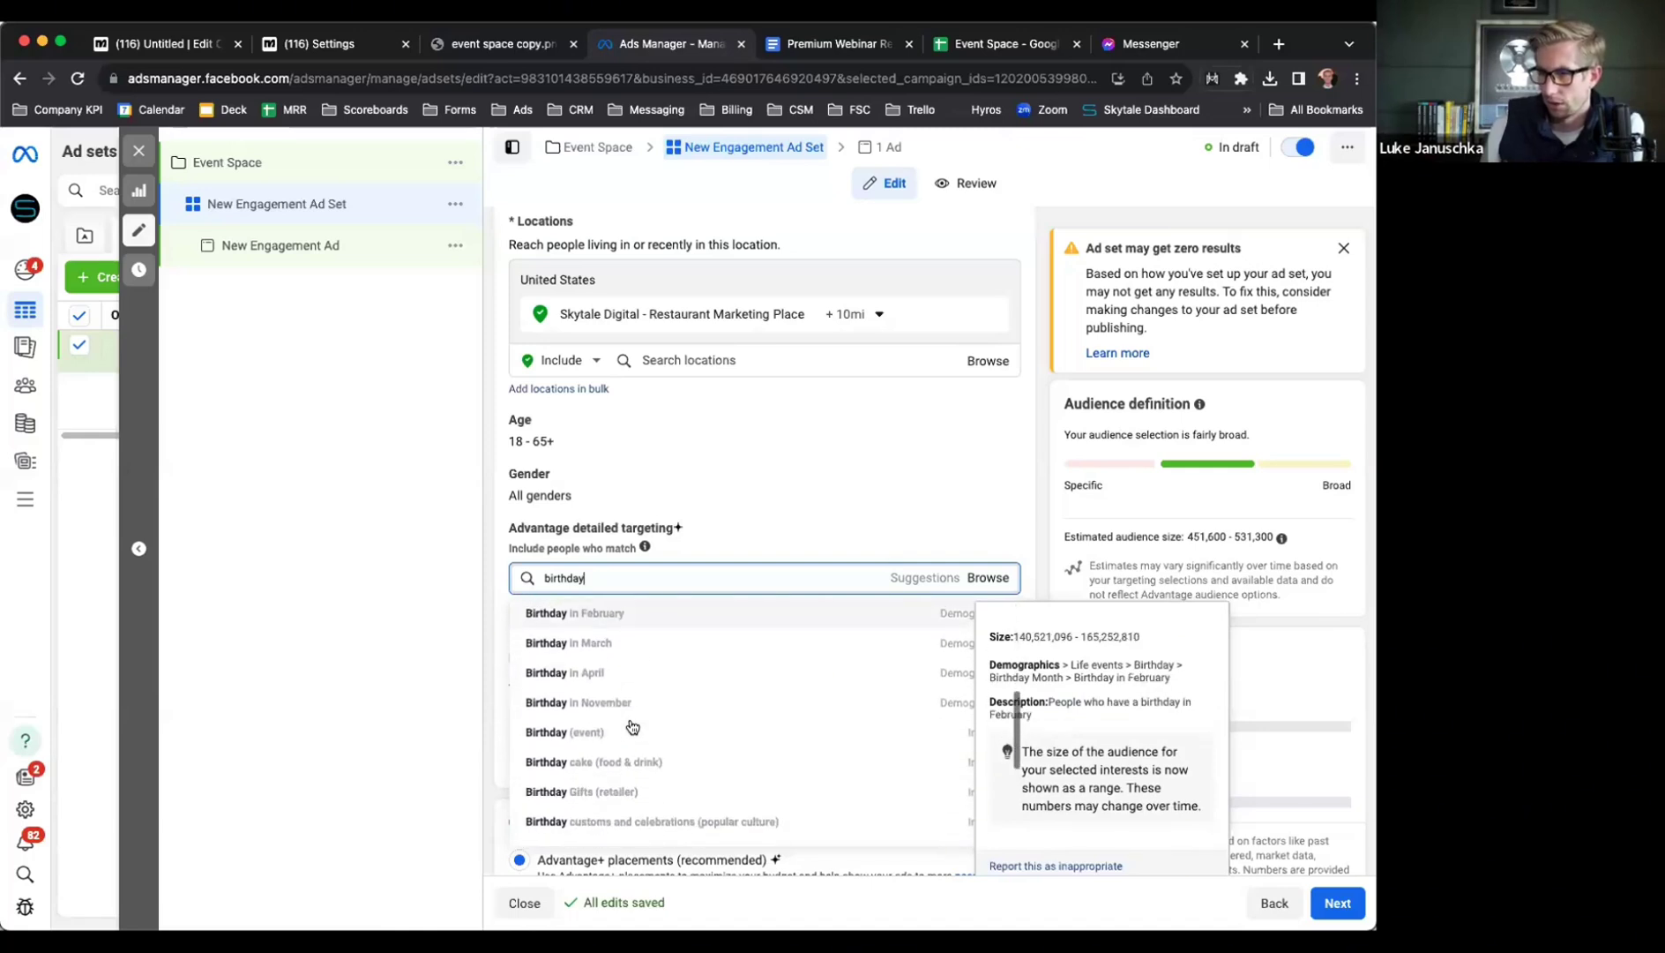
pyautogui.scroll(-1, 630, 726)
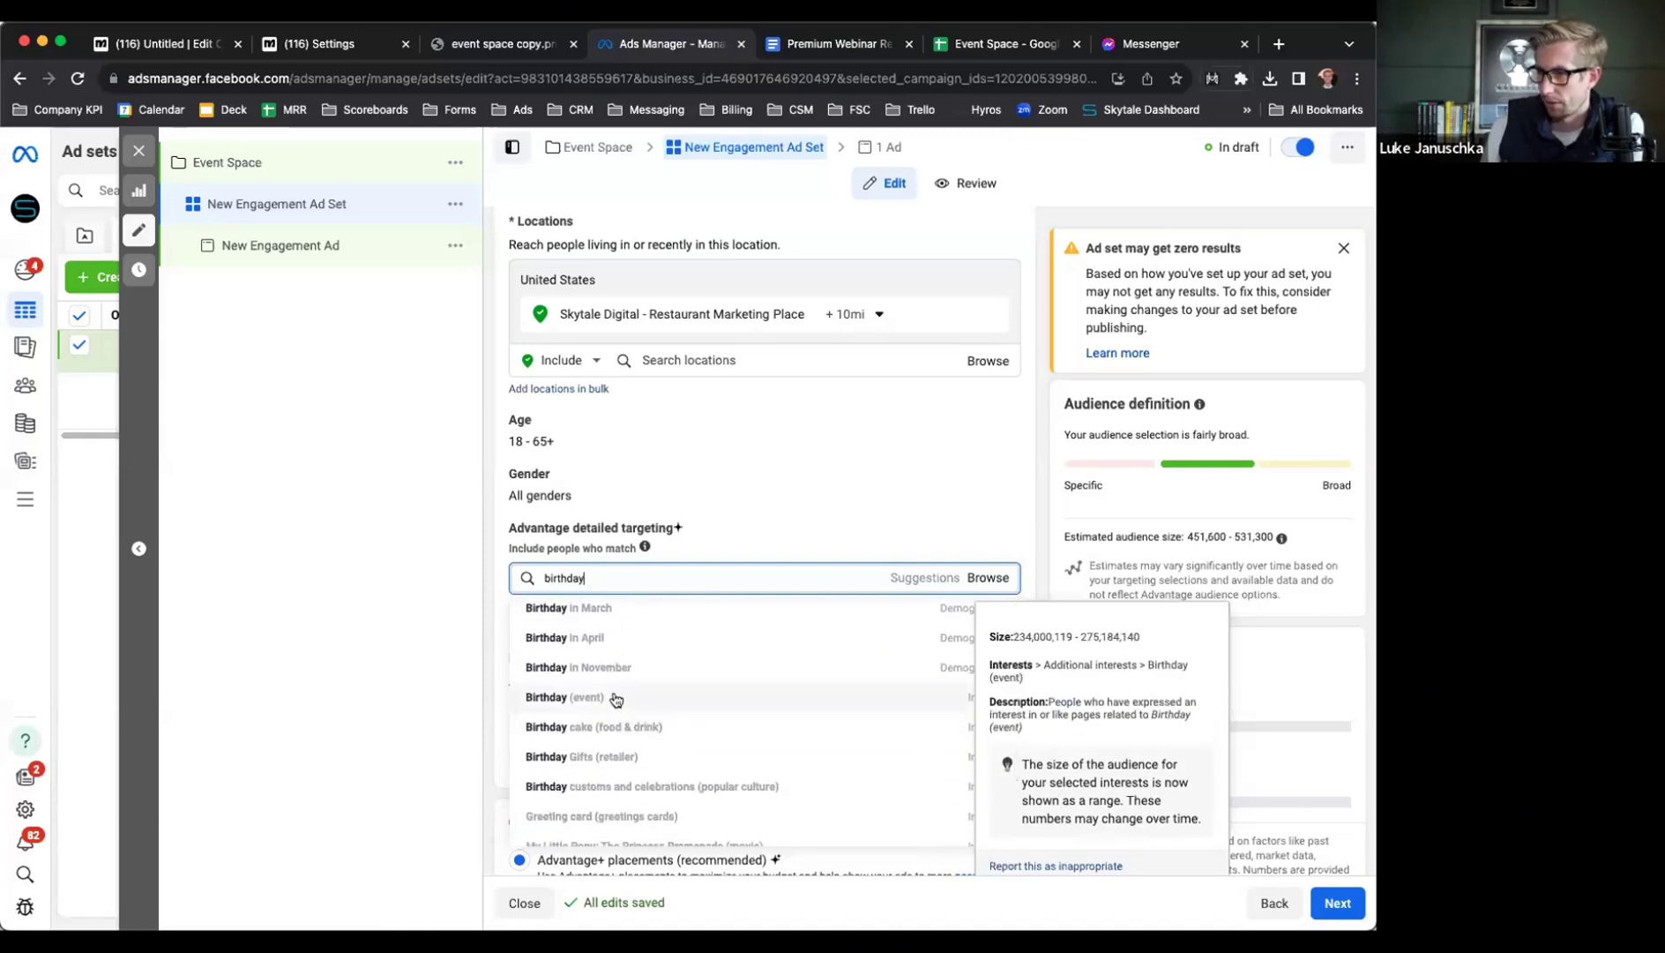
pyautogui.scroll(3, 628, 696)
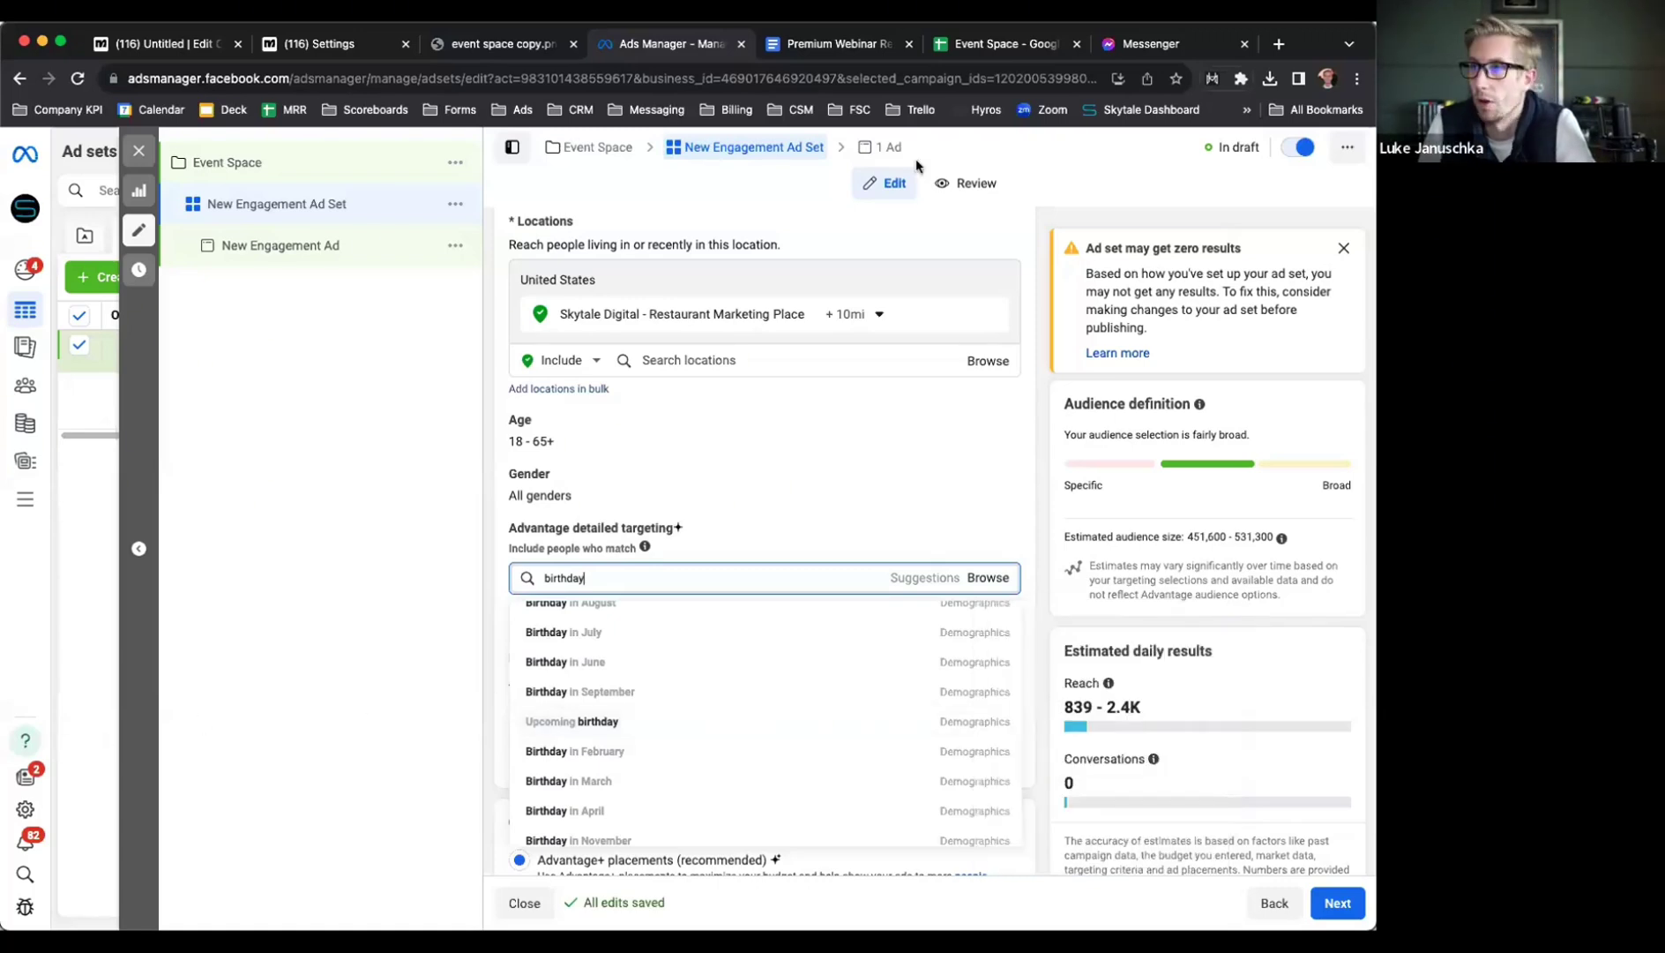
# Copy the Premium Webinar Recordings document's shareable link, viewable by anyone with the link
pyautogui.click(787, 50)
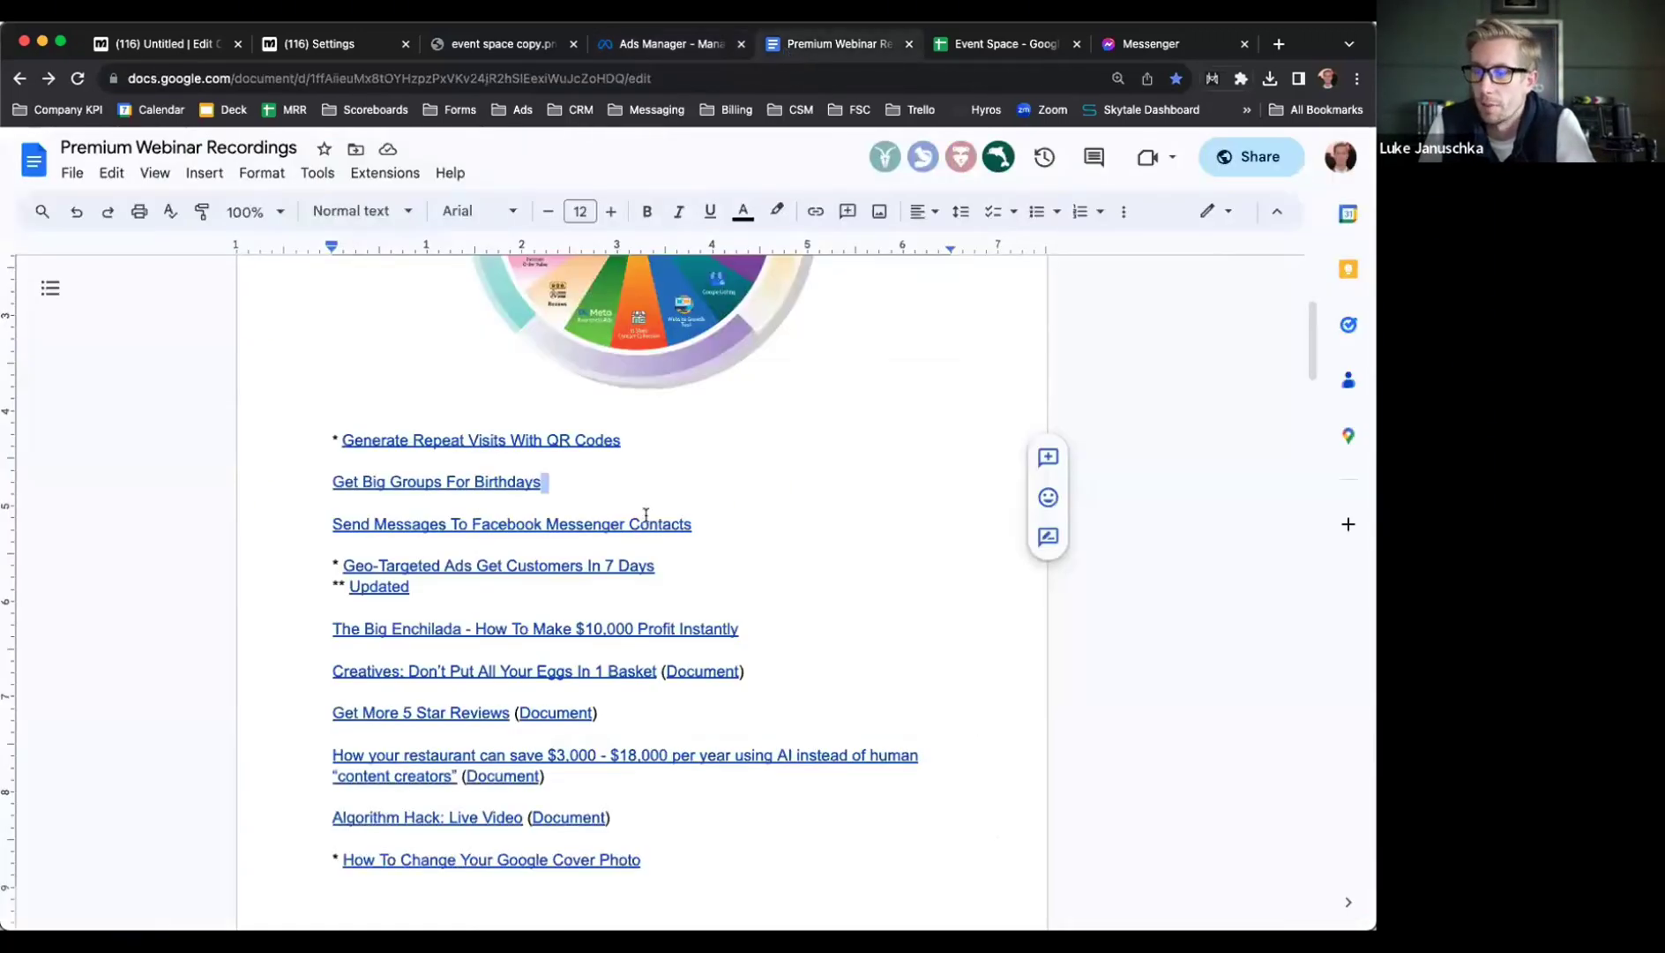
pyautogui.click(574, 481)
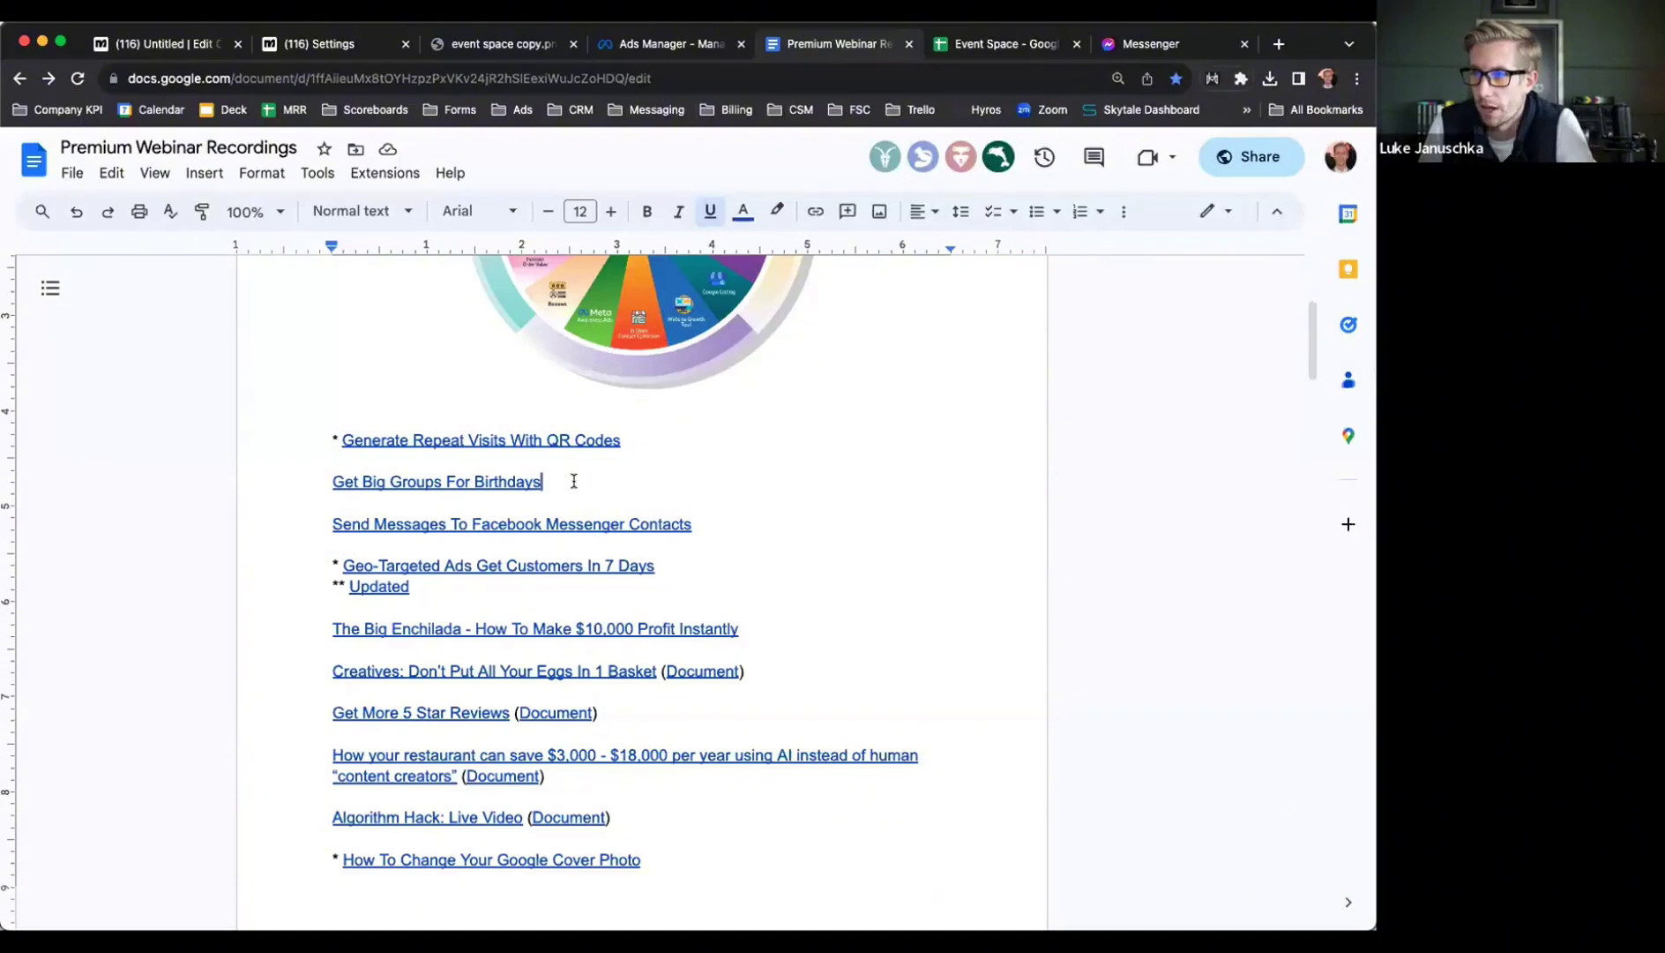
pyautogui.scroll(4, 574, 480)
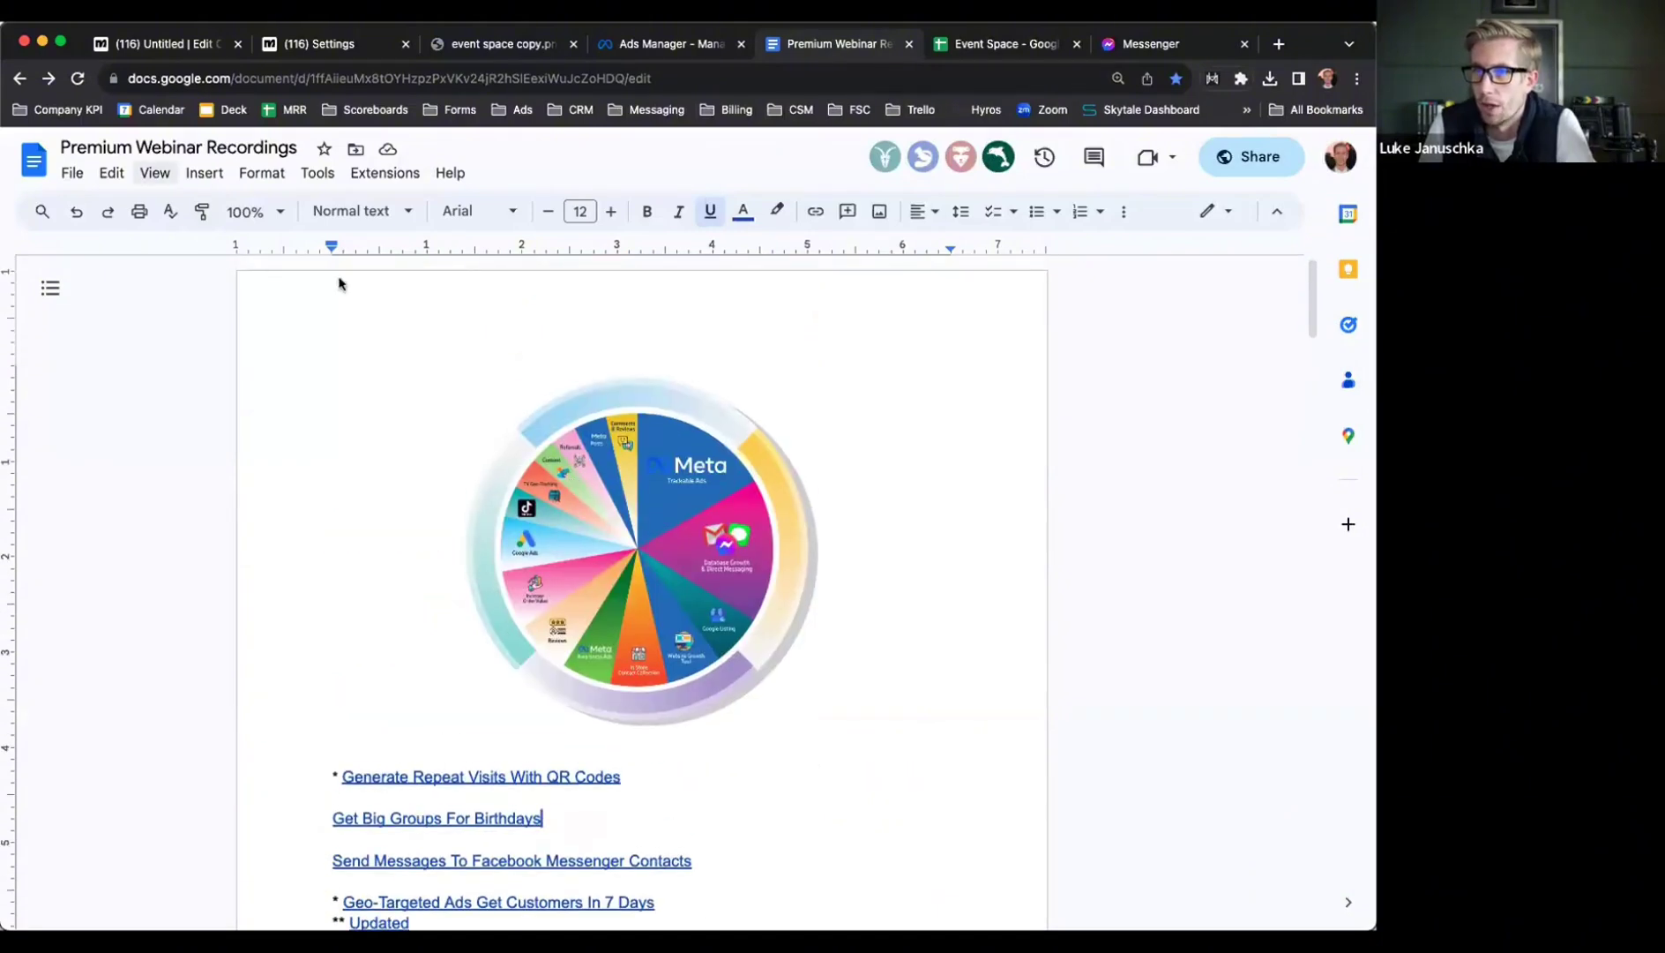
pyautogui.scroll(-4, 623, 670)
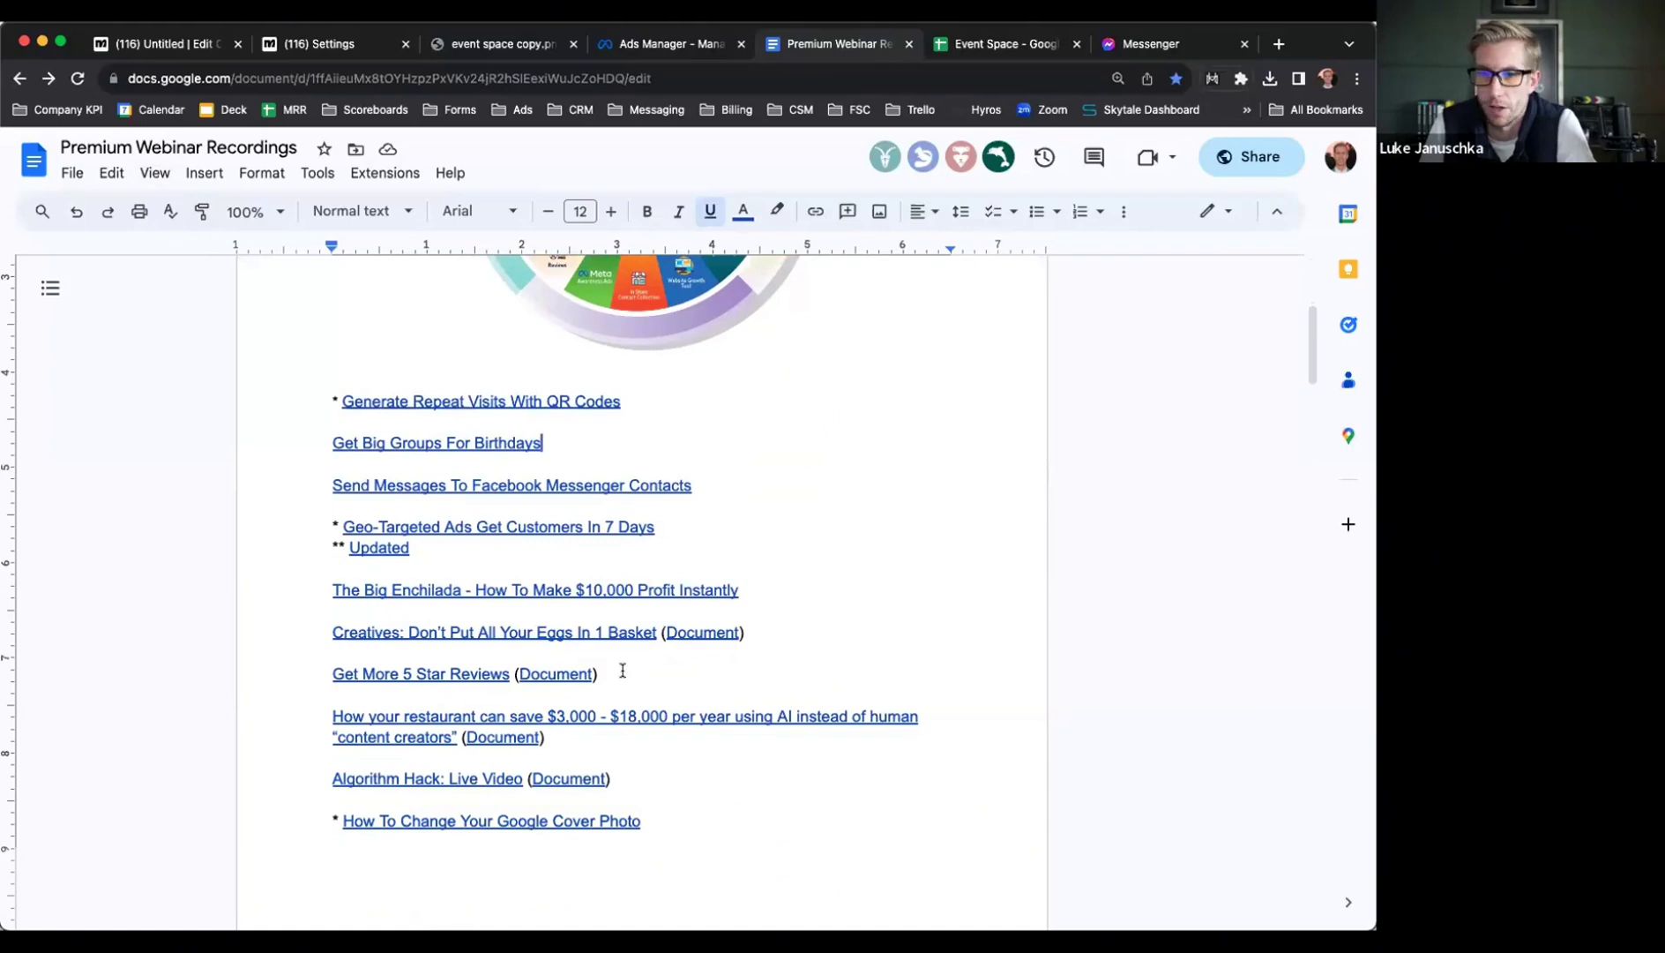
pyautogui.scroll(-4, 623, 671)
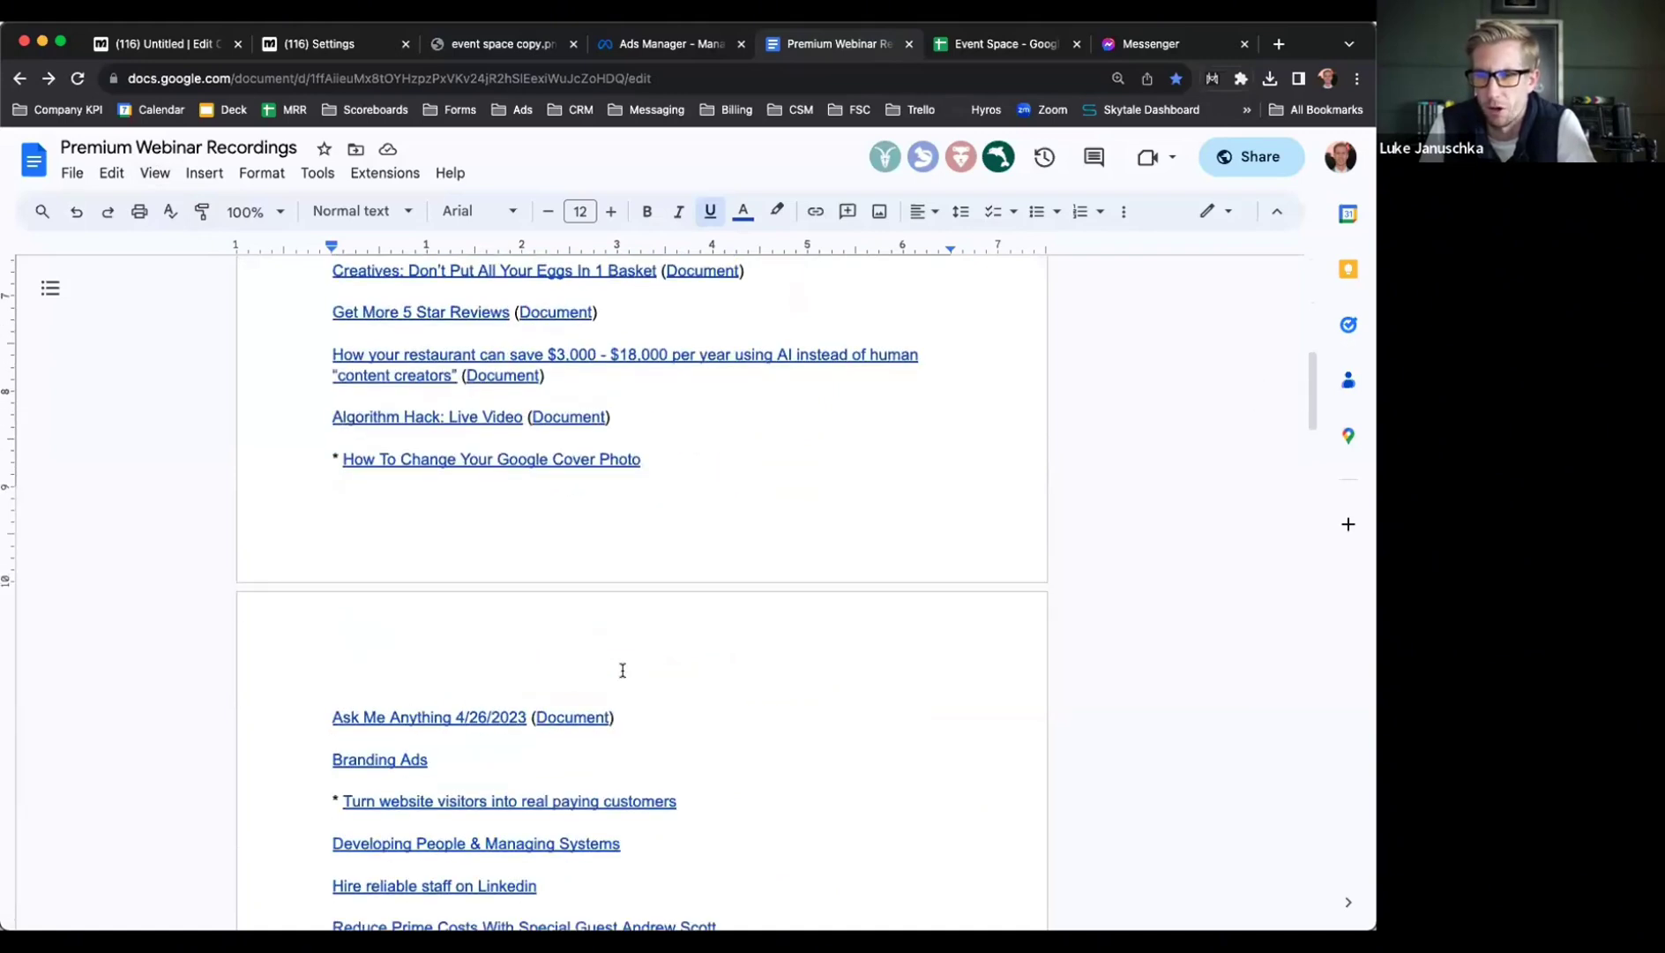
pyautogui.scroll(6, 623, 671)
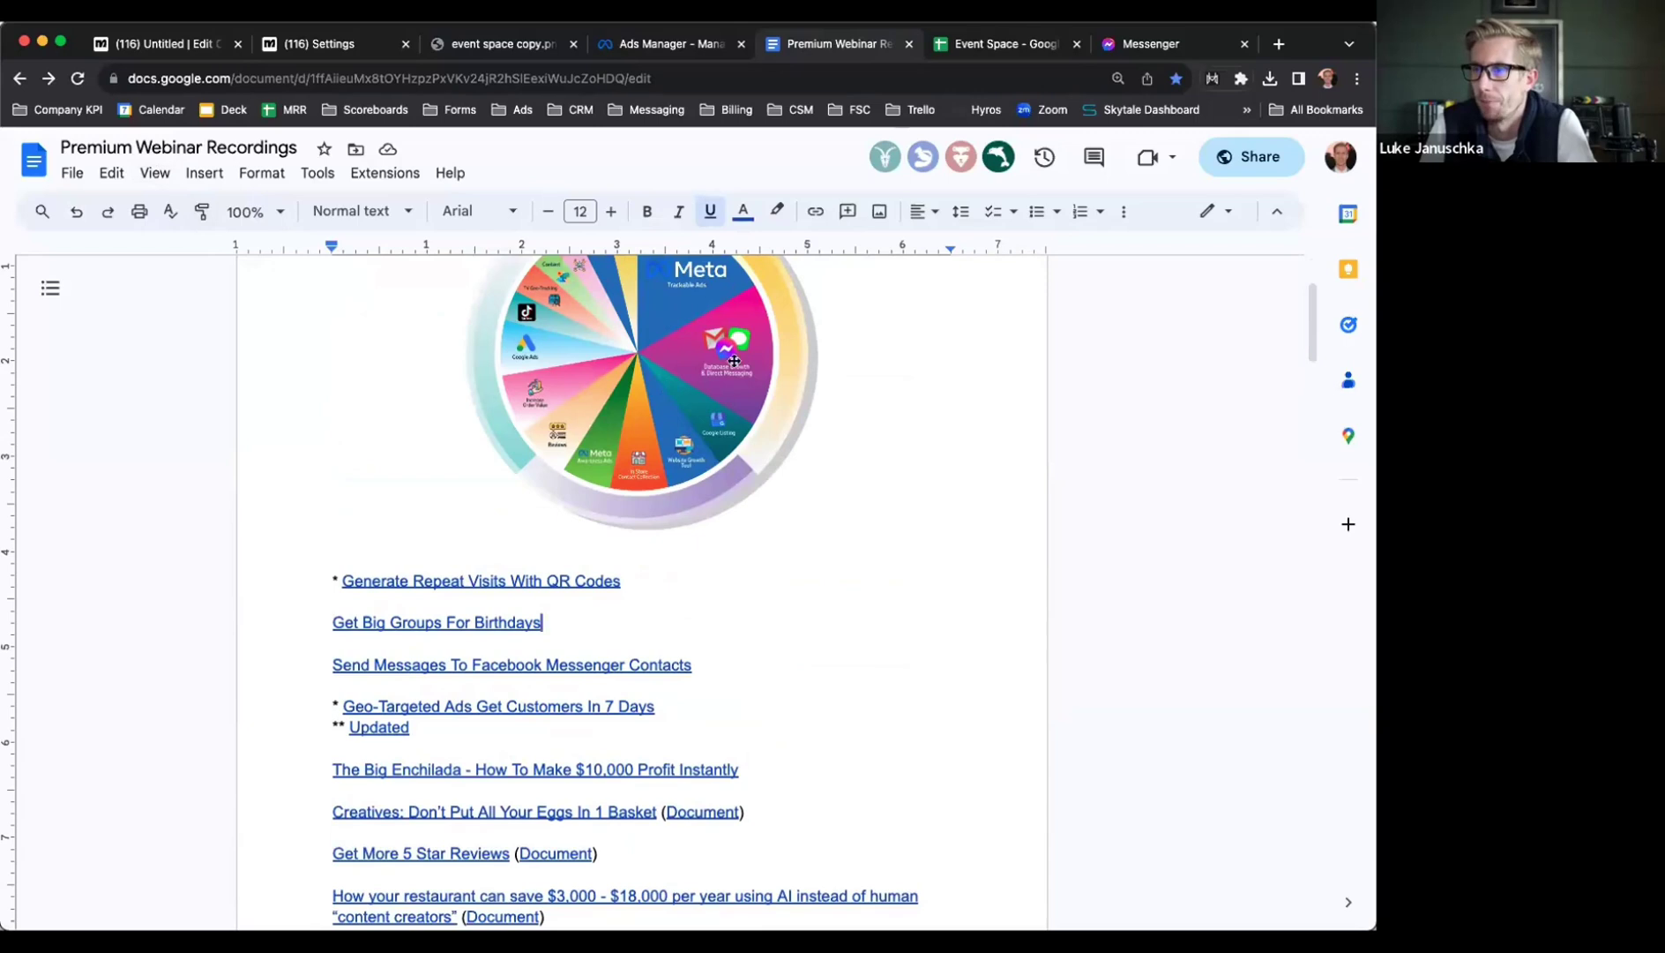
pyautogui.click(1248, 159)
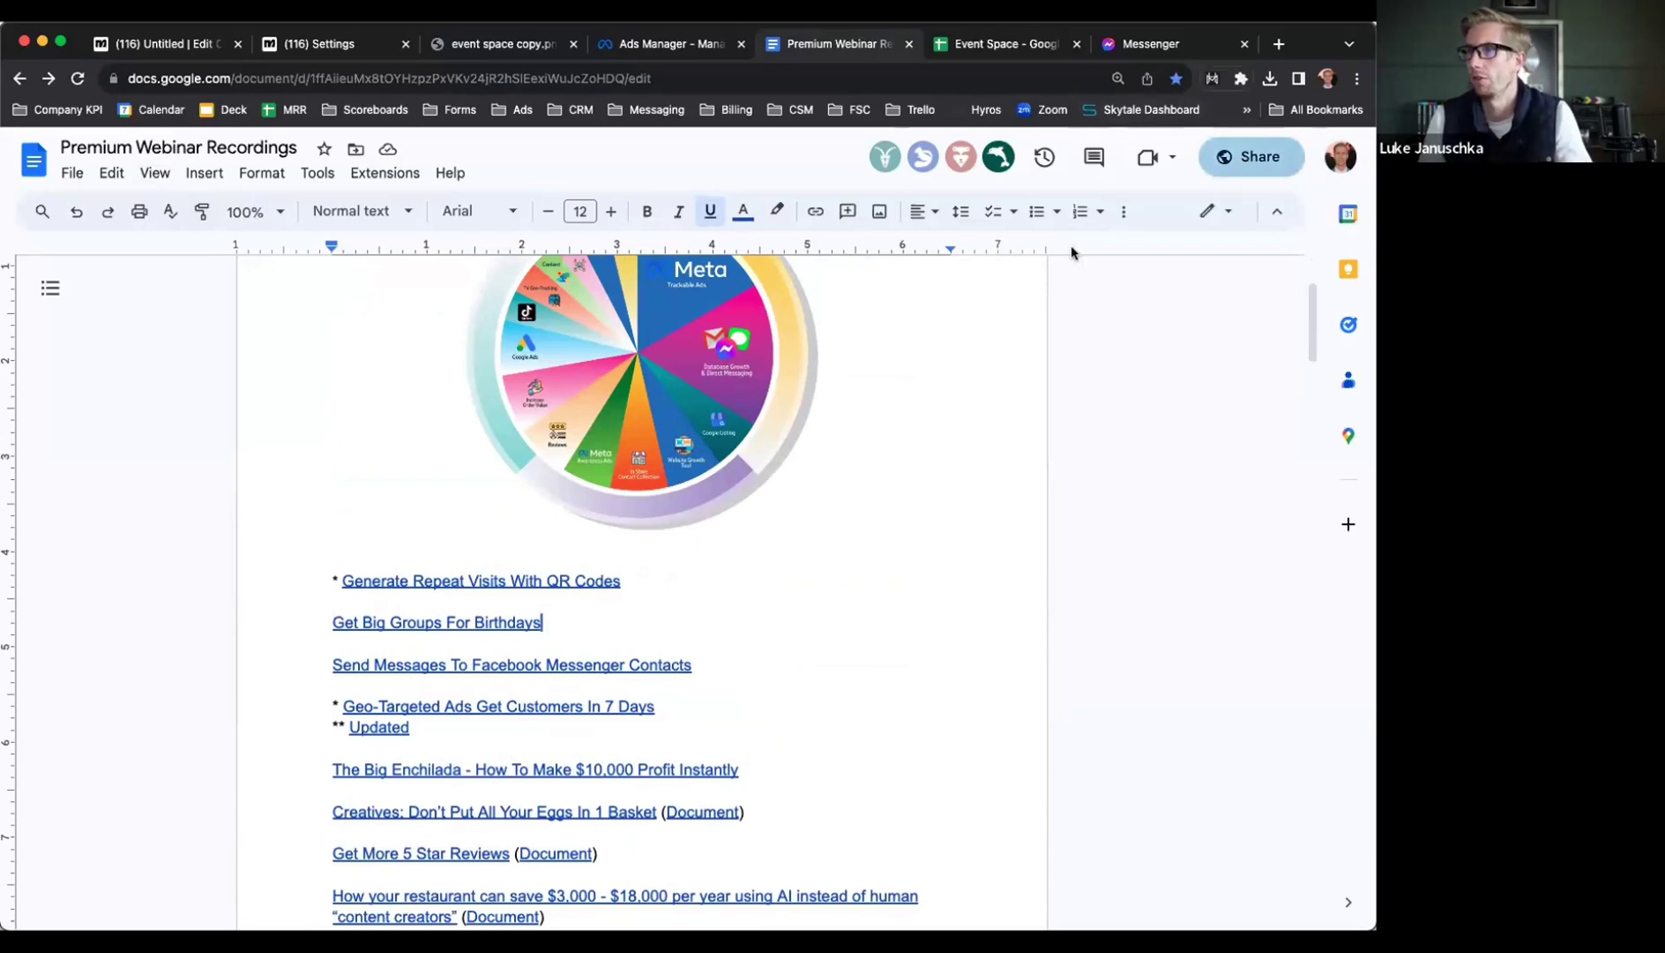
pyautogui.click(521, 750)
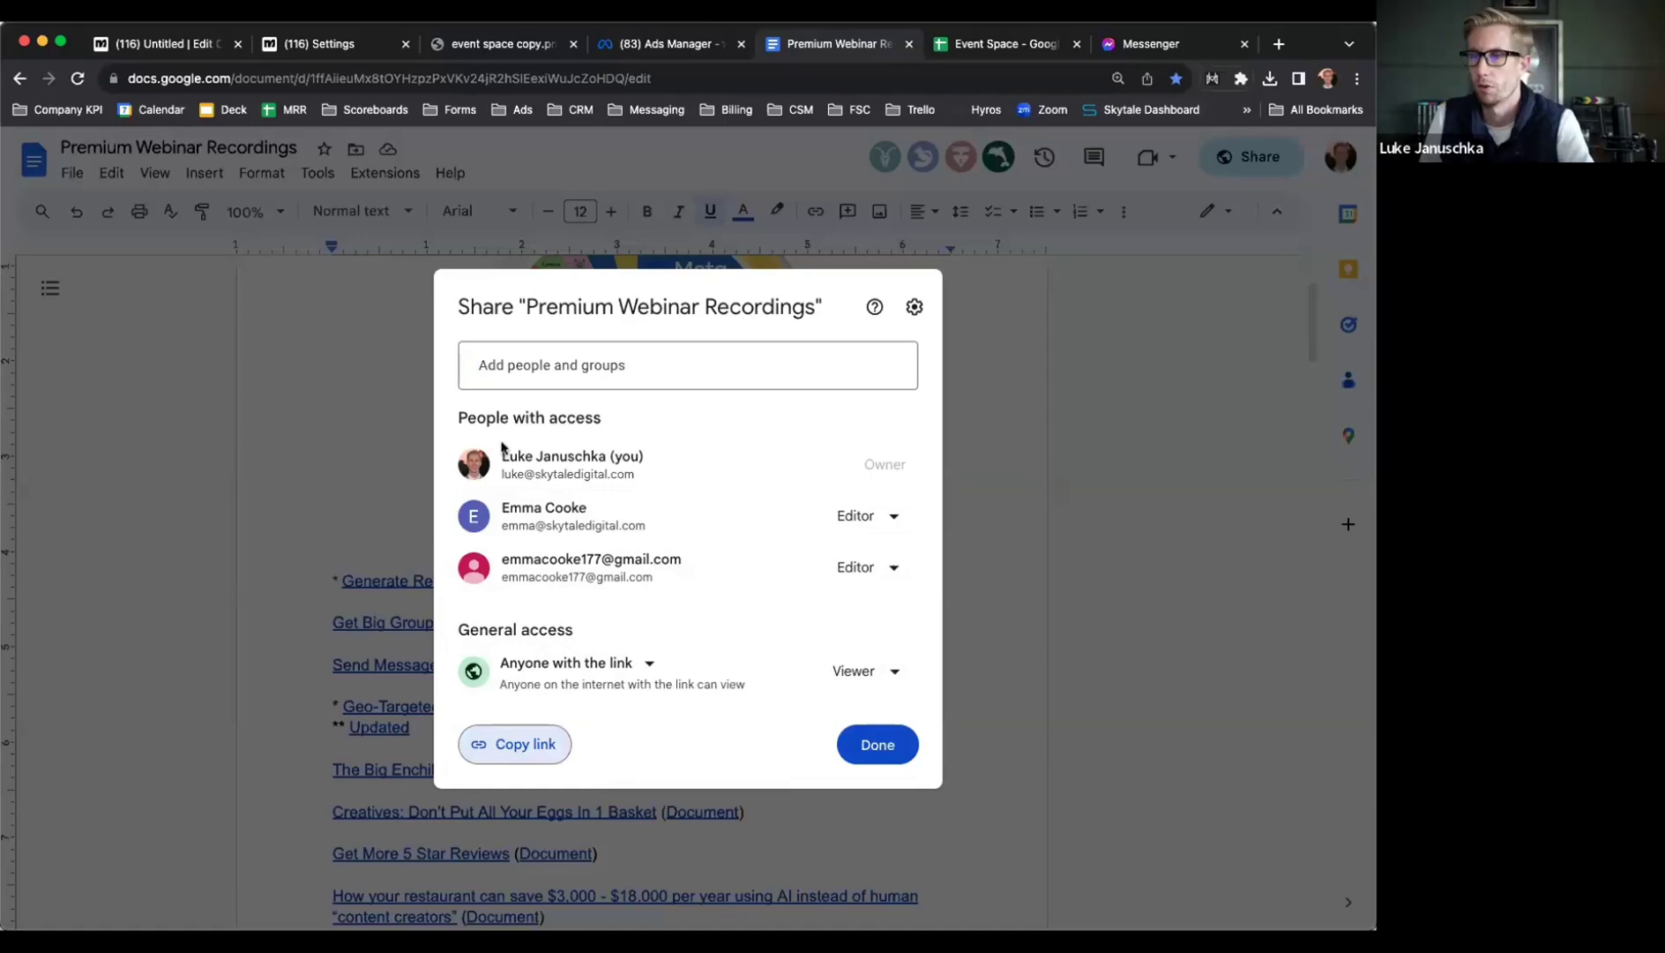
# Close the sharing dialog and scroll down to the 'Event Space and Private Party Ads' entry
pyautogui.click(877, 744)
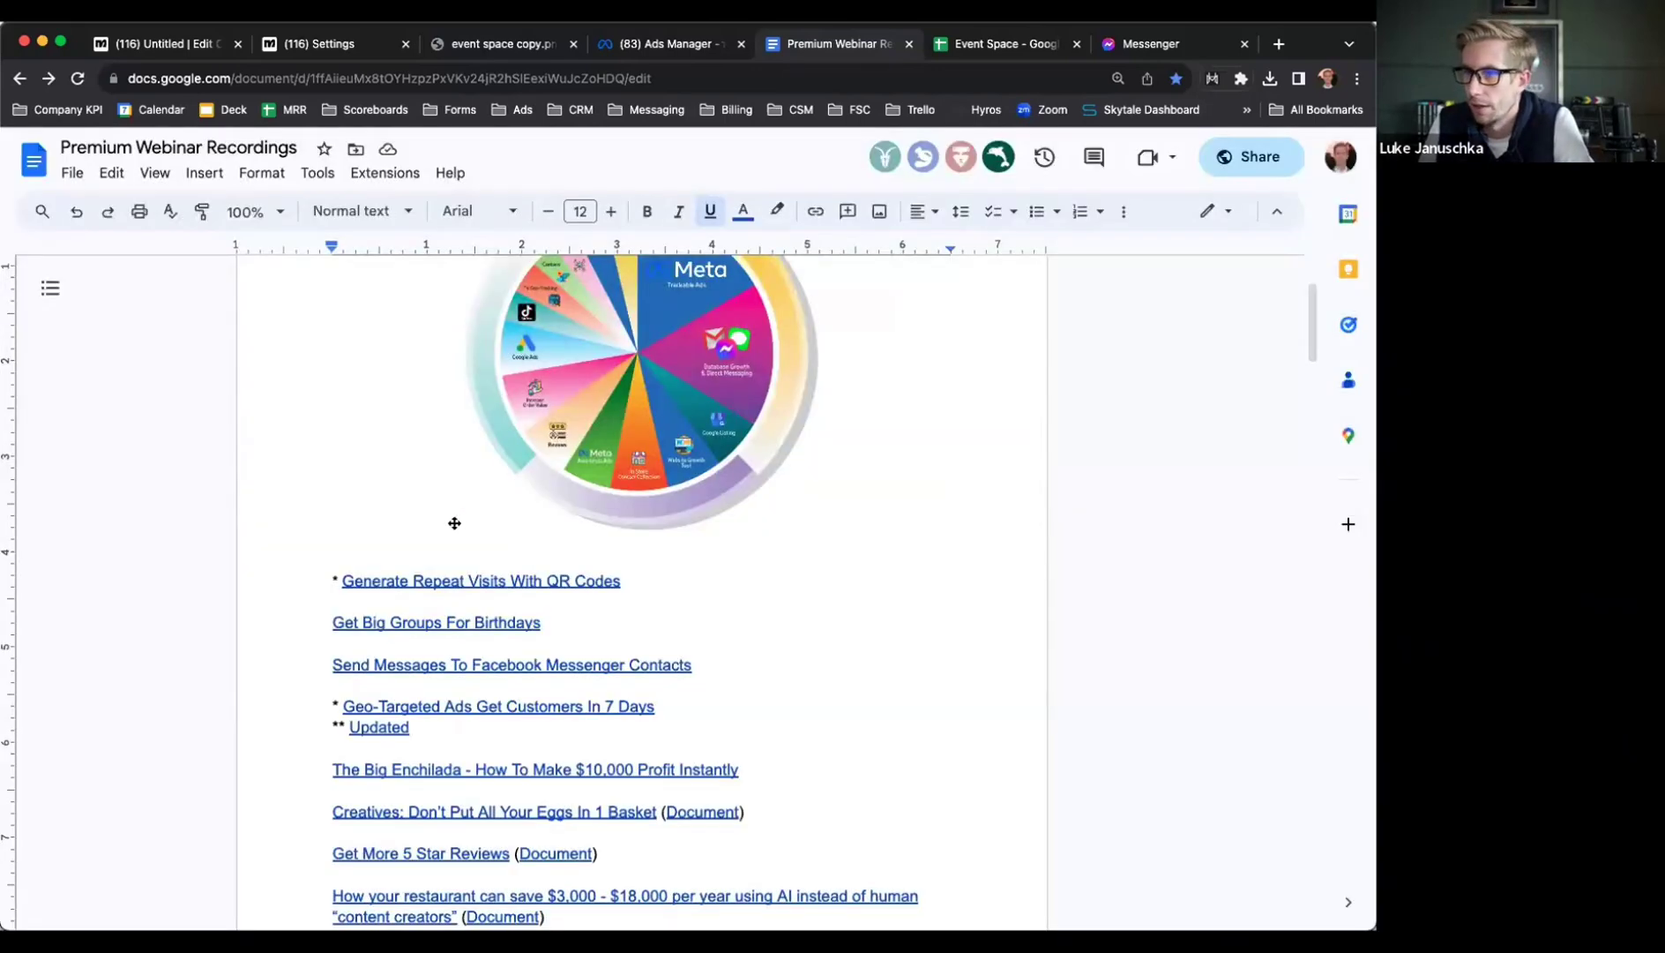
pyautogui.scroll(3, 460, 582)
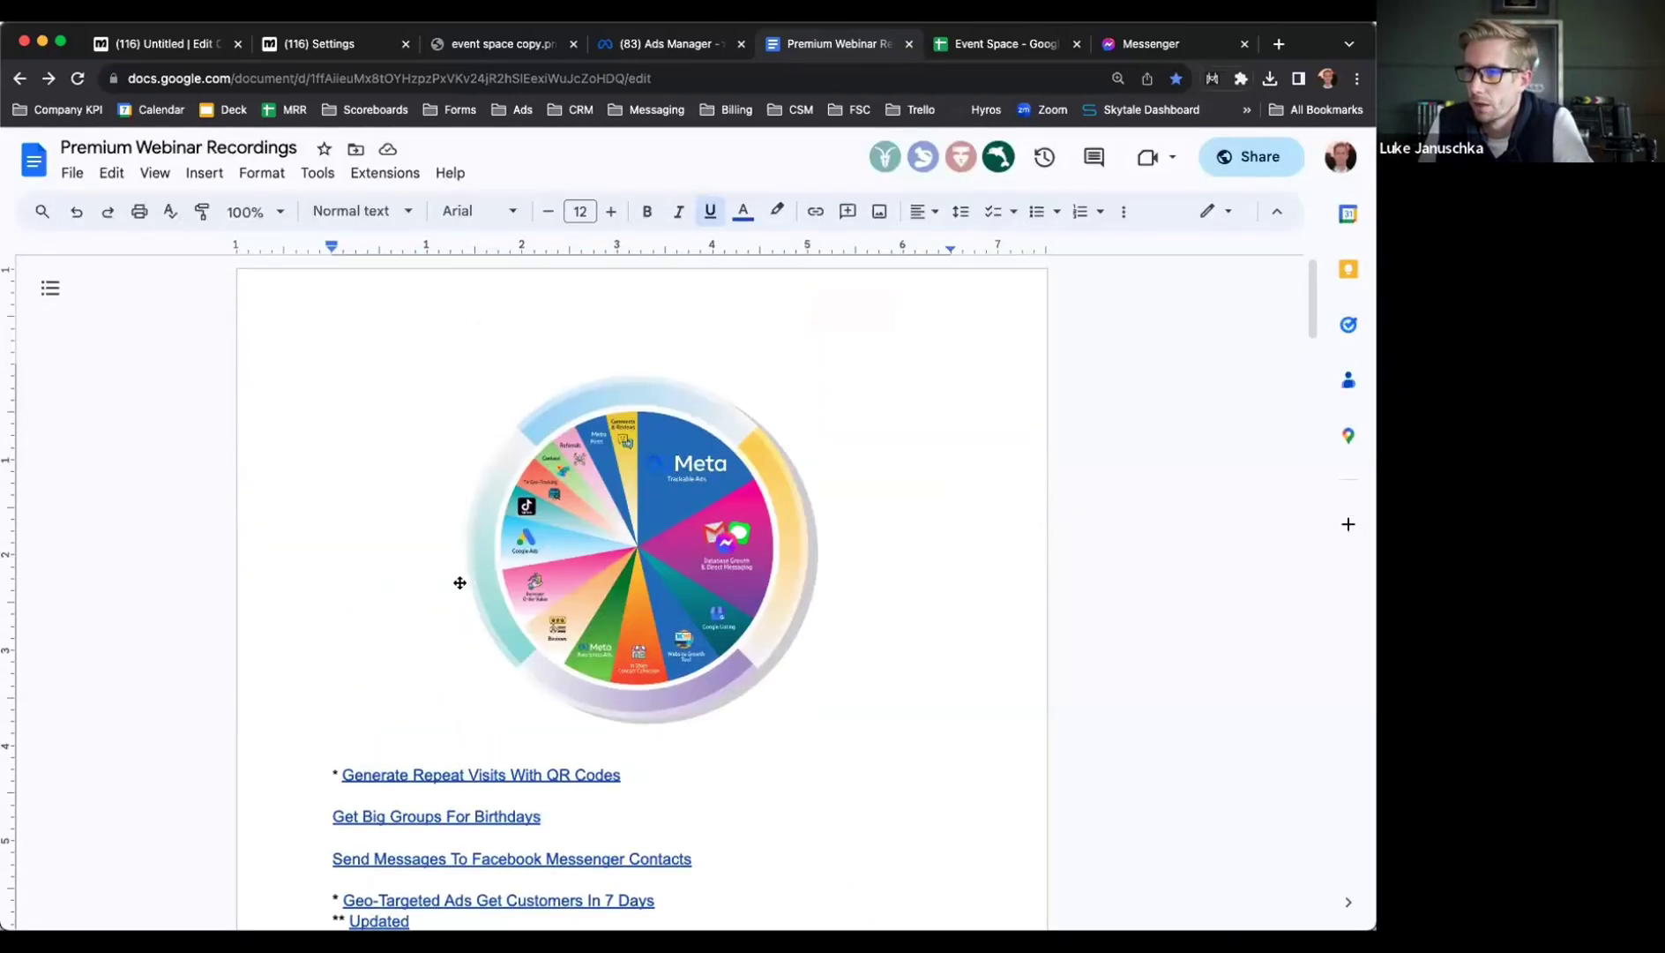
pyautogui.scroll(-1, 525, 713)
pyautogui.scroll(-7, 524, 712)
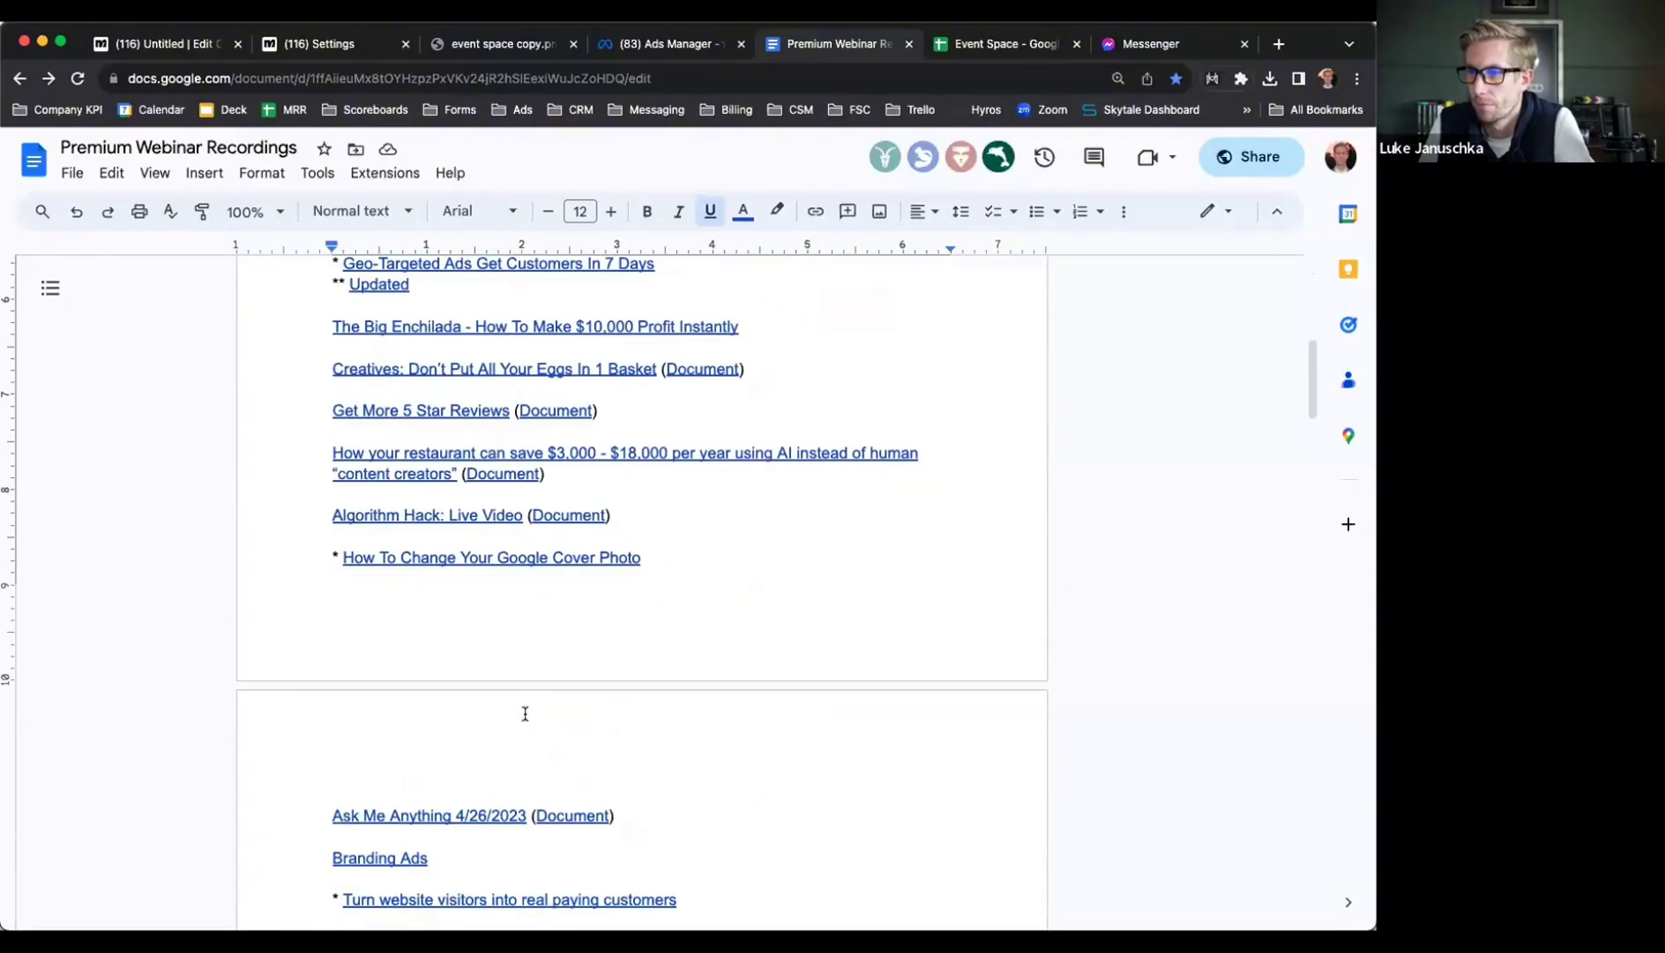
pyautogui.scroll(-14, 524, 713)
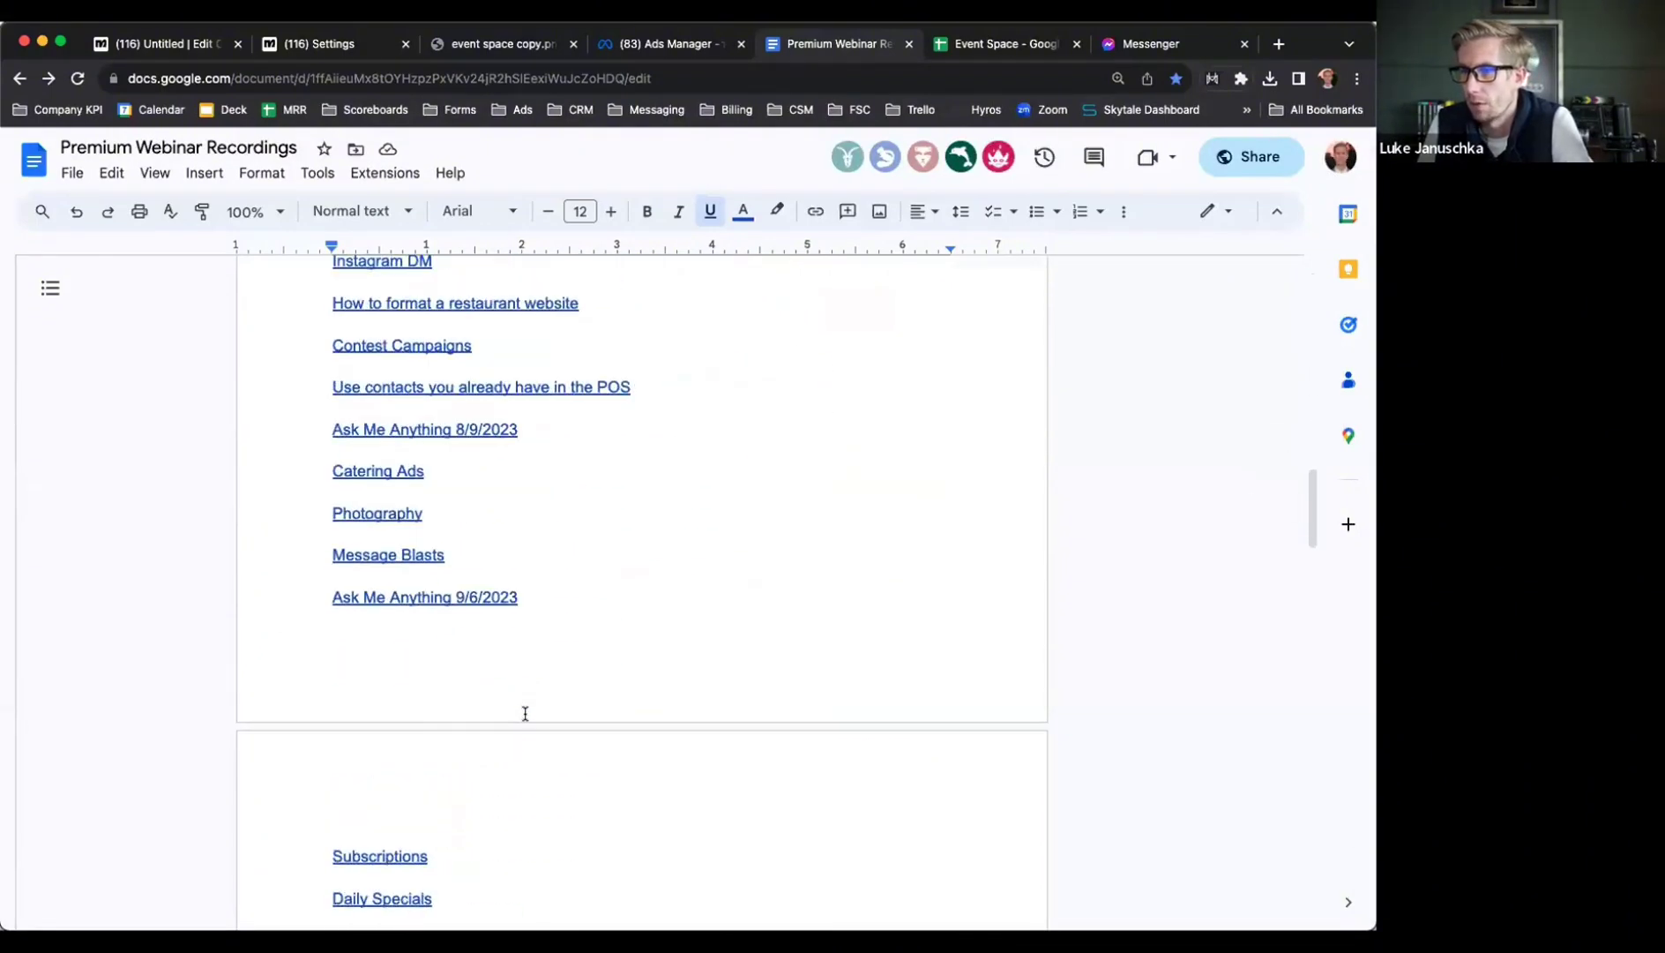
pyautogui.scroll(-1, 525, 713)
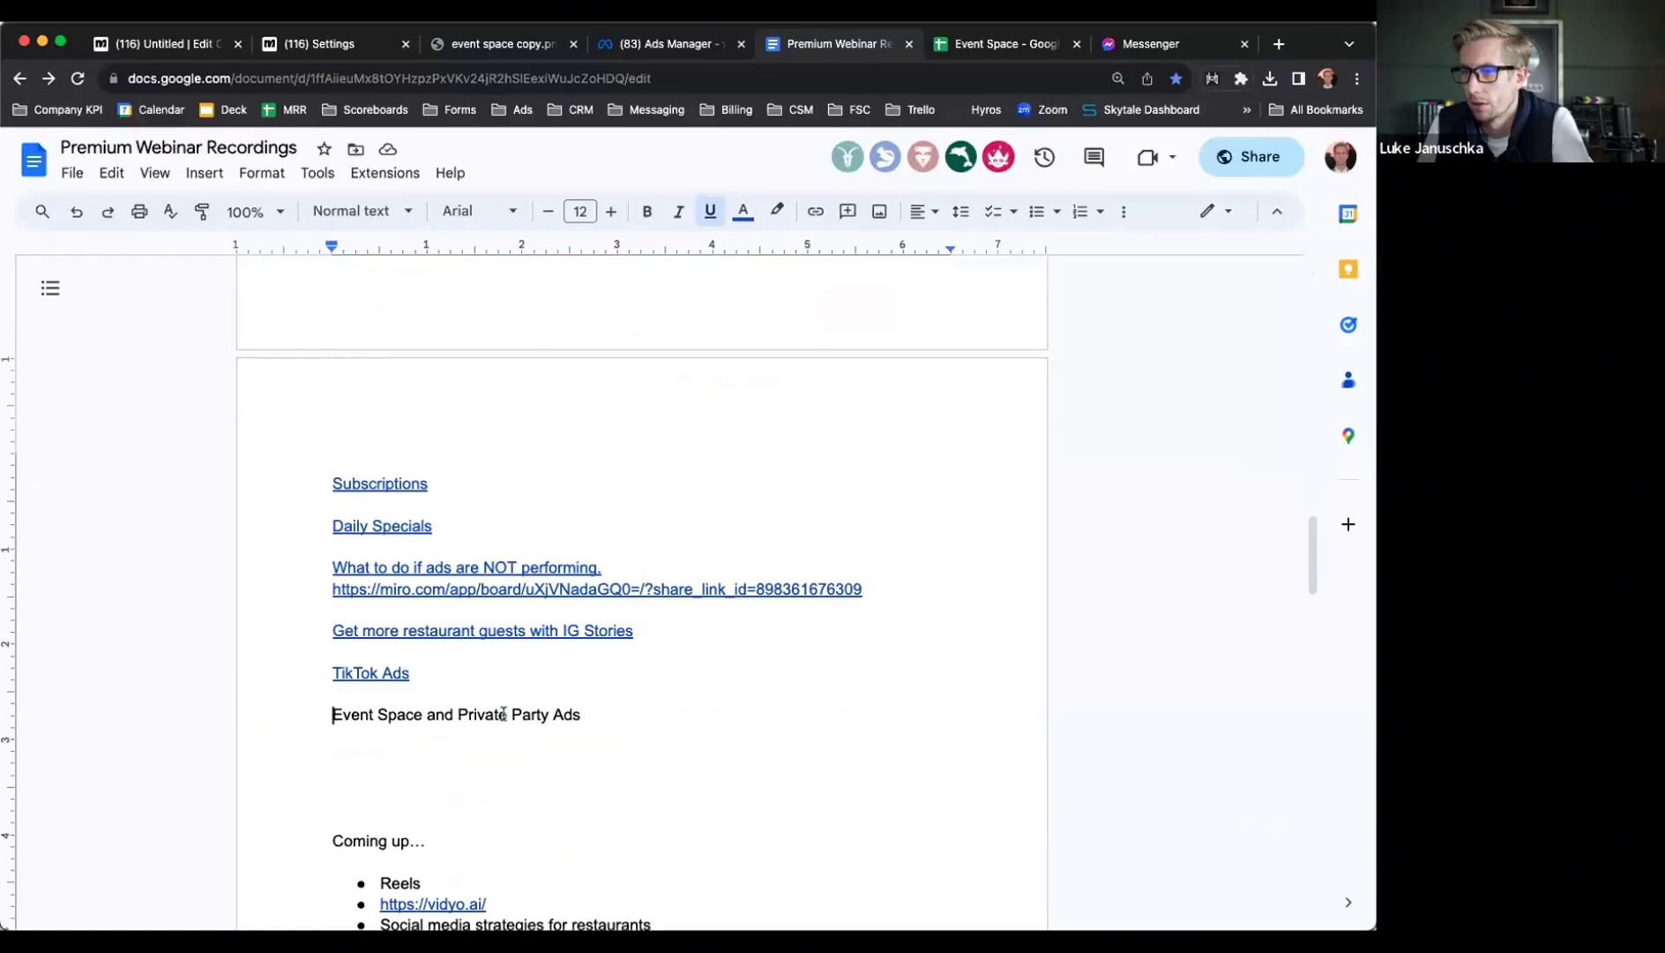
pyautogui.moveTo(334, 713); pyautogui.dragTo(640, 713)
pyautogui.click(640, 713)
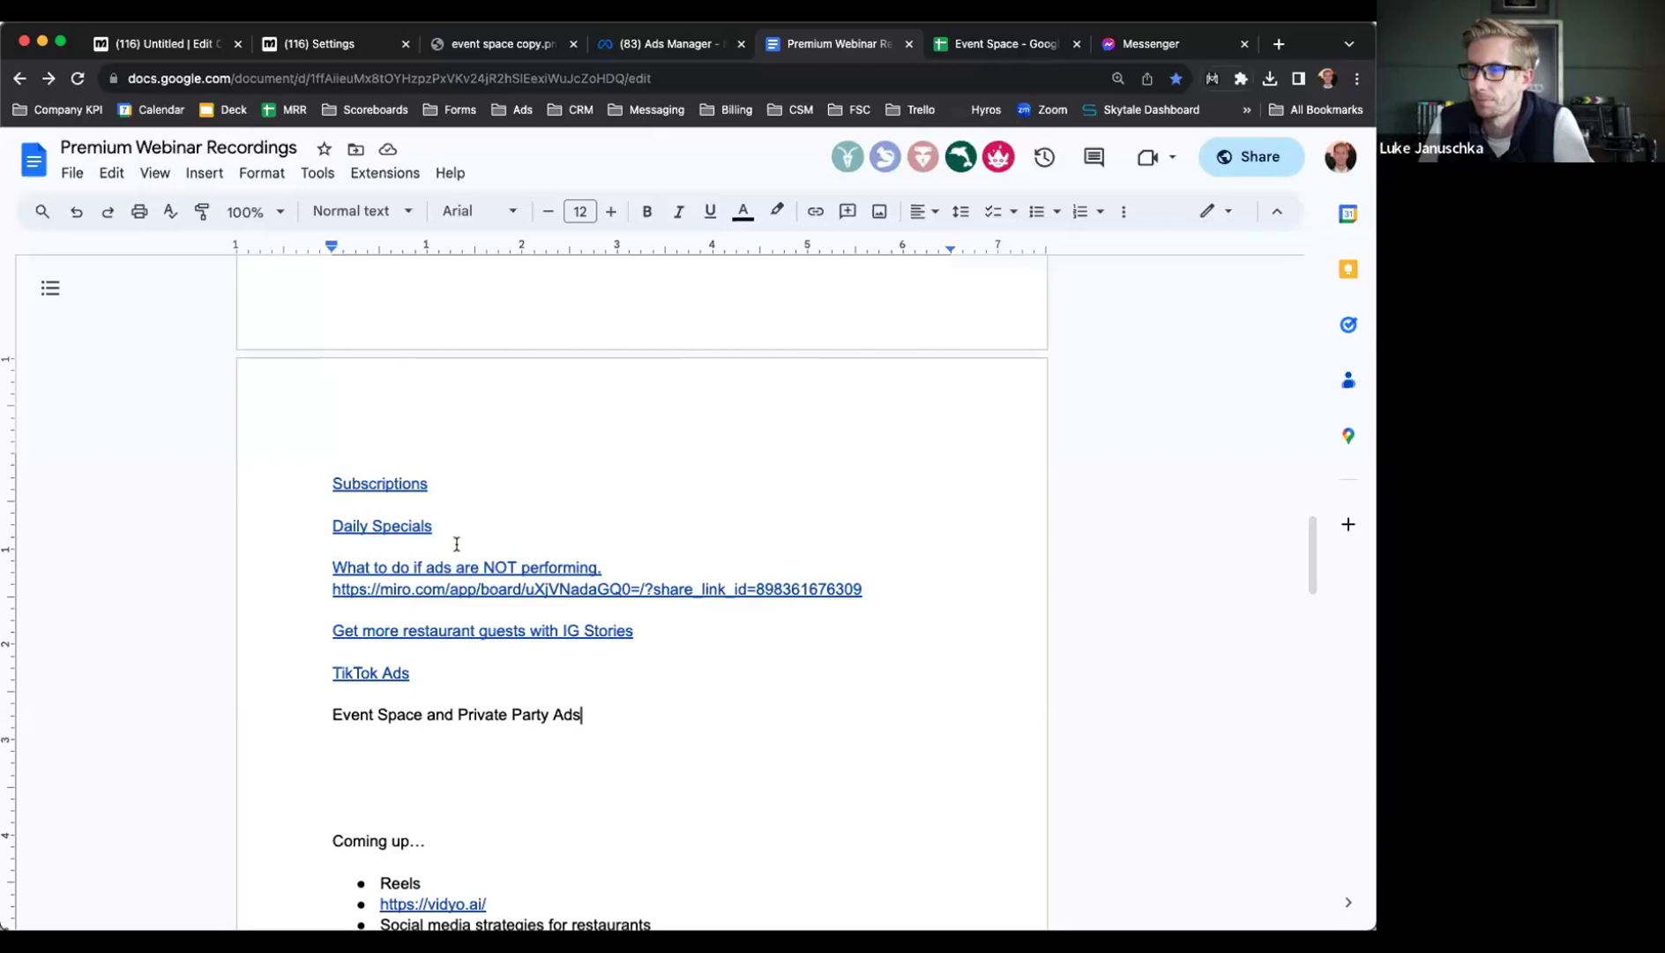
pyautogui.scroll(1, 457, 544)
pyautogui.scroll(1, 457, 544)
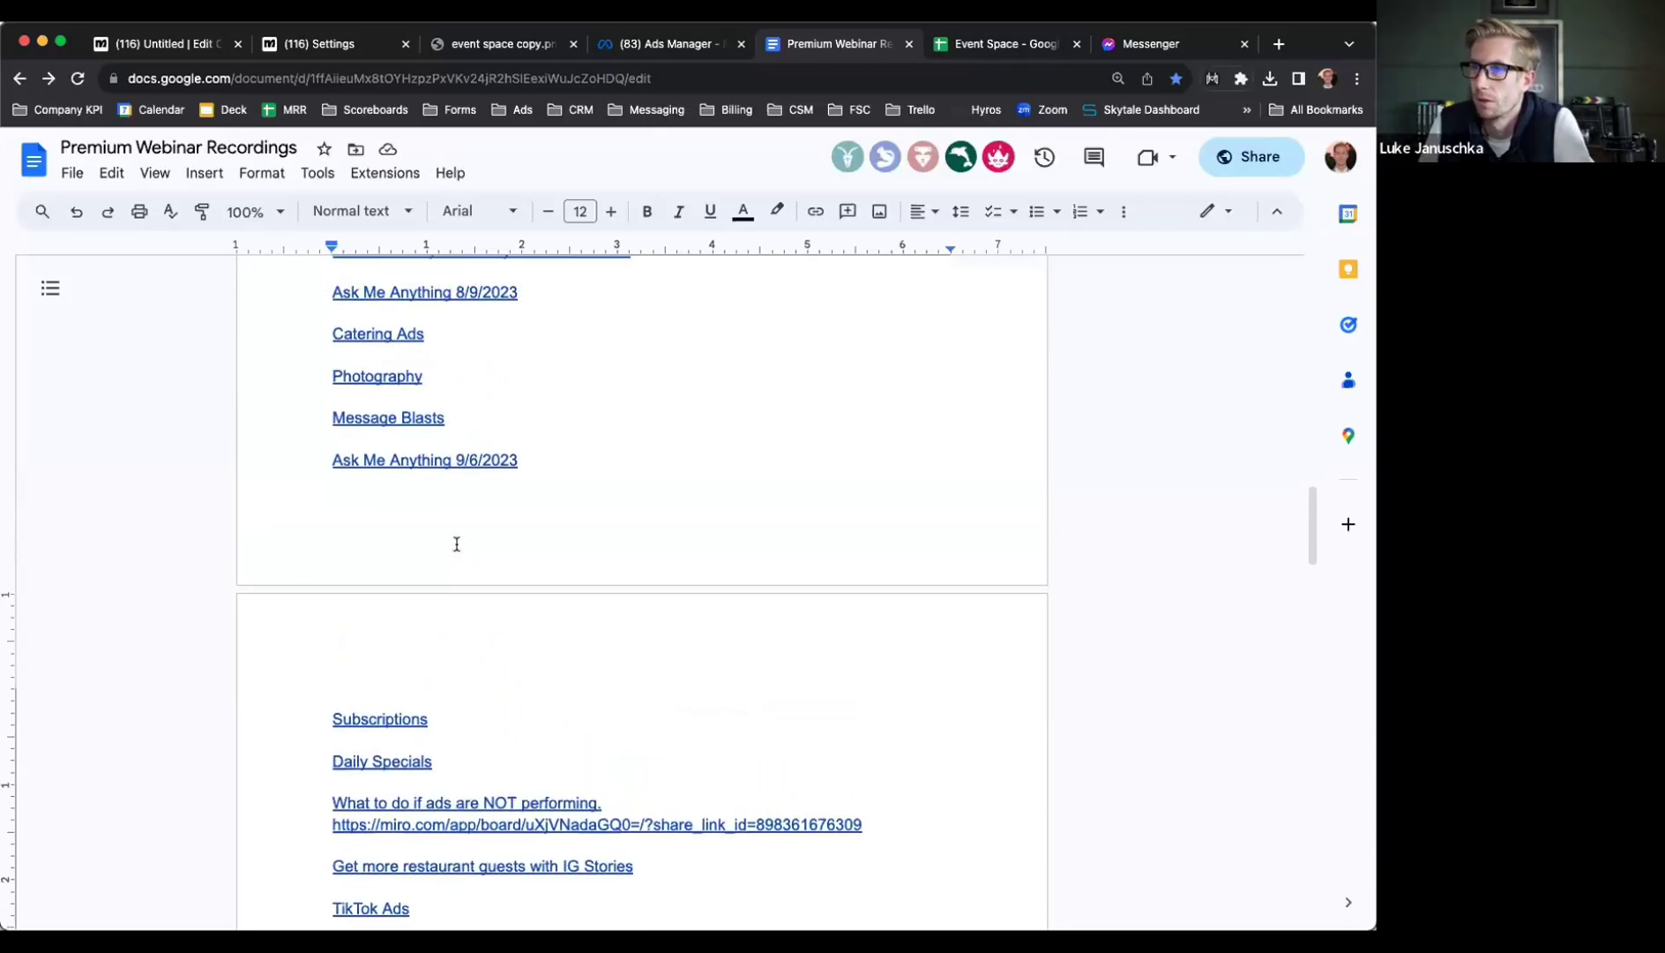
pyautogui.scroll(15, 456, 544)
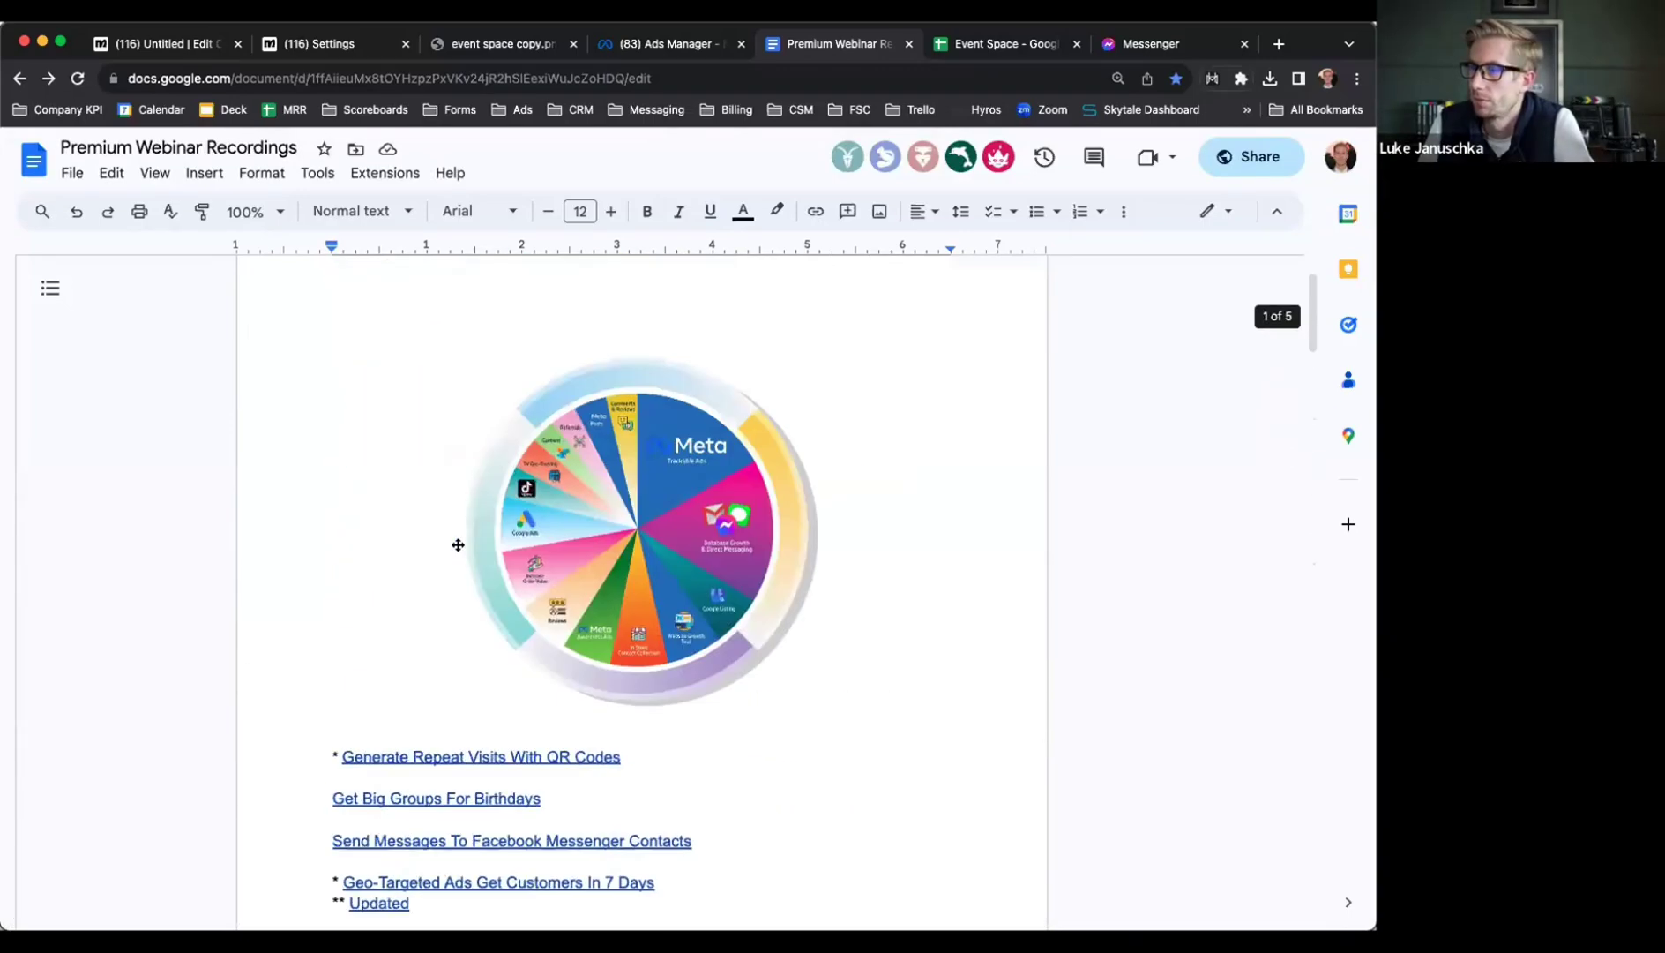